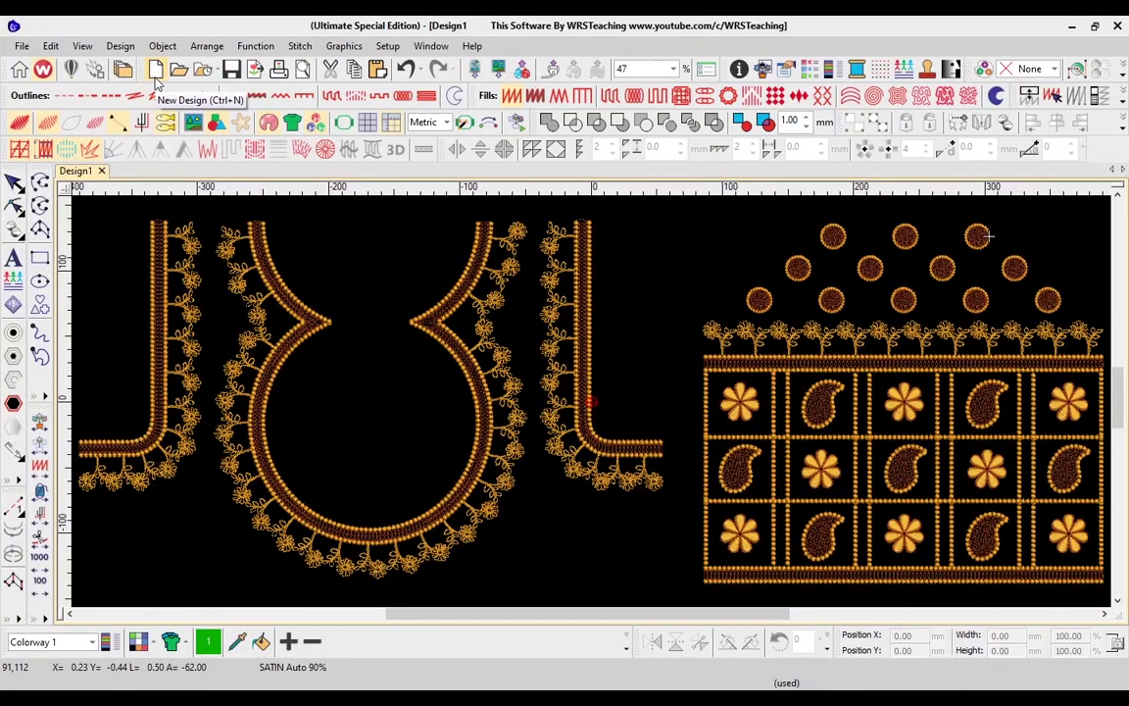
# - Create a new design, hide its background picture and set a near-black solid background colour
pyautogui.click(152, 69)
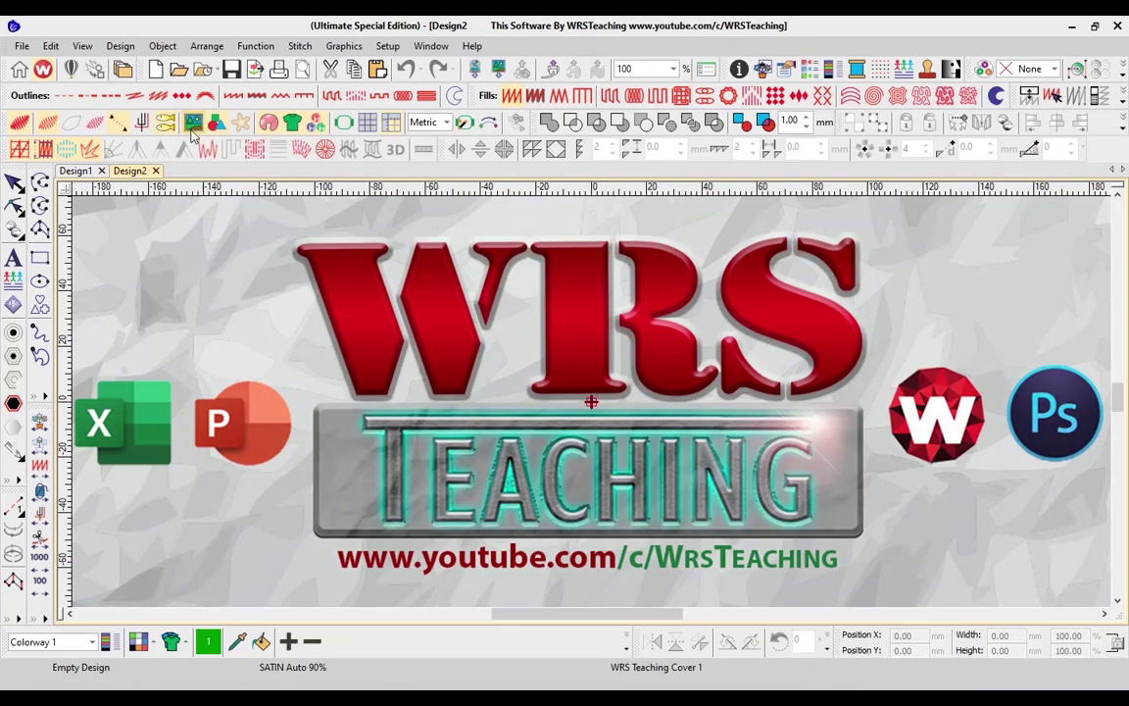
pyautogui.click(295, 122)
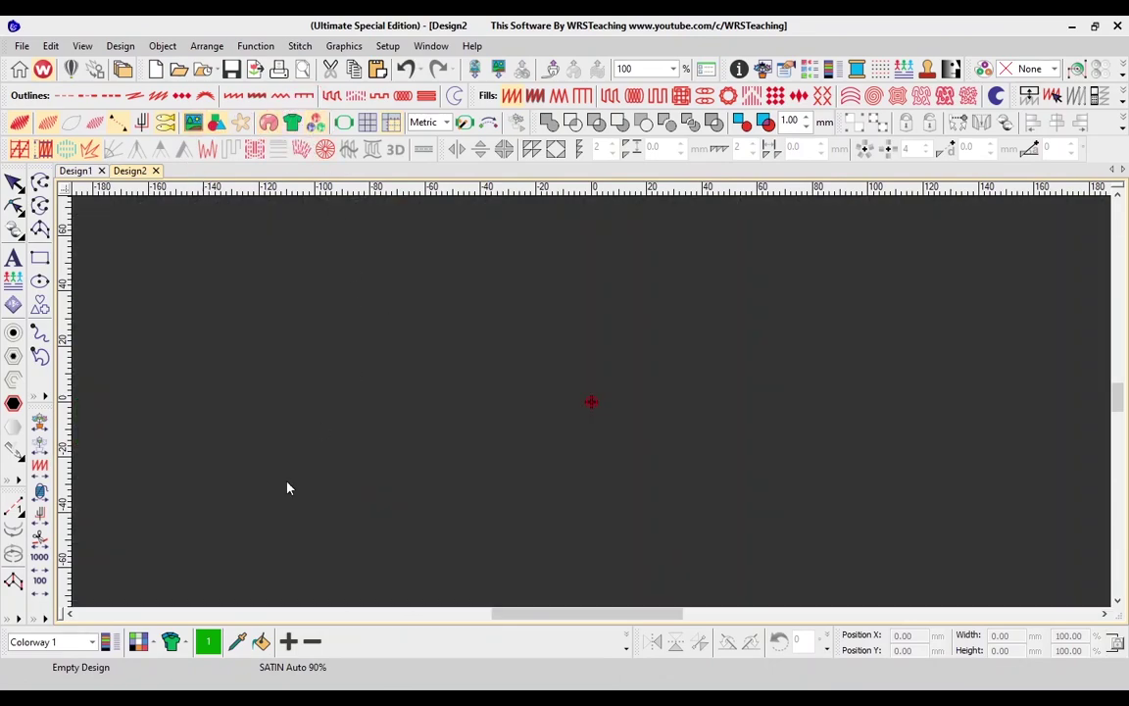
pyautogui.click(138, 641)
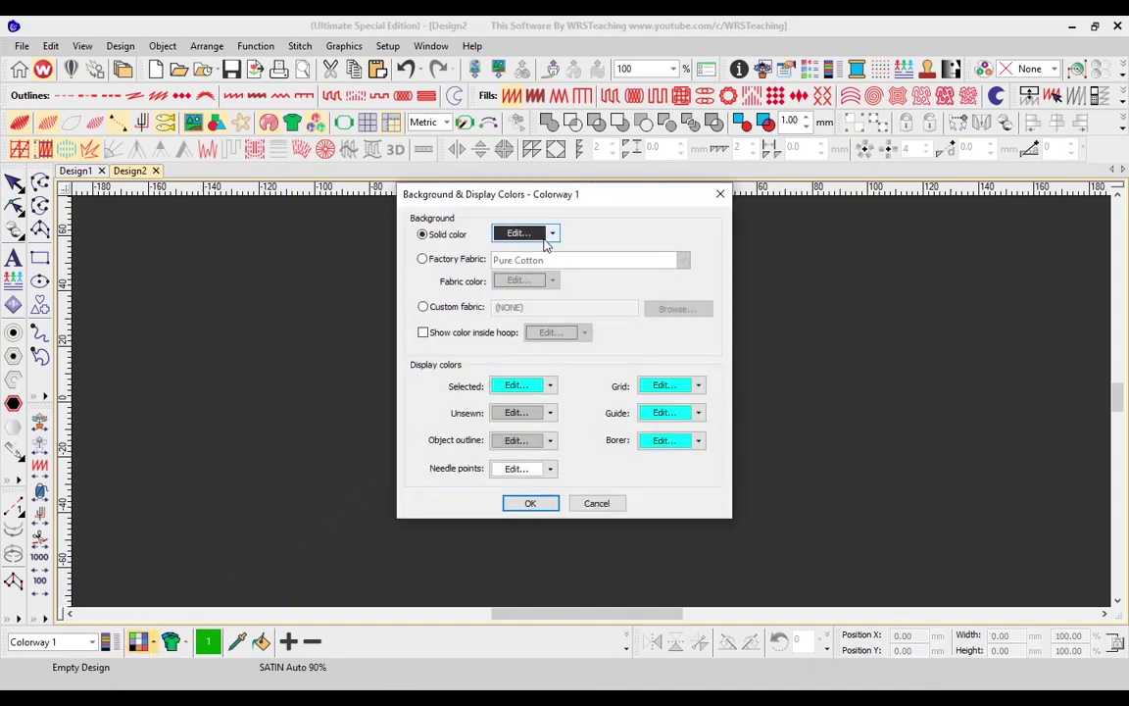
pyautogui.click(505, 233)
pyautogui.click(544, 333)
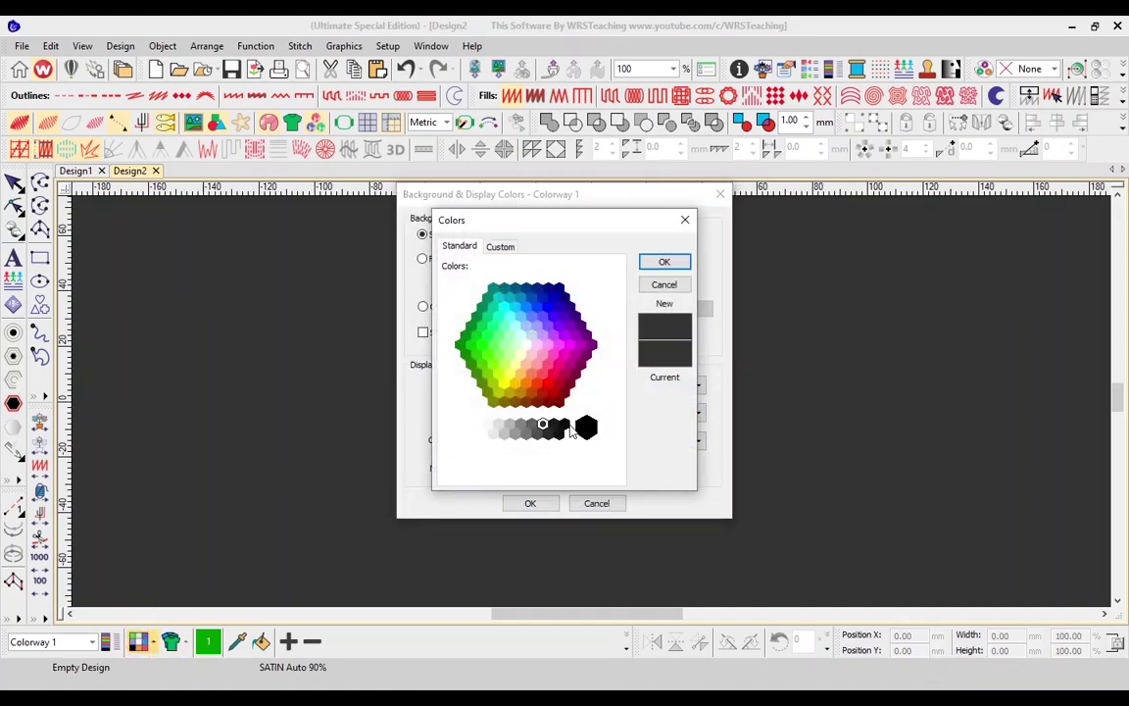
pyautogui.click(540, 497)
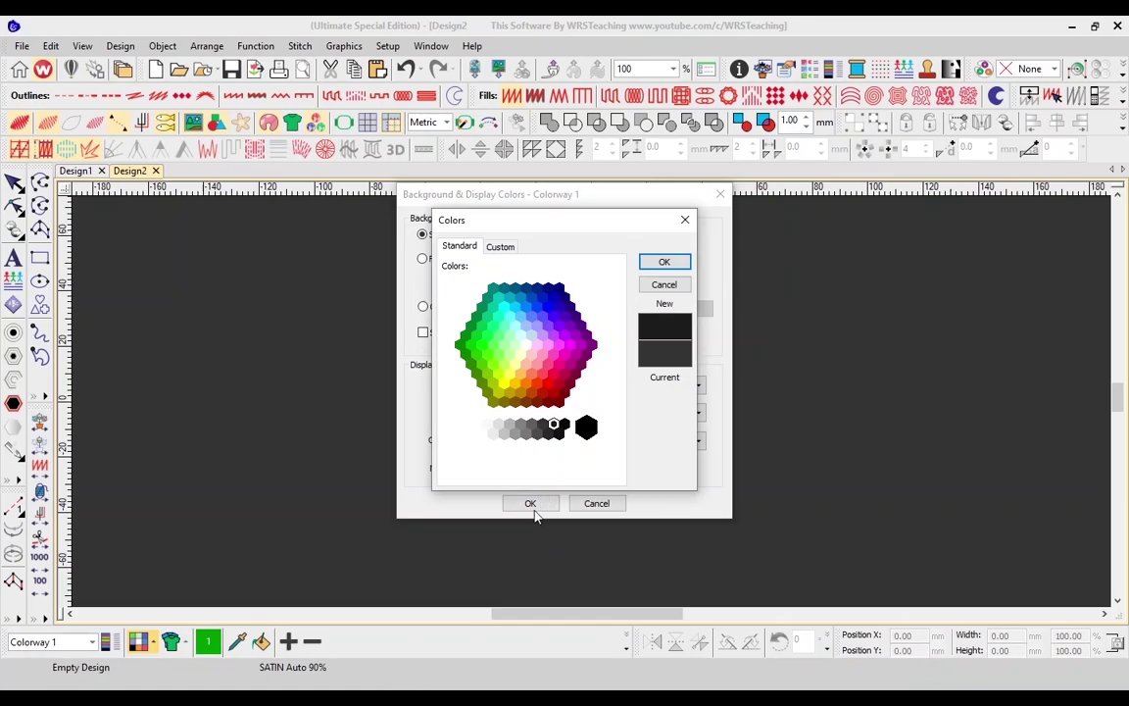
pyautogui.click(663, 262)
pyautogui.click(530, 503)
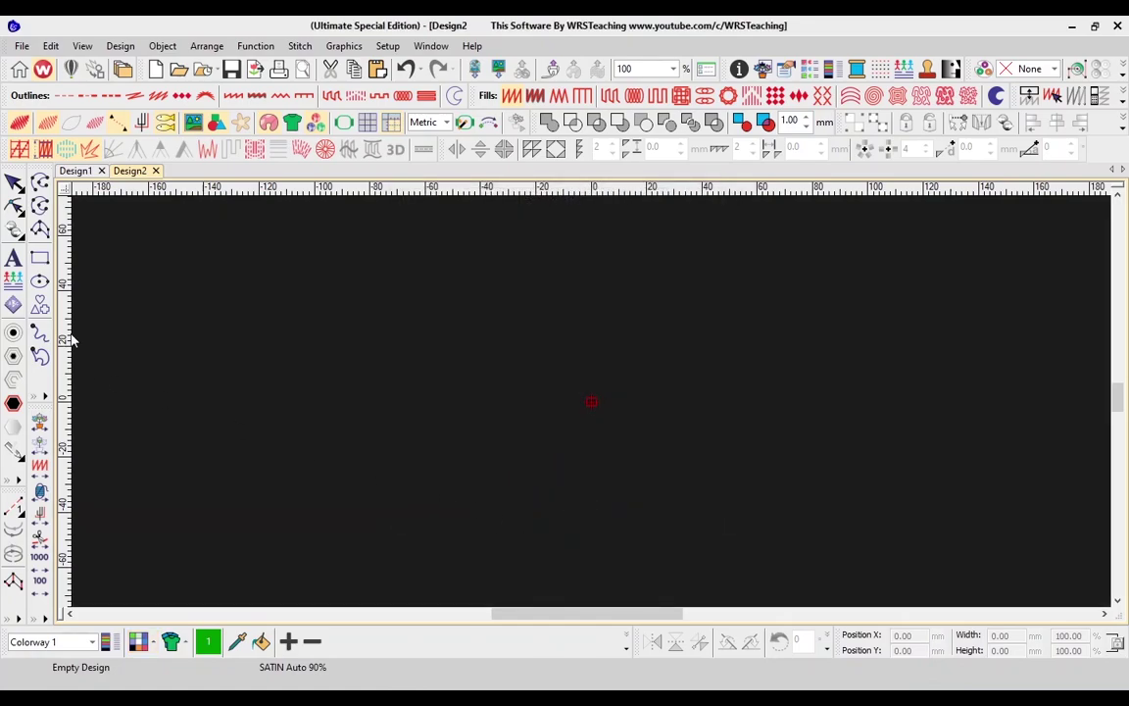
# - Draw a rectangle about 63 by 43 mm around the origin and convert it to a Run outline
pyautogui.click(39, 257)
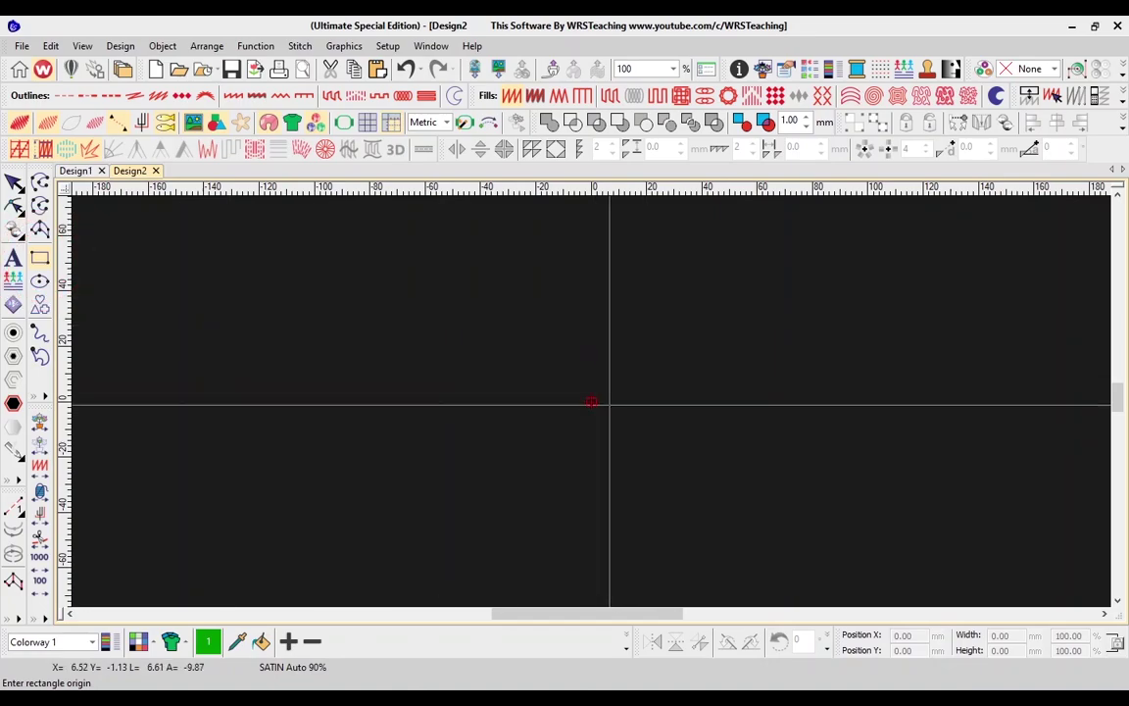
pyautogui.click(503, 340)
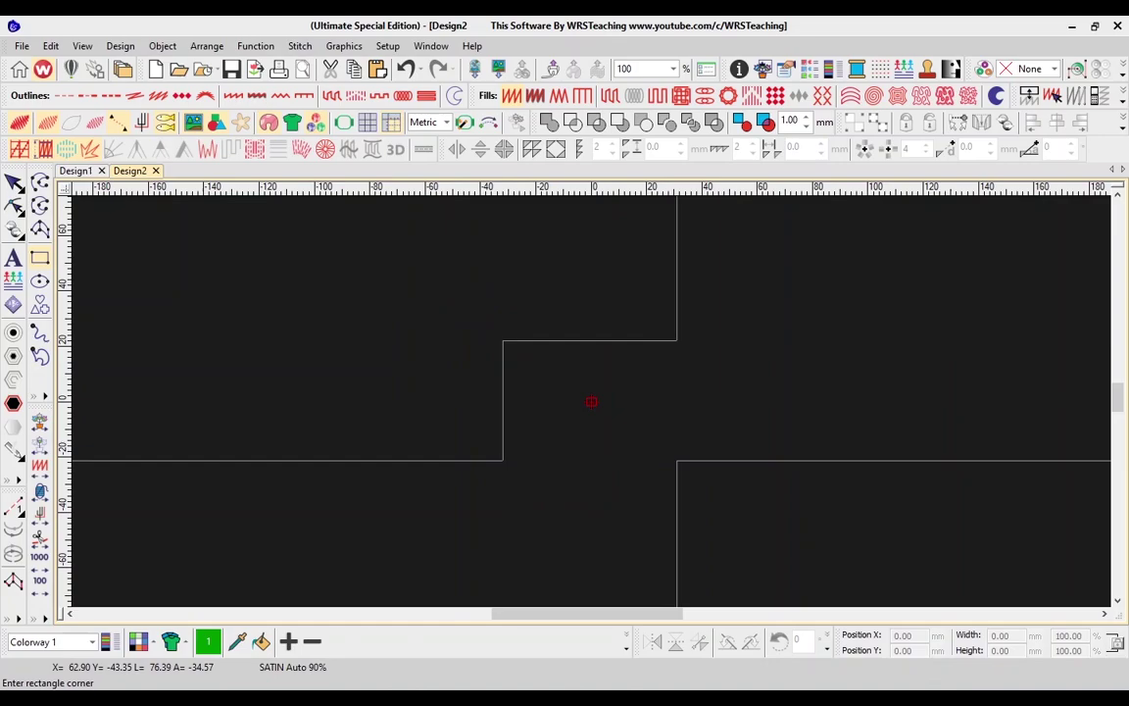
pyautogui.click(677, 460)
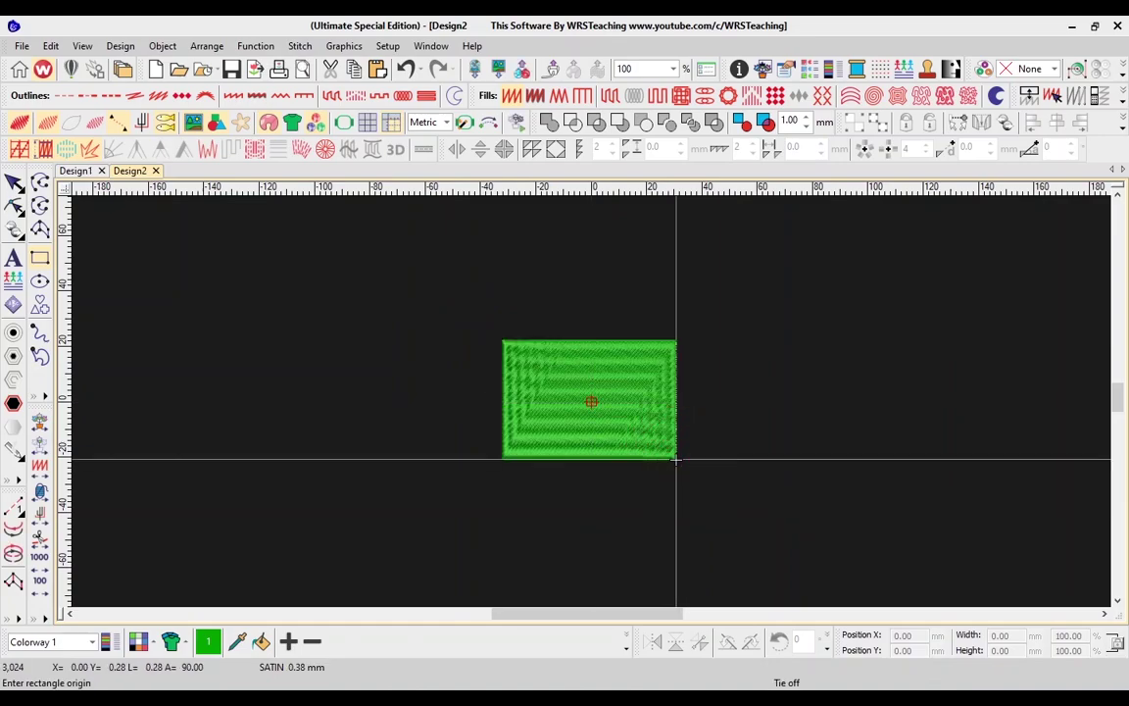
pyautogui.click(64, 96)
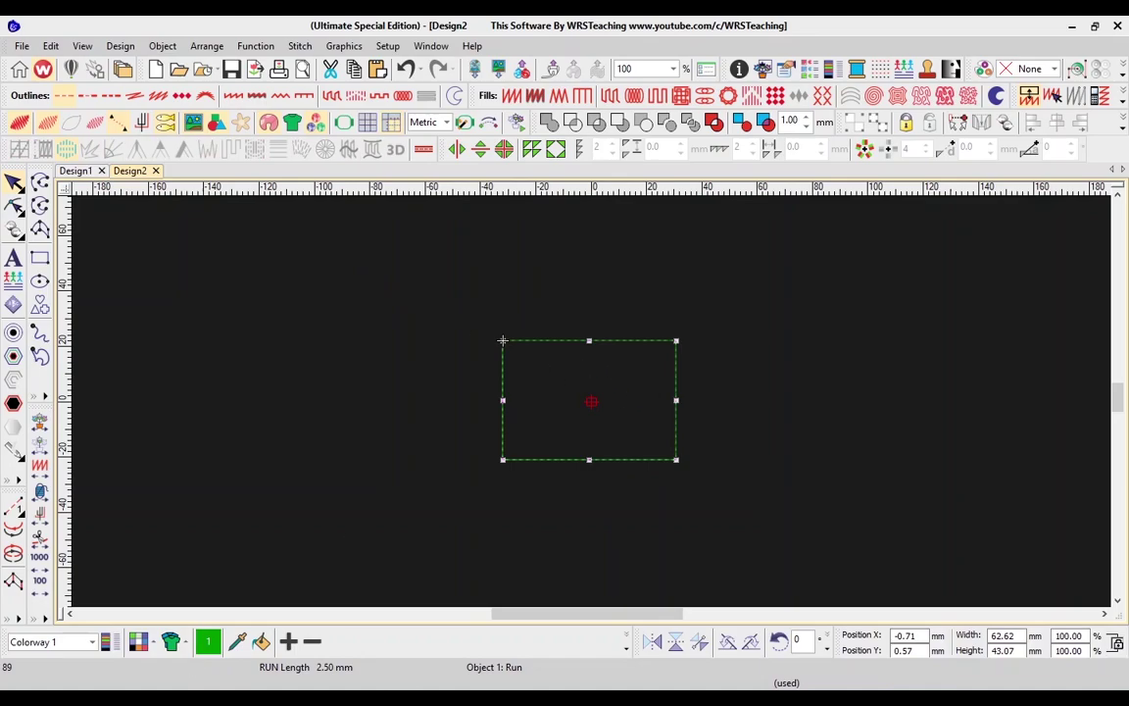
# - Show the thread colours and recolour the rectangle outline yellow, colour 4
pyautogui.click(626, 643)
pyautogui.click(303, 640)
pyautogui.click(628, 641)
pyautogui.click(316, 642)
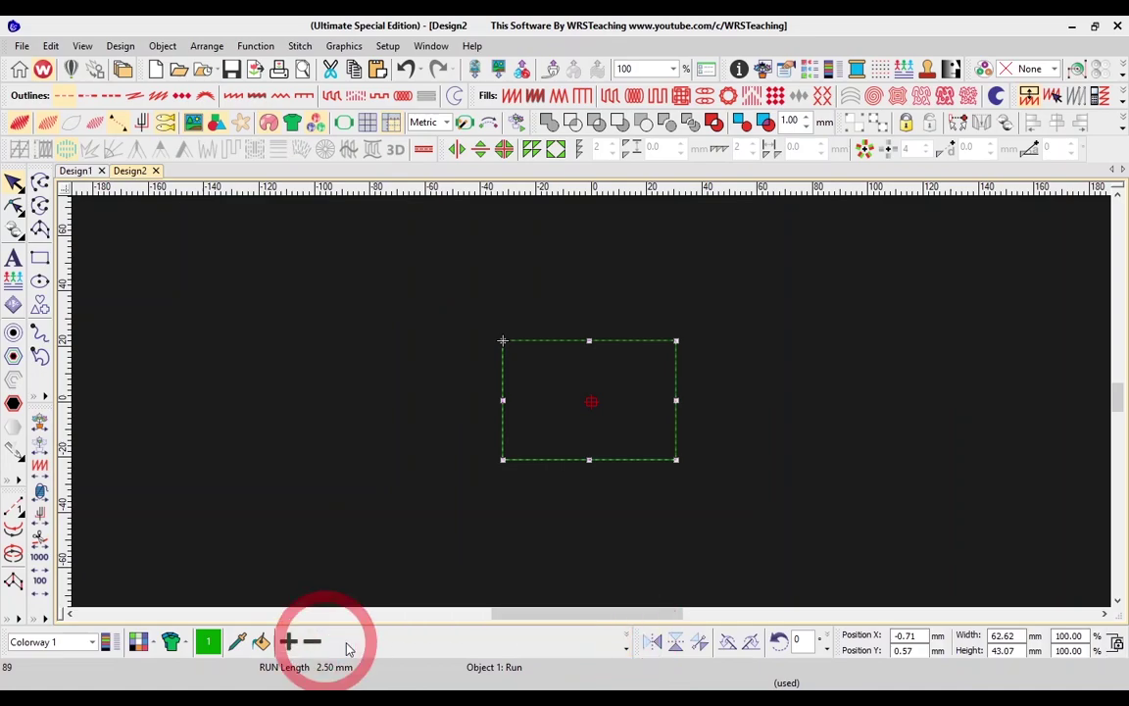
pyautogui.click(627, 643)
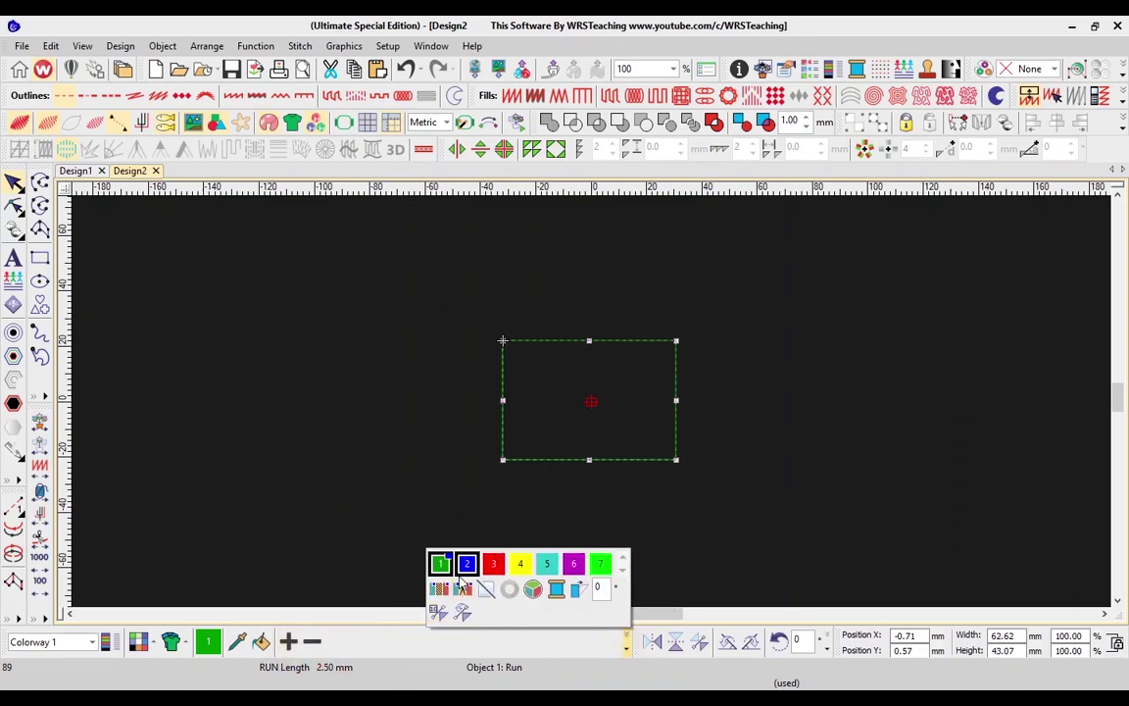
pyautogui.click(332, 638)
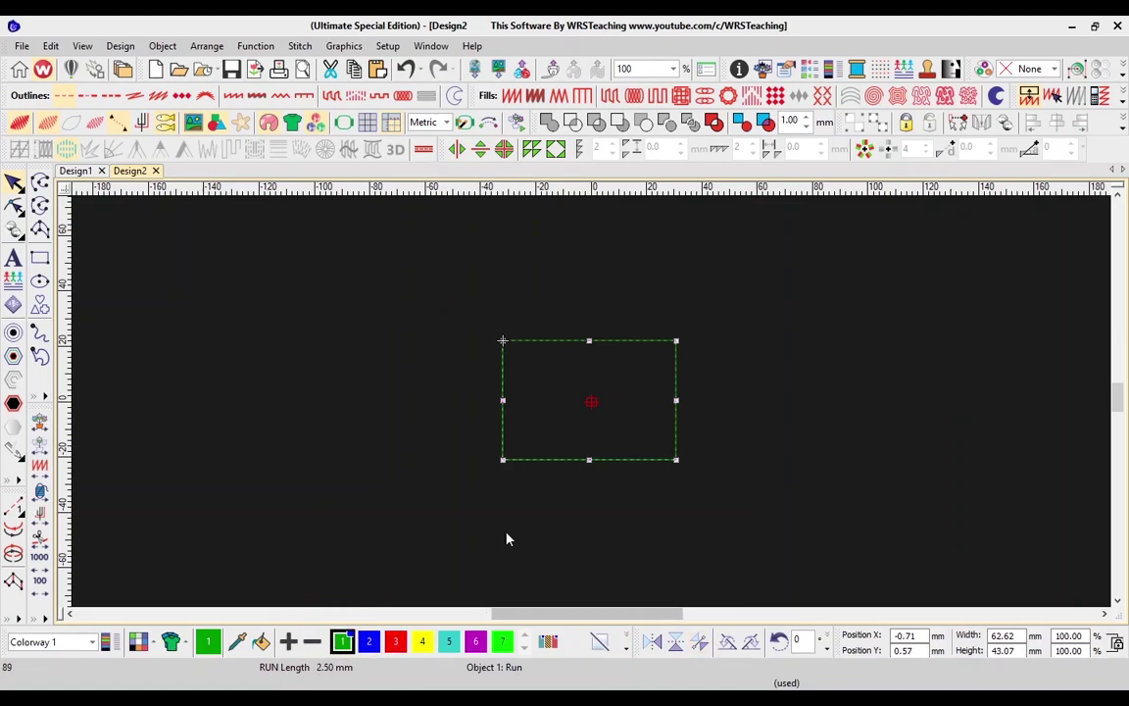
pyautogui.click(421, 641)
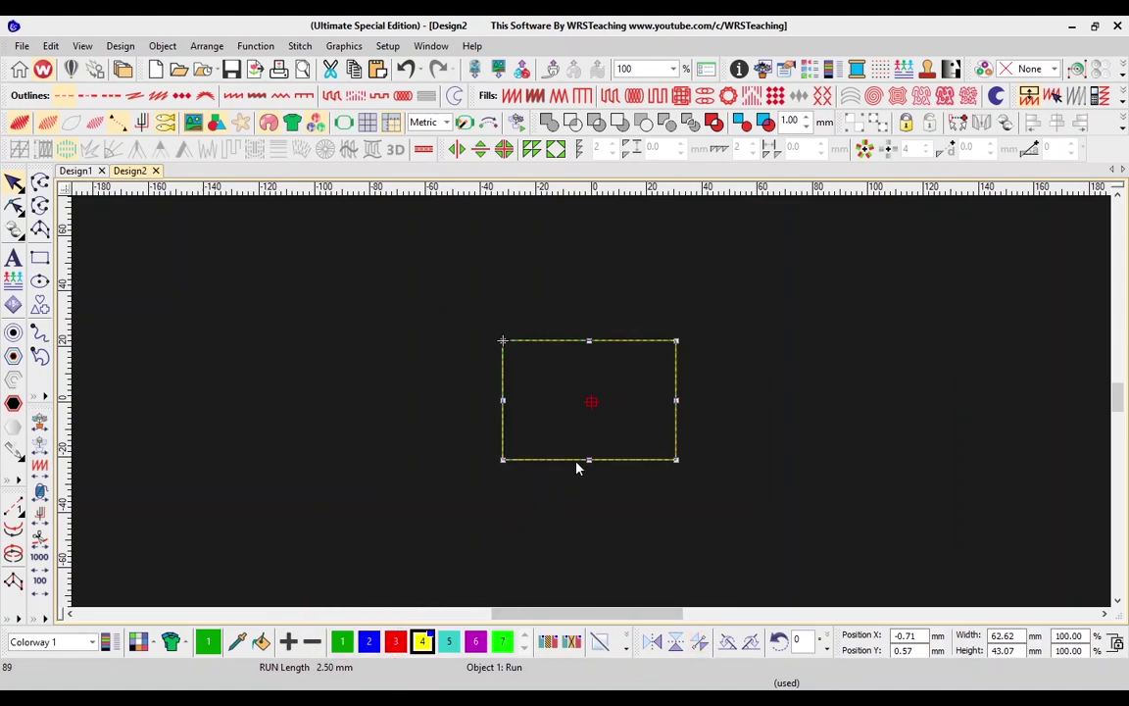
pyautogui.press('0')
pyautogui.hotkey('shift', 'z')
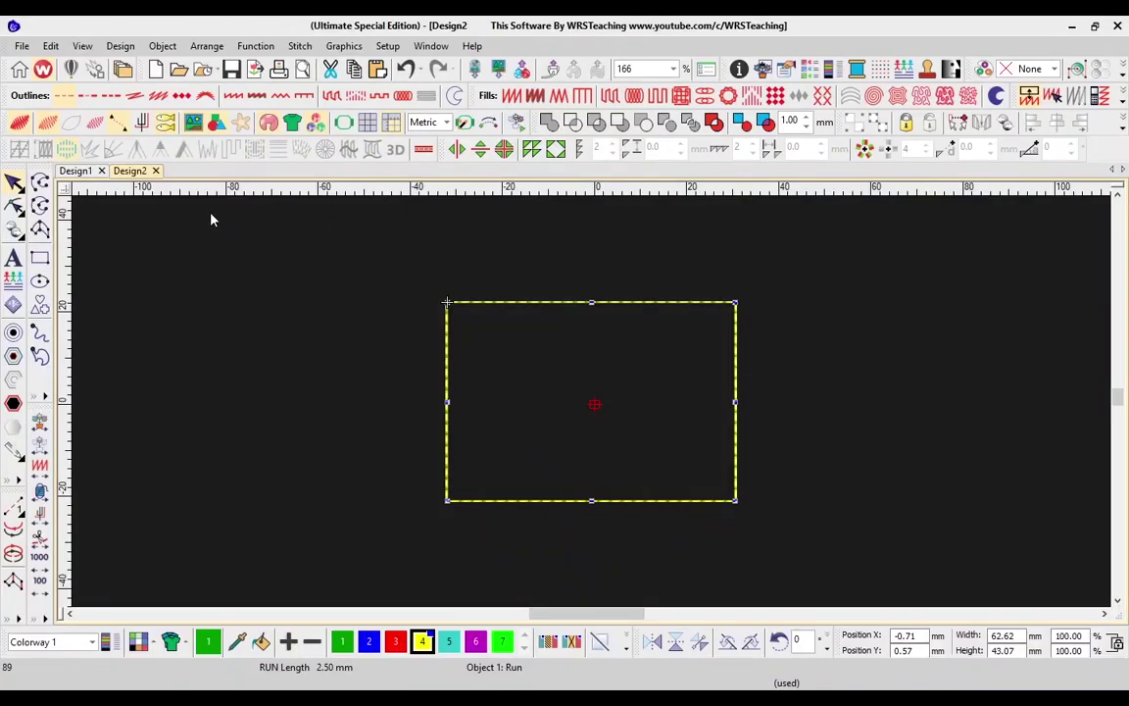
# - Check the finished layout in Design1, and in Design2 set the rectangle to 6.5 in wide and 6 in high using U.S. units
pyautogui.click(79, 171)
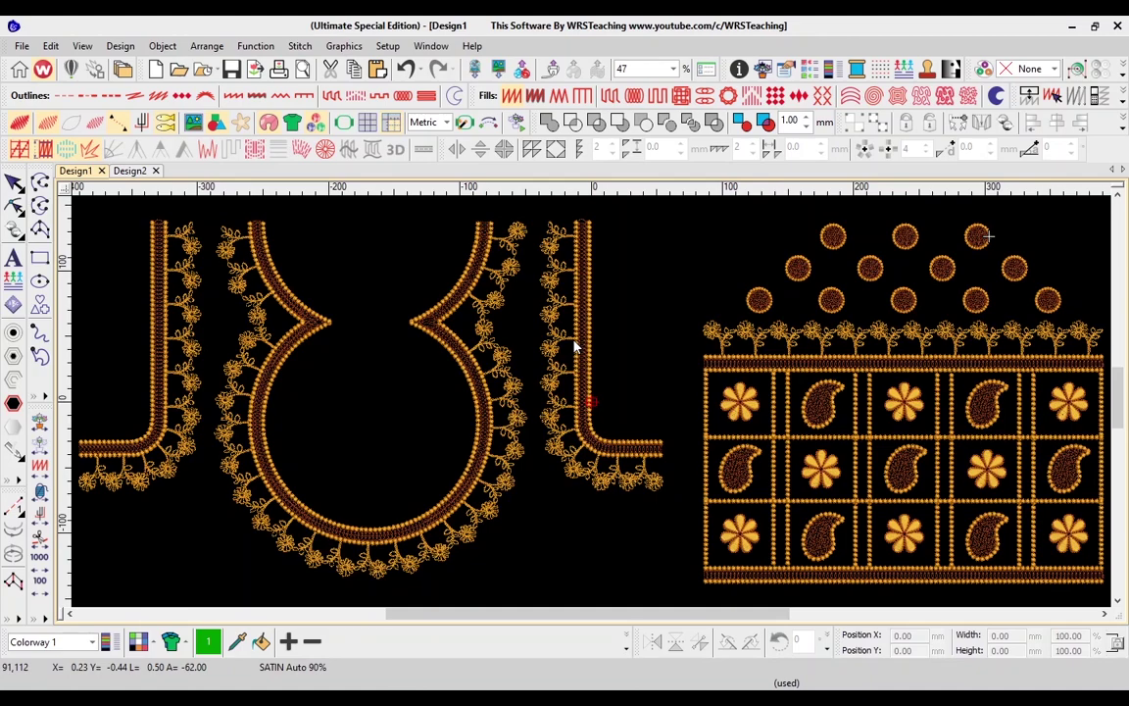
pyautogui.click(129, 172)
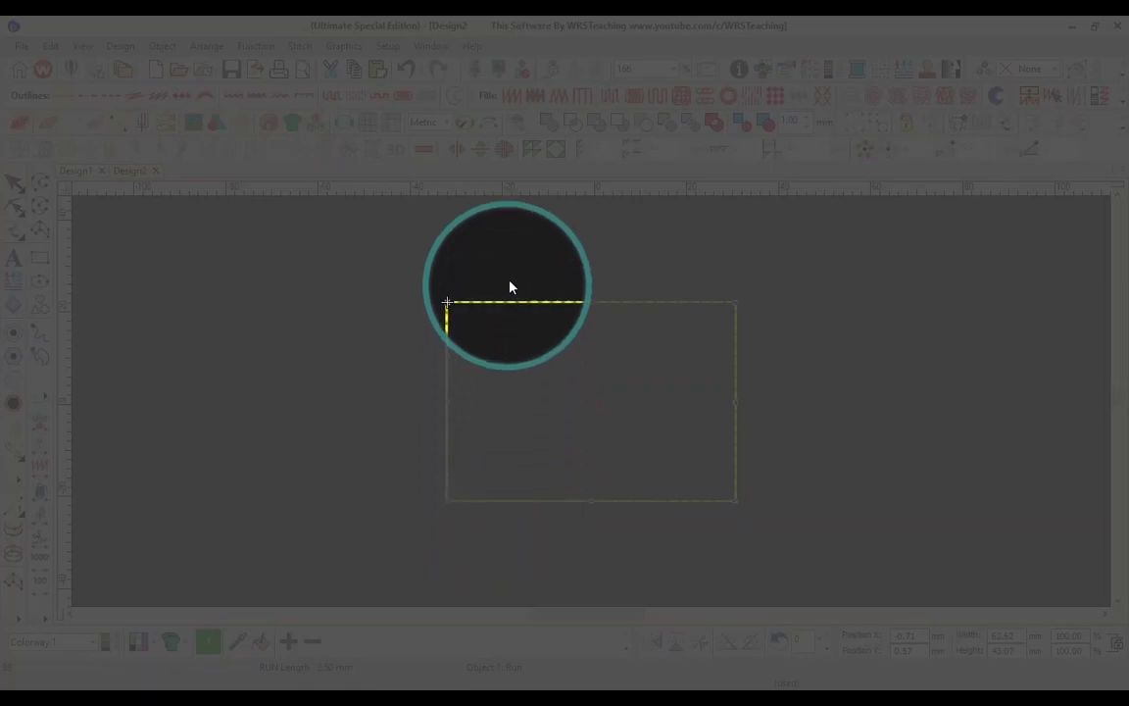
pyautogui.click(435, 123)
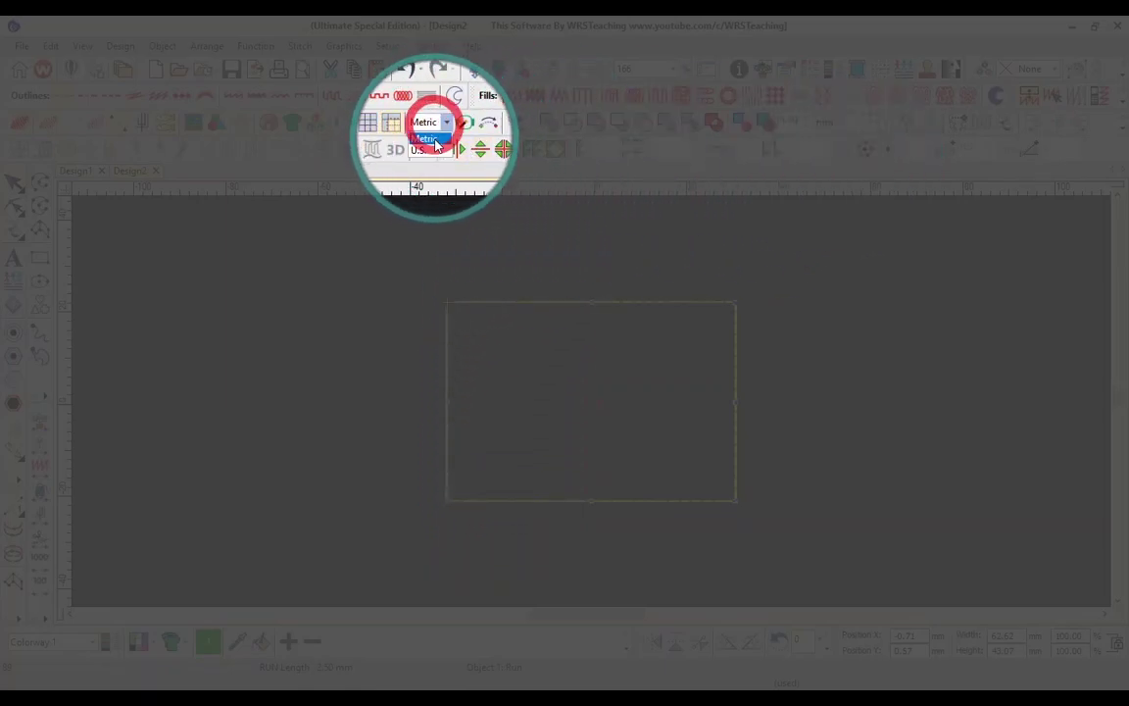
pyautogui.click(434, 151)
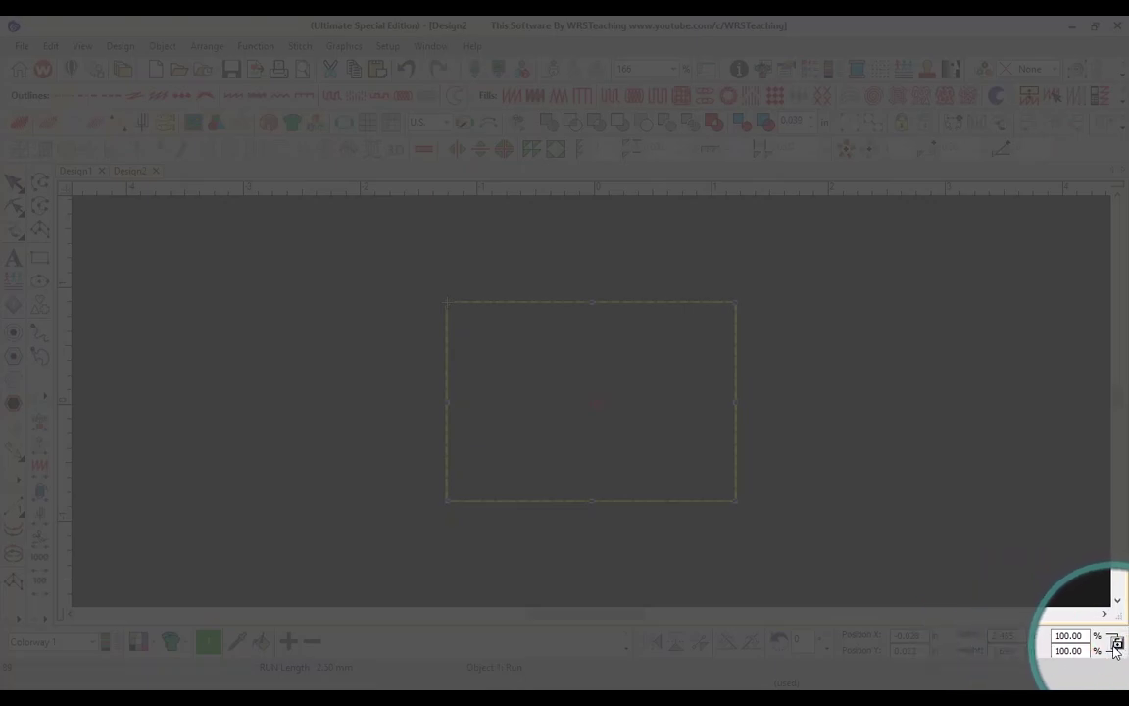
pyautogui.moveTo(1021, 636); pyautogui.dragTo(913, 619)
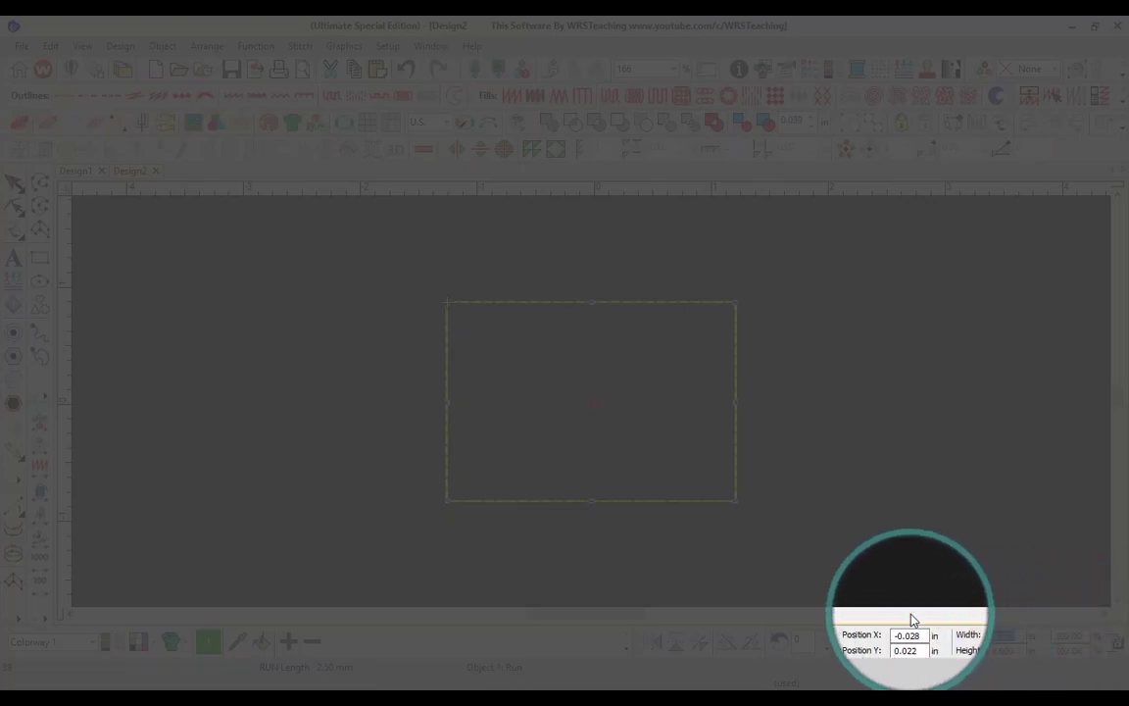
pyautogui.write('6.5')
pyautogui.press('Tab')
pyautogui.write('6')
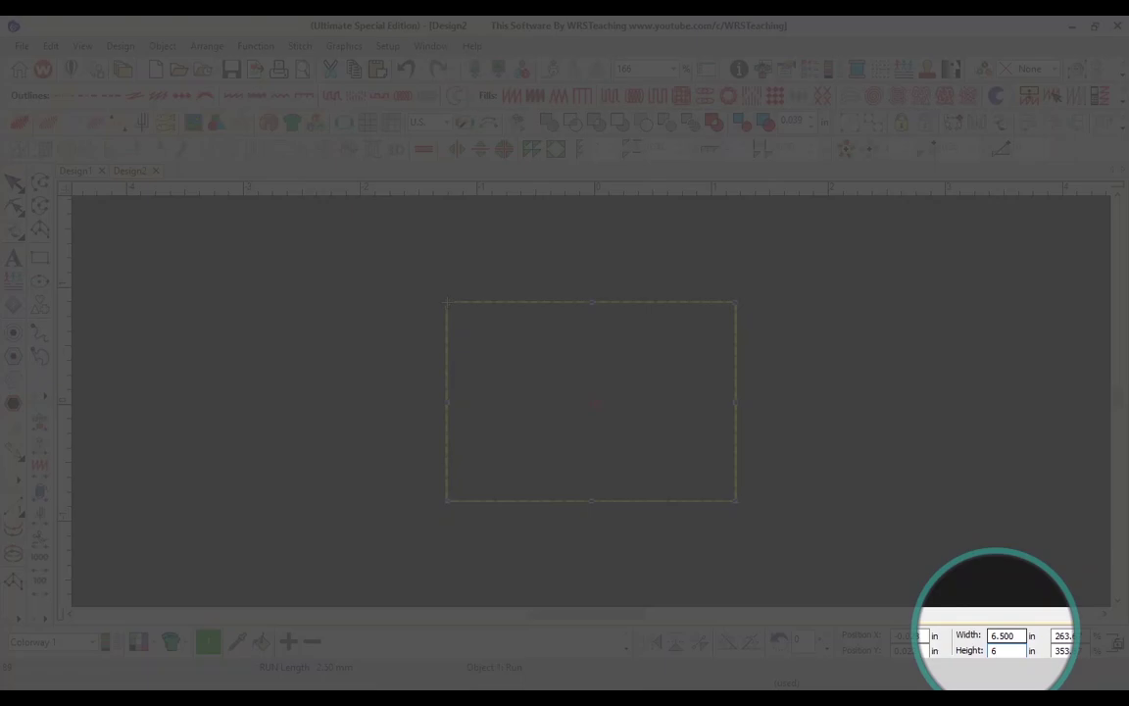
pyautogui.press('Return')
pyautogui.press('0')
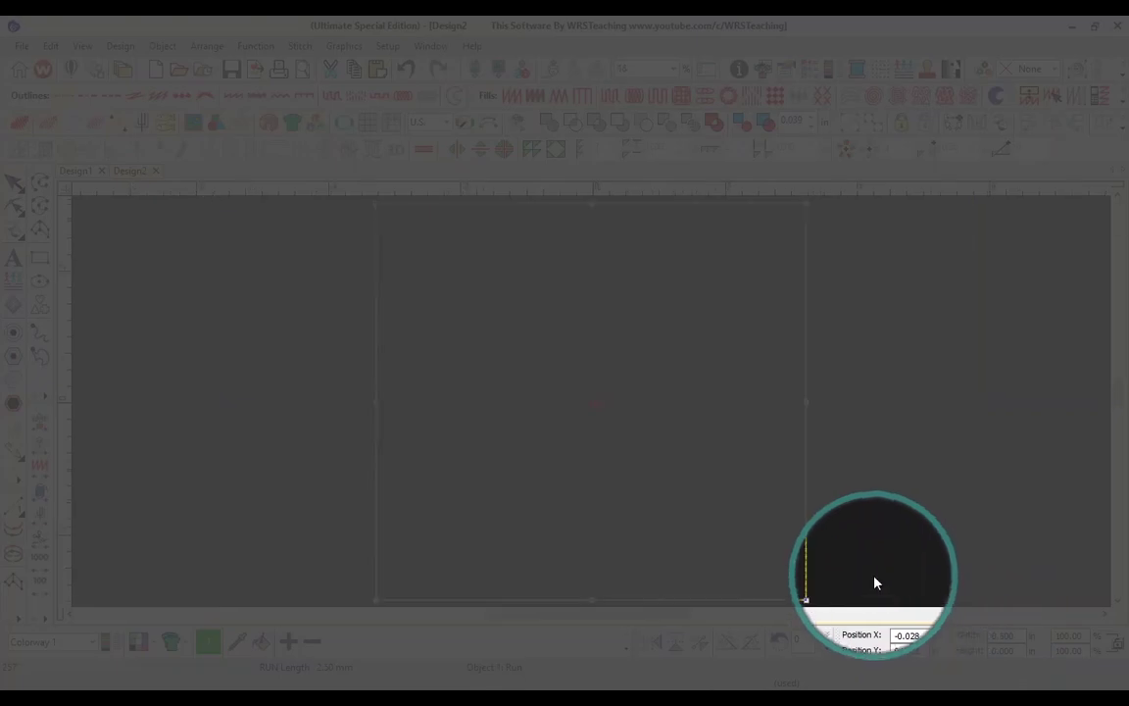
# - Switch the units back to Metric and centre the rectangle at position X 0, Y 0
pyautogui.click(437, 121)
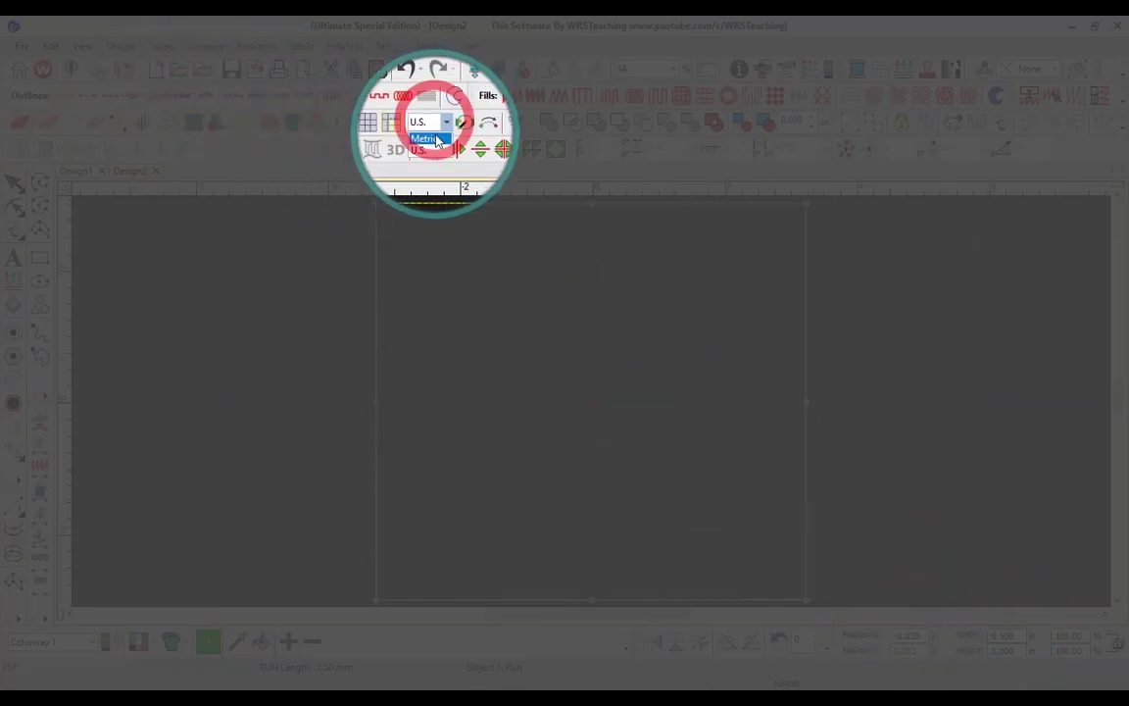
pyautogui.click(435, 136)
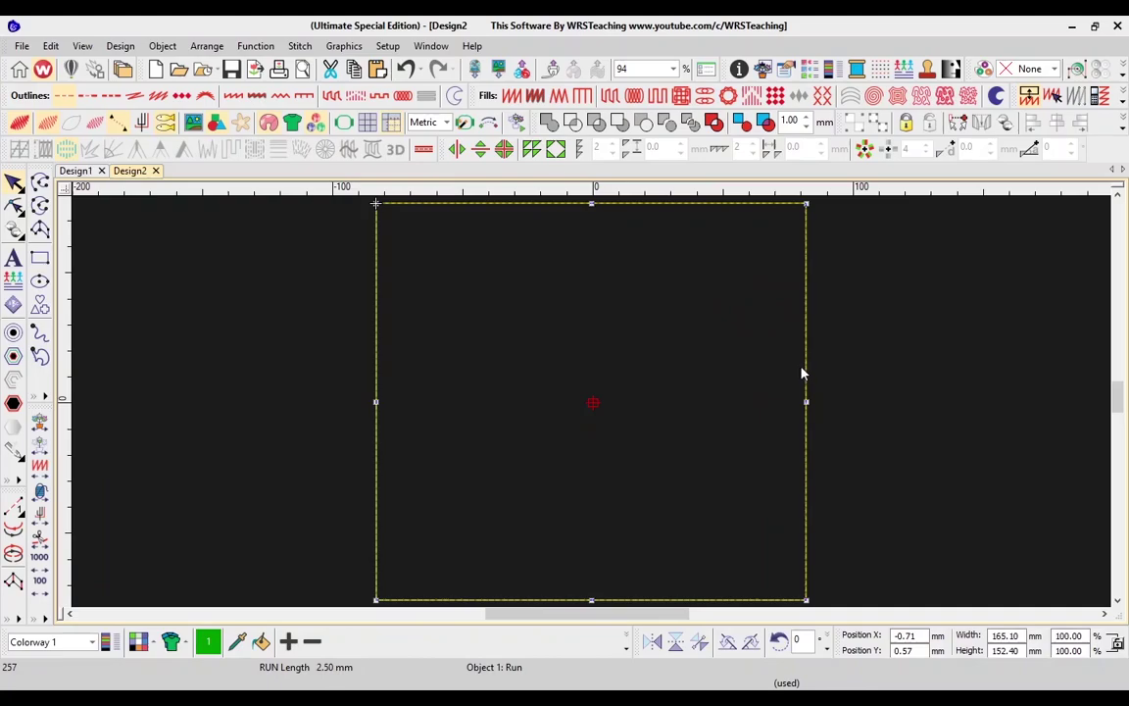
pyautogui.click(801, 369)
pyautogui.moveTo(927, 636); pyautogui.dragTo(784, 633)
pyautogui.press('BackSpace')
pyautogui.moveTo(917, 650); pyautogui.dragTo(843, 641)
pyautogui.press('BackSpace')
pyautogui.hotkey('shift', 'z')
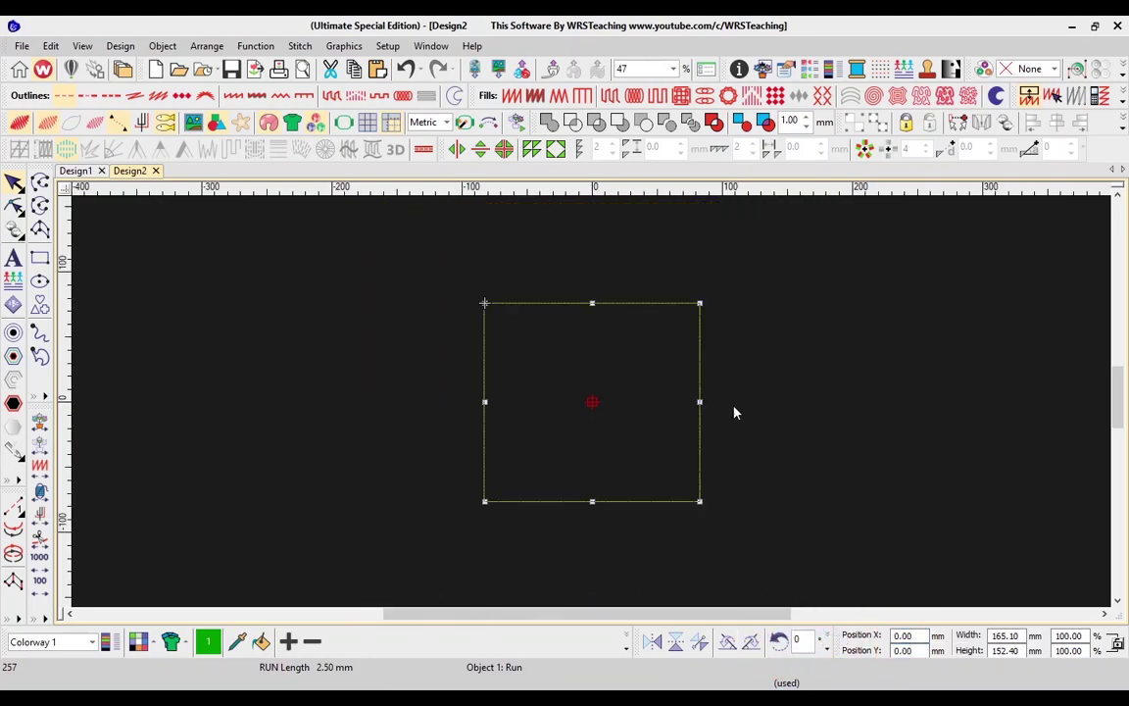
pyautogui.click(733, 369)
pyautogui.click(40, 282)
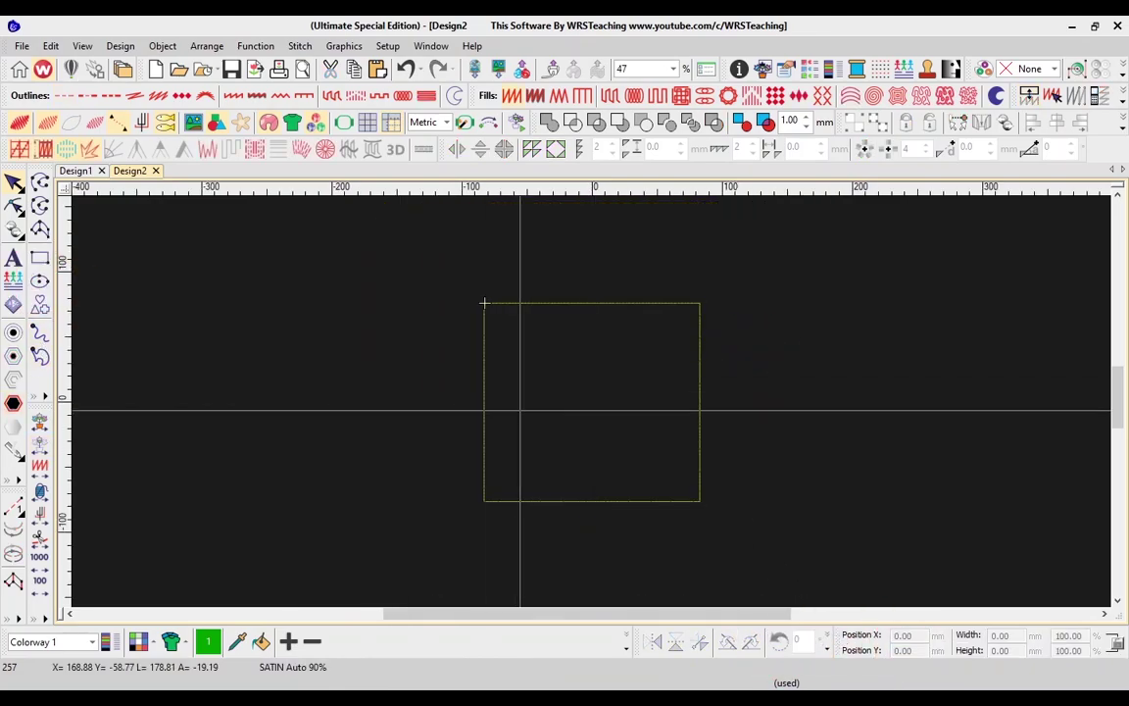
pyautogui.click(592, 400)
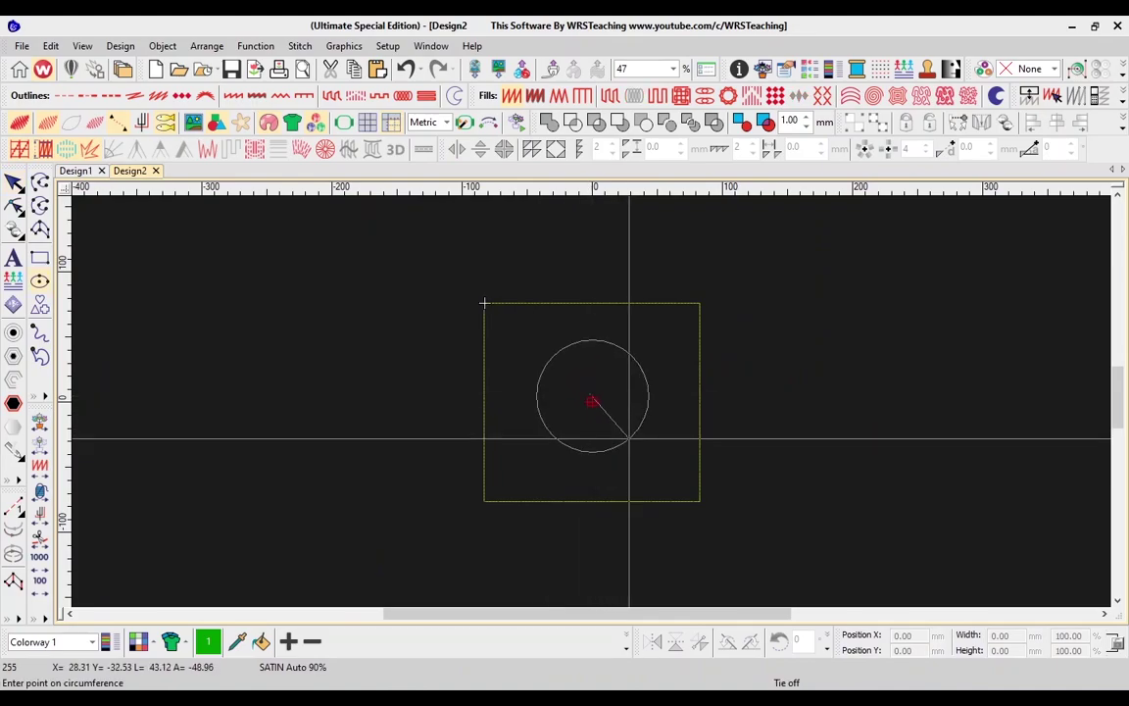
pyautogui.press('Escape')
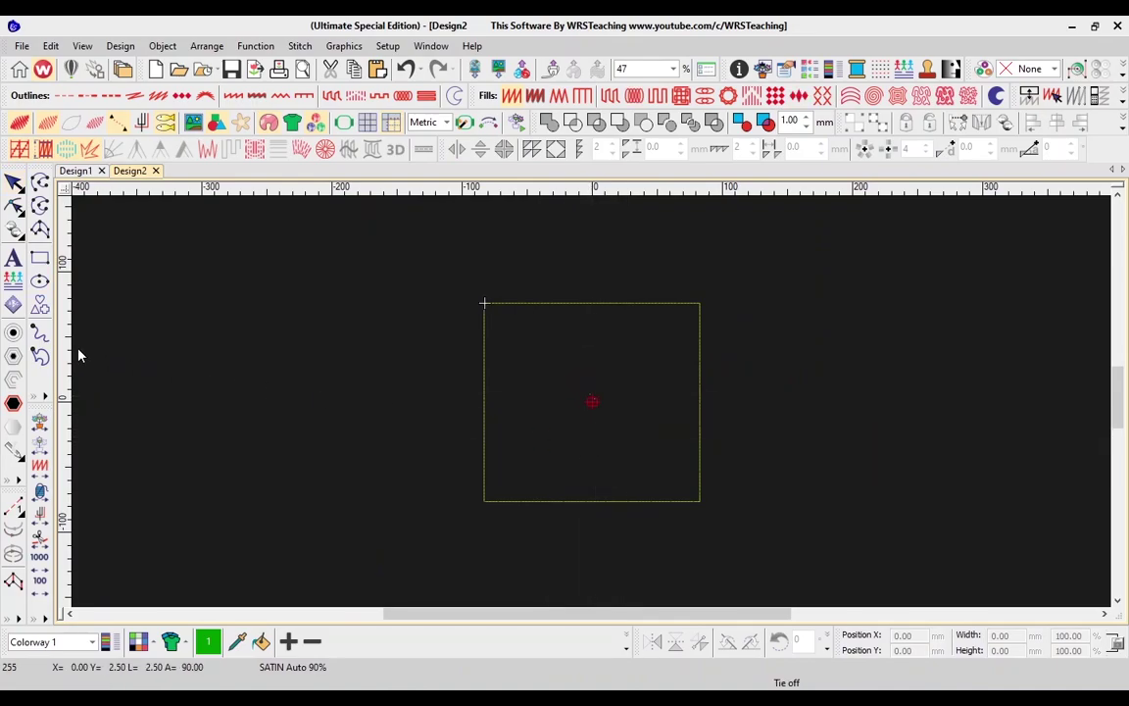
# - Draw a circle about 108 mm in diameter just above the origin inside the rectangle and convert it to a Run outline
pyautogui.click(592, 391)
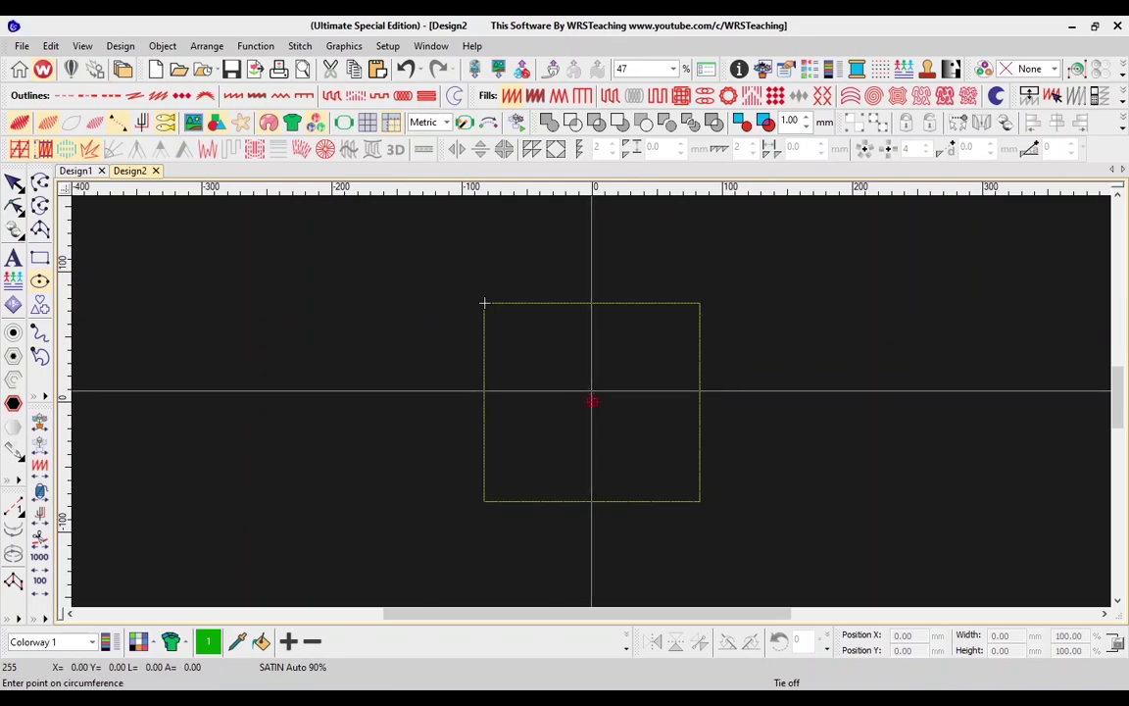
pyautogui.click(629, 450)
pyautogui.press('Return')
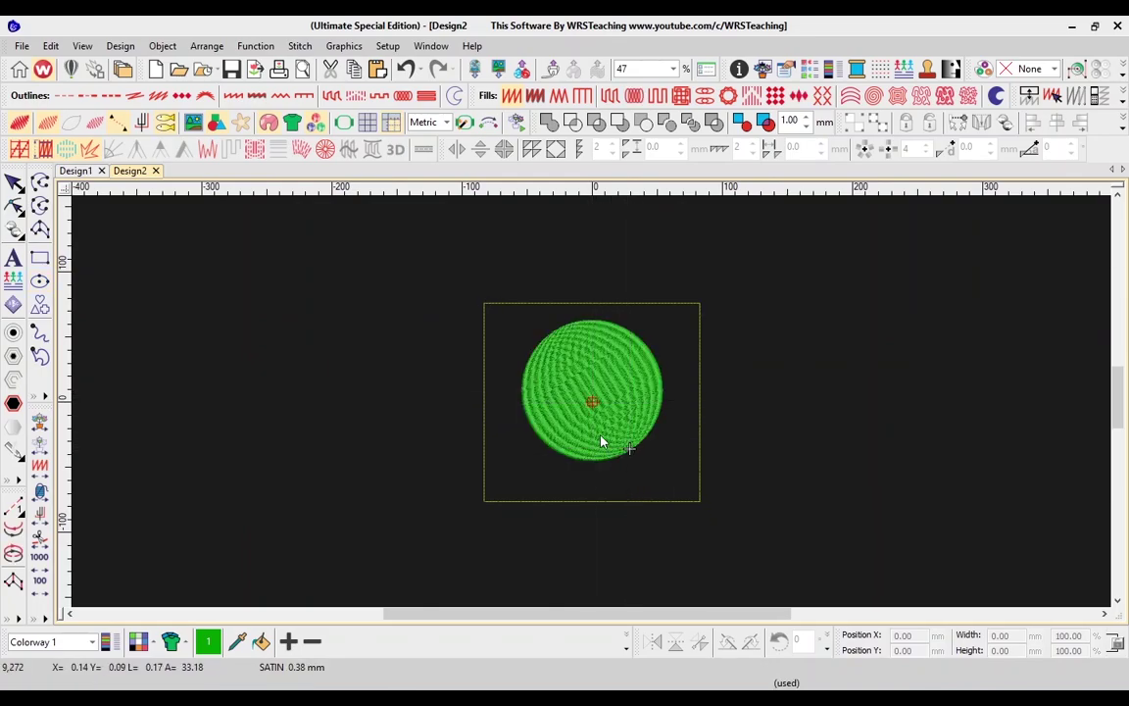
pyautogui.press('Escape')
pyautogui.click(64, 95)
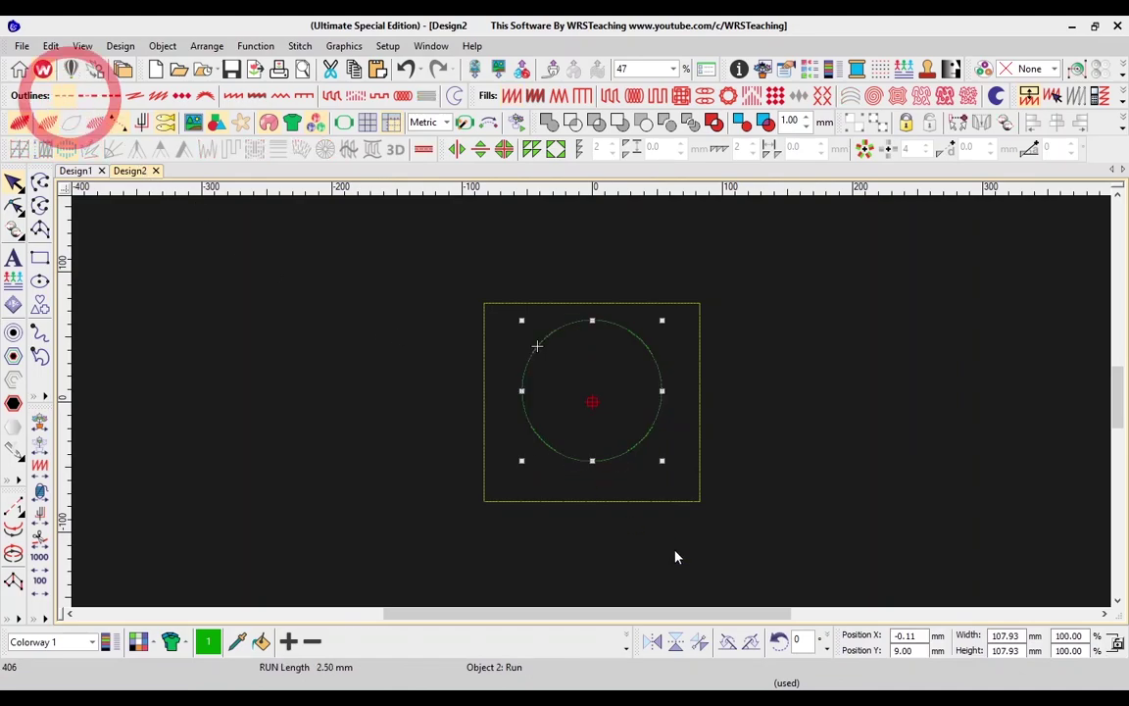
# - Resize the circle proportionally to a width of 6.5 mm
pyautogui.doubleClick(1010, 635)
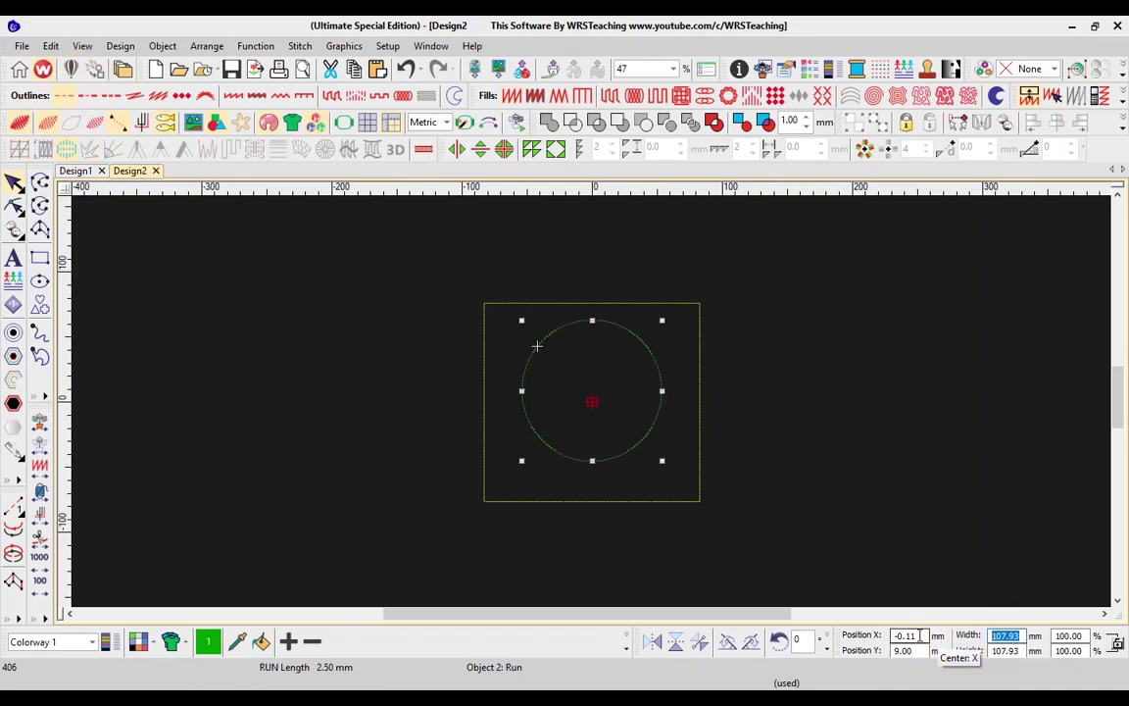
pyautogui.click(1025, 636)
pyautogui.doubleClick(1026, 636)
pyautogui.write('6.5')
pyautogui.press('Return')
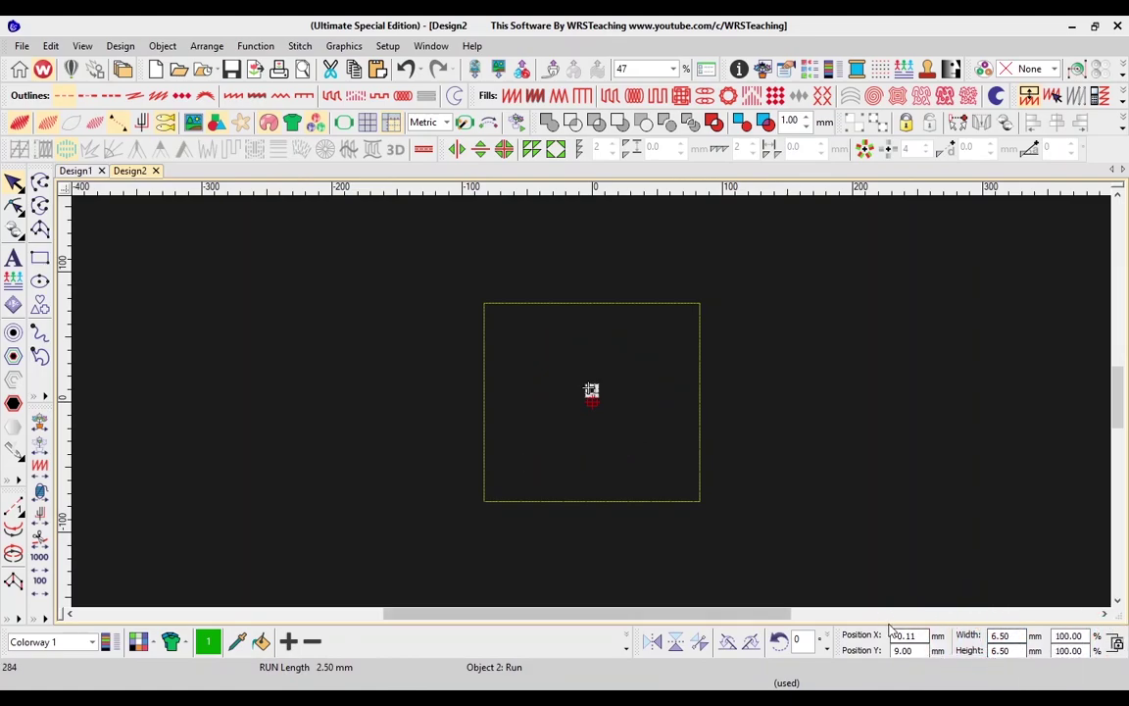
# - Set the circle's width to 6.5 in, keeping its proportions
pyautogui.scroll(1, 653, 493)
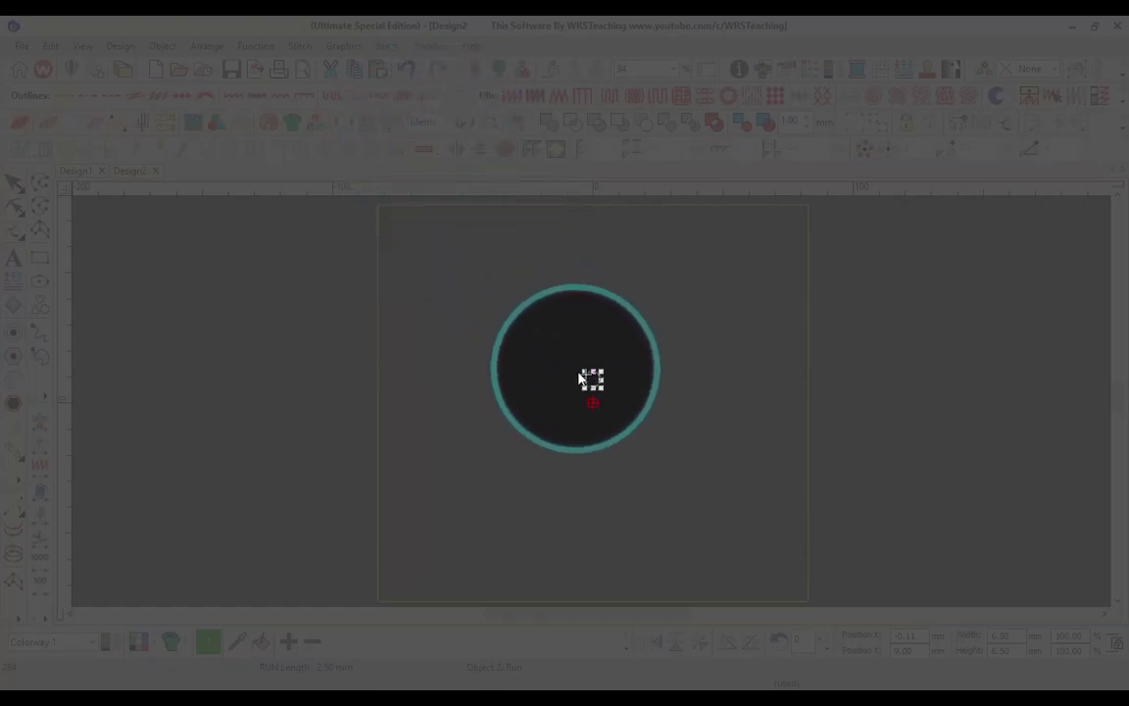
pyautogui.click(927, 619)
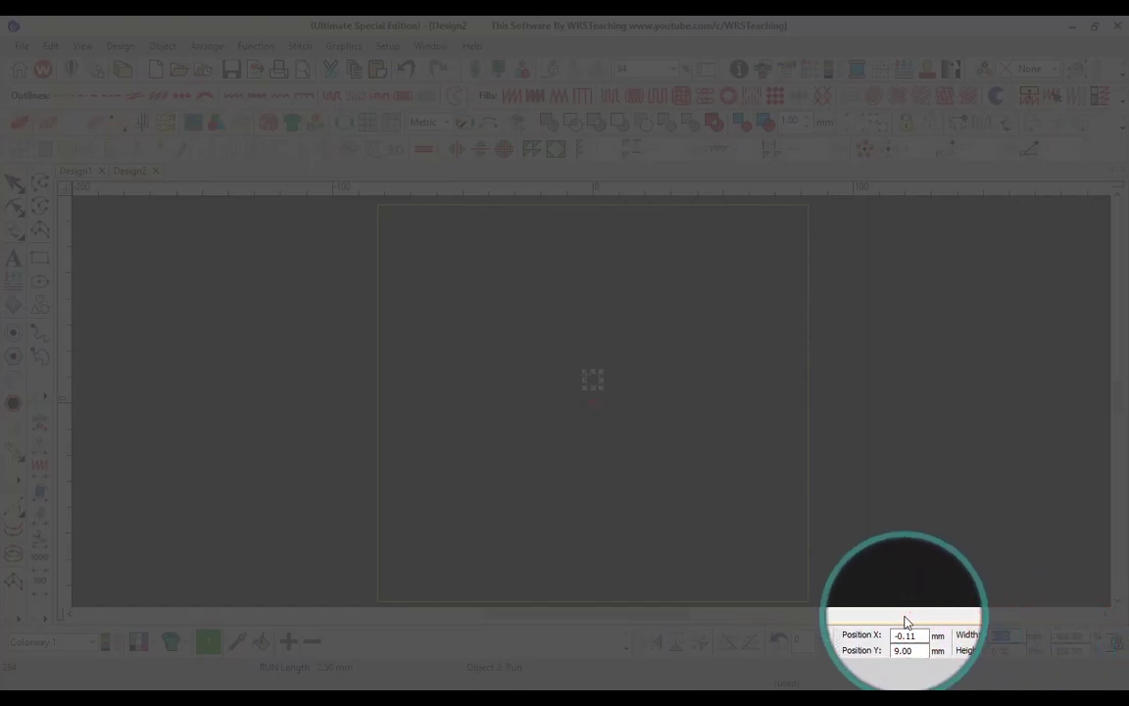
pyautogui.doubleClick(1001, 635)
pyautogui.write('6.5')
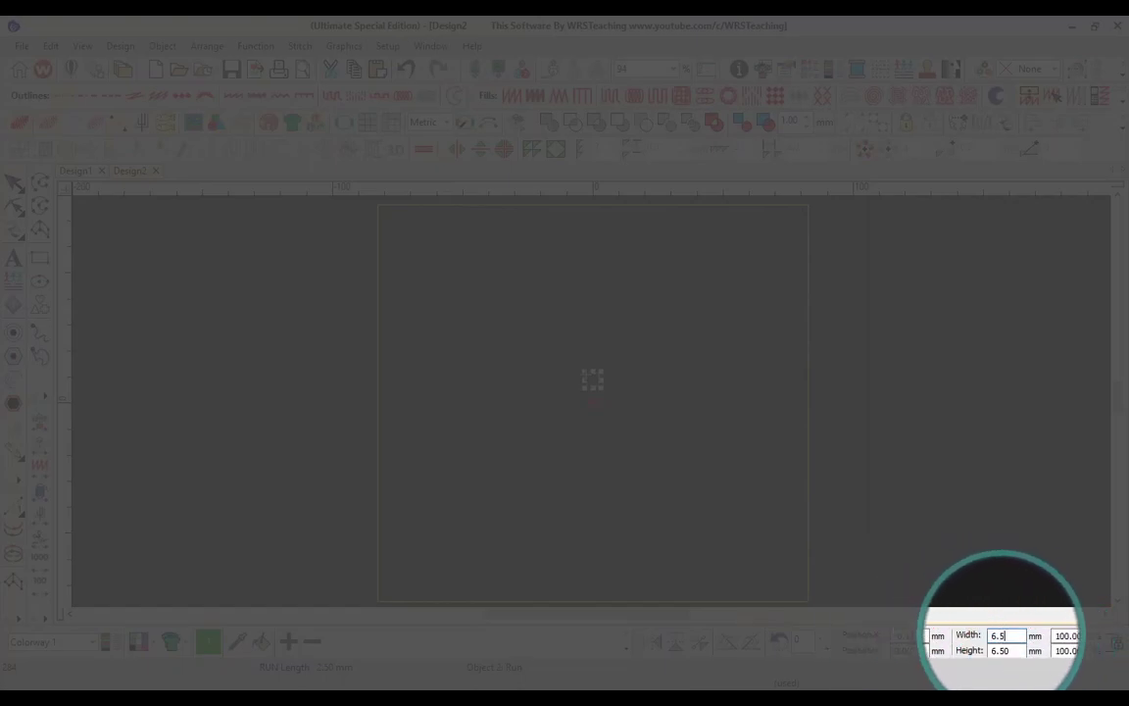
pyautogui.write('in')
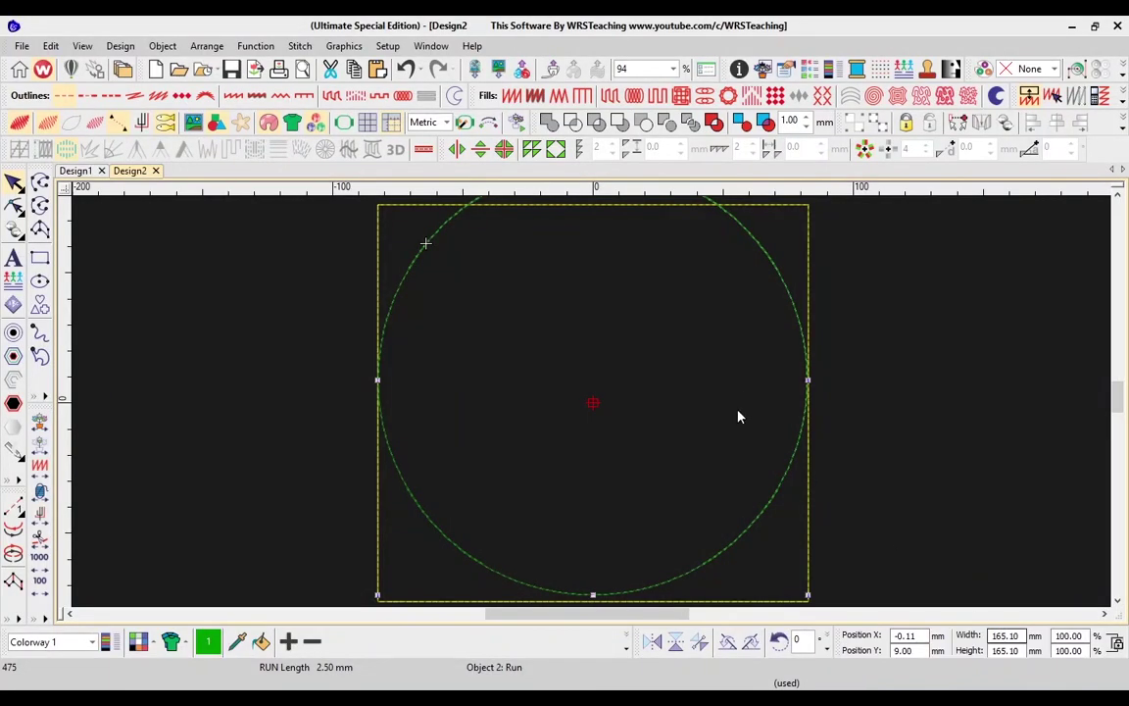
# - Move the circle up until its centre lies on the rectangle's upper edge, comparing it with the neckline in Design1
pyautogui.scroll(-1, 678, 328)
pyautogui.moveTo(675, 334); pyautogui.dragTo(676, 282)
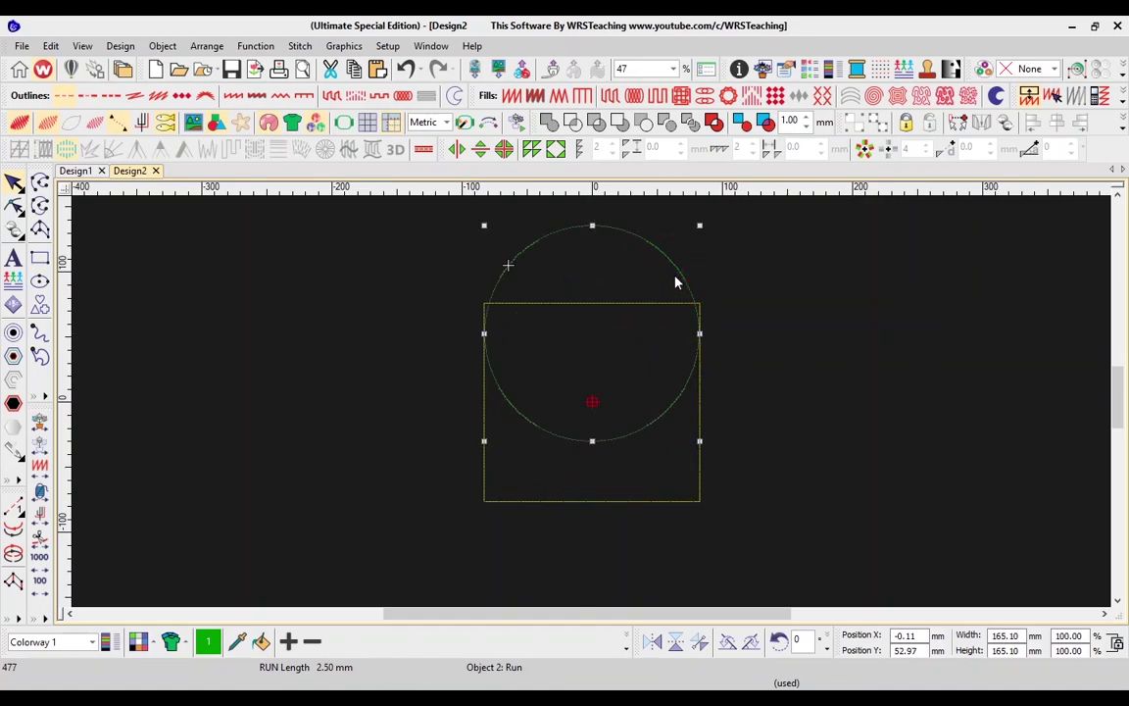
pyautogui.click(75, 170)
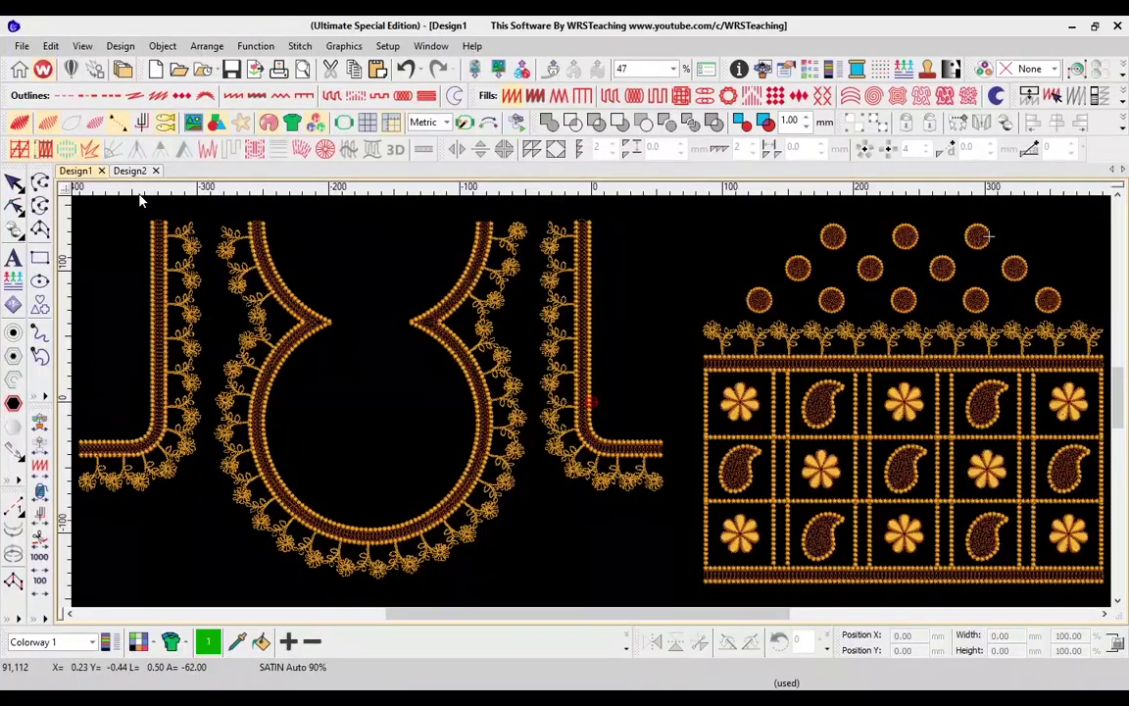
pyautogui.click(129, 170)
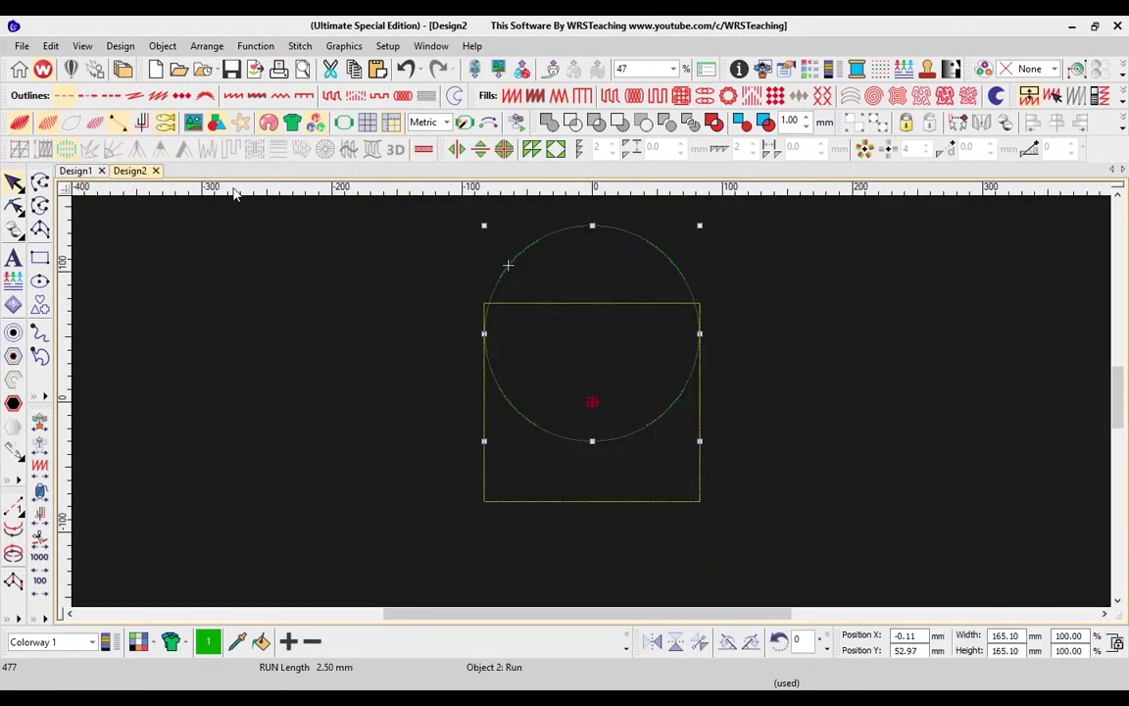
pyautogui.press('z')
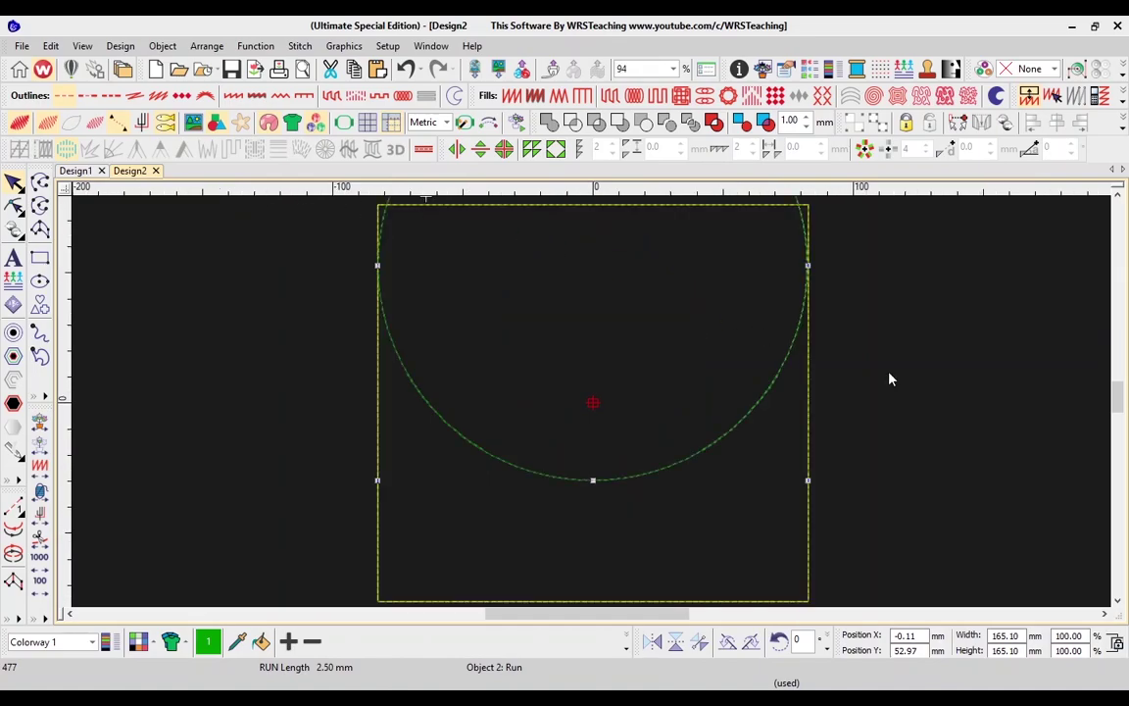
pyautogui.scroll(2, 763, 359)
pyautogui.moveTo(784, 555); pyautogui.dragTo(777, 490)
pyautogui.hotkey('shift', 'z')
pyautogui.scroll(-2, 745, 431)
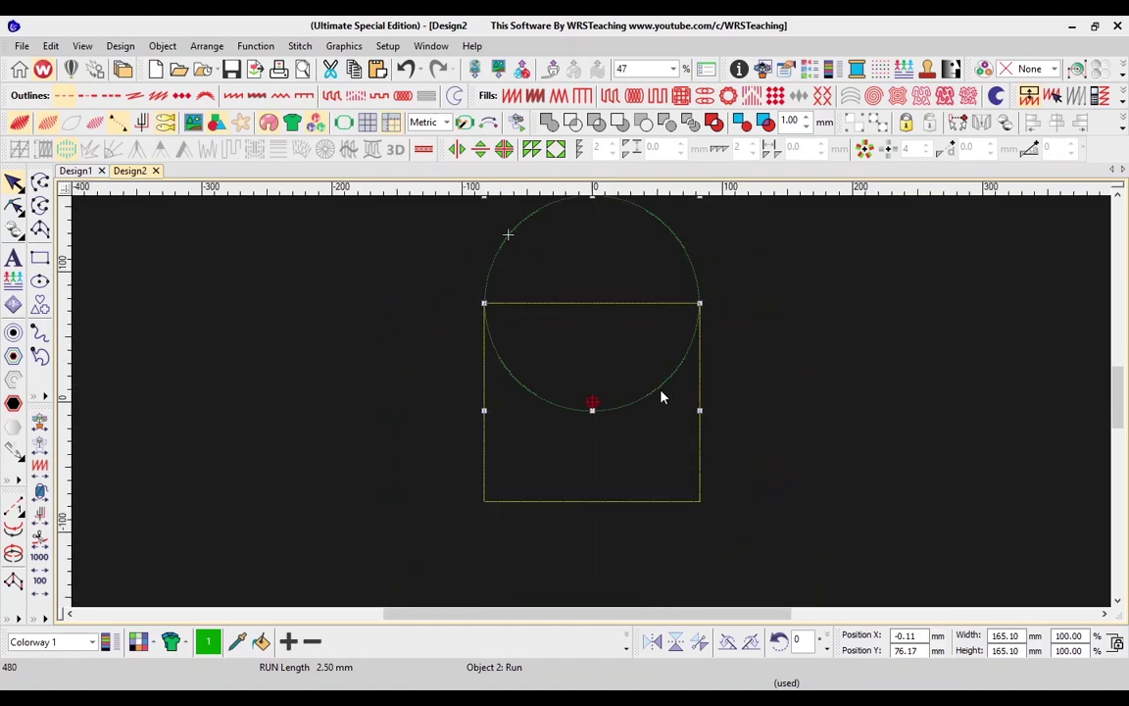
# - Copy the circle onto the rectangle's lower edge and draw a horizontal Run line about 254 mm long along the upper edge
pyautogui.moveTo(660, 396); pyautogui.dragTo(625, 493)
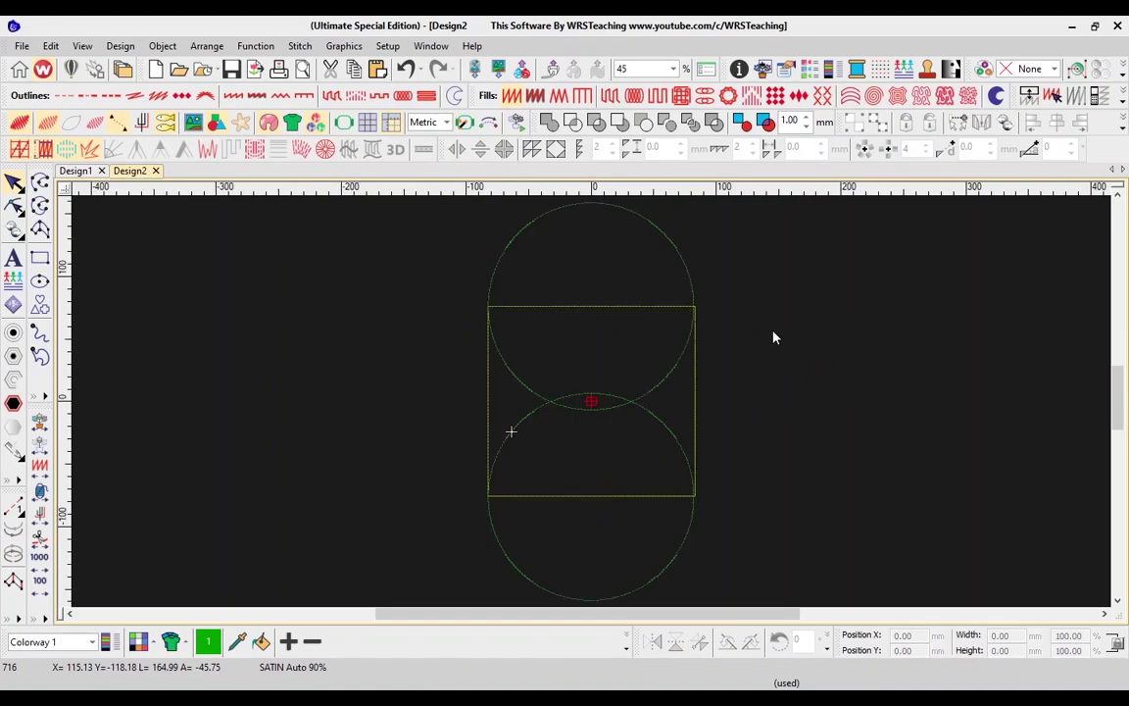
pyautogui.click(13, 506)
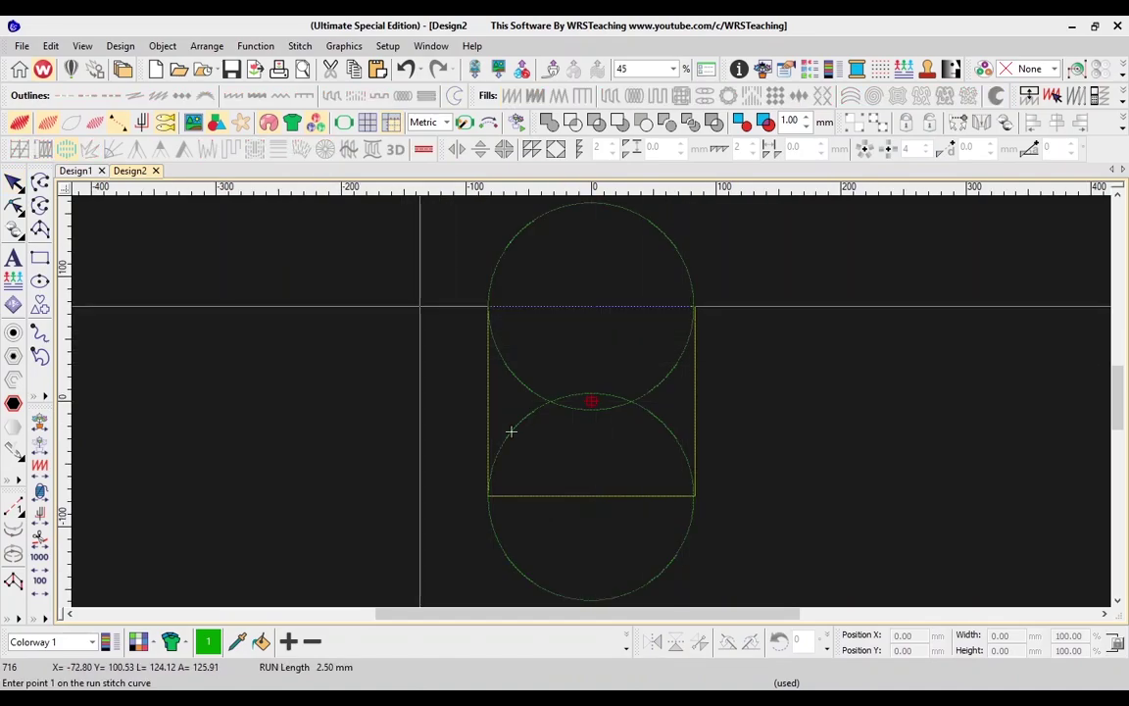
pyautogui.click(421, 306)
pyautogui.click(738, 304)
pyautogui.rightClick(719, 312)
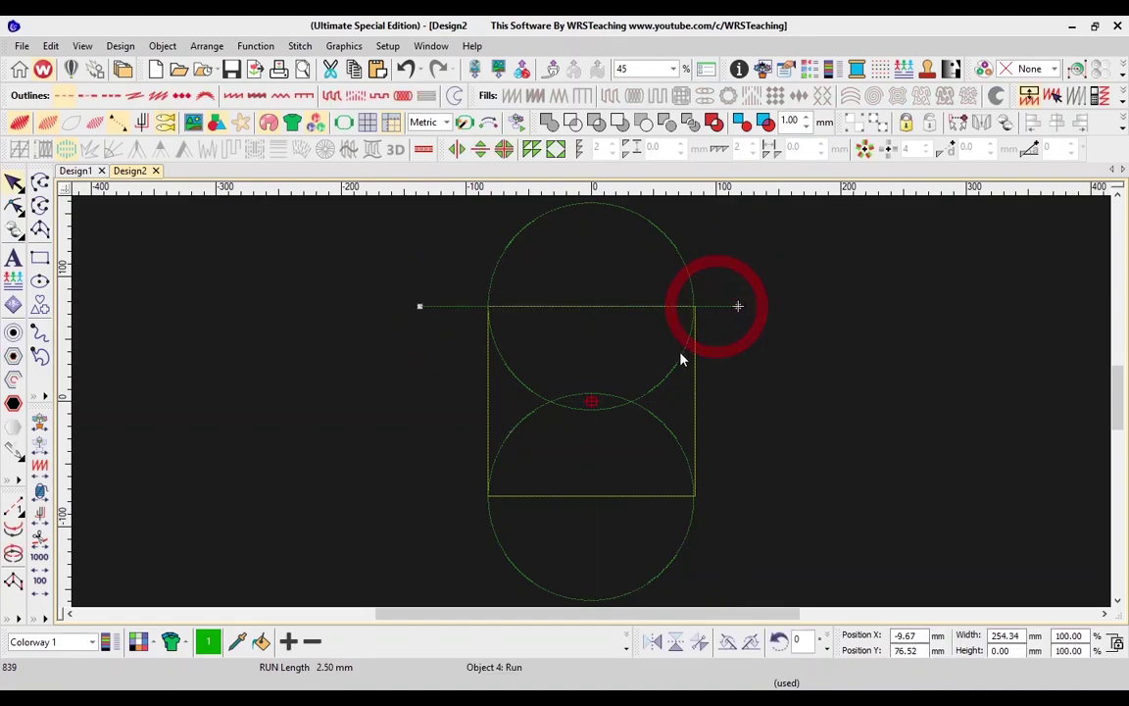
# - Show the design's colour swatches and recolour the horizontal line with red colour 3
pyautogui.click(698, 400)
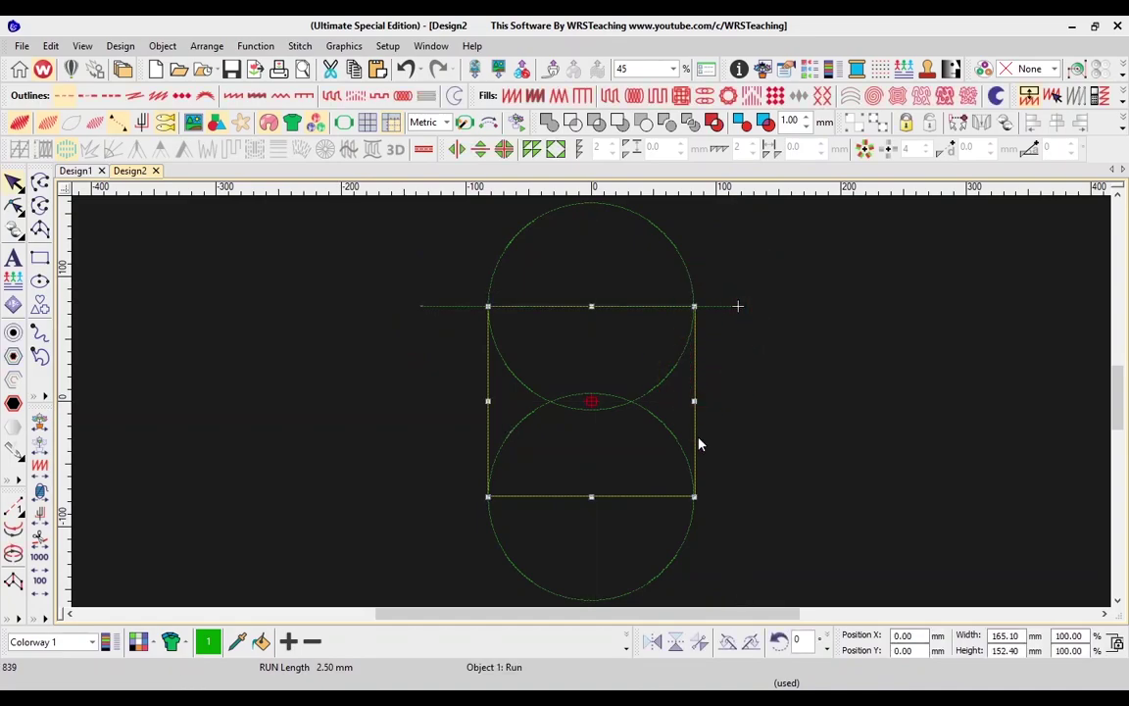
pyautogui.click(627, 647)
pyautogui.click(333, 632)
pyautogui.click(627, 642)
pyautogui.click(423, 635)
pyautogui.moveTo(334, 640); pyautogui.dragTo(423, 637)
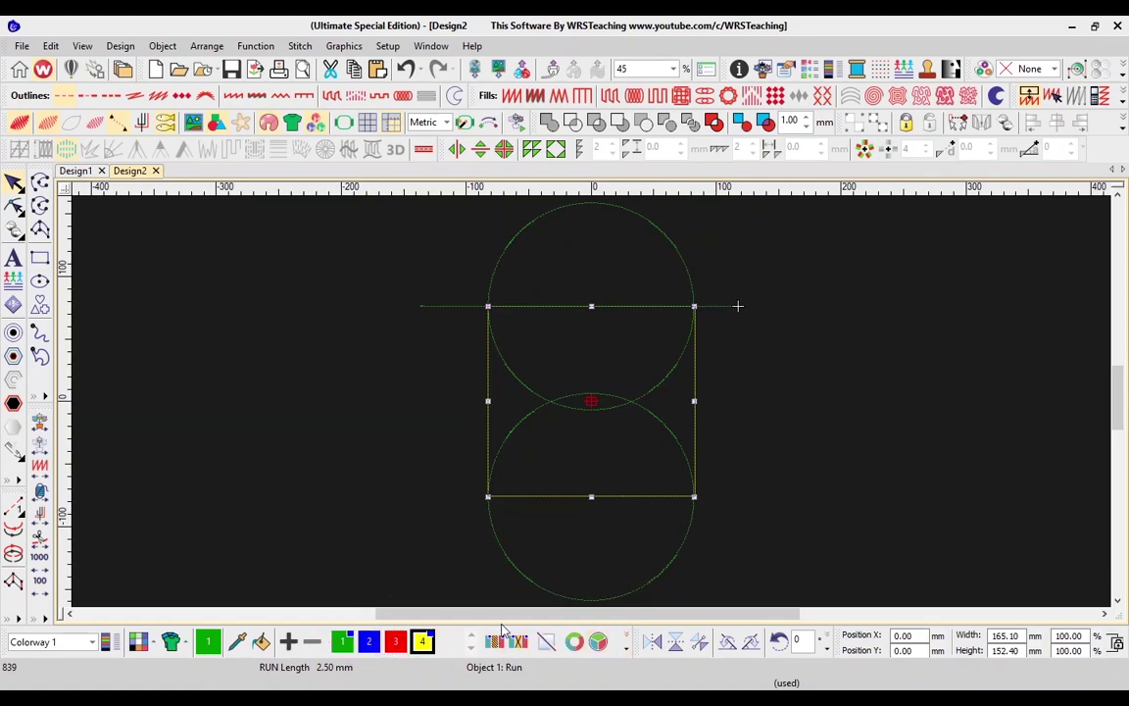
pyautogui.hscroll(2, 793, 432)
pyautogui.click(779, 428)
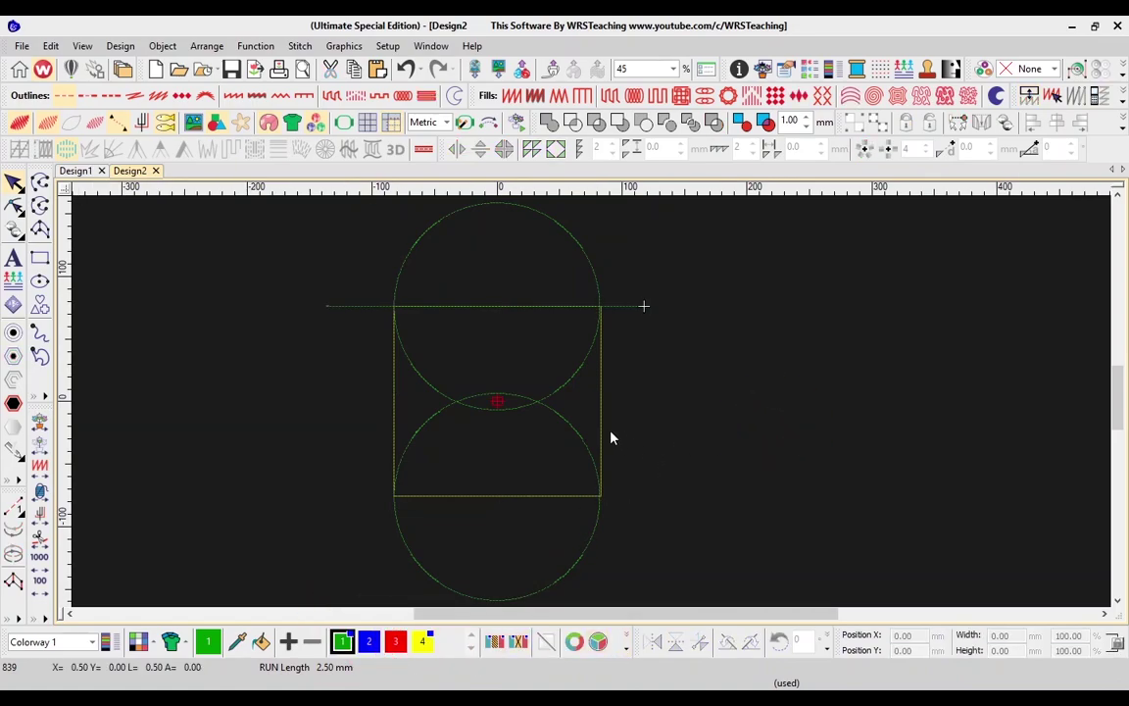
pyautogui.click(612, 307)
pyautogui.click(395, 641)
pyautogui.click(578, 379)
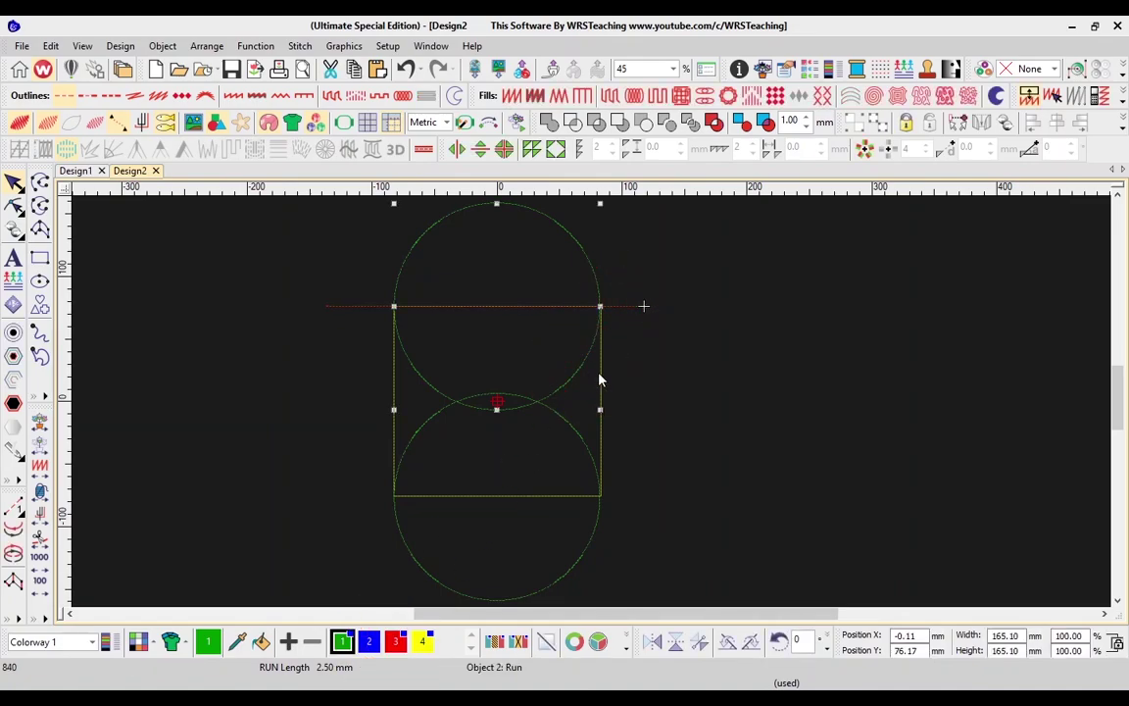
# - Change colour 2 of the colorway to cyan and apply it to the guide rectangle
pyautogui.doubleClick(369, 641)
pyautogui.click(569, 320)
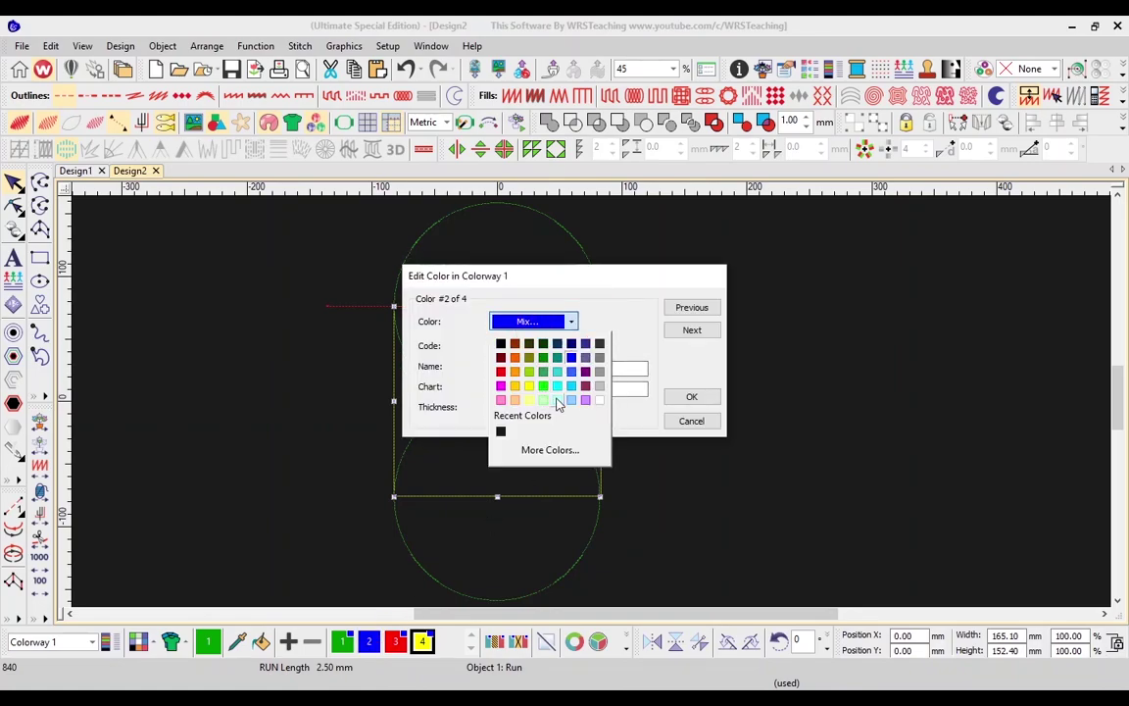
pyautogui.click(560, 385)
pyautogui.click(676, 401)
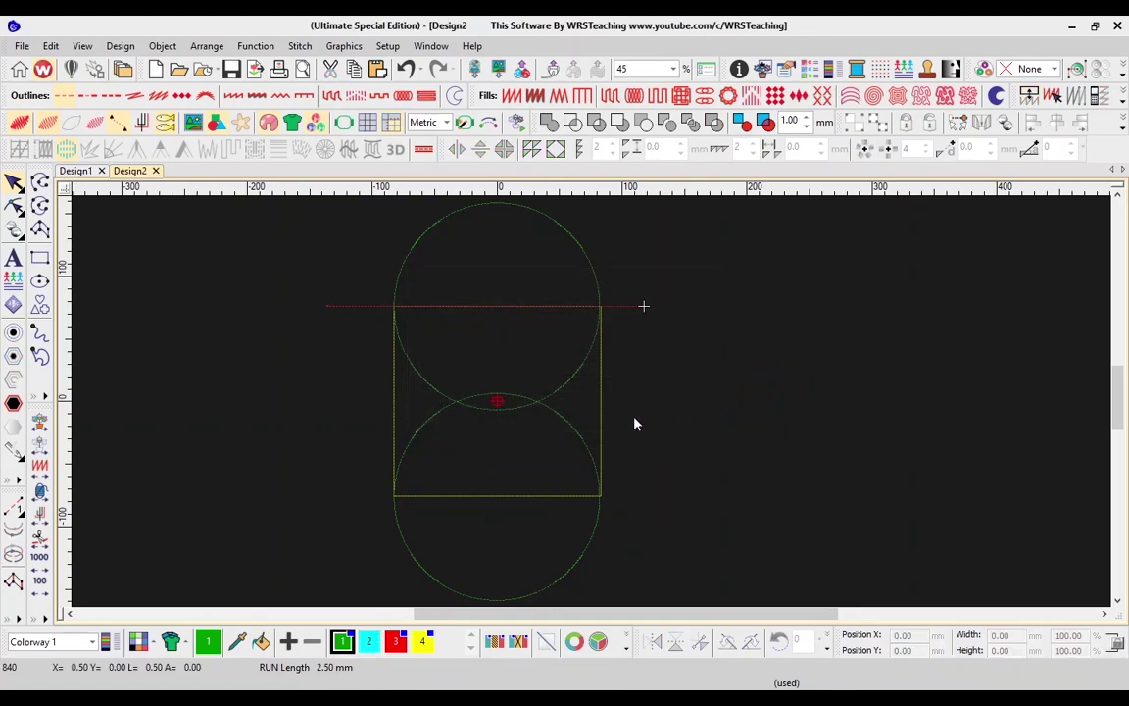
pyautogui.click(601, 402)
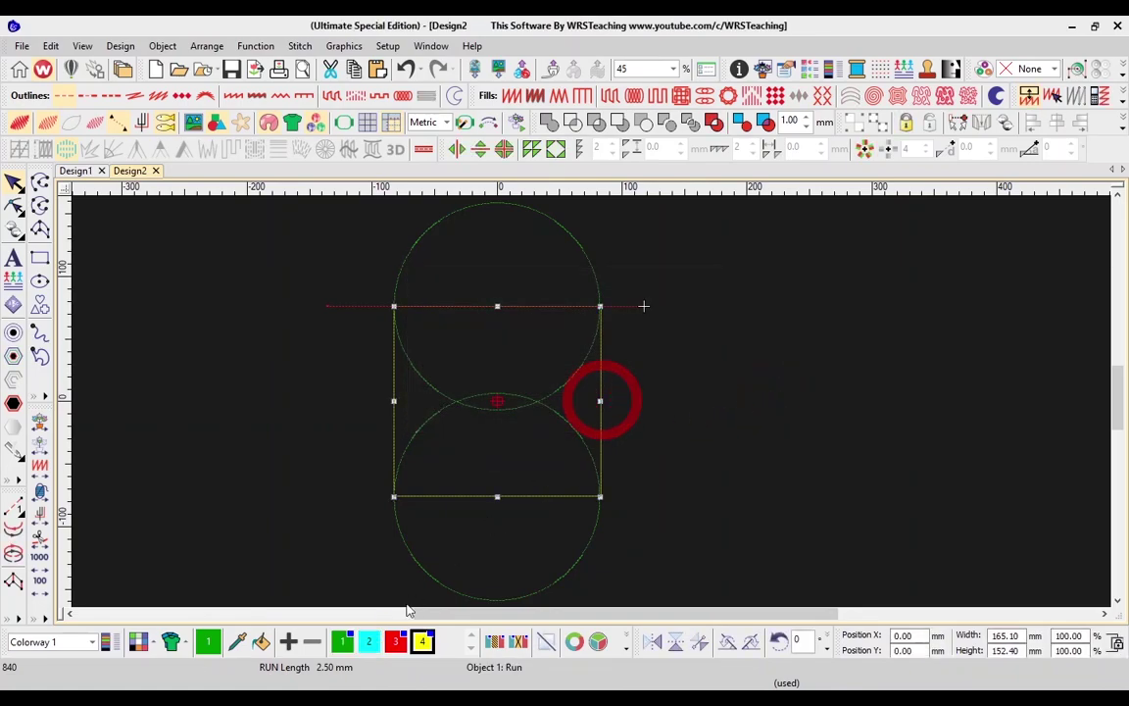
pyautogui.click(745, 481)
pyautogui.scroll(5, 749, 479)
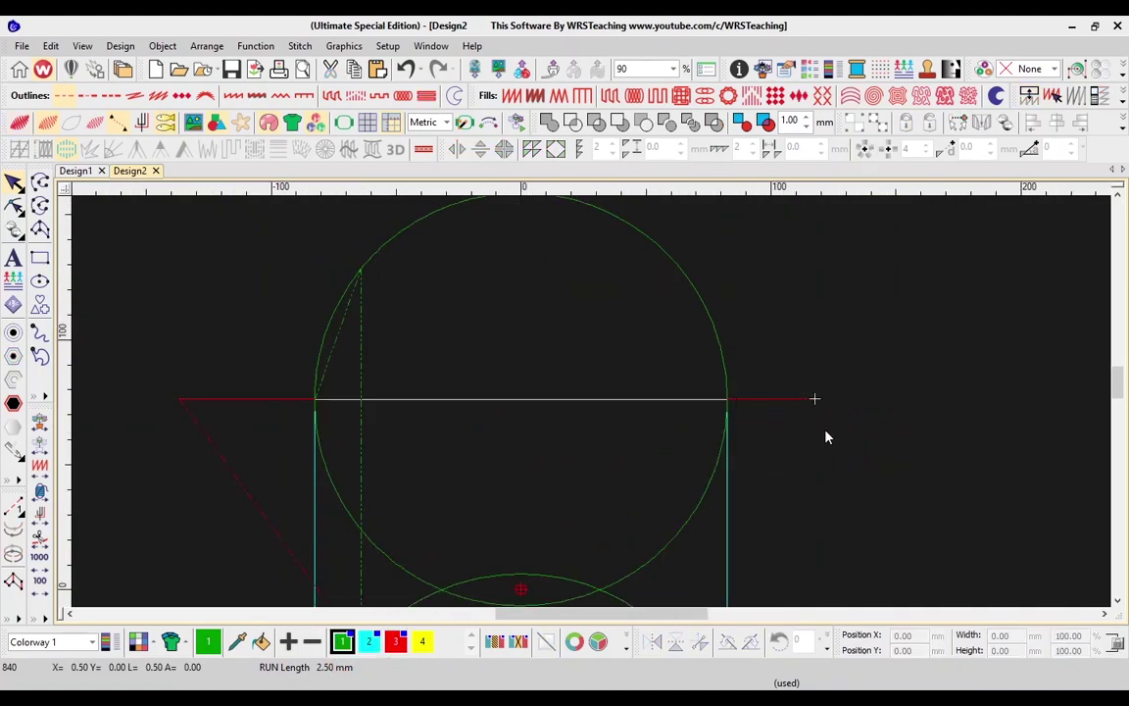
pyautogui.click(1011, 361)
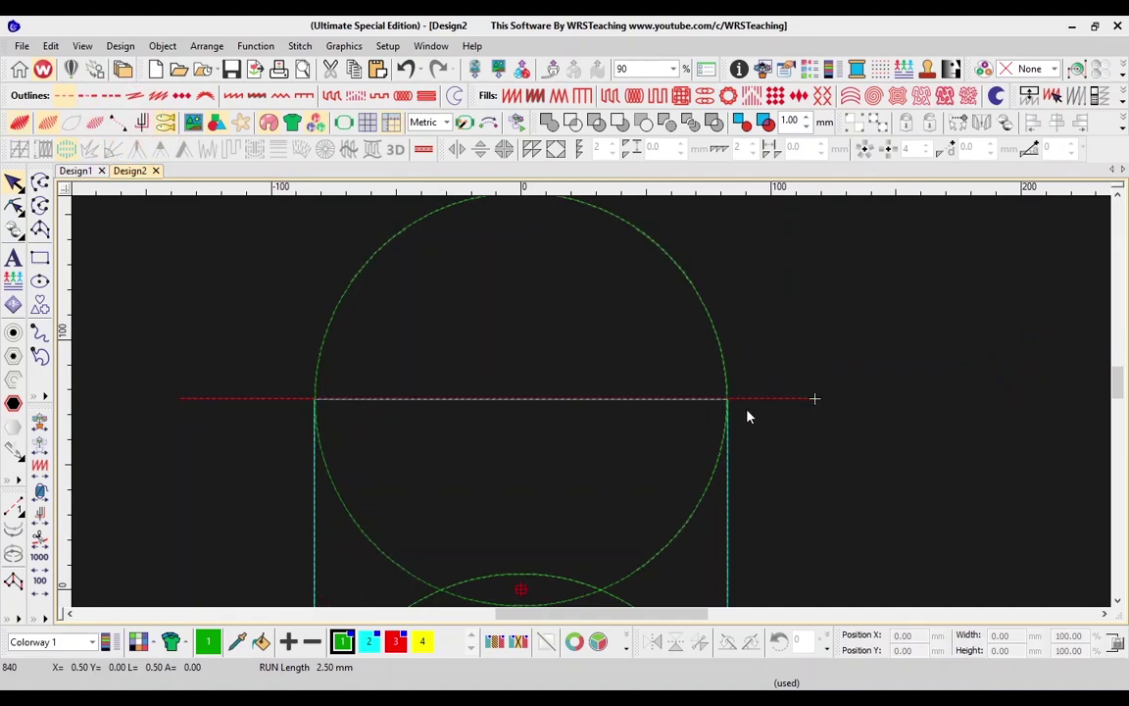
pyautogui.press('0')
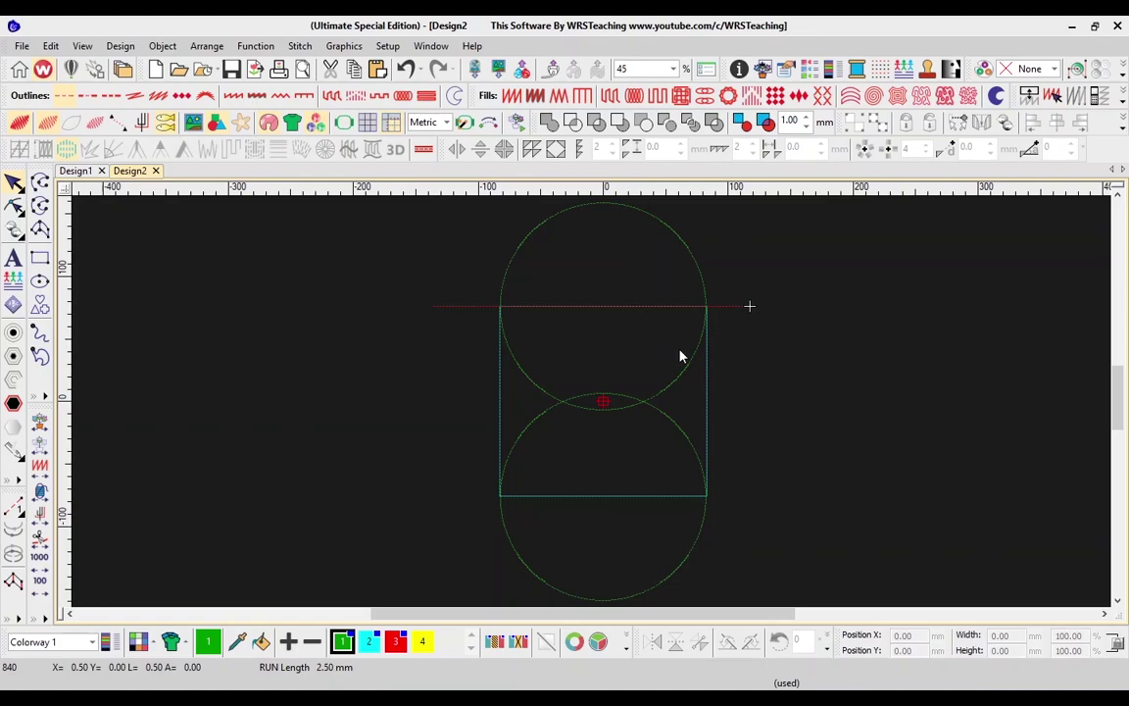
# - Select both circles and the horizontal line and split them where they cross with Divide
pyautogui.click(706, 382)
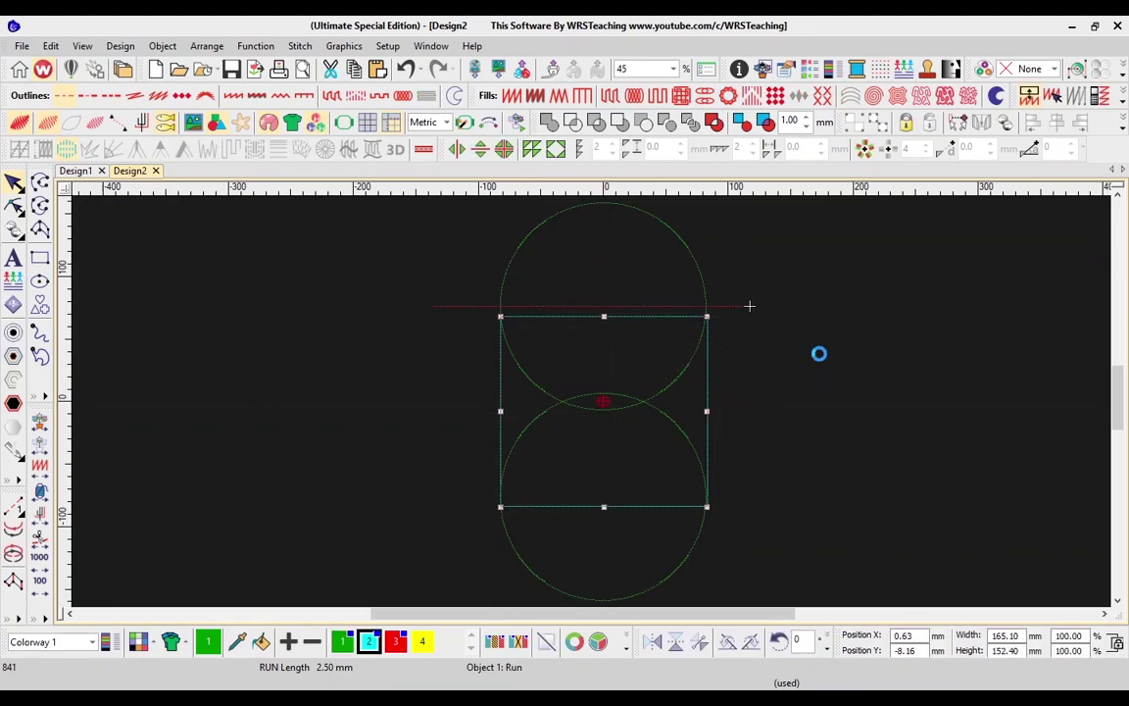
pyautogui.click(698, 255)
pyautogui.press('t')
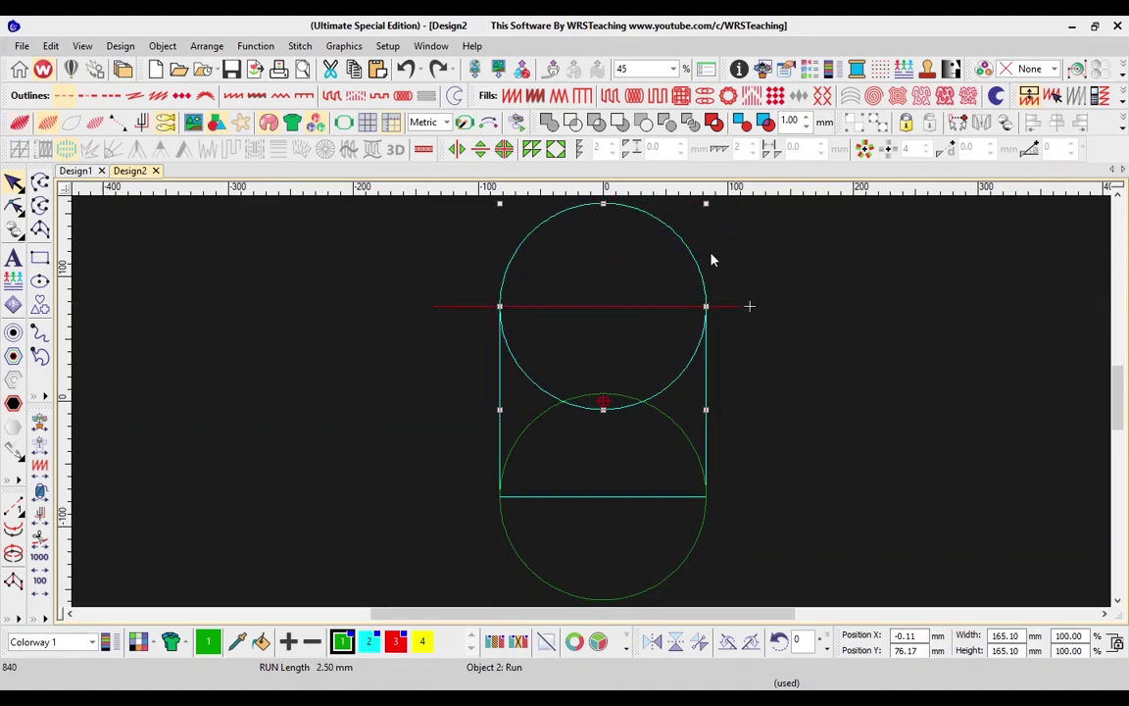
pyautogui.keyDown('shift'); pyautogui.click(729, 310); pyautogui.keyUp('shift')
pyautogui.keyDown('shift'); pyautogui.click(670, 422); pyautogui.keyUp('shift')
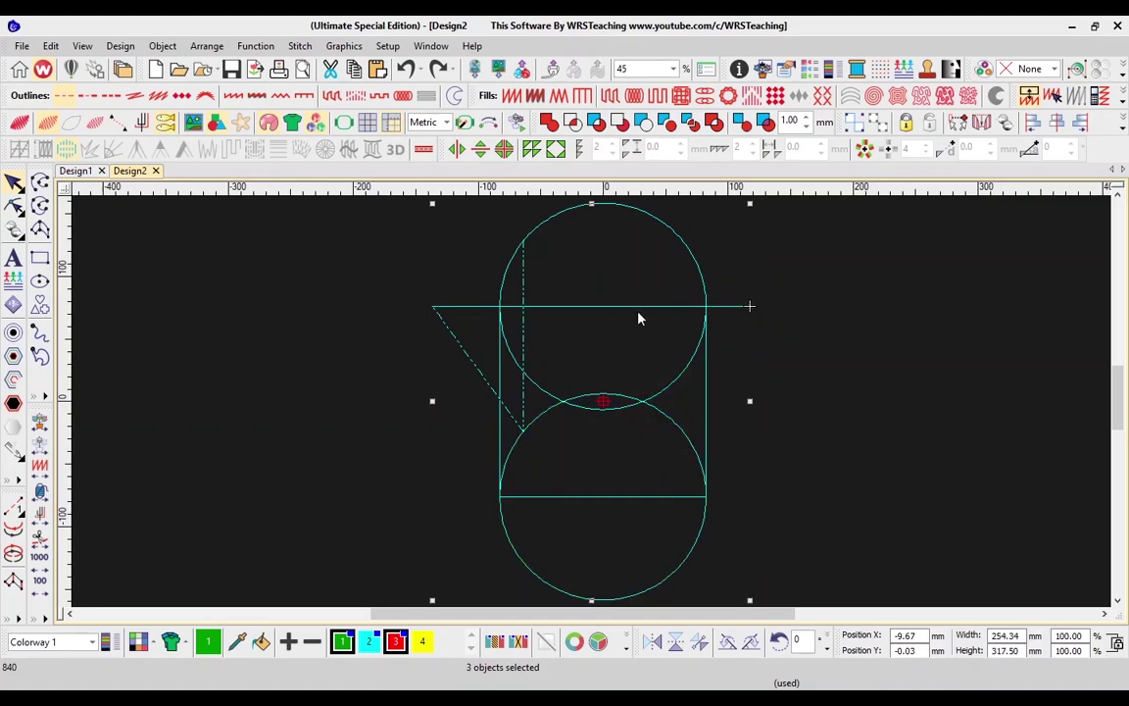
pyautogui.click(858, 313)
pyautogui.hotkey('shift', 'z')
pyautogui.moveTo(760, 275); pyautogui.dragTo(487, 515)
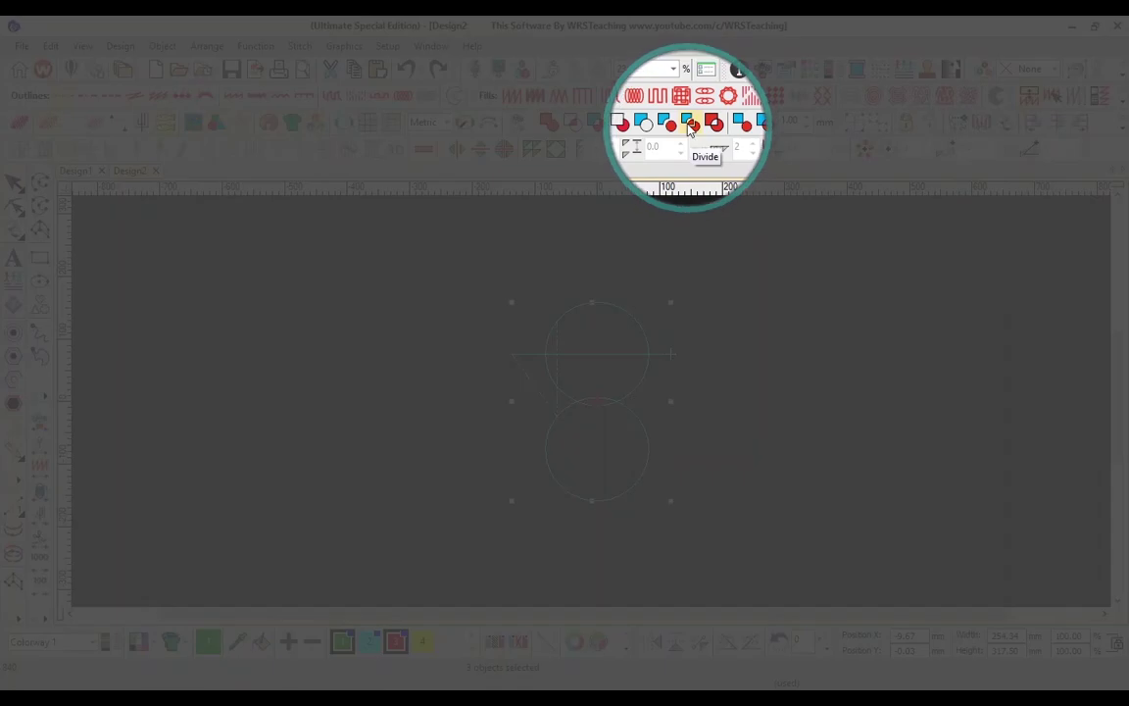
pyautogui.click(689, 121)
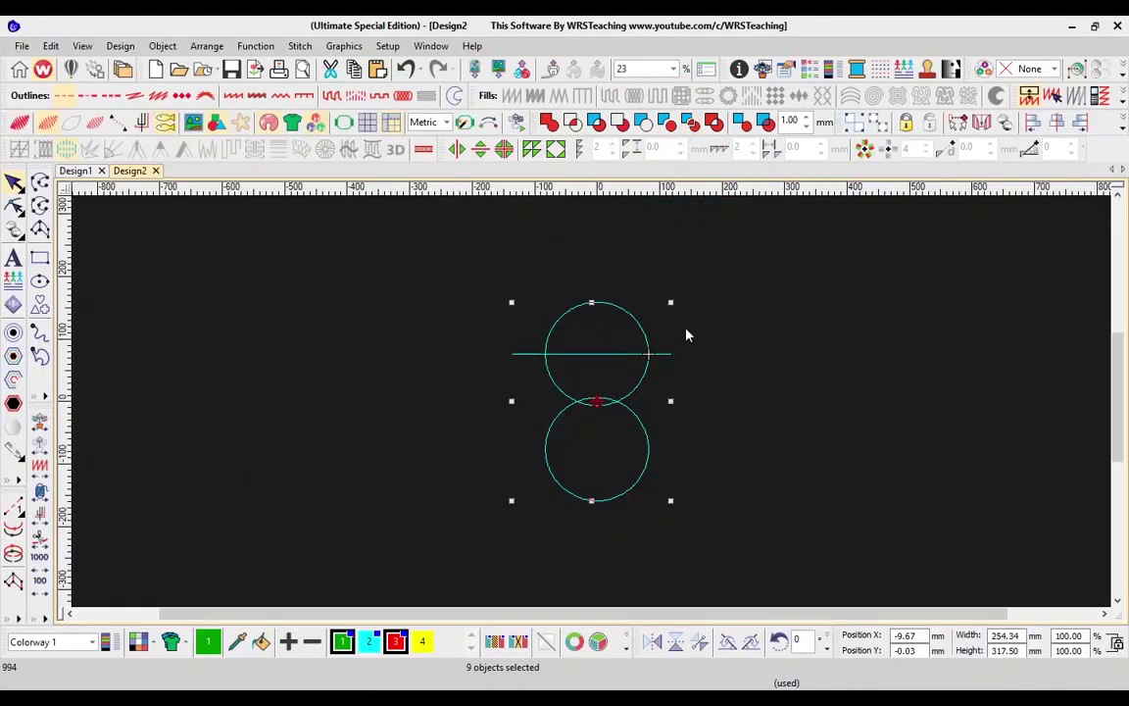
pyautogui.click(736, 326)
pyautogui.press('0')
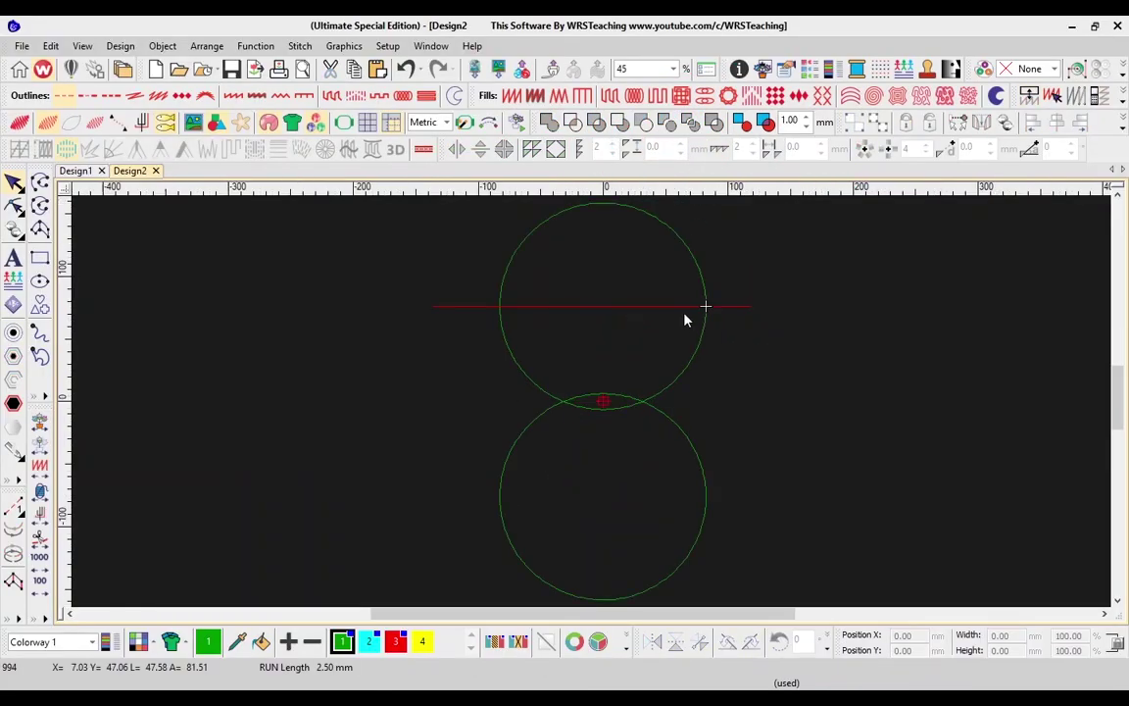
# - Delete the upper half-circle arc, the horizontal line pieces and the two small arcs overlapping at the origin
pyautogui.click(702, 300)
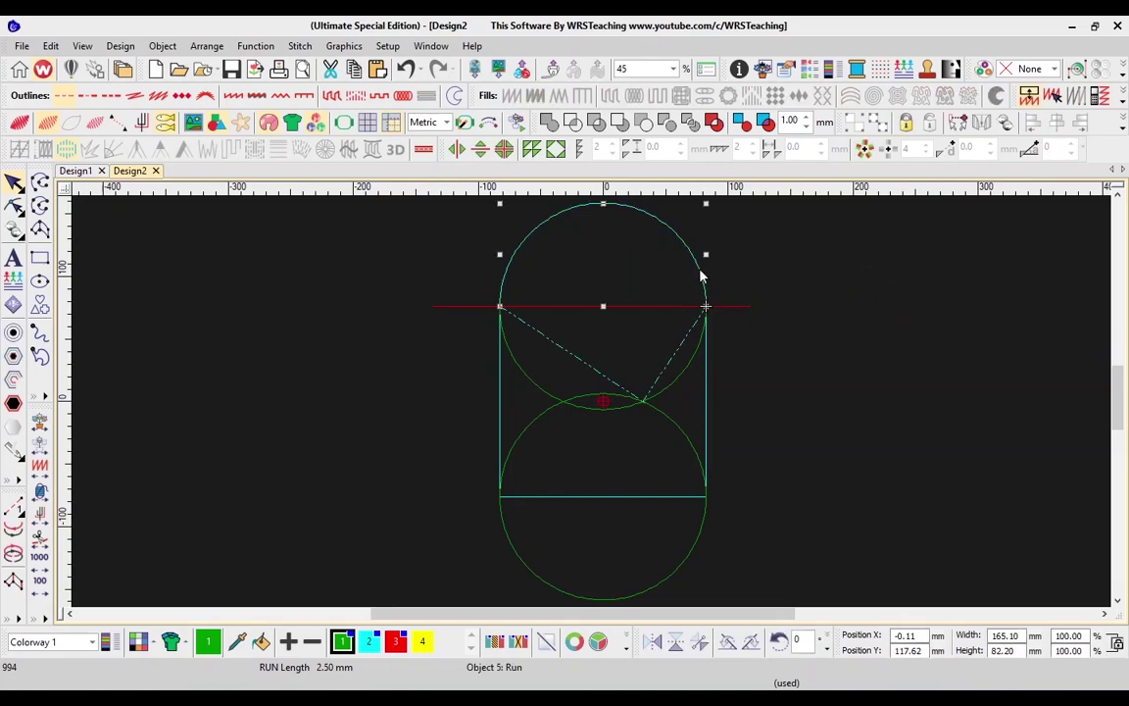
pyautogui.press('Delete')
pyautogui.click(656, 308)
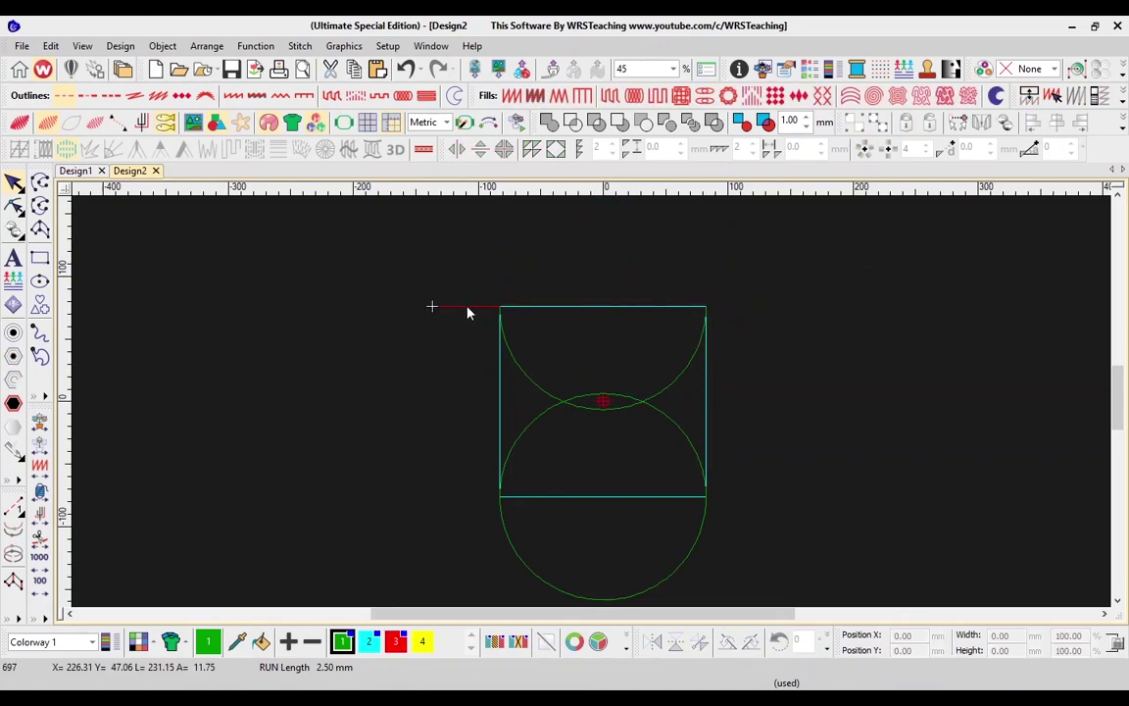
pyautogui.click(605, 400)
pyautogui.click(619, 393)
pyautogui.press('Delete')
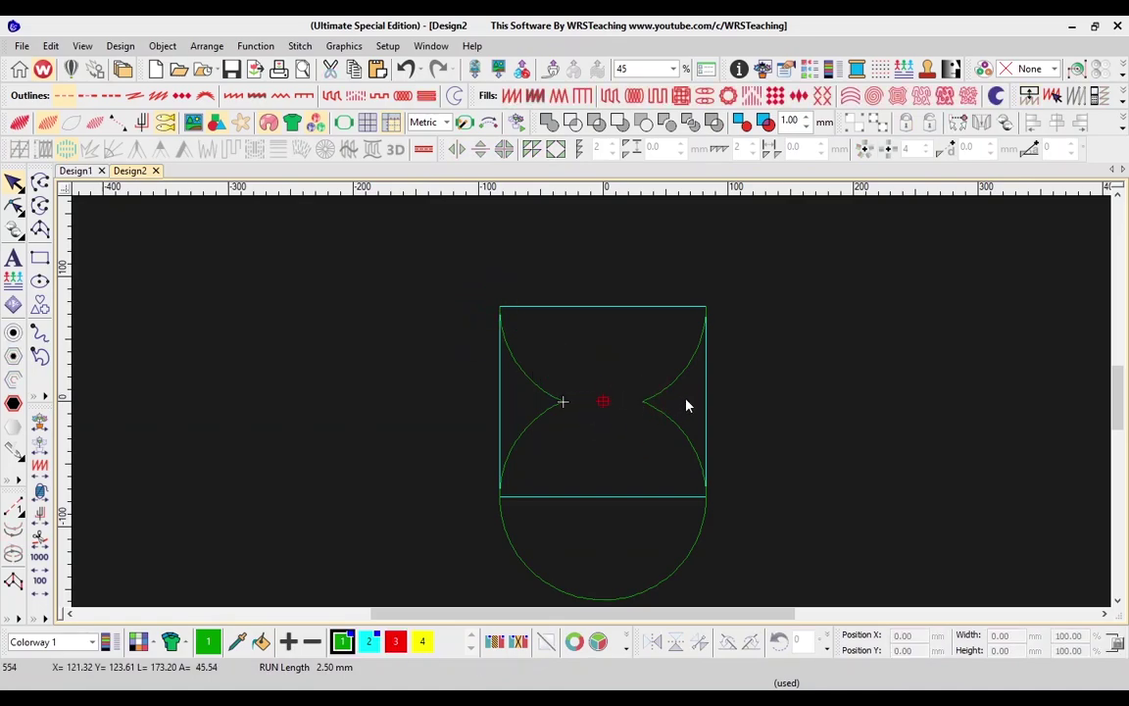
# - Move the guide rectangle off the neckline outline and delete it
pyautogui.moveTo(706, 387); pyautogui.dragTo(962, 371)
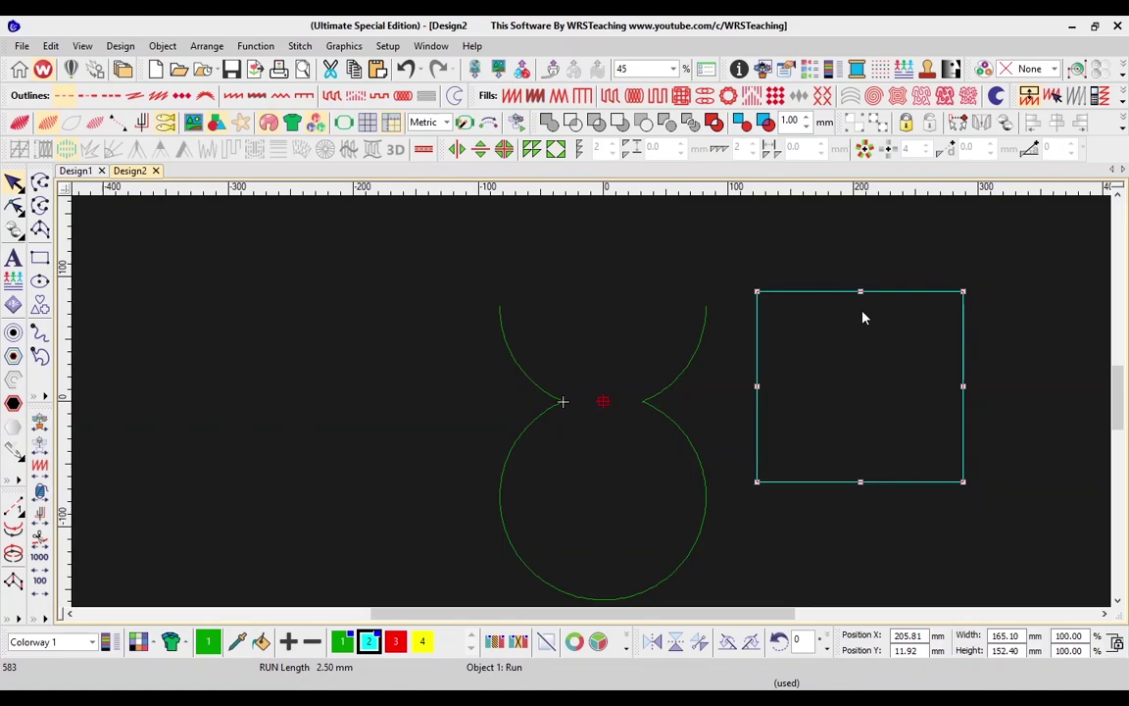
pyautogui.press('Delete')
pyautogui.press('0')
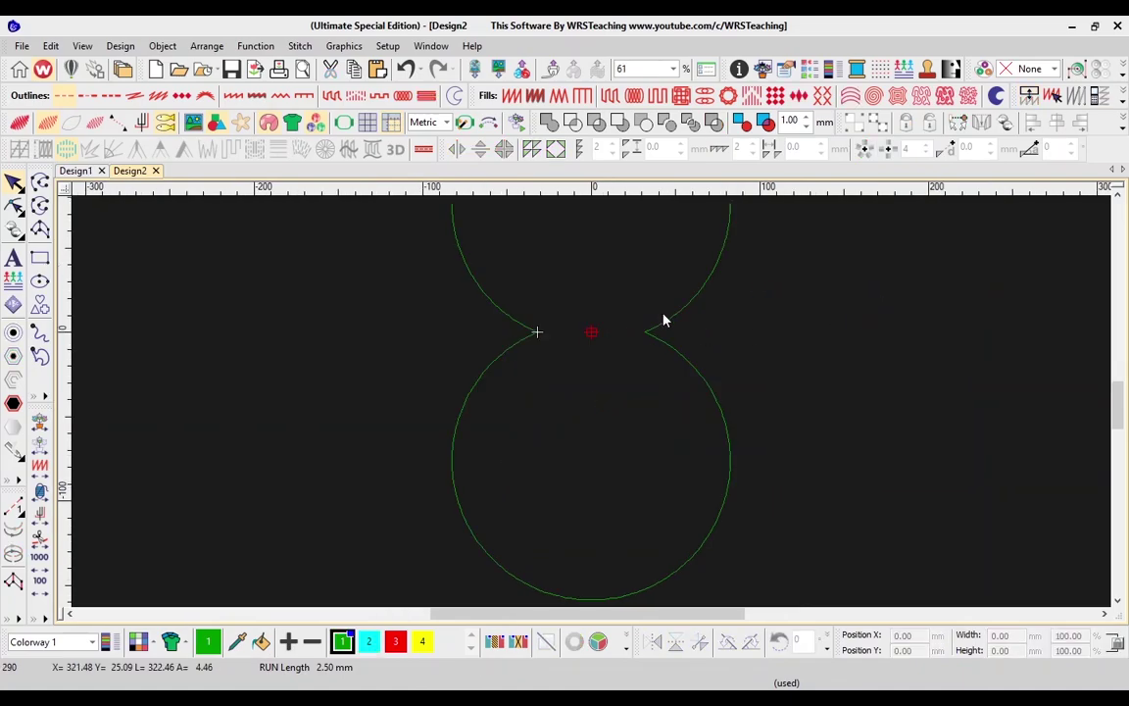
# - Try pulling the remaining arc segments apart to check that they are separate objects, and undo the moves
pyautogui.moveTo(674, 313); pyautogui.dragTo(736, 282)
pyautogui.moveTo(722, 355); pyautogui.dragTo(683, 396)
pyautogui.moveTo(525, 325); pyautogui.dragTo(480, 336)
pyautogui.moveTo(673, 316); pyautogui.dragTo(731, 327)
pyautogui.hotkey('ctrl', 'z')
pyautogui.hotkey('ctrl', 'z')
pyautogui.hotkey('ctrl', 'z')
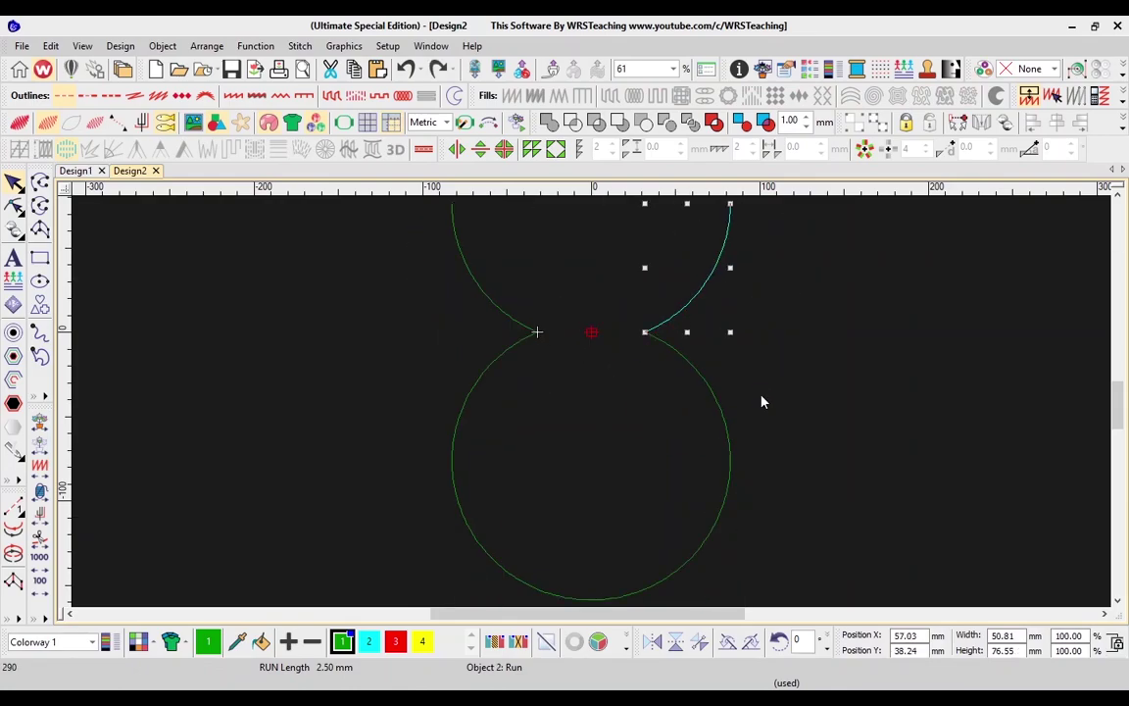
# - Select all the arc segments and weld them into one continuous neckline outline
pyautogui.hotkey('ctrl', 'a')
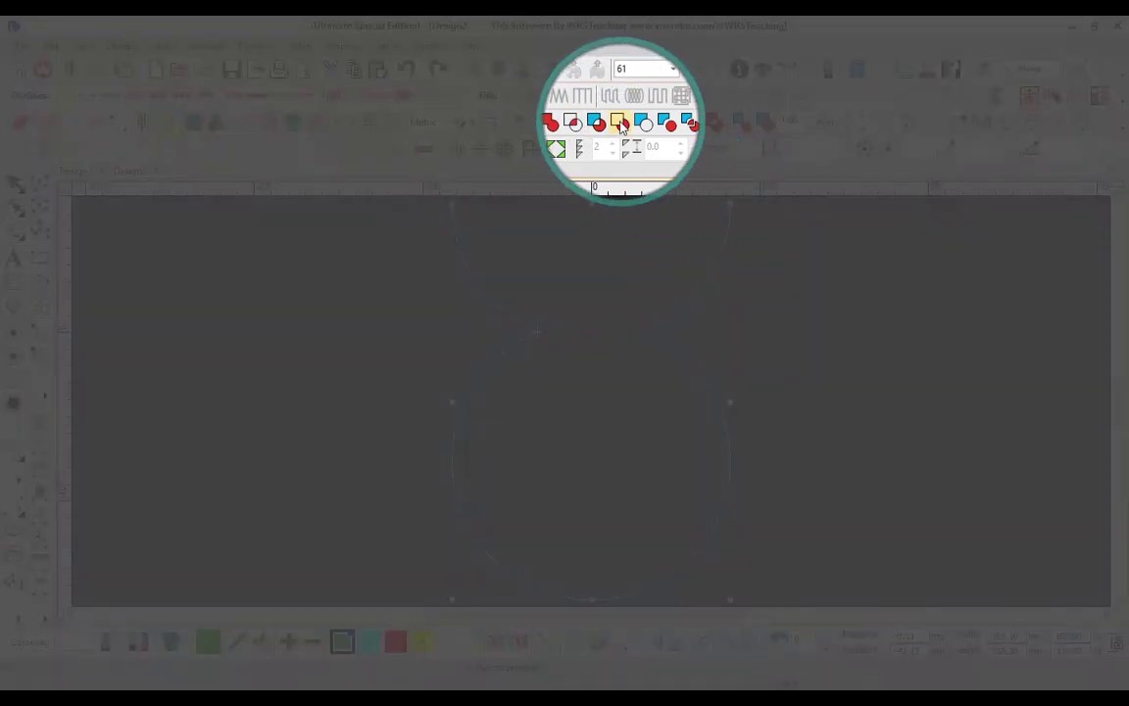
pyautogui.click(549, 122)
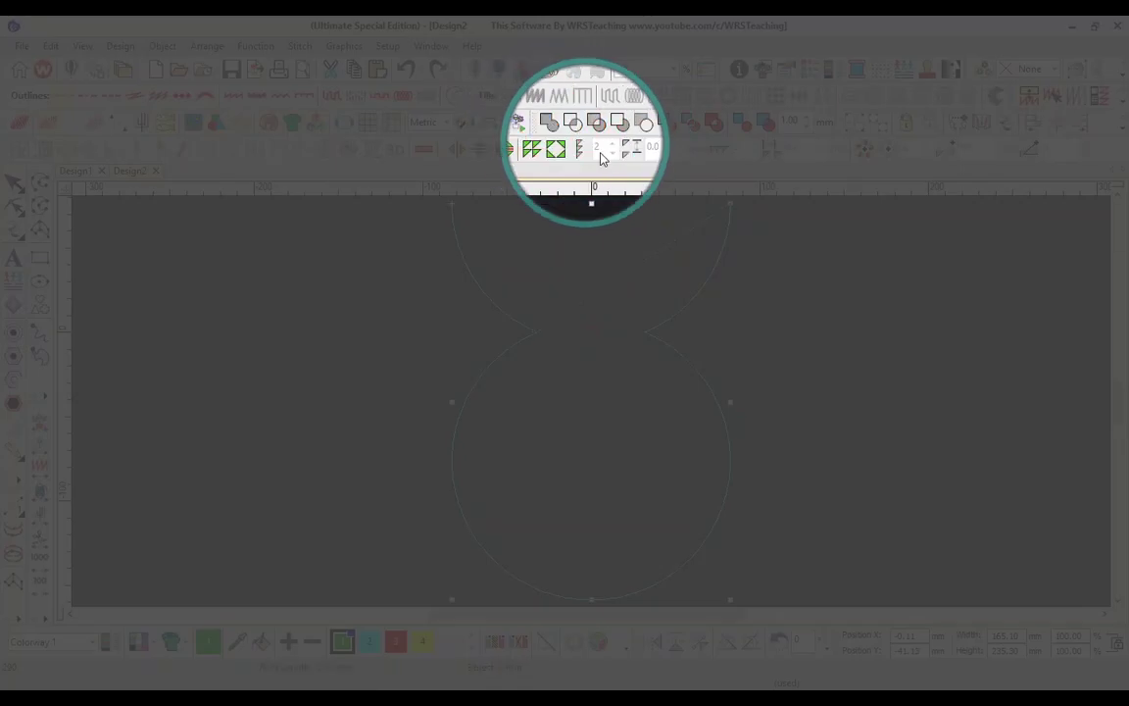
pyautogui.click(874, 309)
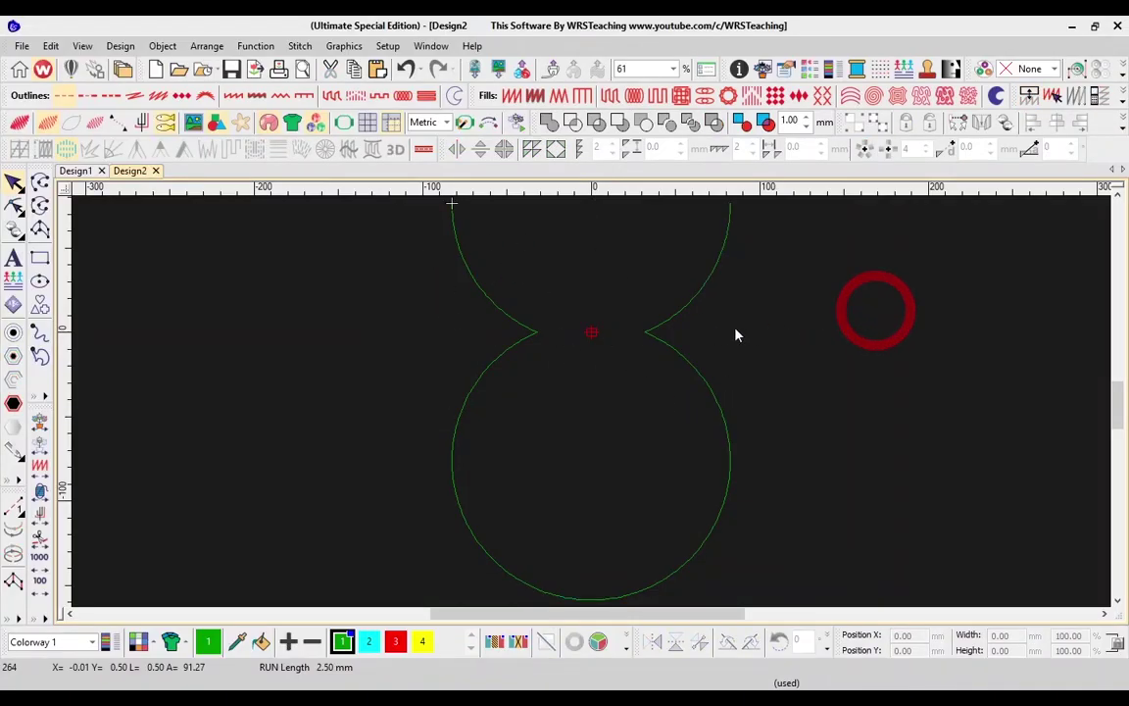
# - Try moving the welded outline aside to check that it behaves as one object, and undo the move
pyautogui.moveTo(708, 285); pyautogui.dragTo(755, 313)
pyautogui.hotkey('ctrl', 'z')
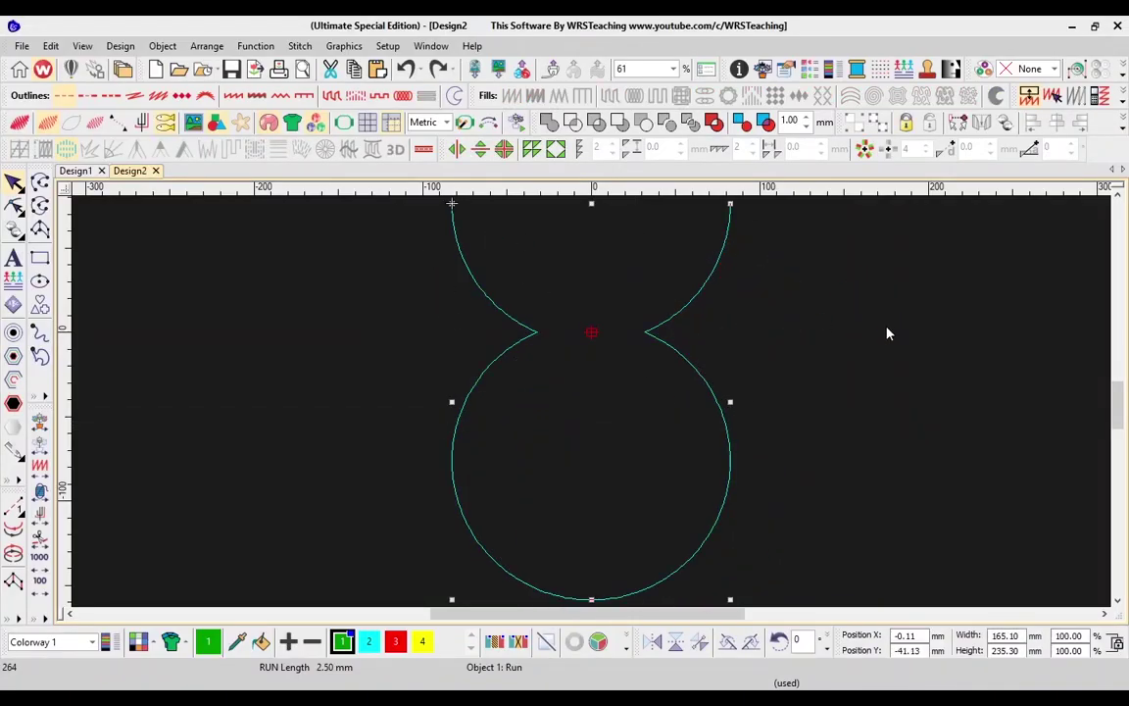
pyautogui.click(881, 331)
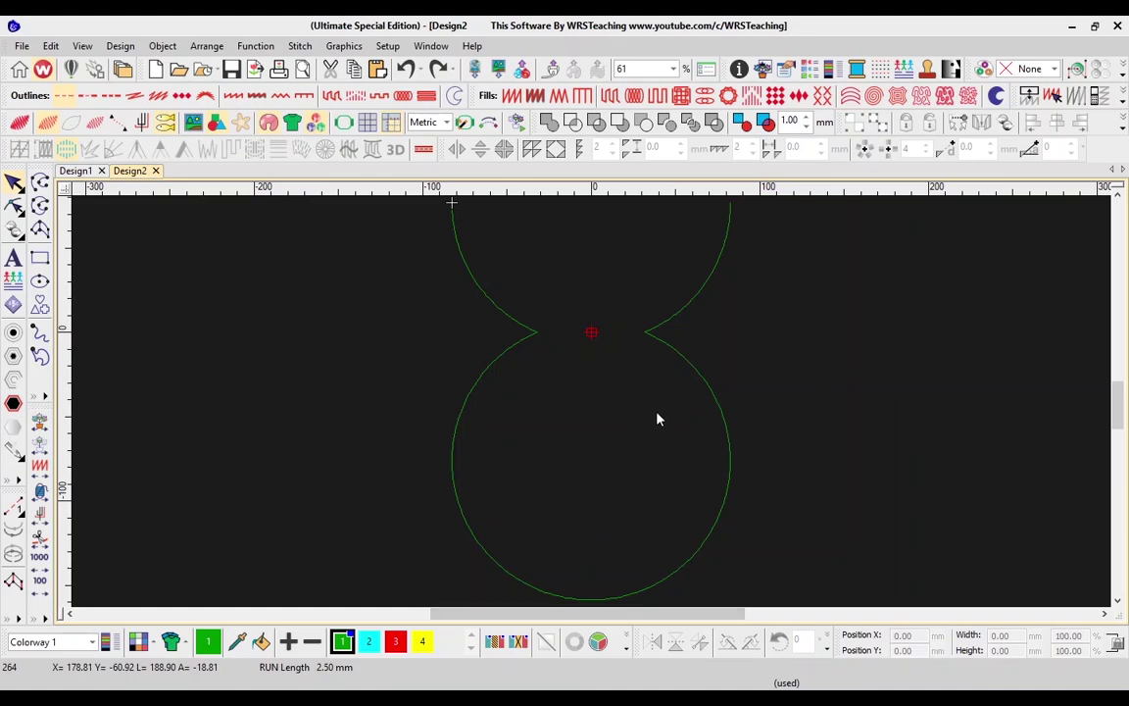
# - Select the neckline outline and examine the border of the finished neckline in Design1, returning to Design2 at the end
pyautogui.click(660, 343)
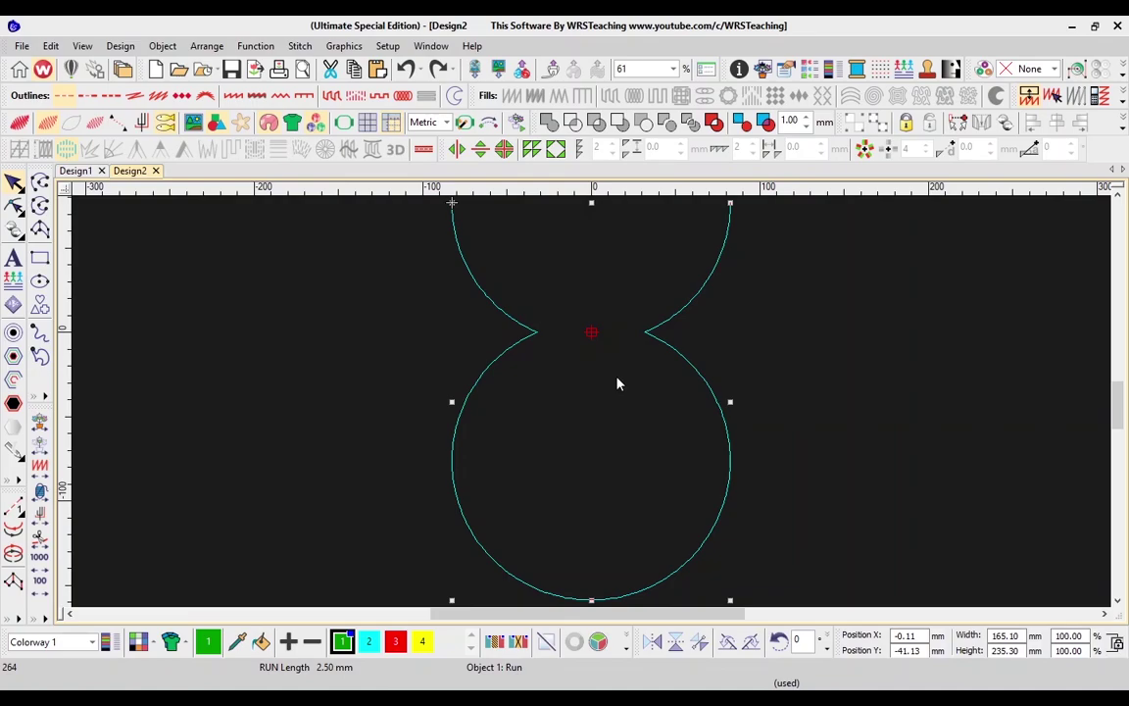
pyautogui.click(74, 170)
pyautogui.scroll(2, 409, 355)
pyautogui.hscroll(-5, 409, 355)
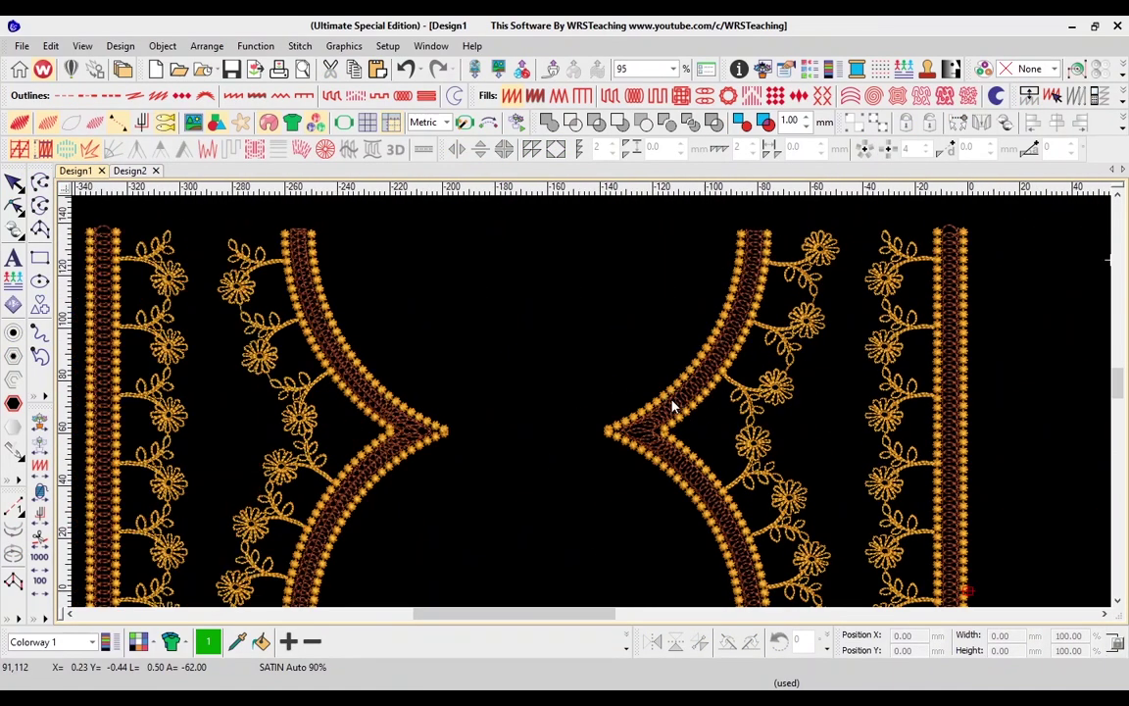
pyautogui.hotkey('ctrl', 'a')
pyautogui.press('Escape')
pyautogui.click(129, 171)
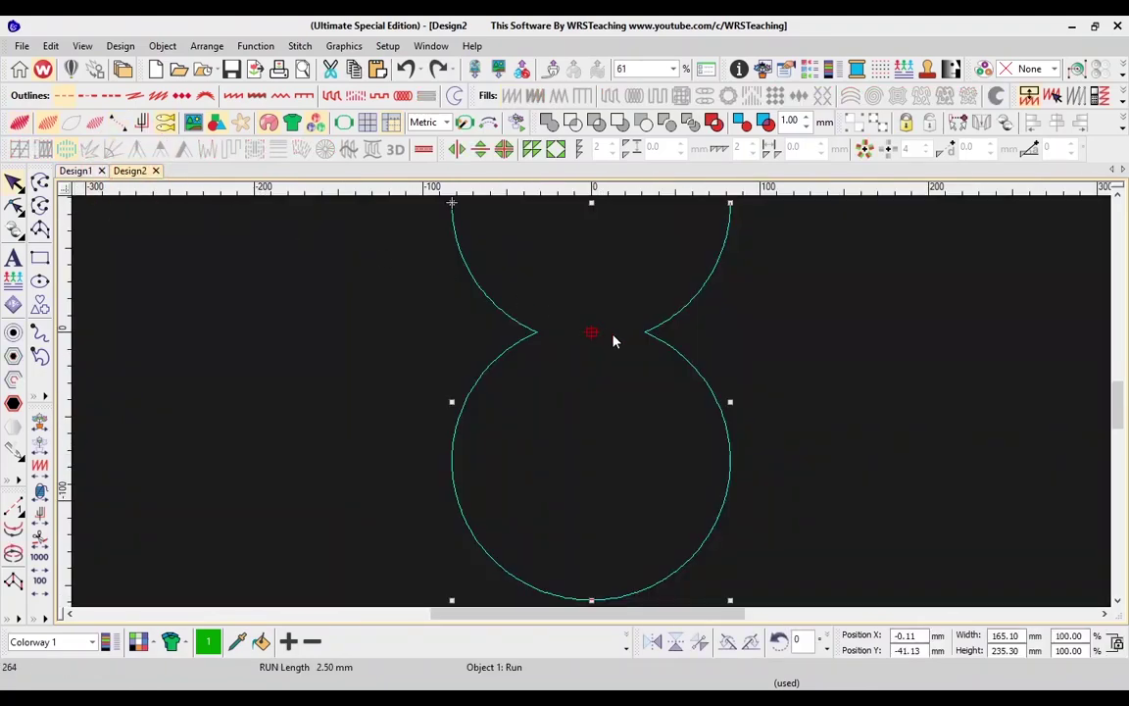
# - Reduce the neckline's open offset pattern to a single Run offset with 5 mm spacing and sharp corners
pyautogui.click(13, 380)
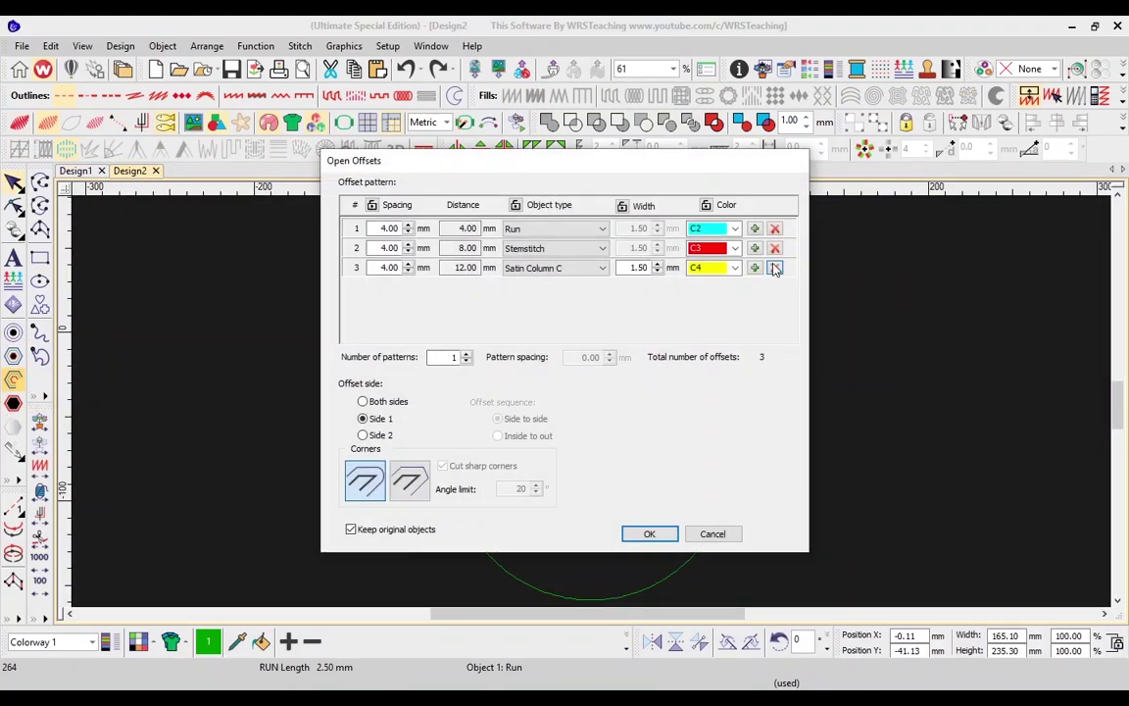
pyautogui.click(774, 267)
pyautogui.click(775, 248)
pyautogui.moveTo(568, 162); pyautogui.dragTo(970, 232)
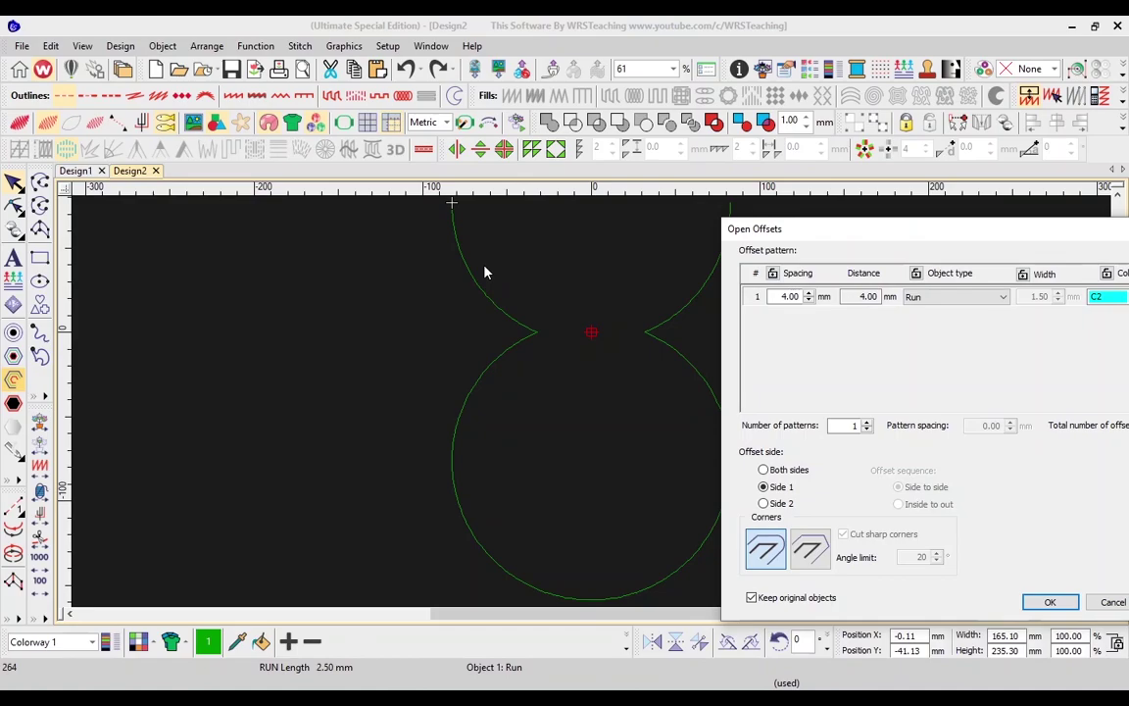
pyautogui.moveTo(735, 228); pyautogui.dragTo(548, 205)
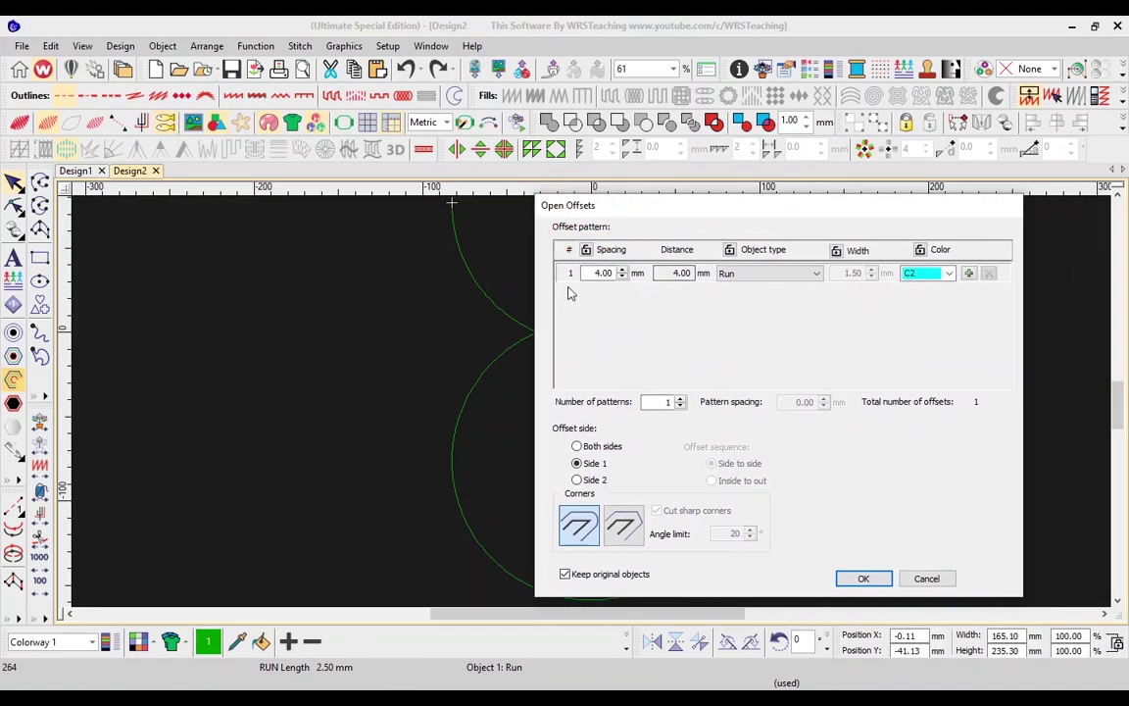
pyautogui.click(623, 525)
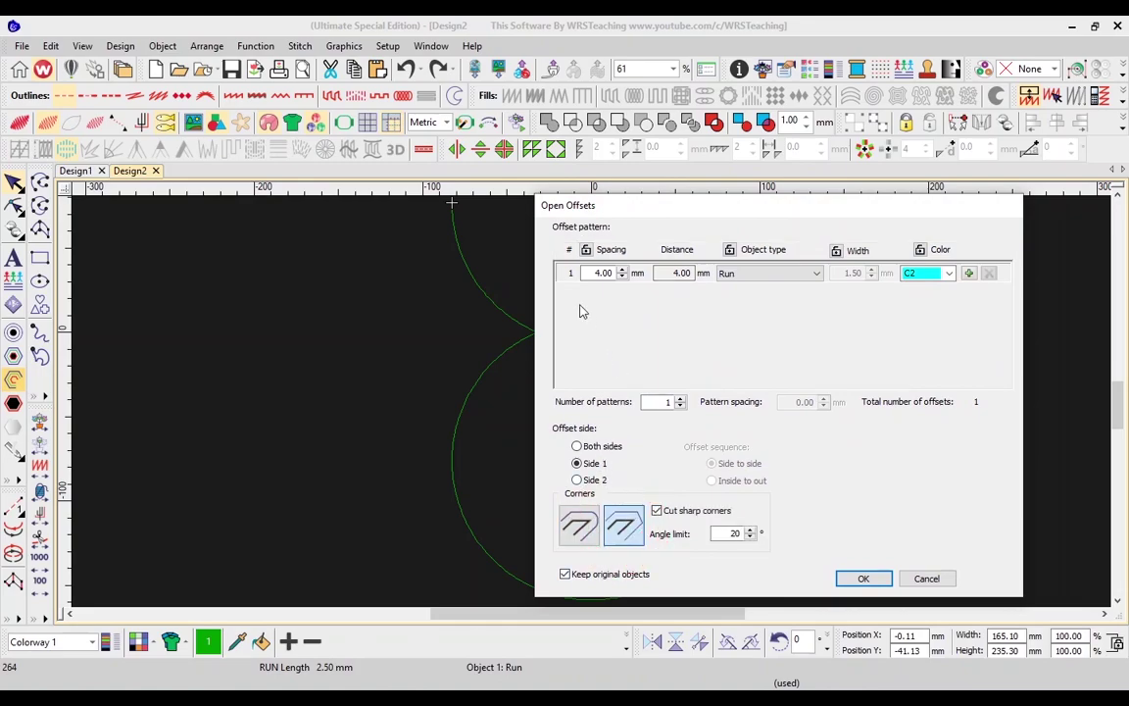
pyautogui.click(635, 278)
pyautogui.write('5')
# - Try the offset on Side 1, undo it, and create the 5 mm offset on Side 2 of the neckline outline instead
pyautogui.click(860, 578)
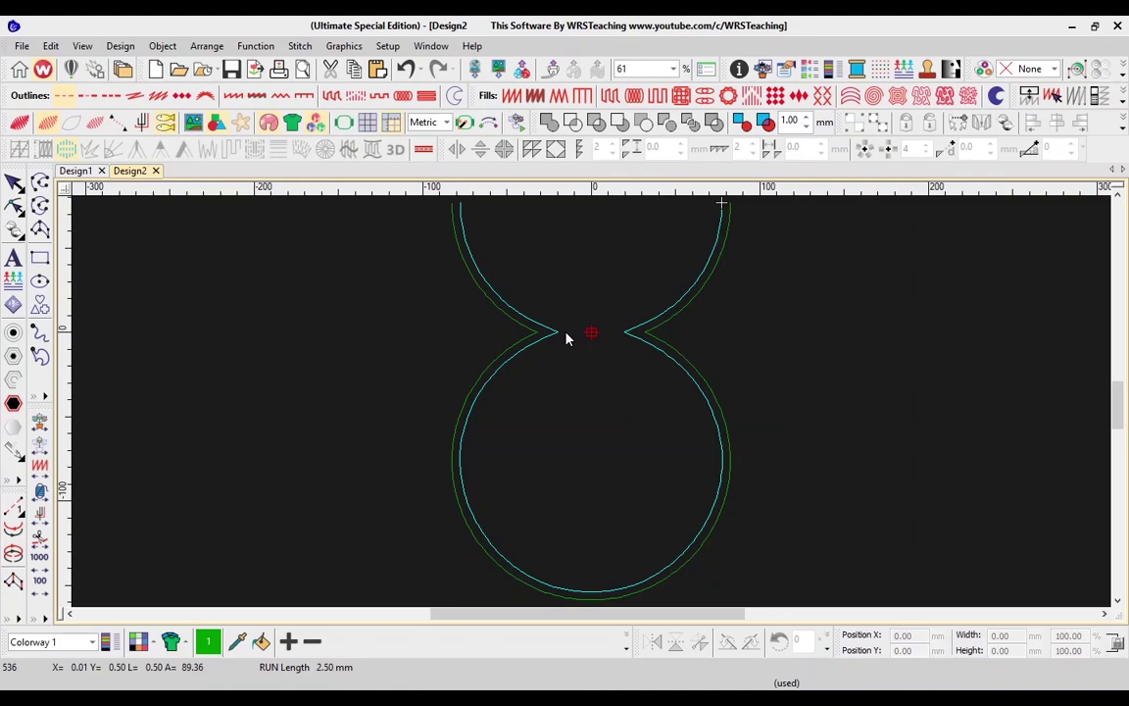
pyautogui.hotkey('ctrl', 'z')
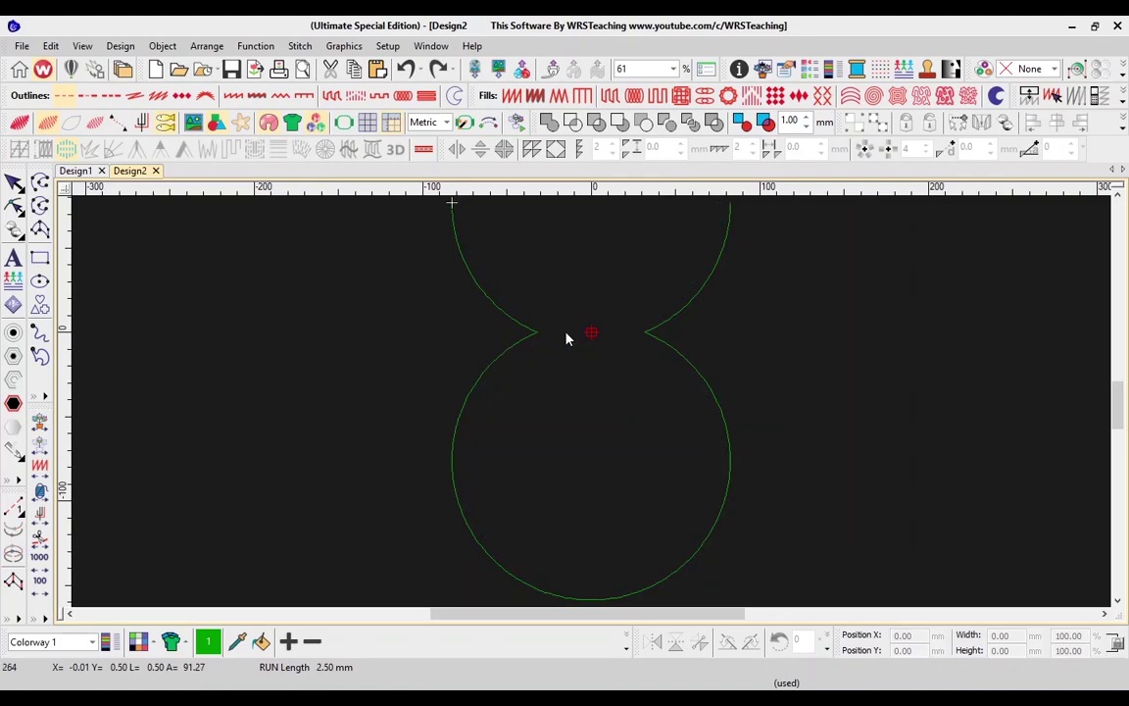
pyautogui.click(517, 323)
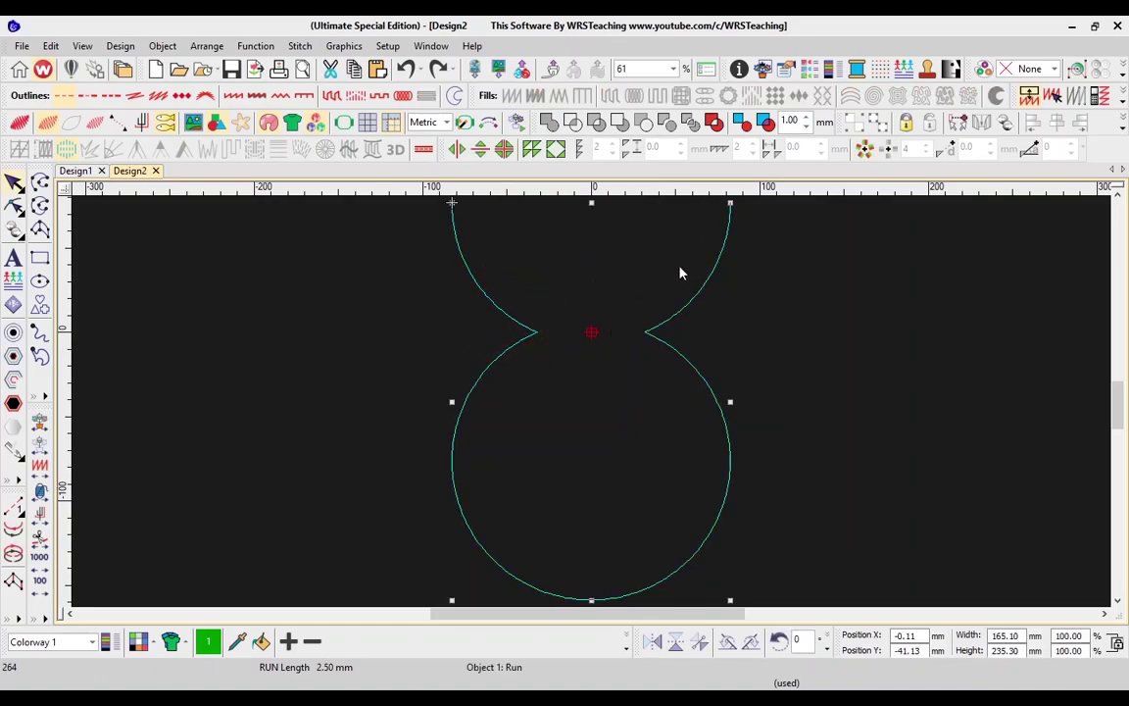
pyautogui.click(13, 378)
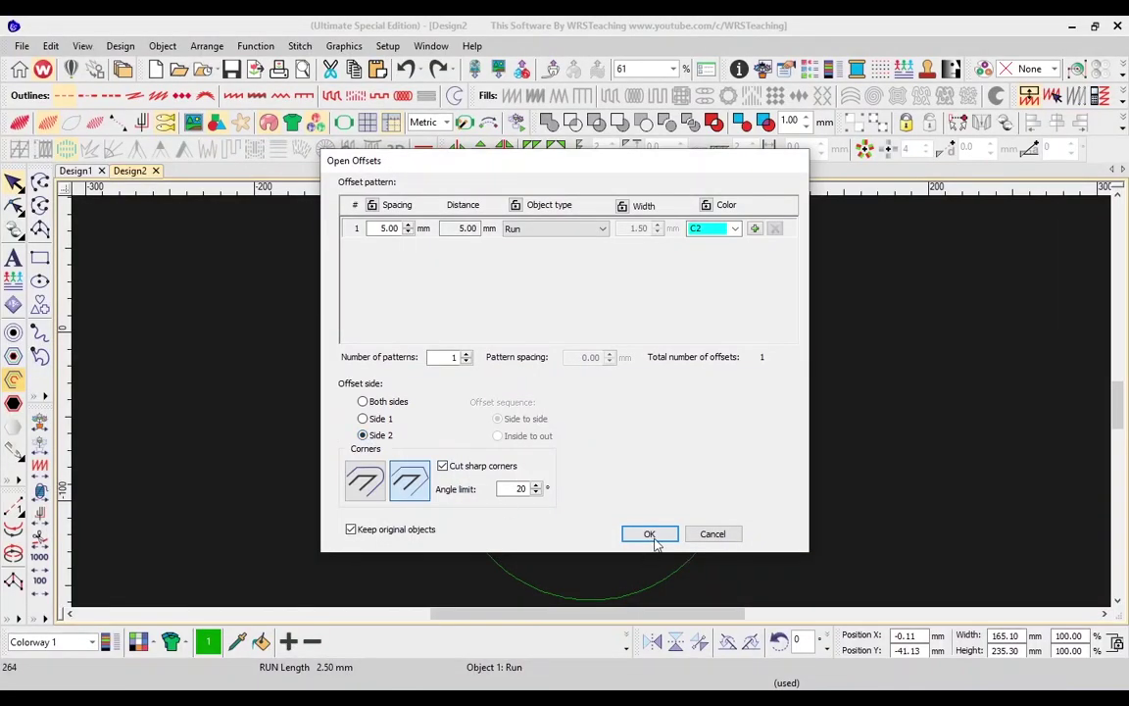
pyautogui.click(652, 535)
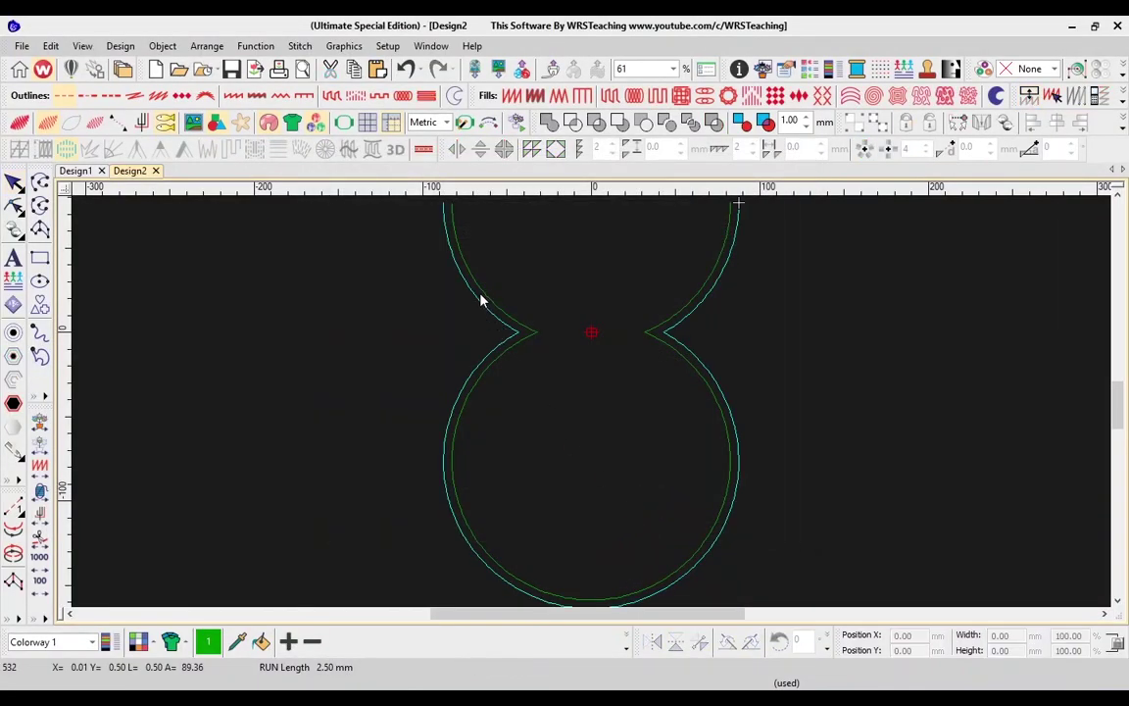
# - Select the new offset line and add a second Run offset 5 mm outside it, using Side 1
pyautogui.click(489, 320)
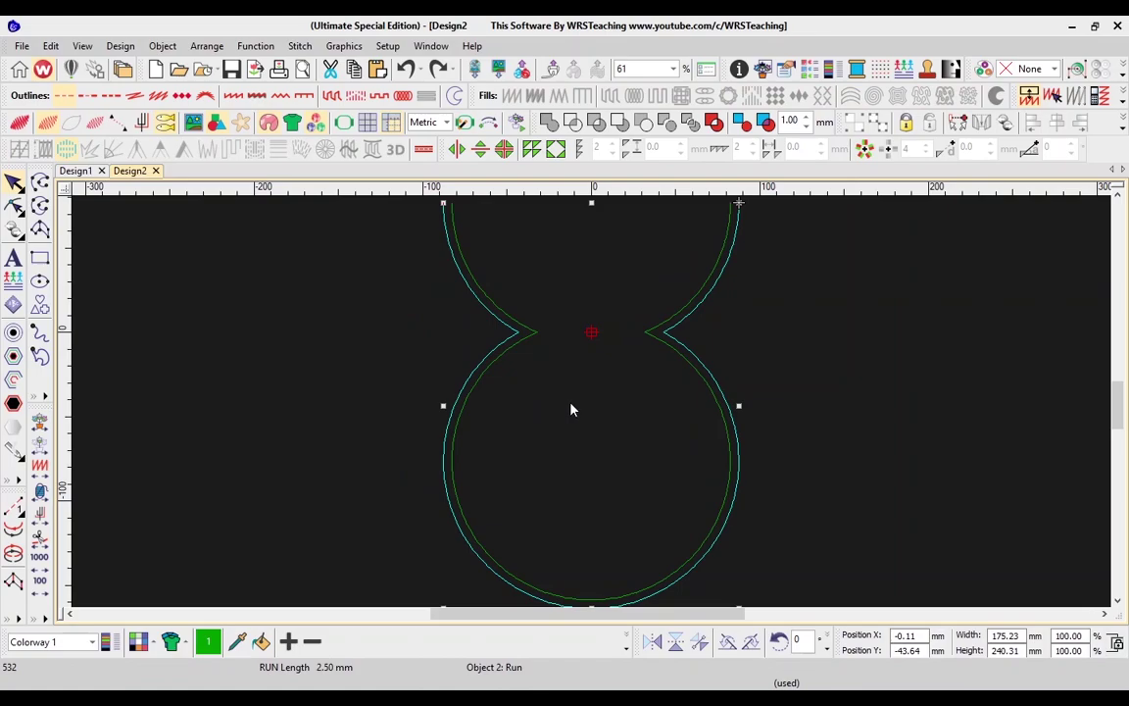
pyautogui.click(511, 339)
pyautogui.click(524, 330)
pyautogui.click(471, 287)
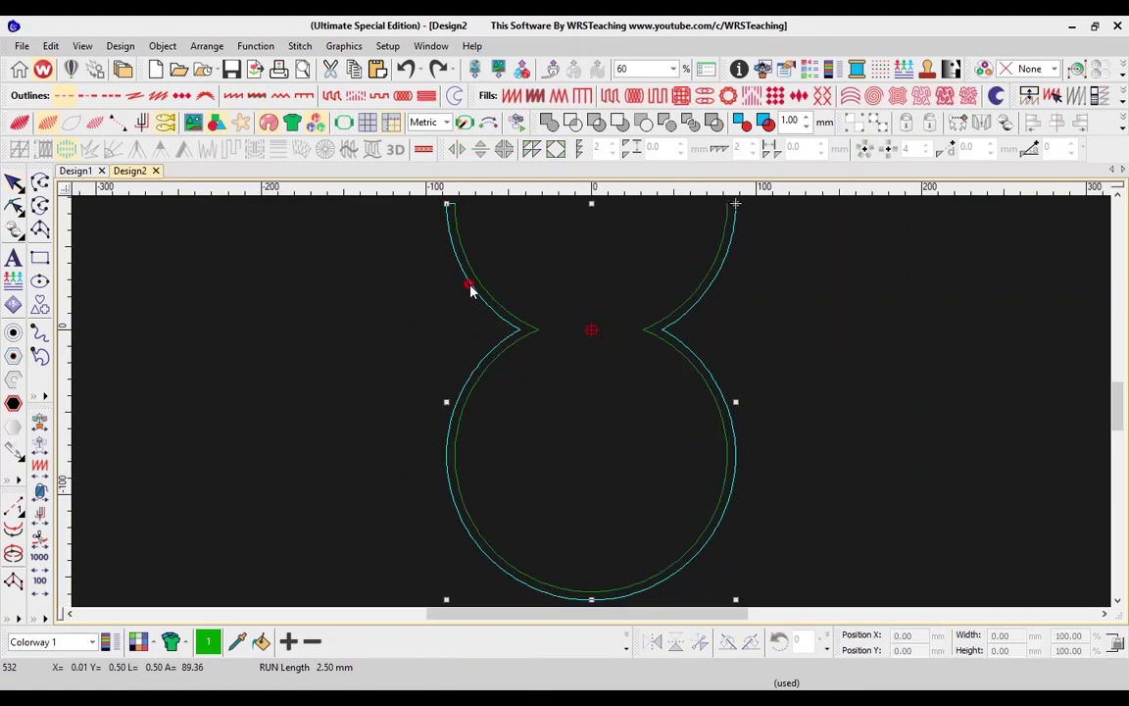
pyautogui.click(13, 380)
pyautogui.click(362, 417)
pyautogui.click(412, 227)
pyautogui.write('5')
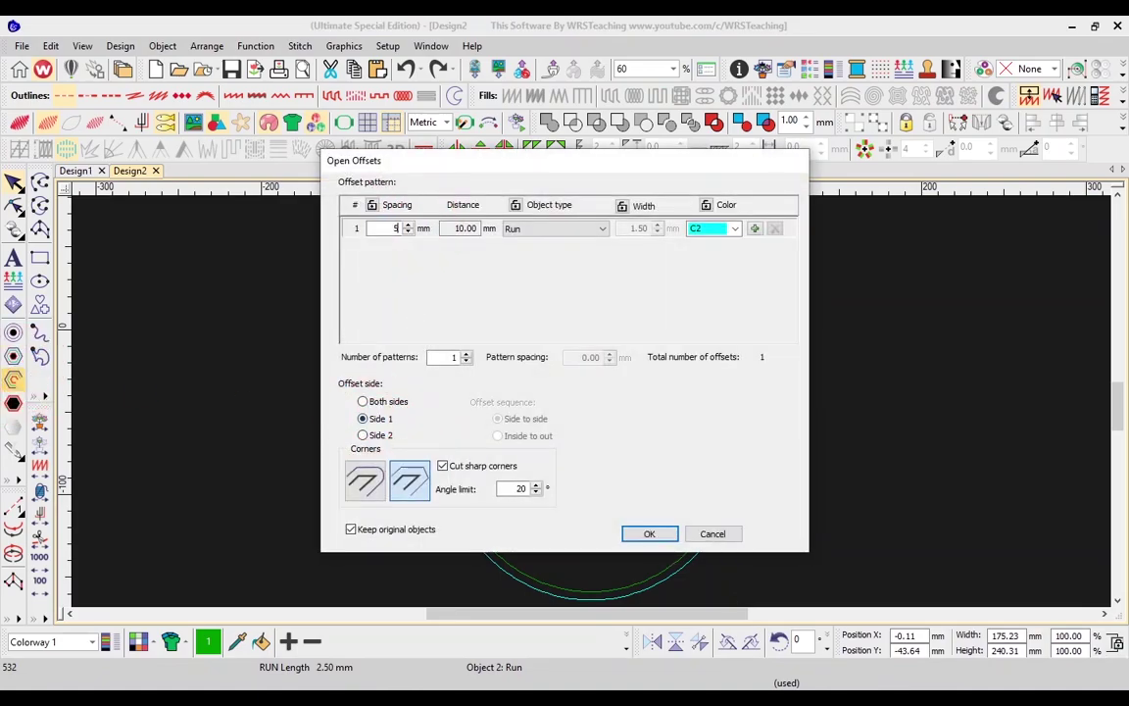
pyautogui.click(654, 533)
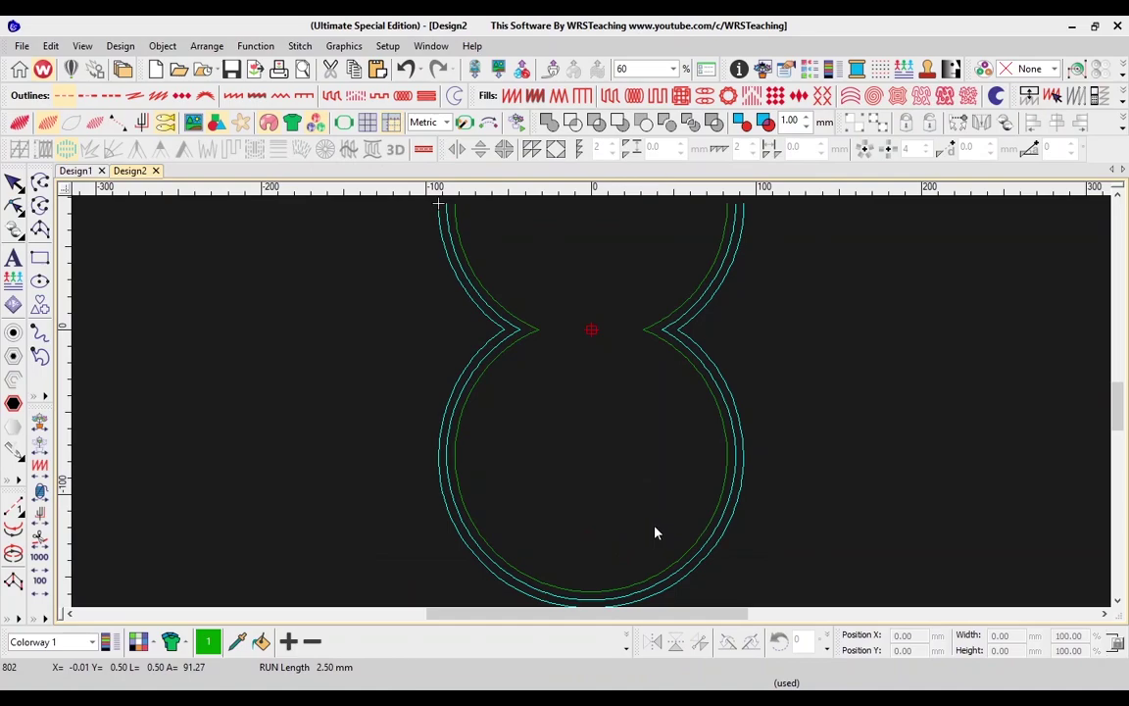
# - Examine the outermost line's corner nodes and the spacing of the three neckline outlines up close
pyautogui.scroll(6, 623, 362)
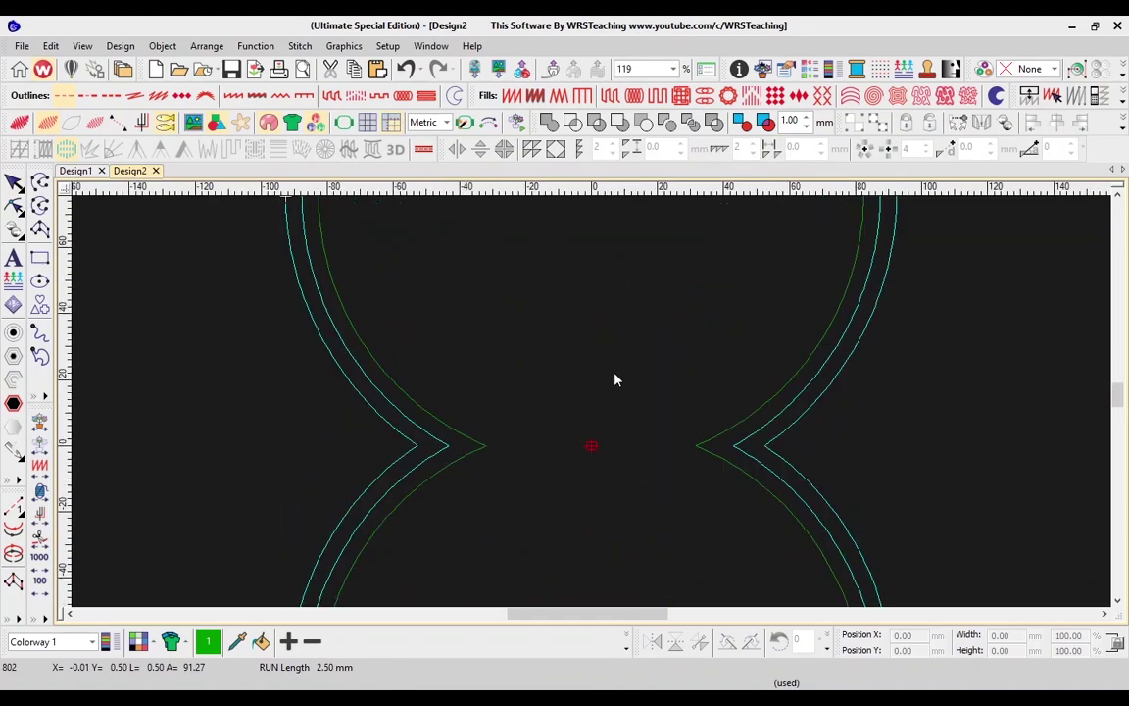
pyautogui.click(243, 494)
pyautogui.press('h')
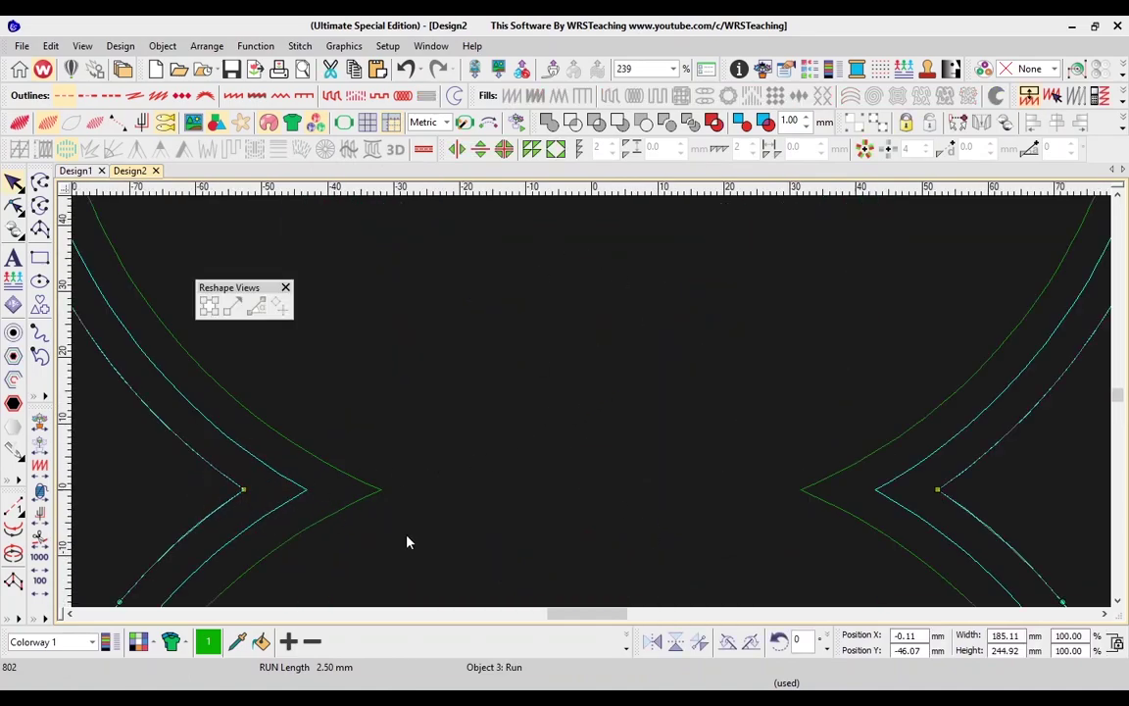
pyautogui.press('Escape')
pyautogui.press('Escape')
pyautogui.scroll(-2, 698, 464)
pyautogui.scroll(-3, 699, 466)
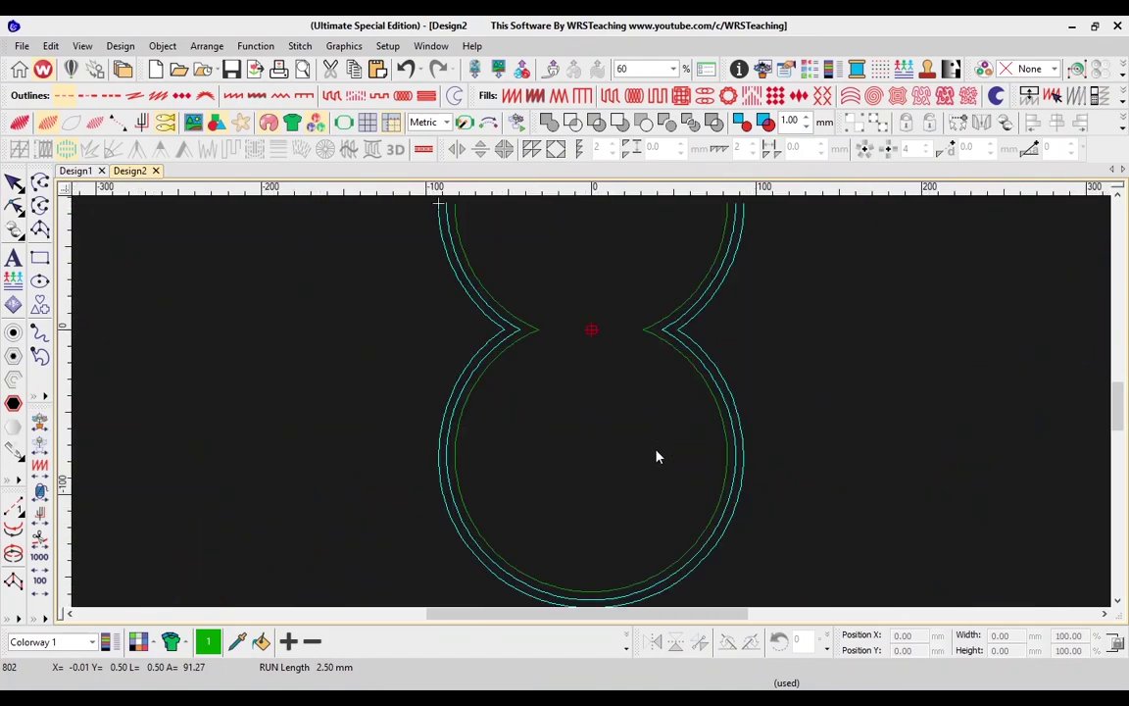
pyautogui.click(533, 338)
pyautogui.click(804, 332)
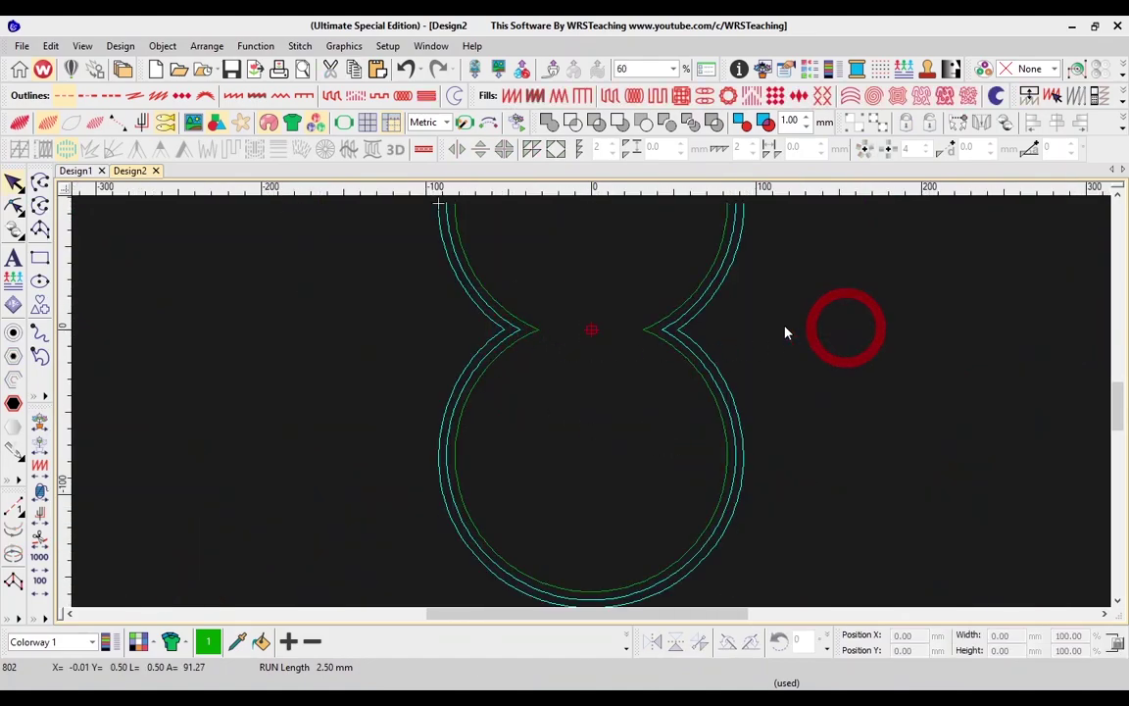
pyautogui.hscroll(1, 707, 351)
pyautogui.scroll(-1, 692, 344)
pyautogui.scroll(1, 691, 343)
pyautogui.click(442, 333)
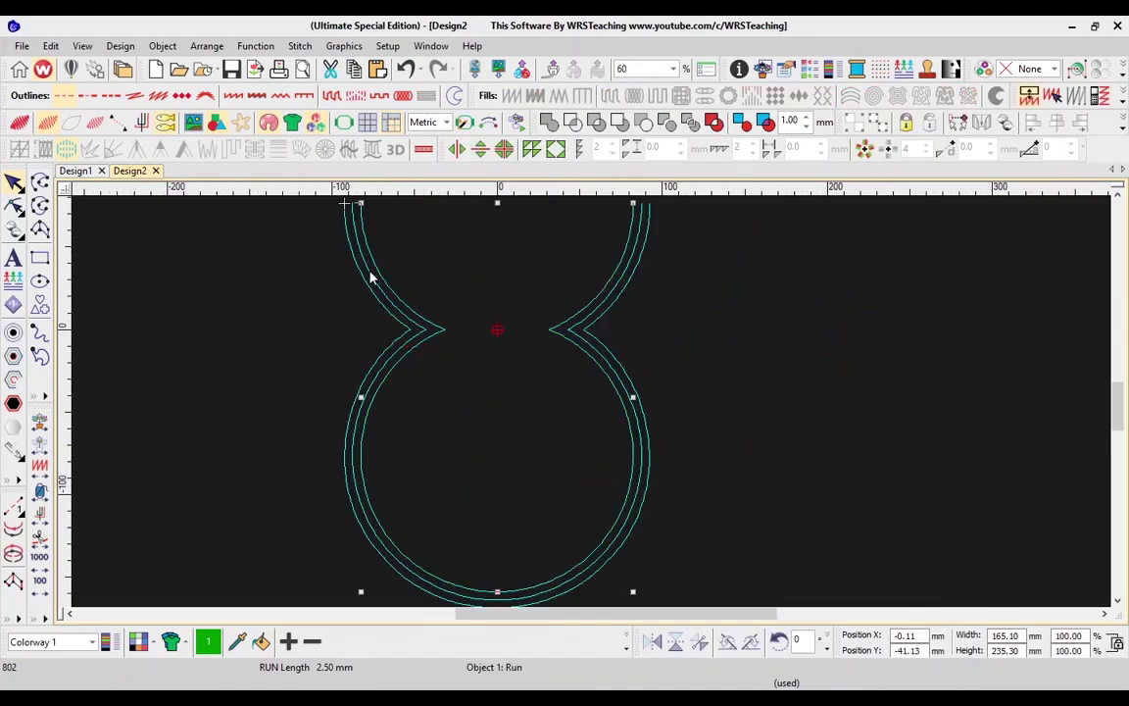
pyautogui.click(923, 421)
pyautogui.scroll(2, 423, 329)
pyautogui.scroll(-2, 331, 345)
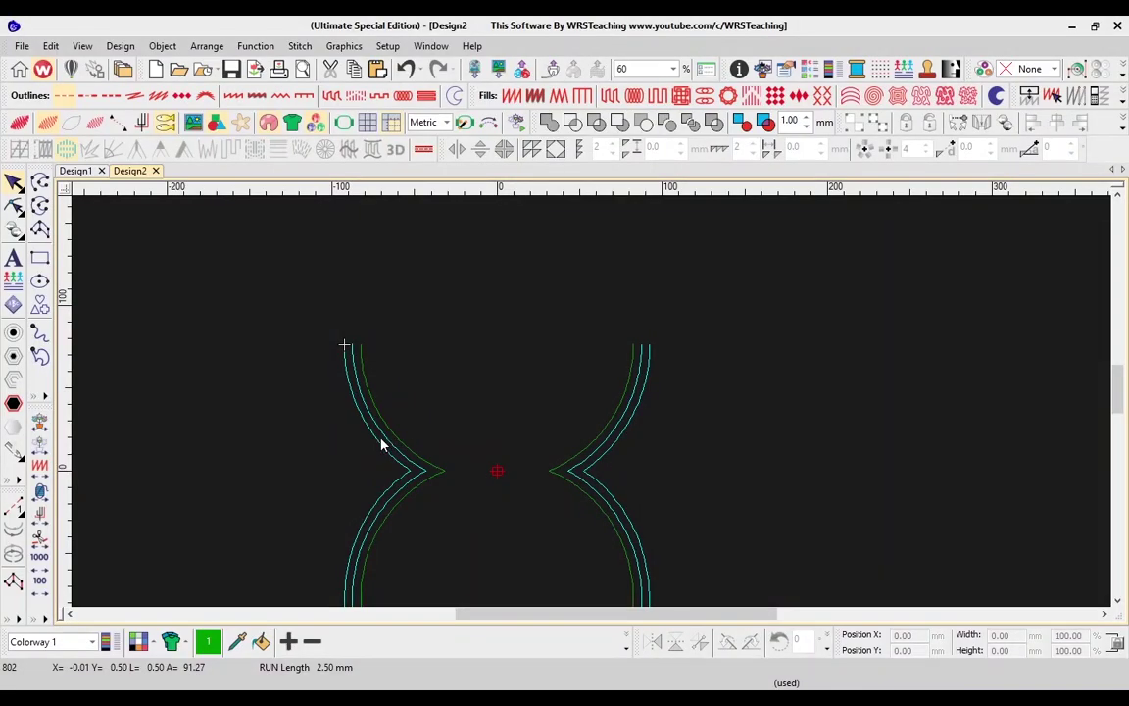
# - Recolor the outermost offset line with color 1 of the palette
pyautogui.click(377, 441)
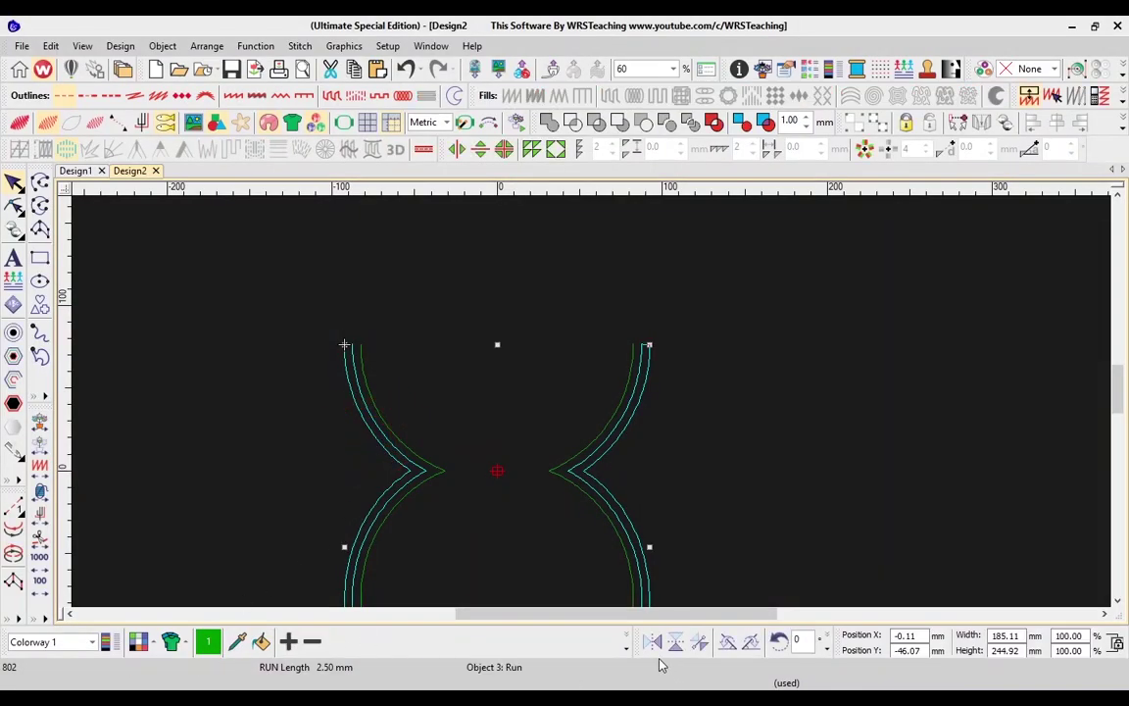
pyautogui.click(625, 648)
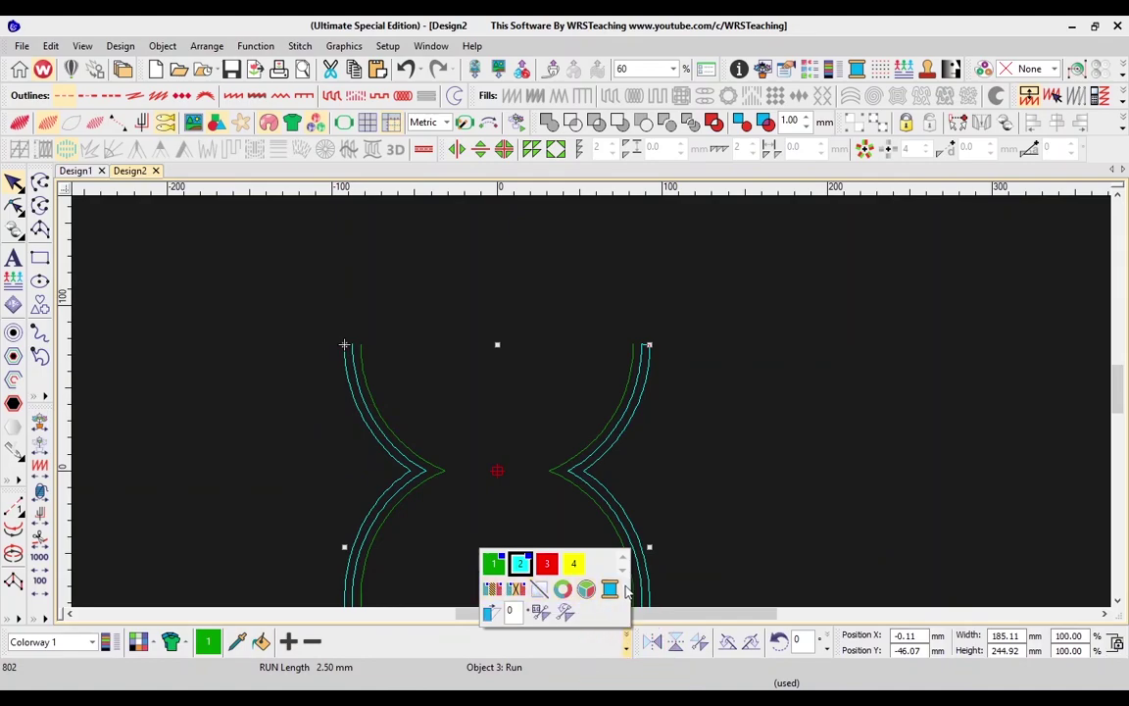
pyautogui.click(329, 642)
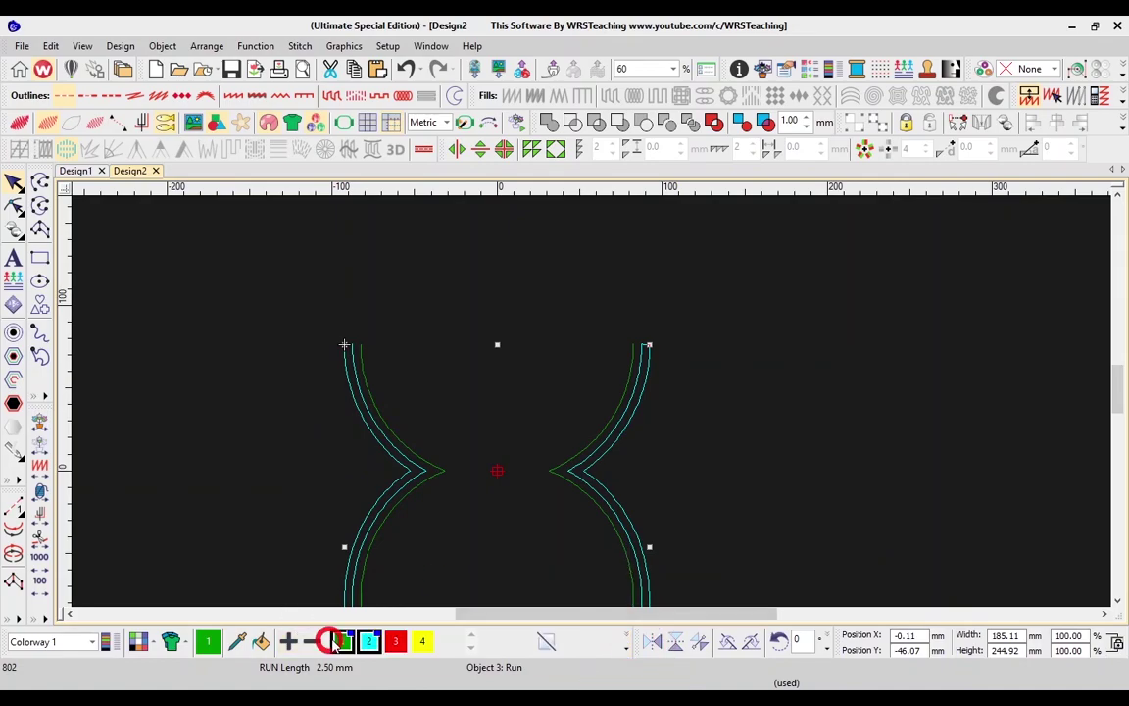
pyautogui.click(515, 328)
pyautogui.scroll(1, 376, 402)
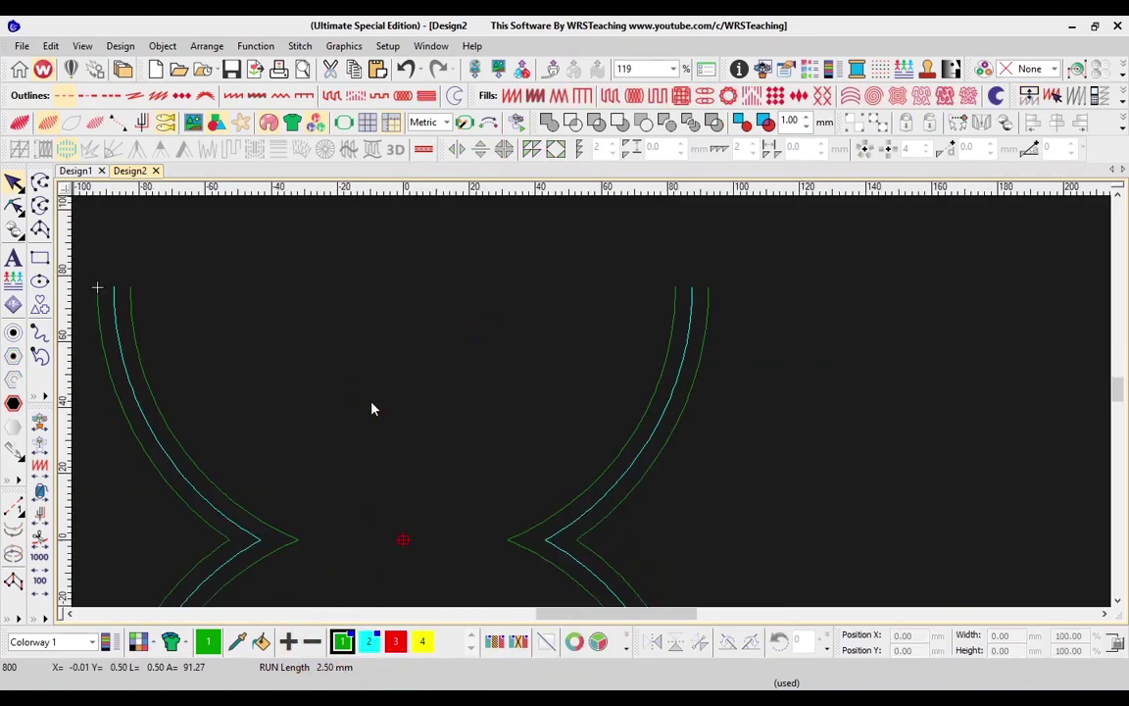
# - Change palette color 1 to orange and color 2 to dark brown in Colorway 1
pyautogui.doubleClick(343, 642)
pyautogui.click(545, 324)
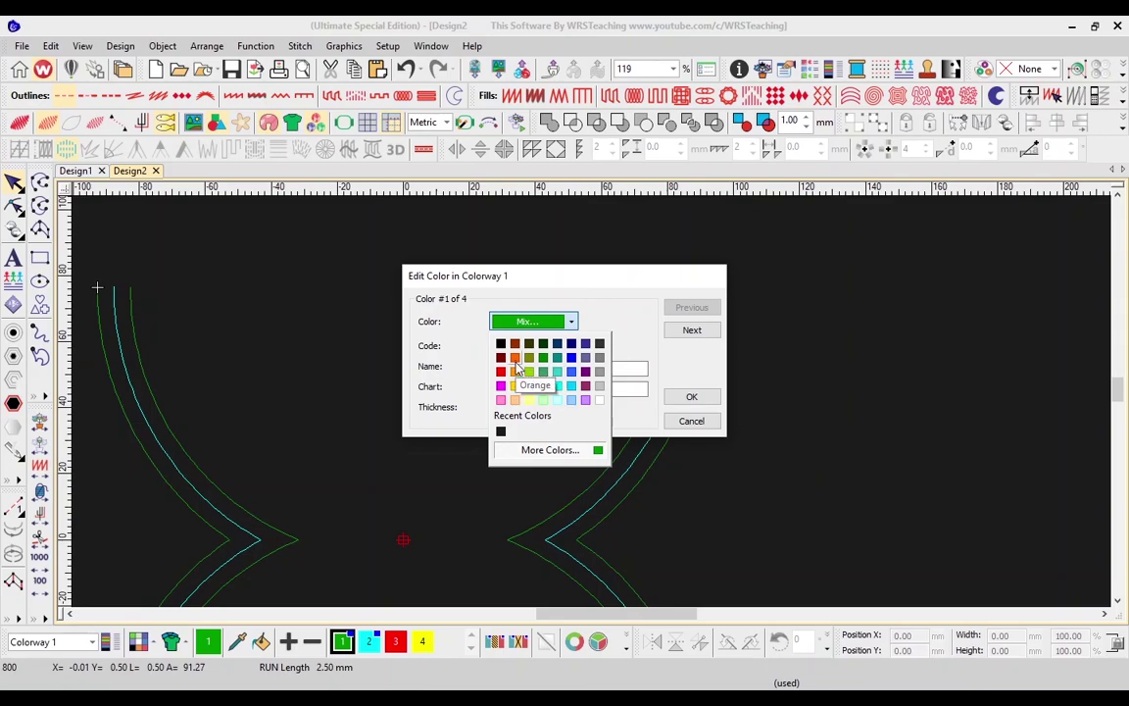
pyautogui.click(515, 359)
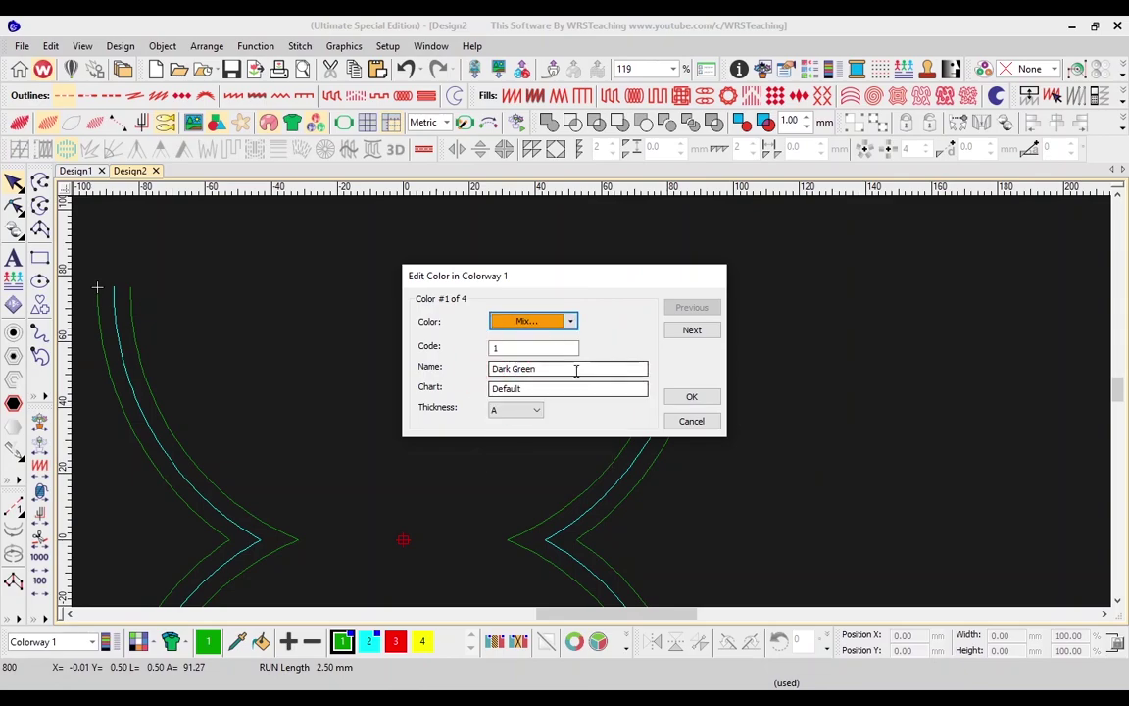
pyautogui.click(689, 331)
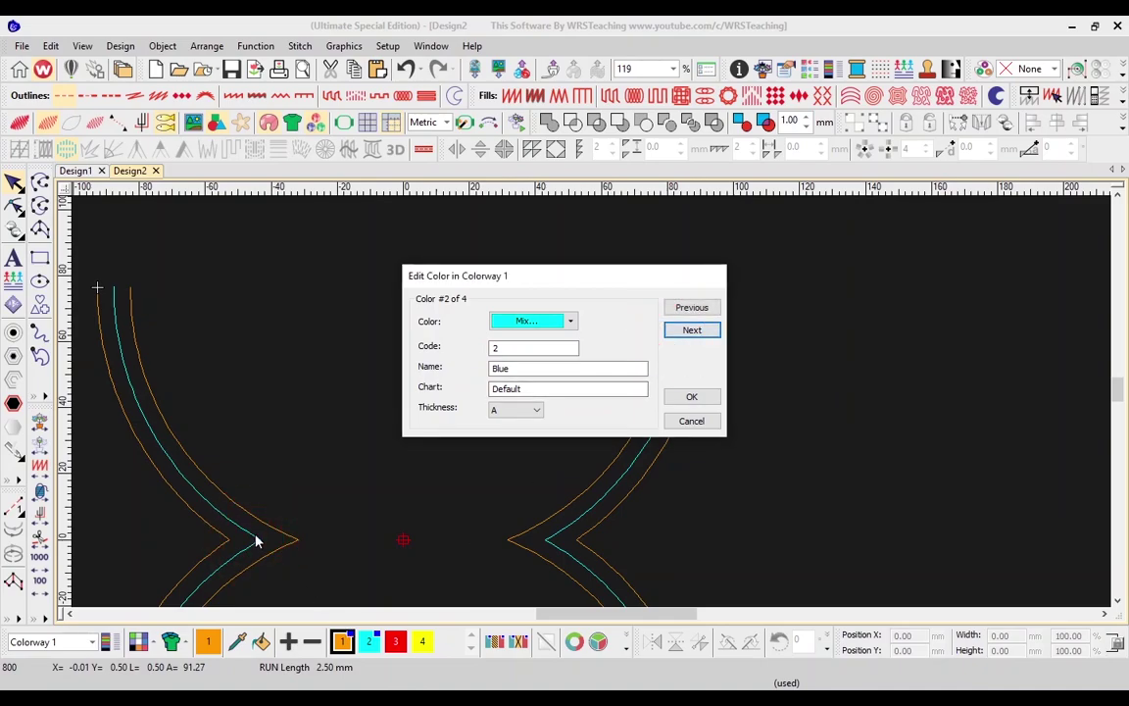
pyautogui.click(566, 322)
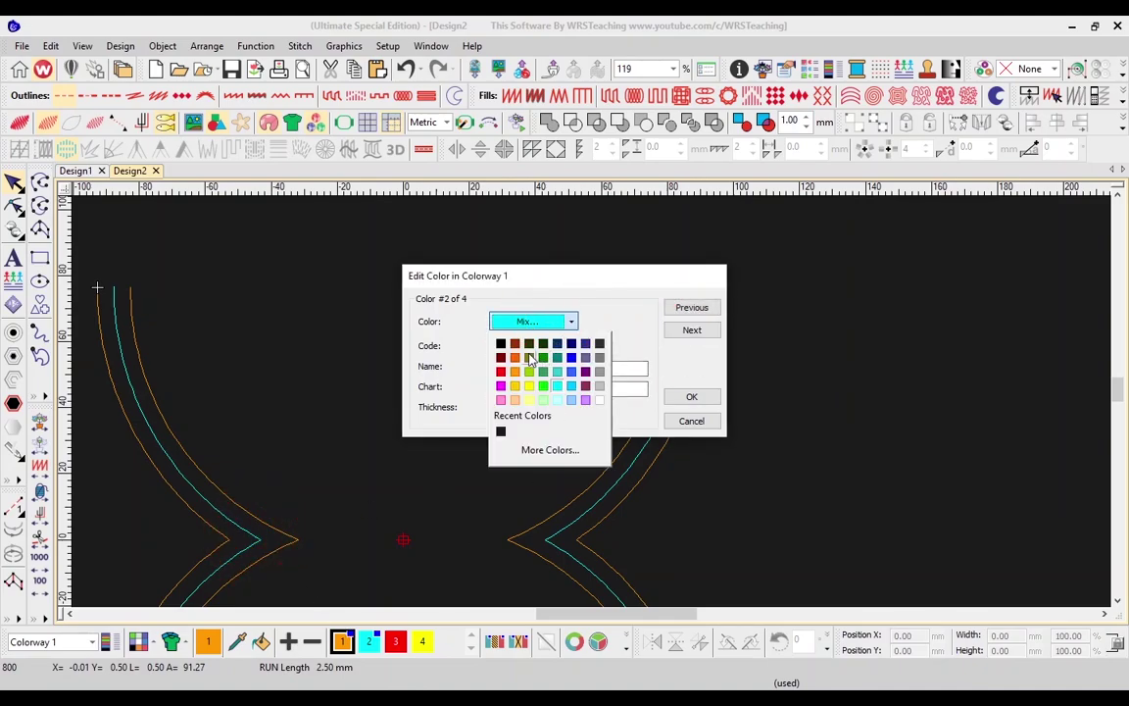
pyautogui.click(515, 343)
pyautogui.click(672, 397)
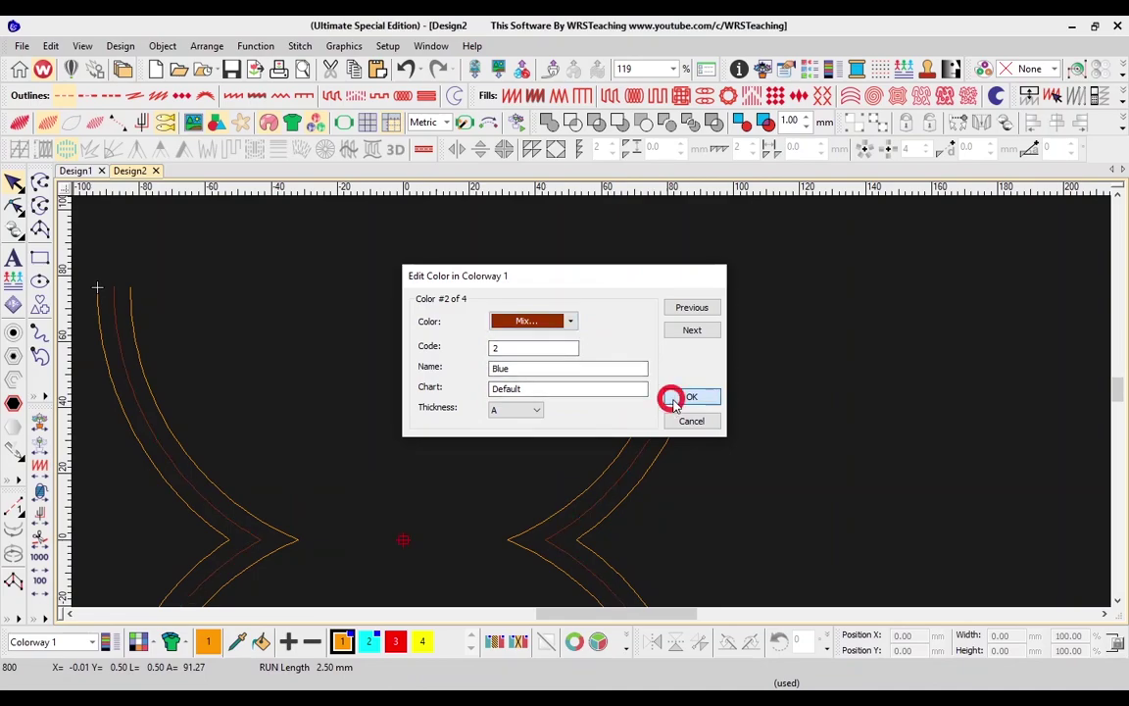
pyautogui.click(373, 433)
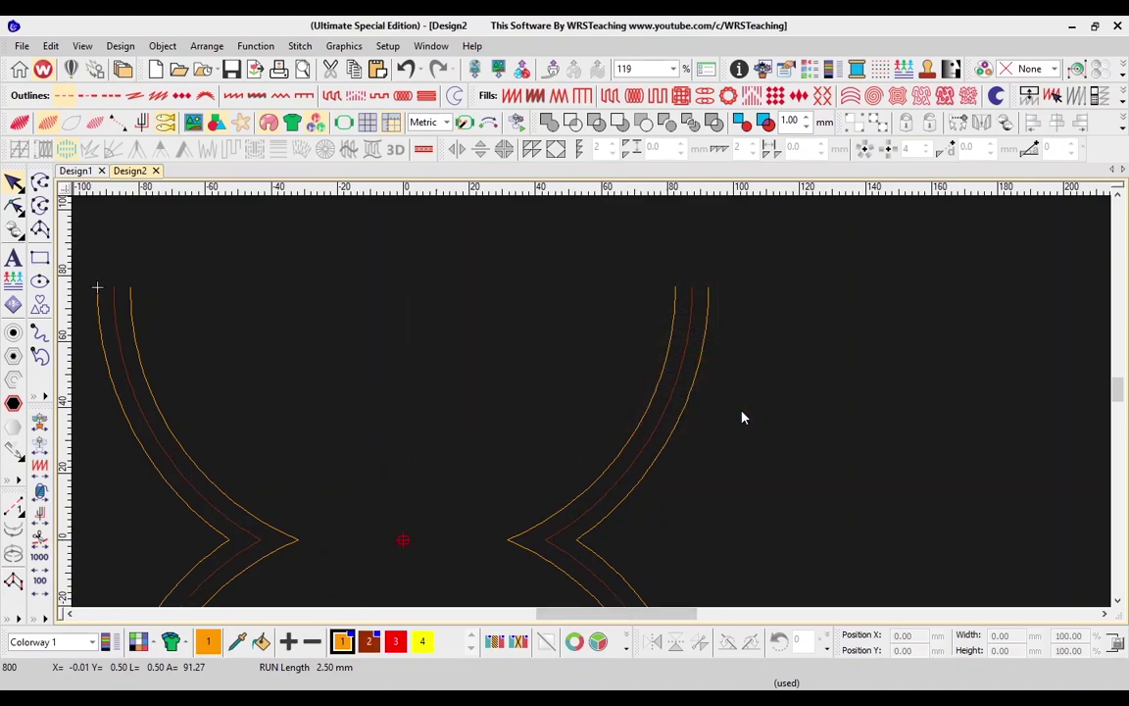
# - Convert the innermost neckline outline to a Motif Run using the Colonial 4.5mm motif from the Candlewicking set
pyautogui.scroll(-1, 668, 409)
pyautogui.scroll(-2, 594, 390)
pyautogui.scroll(2, 595, 391)
pyautogui.scroll(1, 662, 369)
pyautogui.click(675, 358)
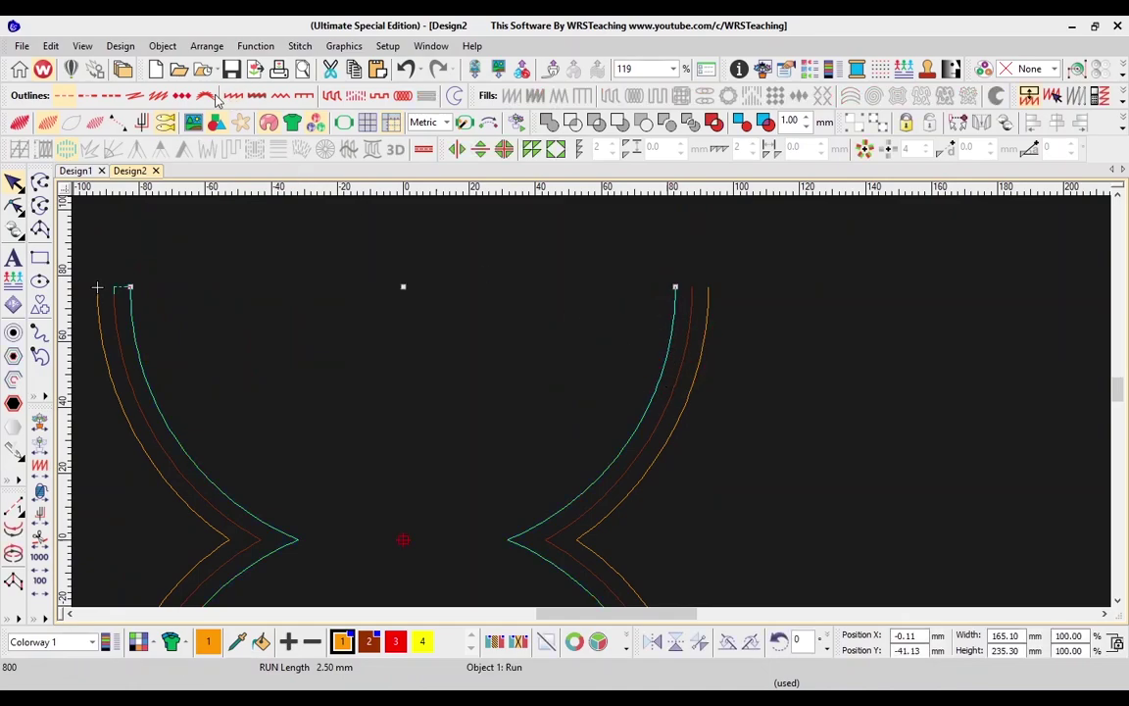
pyautogui.click(184, 95)
pyautogui.click(668, 343)
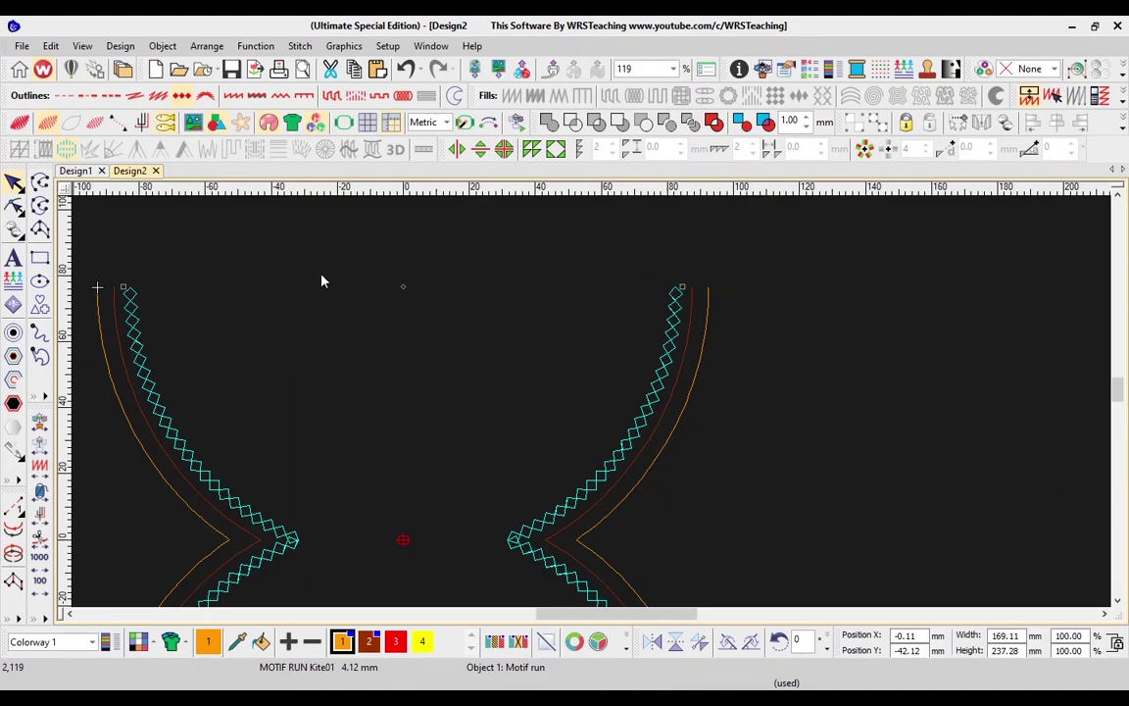
pyautogui.doubleClick(672, 325)
pyautogui.click(1058, 317)
pyautogui.click(1023, 345)
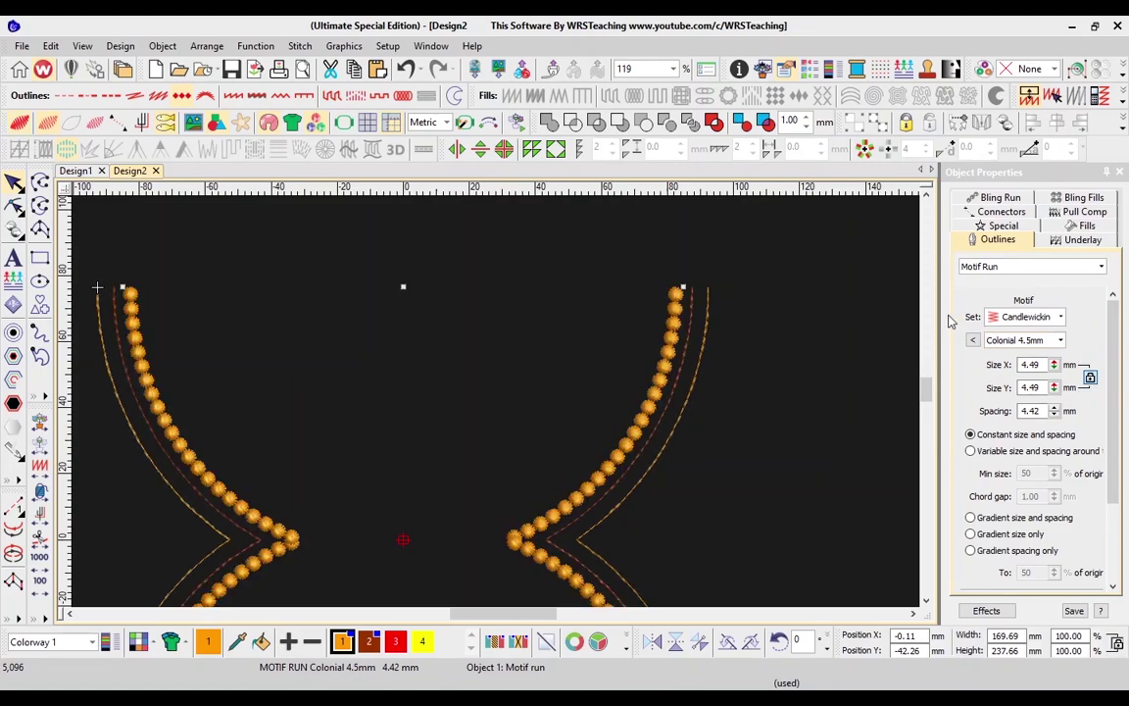
# - Browse the motif previews, try the Children set, and apply Candlewicking's Half Knot 3-5mm motif to the innermost outline
pyautogui.click(973, 339)
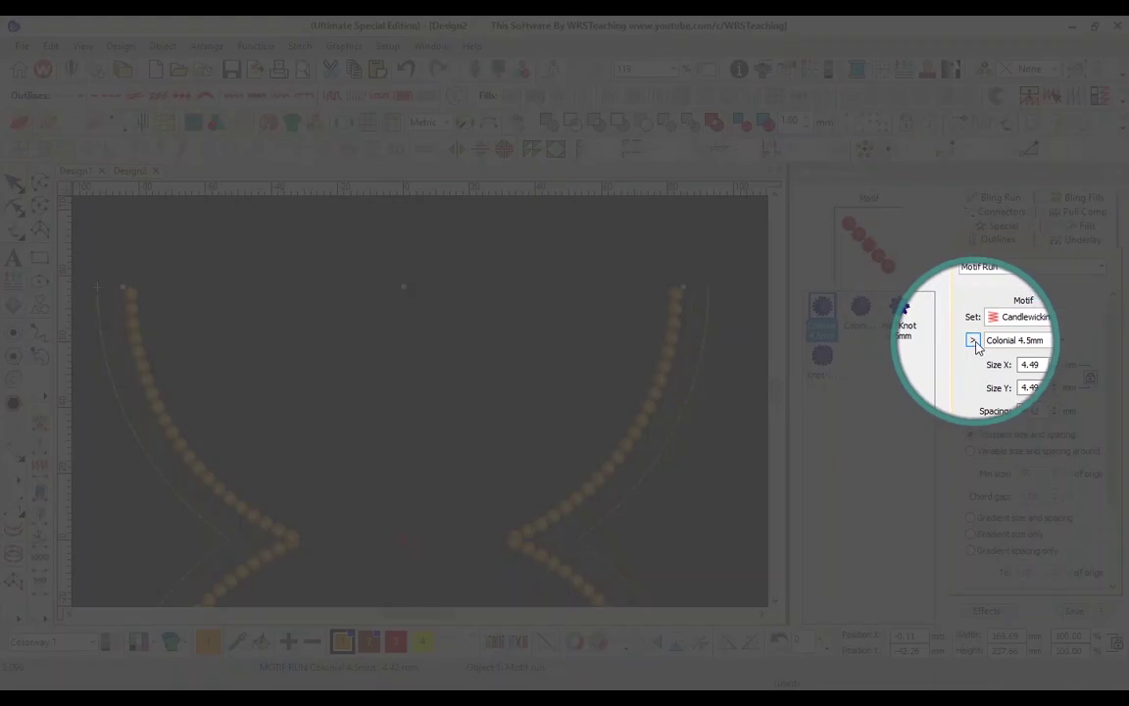
pyautogui.click(1038, 314)
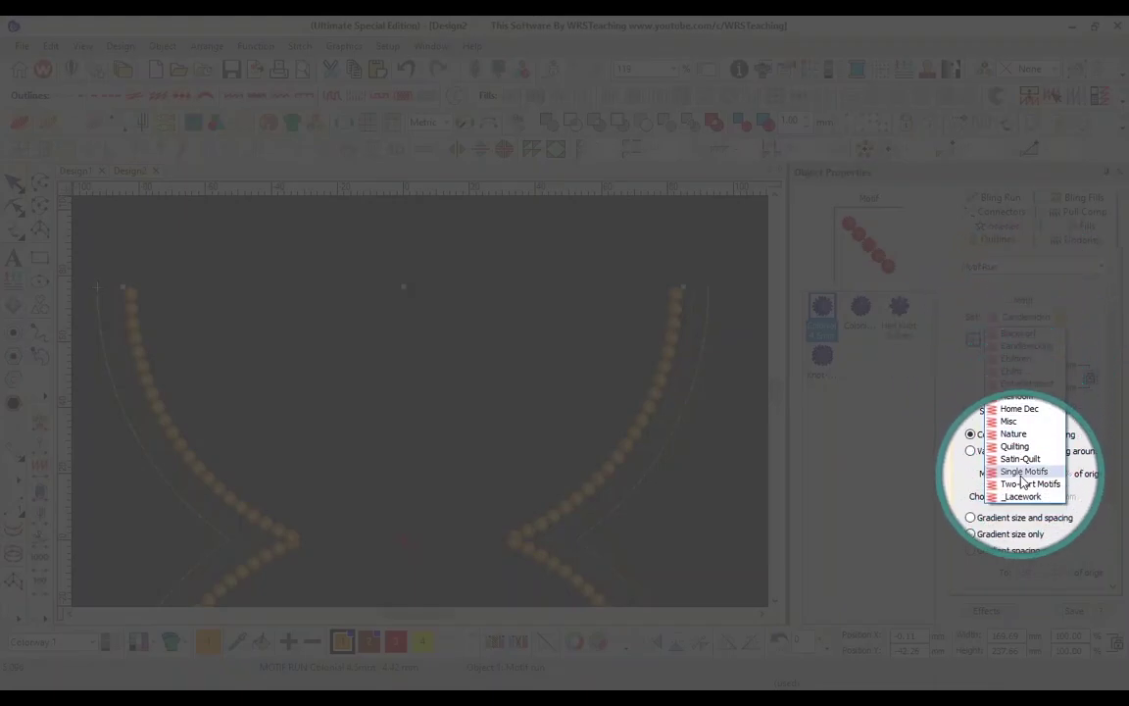
pyautogui.click(1017, 365)
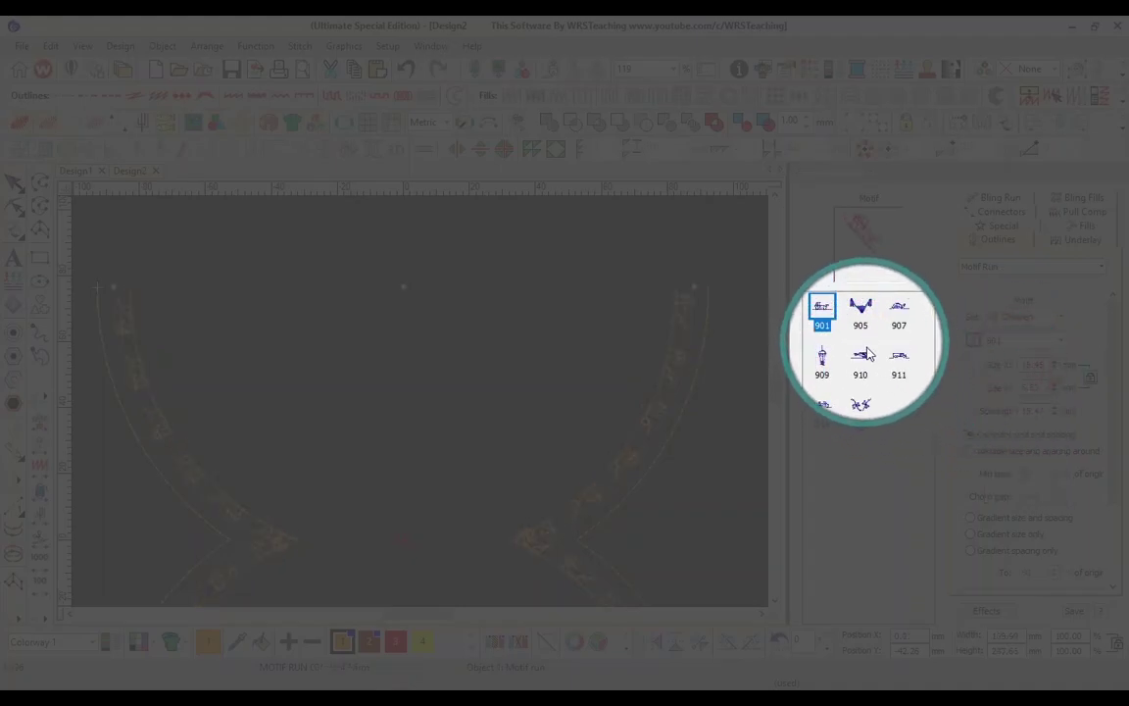
pyautogui.click(1011, 320)
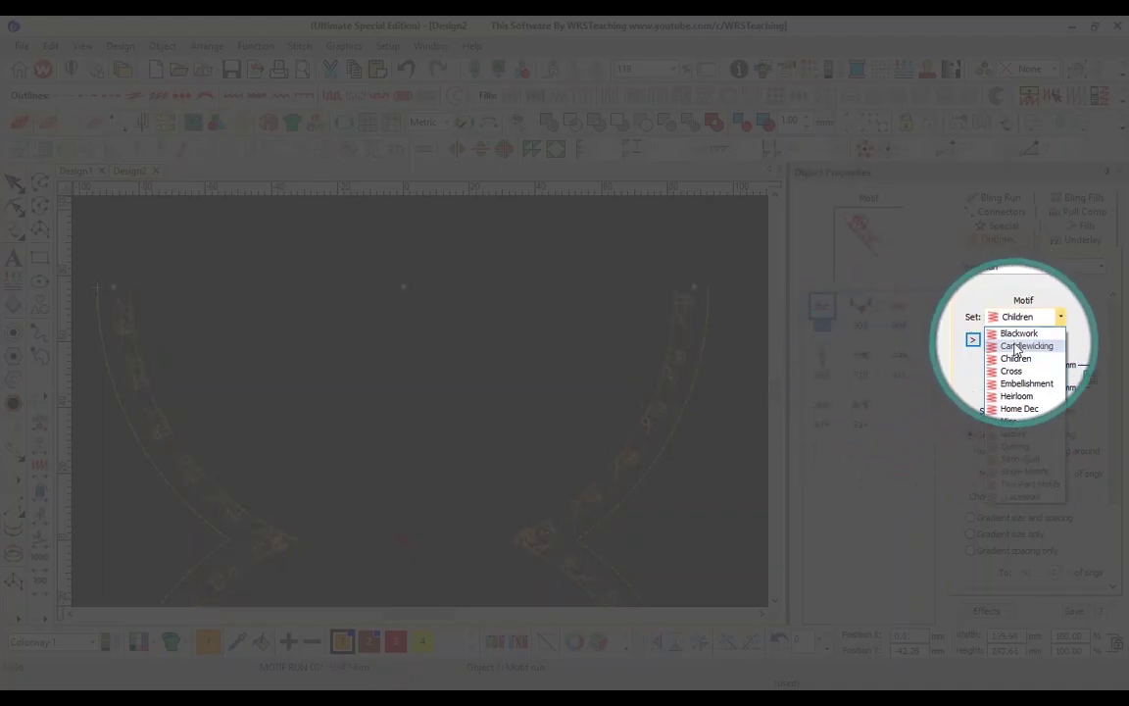
pyautogui.click(1015, 343)
pyautogui.click(898, 319)
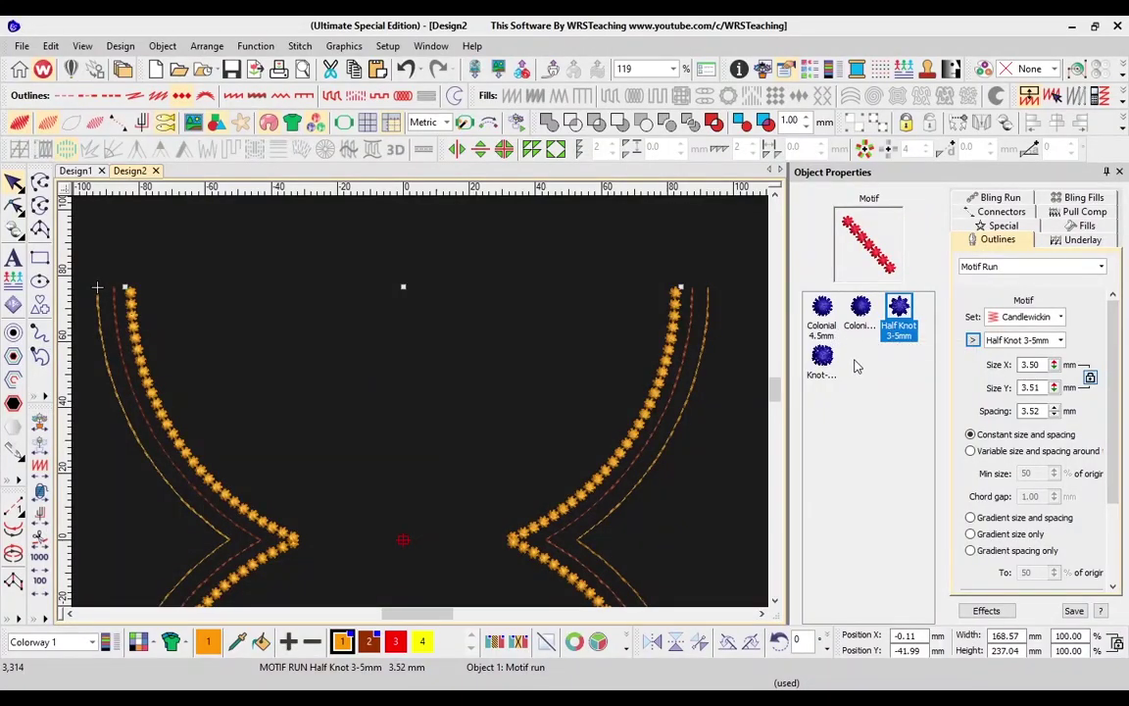
pyautogui.click(753, 430)
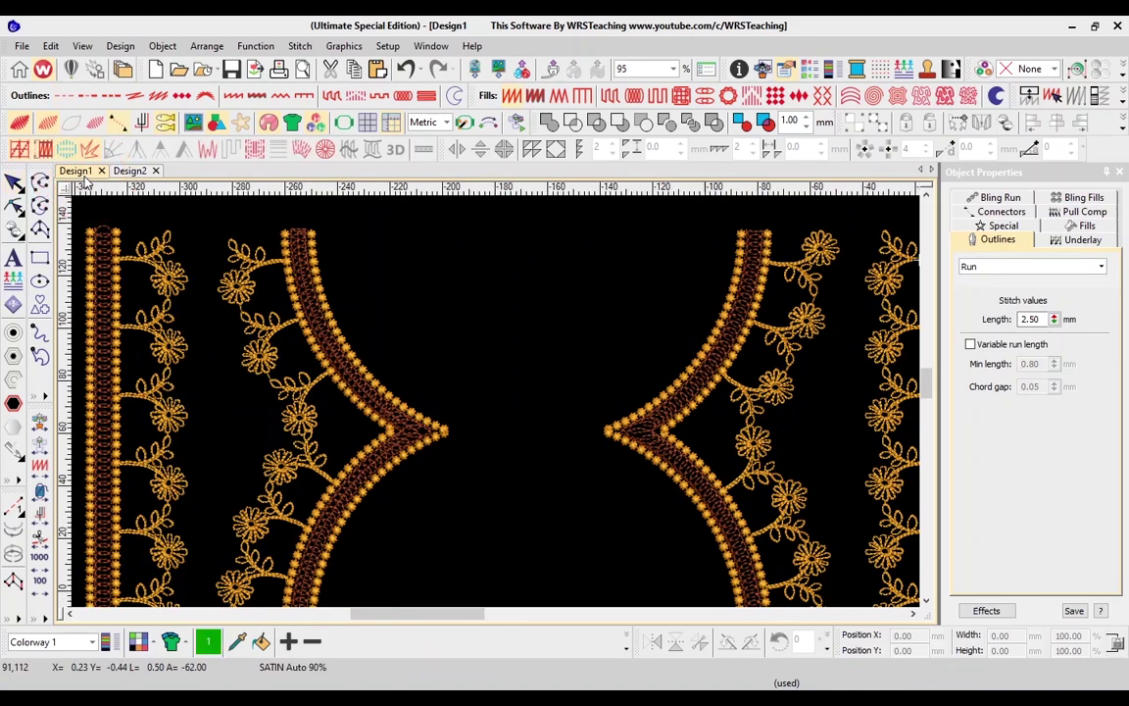
# - Check the finished border in Design1, and change the middle outline in Design2 to Coil
pyautogui.click(79, 171)
pyautogui.scroll(3, 784, 252)
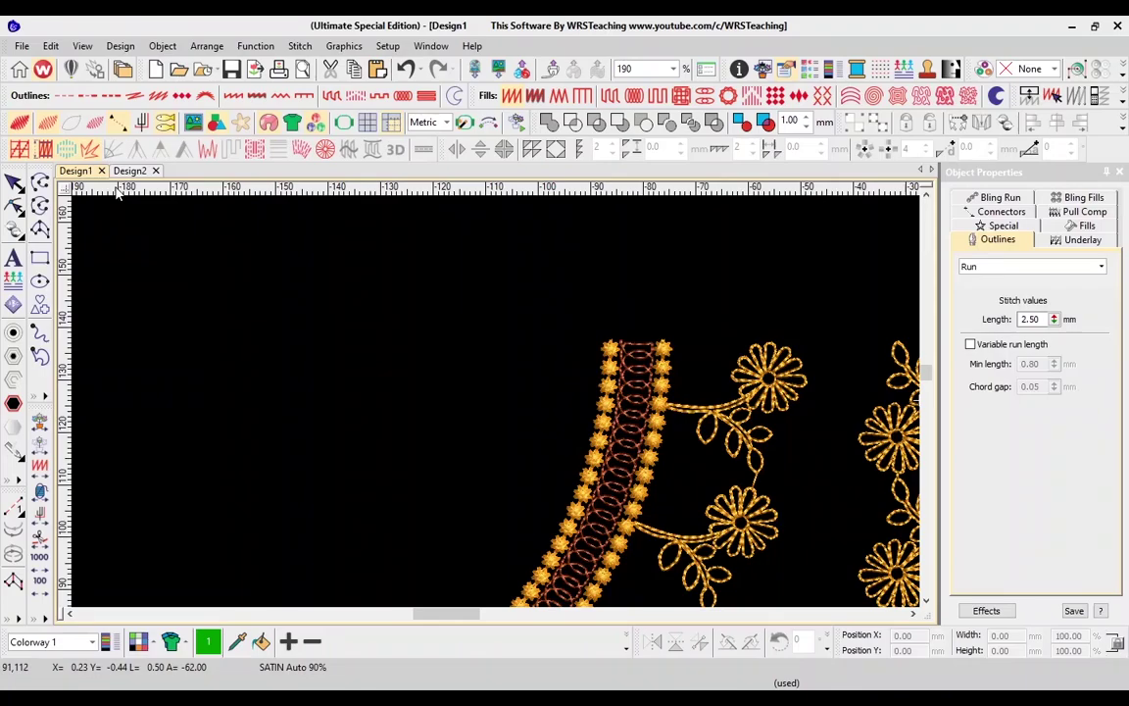
pyautogui.click(120, 170)
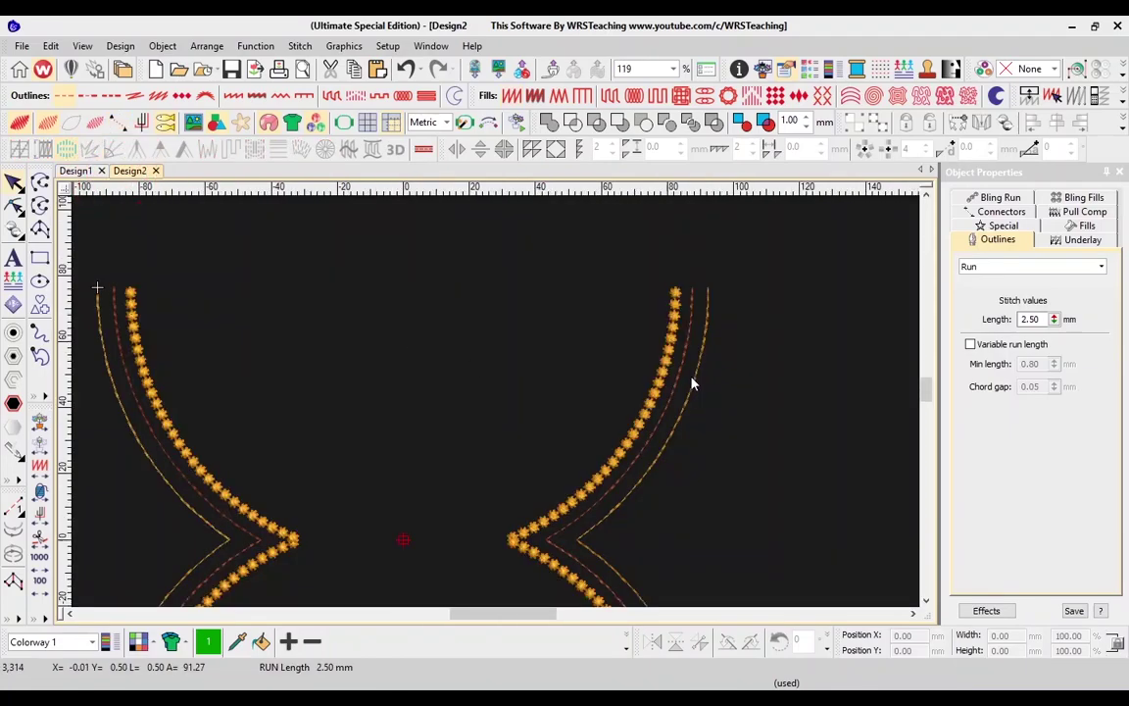
pyautogui.click(687, 360)
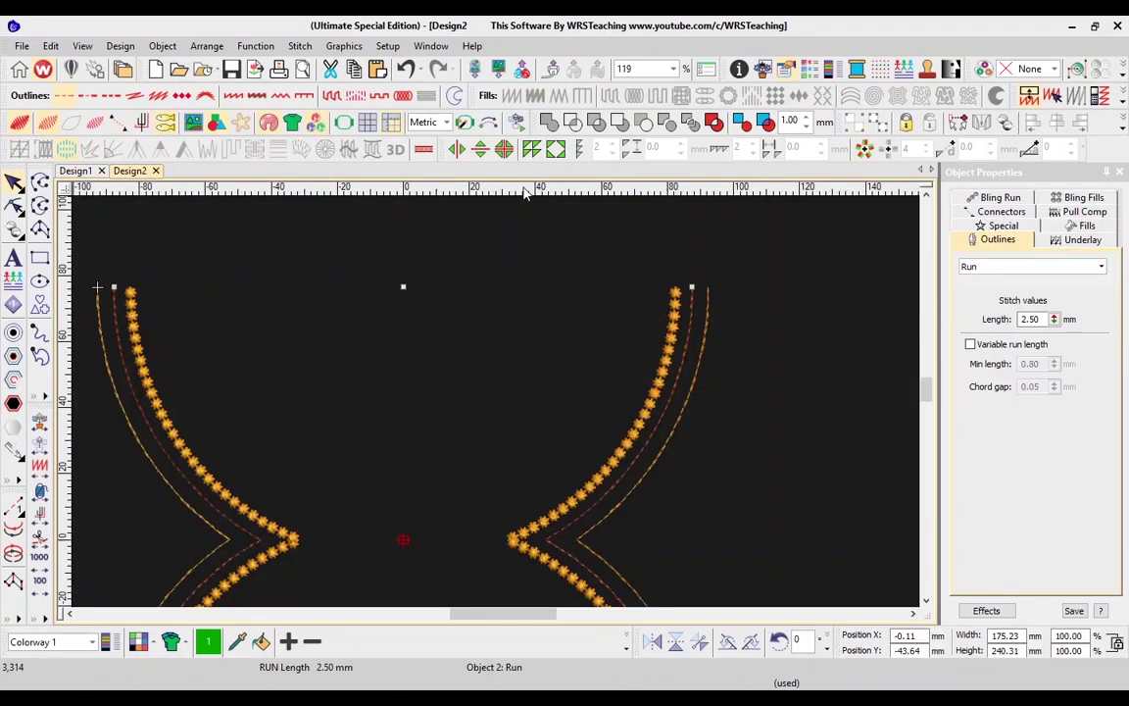
pyautogui.click(1090, 268)
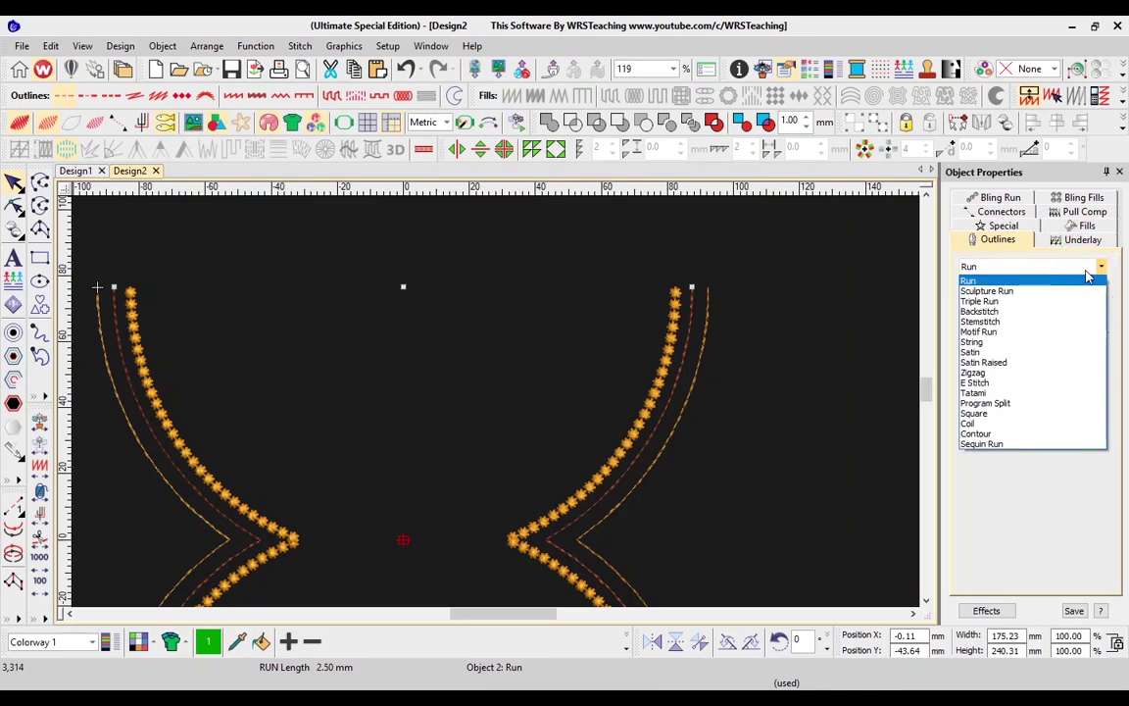
pyautogui.click(980, 424)
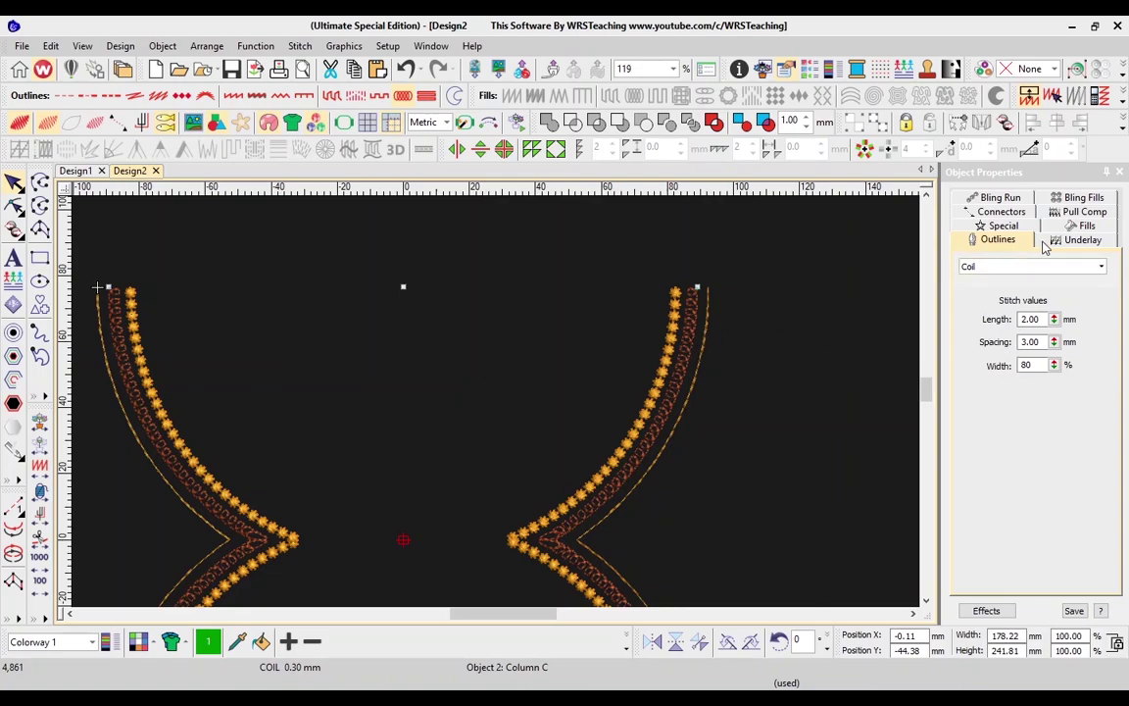
# - Set the Column C width of the middle coil outline to 5 mm
pyautogui.click(1078, 227)
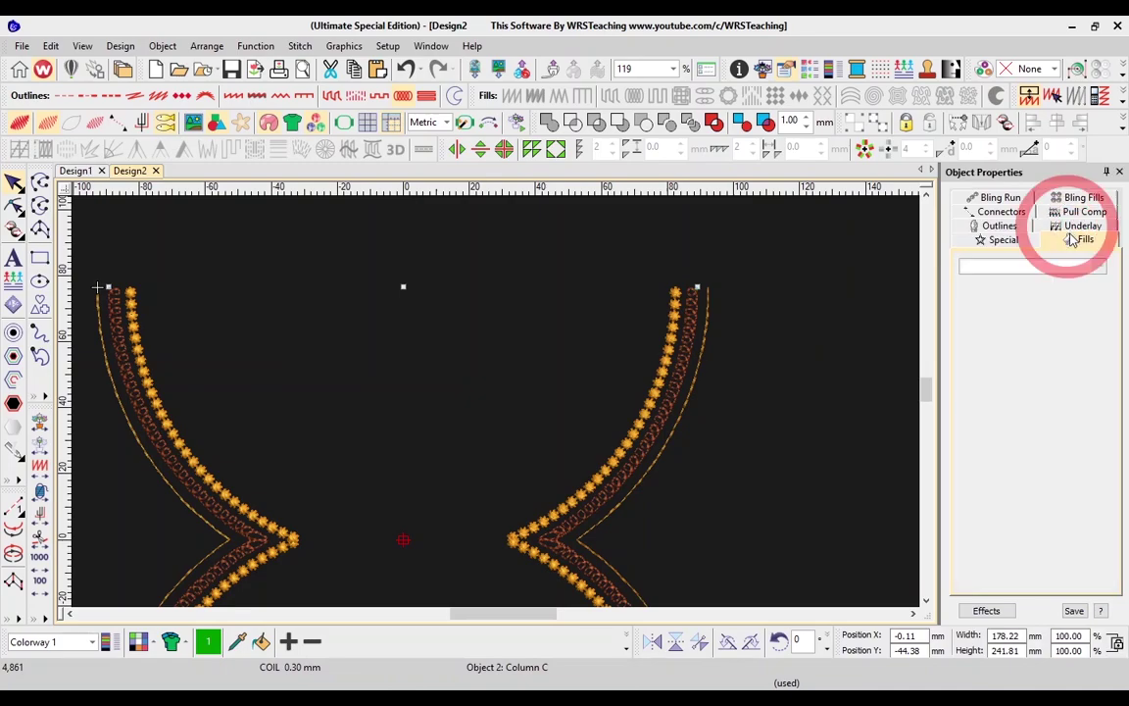
pyautogui.click(1005, 240)
pyautogui.doubleClick(1021, 320)
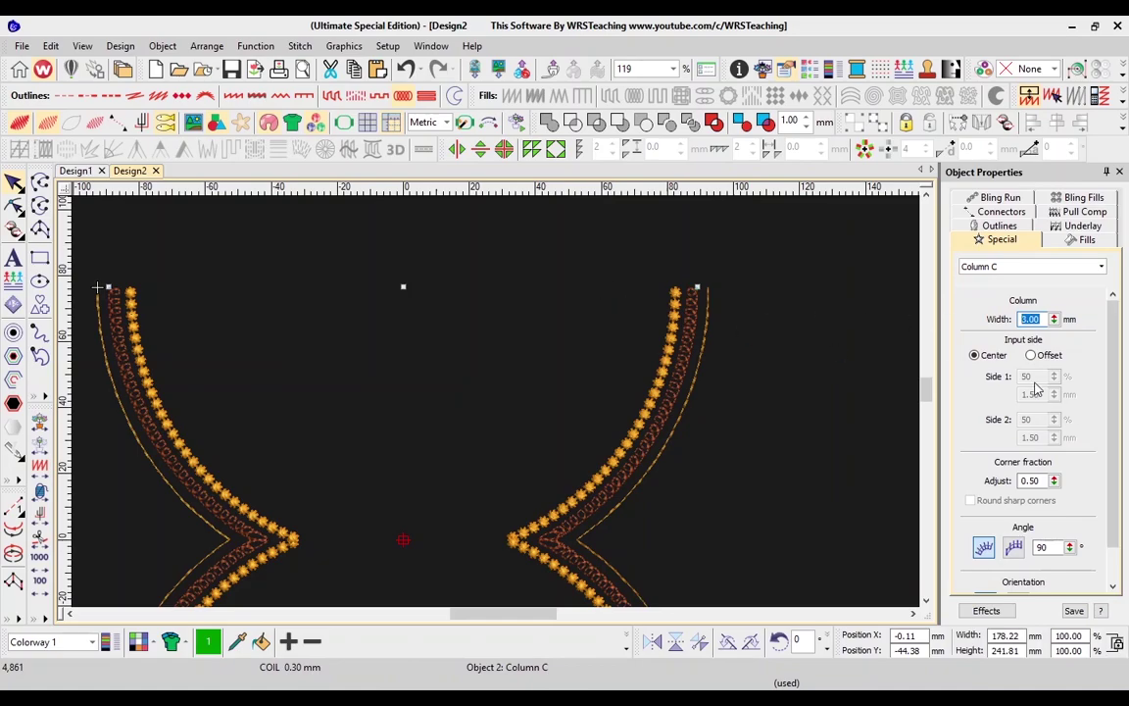
pyautogui.write('5')
pyautogui.press('Return')
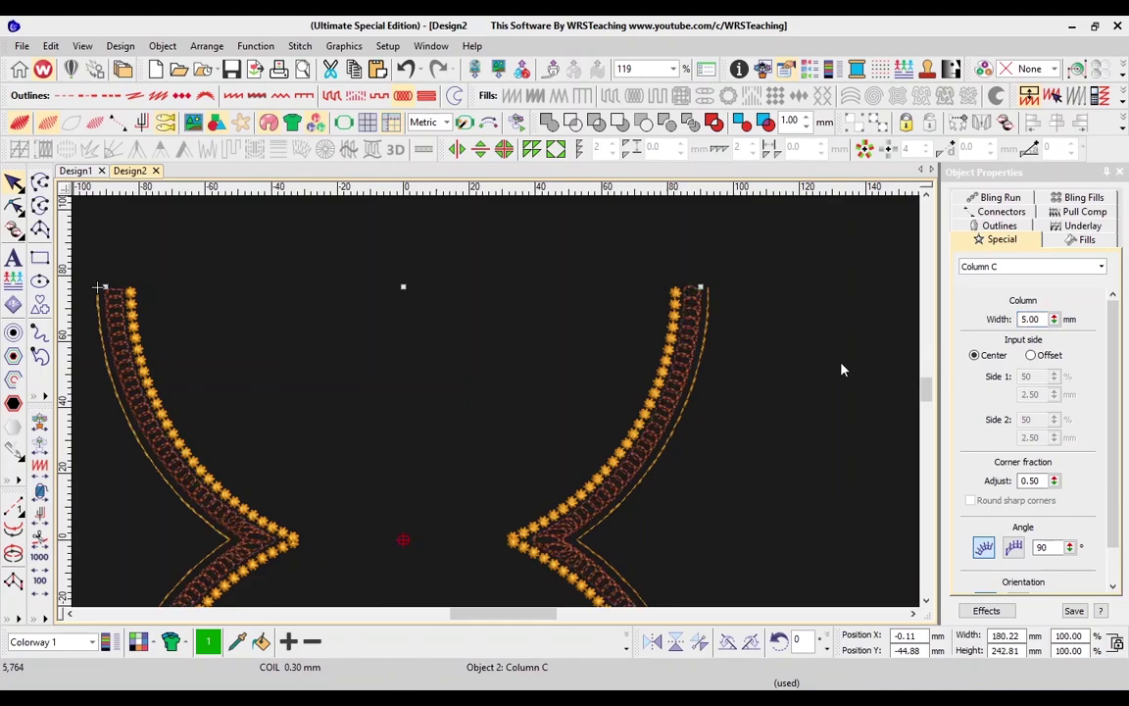
# - Convert the outermost neckline outline to a Motif Run with the Candlewicking Half Knot 3-5mm motif
pyautogui.click(702, 349)
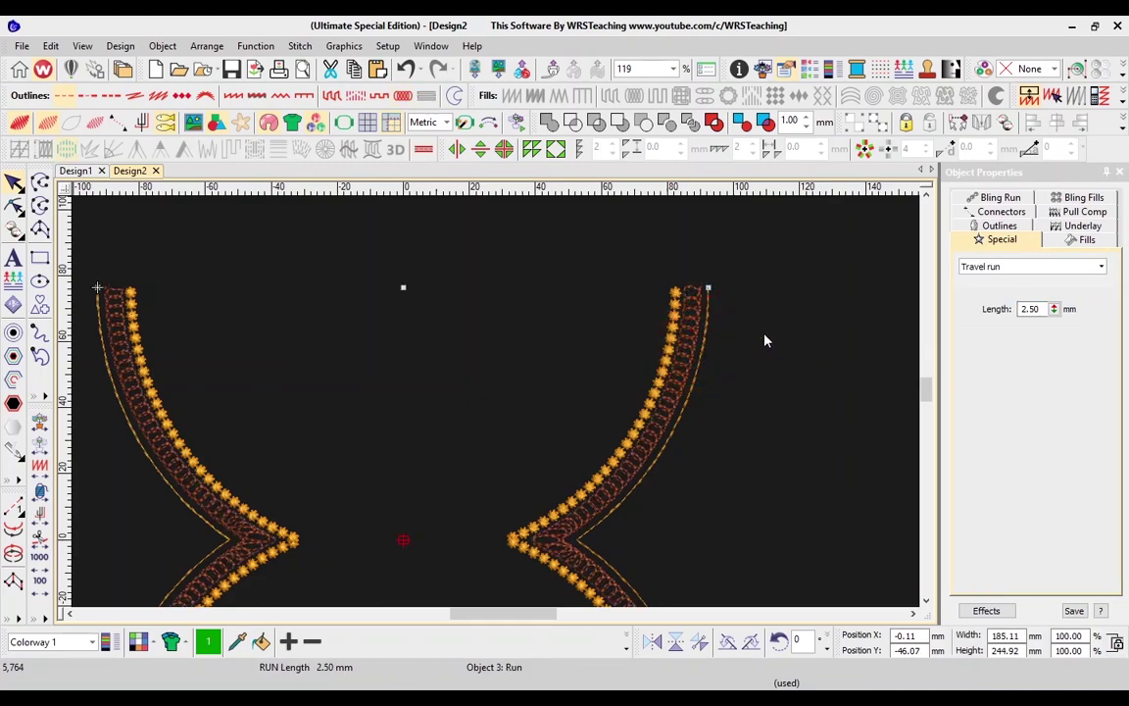
pyautogui.click(709, 311)
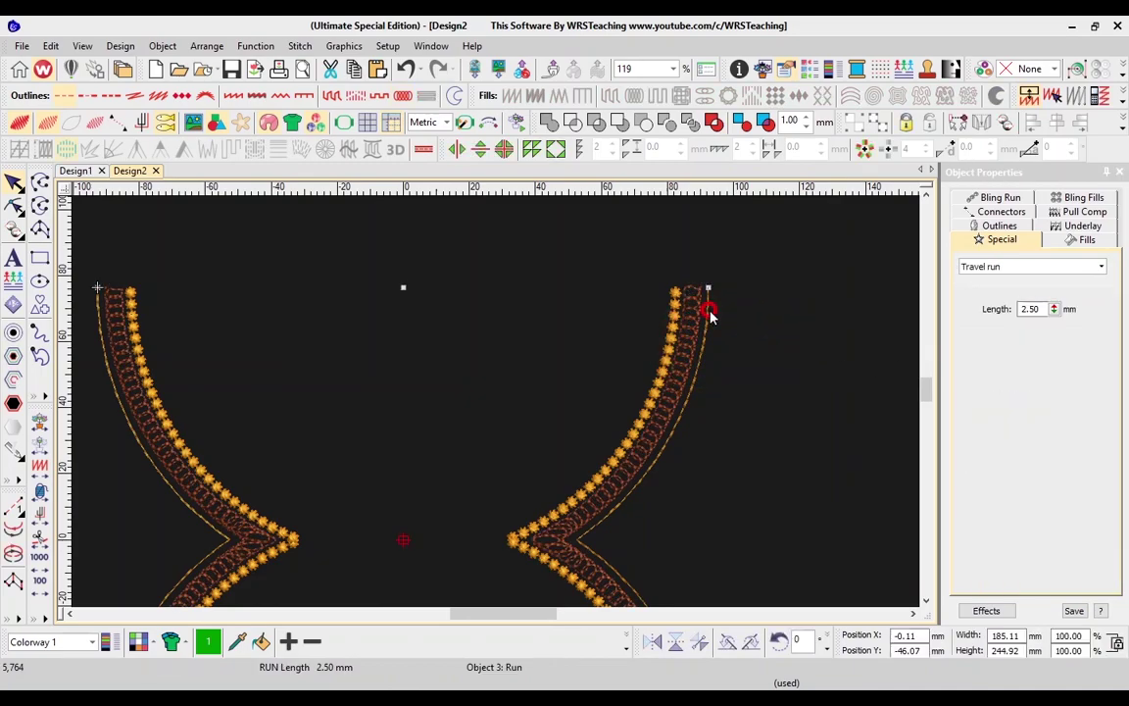
pyautogui.click(169, 91)
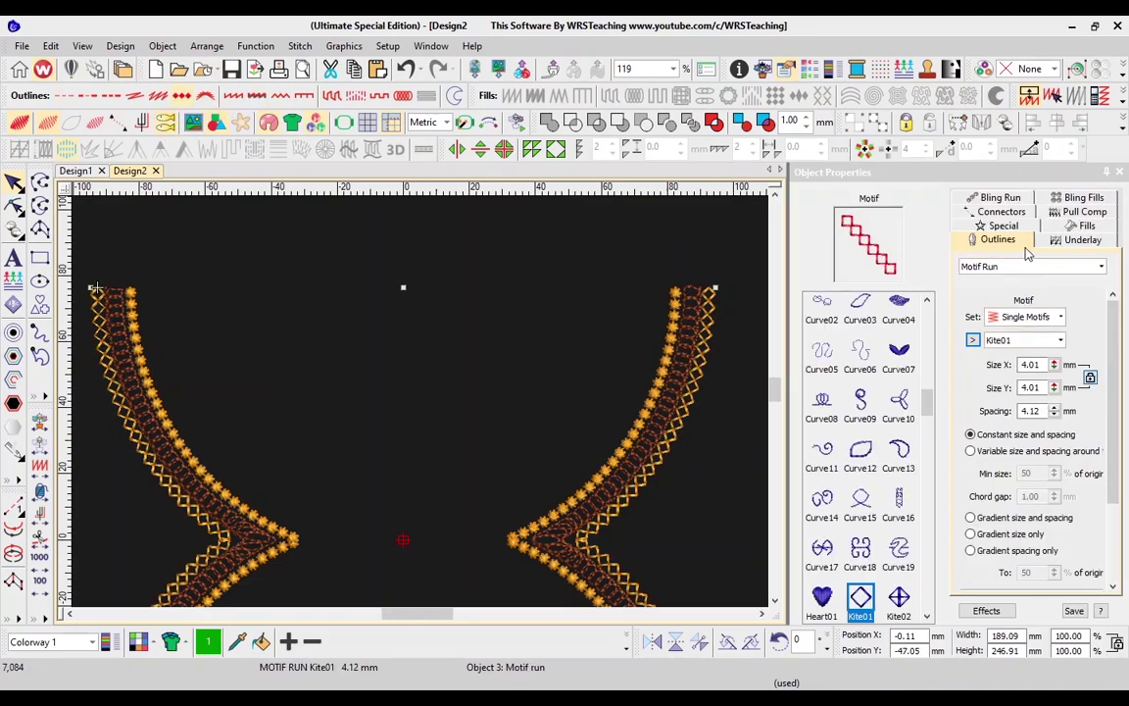
pyautogui.click(1039, 316)
pyautogui.click(1011, 344)
pyautogui.click(899, 316)
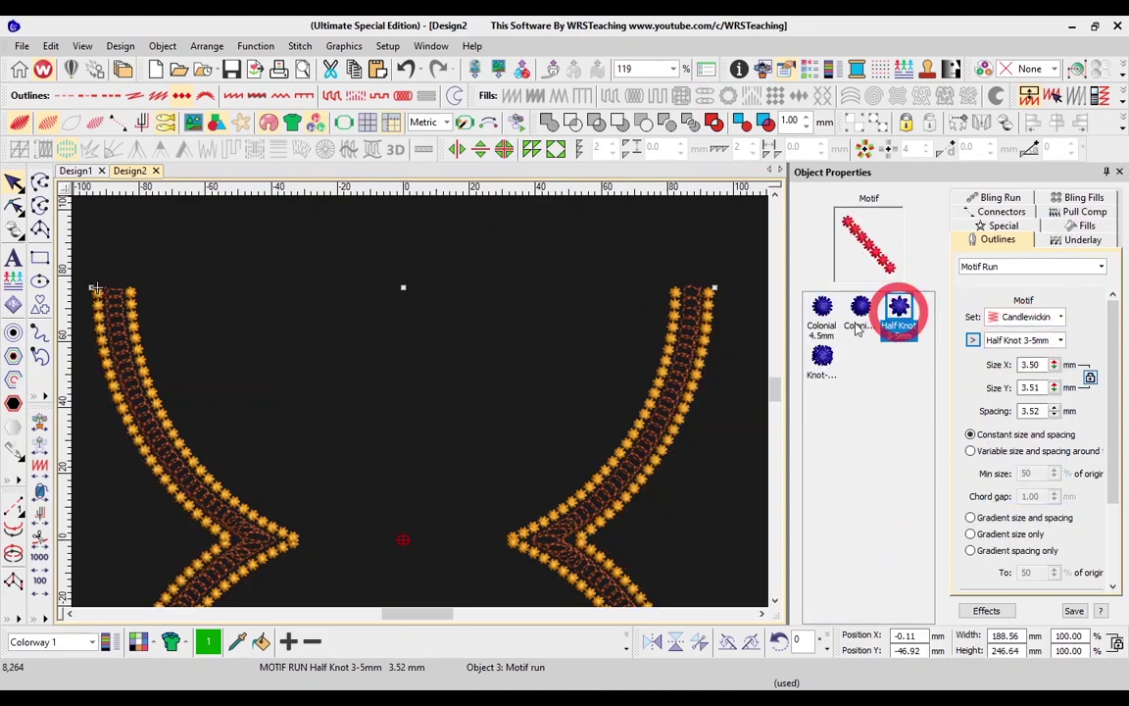
pyautogui.click(651, 232)
pyautogui.scroll(-1, 700, 395)
pyautogui.scroll(2, 589, 446)
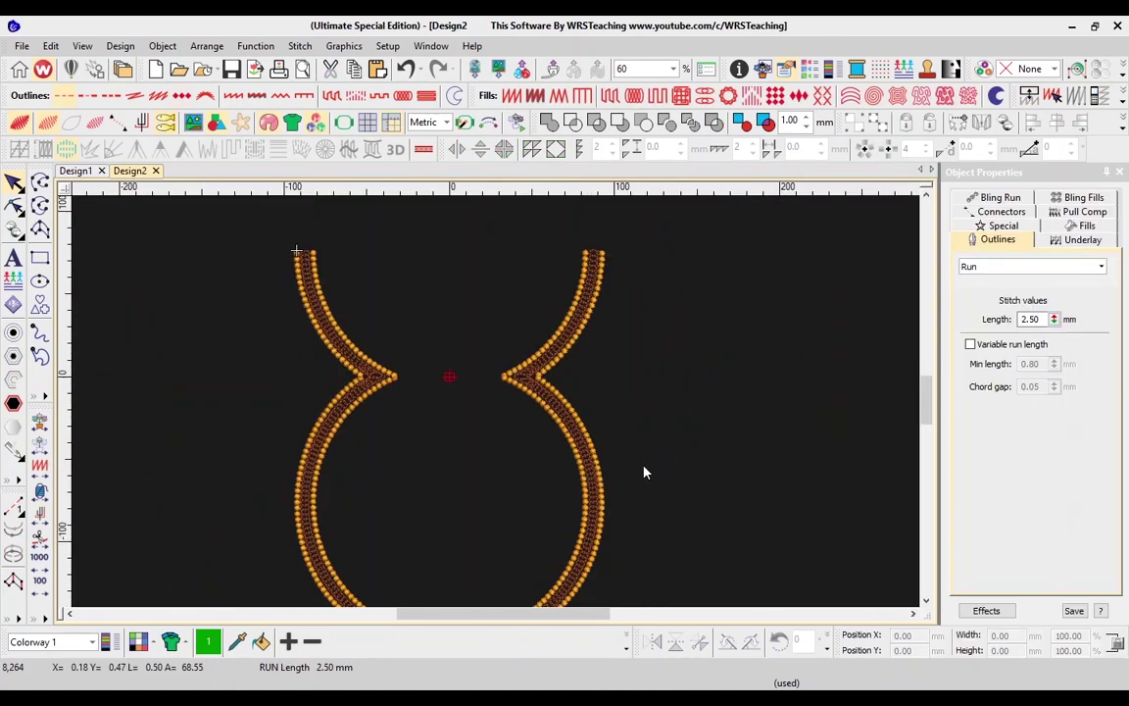
# - Select the middle coil outline, set its Column C width to 6 mm, and deselect it
pyautogui.click(681, 372)
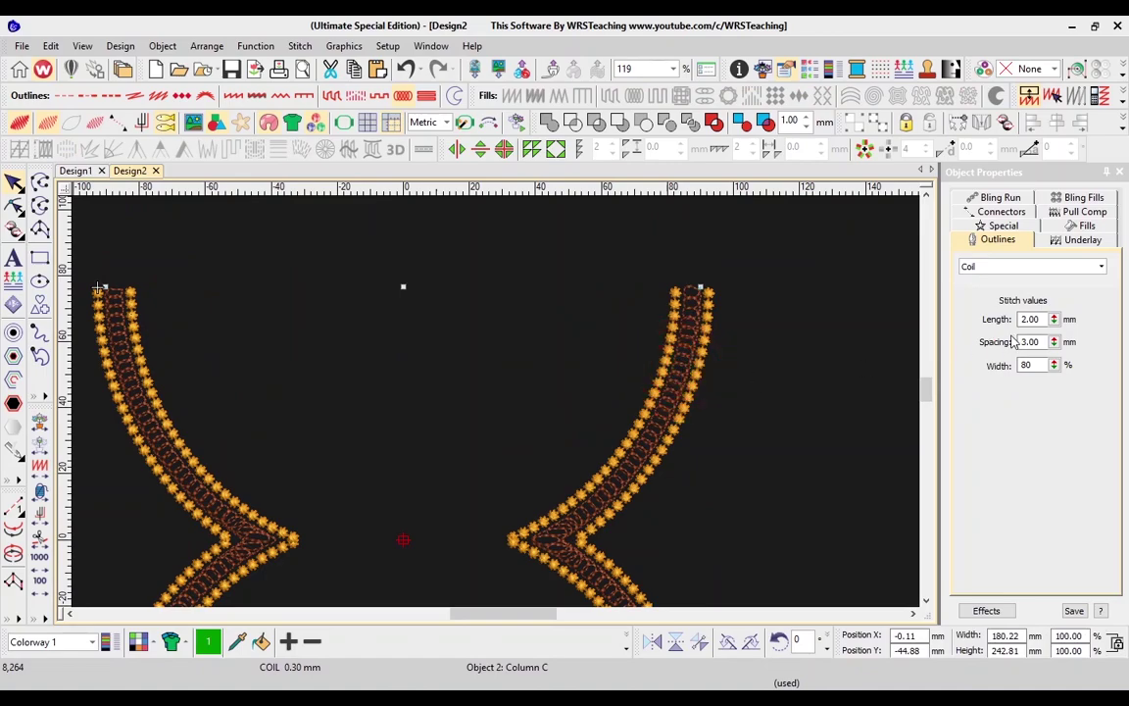
pyautogui.click(1070, 228)
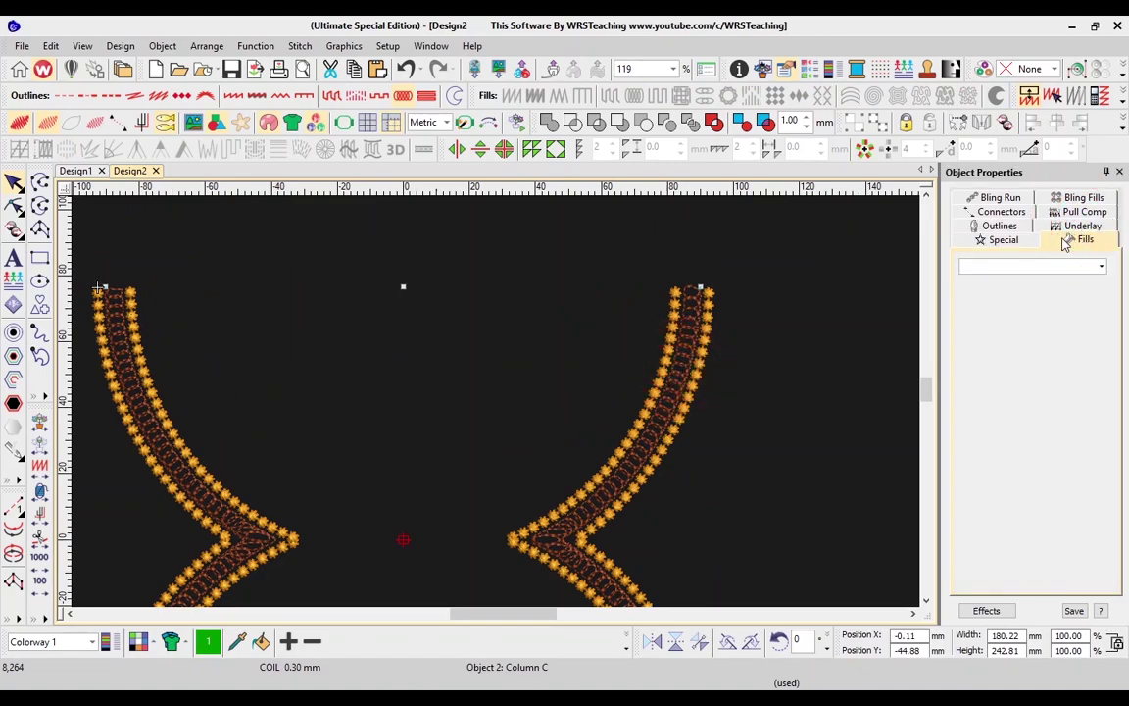
pyautogui.click(1002, 239)
pyautogui.write('6')
pyautogui.press('Return')
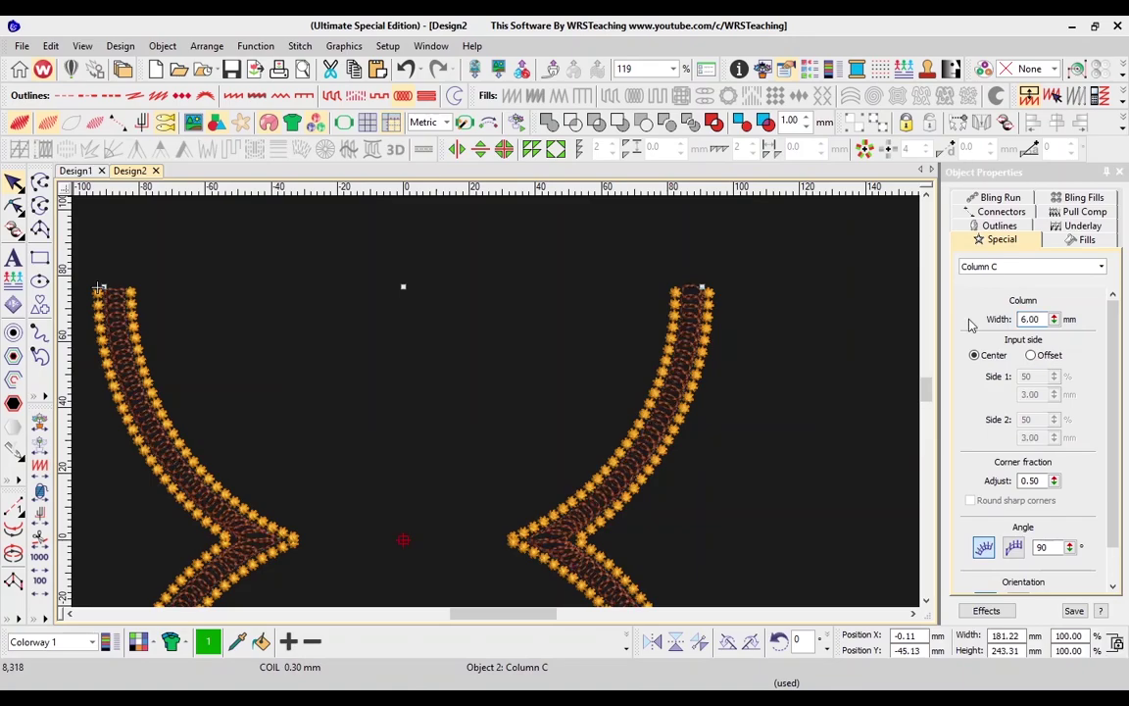
pyautogui.press('Escape')
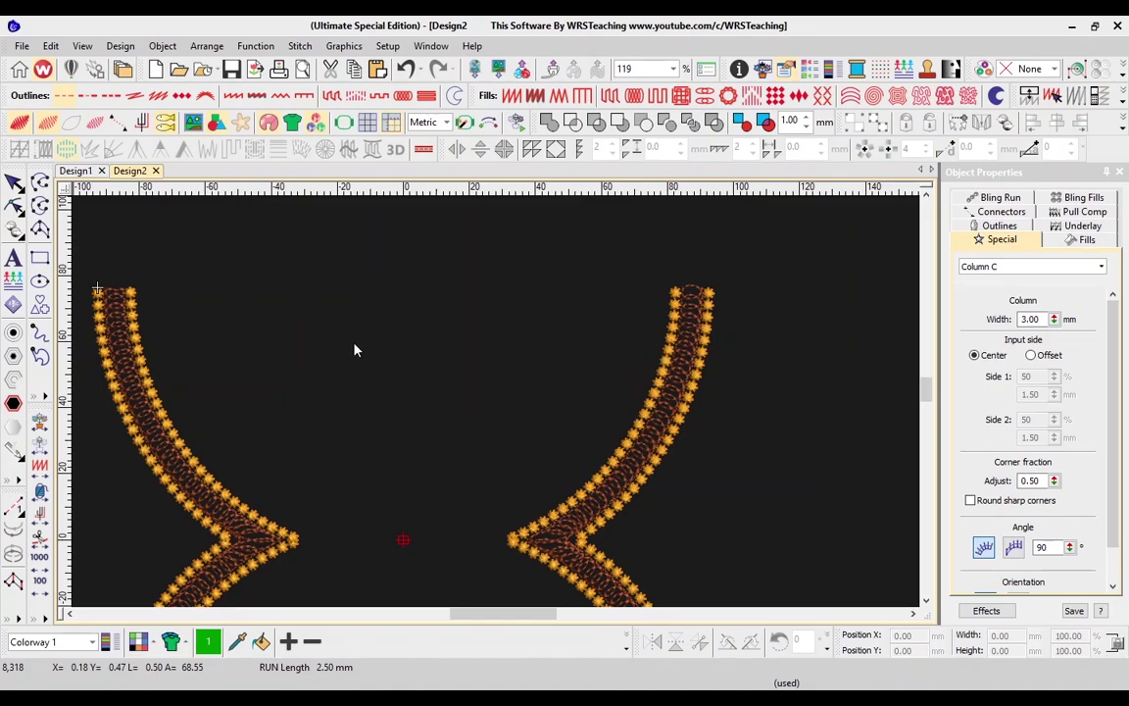
pyautogui.hscroll(-3, 343, 362)
pyautogui.scroll(2, 337, 365)
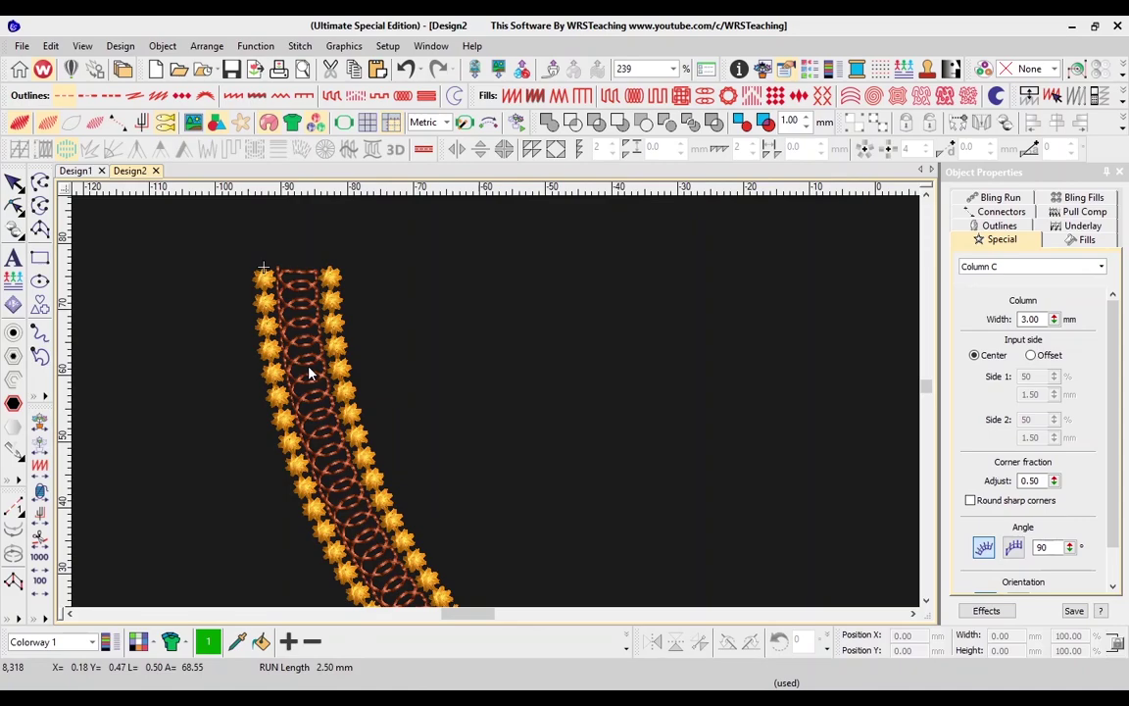
pyautogui.scroll(-8, 309, 373)
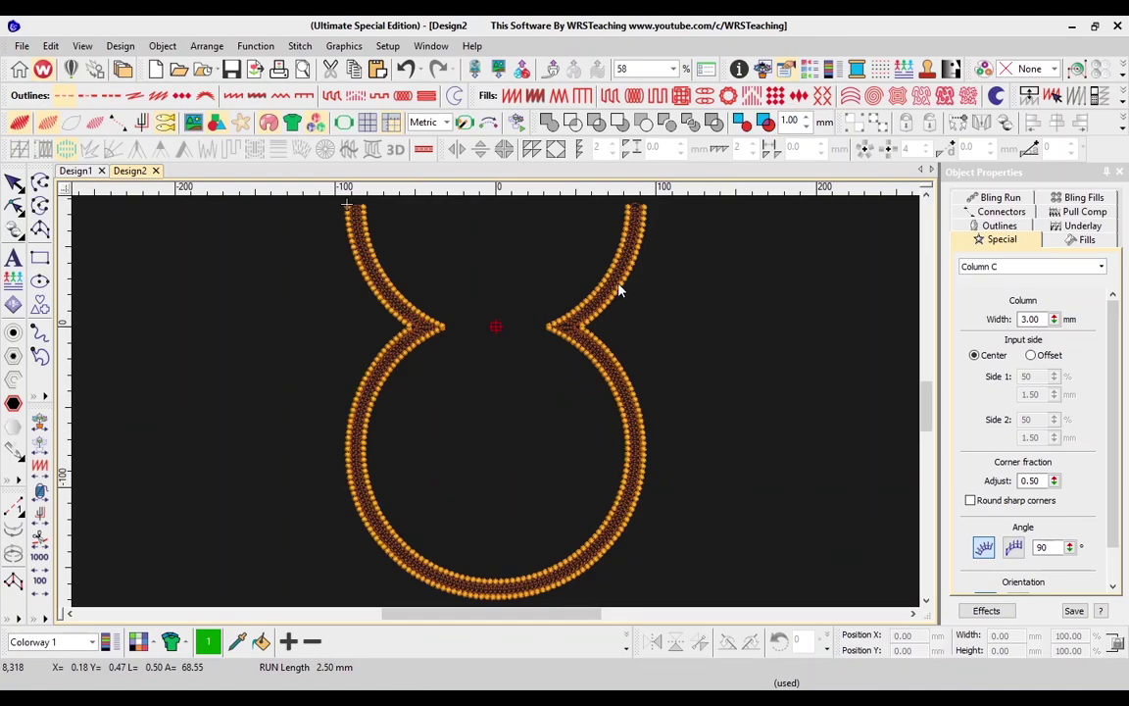
pyautogui.scroll(4, 618, 286)
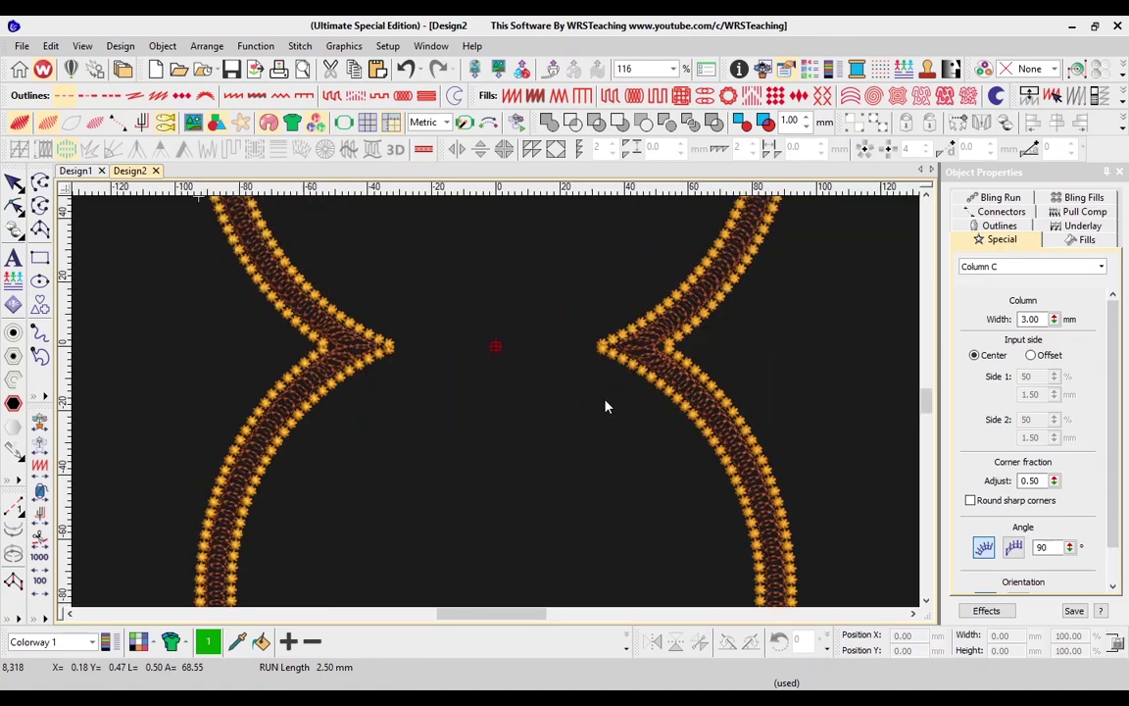
# - Try an open offset of the outer Half Knot motif run with 10 mm spacing on Side 1, and undo it
pyautogui.scroll(-2, 441, 380)
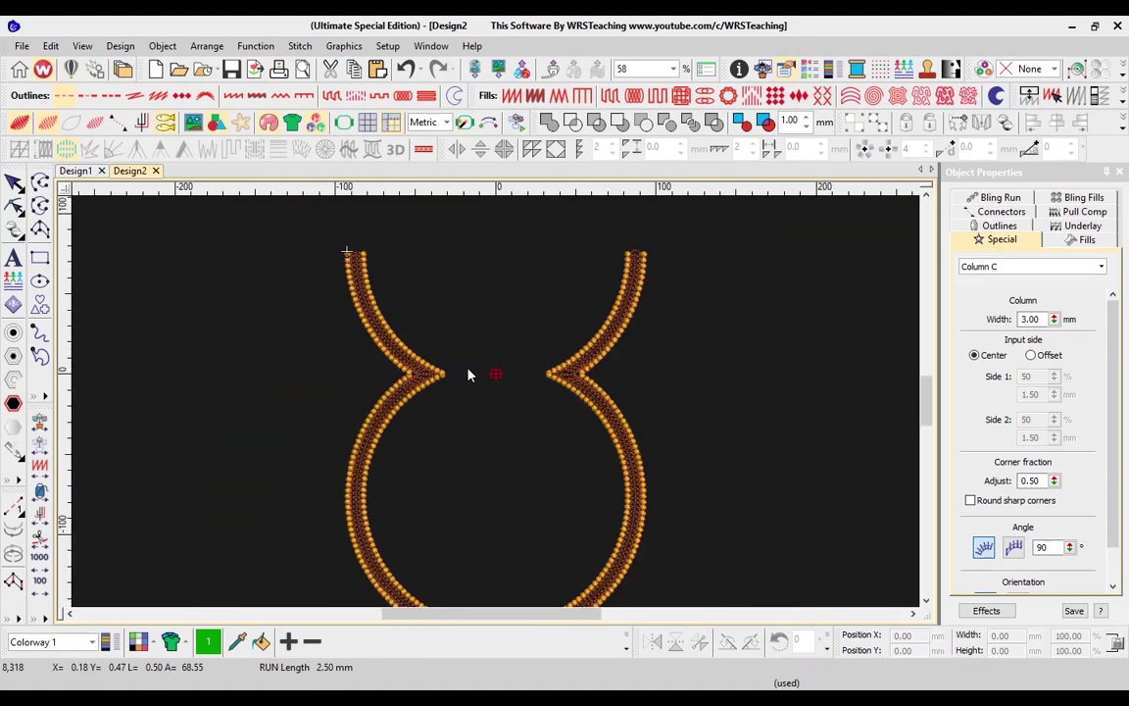
pyautogui.click(360, 327)
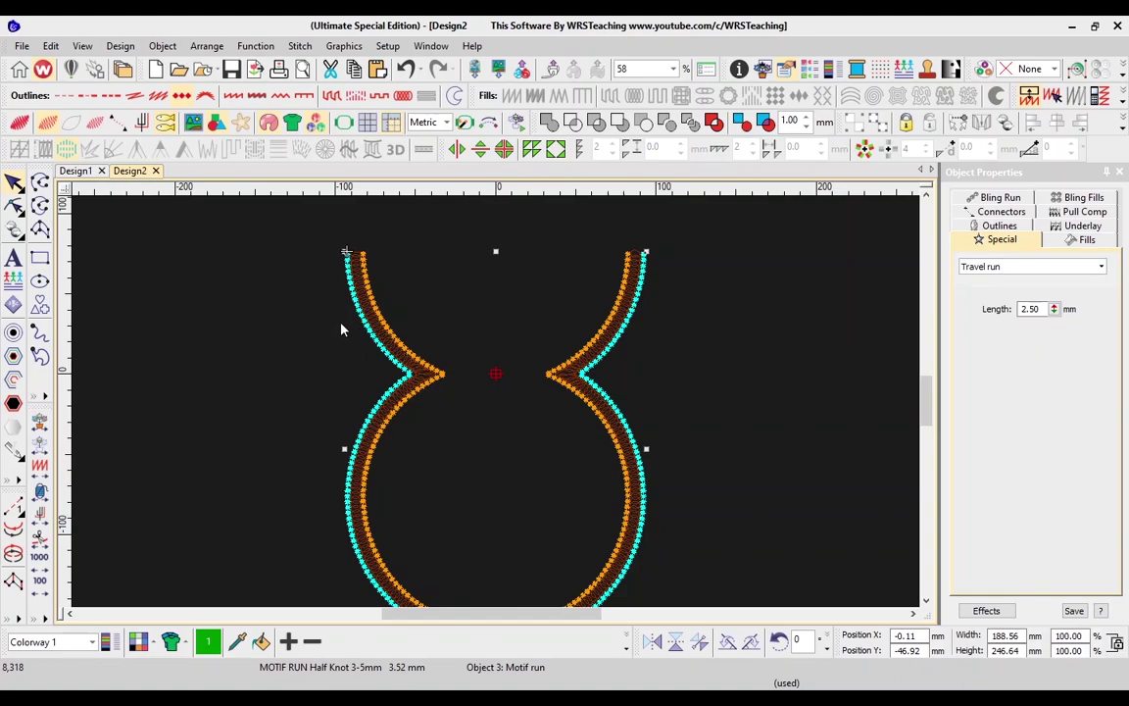
pyautogui.click(14, 379)
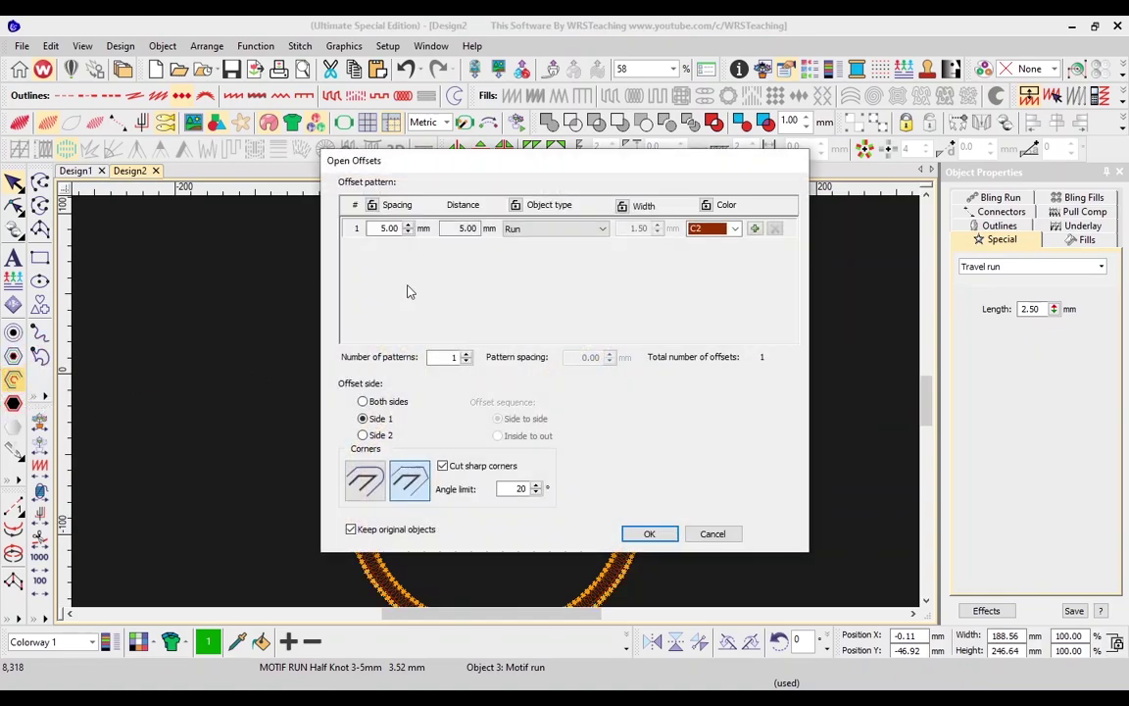
pyautogui.doubleClick(397, 228)
pyautogui.write('10')
pyautogui.click(668, 539)
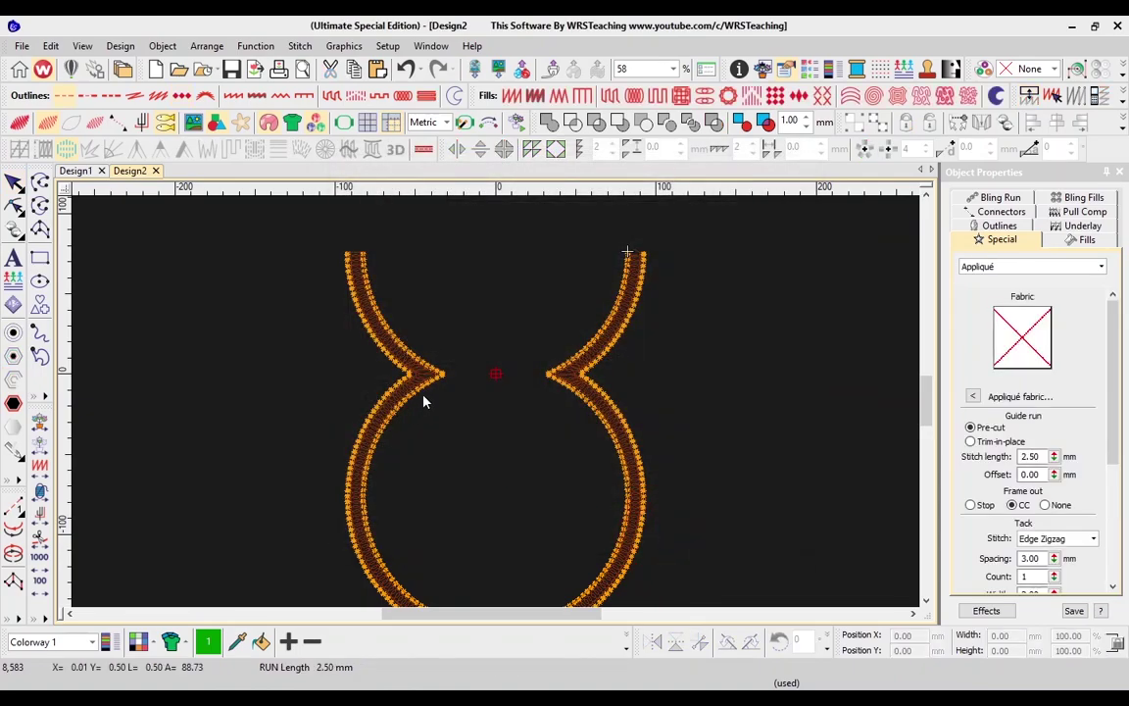
pyautogui.scroll(4, 424, 401)
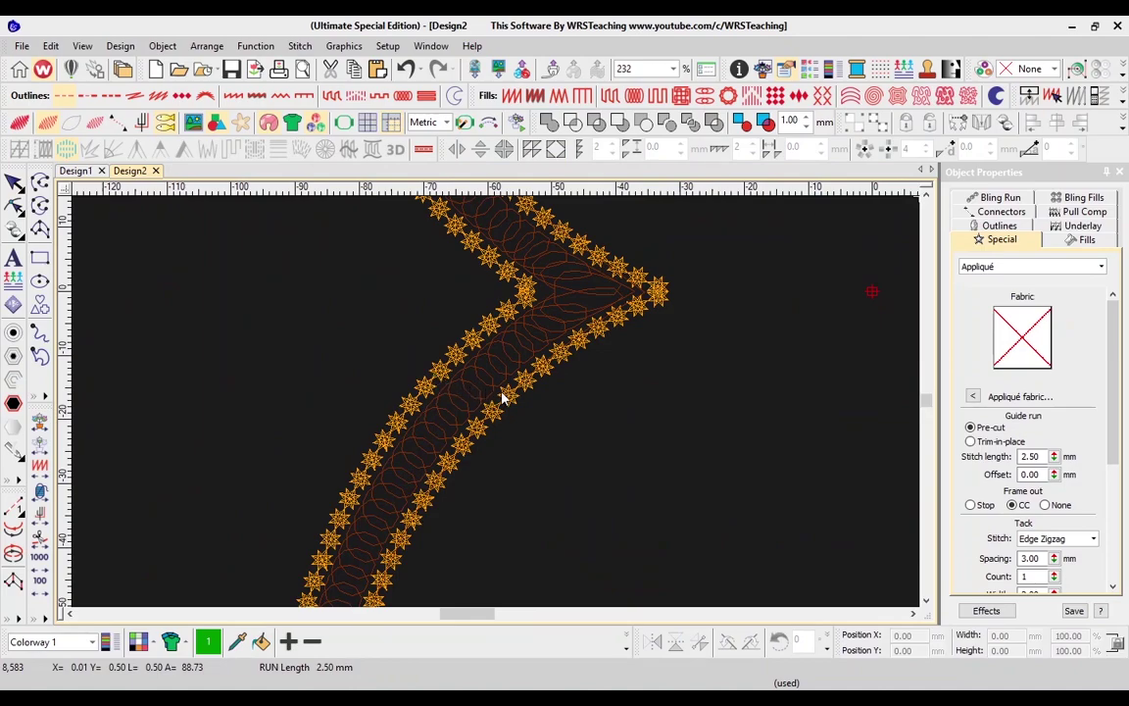
pyautogui.scroll(2, 622, 312)
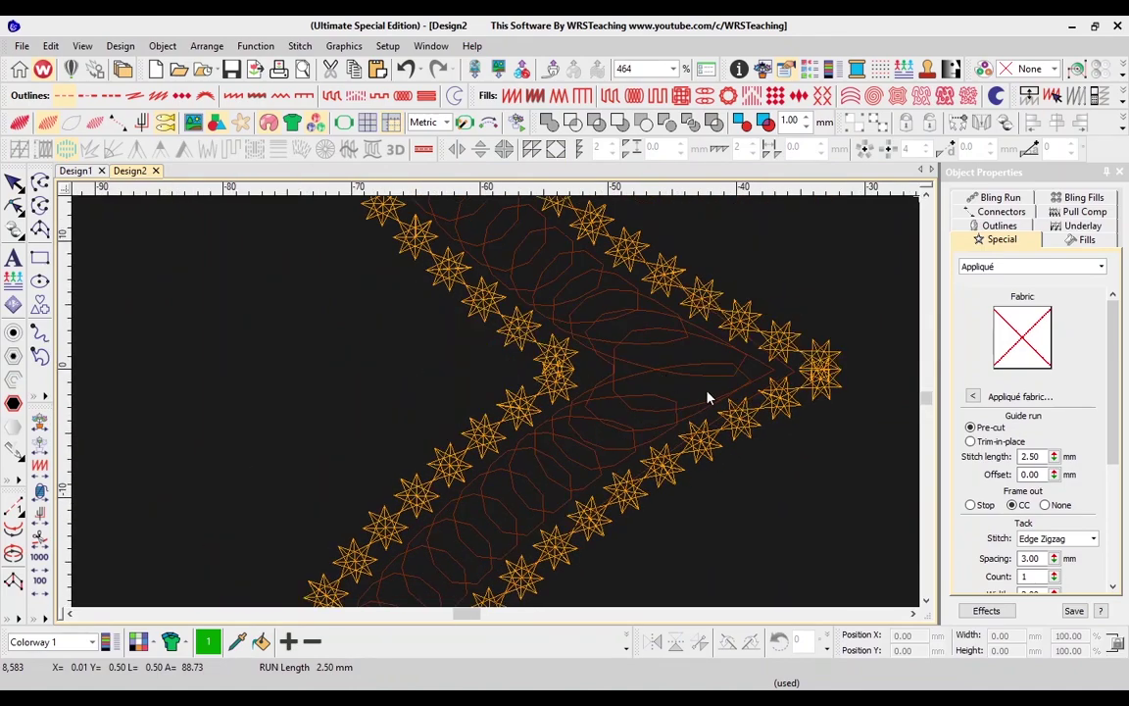
pyautogui.moveTo(754, 397); pyautogui.dragTo(786, 434)
pyautogui.hotkey('ctrl', 'z')
pyautogui.hotkey('ctrl', 'z')
# - Create a single open offset of the outer Half Knot motif run with 10 mm spacing on Side 2
pyautogui.click(517, 333)
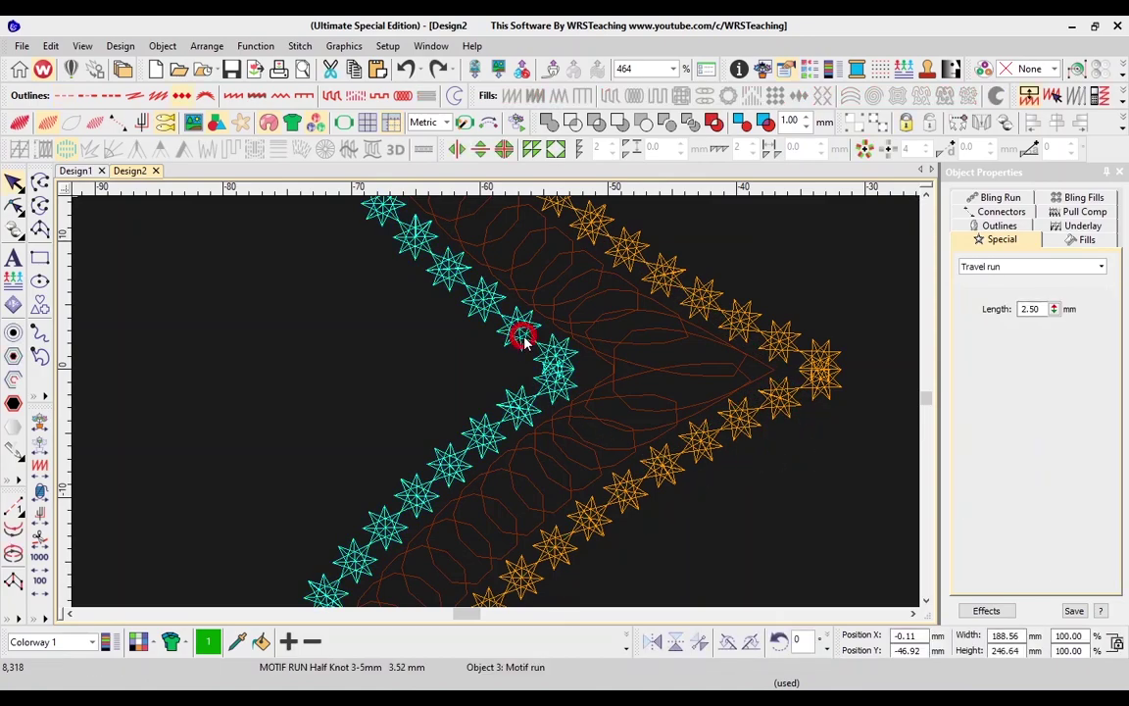
pyautogui.click(13, 381)
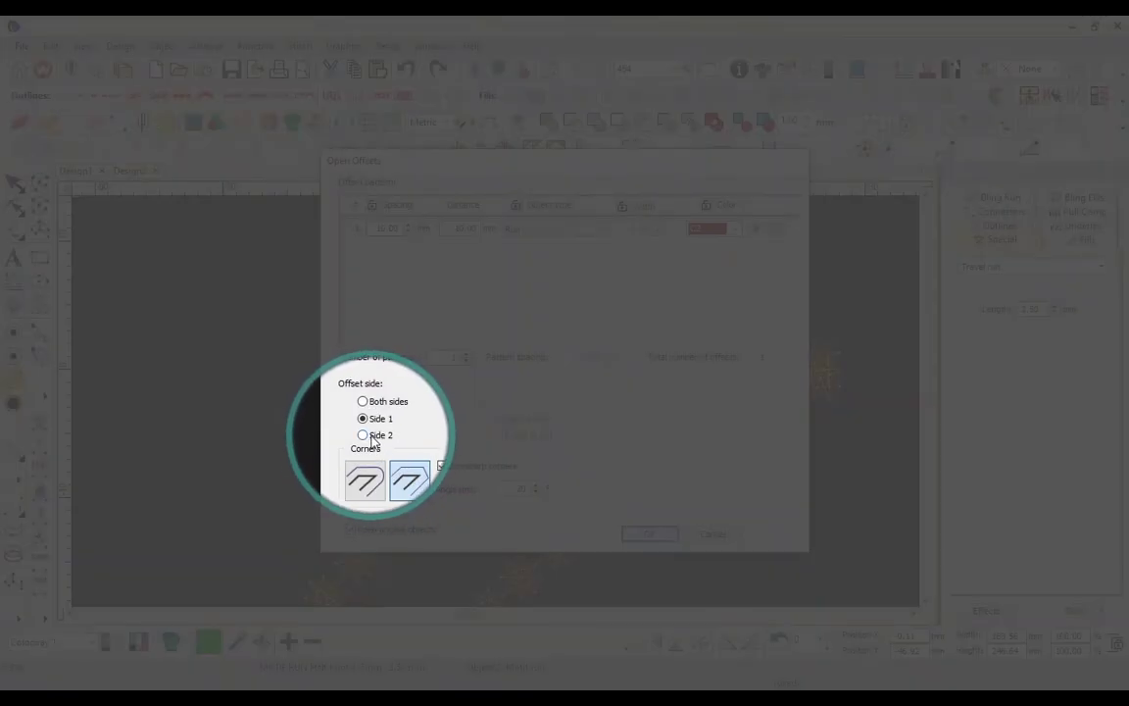
pyautogui.click(375, 437)
pyautogui.click(651, 534)
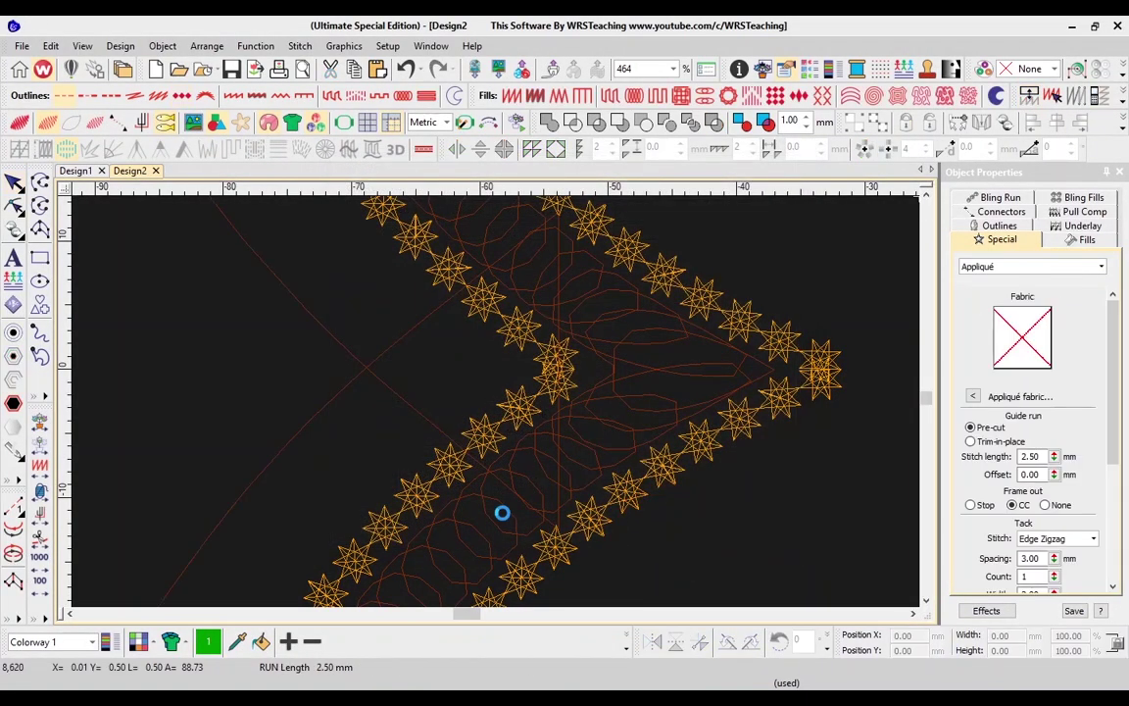
# - Display only the new offset outline and place a horizontal guide line through the crossing at its left notch
pyautogui.scroll(3, 502, 513)
pyautogui.scroll(-2, 536, 419)
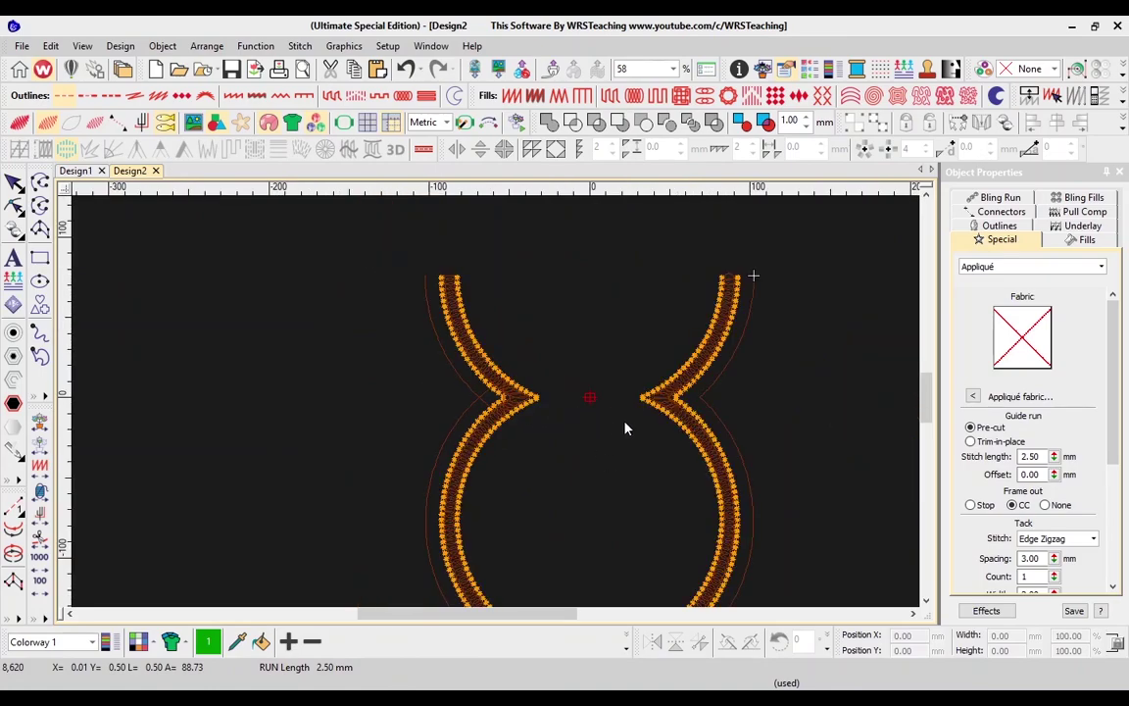
pyautogui.scroll(1, 631, 425)
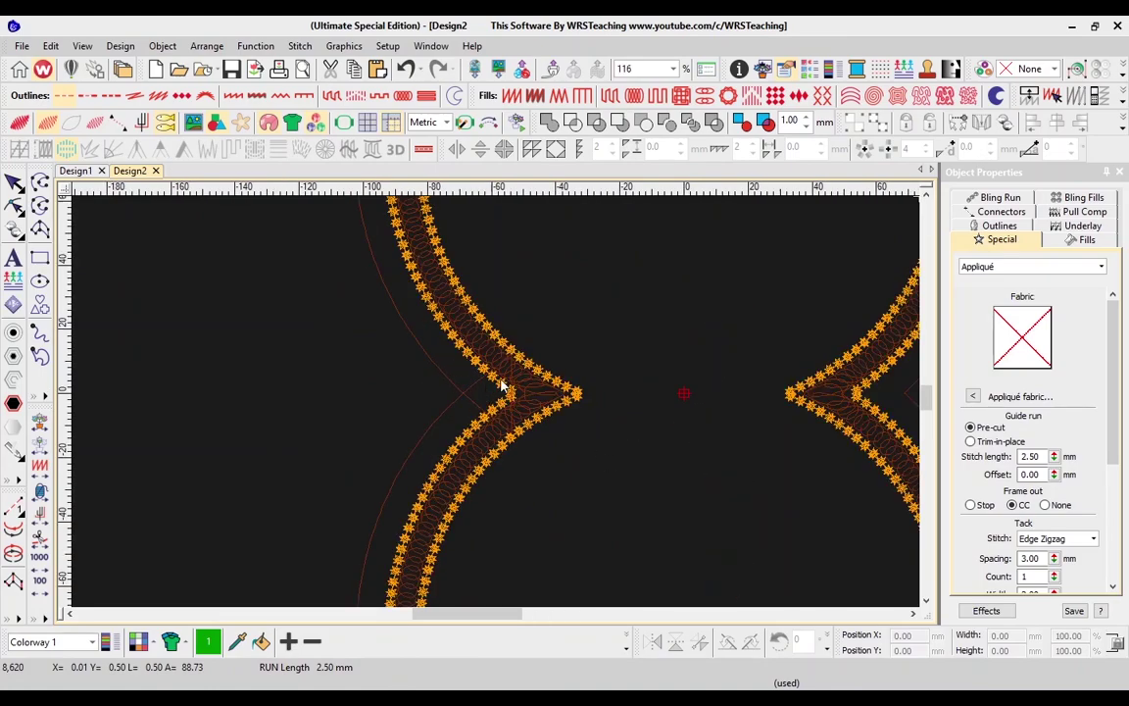
pyautogui.hscroll(1, 468, 383)
pyautogui.click(382, 388)
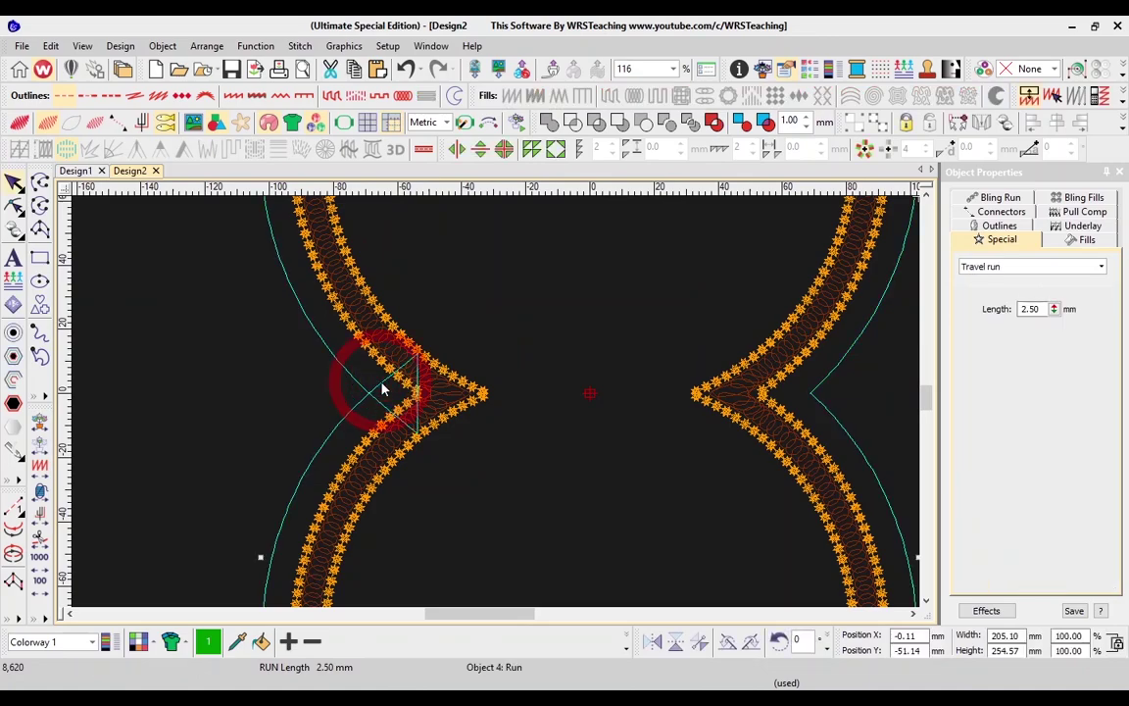
pyautogui.hotkey('shift', 's')
pyautogui.click(781, 411)
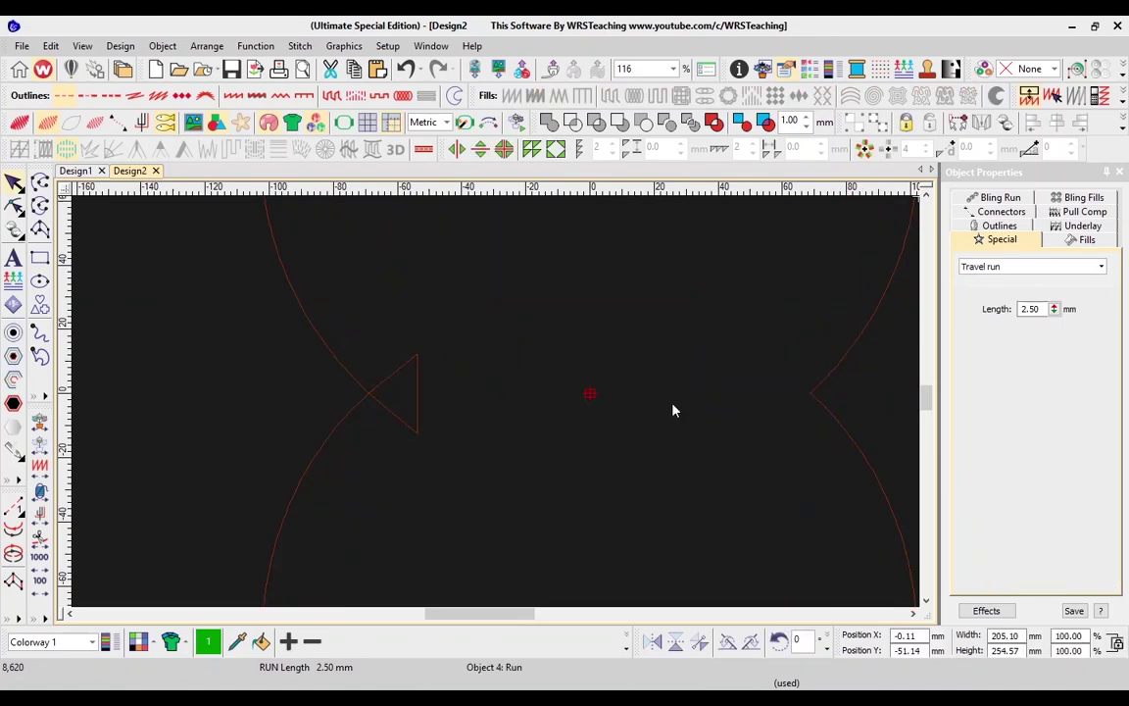
pyautogui.click(360, 402)
pyautogui.click(71, 394)
# - Reshape the offset outline by adding a corner point where its lines cross on the guide at the left notch
pyautogui.scroll(2, 440, 364)
pyautogui.hscroll(-3, 440, 368)
pyautogui.press('h')
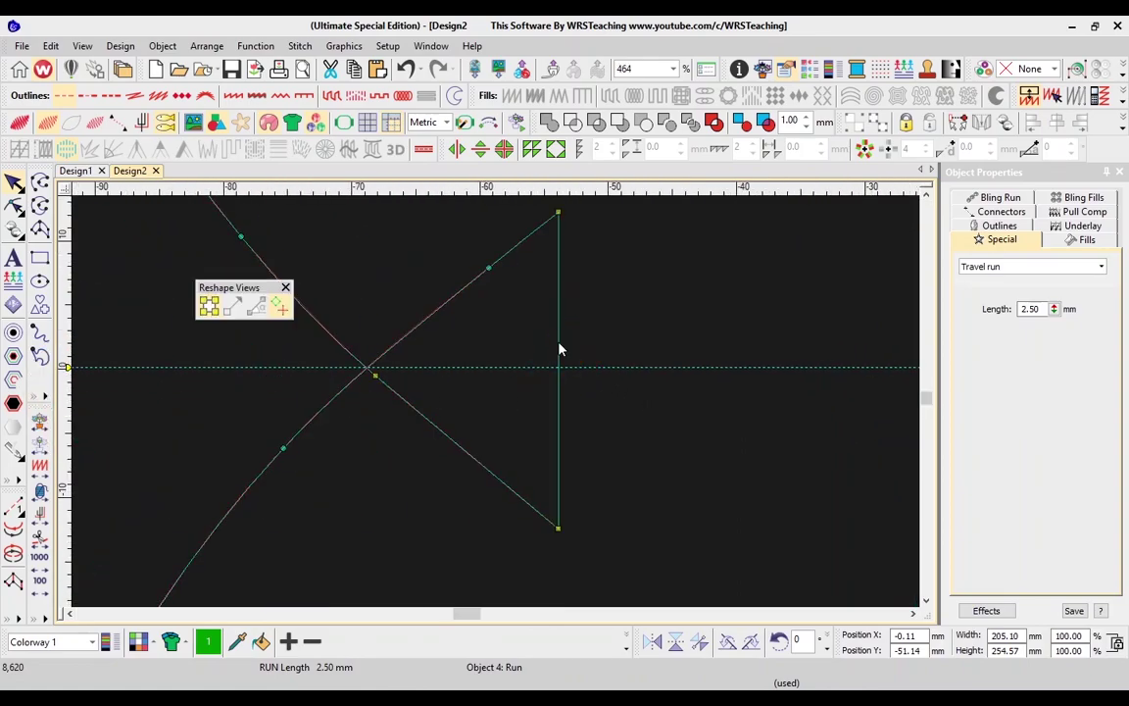
pyautogui.scroll(2, 355, 374)
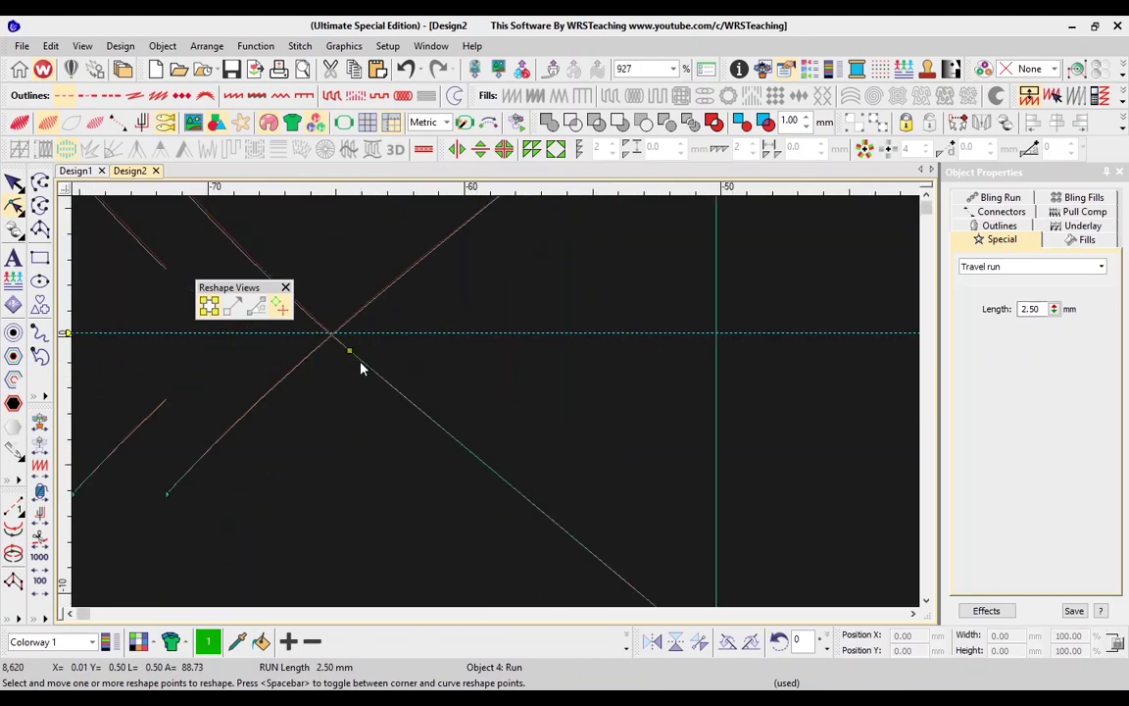
pyautogui.scroll(3, 357, 531)
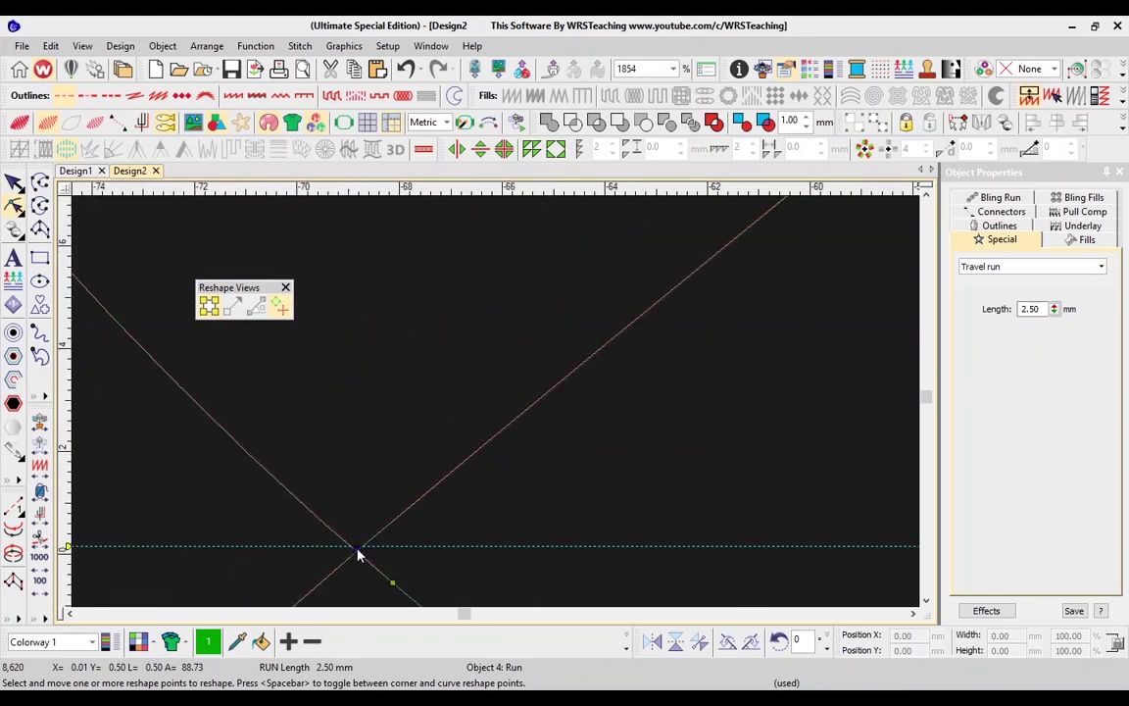
pyautogui.scroll(-2, 338, 559)
pyautogui.scroll(2, 454, 462)
pyautogui.click(368, 563)
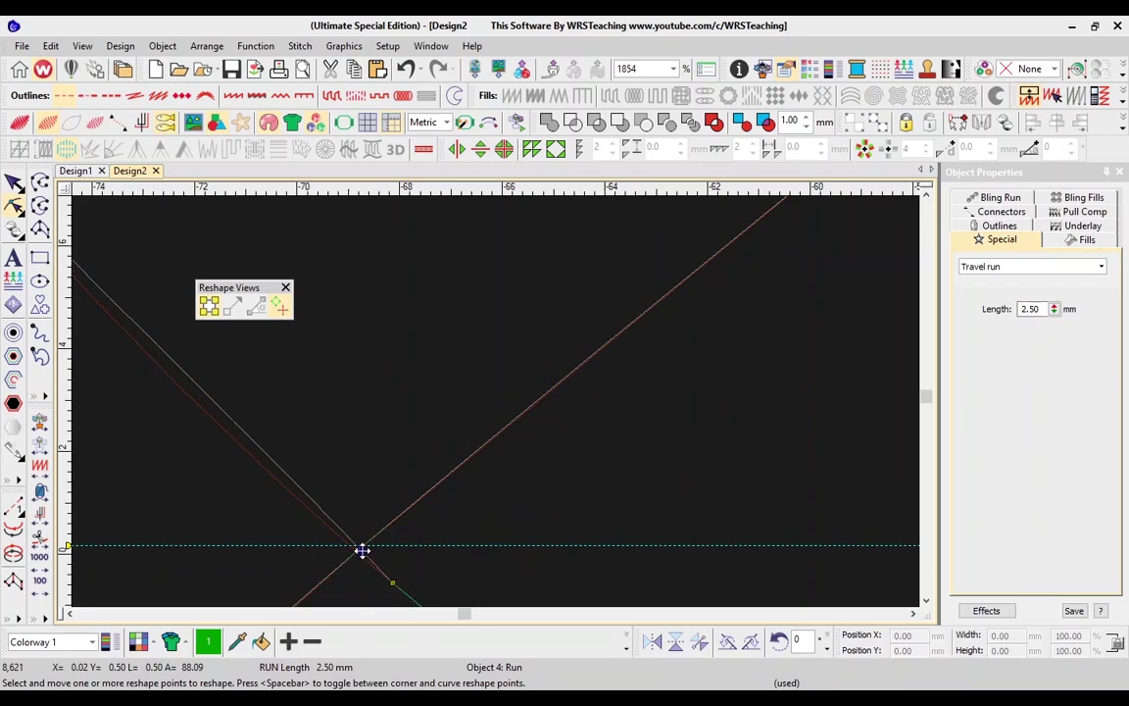
pyautogui.scroll(-3, 537, 569)
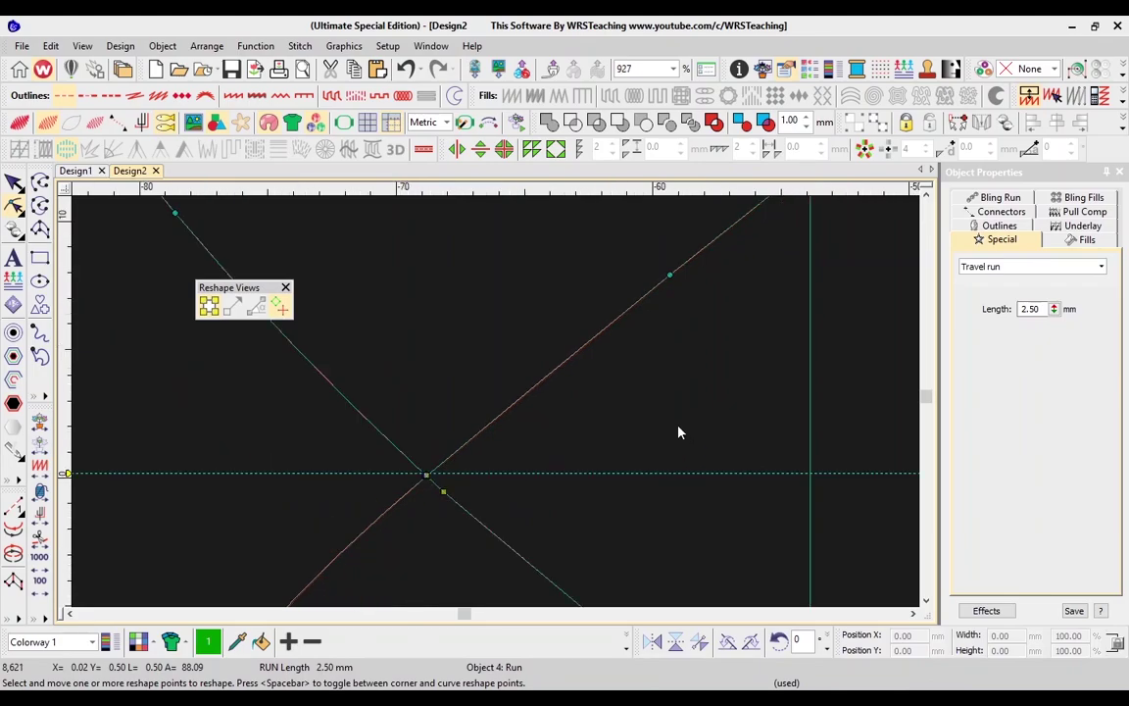
# - Delete the leftover points of the triangular loop at the left notch and show all objects again
pyautogui.moveTo(484, 543); pyautogui.dragTo(482, 538)
pyautogui.press('Delete')
pyautogui.click(484, 426)
pyautogui.press('Delete')
pyautogui.press('Return')
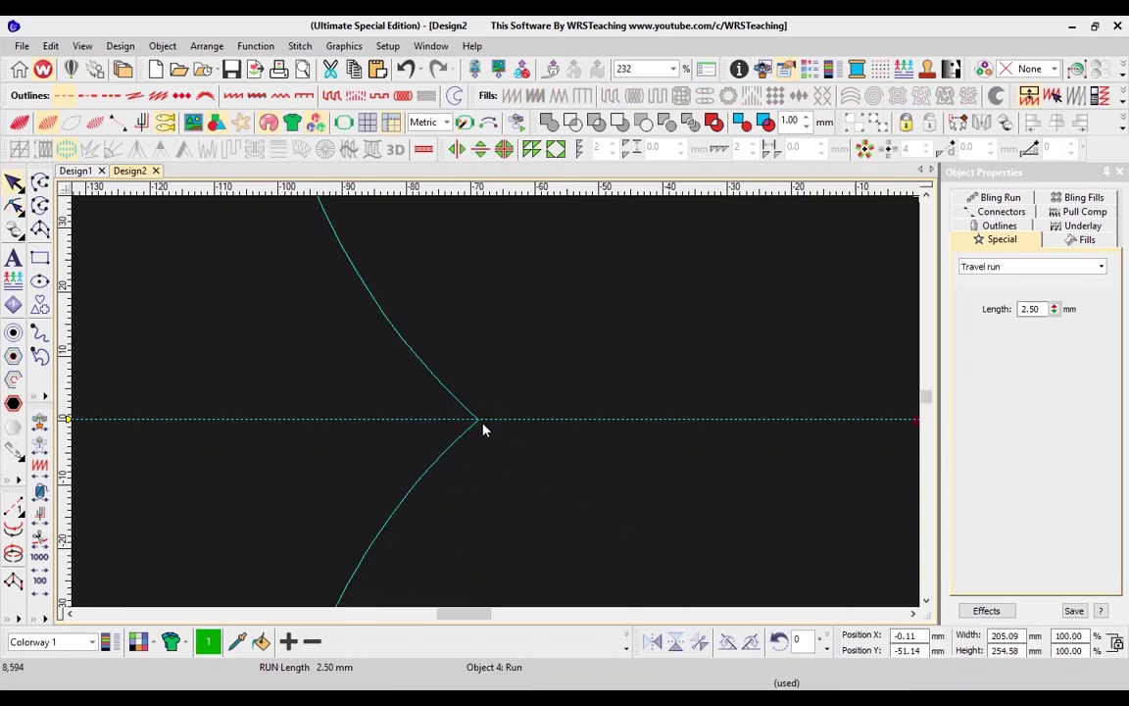
pyautogui.press('h')
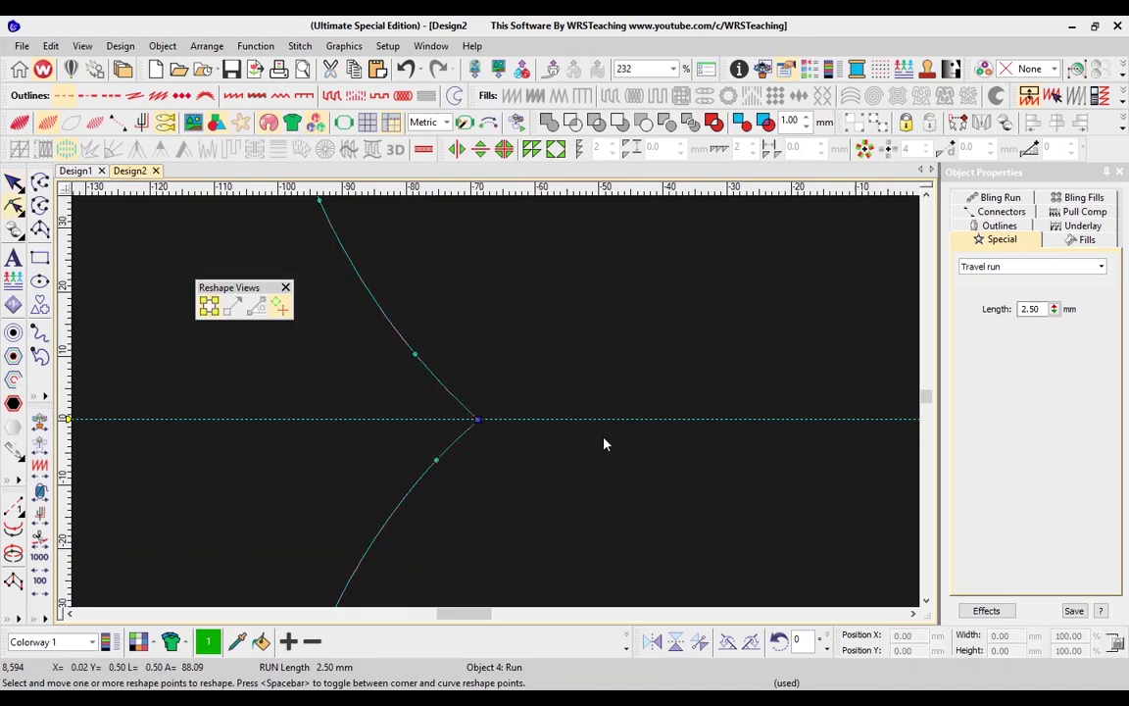
pyautogui.press('Escape')
pyautogui.press('0')
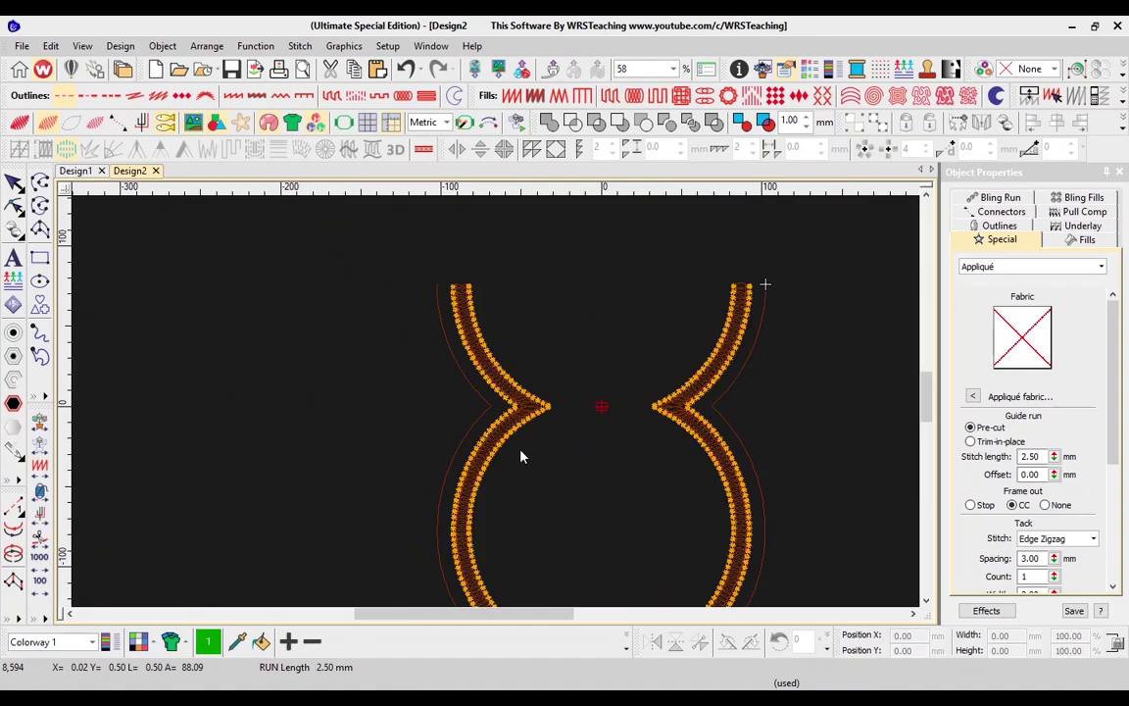
# - Convert the offset outline to a Motif Run using the Flora4 motif from the Blackwork set
pyautogui.click(490, 418)
pyautogui.click(492, 406)
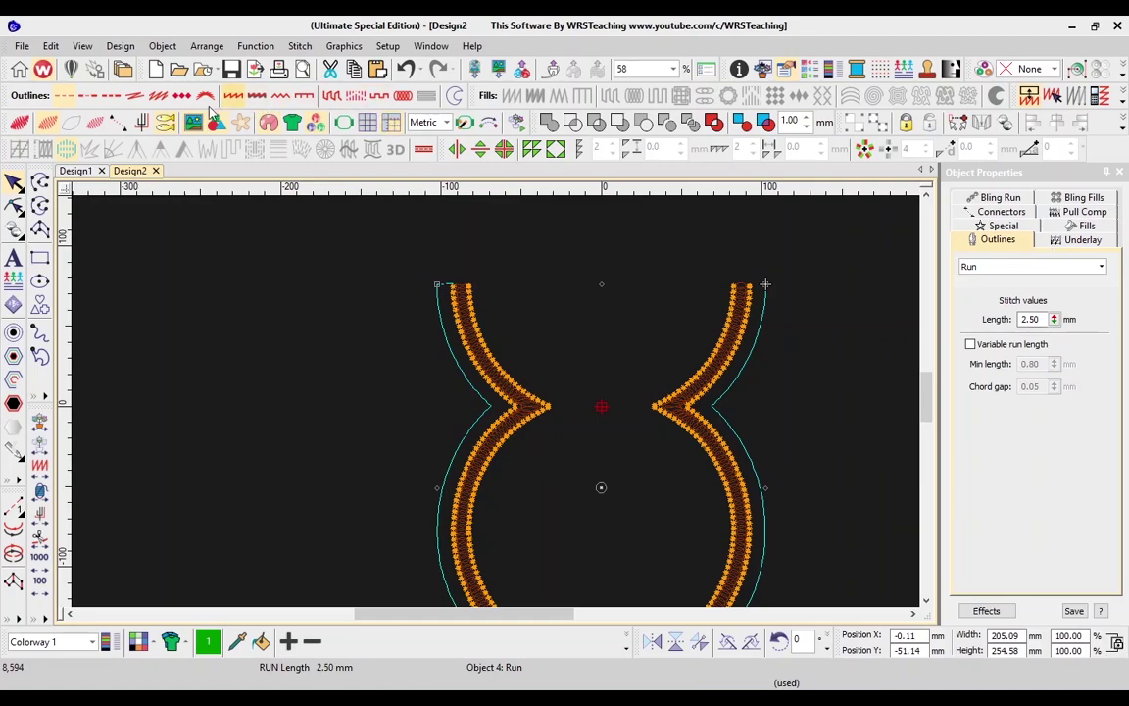
pyautogui.click(161, 94)
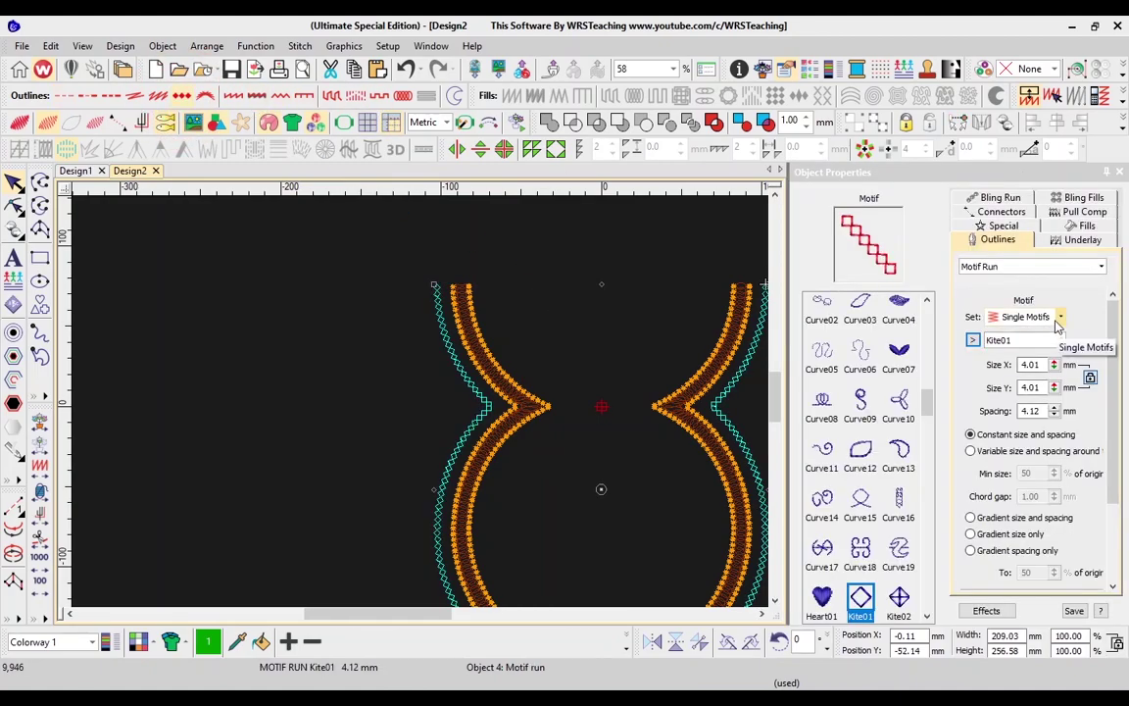
pyautogui.click(1059, 317)
pyautogui.click(1055, 338)
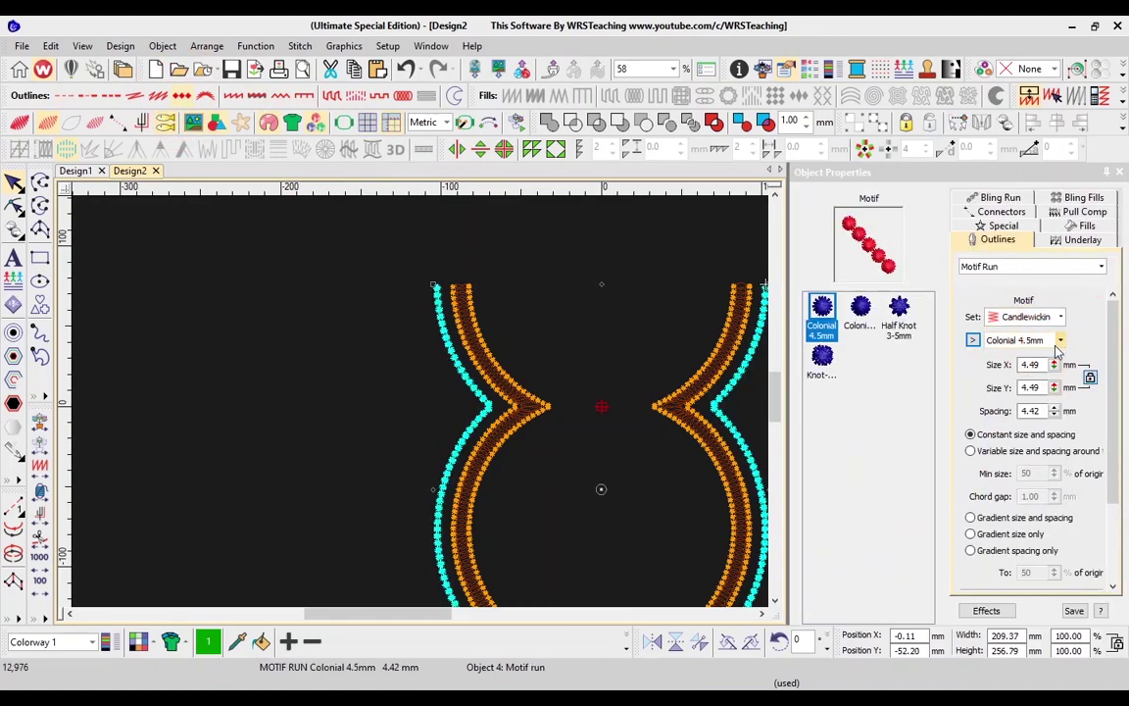
pyautogui.click(1059, 316)
pyautogui.click(1019, 358)
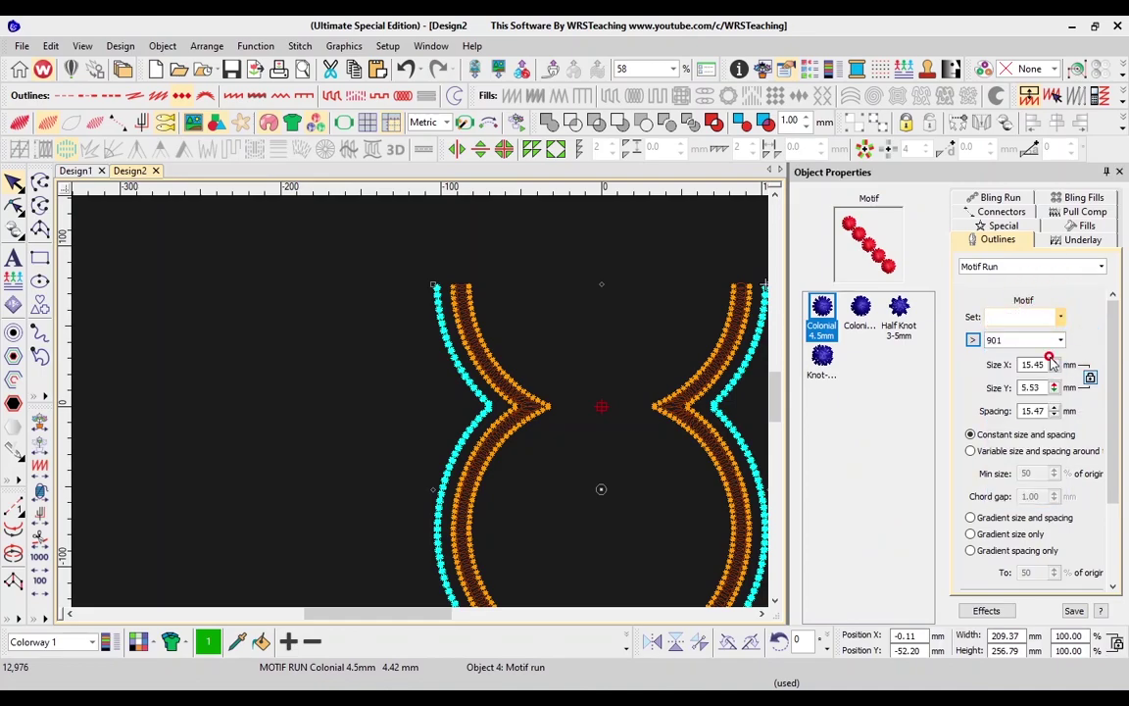
pyautogui.click(1059, 317)
pyautogui.click(1020, 329)
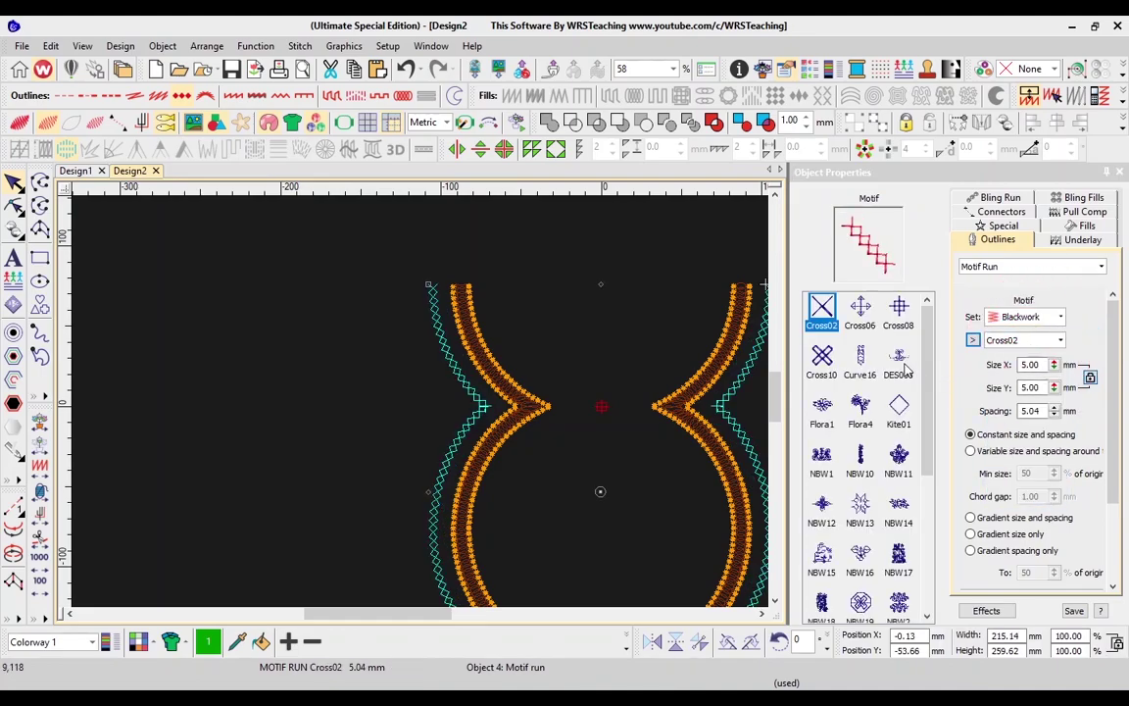
pyautogui.click(860, 410)
pyautogui.hscroll(3, 643, 403)
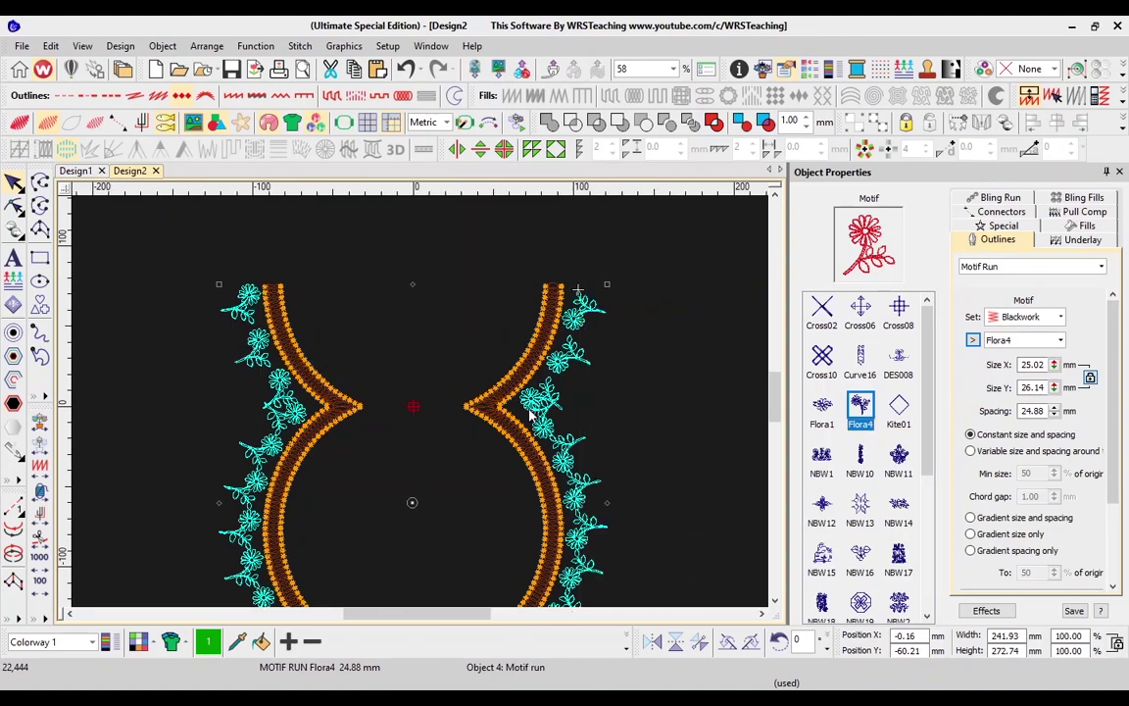
# - Reverse the curves of the Flora4 motif run around the neckline border
pyautogui.scroll(-2, 585, 396)
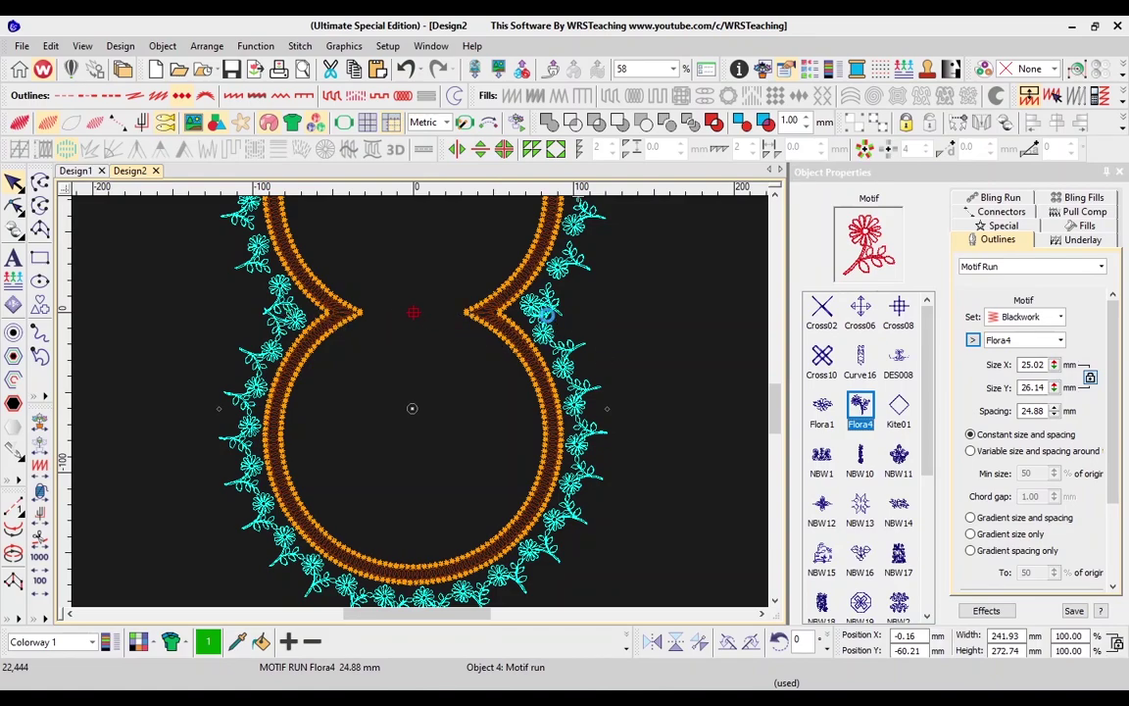
pyautogui.rightClick(548, 280)
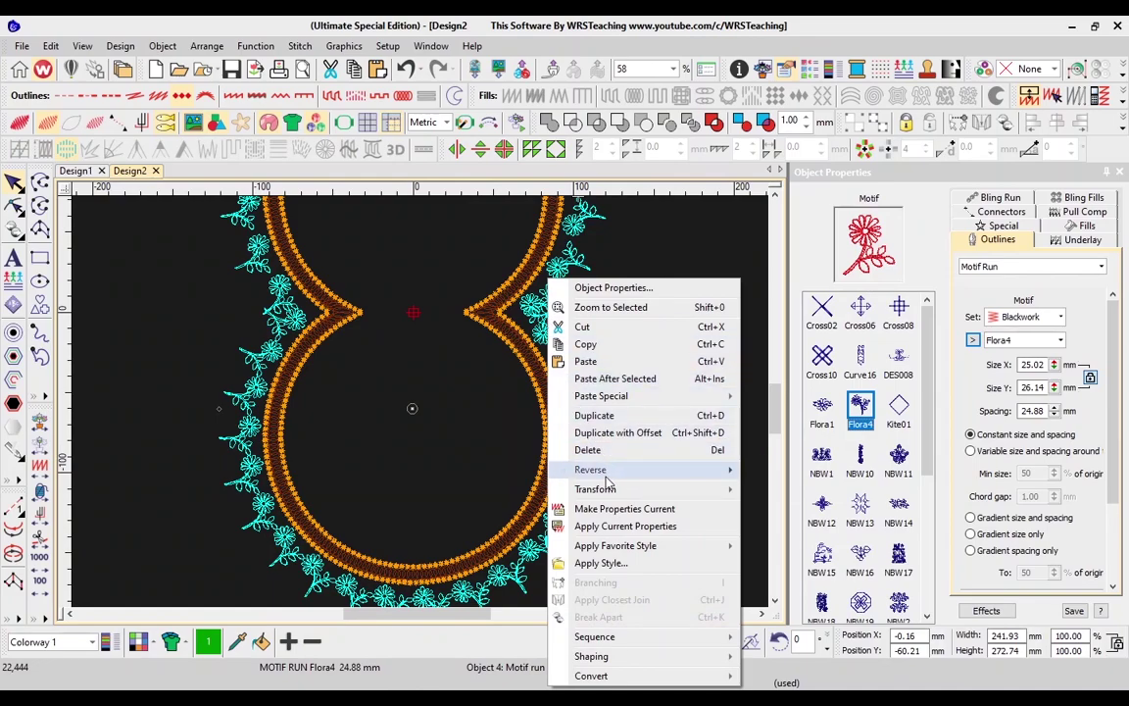
pyautogui.moveTo(671, 475)
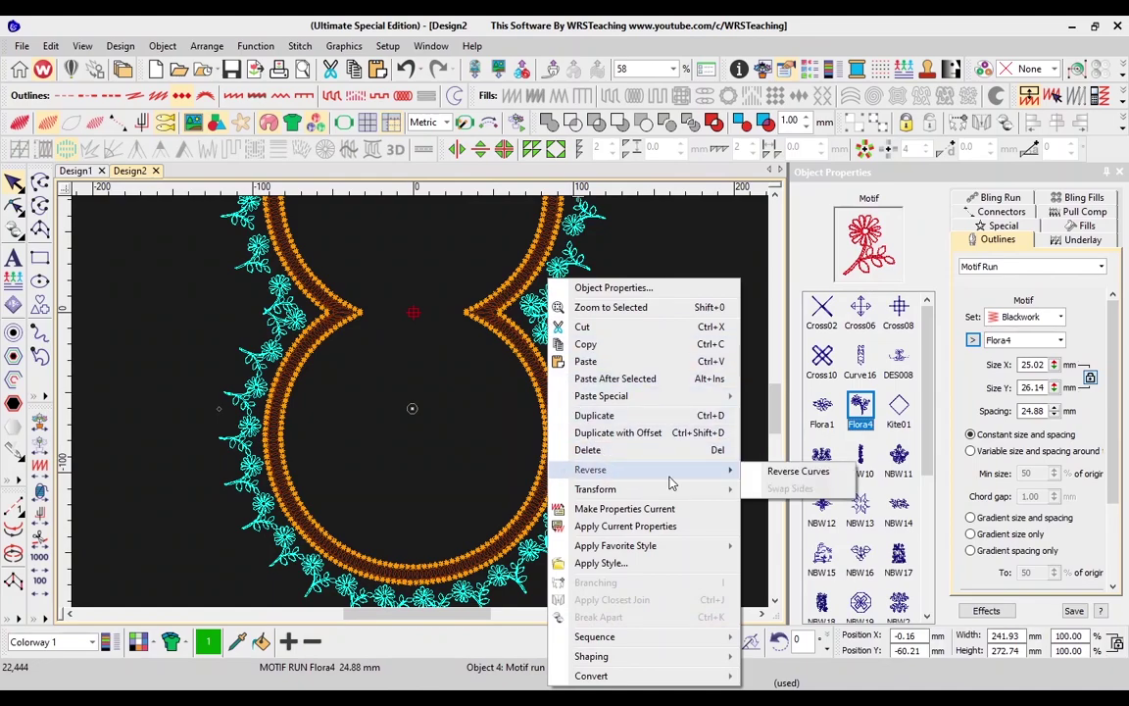
pyautogui.click(786, 472)
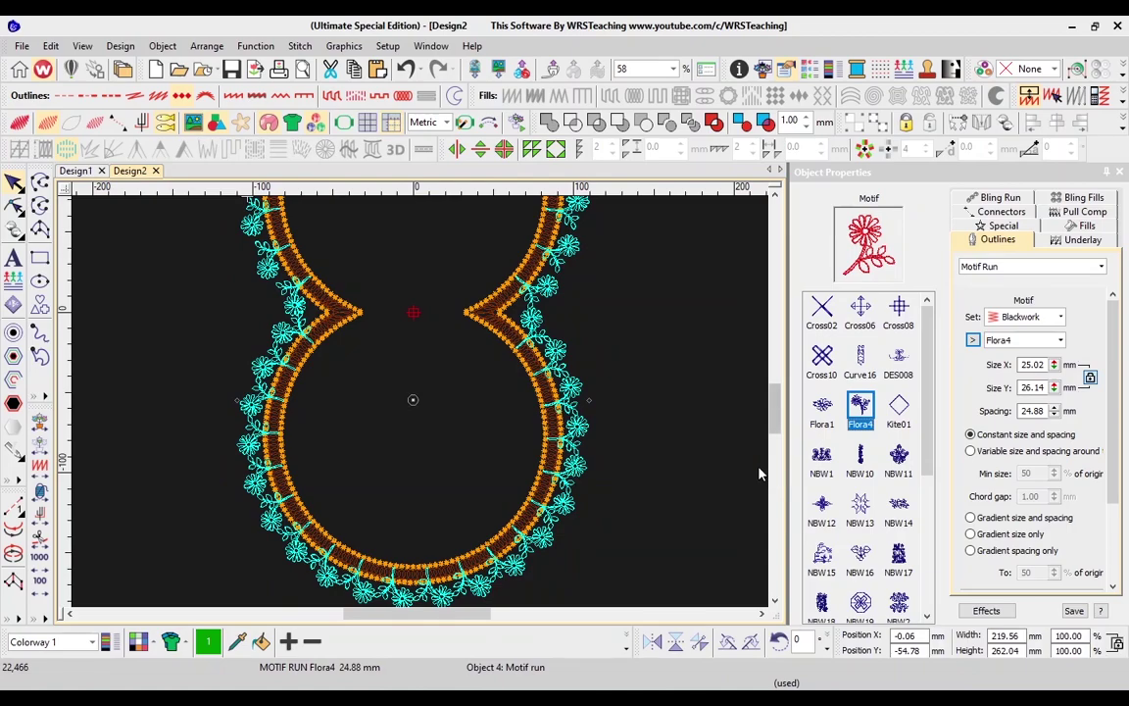
# - Check where the flower stems overlap the border around the left notch, and delete the Flora4 motif run
pyautogui.scroll(1, 316, 362)
pyautogui.hscroll(-3, 490, 406)
pyautogui.scroll(1, 538, 446)
pyautogui.scroll(1, 537, 448)
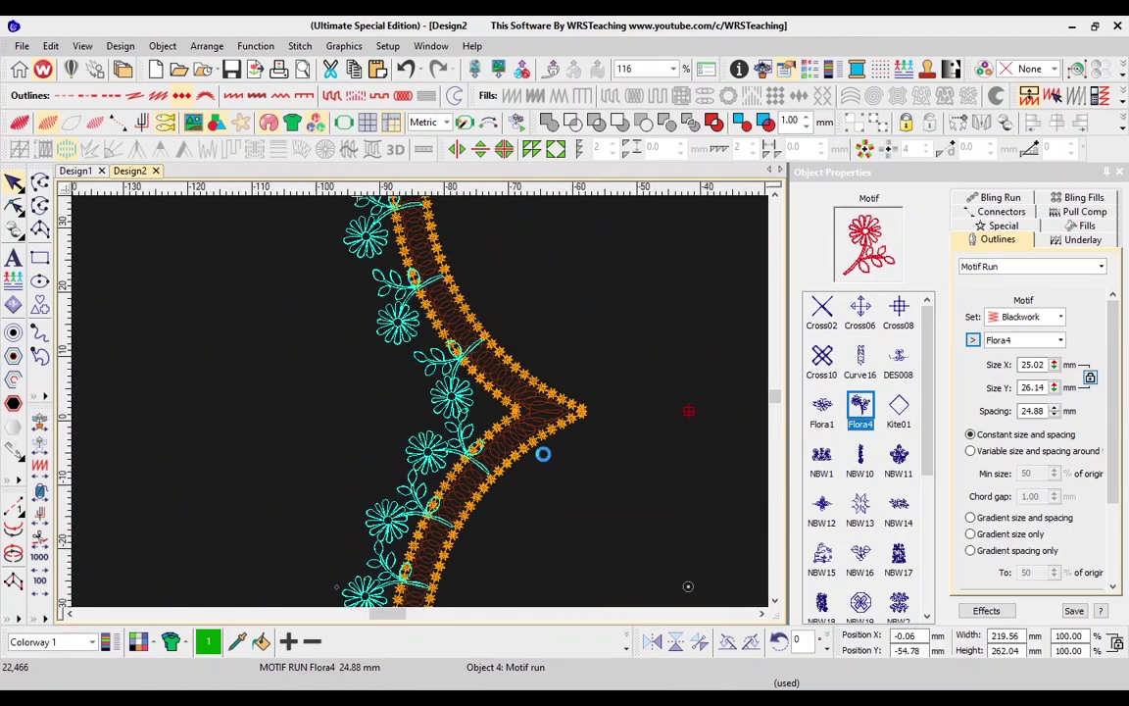
pyautogui.scroll(1, 542, 451)
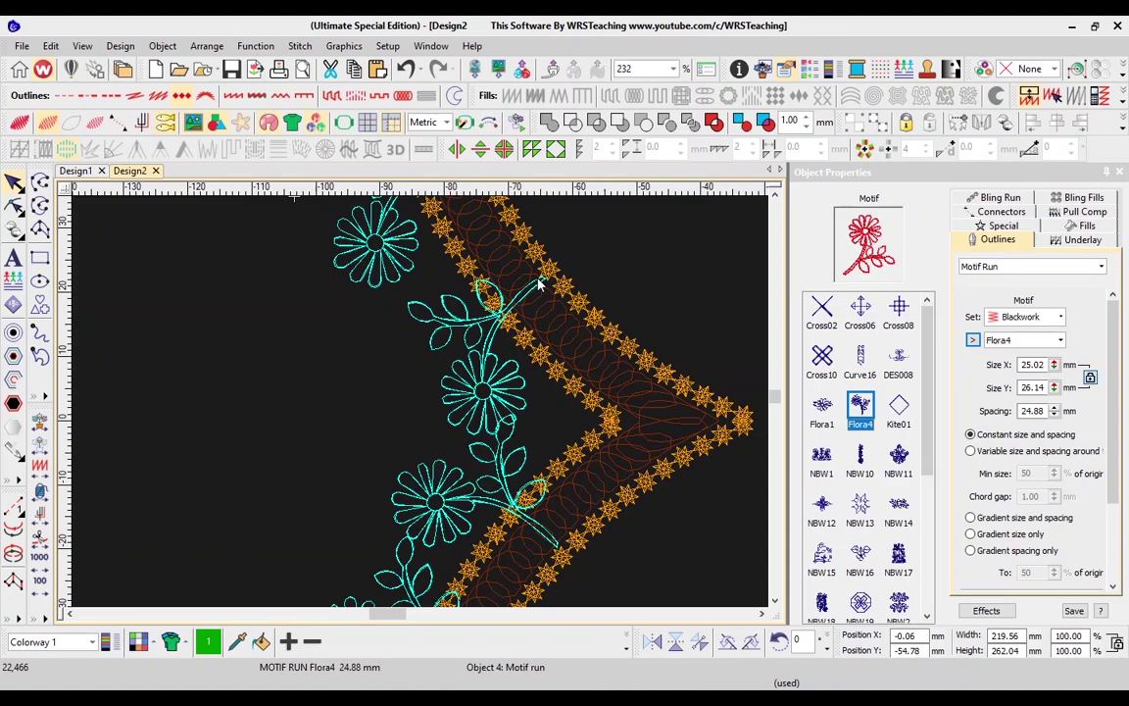
pyautogui.scroll(-2, 537, 279)
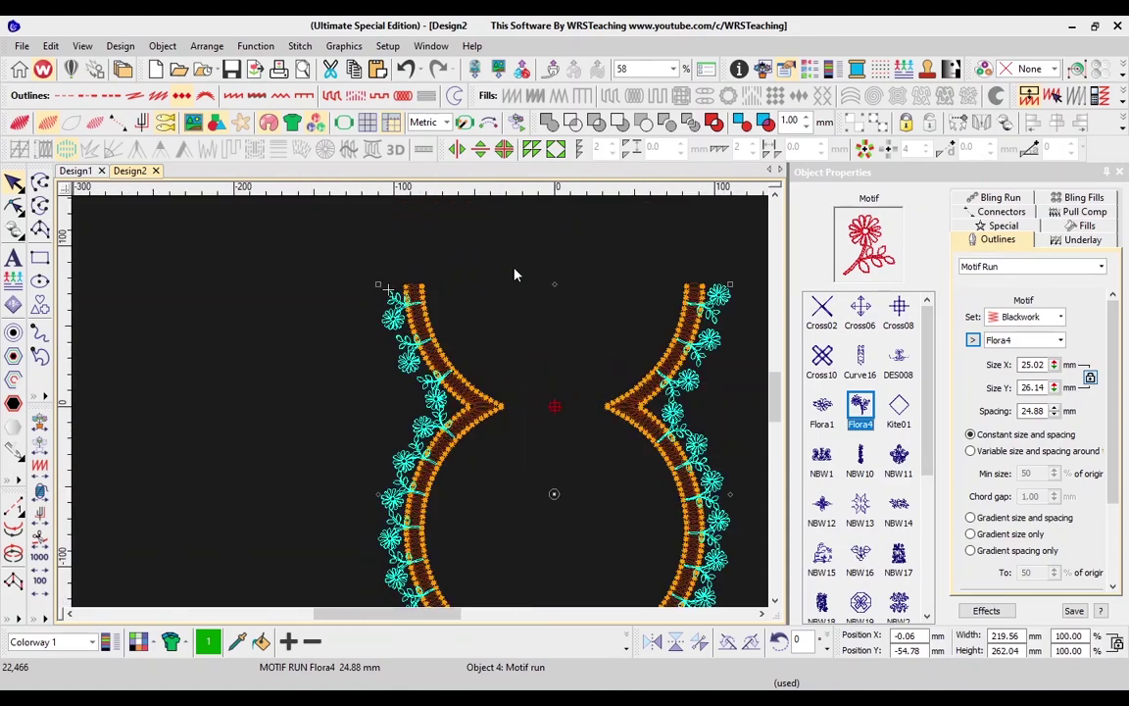
pyautogui.click(516, 272)
pyautogui.click(400, 351)
pyautogui.press('Delete')
# - Create one open offset of the outer Half Knot run, as a Run object on side 2 with 20 mm spacing
pyautogui.scroll(1, 401, 355)
pyautogui.click(367, 336)
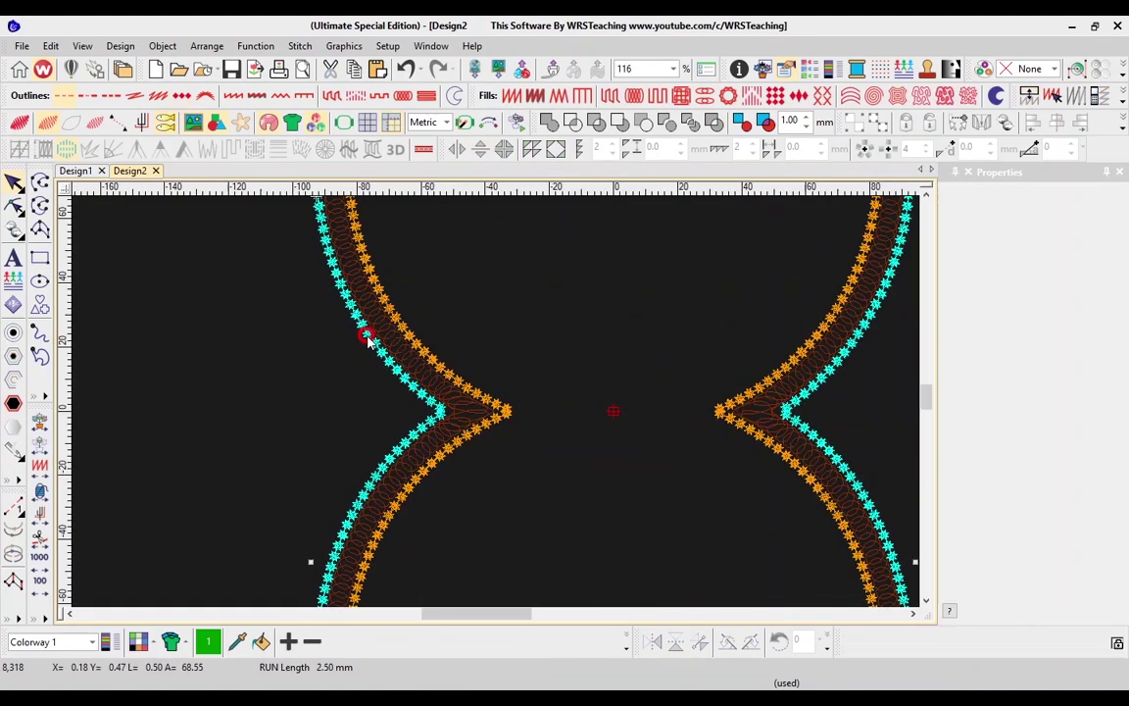
pyautogui.press('Delete')
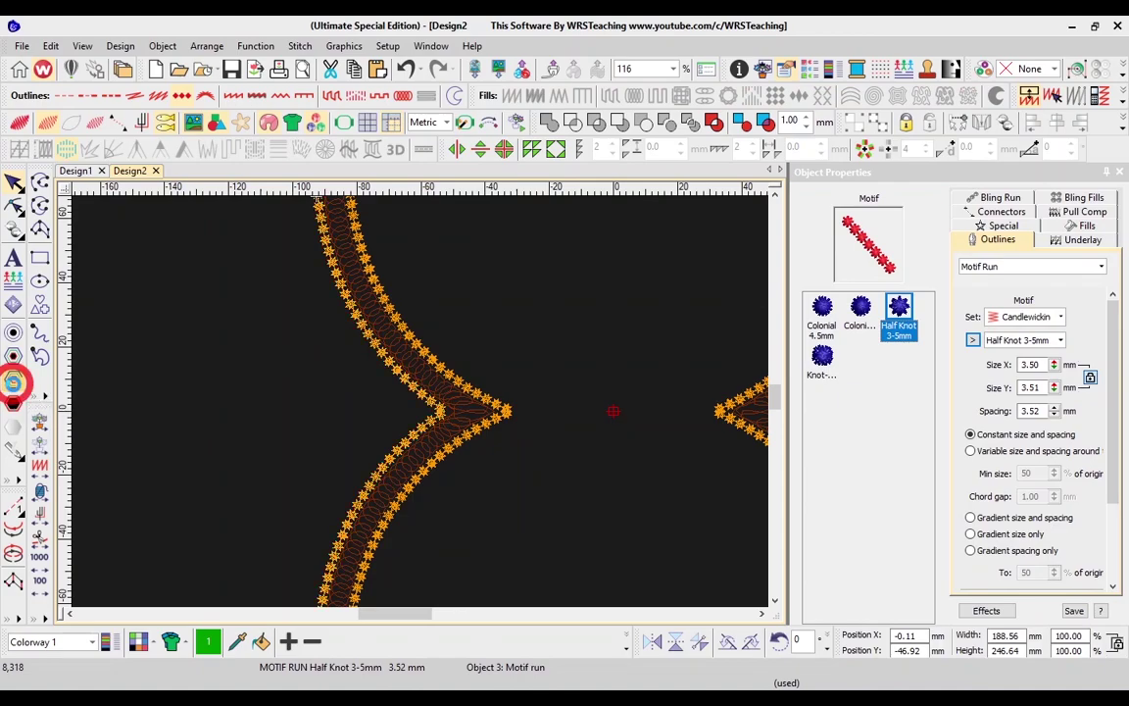
pyautogui.click(12, 383)
pyautogui.write('20')
pyautogui.press('Tab')
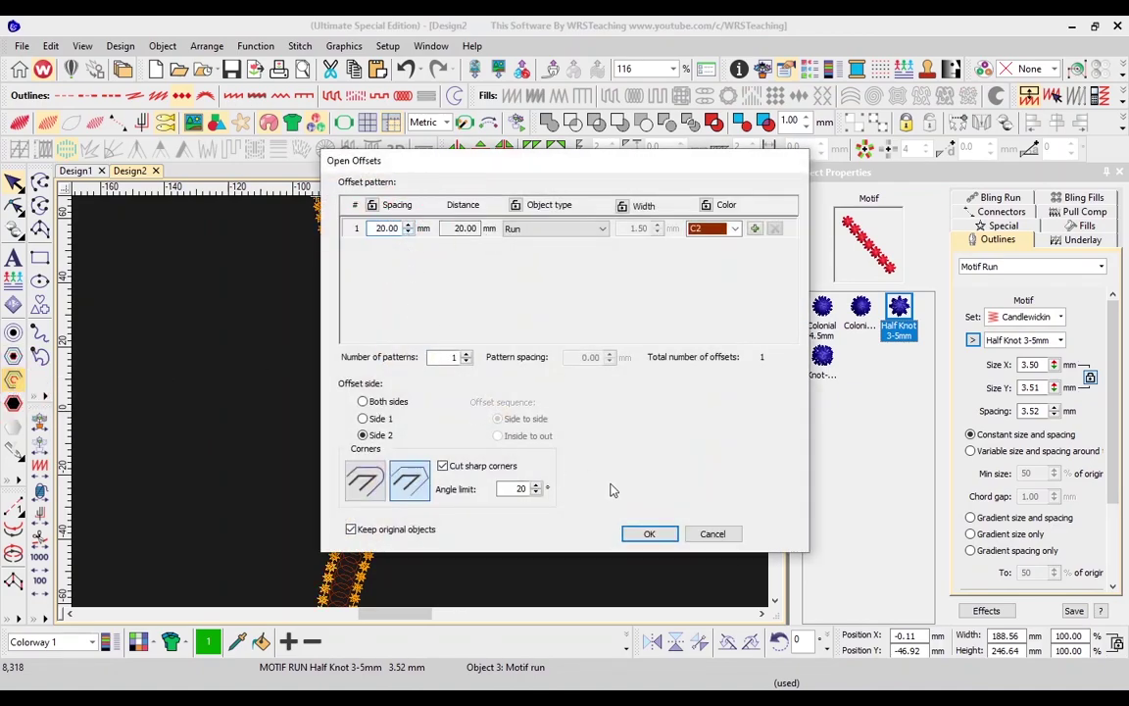
pyautogui.click(649, 533)
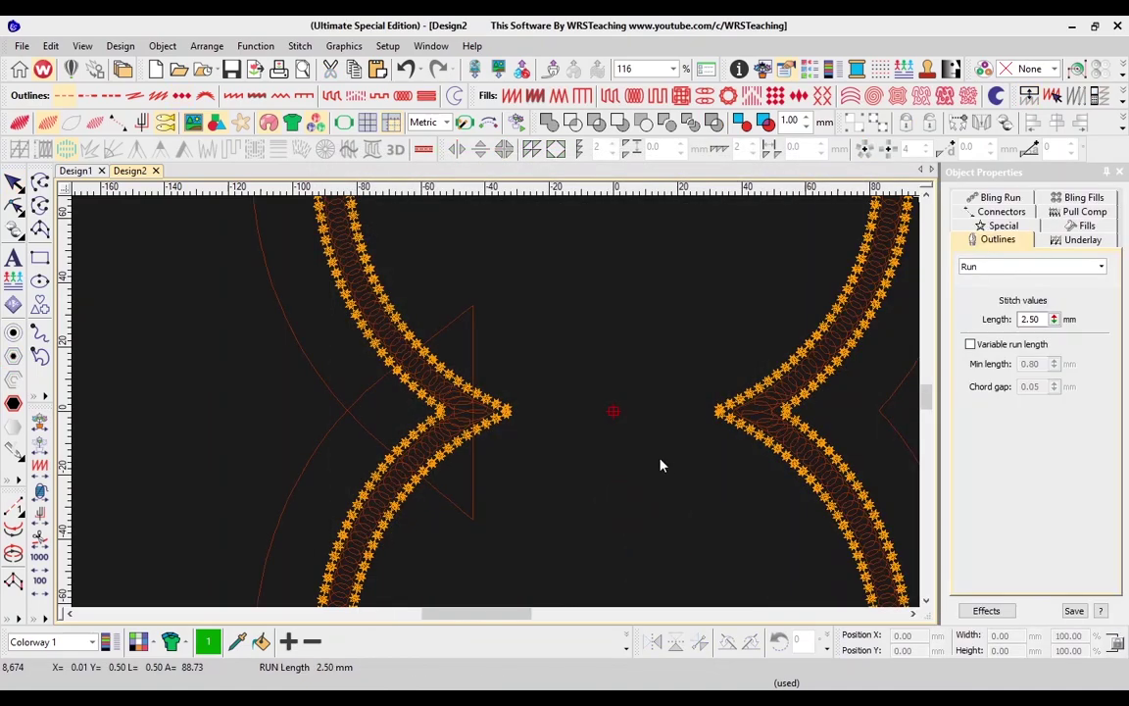
# - Add a horizontal guide through the notches at 0 on the vertical ruler and show only the new offset outline
pyautogui.scroll(-1, 660, 466)
pyautogui.scroll(1, 673, 444)
pyautogui.hscroll(1, 431, 405)
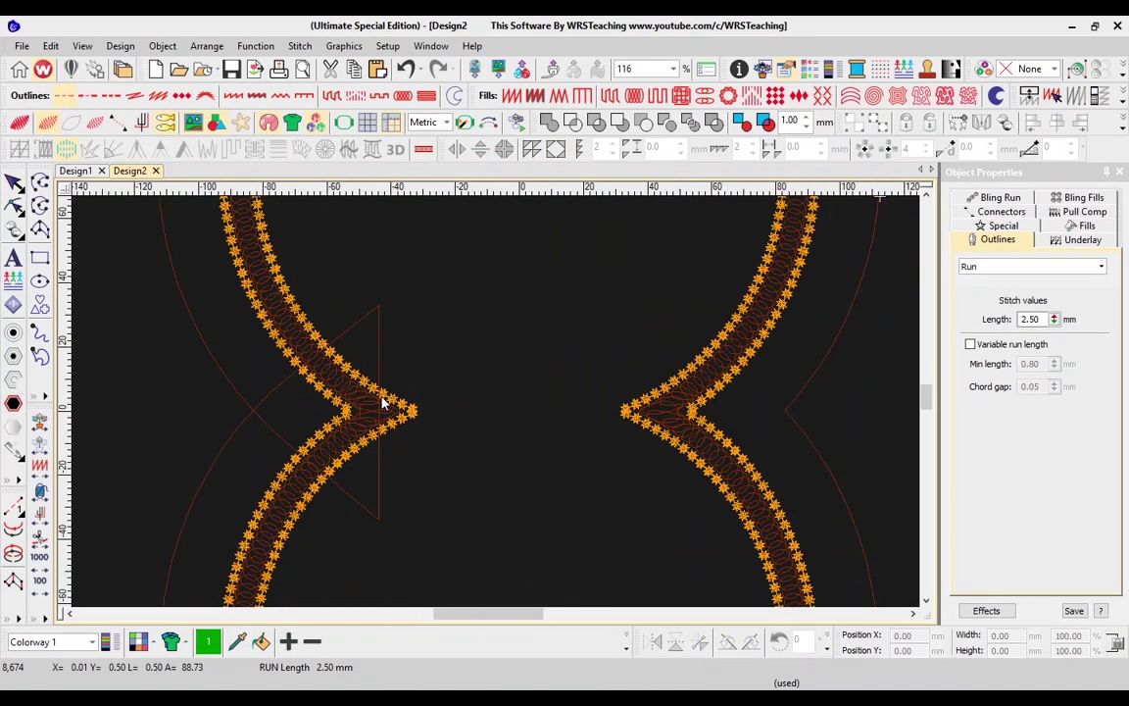
pyautogui.click(84, 412)
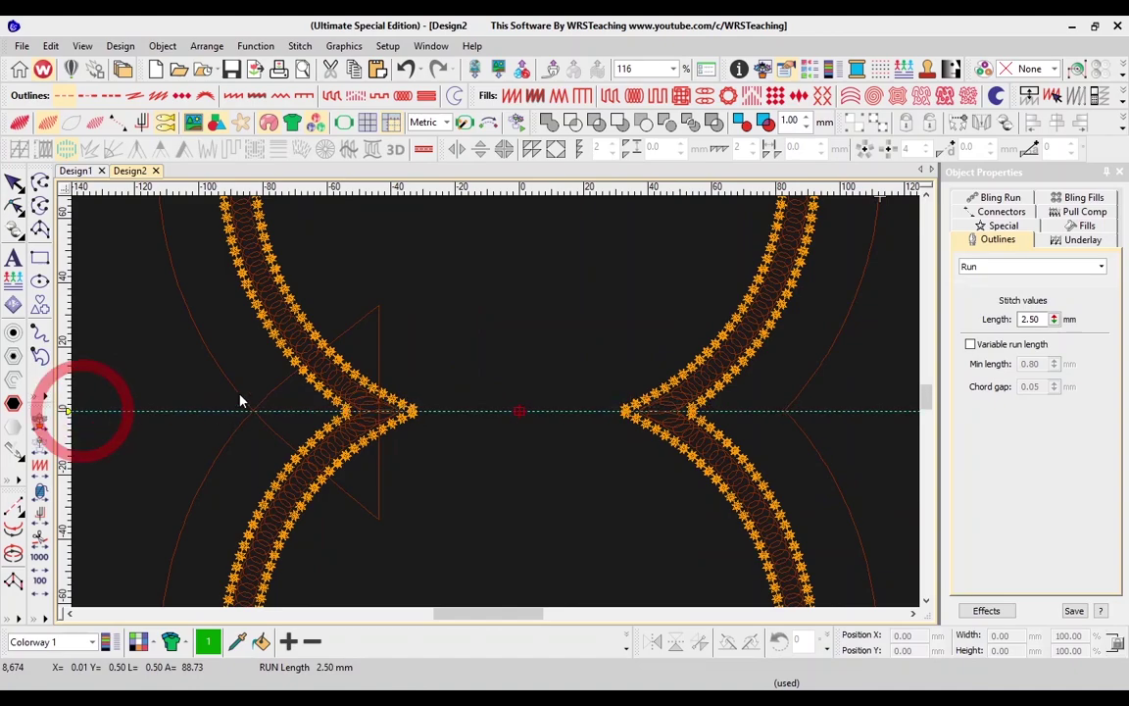
pyautogui.click(381, 350)
pyautogui.press('s')
pyautogui.press('z')
pyautogui.press('z')
pyautogui.hscroll(-7, 701, 477)
pyautogui.hotkey('shift', 'z')
pyautogui.press('z')
pyautogui.moveTo(68, 442); pyautogui.dragTo(66, 437)
pyautogui.hotkey('shift', 'z')
pyautogui.hotkey('shift', 'z')
pyautogui.hscroll(5, 698, 519)
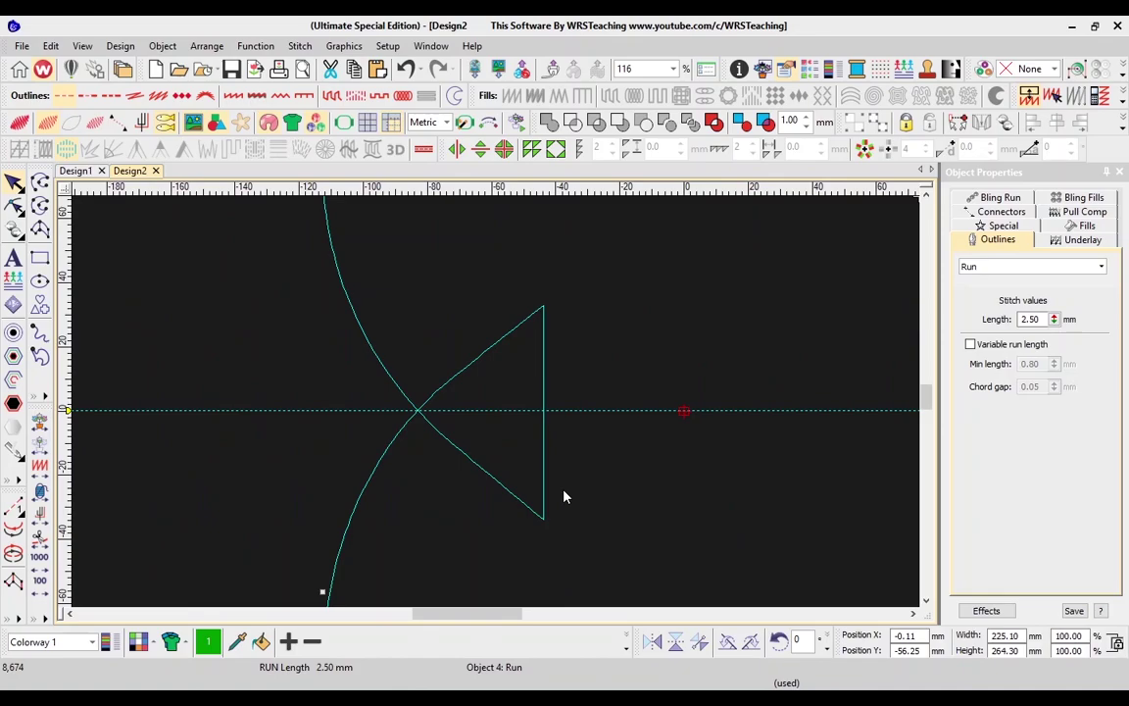
# - Reshape the offset outline by adding a point at the left notch and moving it onto the crossing at the guide
pyautogui.scroll(2, 500, 412)
pyautogui.press('h')
pyautogui.scroll(1, 368, 428)
pyautogui.scroll(1, 493, 399)
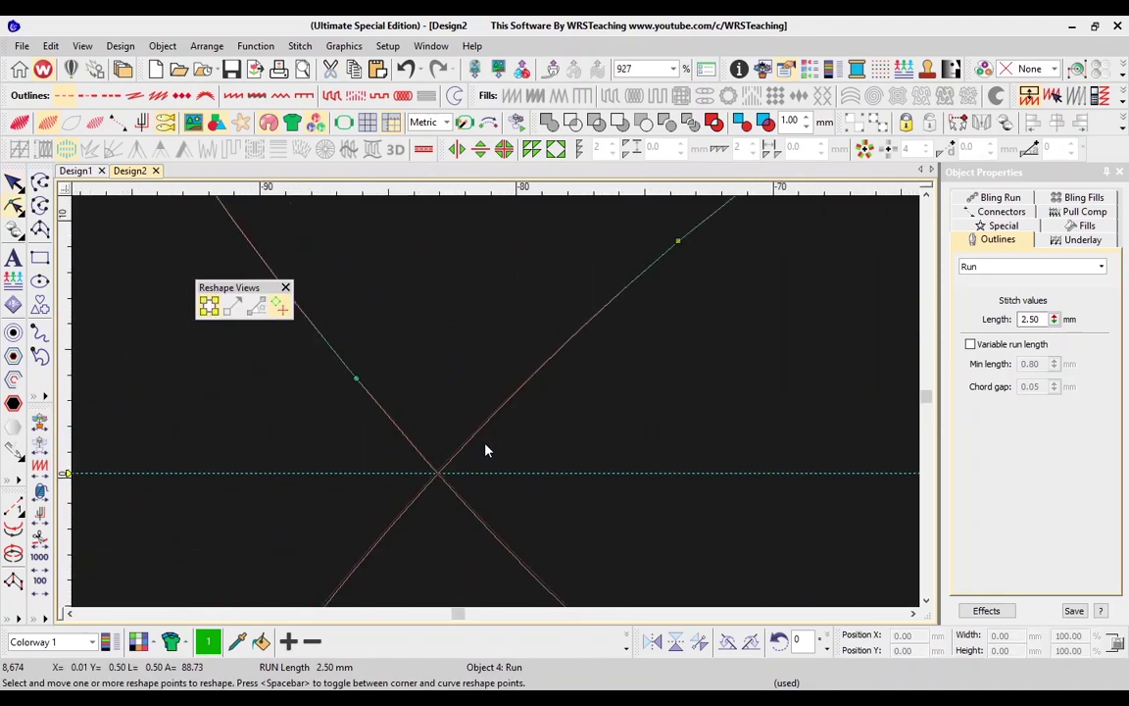
pyautogui.click(446, 476)
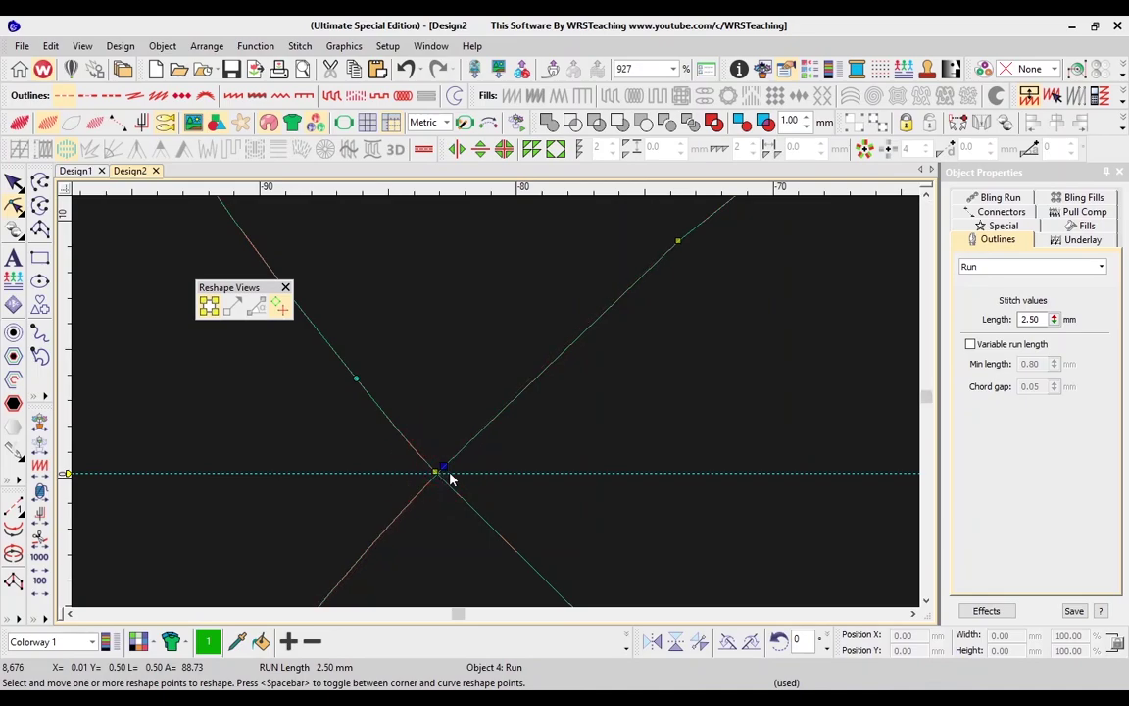
pyautogui.moveTo(445, 466); pyautogui.dragTo(437, 473)
pyautogui.scroll(-2, 627, 419)
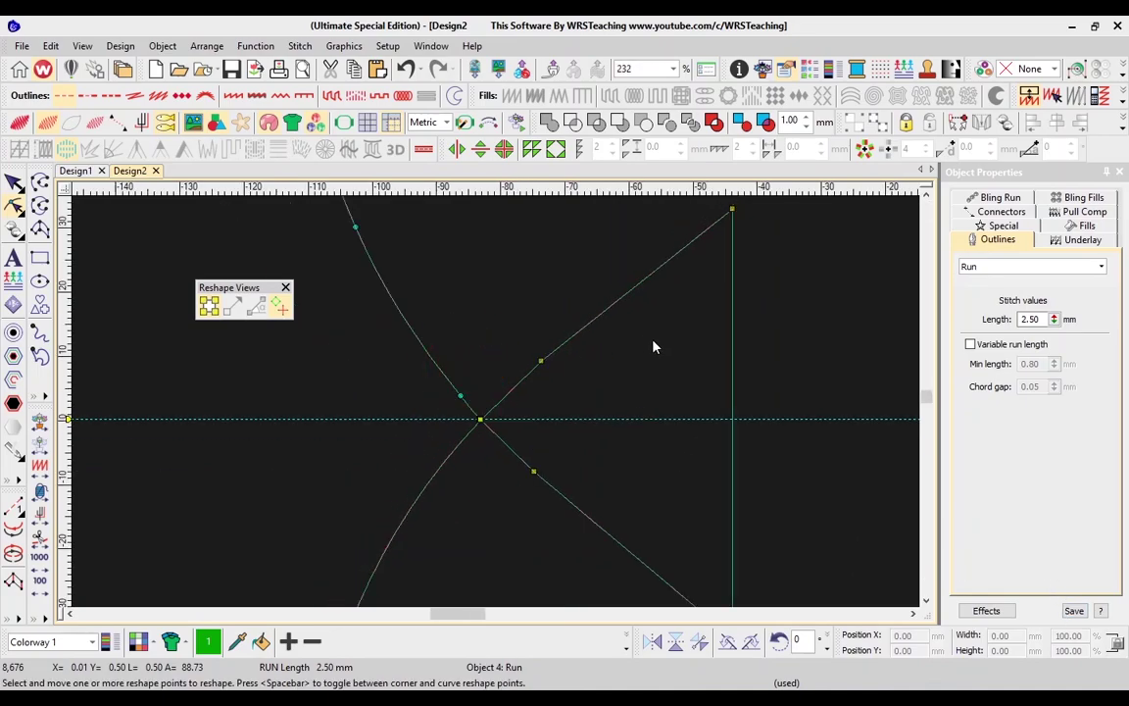
# - Delete the points of the triangular loop right of the left notch crossing and show all objects again
pyautogui.hotkey('shift', 'z')
pyautogui.moveTo(693, 240); pyautogui.dragTo(499, 573)
pyautogui.press('Delete')
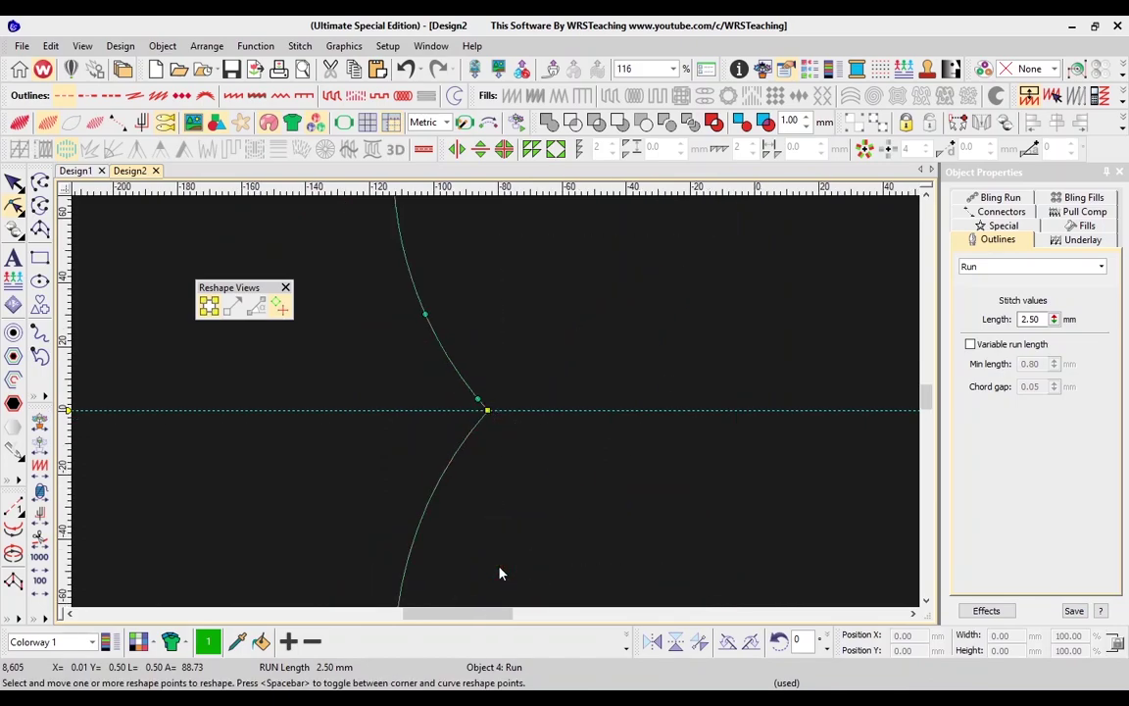
pyautogui.hotkey('shift', 'z')
pyautogui.hotkey('shift', 'z')
pyautogui.press('Escape')
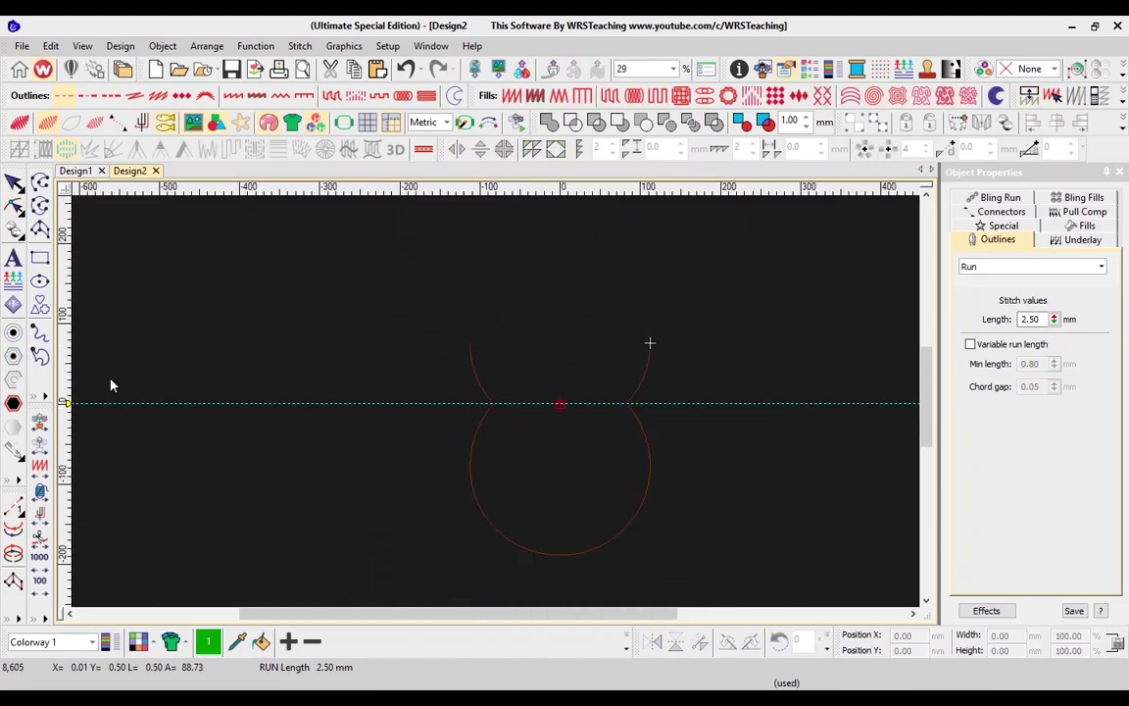
pyautogui.scroll(1, 683, 407)
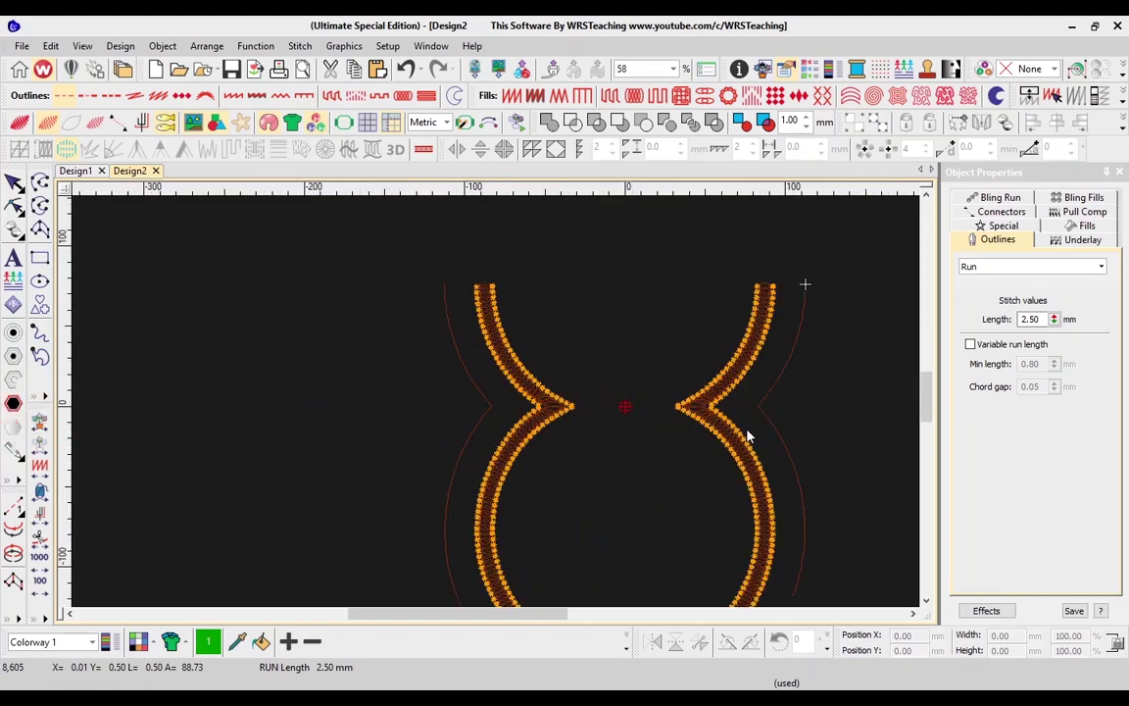
# - Convert the 20 mm offset outline to a Motif Run with the Blackwork set's Flora4 motif, using constant size and spacing
pyautogui.click(586, 395)
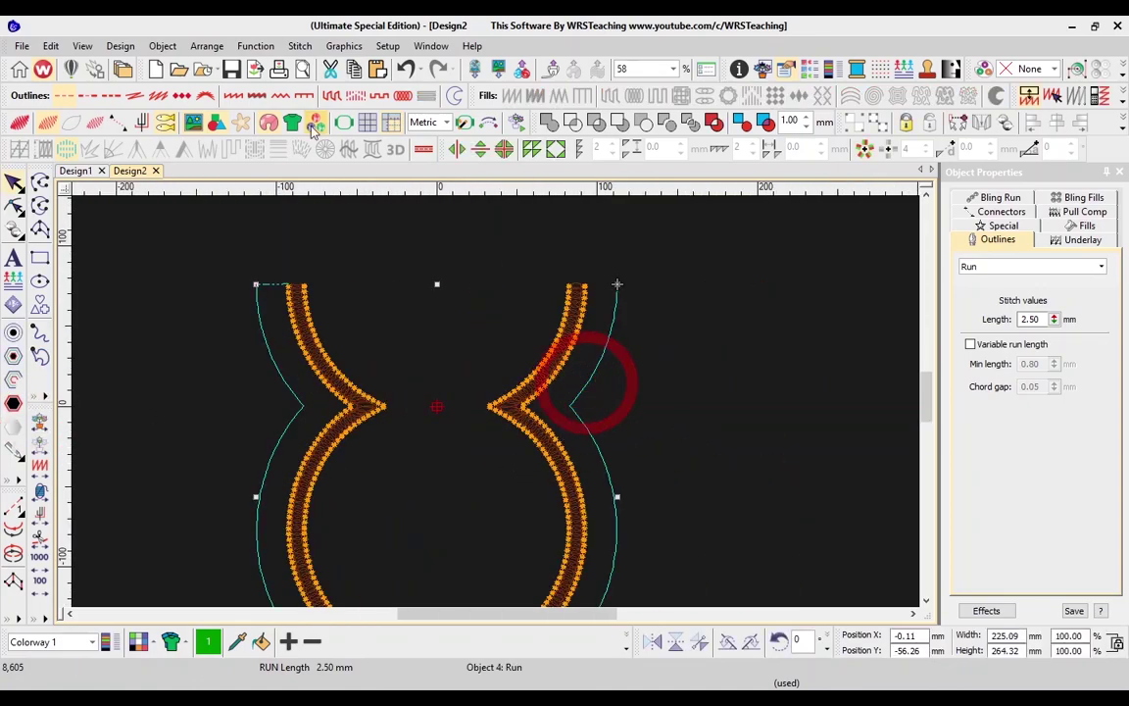
pyautogui.click(183, 96)
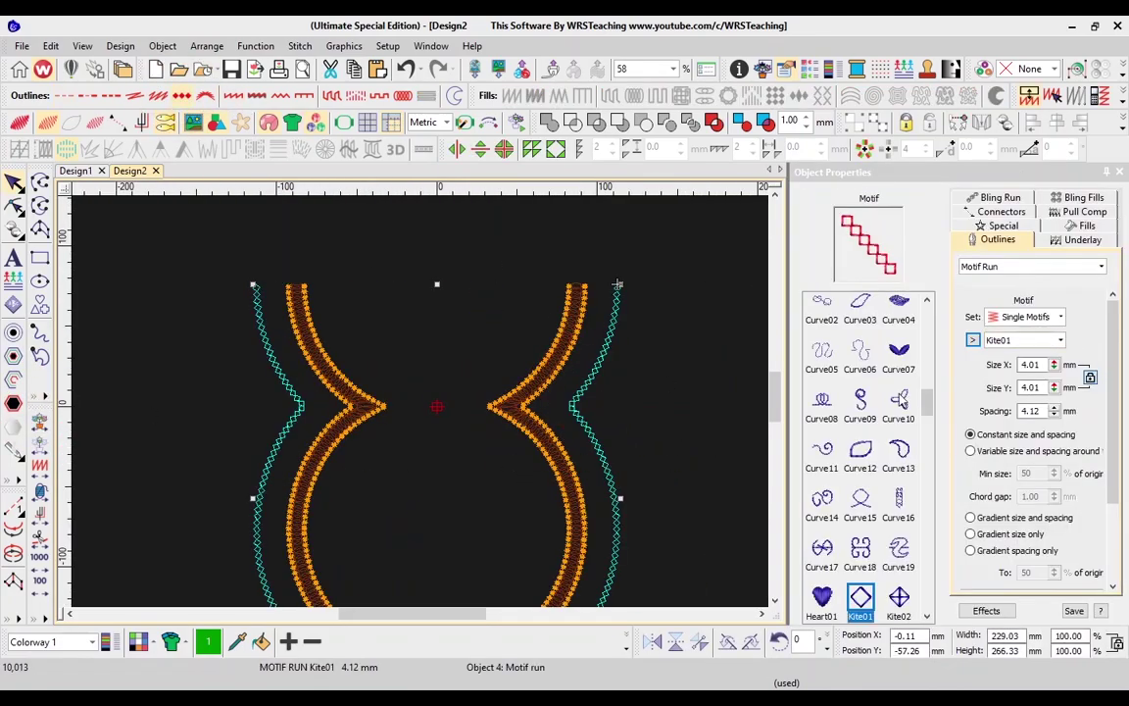
pyautogui.click(1031, 316)
pyautogui.click(1019, 333)
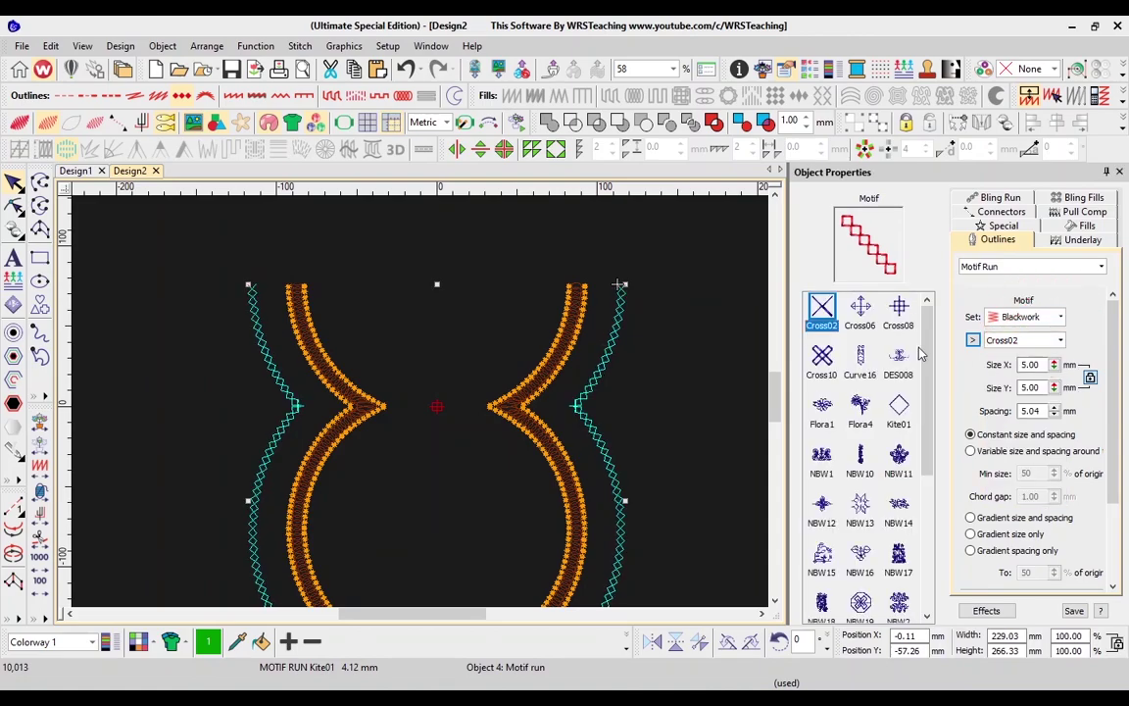
pyautogui.click(866, 408)
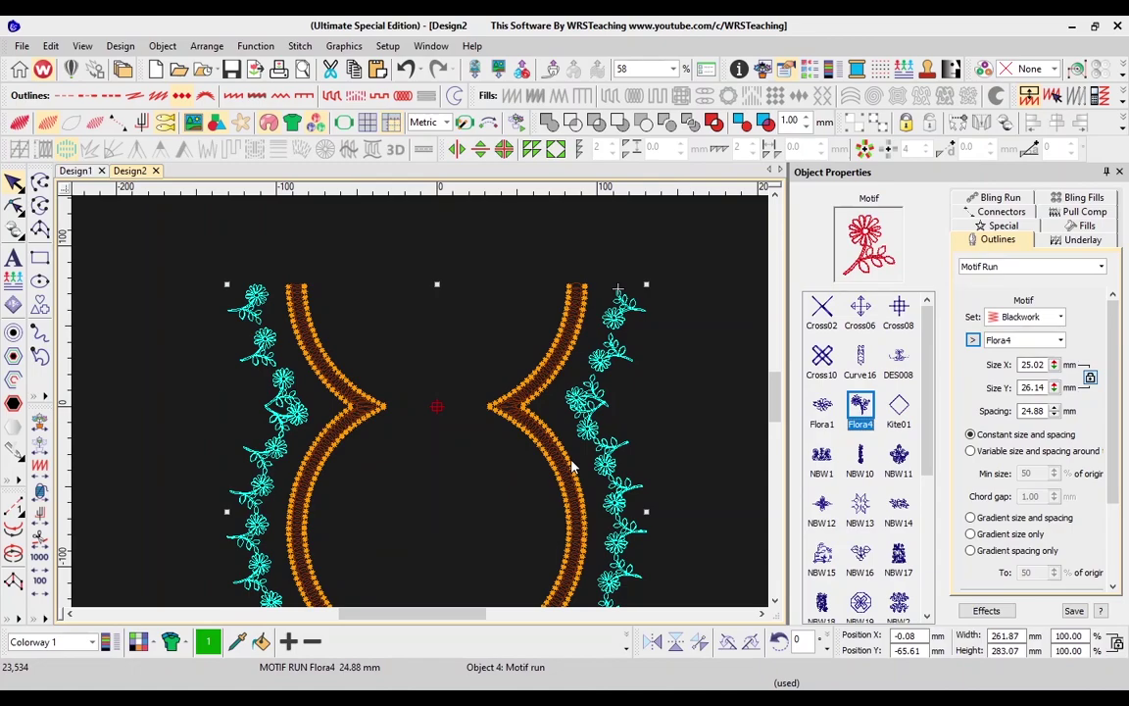
pyautogui.click(1002, 447)
pyautogui.click(1000, 435)
# - Reverse the curves of the new Flora4 motif run so the stems point towards the neckline border
pyautogui.rightClick(282, 424)
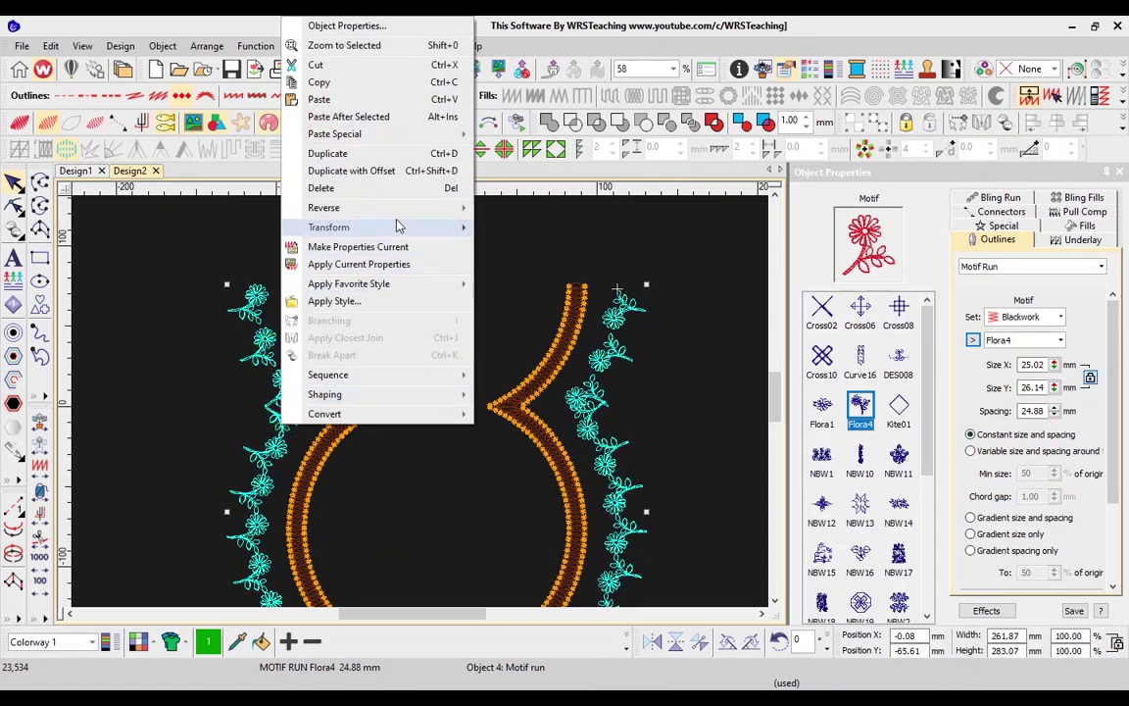
pyautogui.moveTo(328, 206)
pyautogui.click(475, 197)
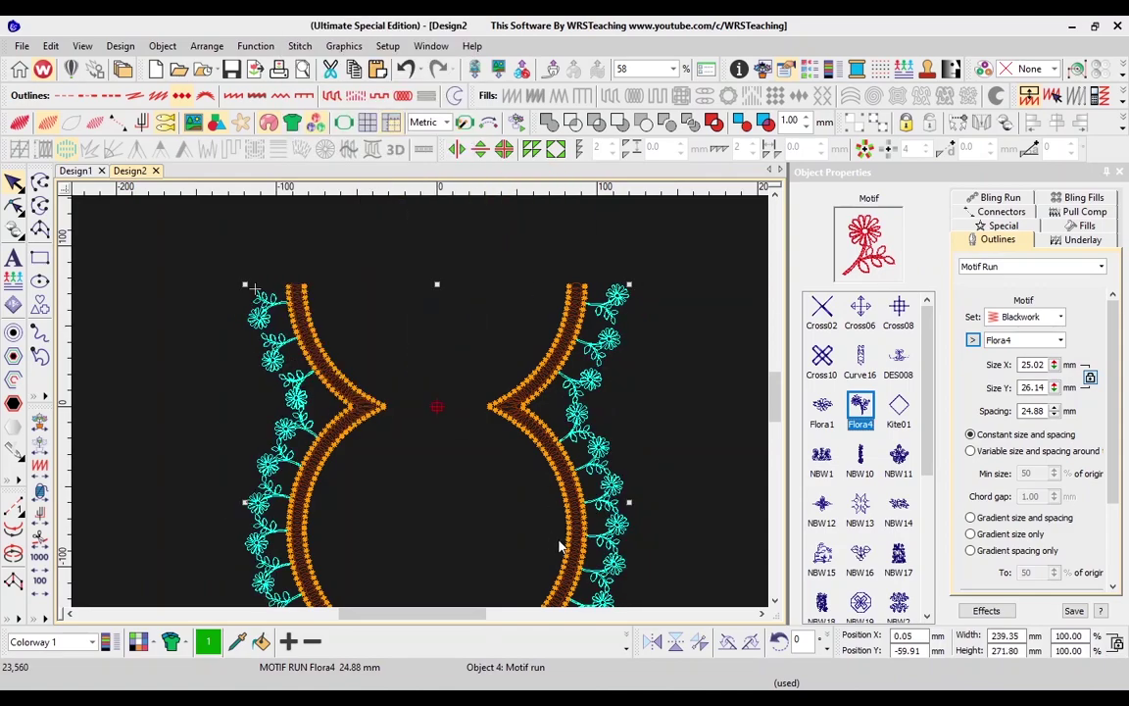
# - Examine how the flower stems meet the border around the notches and compare the whole neckline with Design1
pyautogui.scroll(-1, 554, 545)
pyautogui.click(541, 469)
pyautogui.scroll(2, 485, 452)
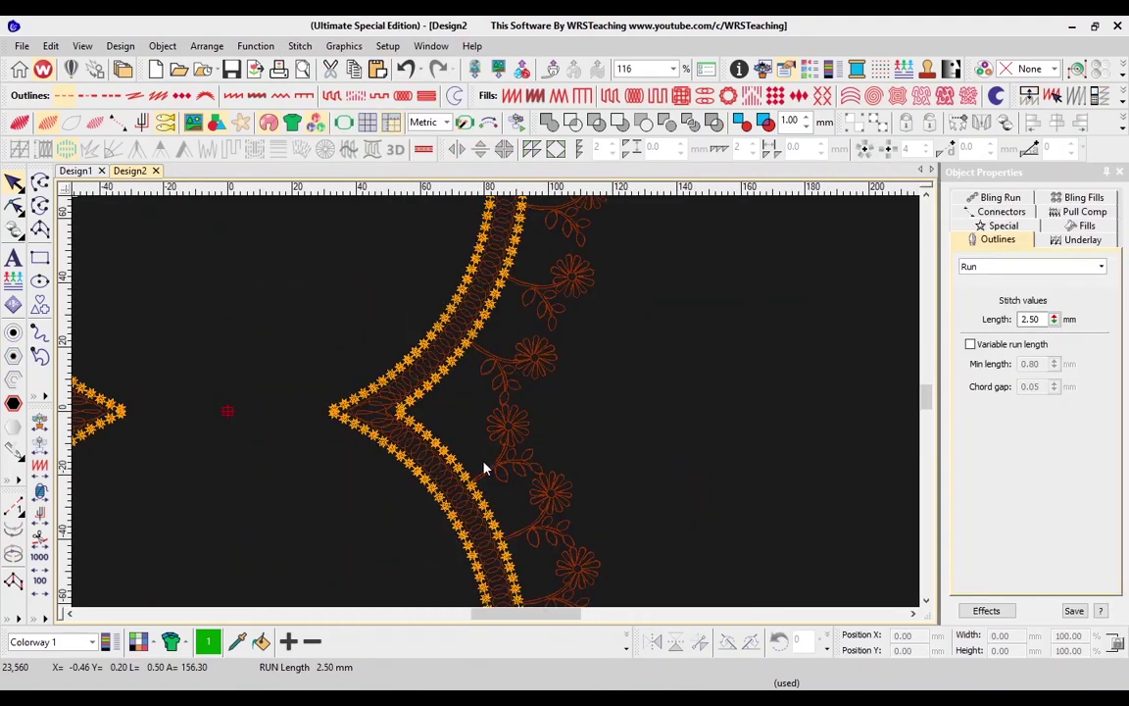
pyautogui.scroll(-2, 489, 458)
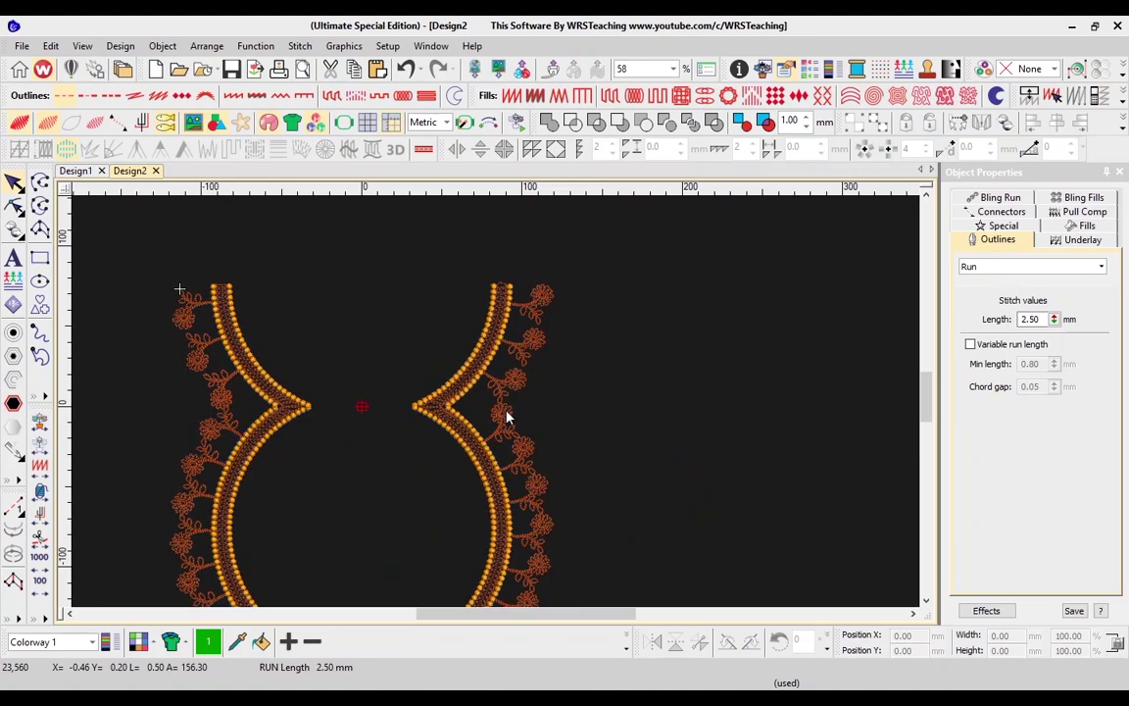
pyautogui.hscroll(-1, 648, 445)
pyautogui.press('0')
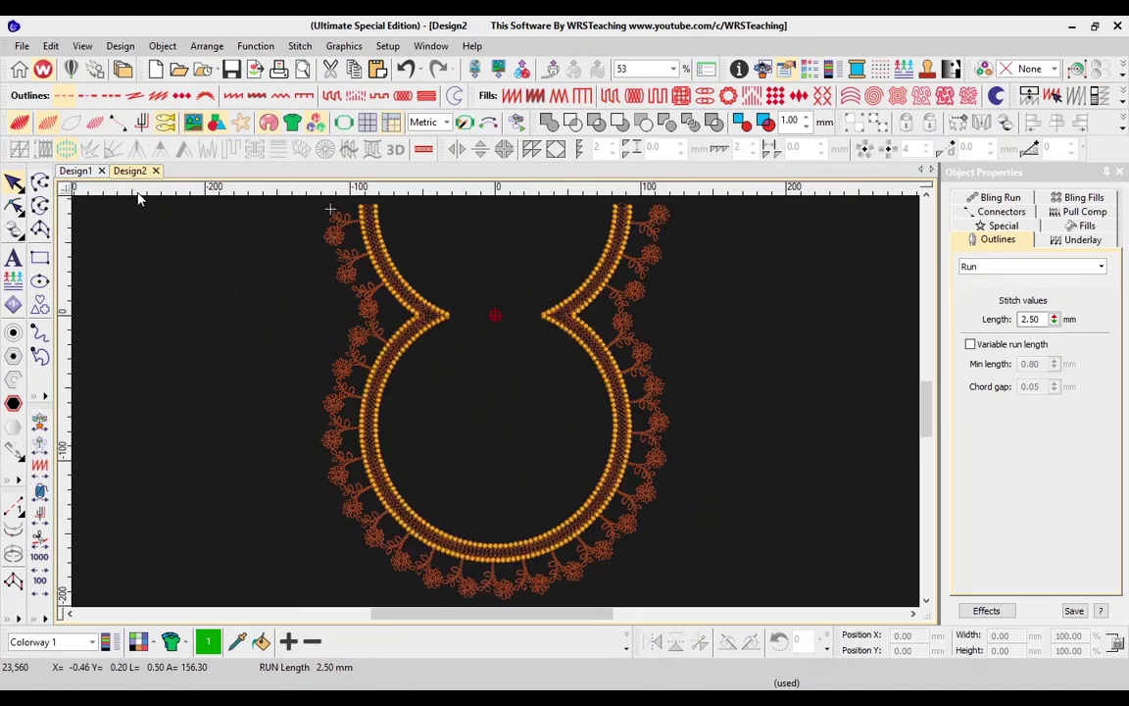
pyautogui.click(87, 173)
pyautogui.scroll(-6, 294, 284)
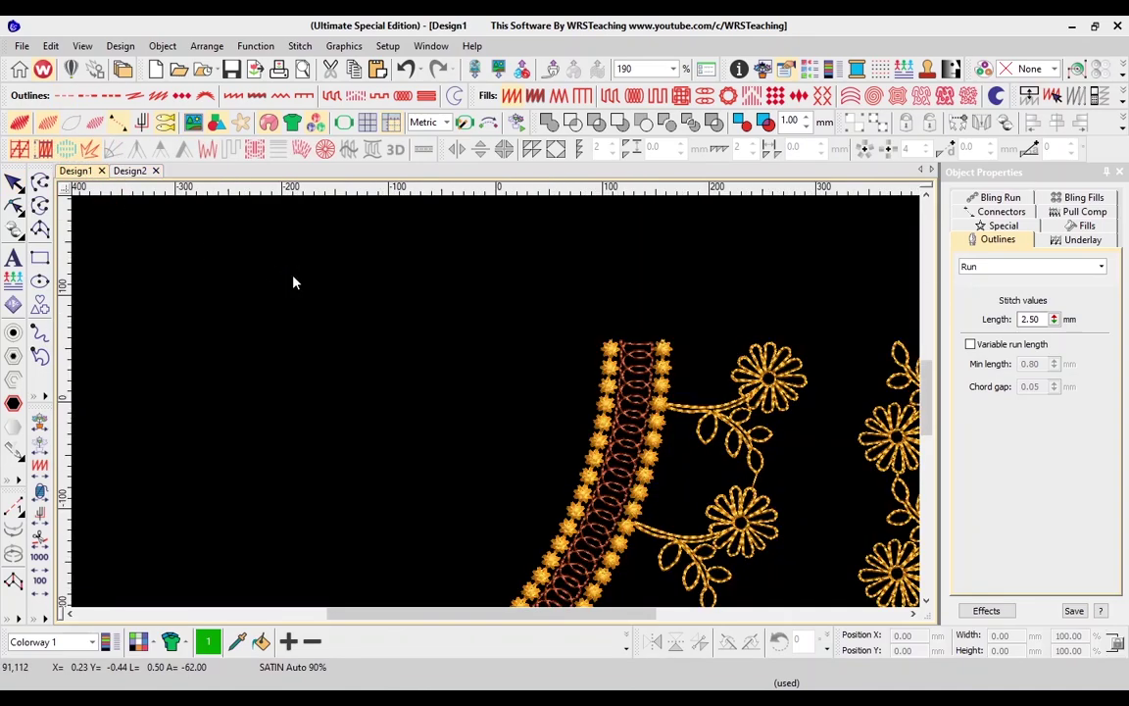
pyautogui.click(127, 173)
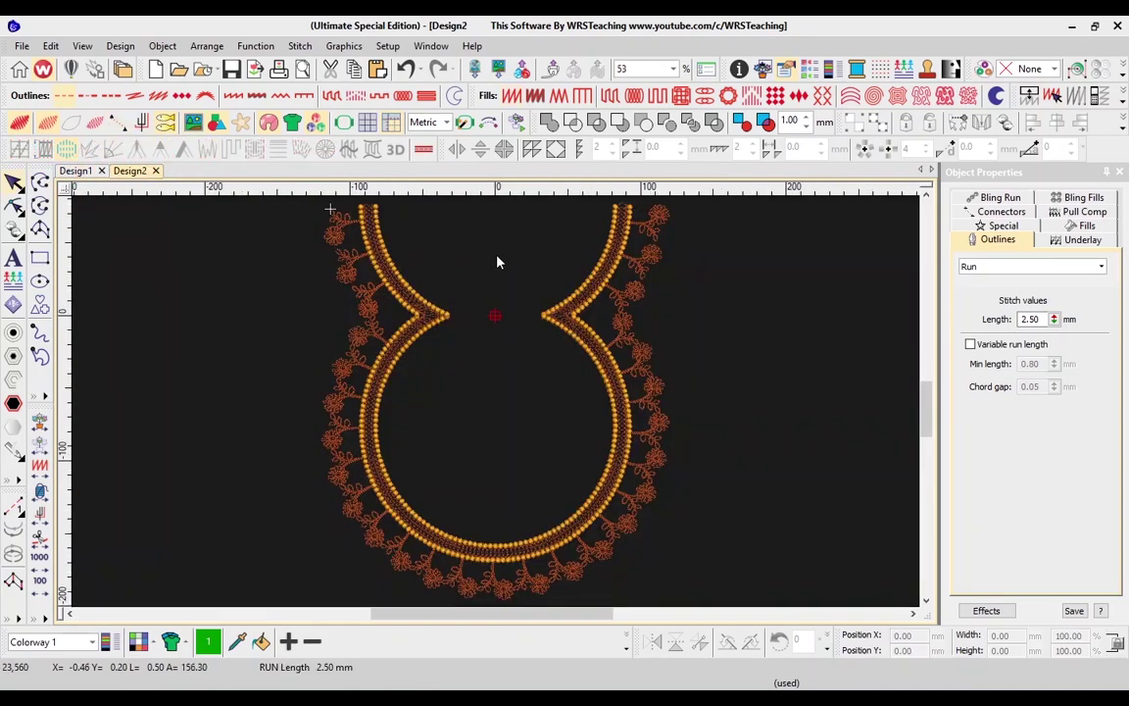
# - Recolour the Flora4 motif run with orange colour 1 and deselect it
pyautogui.click(638, 291)
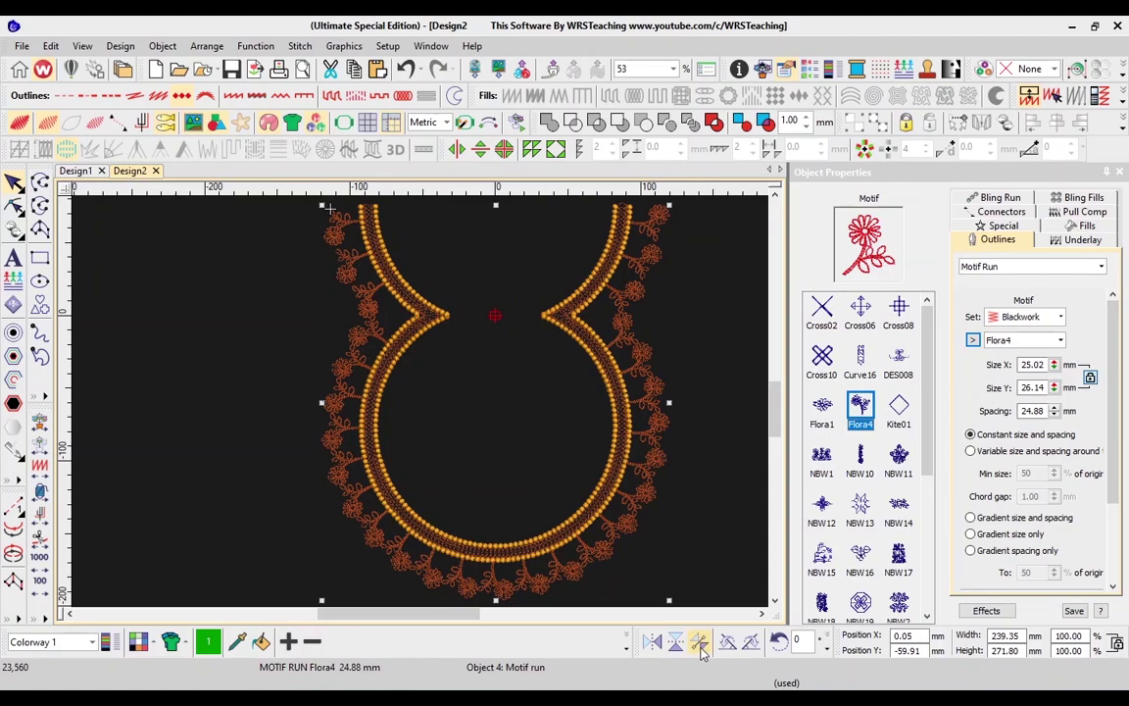
pyautogui.click(628, 641)
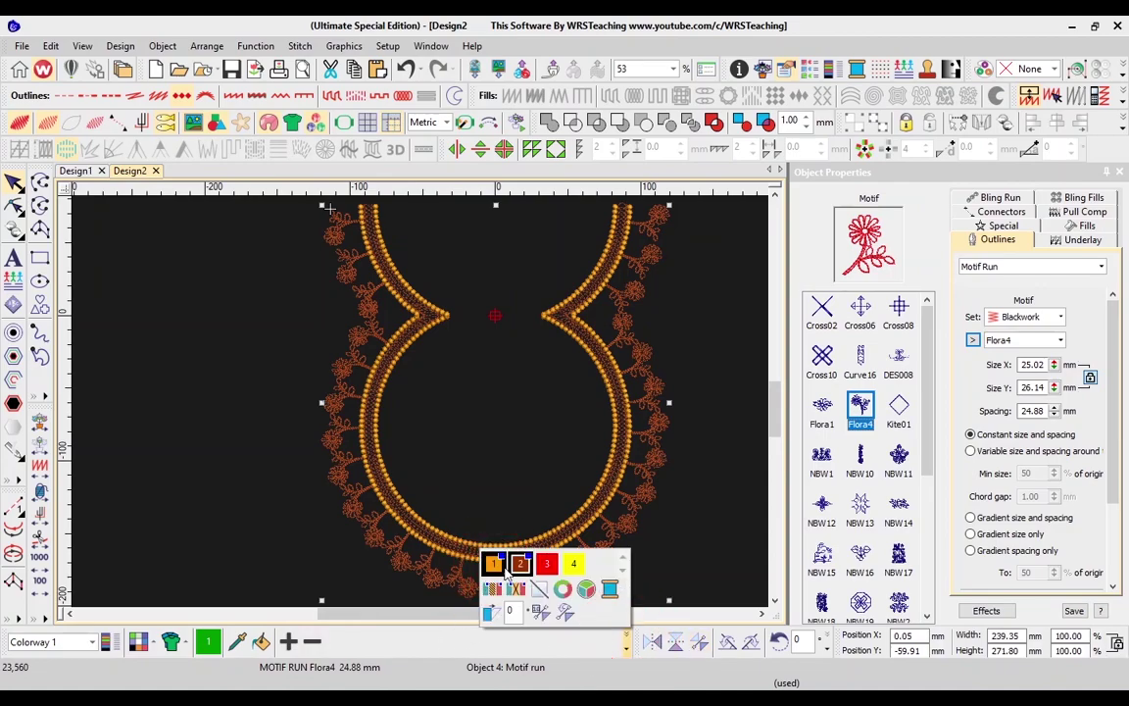
pyautogui.doubleClick(499, 569)
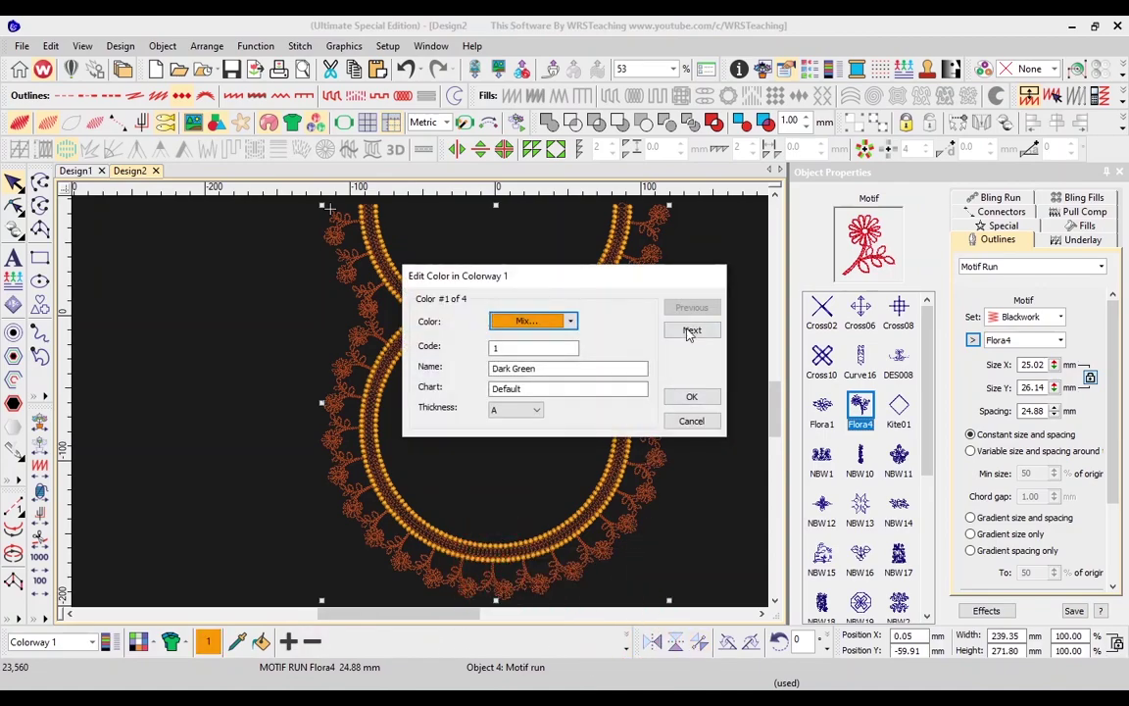
pyautogui.click(702, 420)
pyautogui.click(706, 322)
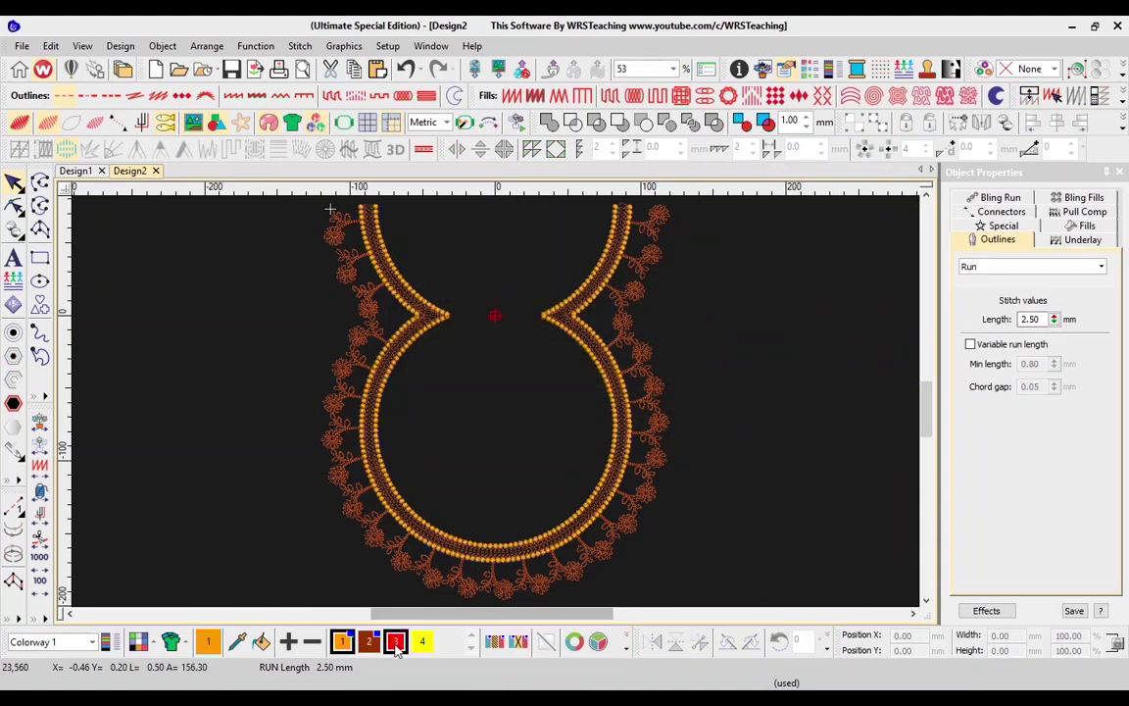
pyautogui.click(588, 548)
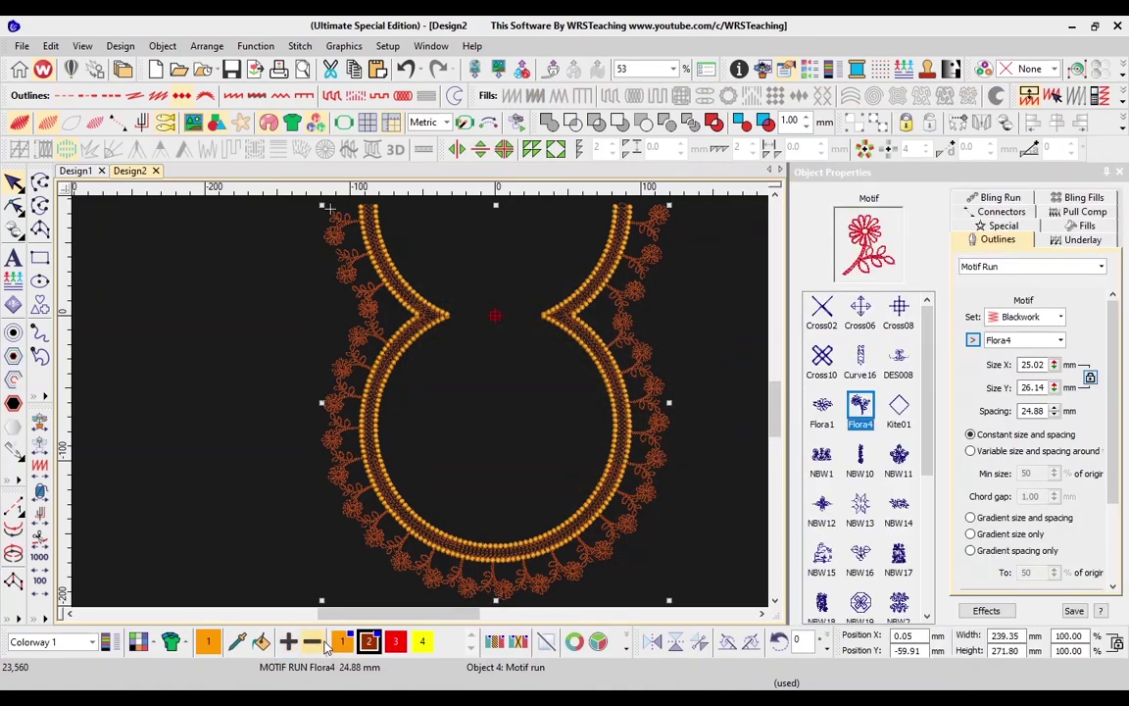
pyautogui.click(338, 640)
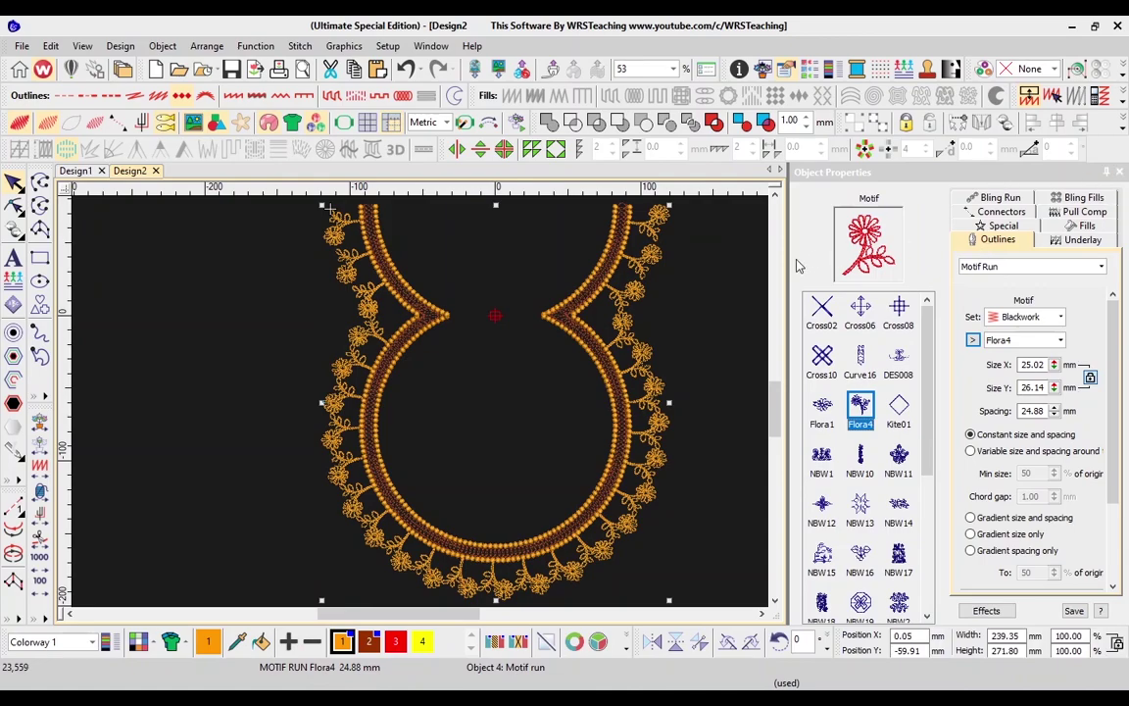
pyautogui.click(741, 262)
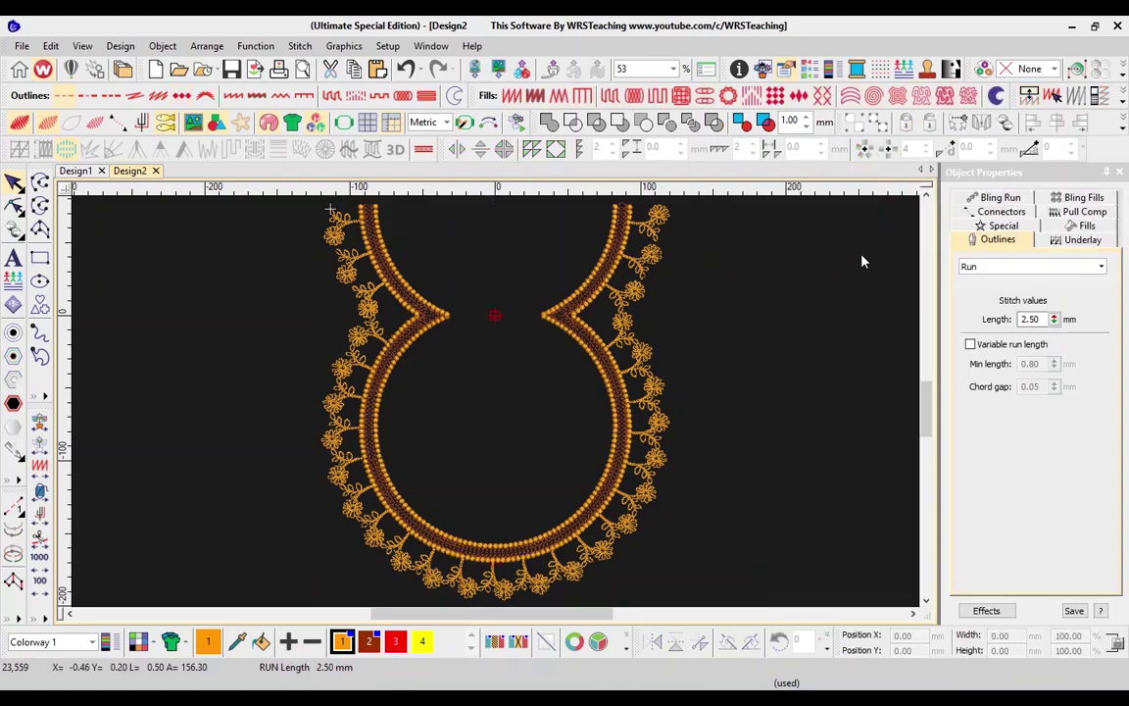
# - Draw a tall satin-filled rectangle in the empty area to the right of the neckline
pyautogui.scroll(-1, 577, 319)
pyautogui.press('z')
pyautogui.hscroll(2, 482, 355)
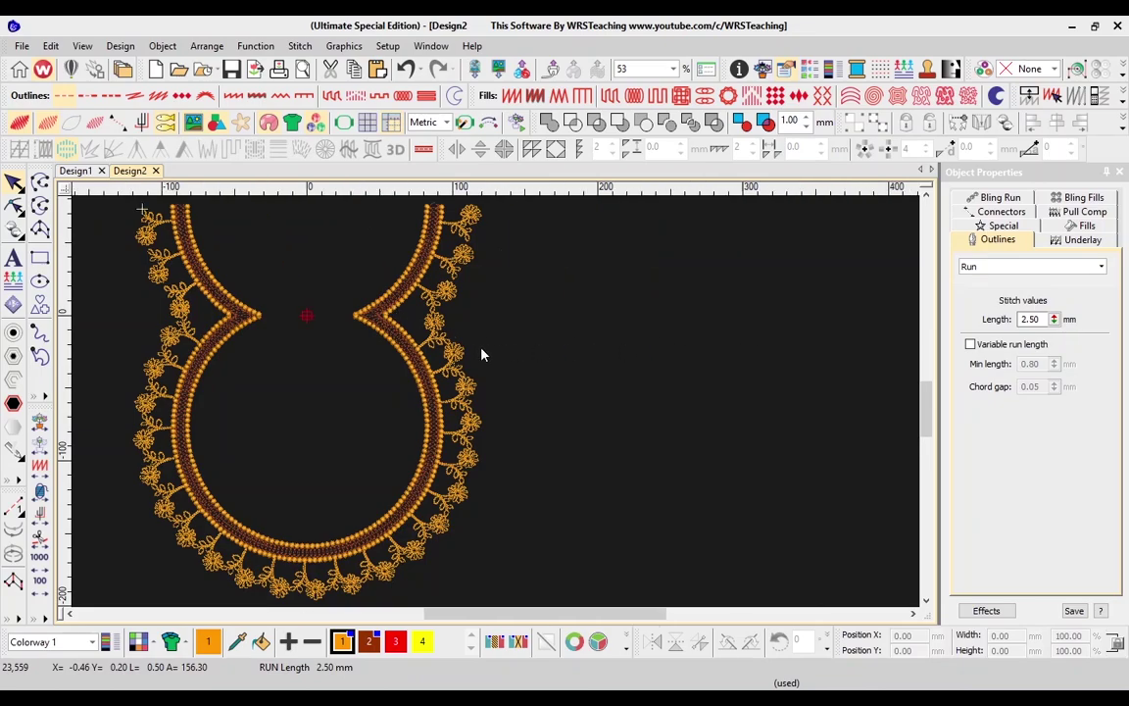
pyautogui.click(39, 257)
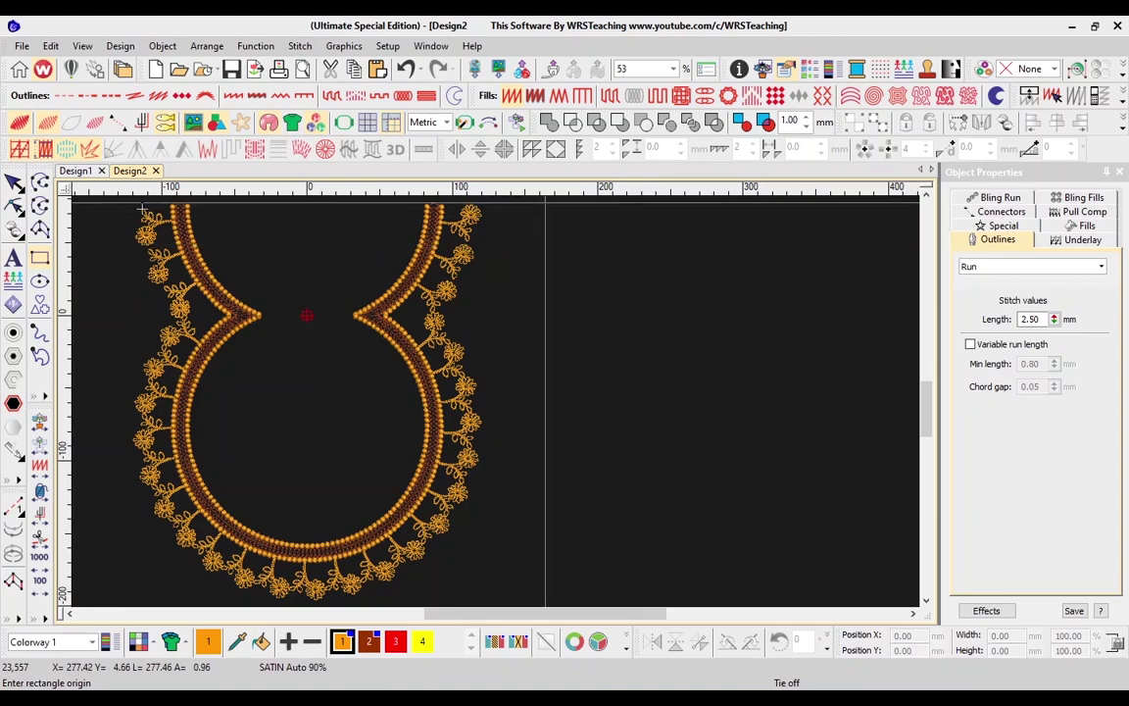
pyautogui.click(547, 207)
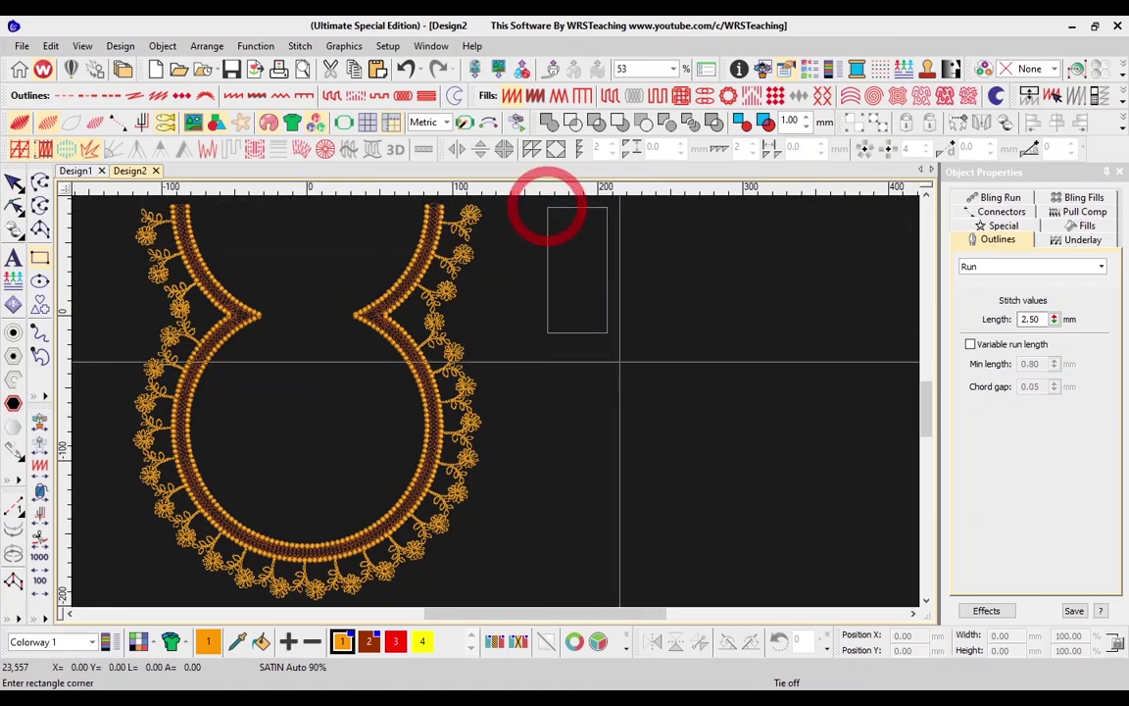
pyautogui.click(674, 479)
pyautogui.click(613, 345)
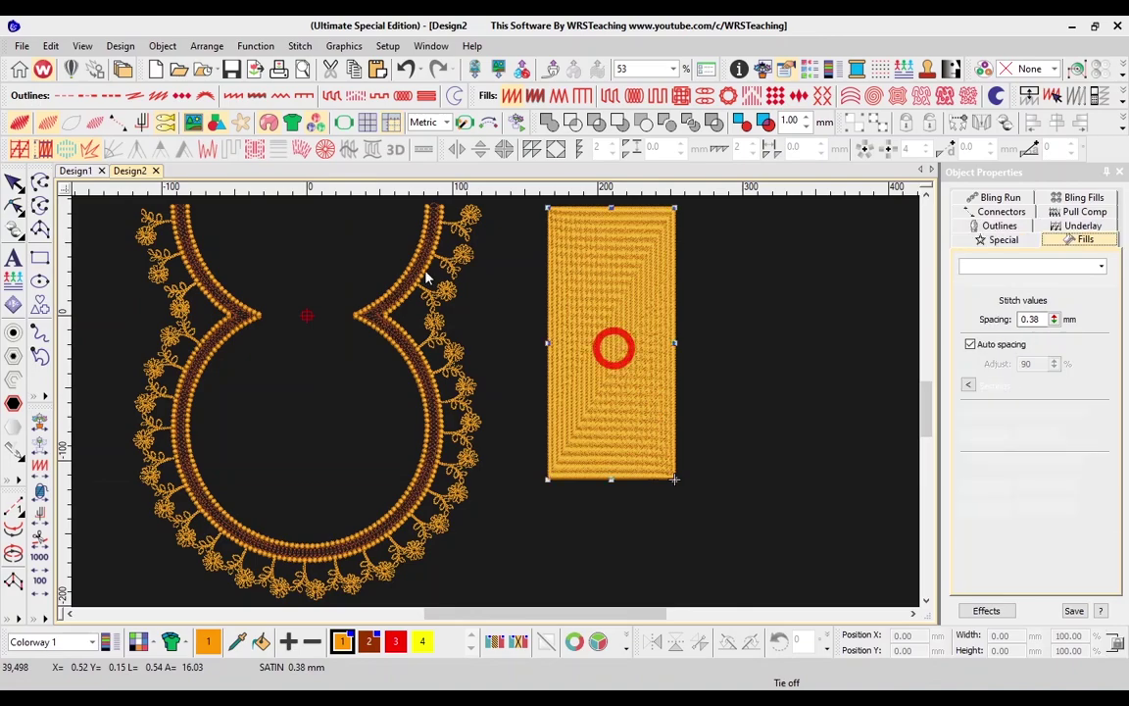
# - Convert the rectangle beside the neckline from satin fill to a Run outline and deselect it
pyautogui.click(64, 95)
pyautogui.press('Escape')
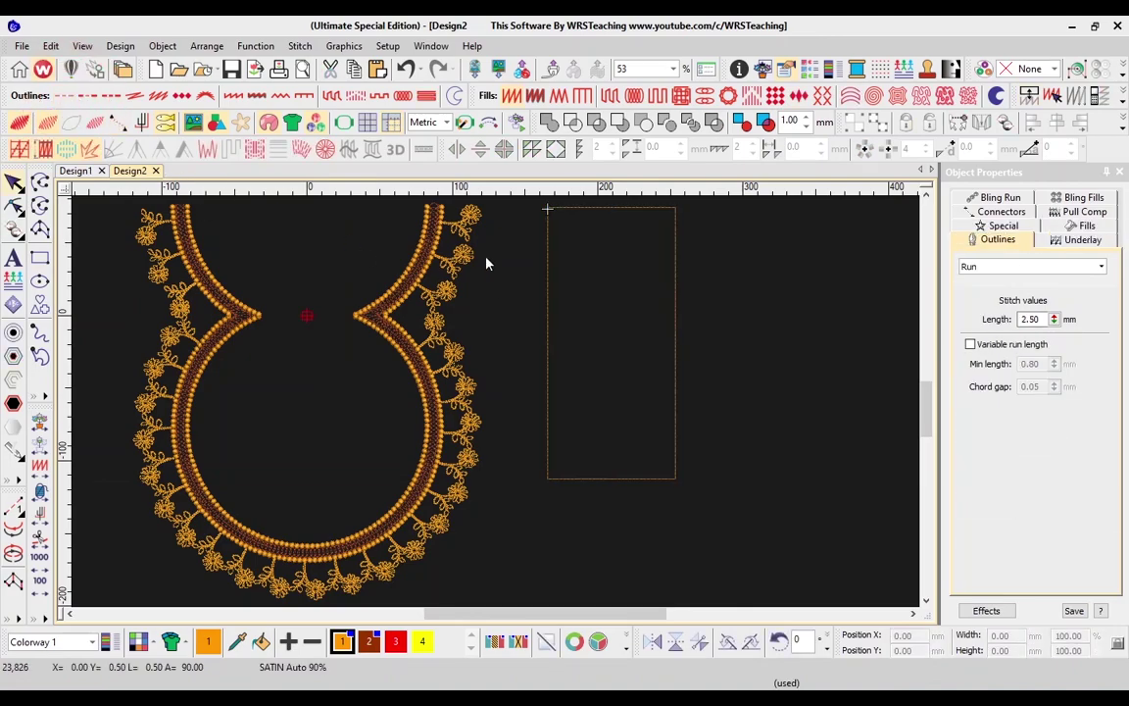
# - Resize the outlined rectangle to 7 in high and 2.5 in wide
pyautogui.click(673, 261)
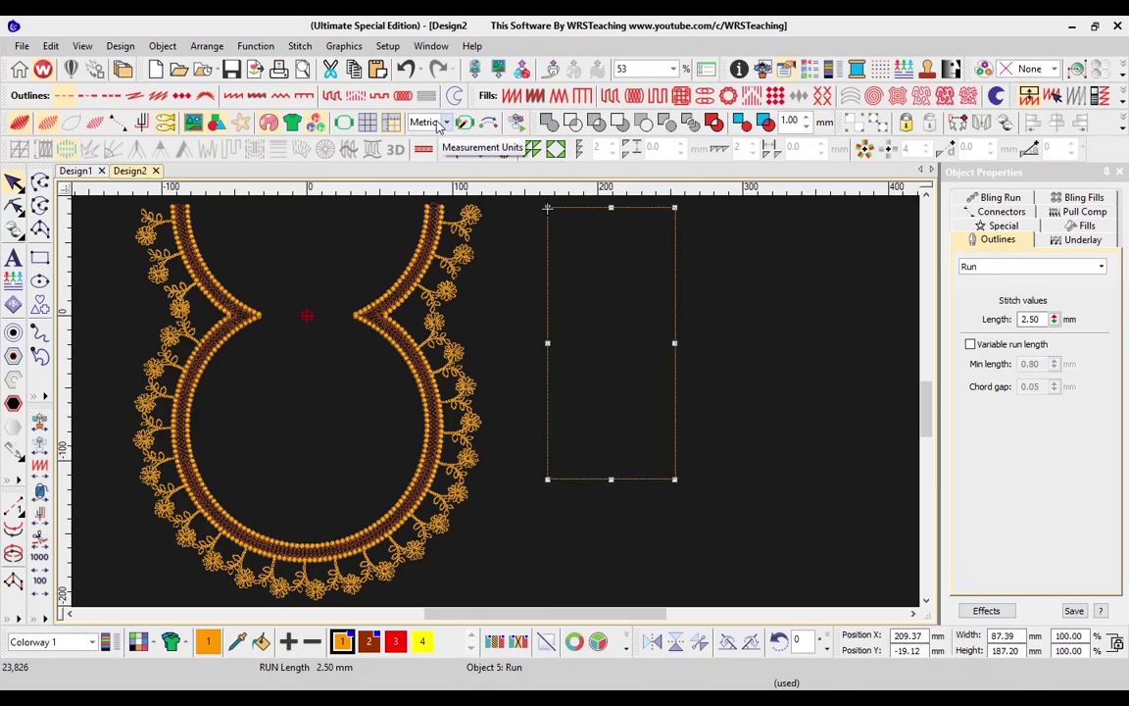
pyautogui.click(437, 124)
pyautogui.click(1018, 650)
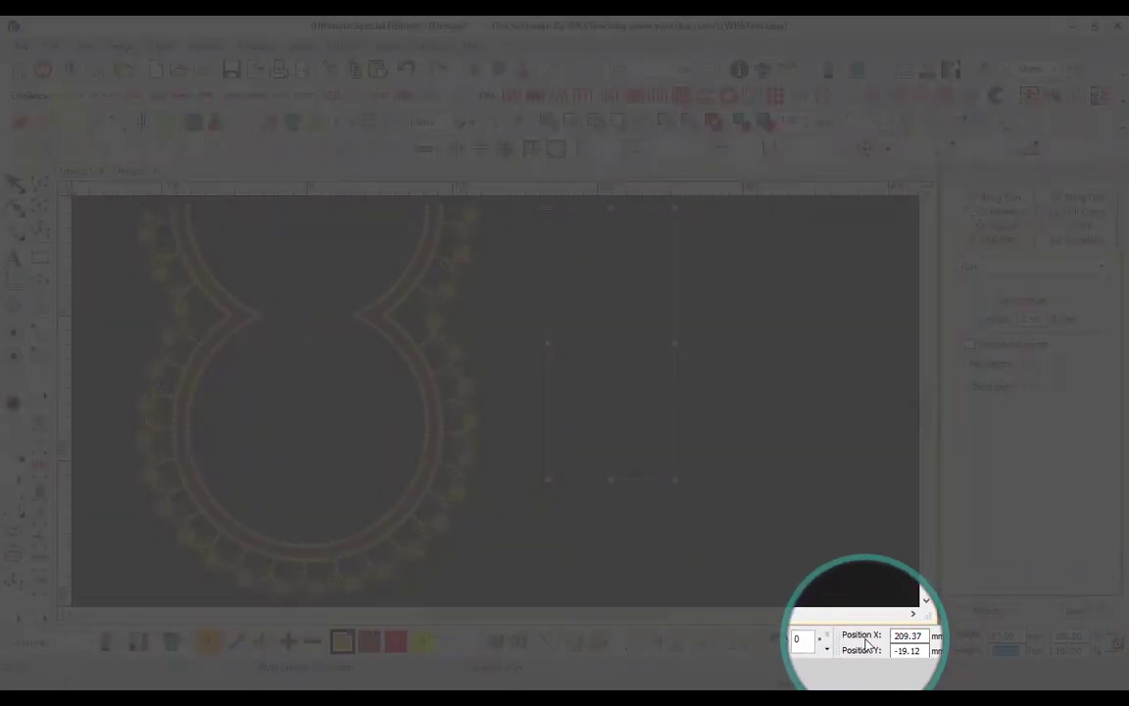
pyautogui.doubleClick(1006, 651)
pyautogui.write('7')
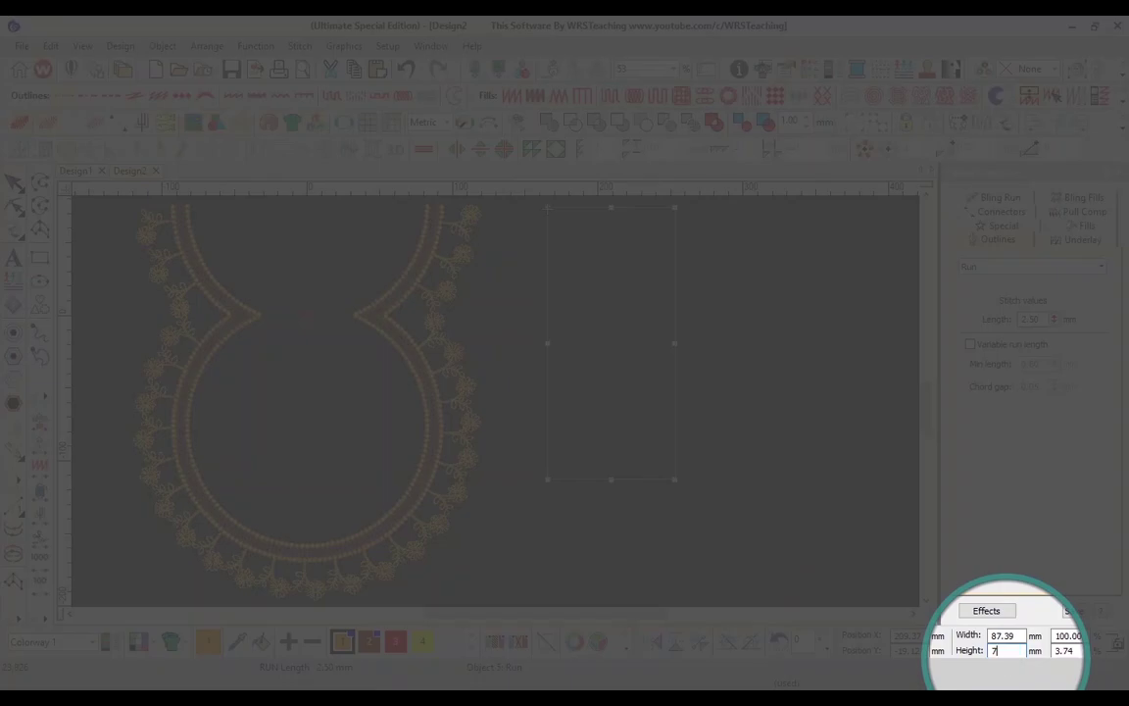
pyautogui.write('in')
pyautogui.press('Return')
pyautogui.doubleClick(995, 635)
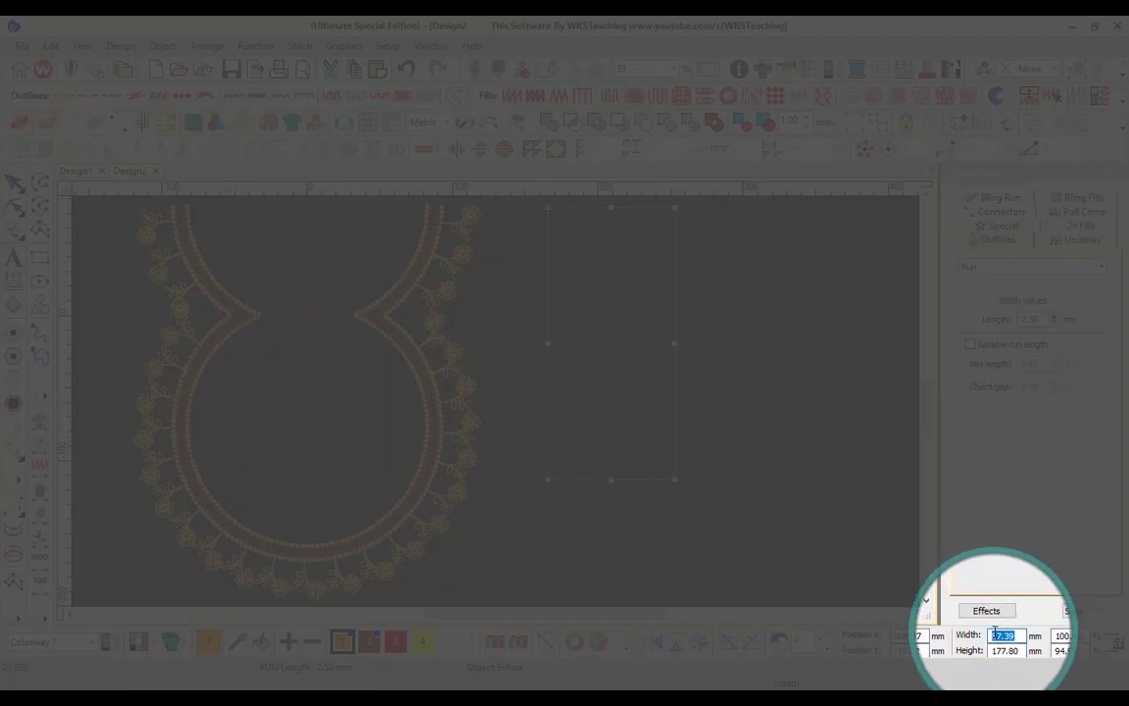
pyautogui.write('2.5in')
pyautogui.press('Return')
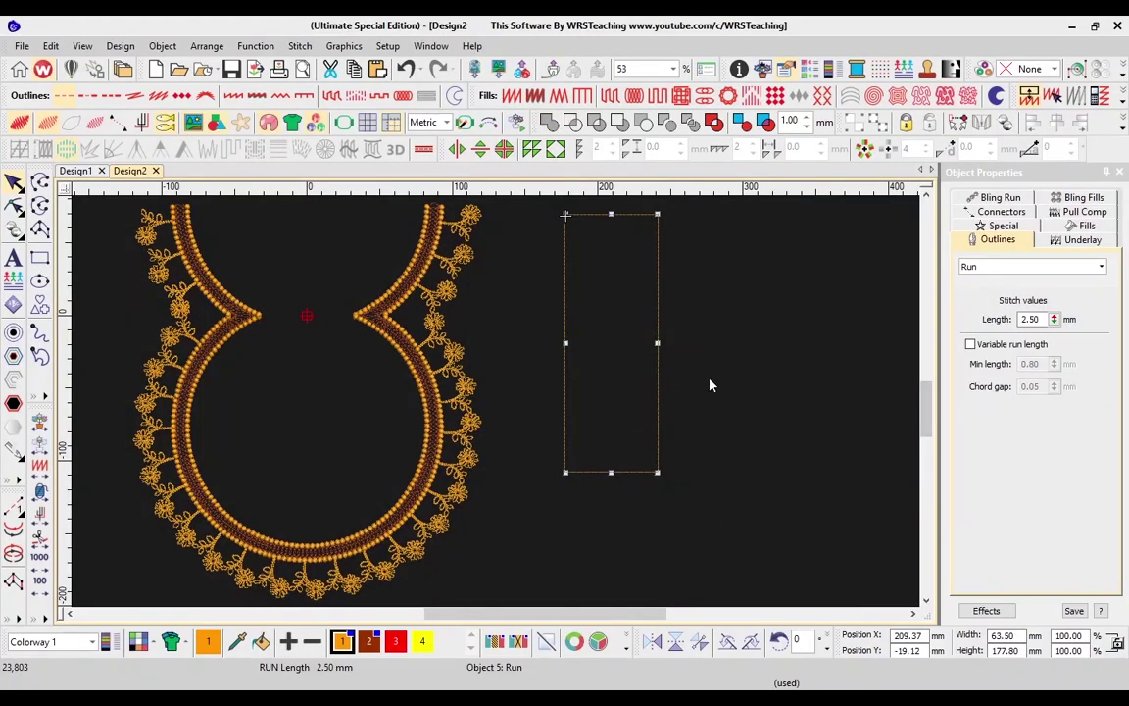
# - Move the rectangle into the neckline so that its long sides meet the two notch tips, and deselect it
pyautogui.click(754, 415)
pyautogui.moveTo(659, 338); pyautogui.dragTo(354, 327)
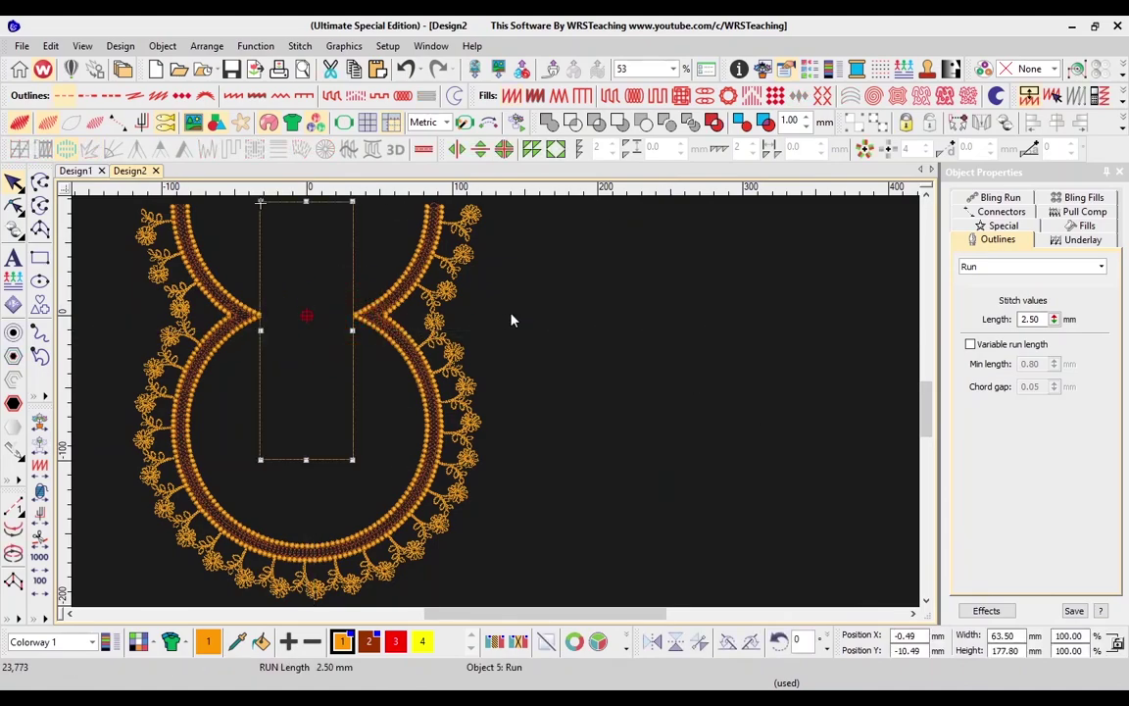
pyautogui.hscroll(-1, 588, 355)
pyautogui.scroll(2, 676, 394)
pyautogui.click(801, 414)
# - Digitize an L-shaped Run along the rectangle's left side and bottom edge, from its upper-left to its lower-right corner
pyautogui.press('space')
pyautogui.scroll(2, 272, 292)
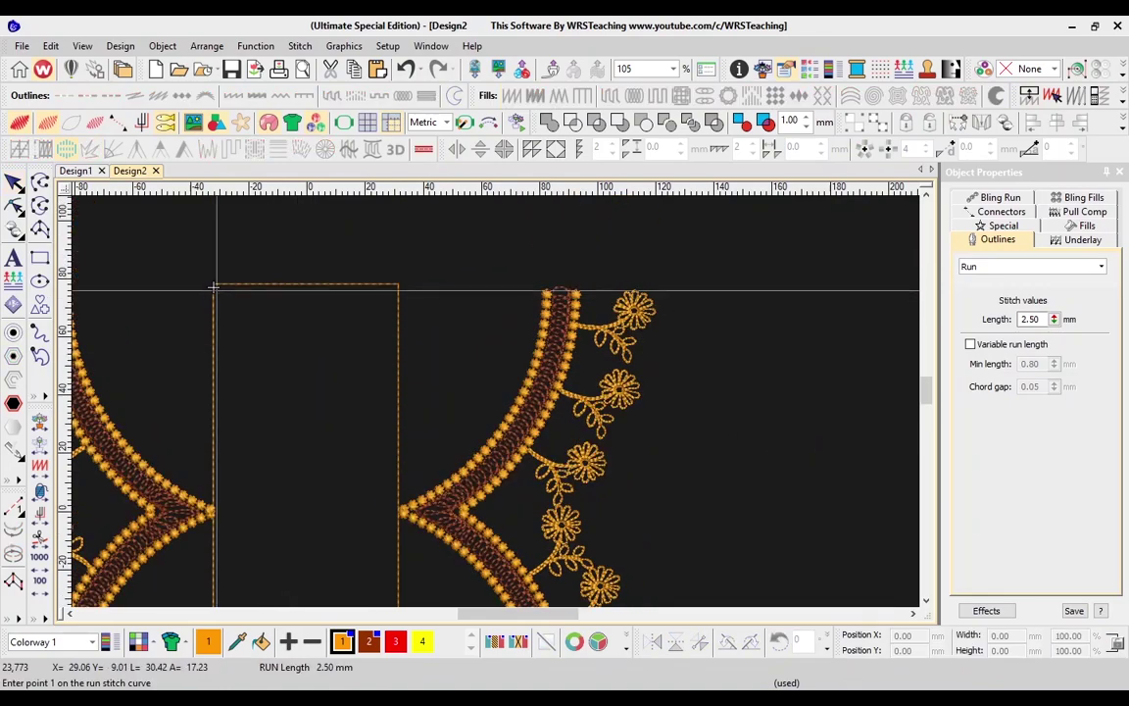
pyautogui.click(214, 287)
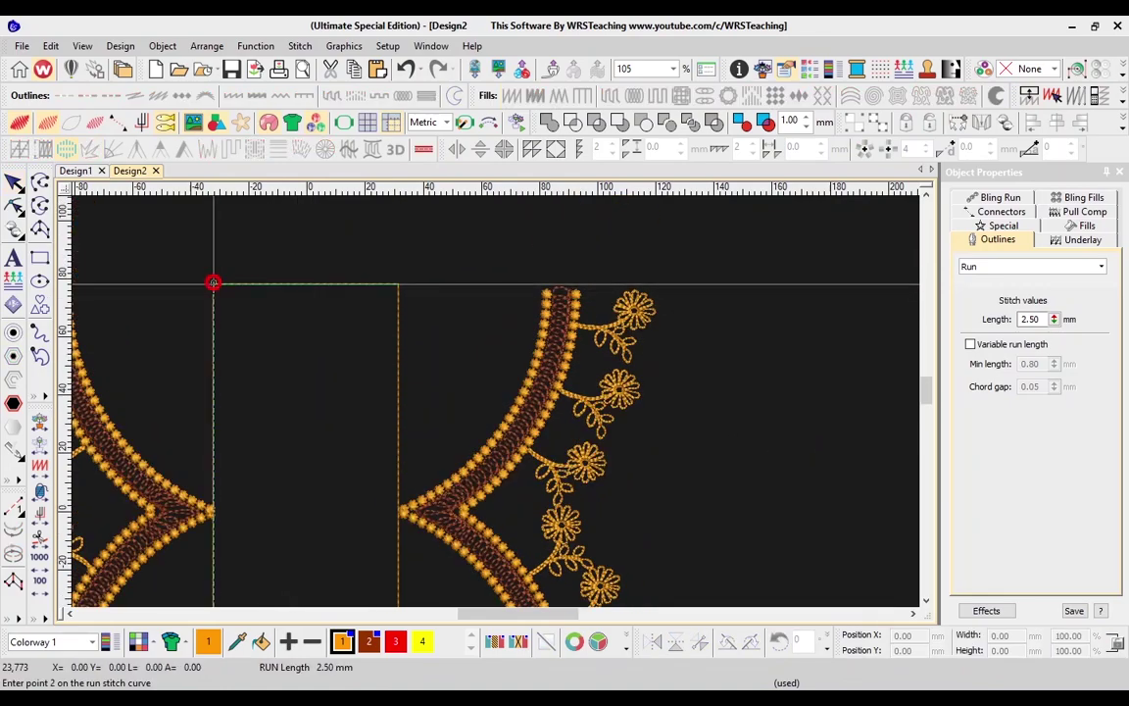
pyautogui.scroll(-5, 214, 294)
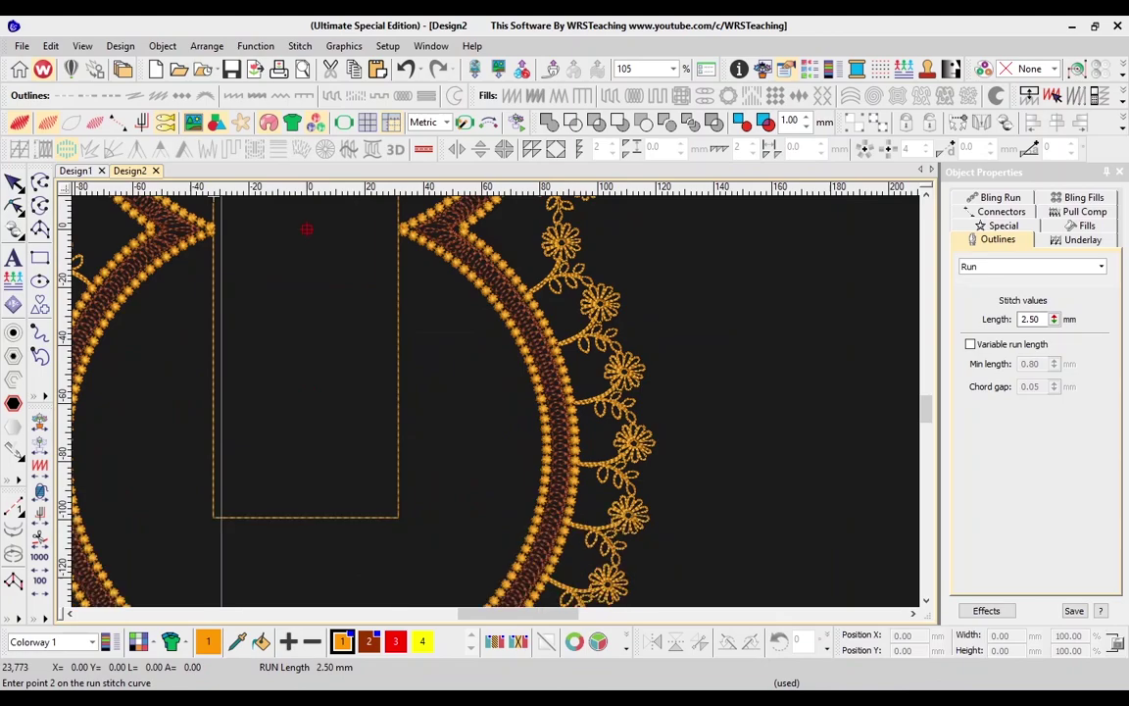
pyautogui.click(215, 515)
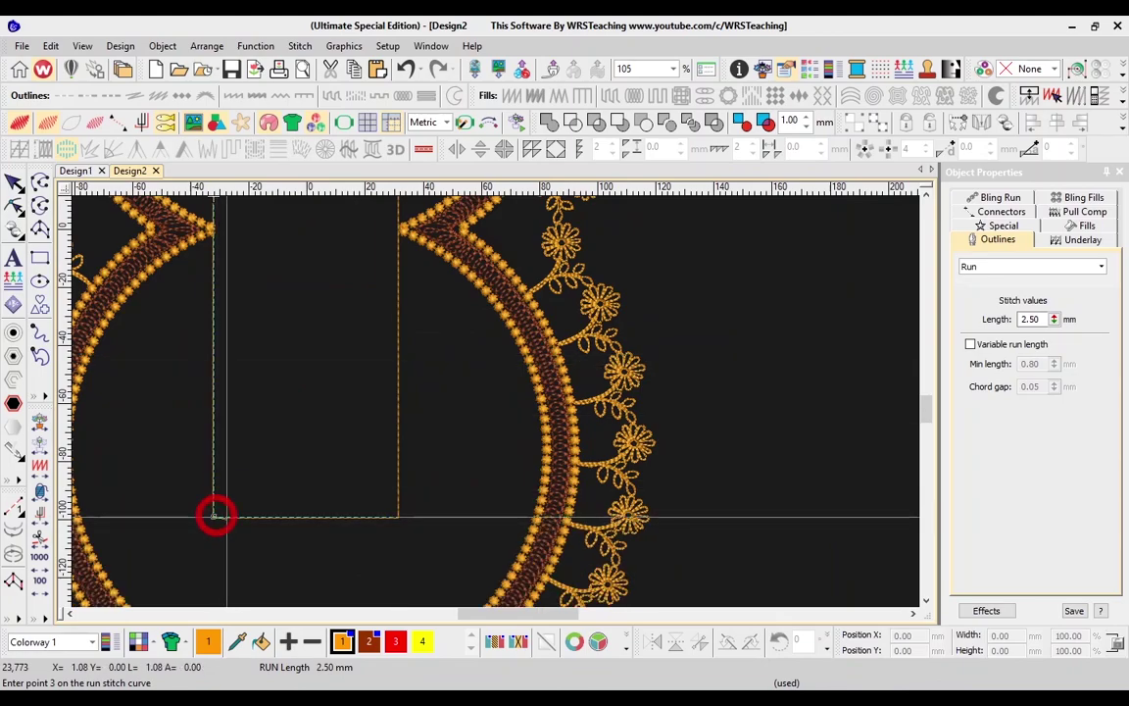
pyautogui.click(400, 514)
pyautogui.press('Return')
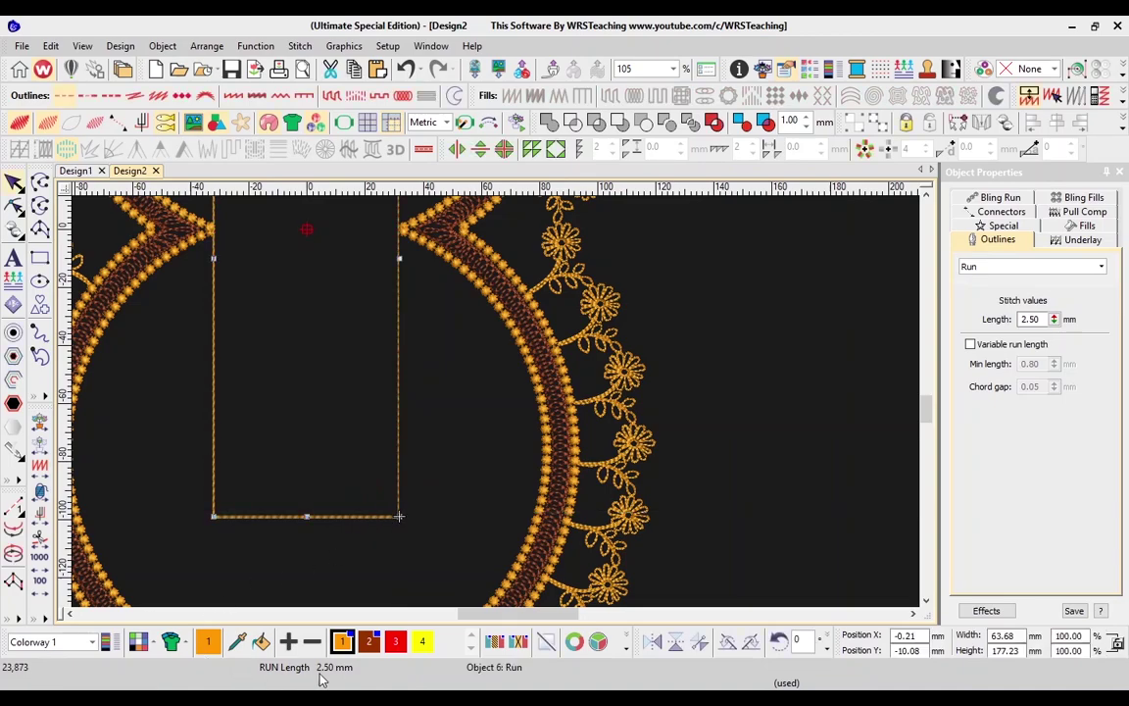
# - Recolour the L-shaped run red (colour 3) and the rectangle yellow (colour 4), and turn off the realistic stitch view
pyautogui.click(395, 641)
pyautogui.click(422, 641)
pyautogui.click(491, 390)
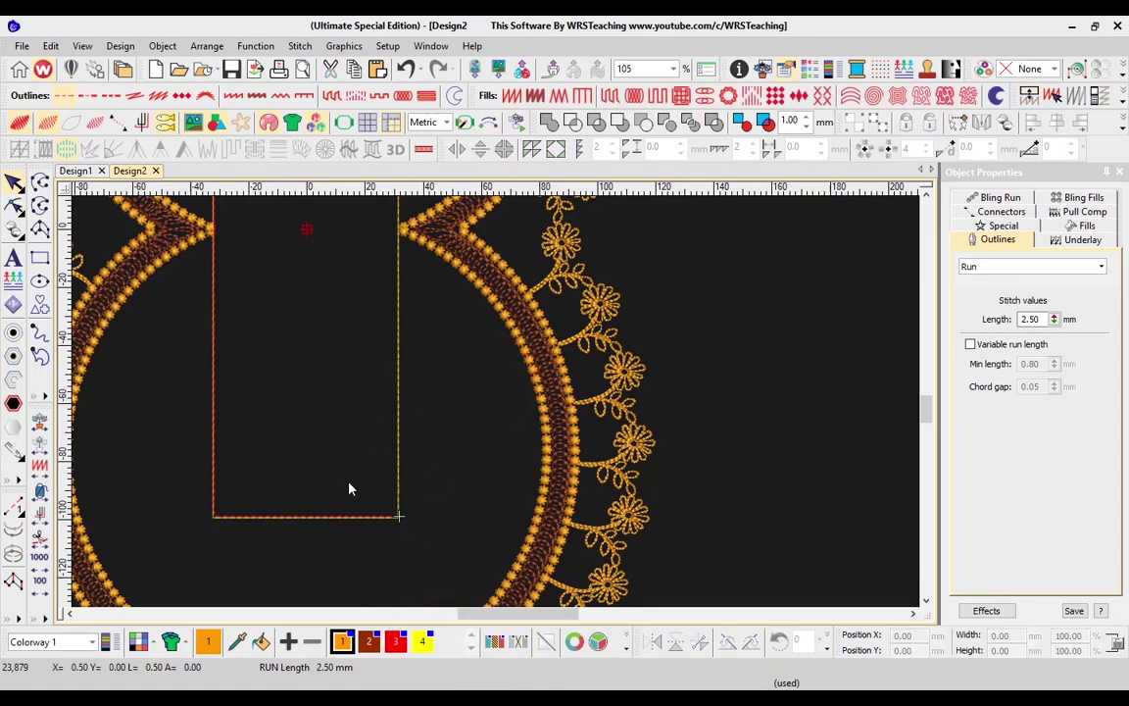
pyautogui.press('t')
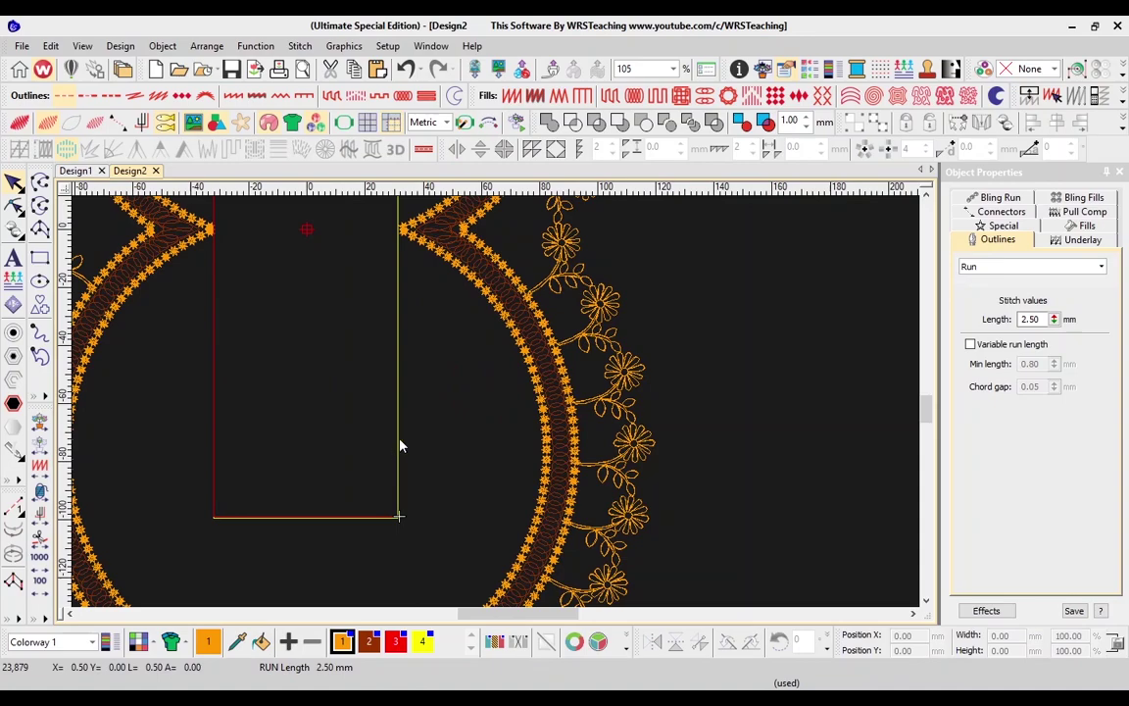
# - Delete the yellow rectangle and keep only the red L-shaped run
pyautogui.hotkey('shift', 'z')
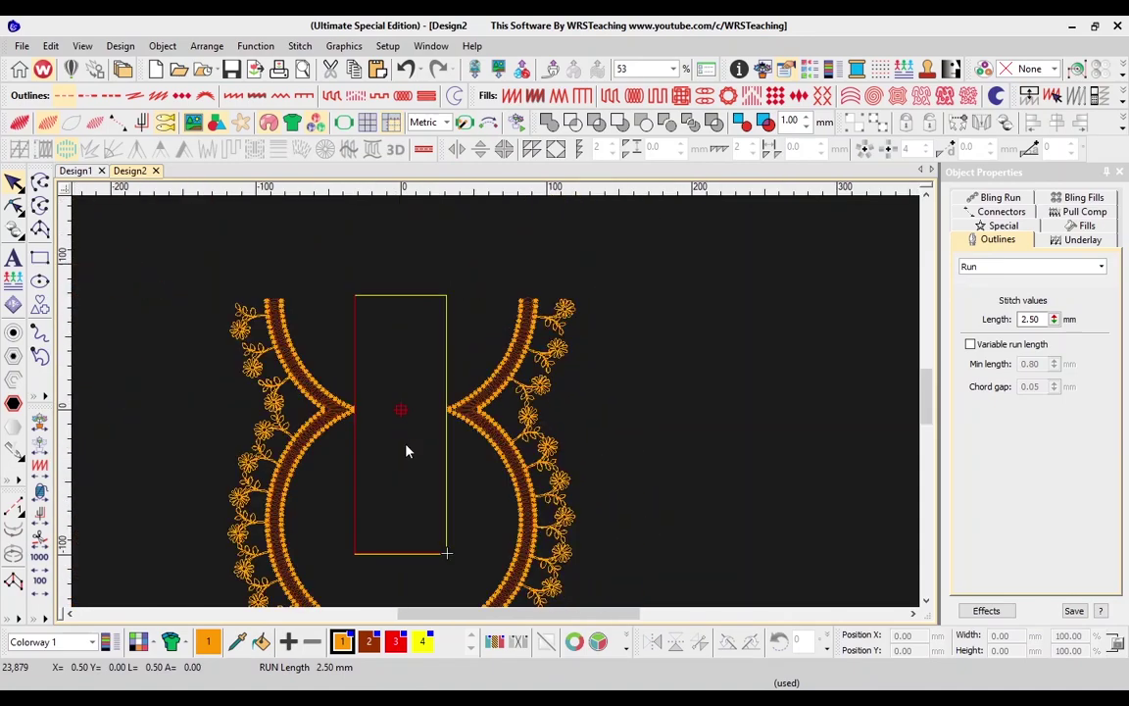
pyautogui.click(356, 351)
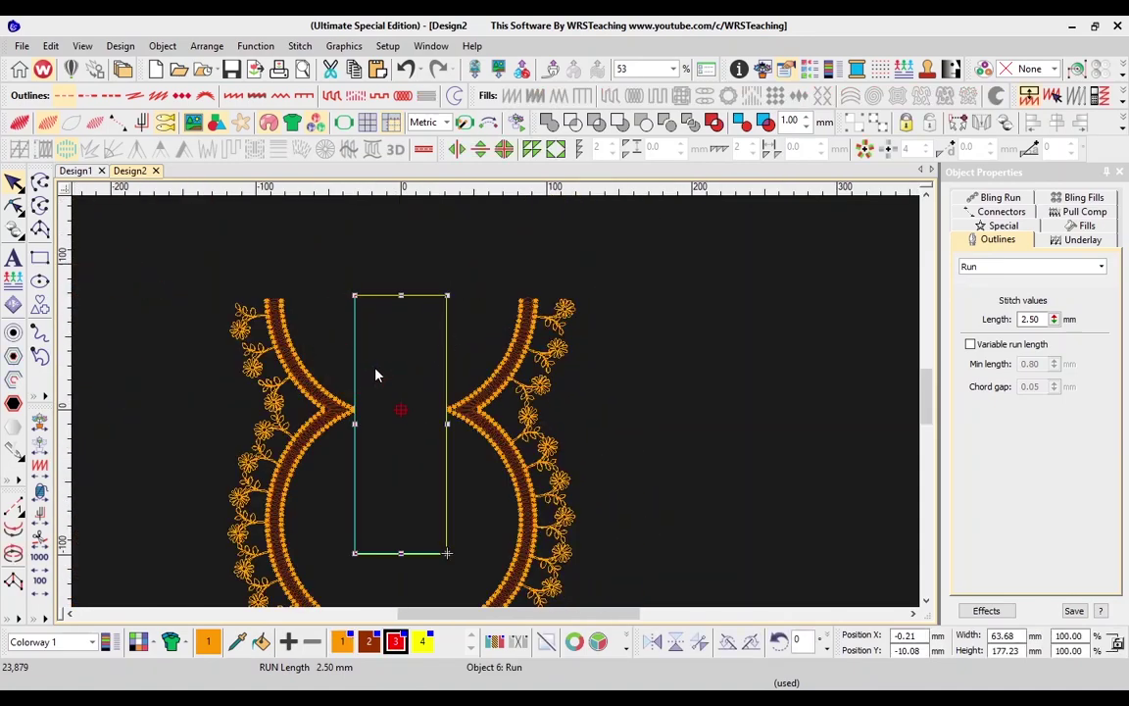
pyautogui.press('z')
pyautogui.scroll(-3, 344, 396)
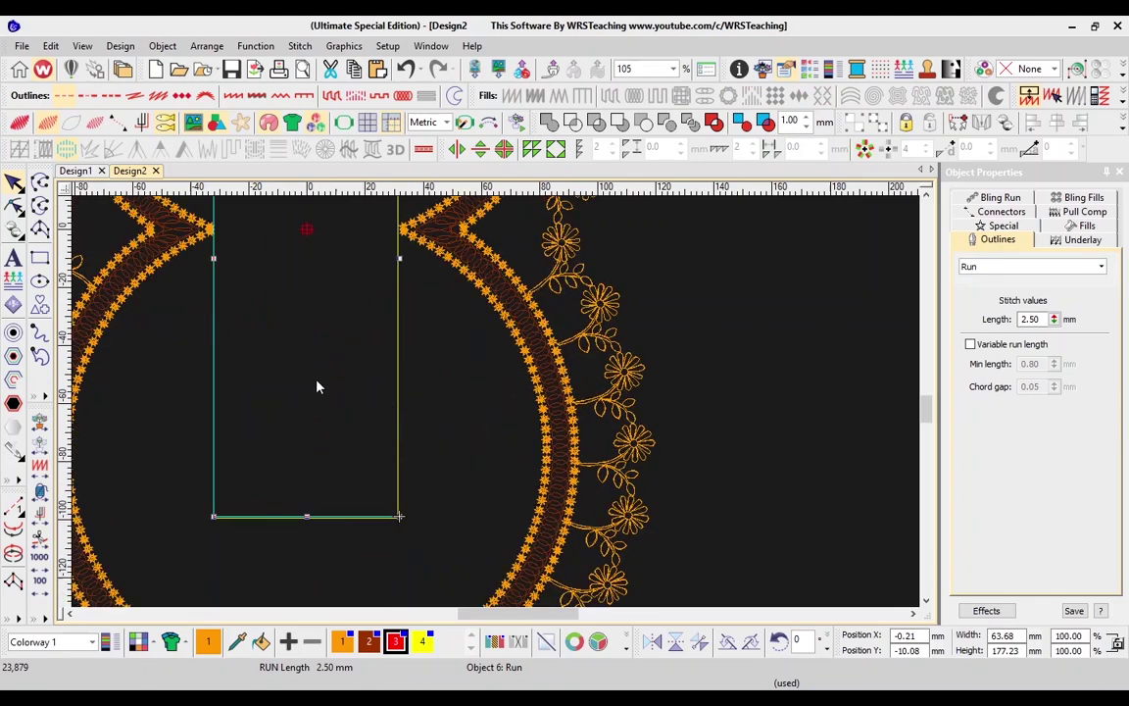
pyautogui.click(411, 463)
pyautogui.moveTo(398, 458); pyautogui.dragTo(470, 467)
pyautogui.press('Delete')
pyautogui.hotkey('shift', 'z')
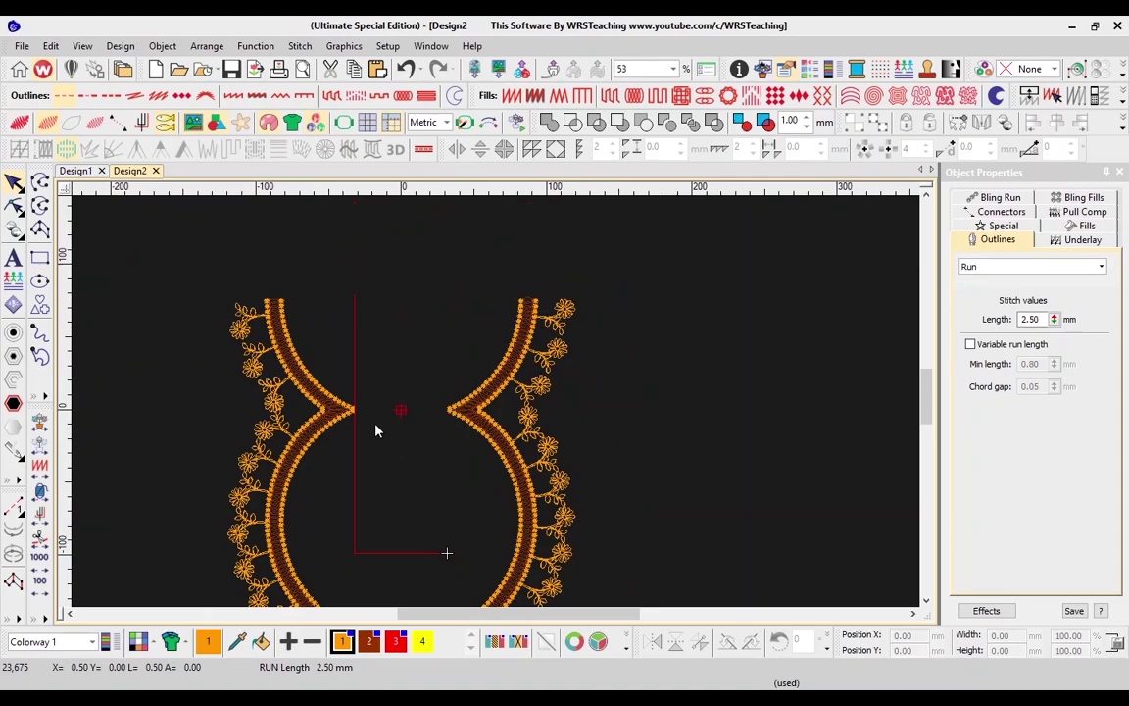
# - Nudge the red L-shaped run about 15 mm to the right, clear of the left notch tip
pyautogui.click(356, 381)
pyautogui.press('Right')
pyautogui.press('Right')
pyautogui.press('Right')
pyautogui.press('Right')
pyautogui.press('Right')
pyautogui.press('Right')
pyautogui.press('Right')
pyautogui.press('Right')
pyautogui.press('Right')
pyautogui.press('Right')
pyautogui.press('Right')
pyautogui.press('Right')
pyautogui.press('Right')
pyautogui.press('Right')
pyautogui.press('Right')
pyautogui.press('Right')
pyautogui.press('Right')
pyautogui.press('Right')
pyautogui.press('Right')
pyautogui.press('Right')
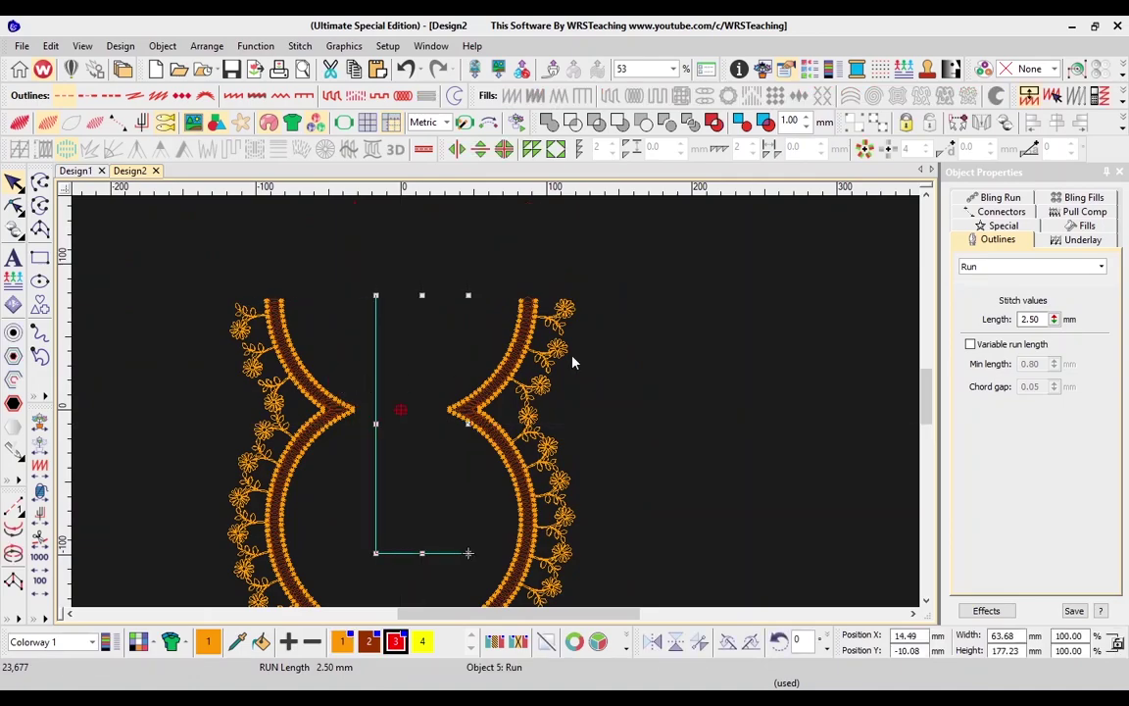
pyautogui.click(768, 335)
pyautogui.press('z')
pyautogui.scroll(-2, 466, 383)
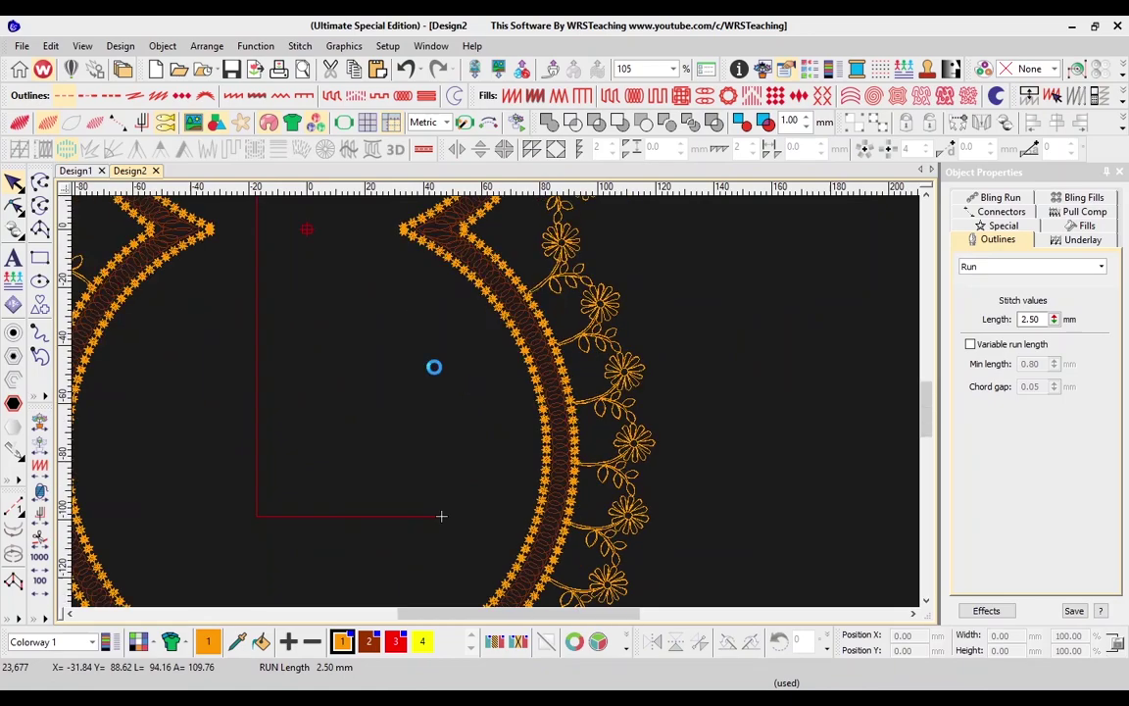
pyautogui.hotkey('shift', 'z')
pyautogui.scroll(1, 397, 388)
# - Place a vertical and a horizontal guide exactly along the two legs of the L-shaped run
pyautogui.click(375, 386)
pyautogui.click(146, 303)
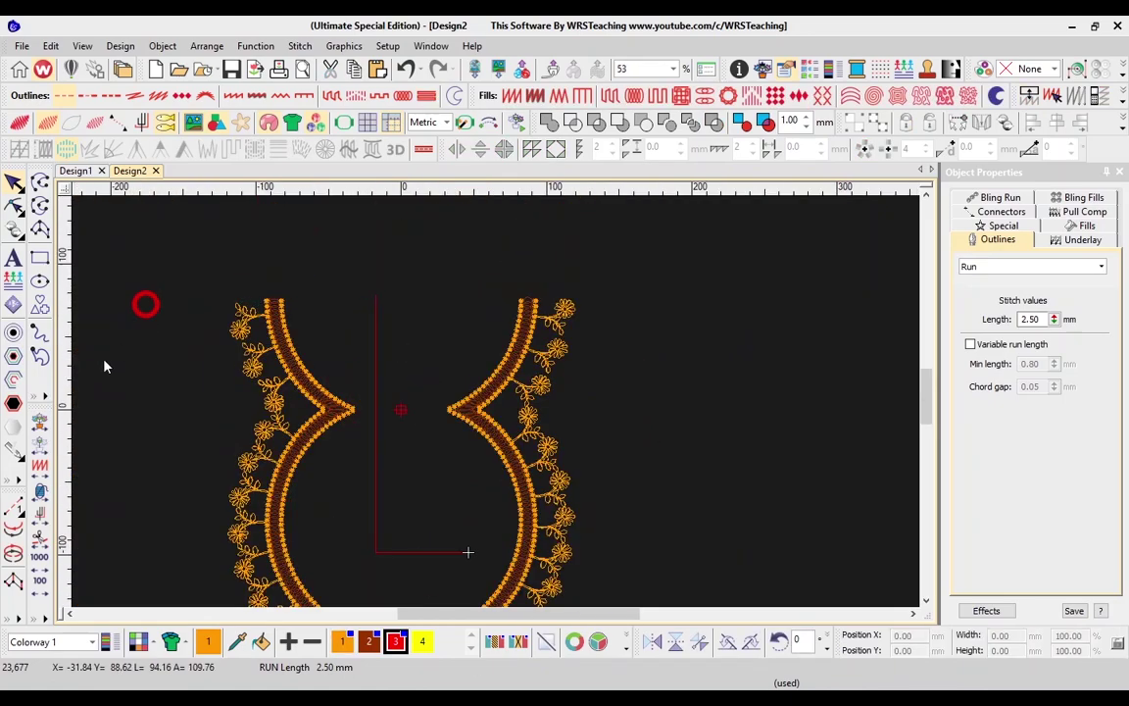
pyautogui.click(375, 191)
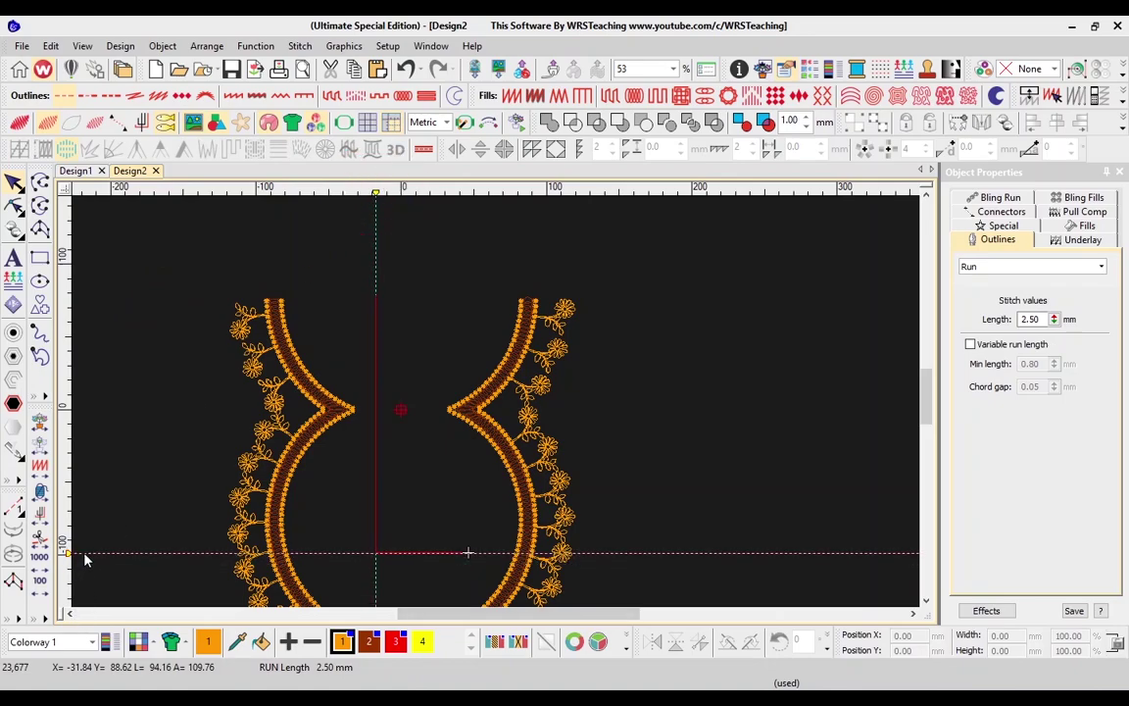
pyautogui.scroll(2, 491, 471)
pyautogui.scroll(2, 341, 485)
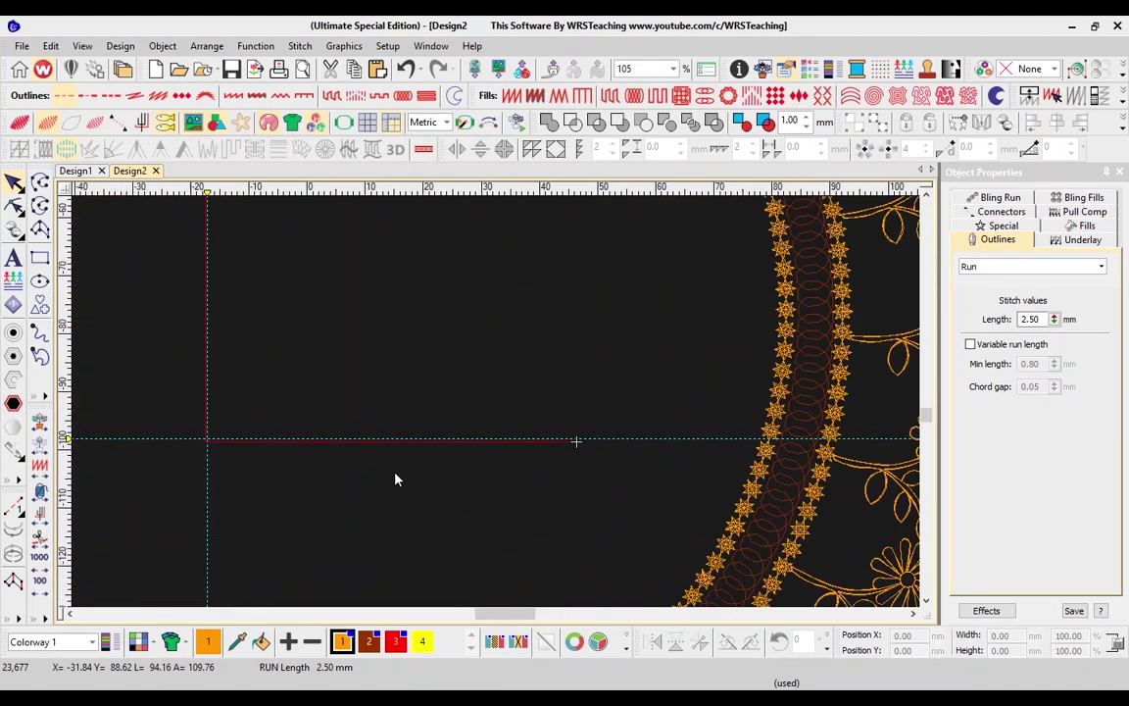
pyautogui.rightClick(370, 452)
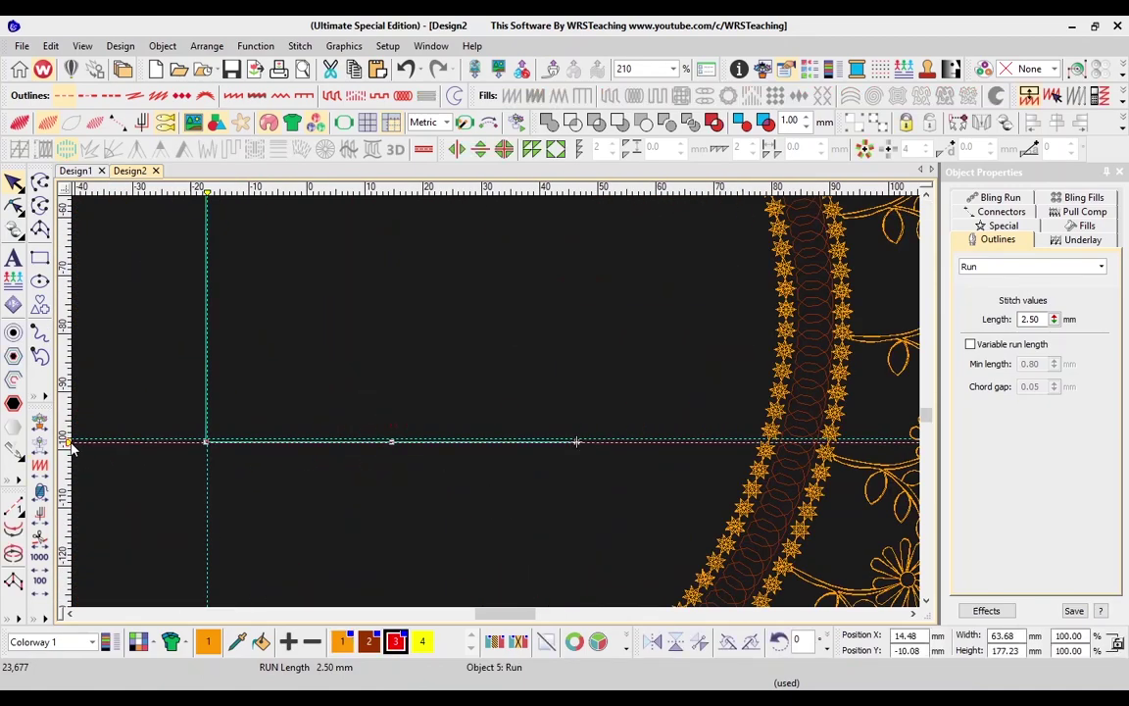
pyautogui.hscroll(-3, 533, 416)
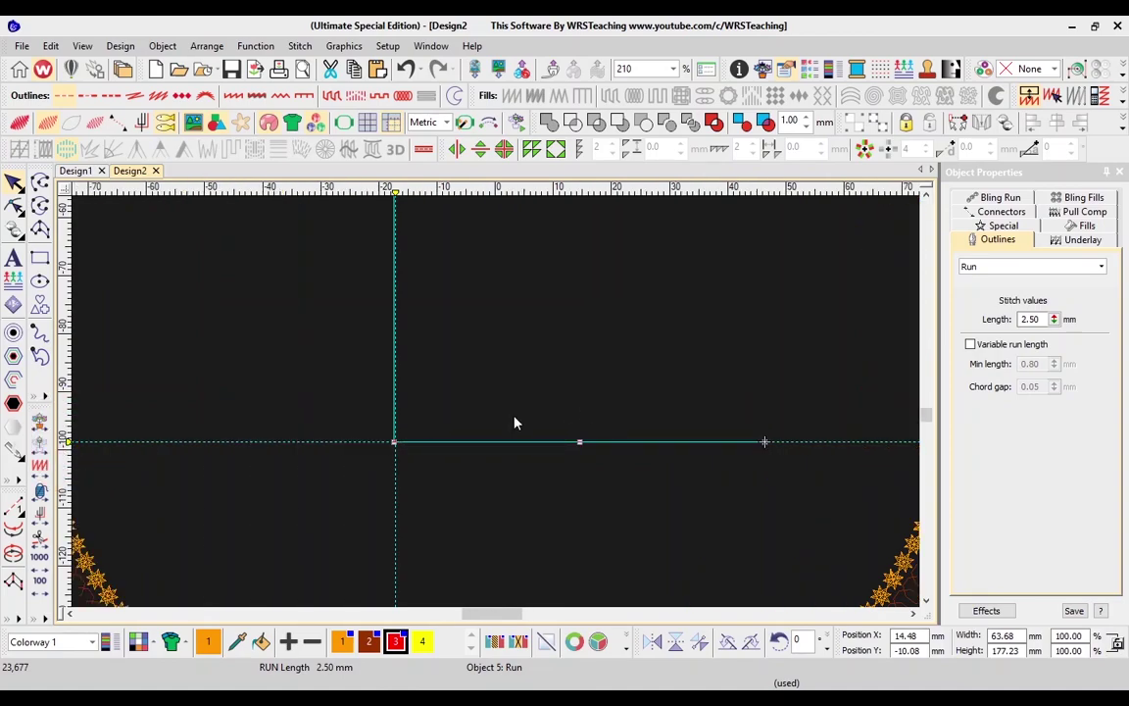
# - Round the L-shaped run's corner by adding a reshape point on each leg and pulling the corner inwards as a curve point
pyautogui.press('h')
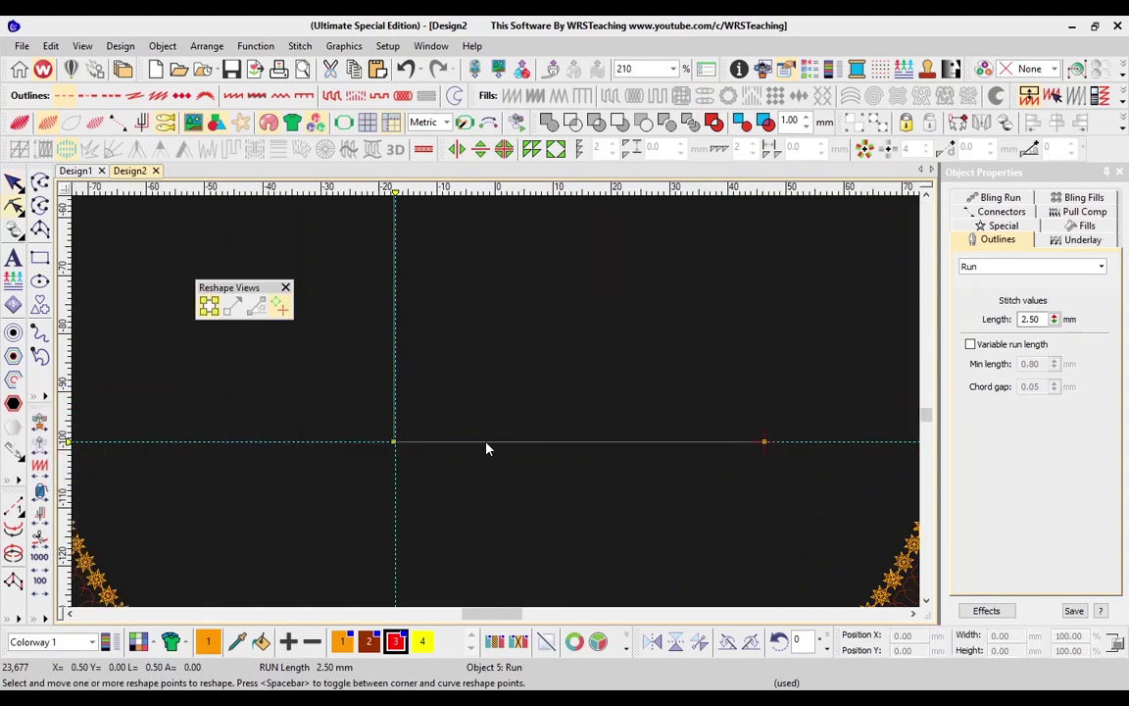
pyautogui.click(510, 442)
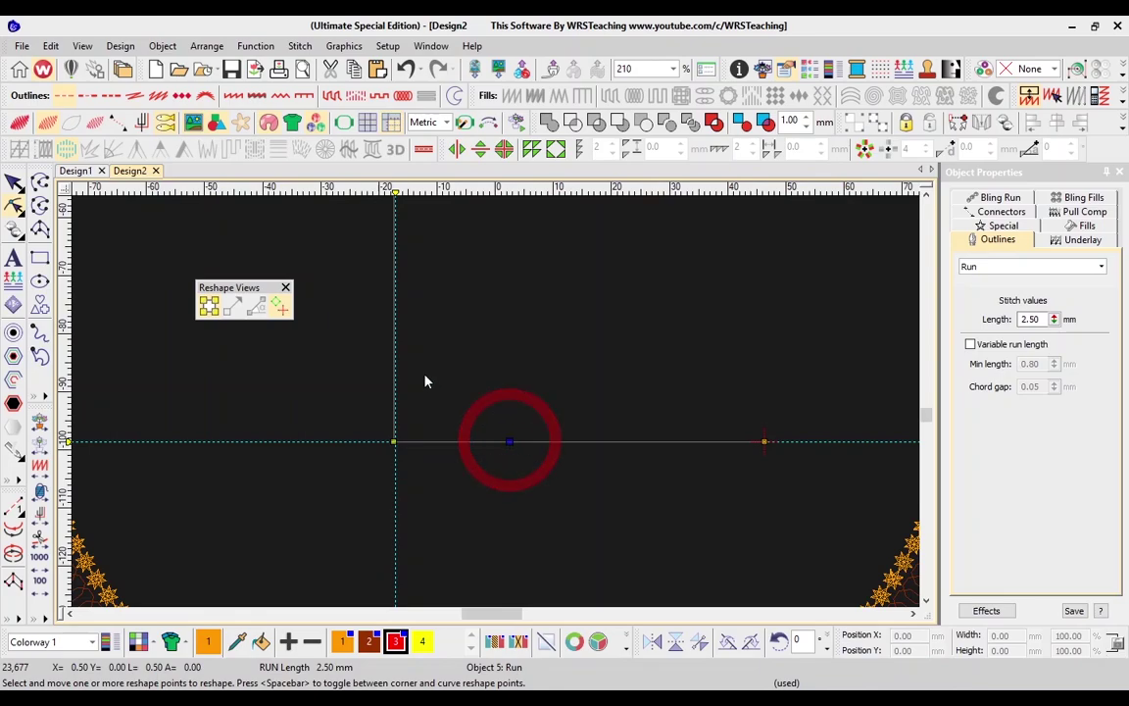
pyautogui.click(394, 344)
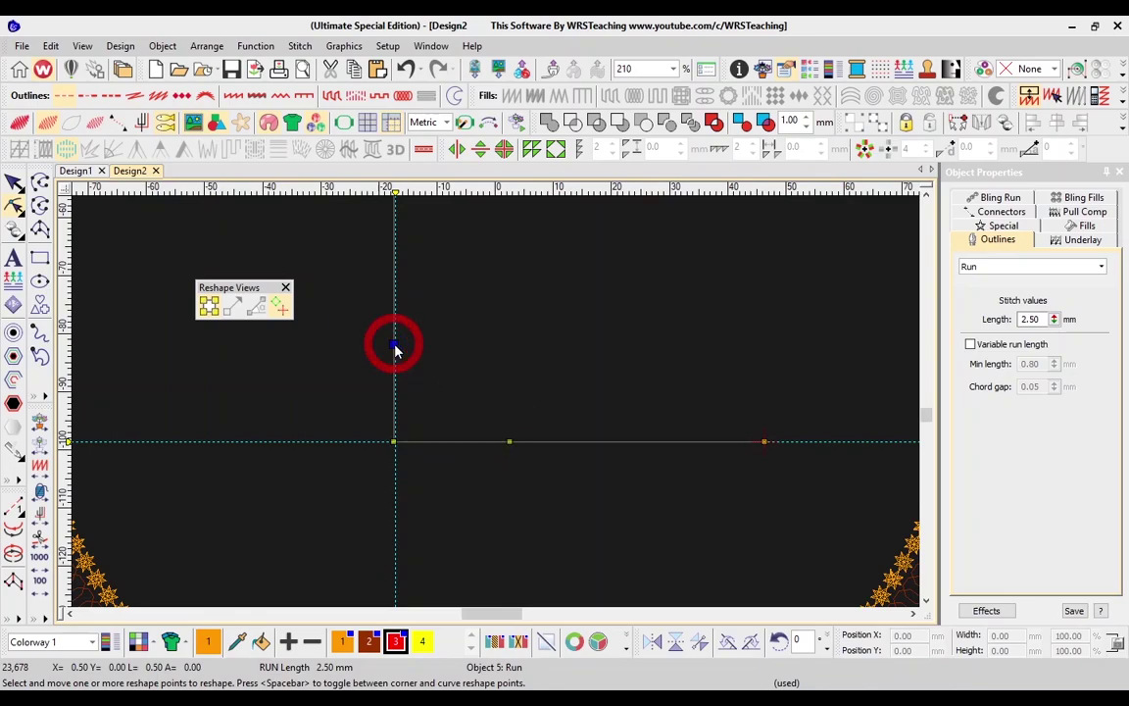
pyautogui.moveTo(421, 404); pyautogui.dragTo(325, 492)
pyautogui.press('space')
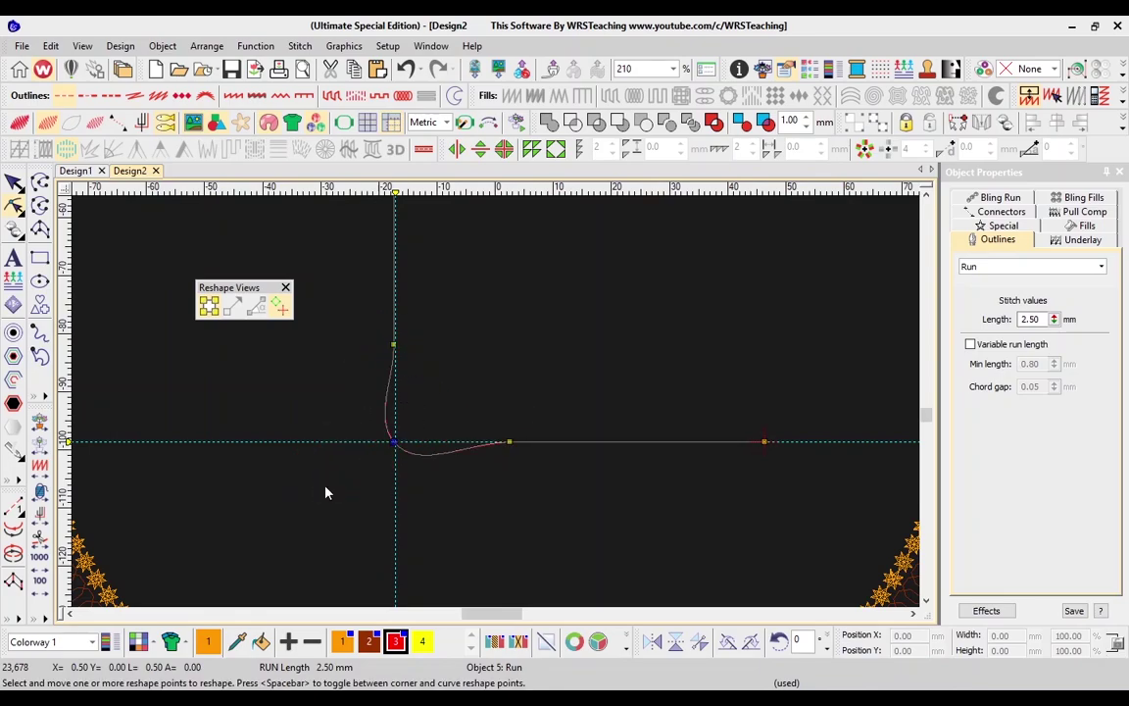
pyautogui.moveTo(396, 441); pyautogui.dragTo(415, 420)
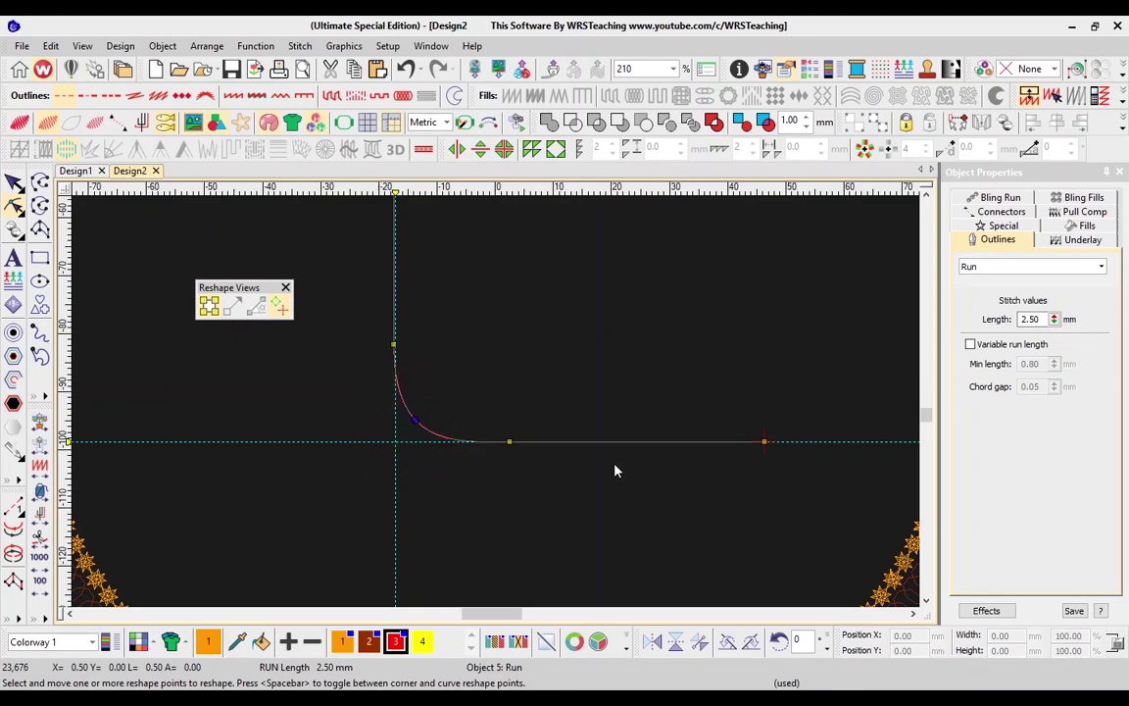
# - Smooth the rounded corner by moving the horizontal leg's point outwards and the vertical leg's point and curve point slightly up
pyautogui.moveTo(555, 416); pyautogui.dragTo(467, 478)
pyautogui.moveTo(451, 316); pyautogui.dragTo(324, 391)
pyautogui.press('Up')
pyautogui.press('Up')
pyautogui.press('Up')
pyautogui.moveTo(416, 420); pyautogui.dragTo(416, 416)
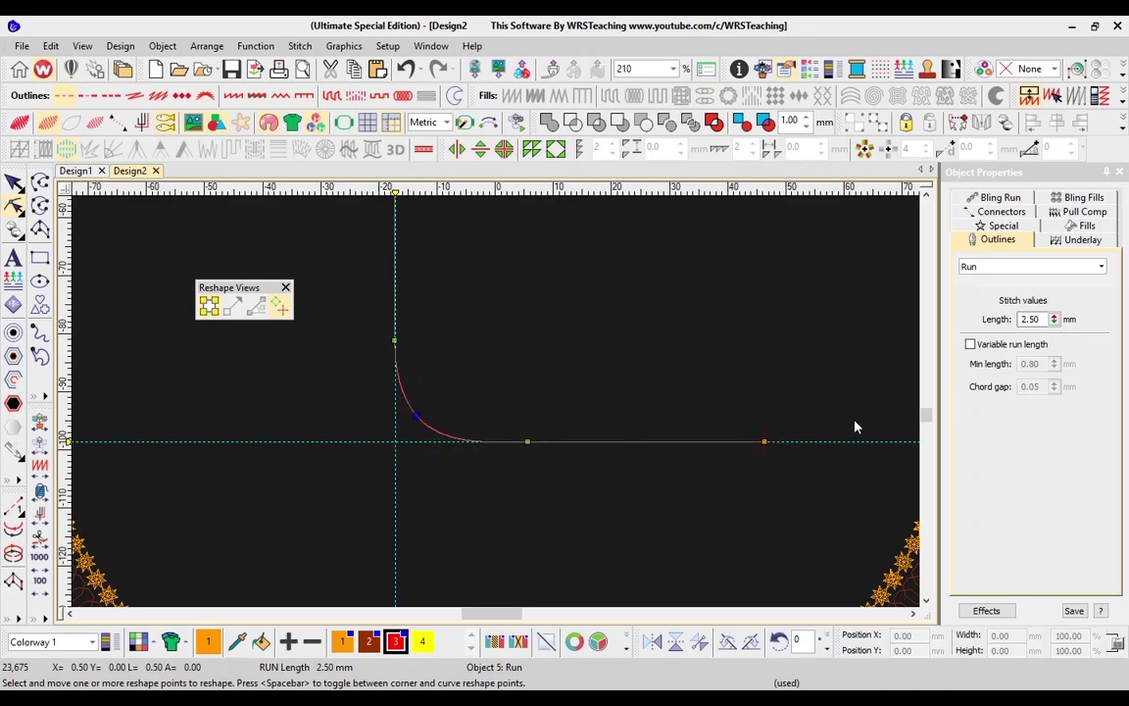
pyautogui.press('Escape')
# - Remove the horizontal and vertical guides from the design
pyautogui.hotkey('shift', 'z')
pyautogui.hotkey('shift', 'z')
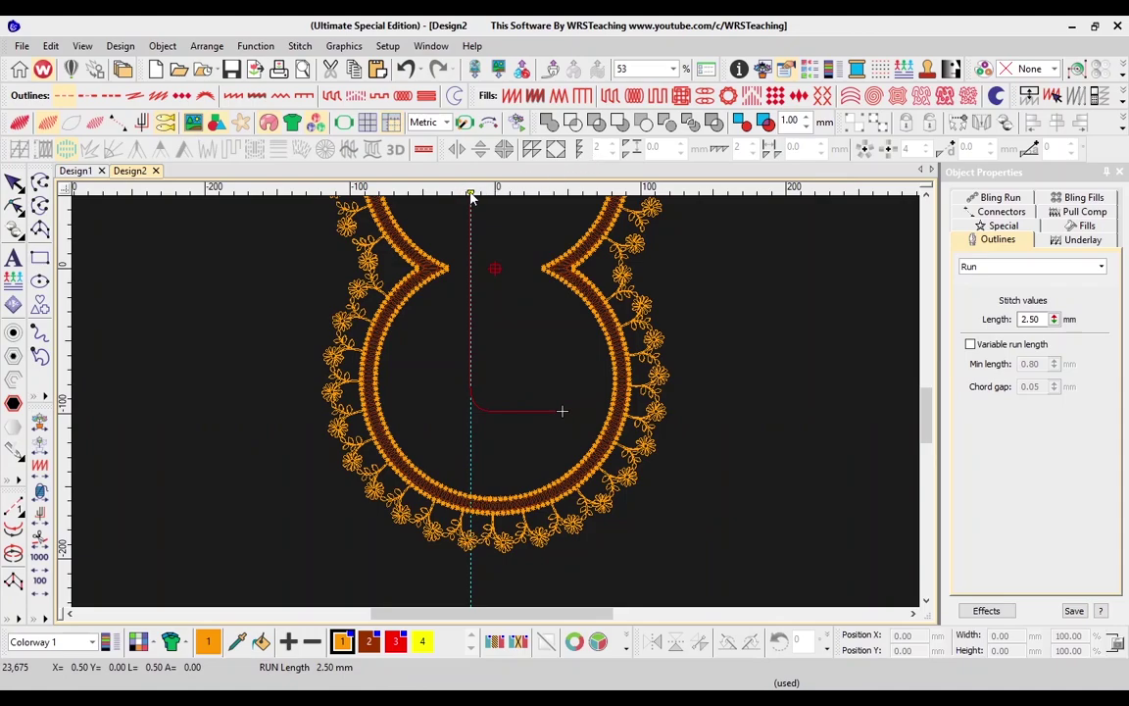
pyautogui.scroll(4, 613, 340)
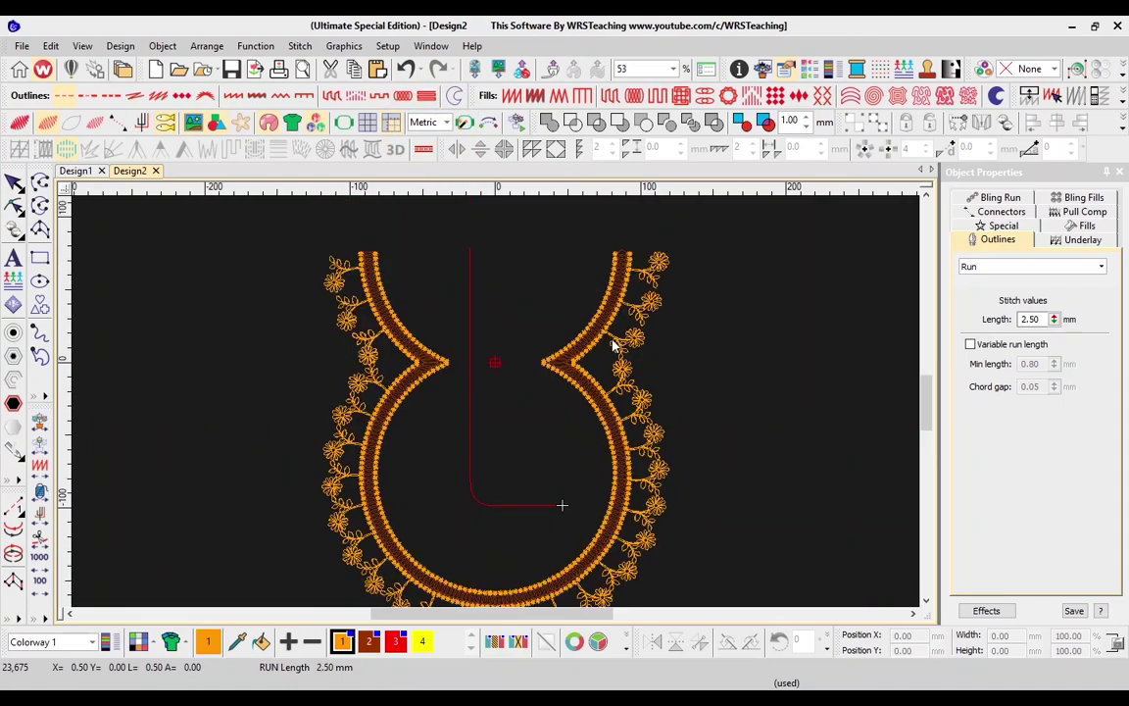
pyautogui.click(471, 402)
pyautogui.press('h')
pyautogui.moveTo(516, 280); pyautogui.dragTo(436, 395)
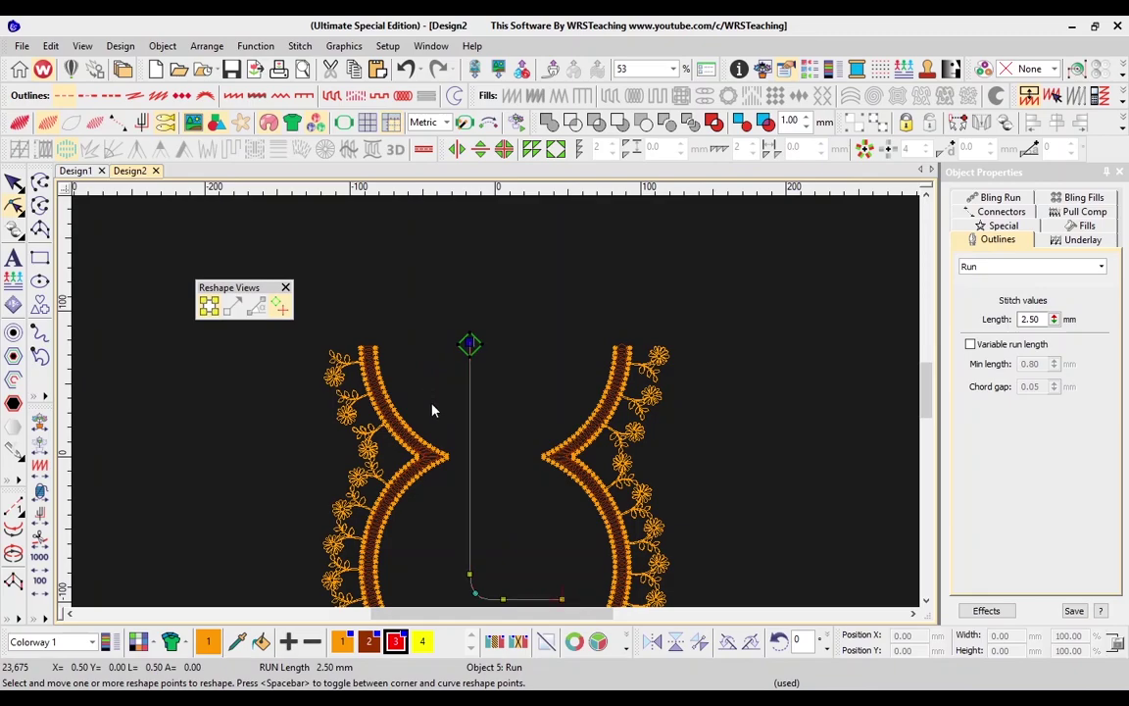
pyautogui.press('Escape')
pyautogui.scroll(-2, 504, 396)
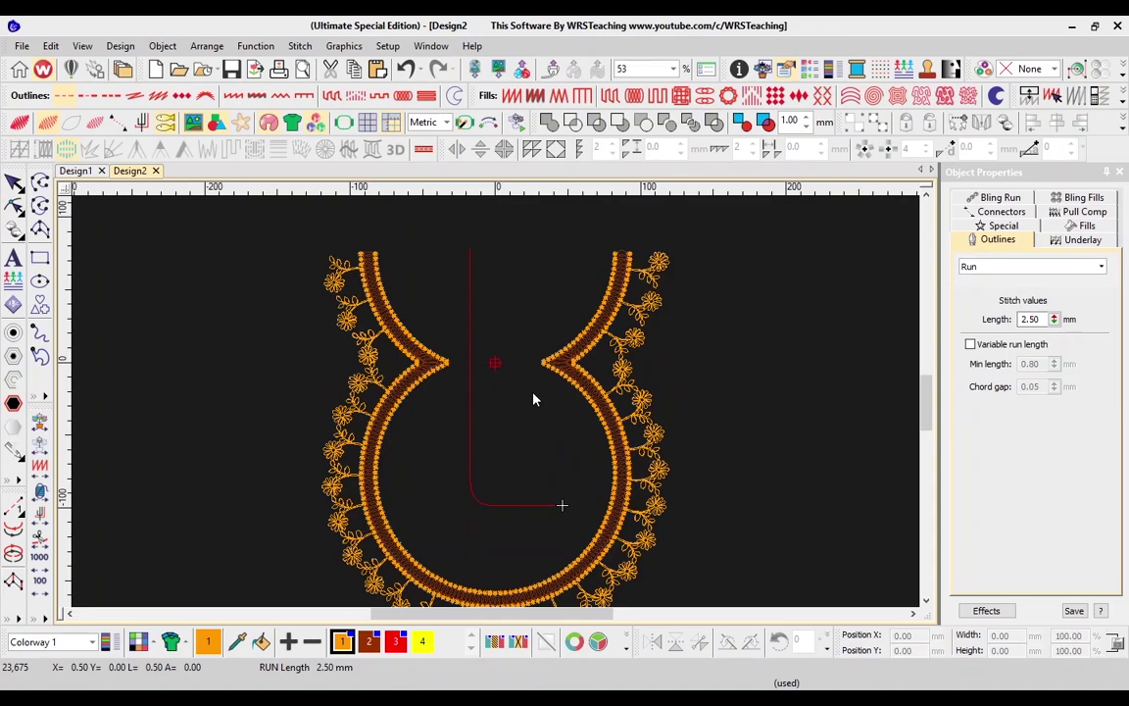
# - Move the L-shaped run out of the neckline into the empty area to its right, centred at about X 244 mm
pyautogui.press('t')
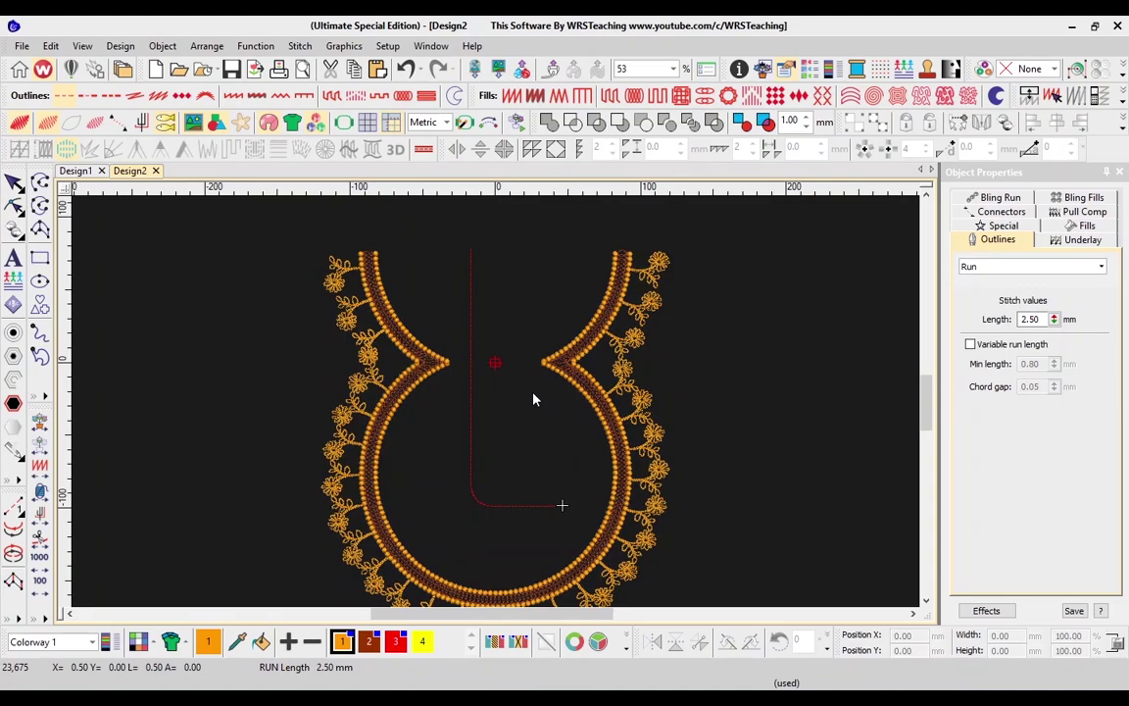
pyautogui.press('t')
pyautogui.press('z')
pyautogui.hotkey('shift', 'z')
pyautogui.click(470, 412)
pyautogui.scroll(2, 661, 392)
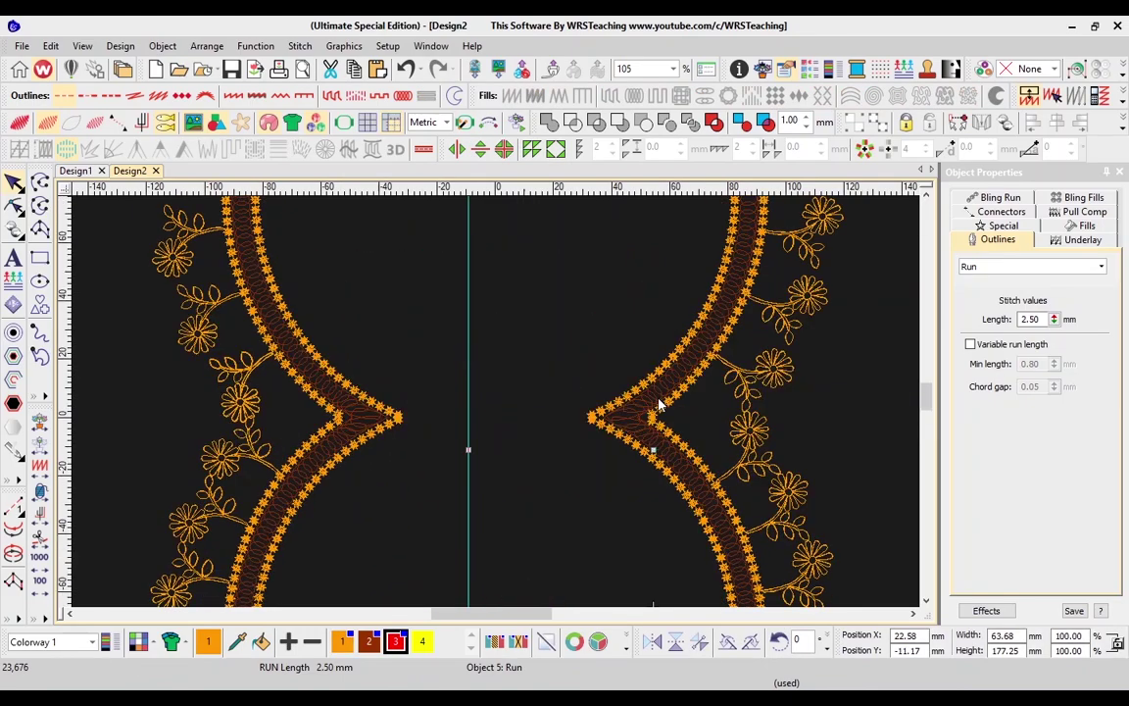
pyautogui.click(423, 369)
pyautogui.scroll(-3, 470, 345)
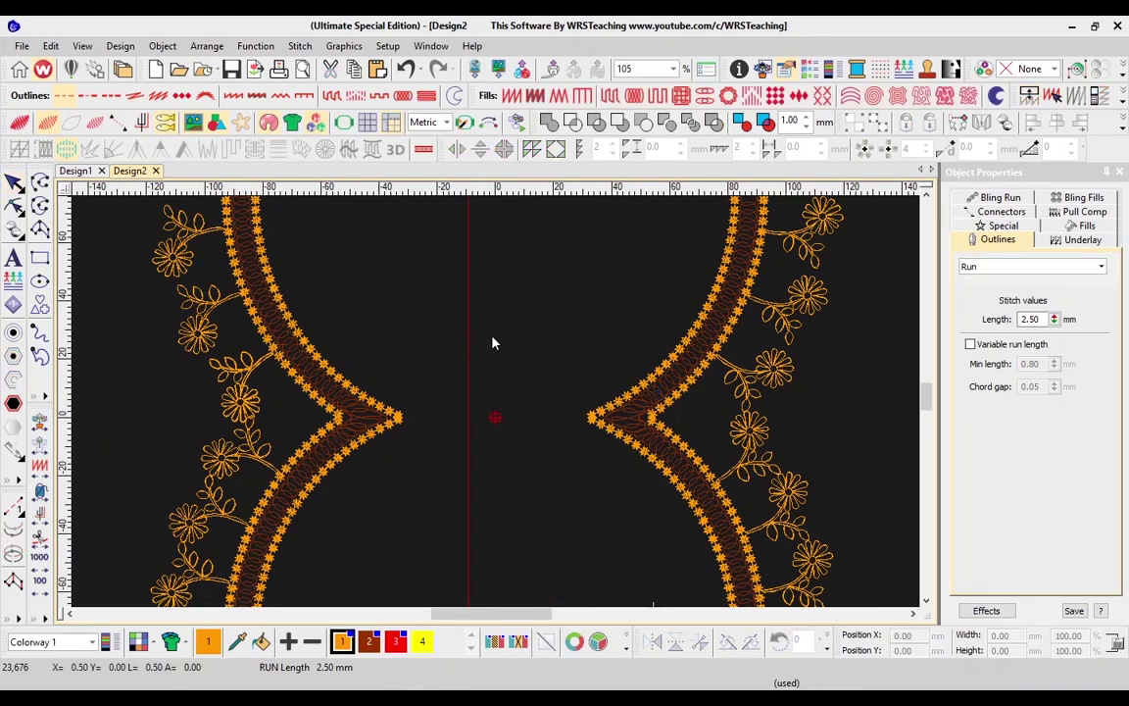
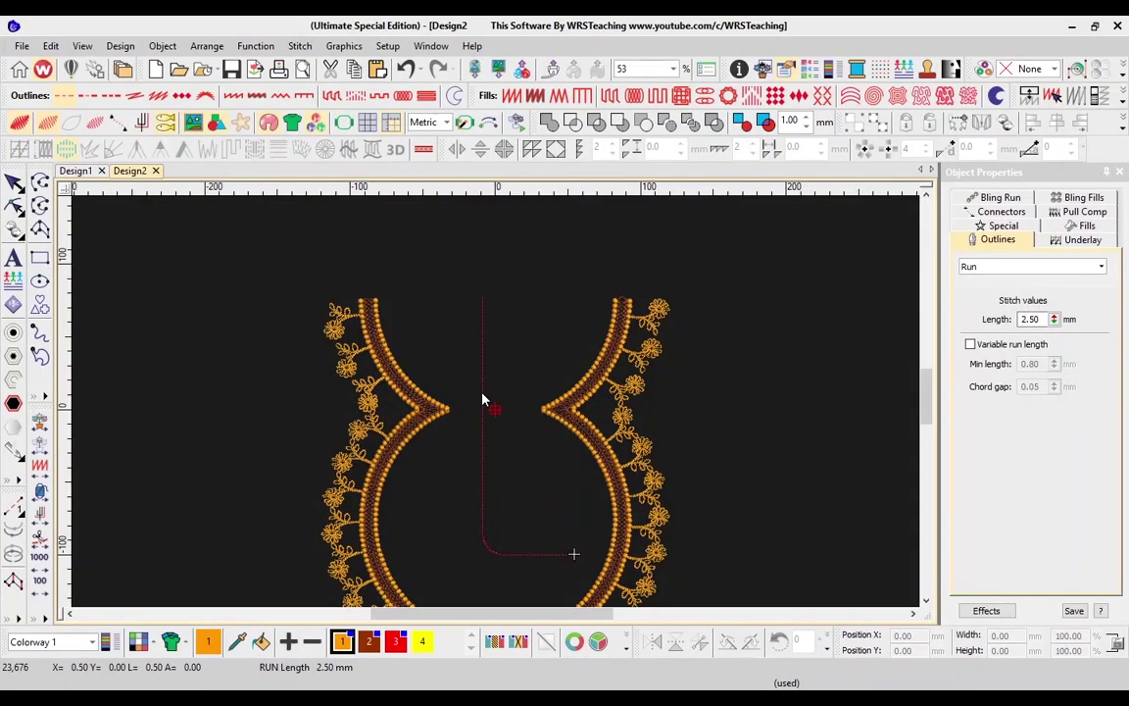
pyautogui.moveTo(483, 398); pyautogui.dragTo(806, 404)
pyautogui.hscroll(3, 805, 398)
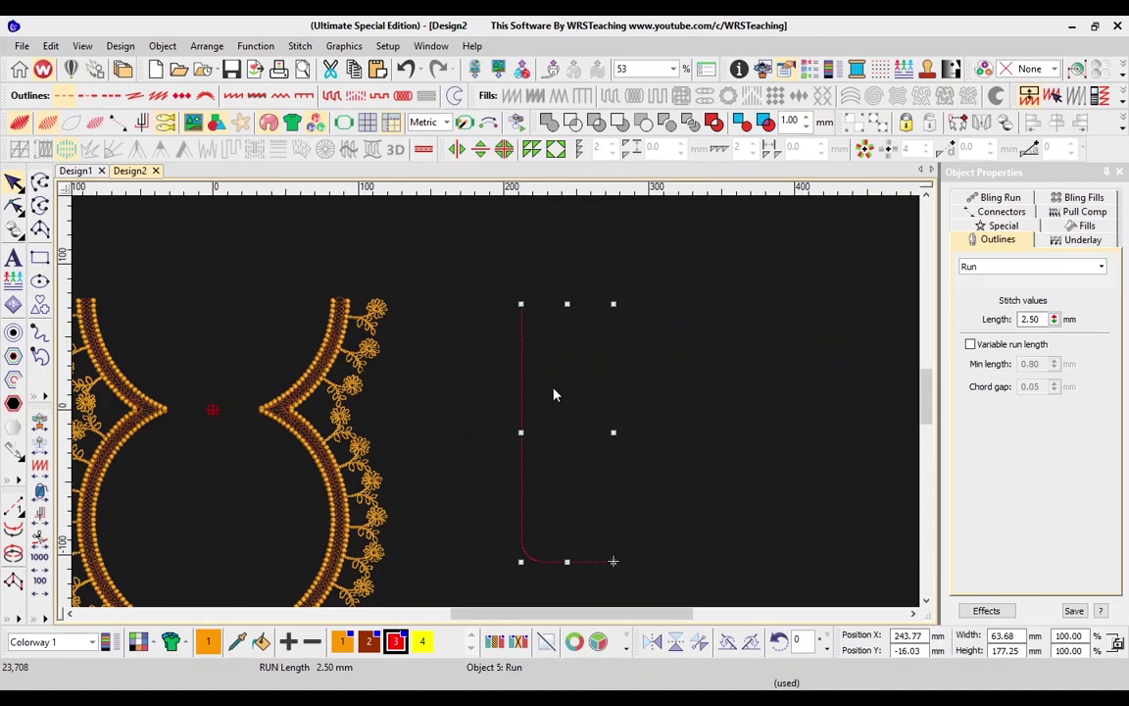
# - Try a single open offset of the L-shaped run at 5 mm spacing on Side 2, keeping the original, and undo it
pyautogui.scroll(-1, 553, 386)
pyautogui.scroll(2, 554, 382)
pyautogui.scroll(2, 559, 389)
pyautogui.hscroll(-2, 564, 390)
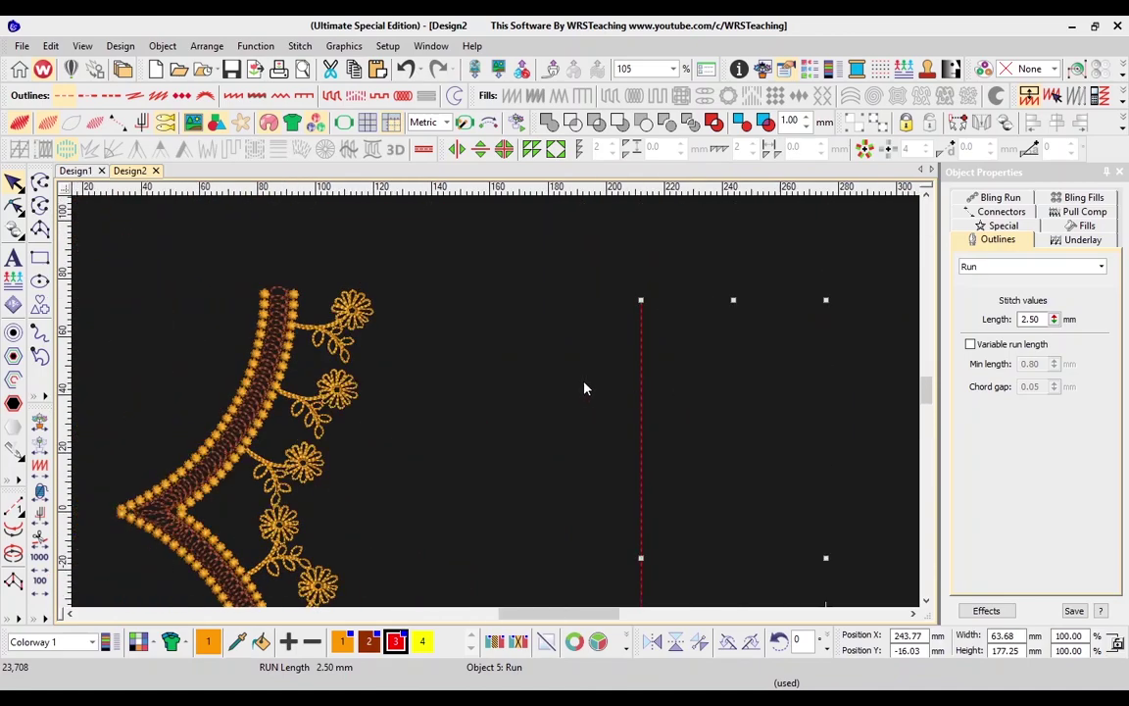
pyautogui.scroll(-4, 618, 367)
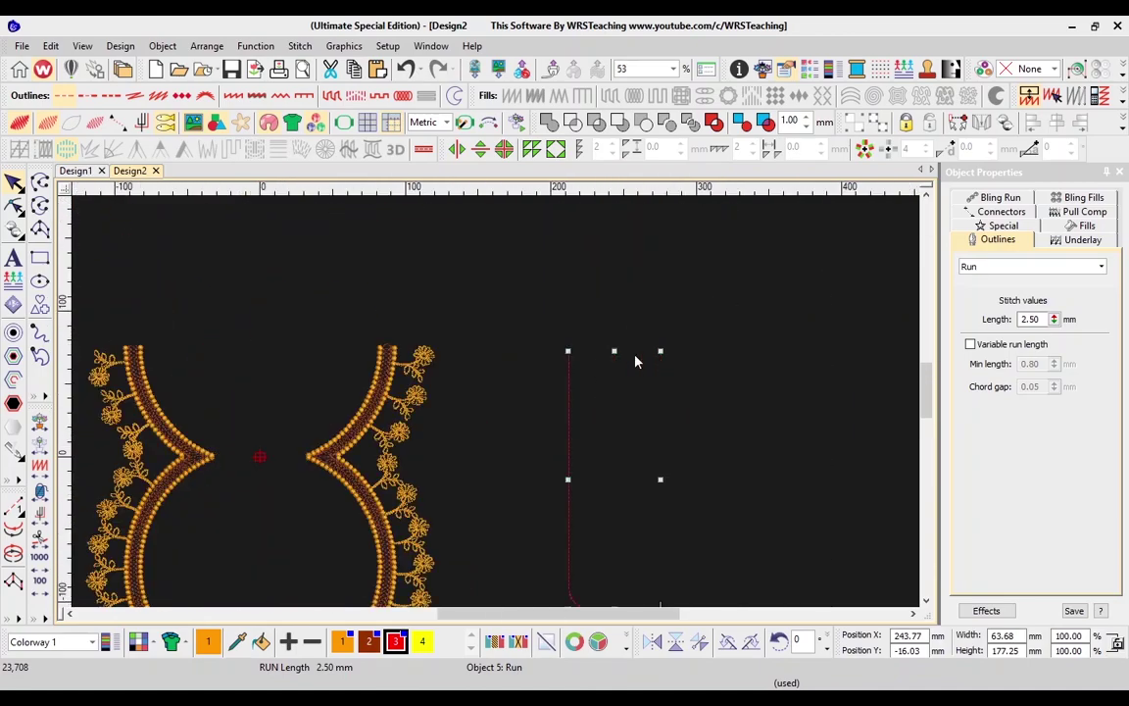
pyautogui.click(14, 379)
pyautogui.doubleClick(390, 228)
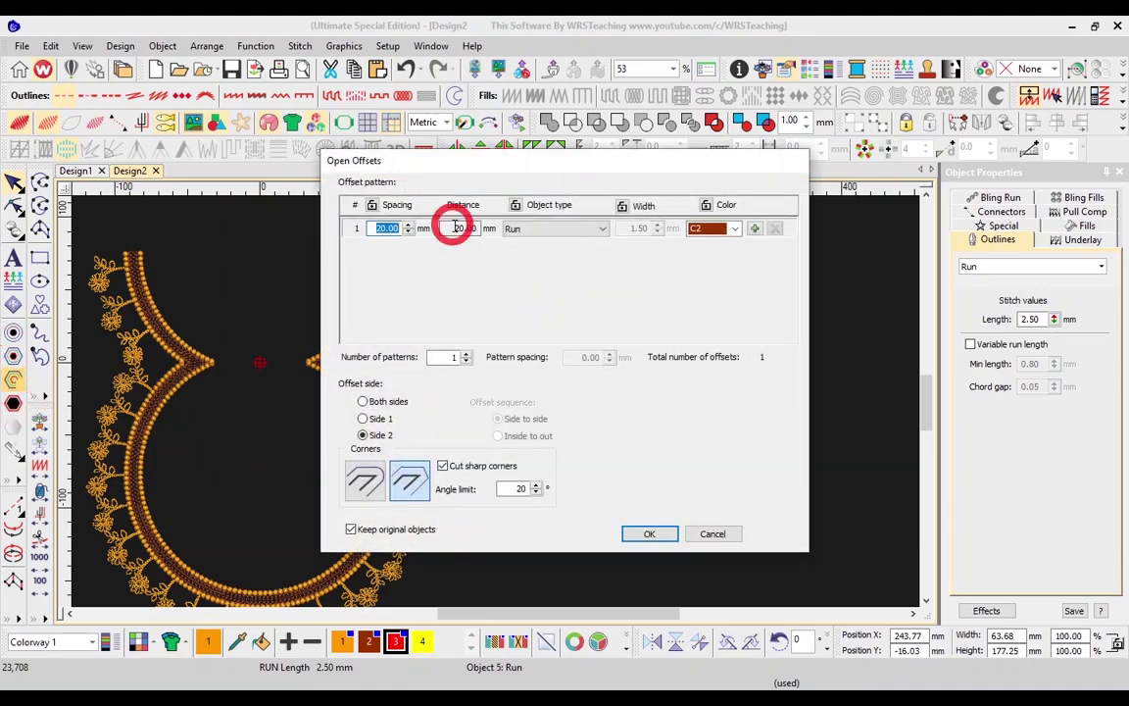
pyautogui.write('5')
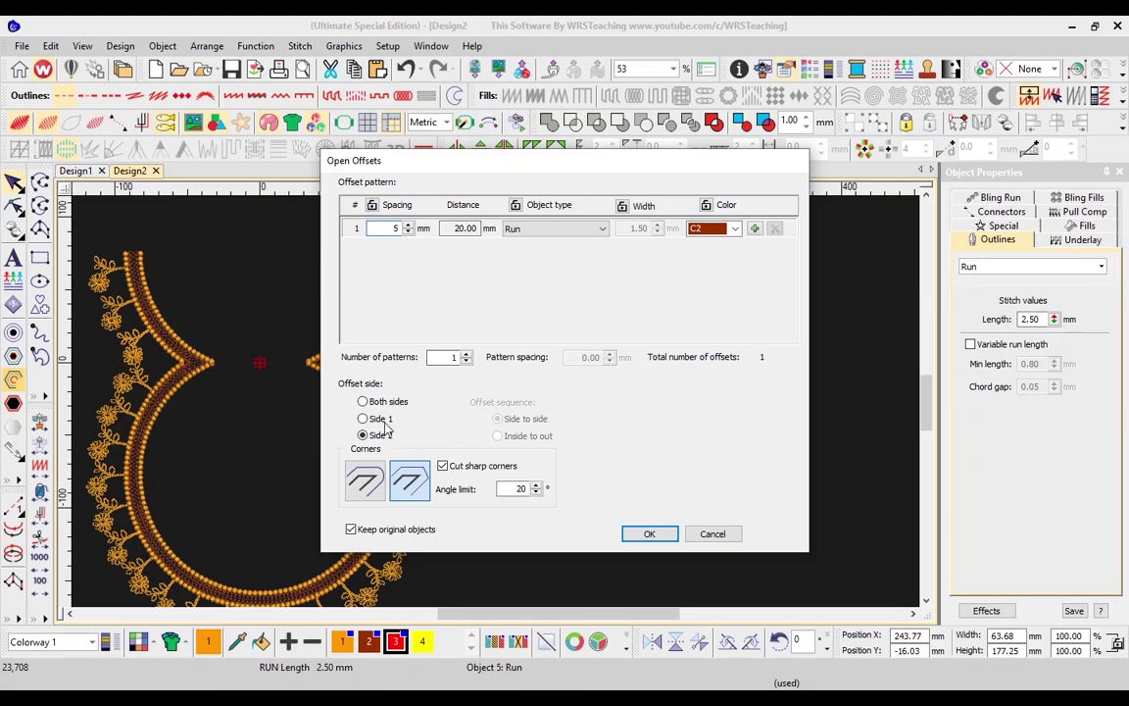
pyautogui.moveTo(625, 157); pyautogui.dragTo(326, 154)
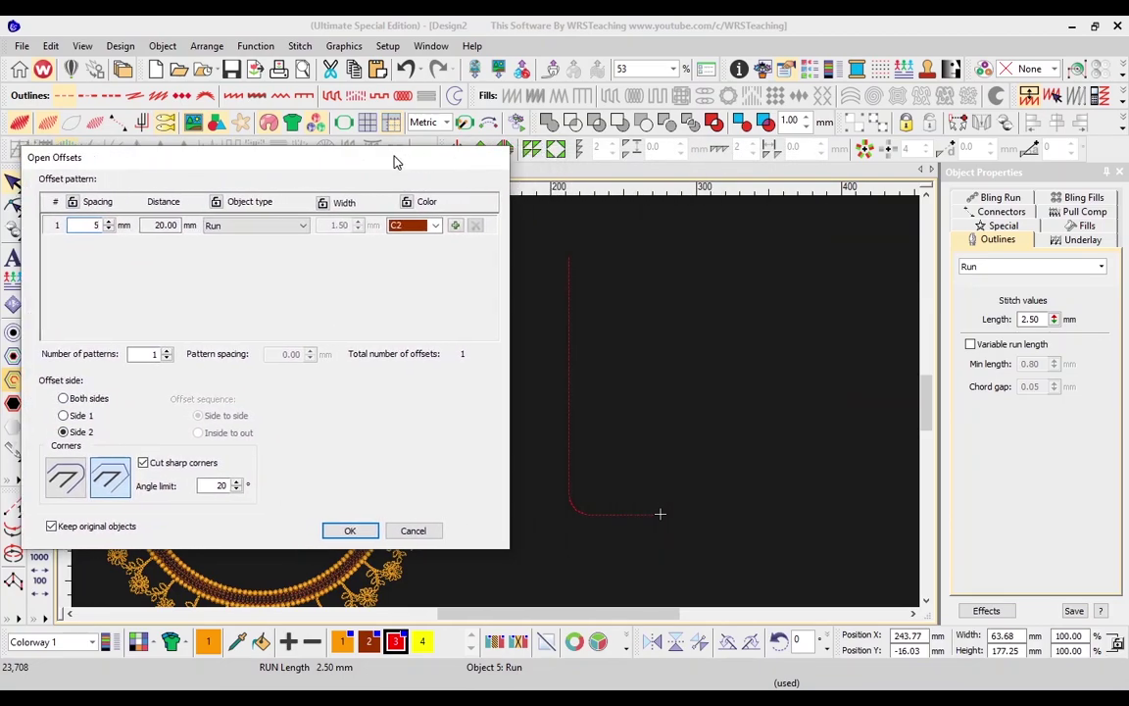
pyautogui.click(351, 529)
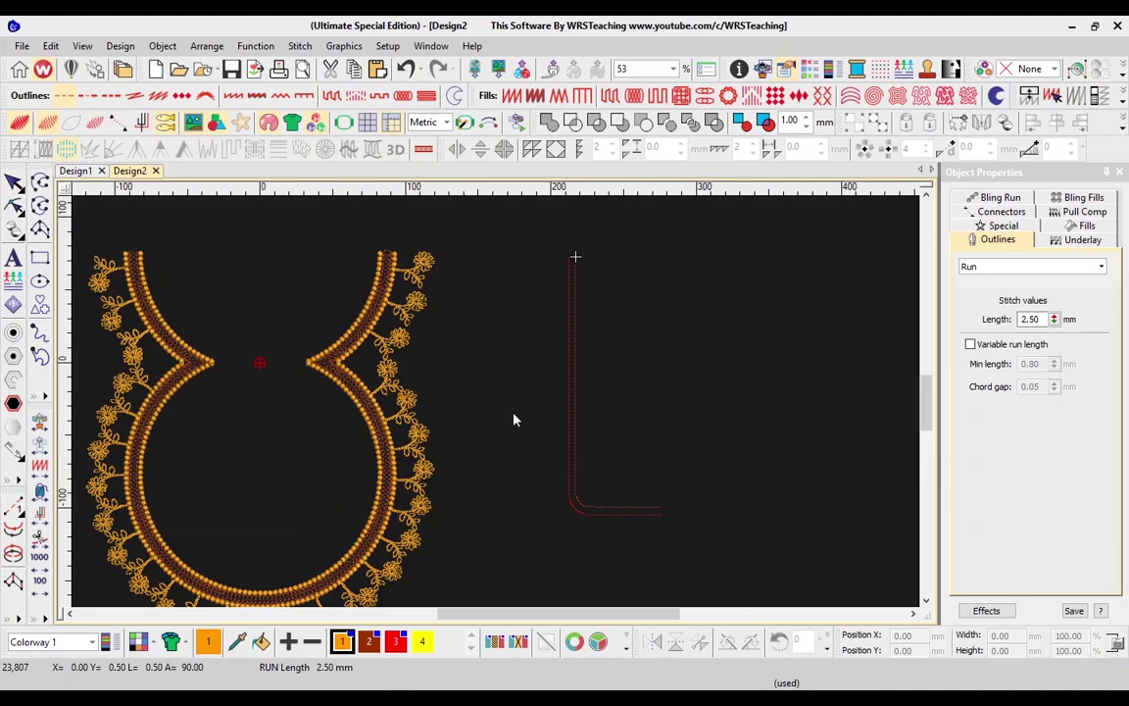
pyautogui.hotkey('ctrl', 'z')
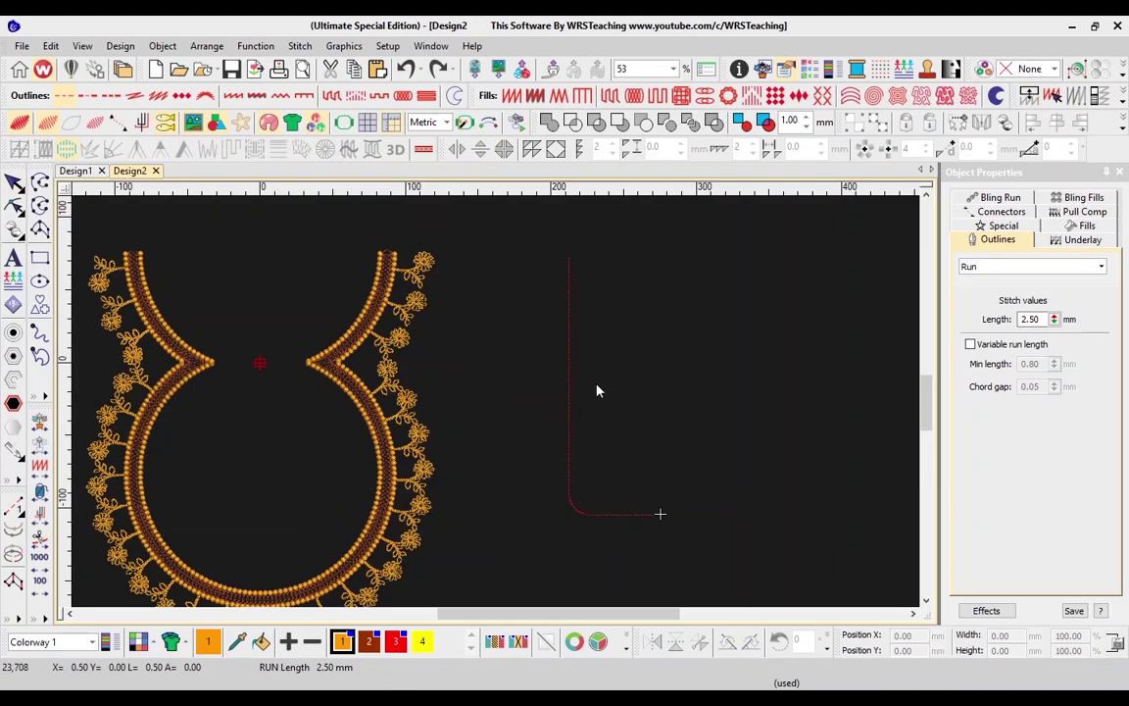
# - Create two open offsets of the L-shaped run on Side 1 at 5 mm spacing, keeping the original object
pyautogui.click(569, 379)
pyautogui.click(13, 380)
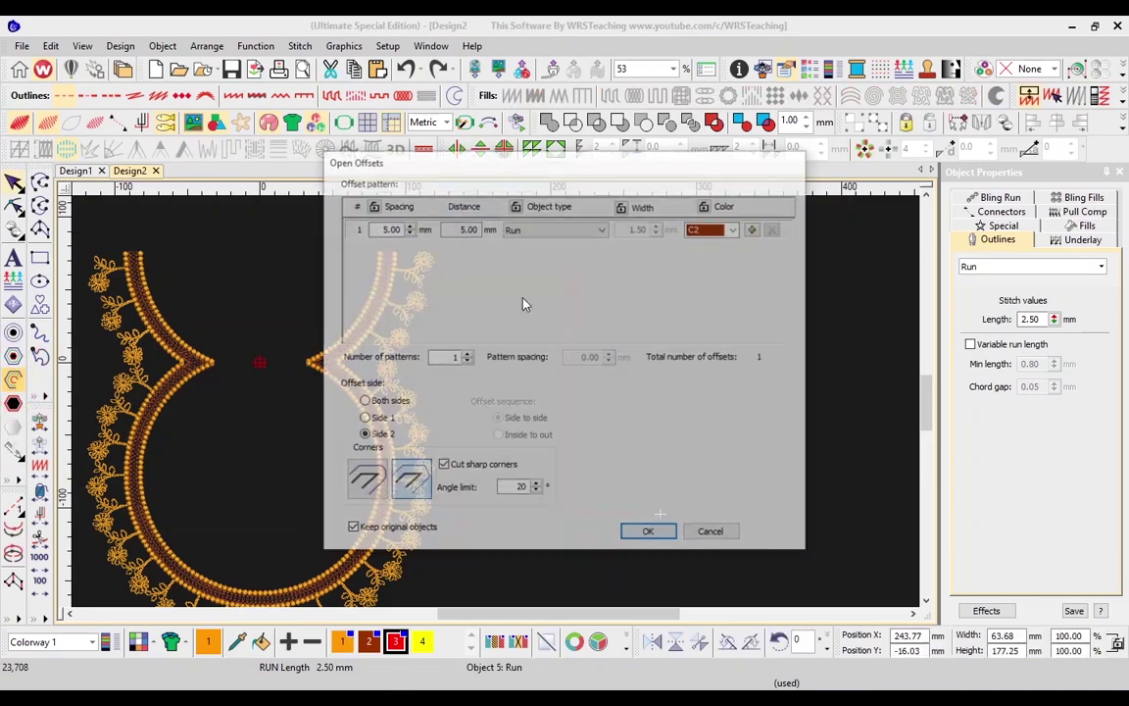
pyautogui.click(363, 418)
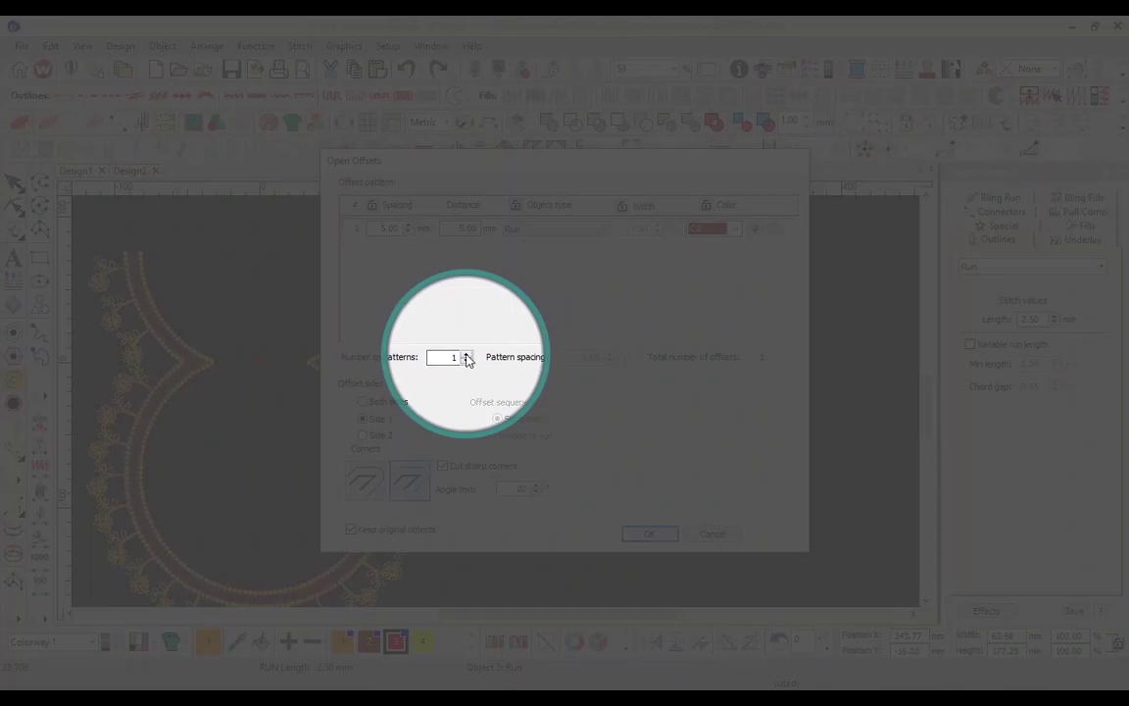
pyautogui.click(466, 355)
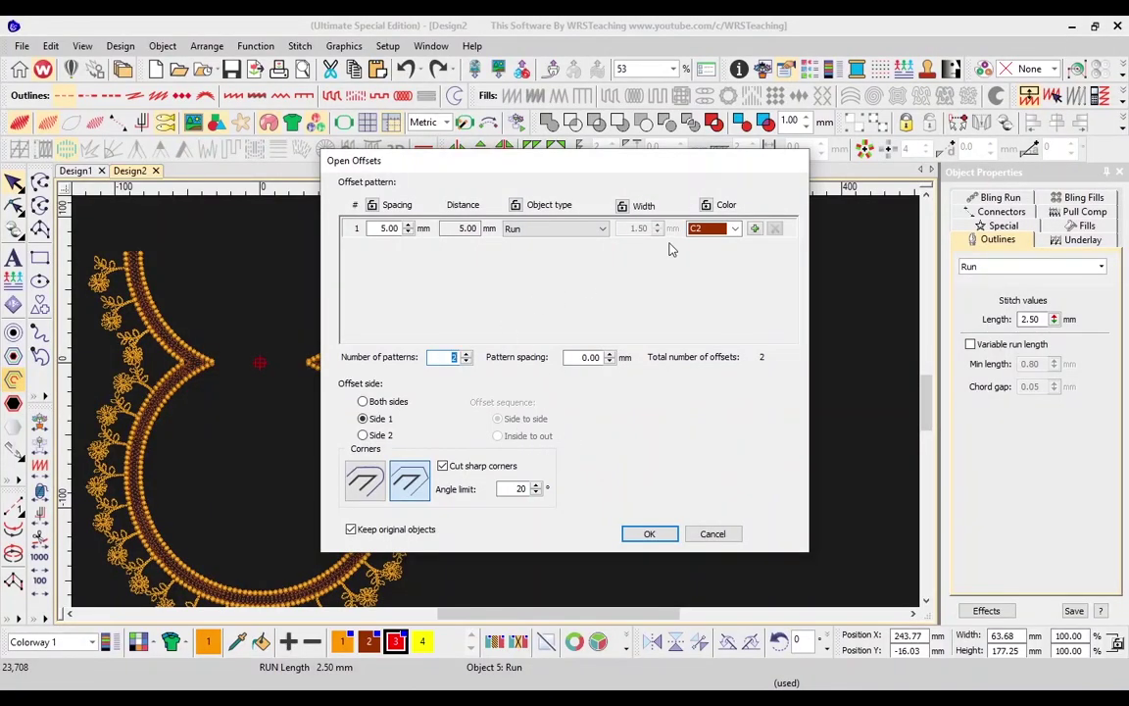
pyautogui.click(649, 532)
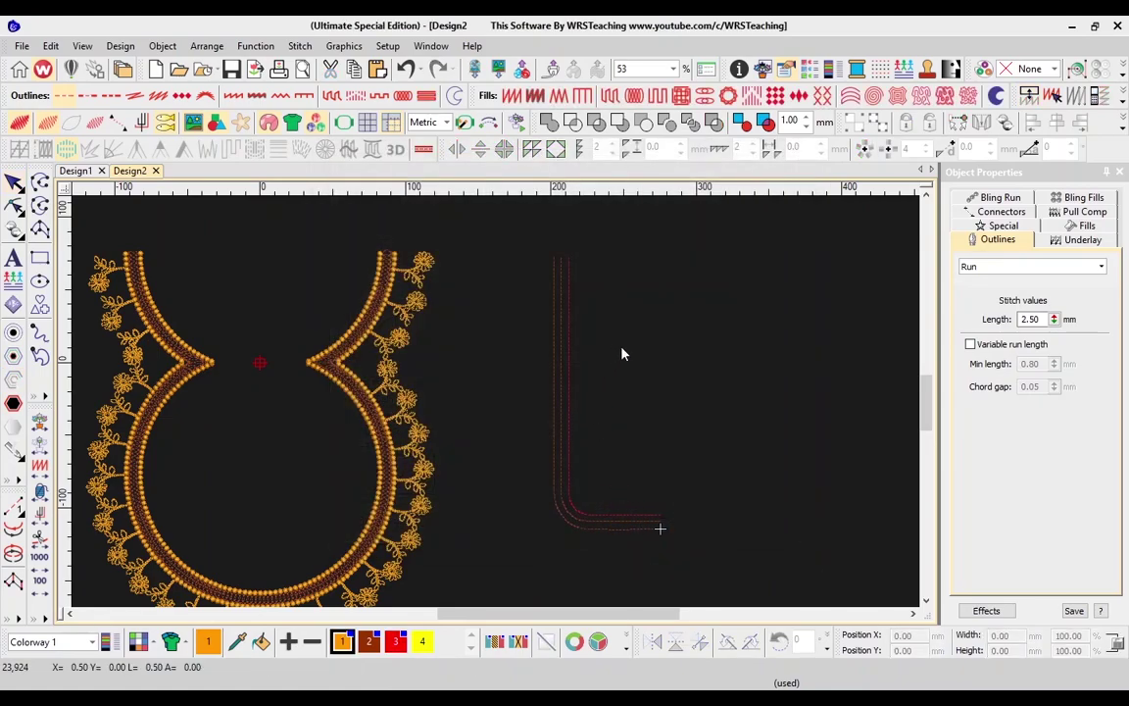
# - Recolour the innermost and outermost of the three parallel L-shaped runs with colour 1, orange
pyautogui.scroll(2, 630, 341)
pyautogui.click(640, 366)
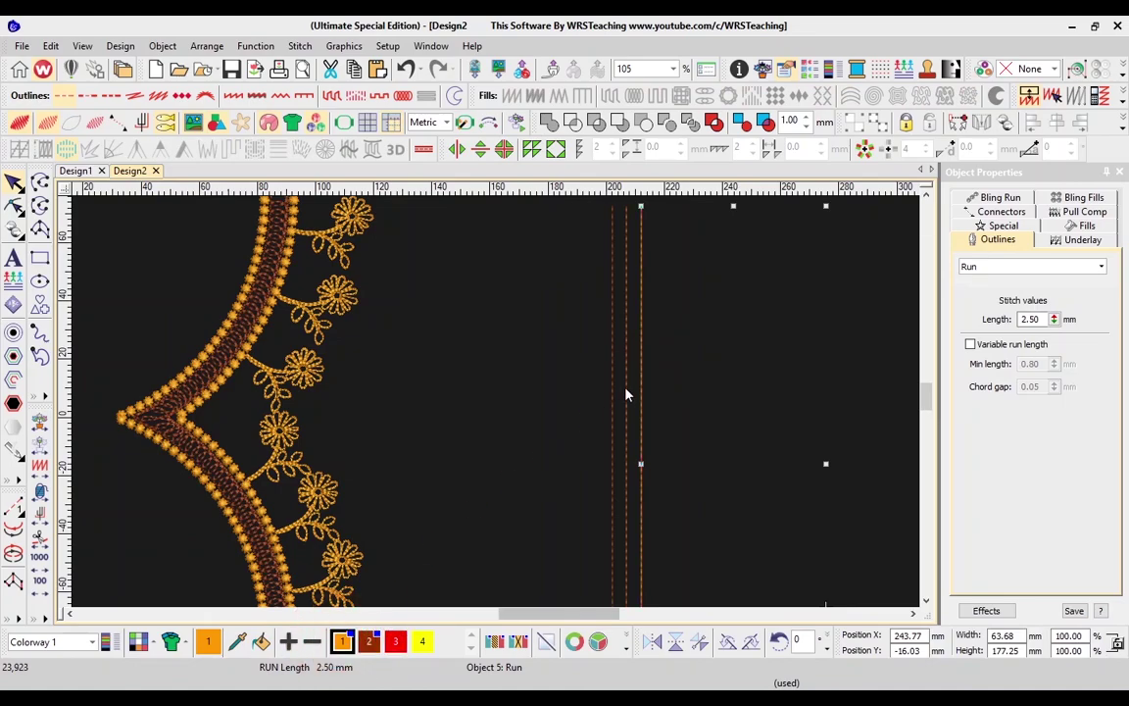
pyautogui.click(611, 397)
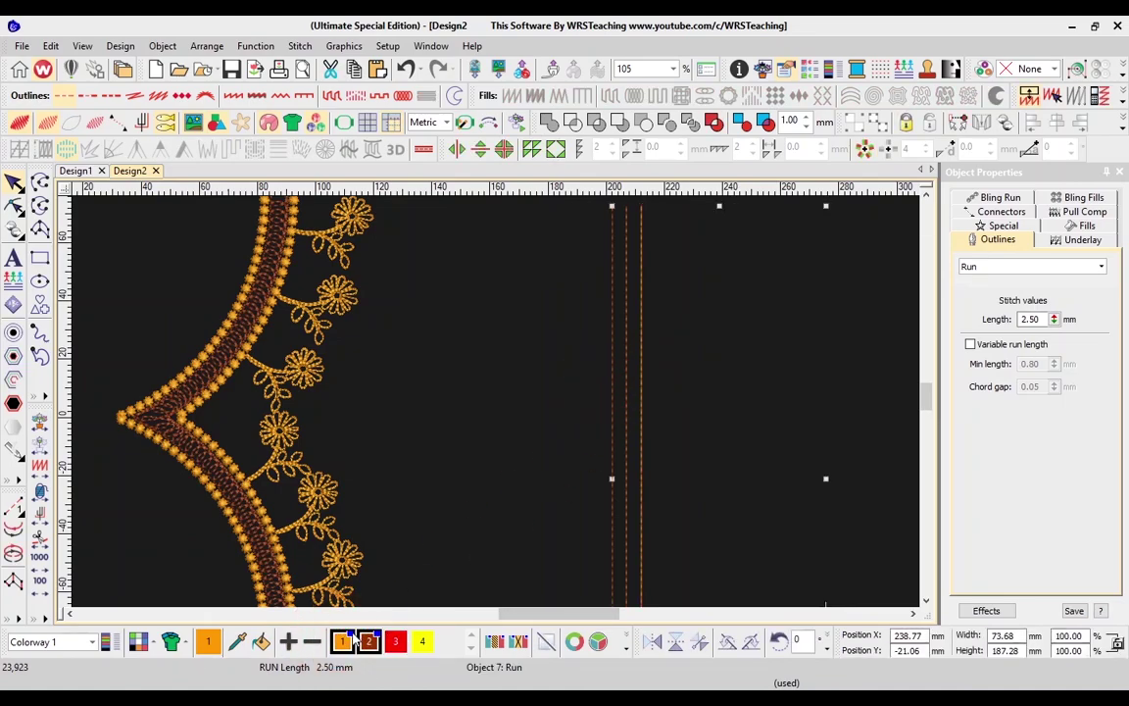
pyautogui.scroll(3, 682, 330)
pyautogui.click(682, 331)
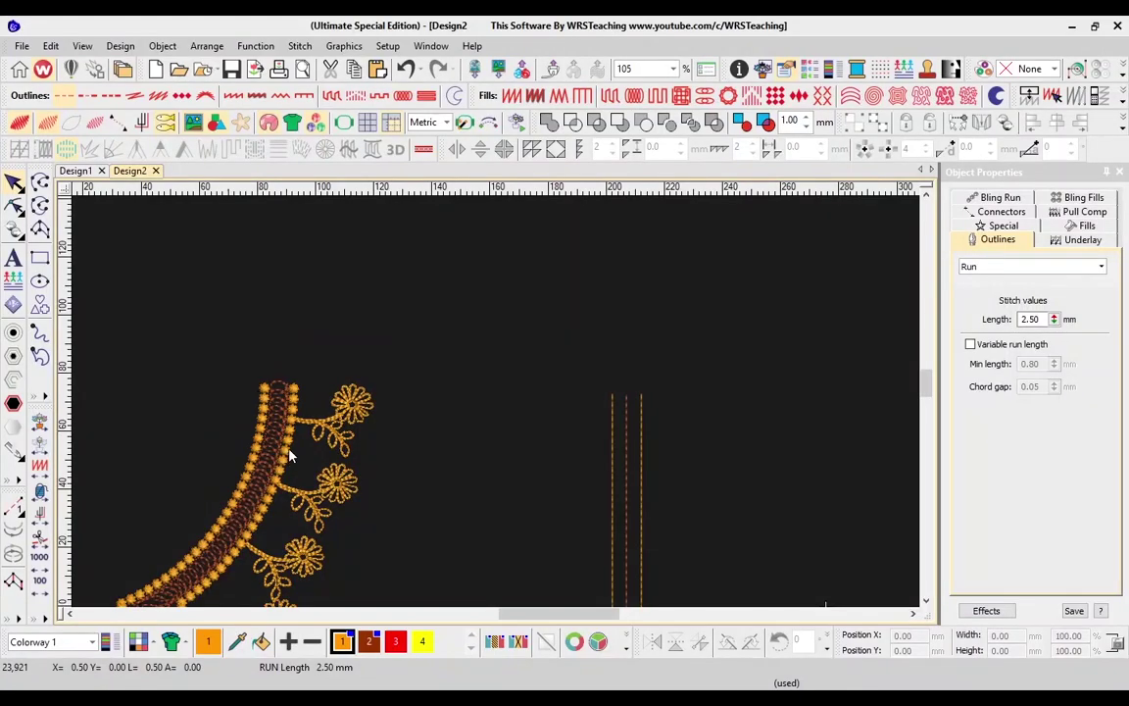
# - Make the properties of the neckline's outer Half Knot 3-5mm motif run current
pyautogui.click(289, 453)
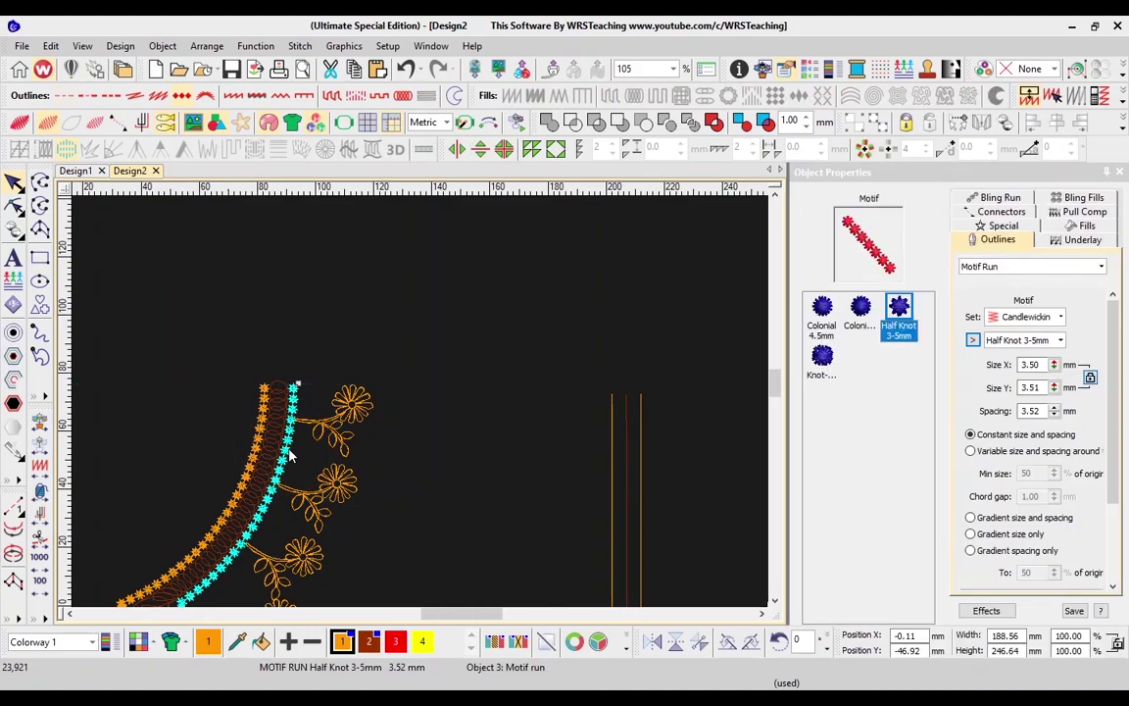
pyautogui.rightClick(290, 456)
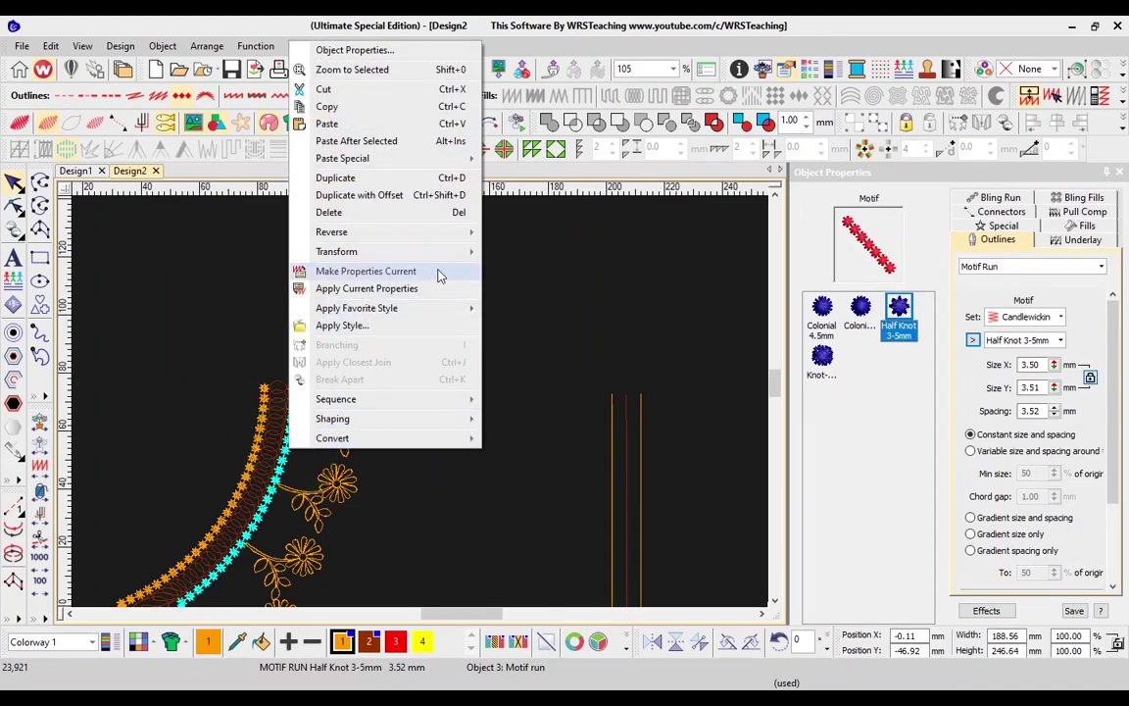
pyautogui.click(438, 277)
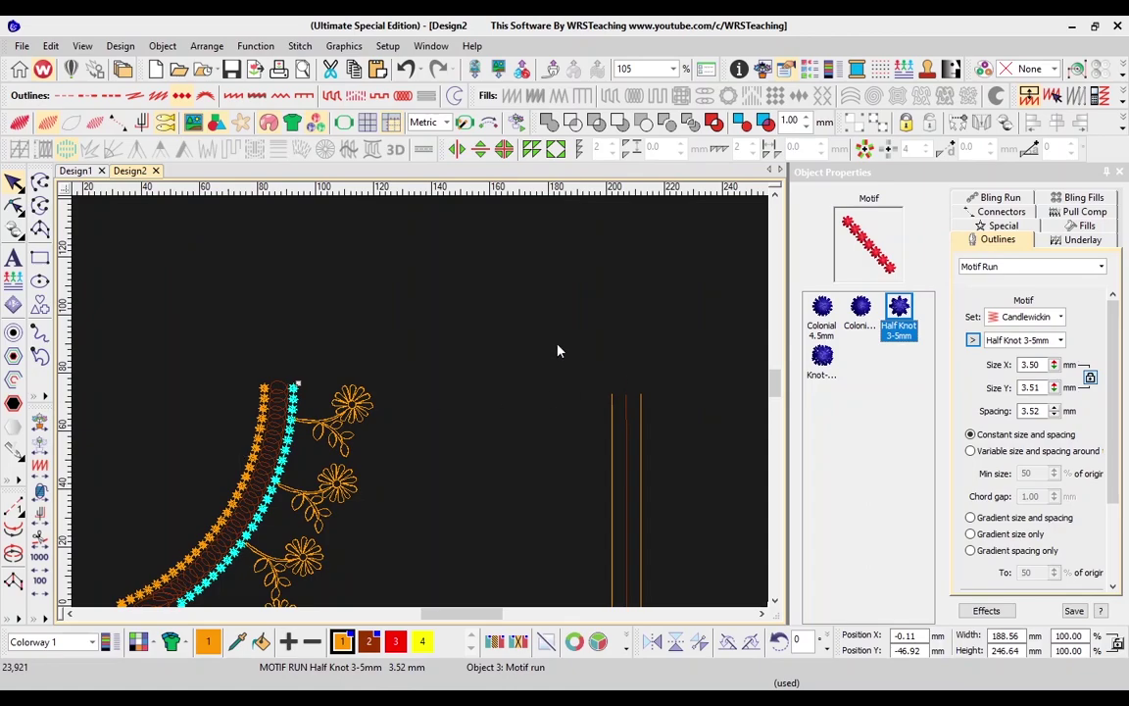
pyautogui.click(577, 426)
# - Apply the current Half Knot motif run properties to the innermost L-shaped run
pyautogui.scroll(-3, 627, 420)
pyautogui.scroll(-1, 623, 419)
pyautogui.scroll(-1, 617, 417)
pyautogui.hscroll(1, 500, 399)
pyautogui.scroll(1, 494, 399)
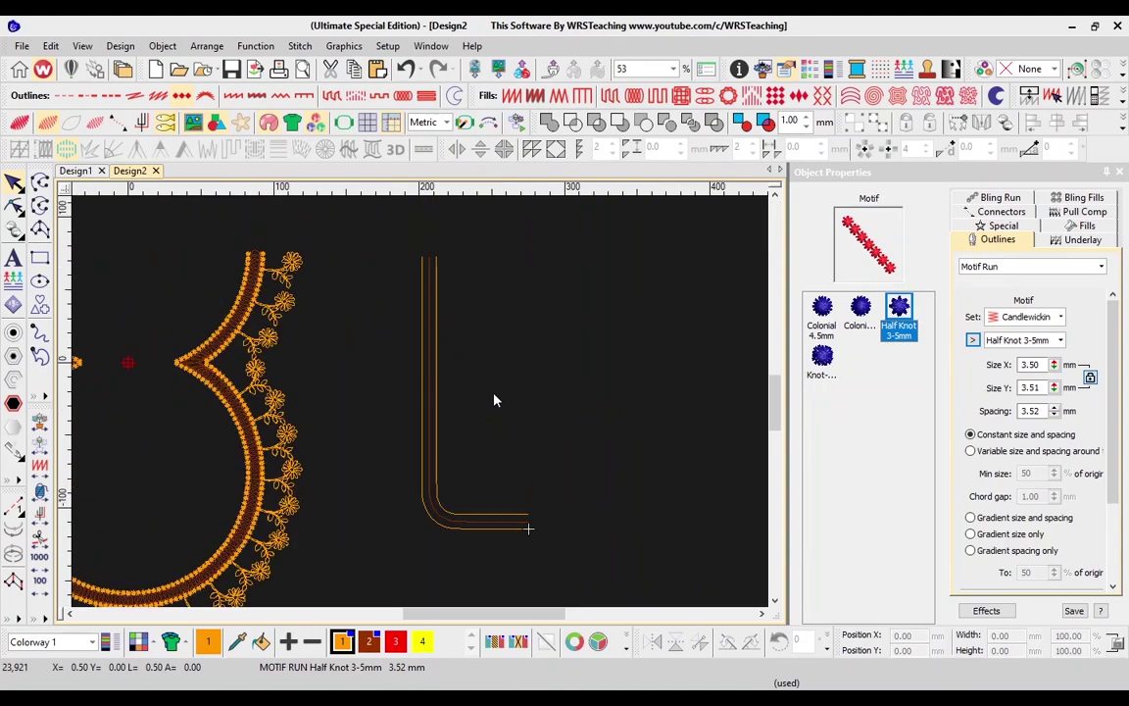
pyautogui.click(438, 274)
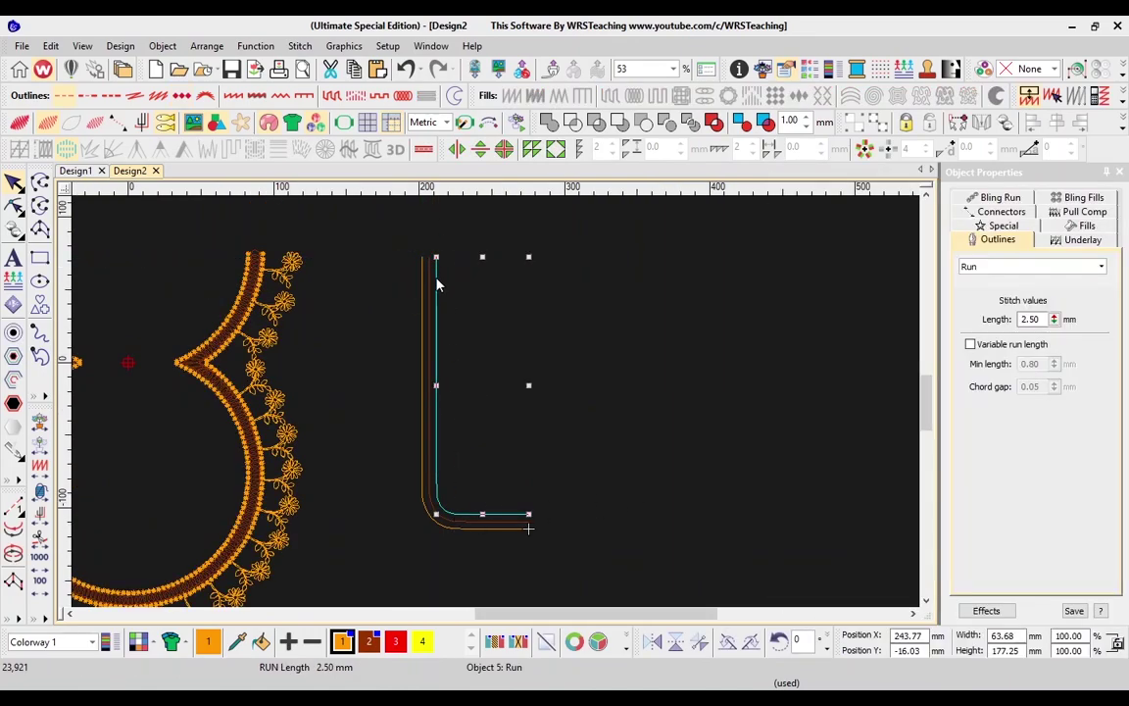
pyautogui.rightClick(438, 284)
pyautogui.click(489, 521)
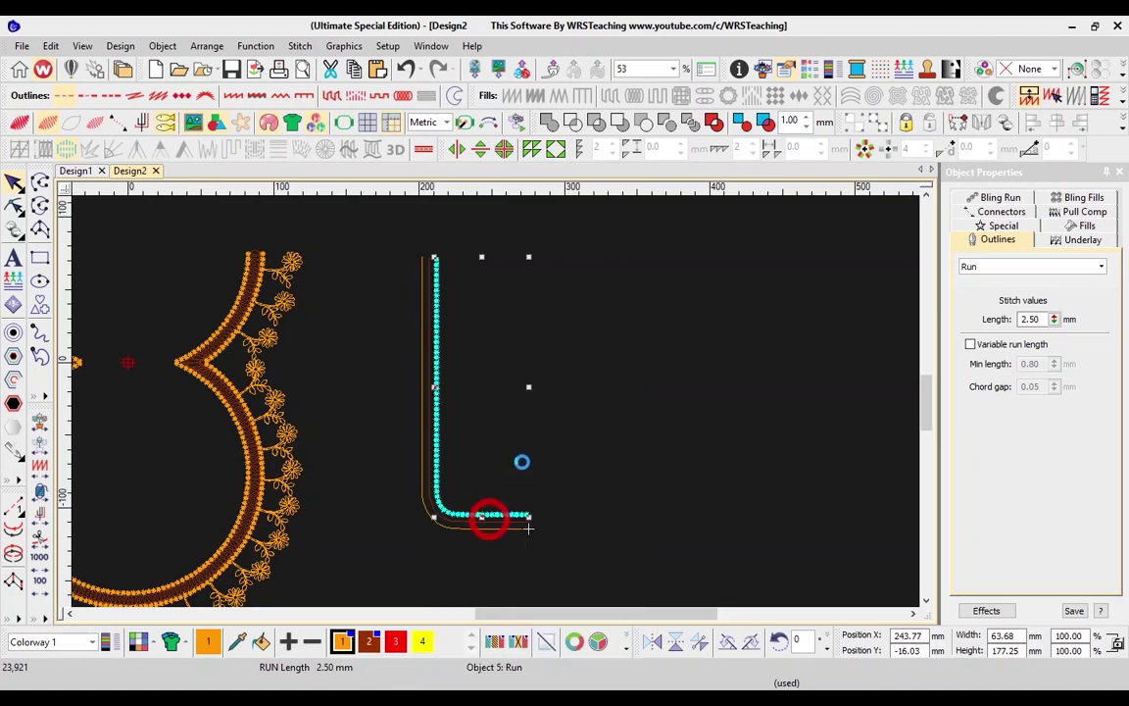
pyautogui.click(632, 258)
pyautogui.press('t')
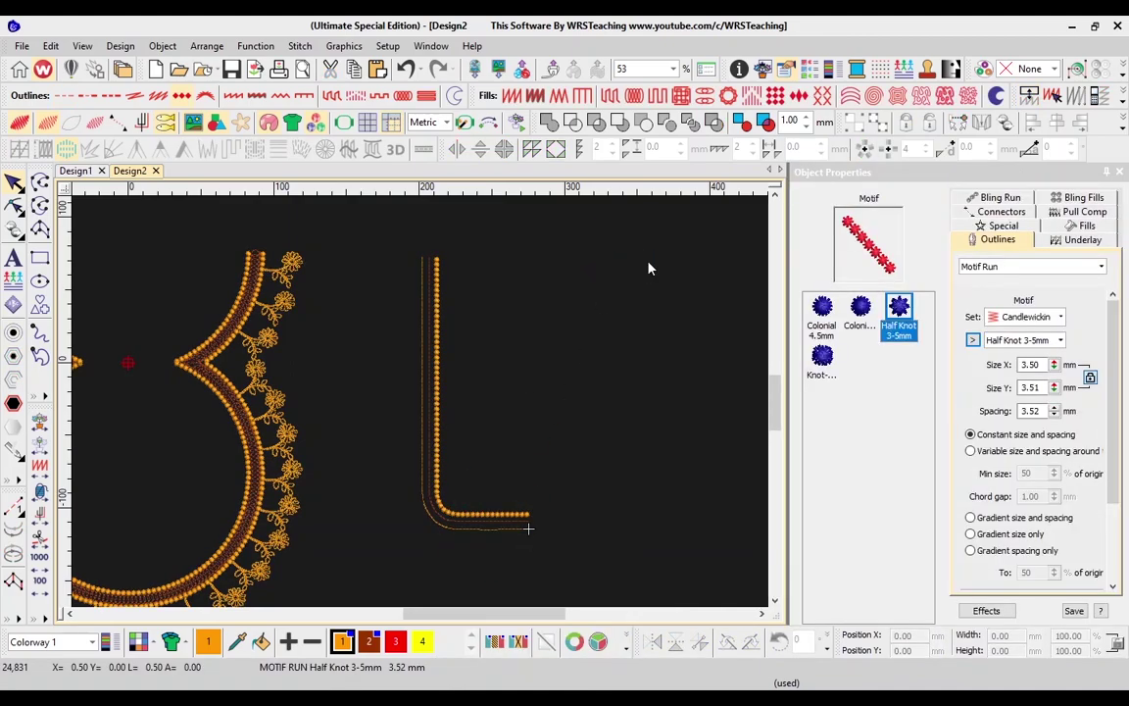
# - Apply the current Half Knot motif run properties to the outermost L-shaped run
pyautogui.click(421, 290)
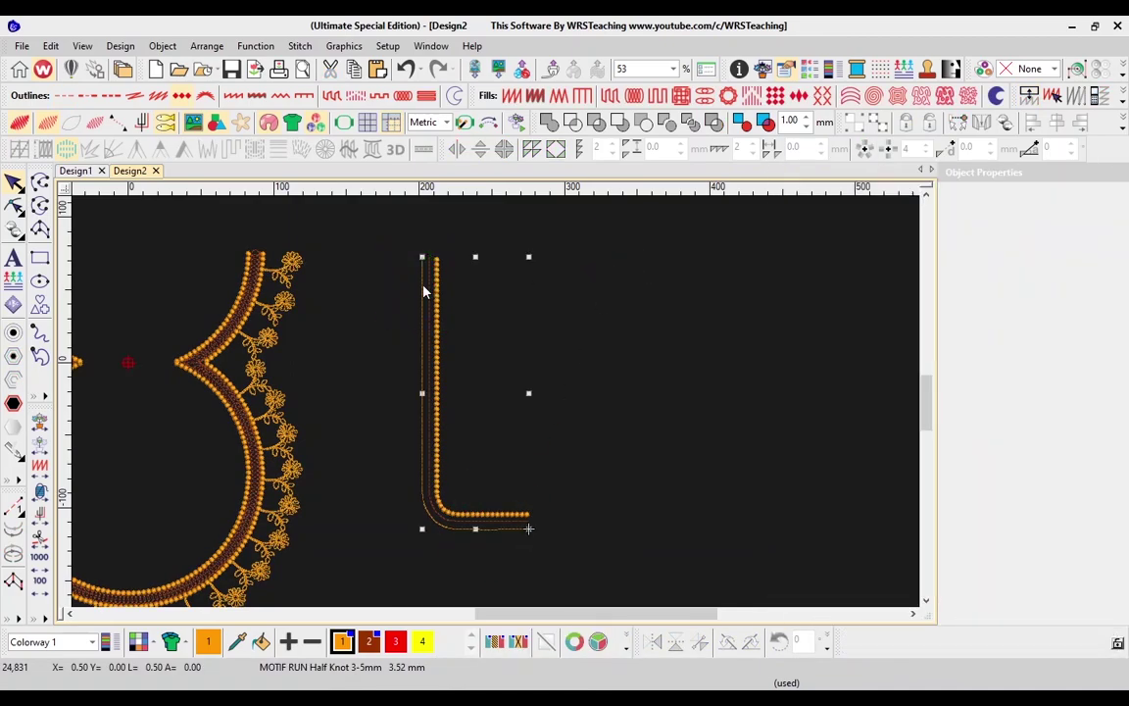
pyautogui.rightClick(422, 280)
pyautogui.click(490, 525)
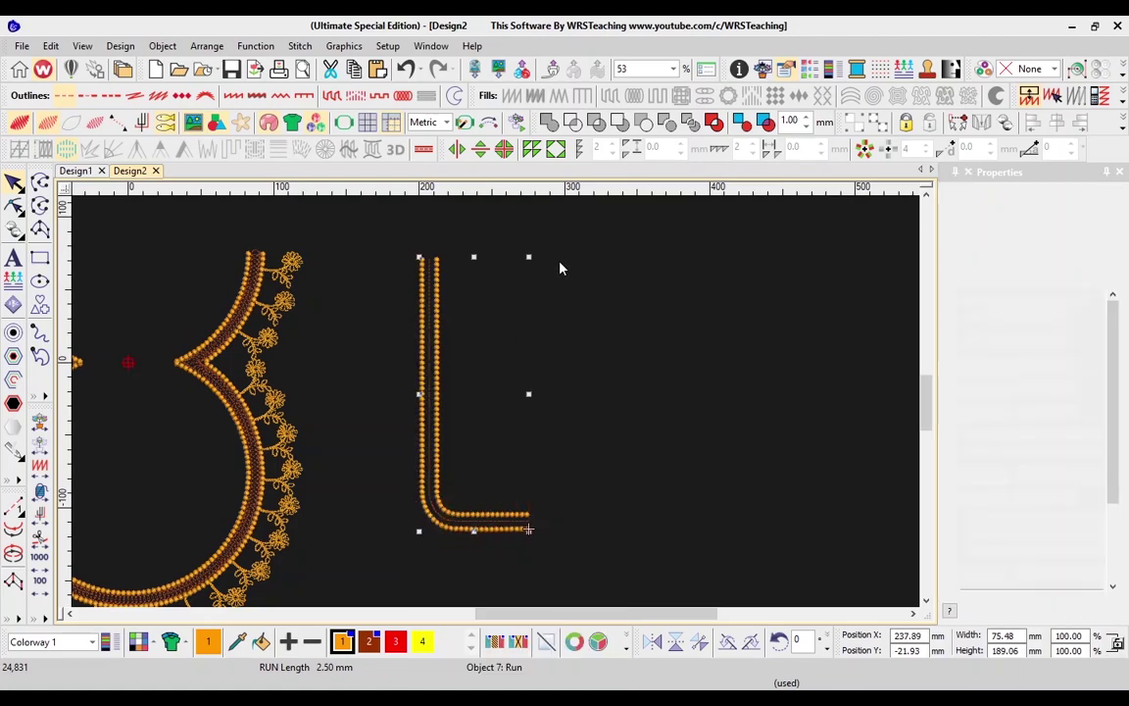
pyautogui.click(717, 315)
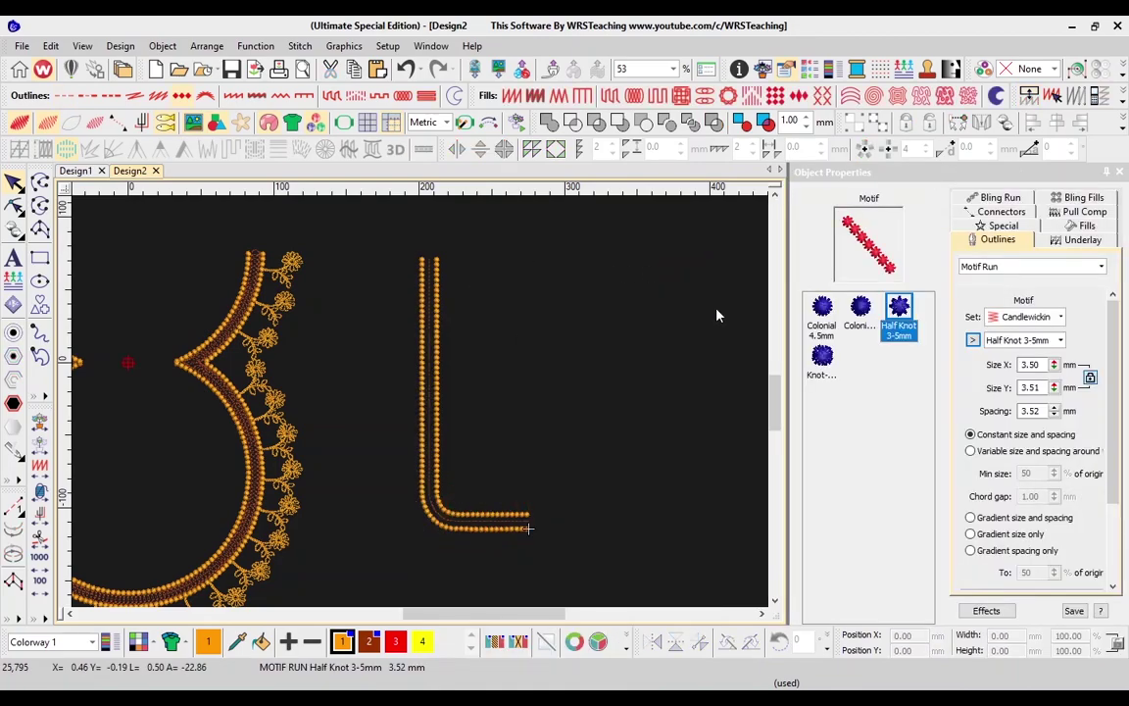
# - Change the middle L-shaped run's outline stitch type from Run to Coil
pyautogui.scroll(4, 434, 431)
pyautogui.click(437, 439)
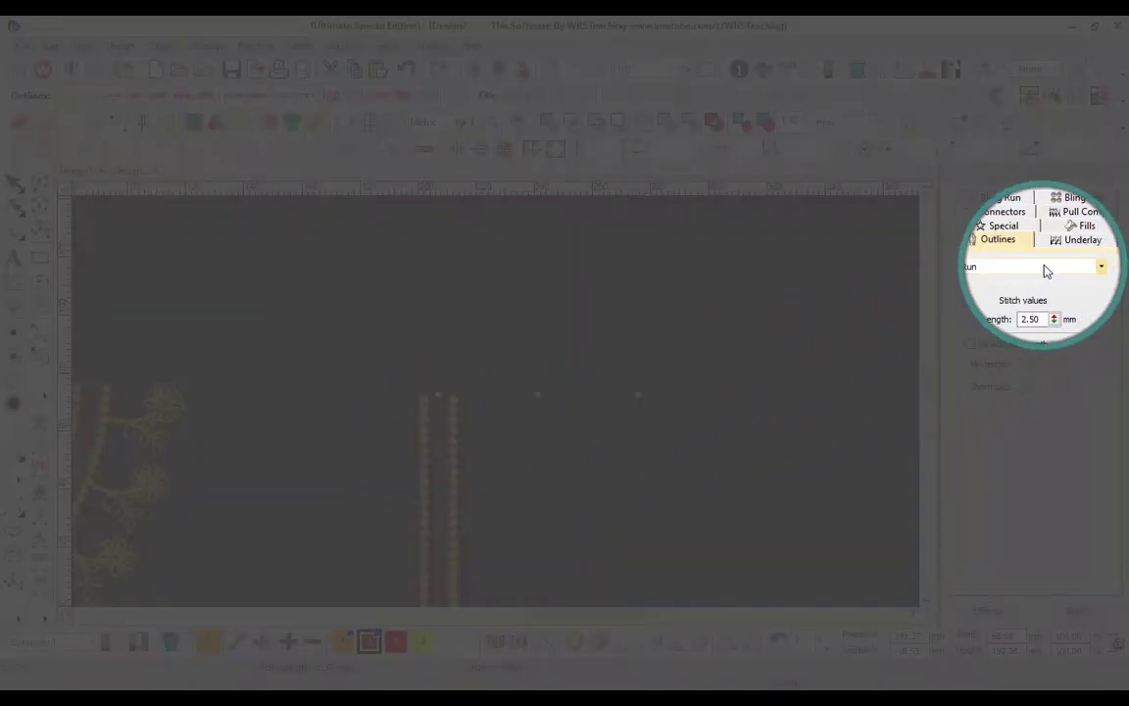
pyautogui.click(1057, 269)
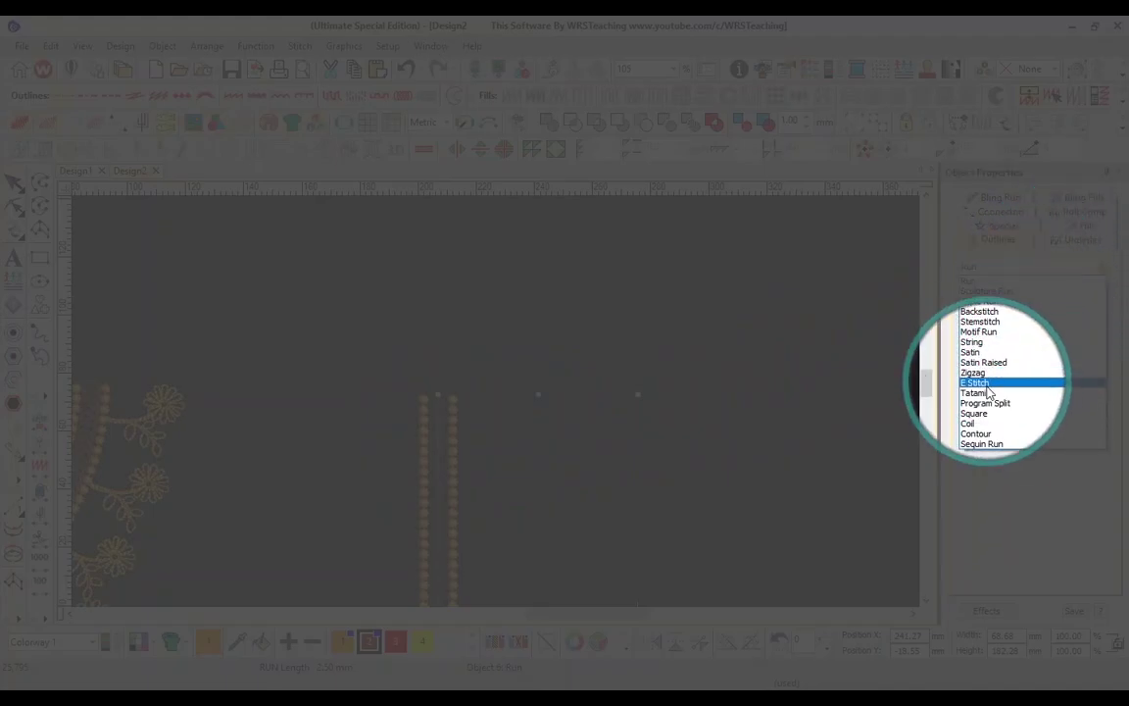
pyautogui.click(980, 423)
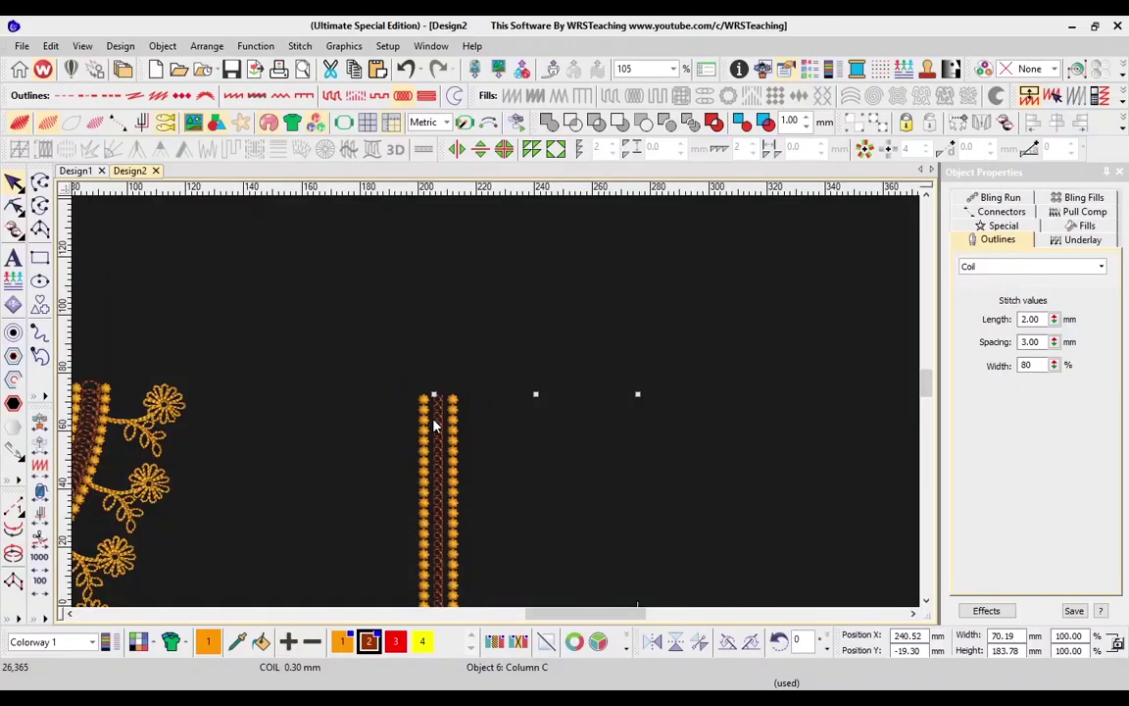
# - Set the column width of the L-shaped coil between the two Half Knot runs to 6 mm
pyautogui.doubleClick(1018, 319)
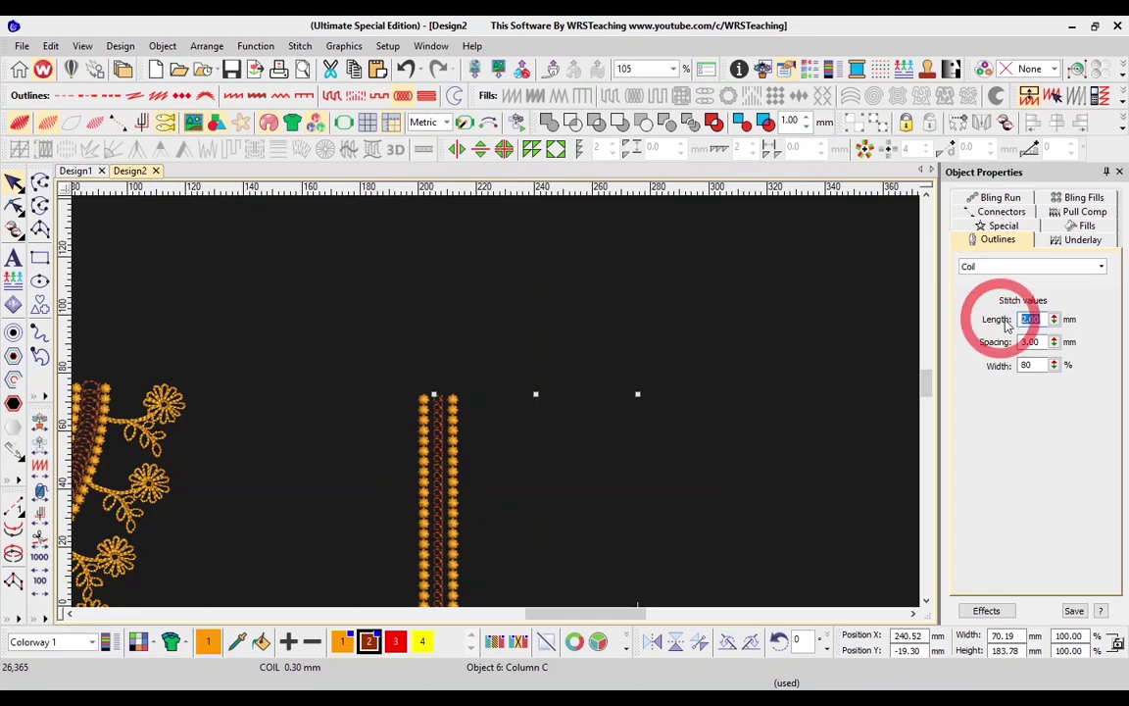
pyautogui.click(1081, 227)
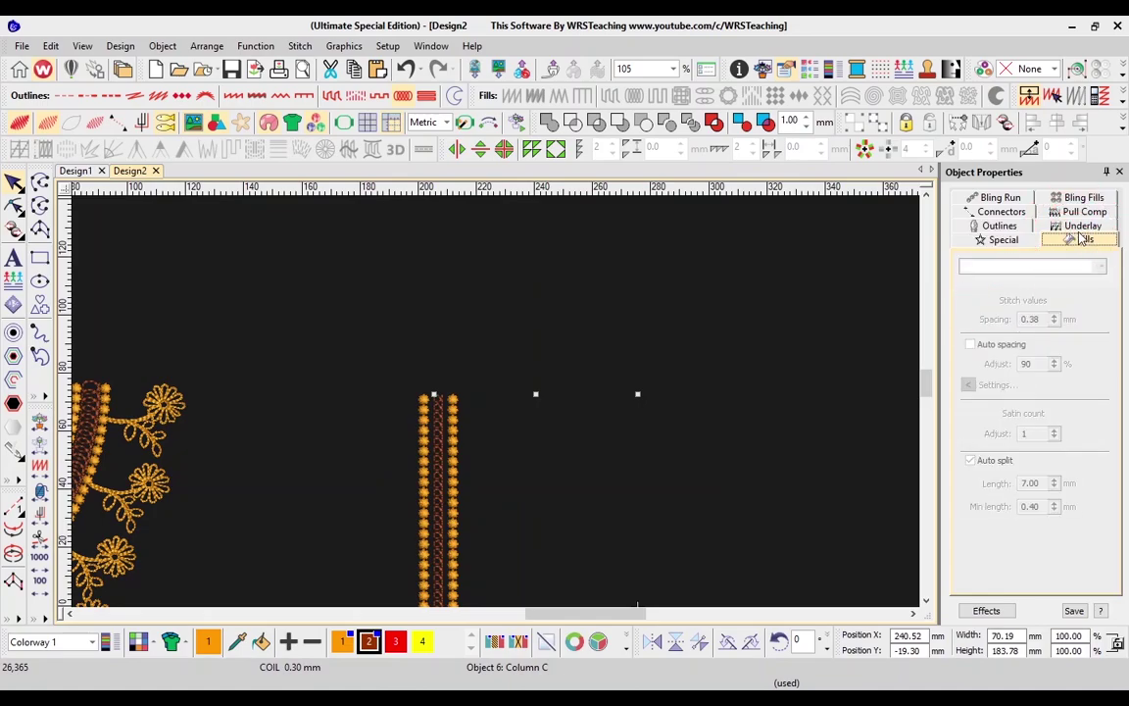
pyautogui.click(1002, 239)
pyautogui.doubleClick(1044, 318)
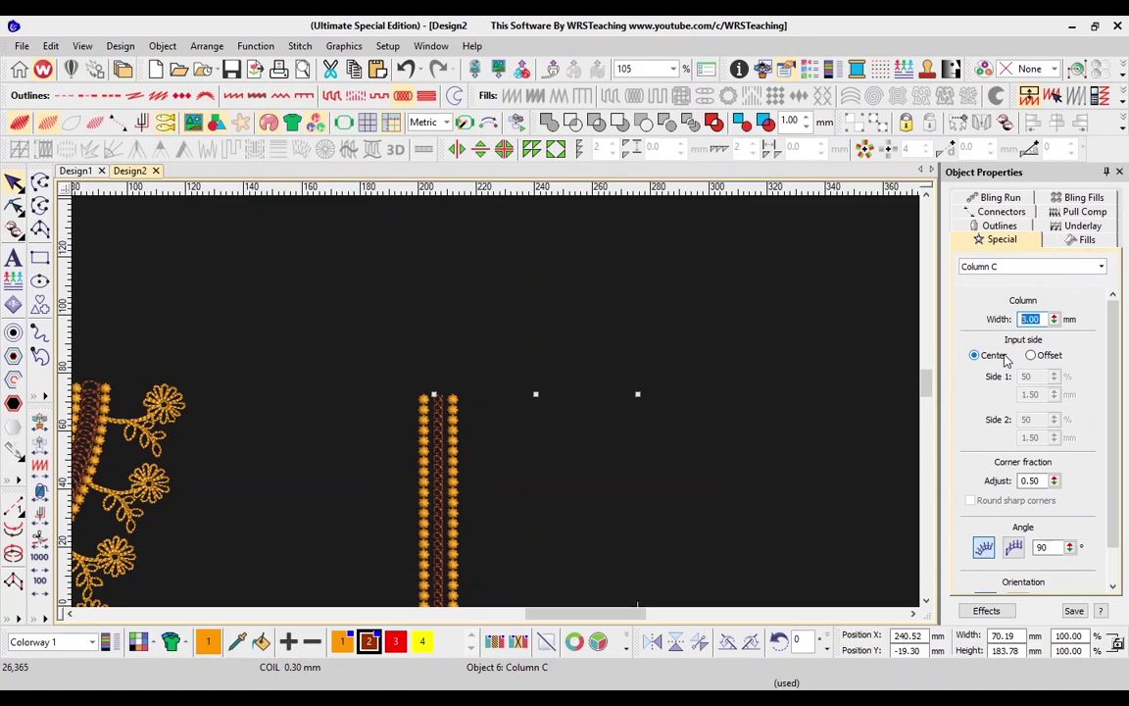
pyautogui.write('6')
pyautogui.press('Return')
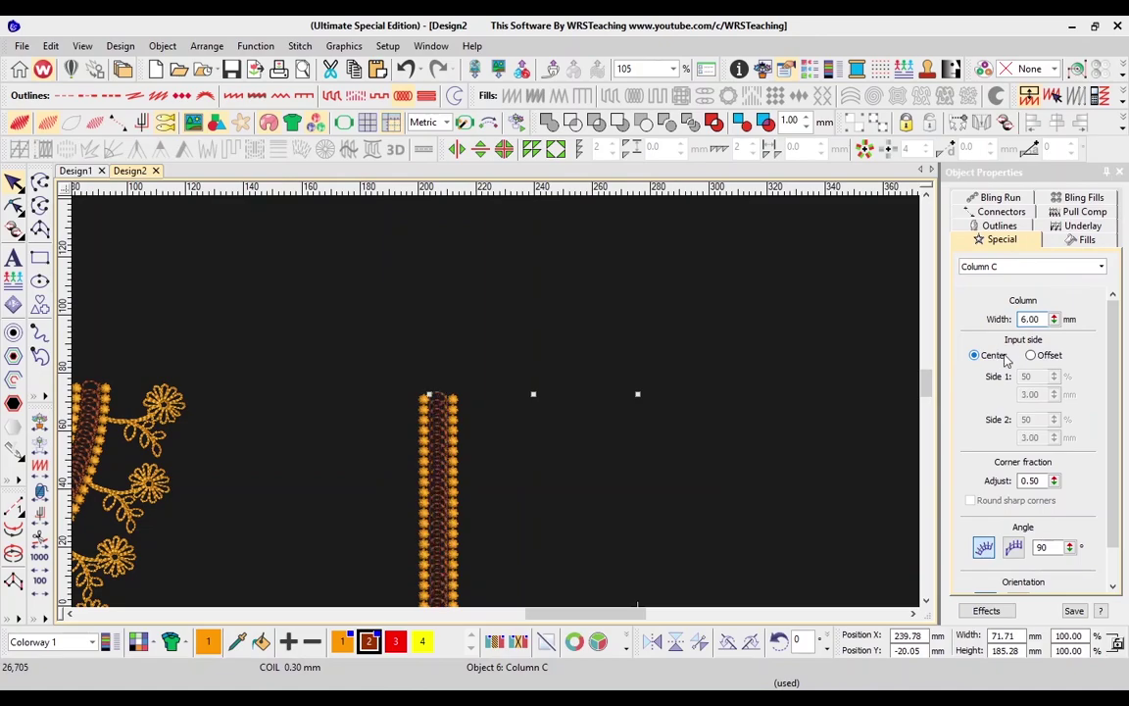
pyautogui.click(754, 427)
pyautogui.scroll(-5, 493, 387)
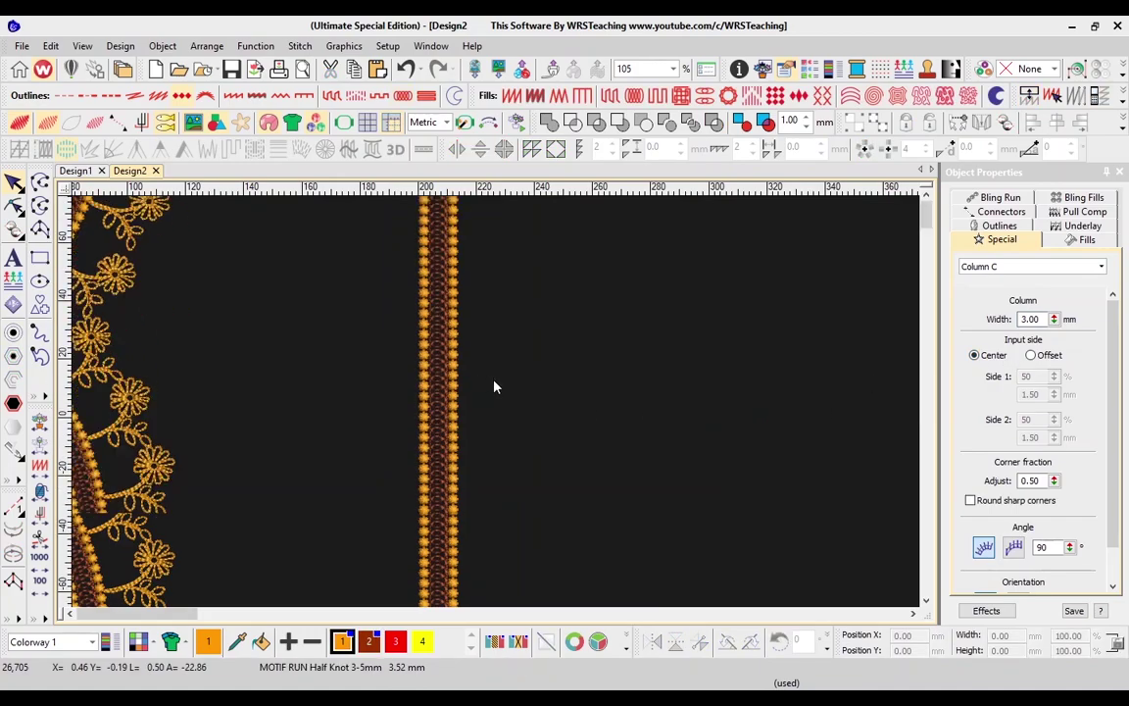
pyautogui.hotkey('shift', 'z')
pyautogui.press('Left')
pyautogui.press('Up')
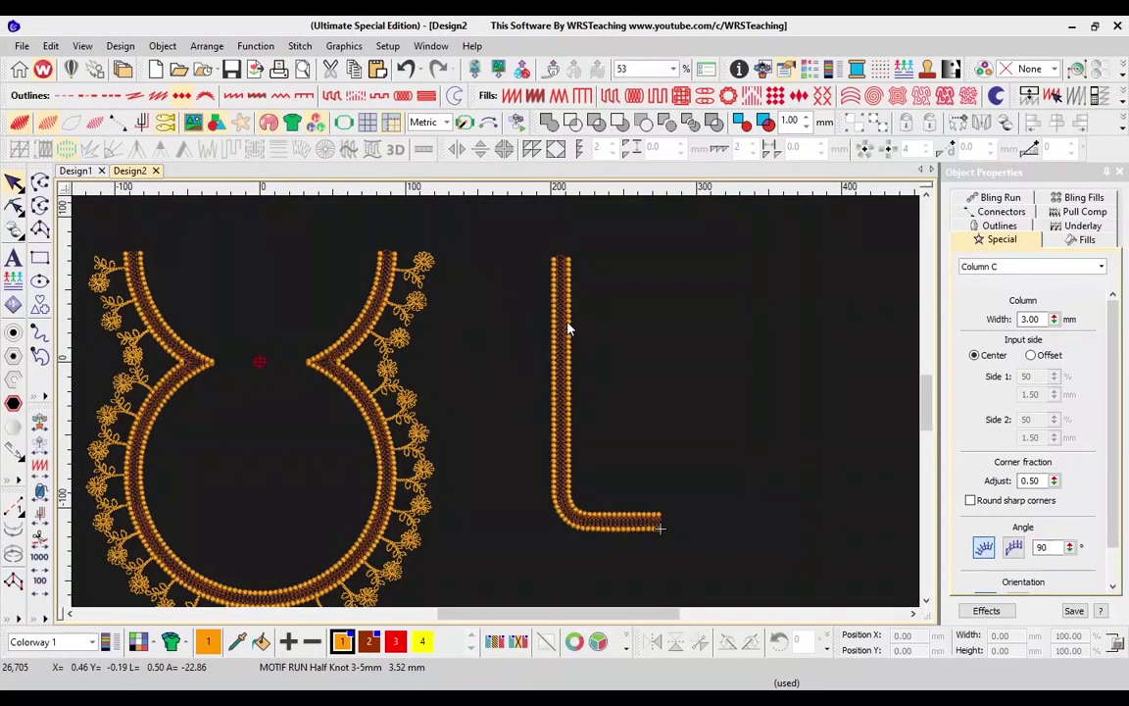
# - Try to offset the L-shaped border's outer line on Side 2 with a spacing of 20 mm
pyautogui.click(554, 326)
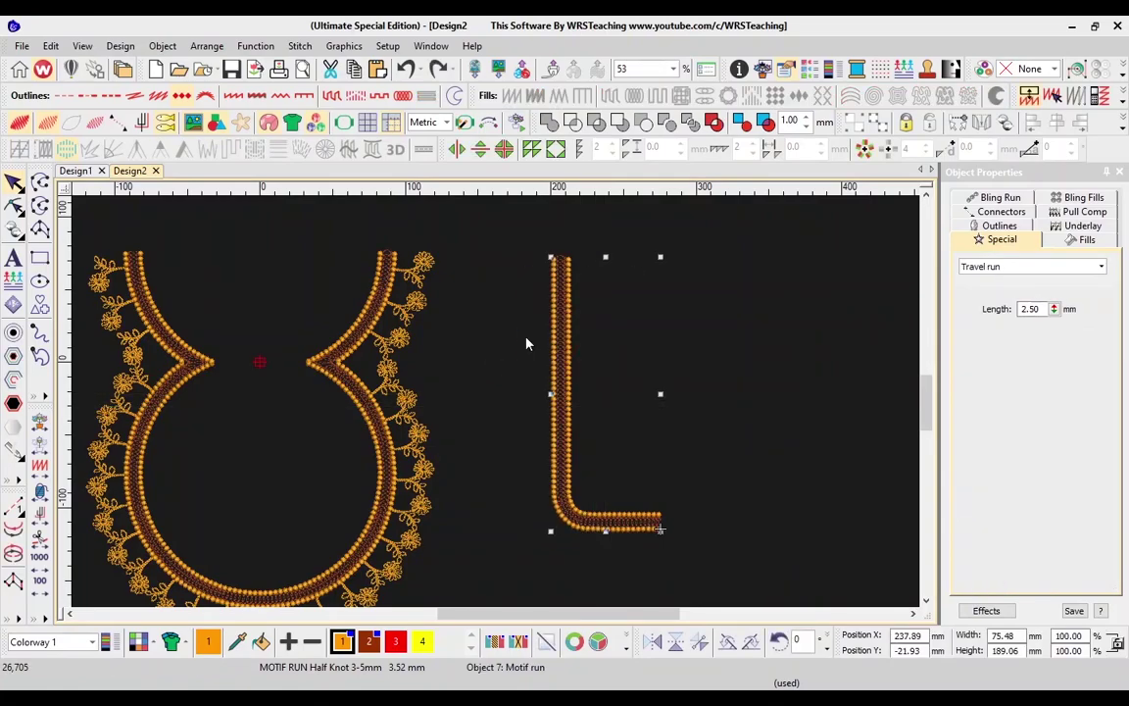
pyautogui.click(13, 378)
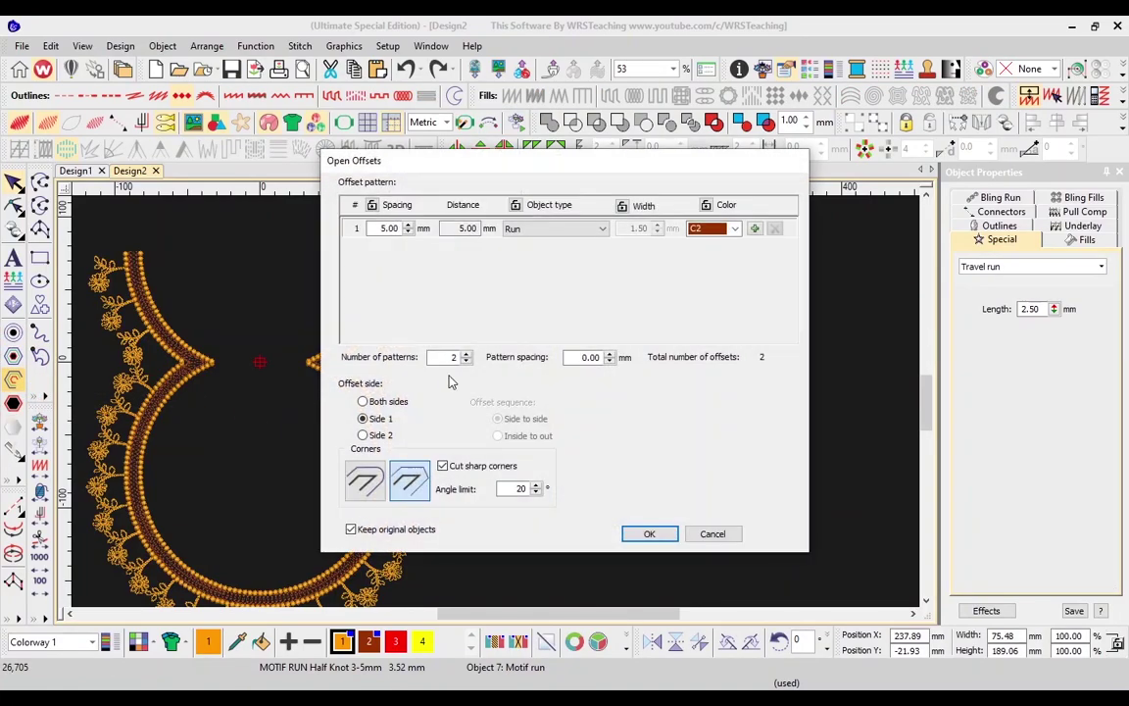
pyautogui.doubleClick(400, 228)
pyautogui.write('20')
pyautogui.click(362, 434)
pyautogui.click(649, 533)
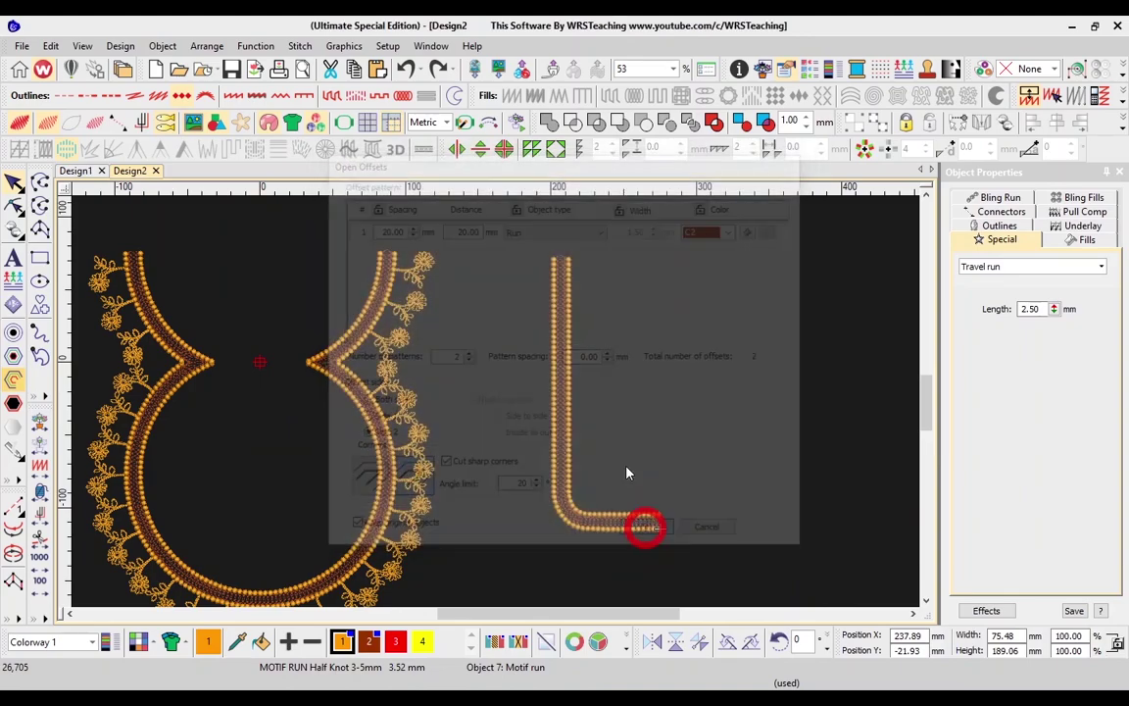
# - Create a single open offset of the L-shaped border's outer line on Side 1, spaced 20 mm, keeping the original
pyautogui.click(549, 317)
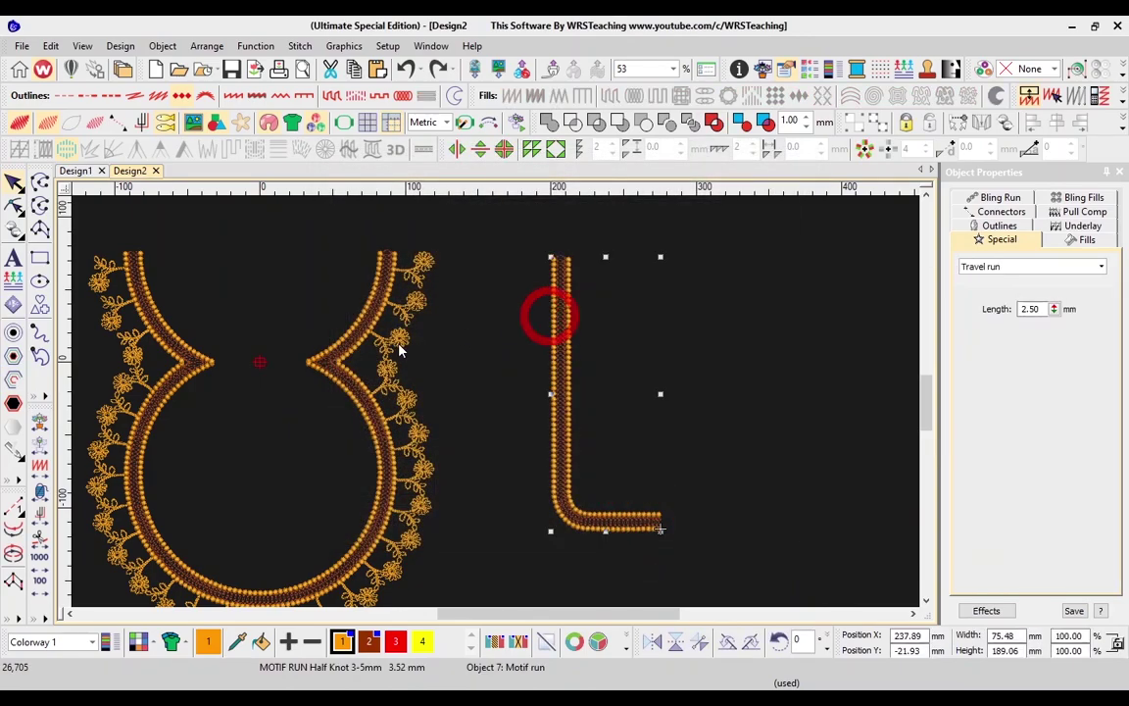
pyautogui.click(13, 379)
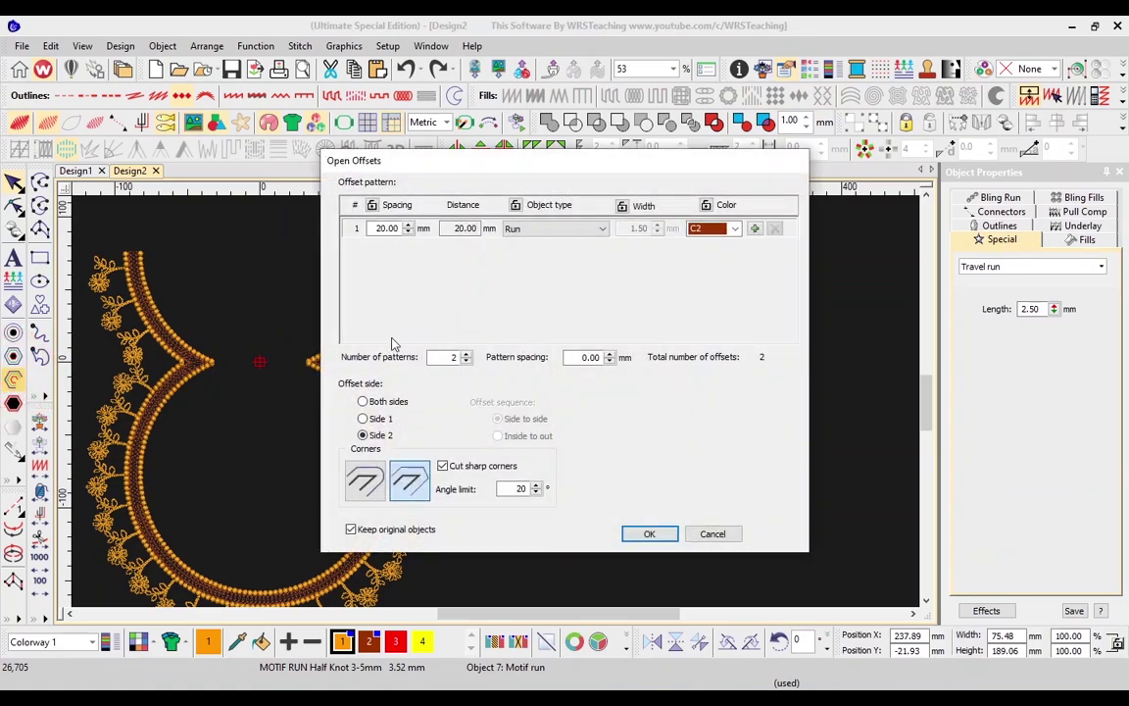
pyautogui.click(379, 418)
pyautogui.click(467, 361)
pyautogui.doubleClick(453, 357)
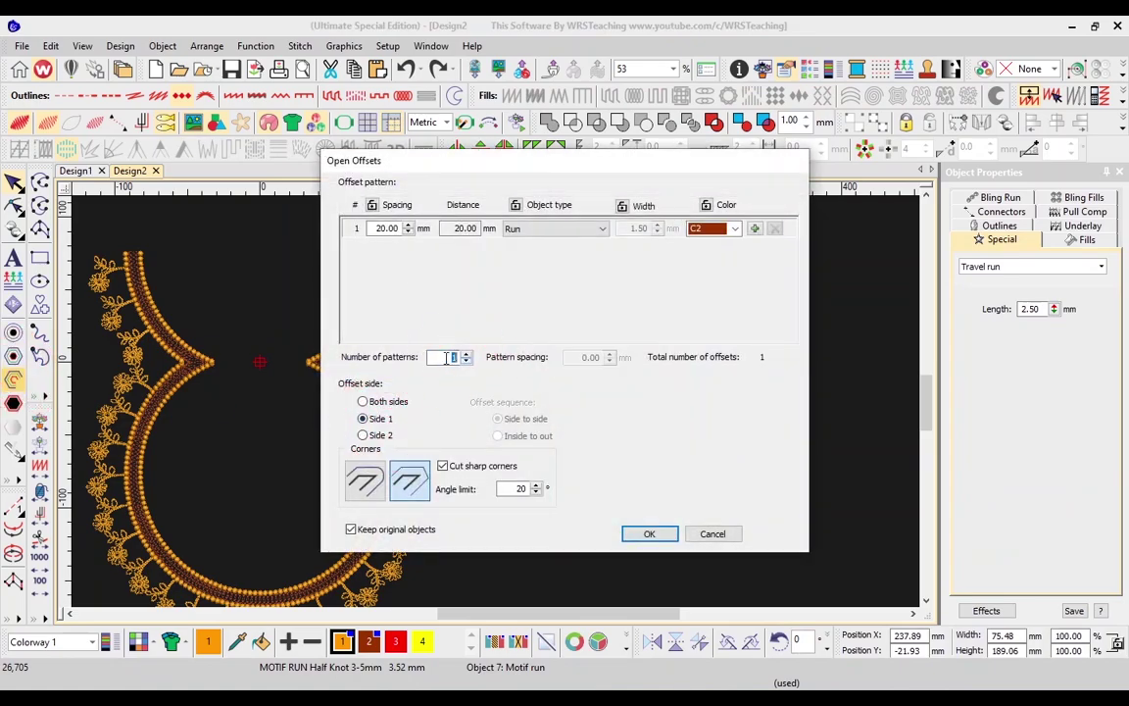
pyautogui.click(639, 535)
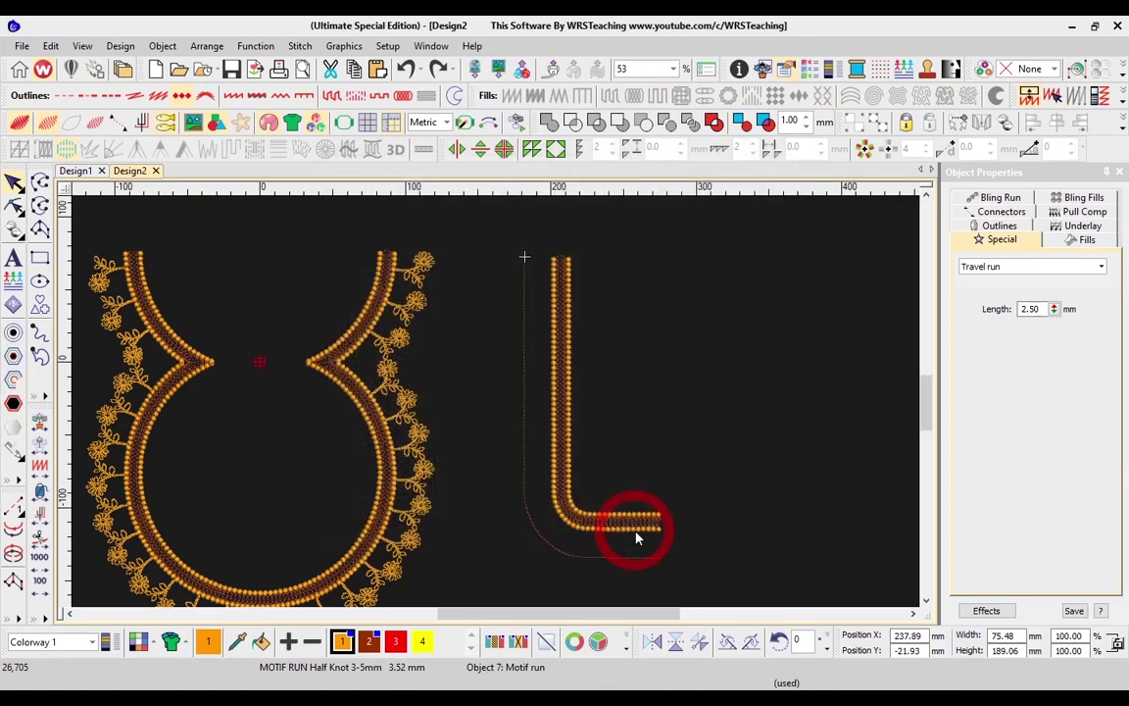
# - Apply the neckline's Flora4 motif run properties to the new offset line and recolour it with colour 1
pyautogui.click(525, 361)
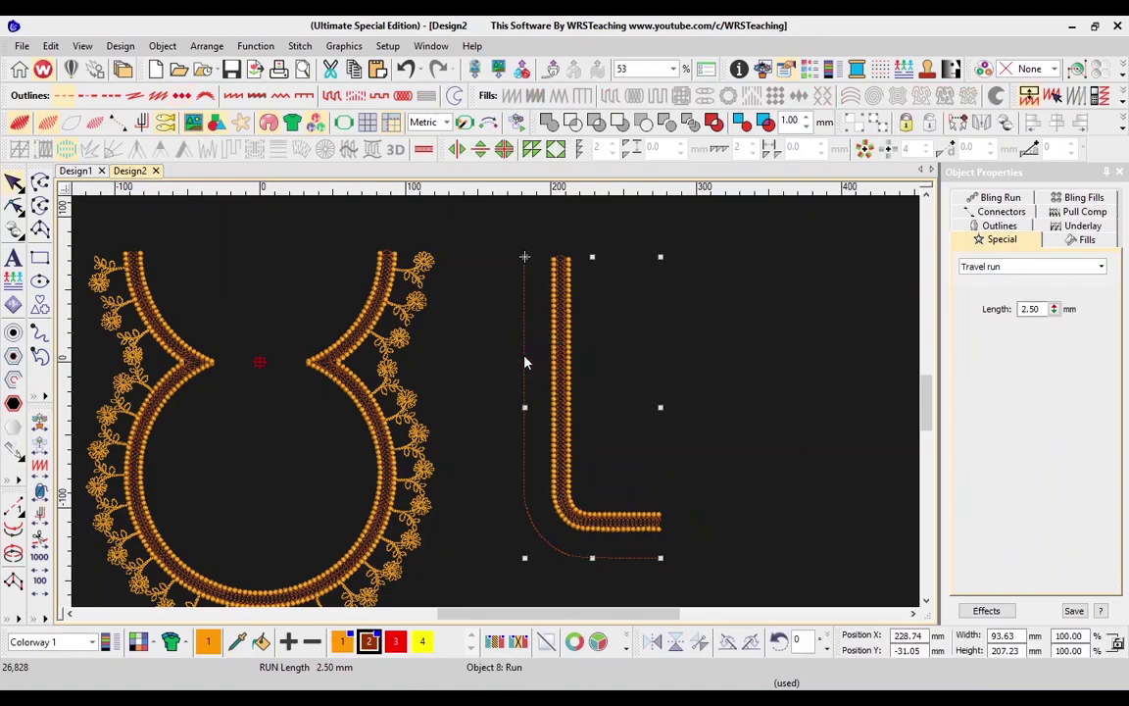
pyautogui.rightClick(413, 315)
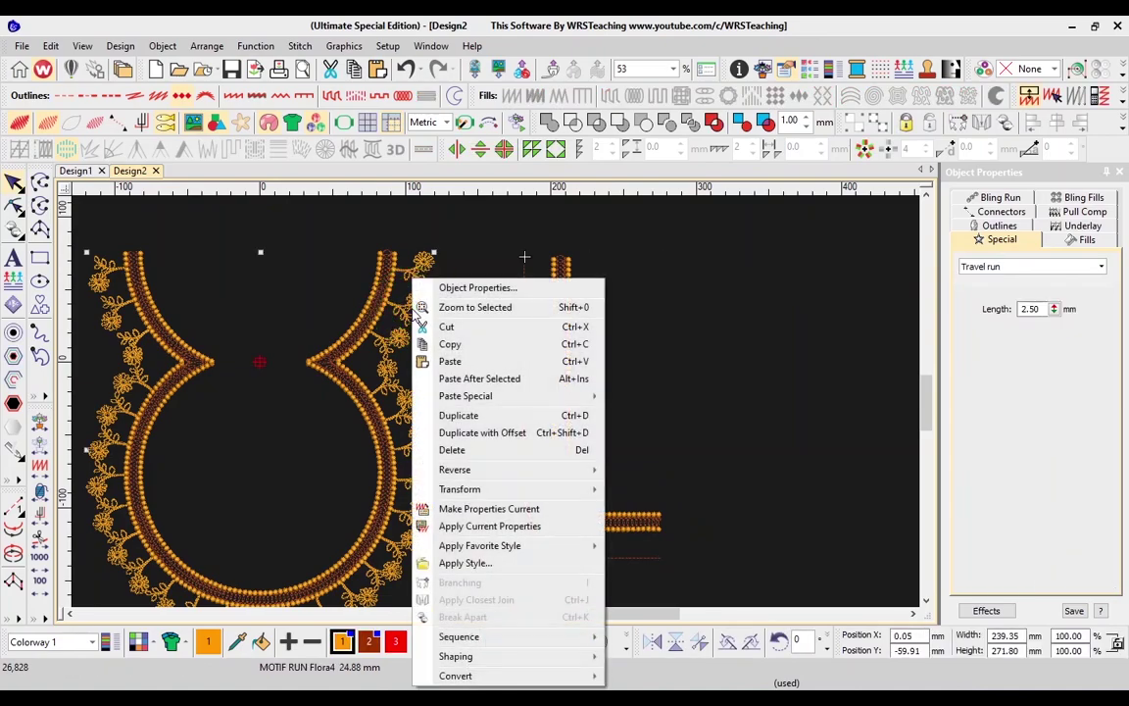
pyautogui.click(467, 508)
pyautogui.rightClick(525, 341)
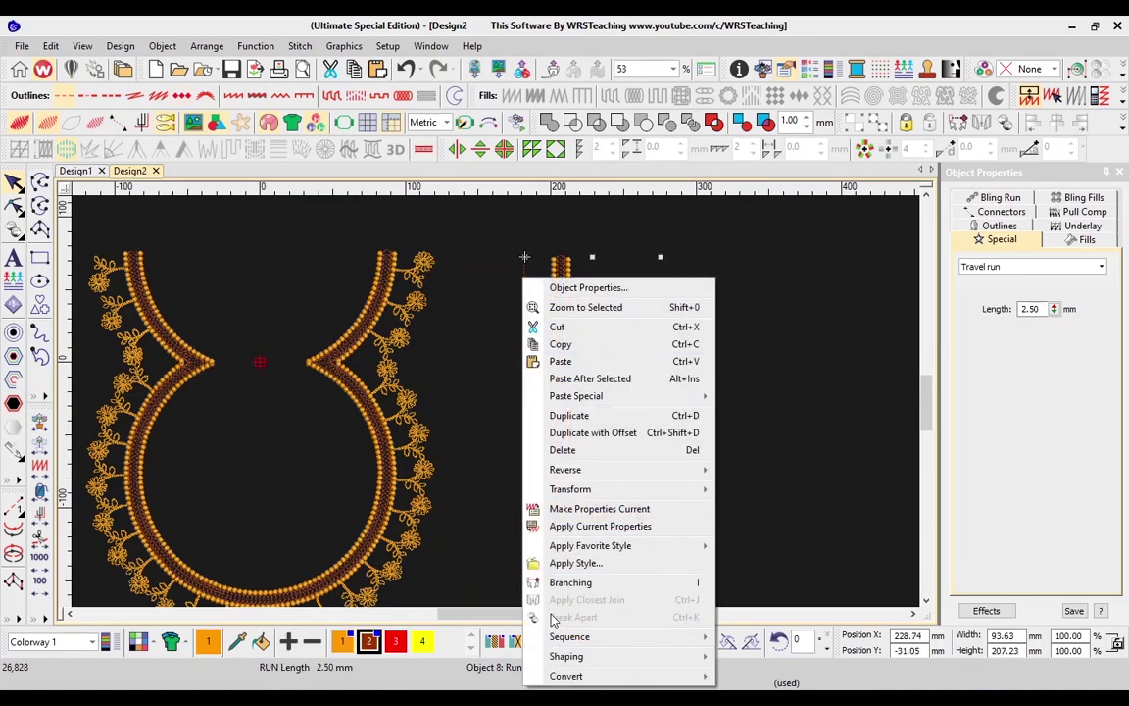
pyautogui.click(583, 527)
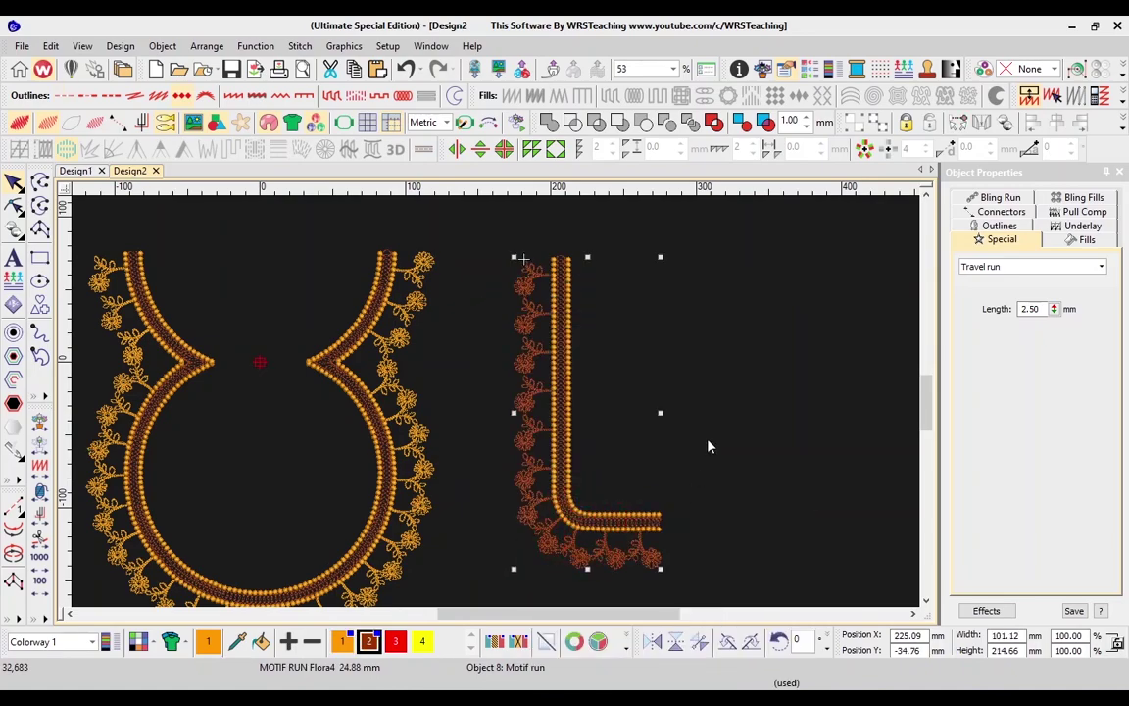
pyautogui.click(421, 641)
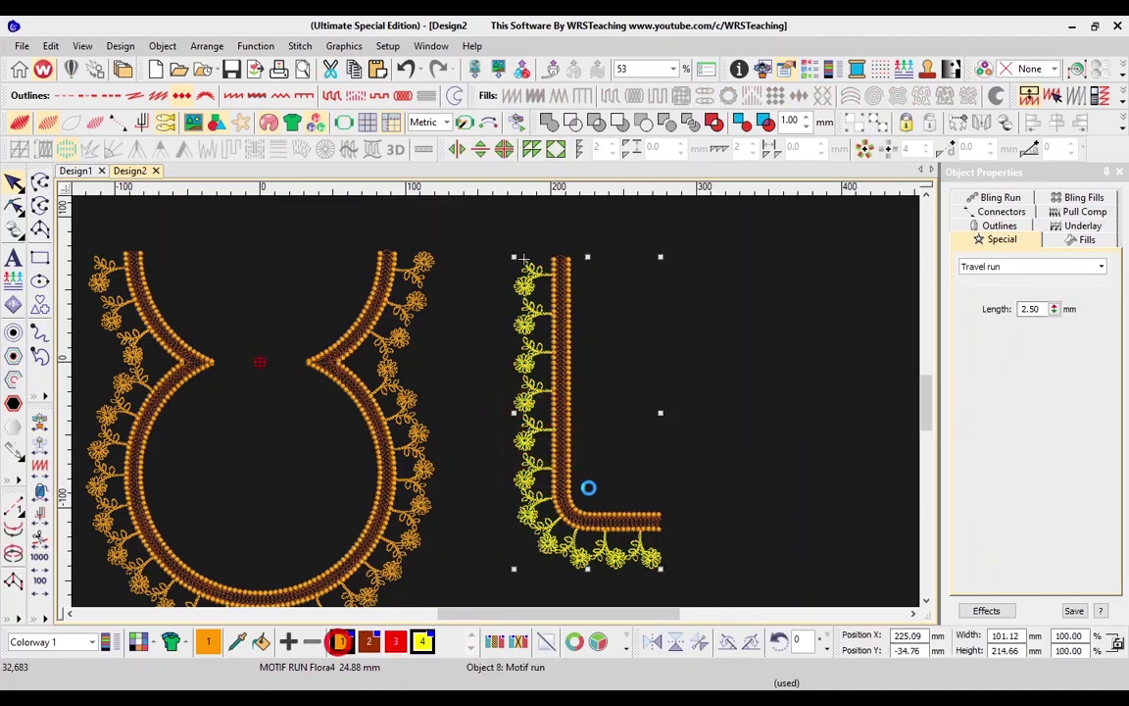
pyautogui.click(738, 403)
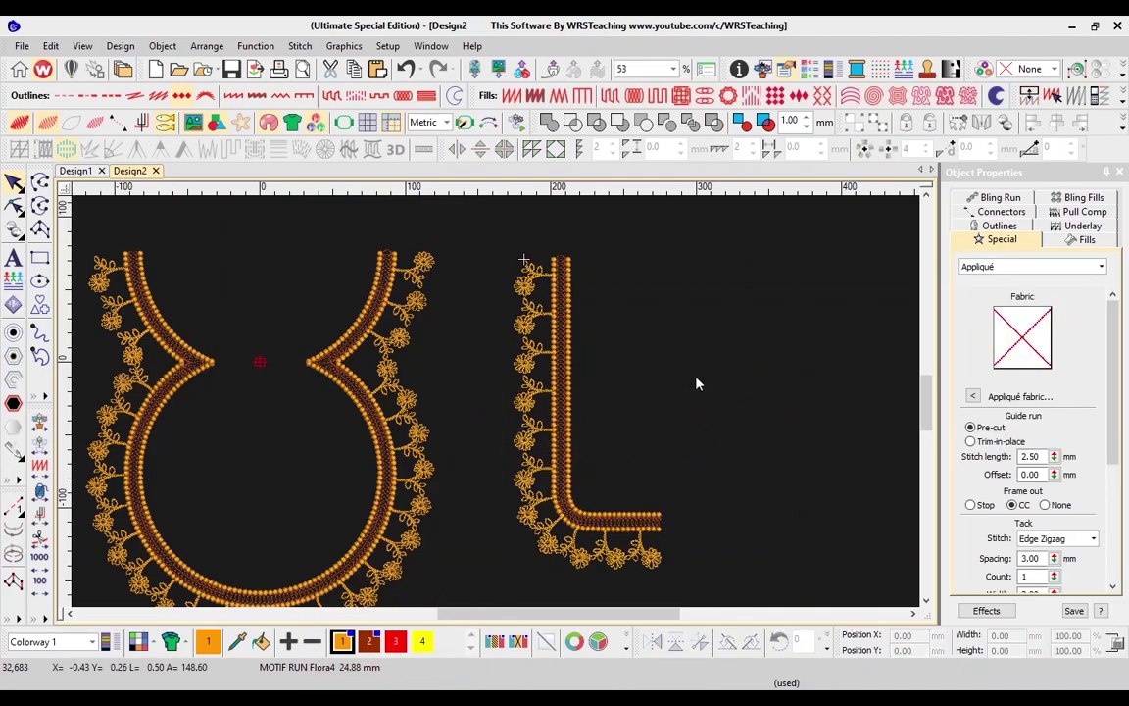
# - Group the L-shaped border lines together with their floral edging
pyautogui.scroll(-1, 698, 384)
pyautogui.hscroll(-1, 697, 390)
pyautogui.scroll(1, 696, 393)
pyautogui.scroll(-1, 695, 388)
pyautogui.click(709, 373)
pyautogui.moveTo(721, 271); pyautogui.dragTo(577, 541)
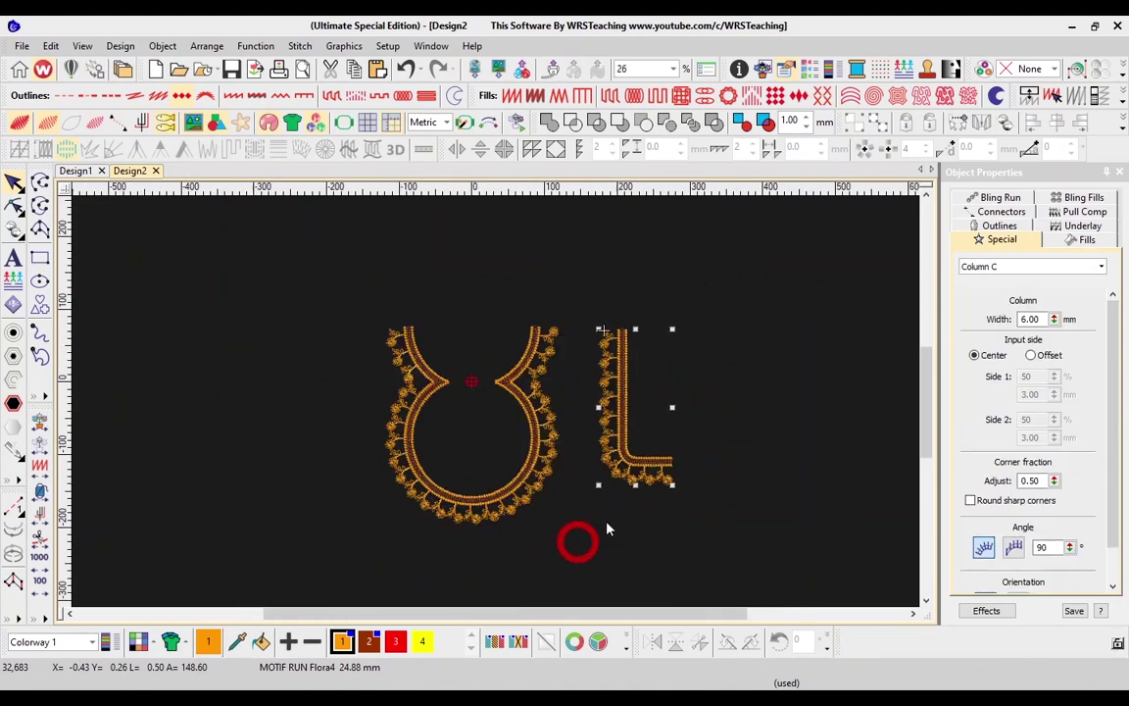
pyautogui.hotkey('ctrl', 'g')
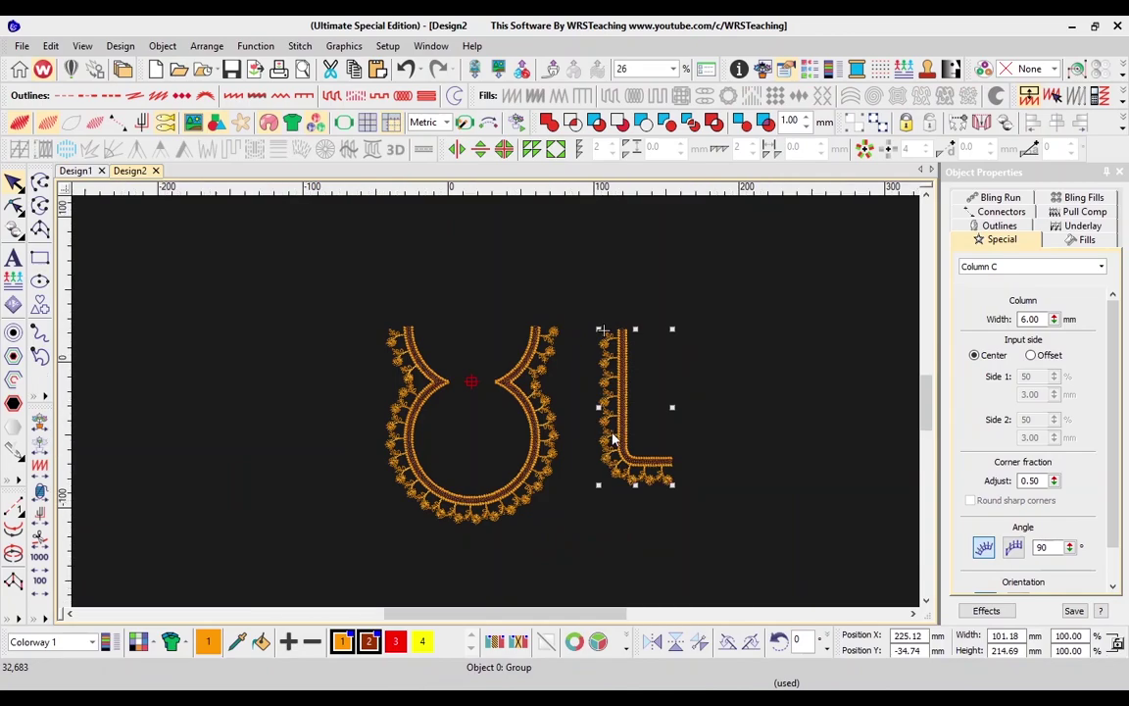
# - Move the grouped L-shaped border horizontally about 42 mm closer to the neckline
pyautogui.scroll(1, 610, 436)
pyautogui.moveTo(555, 389); pyautogui.dragTo(494, 391)
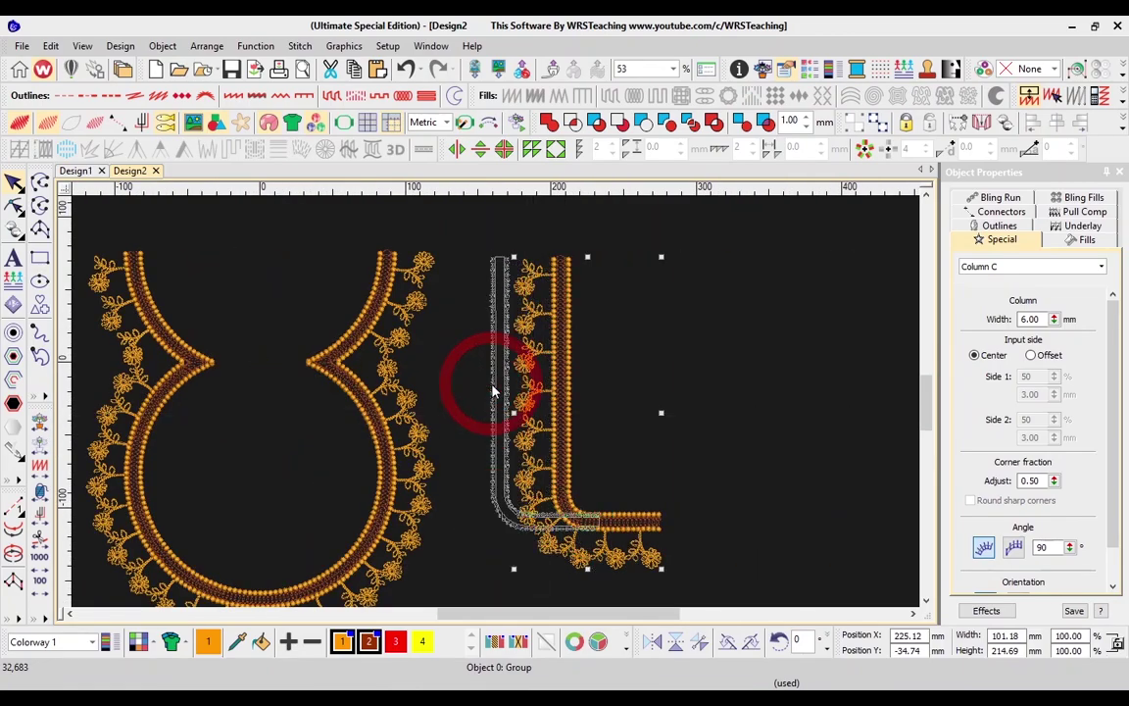
pyautogui.hscroll(-3, 490, 407)
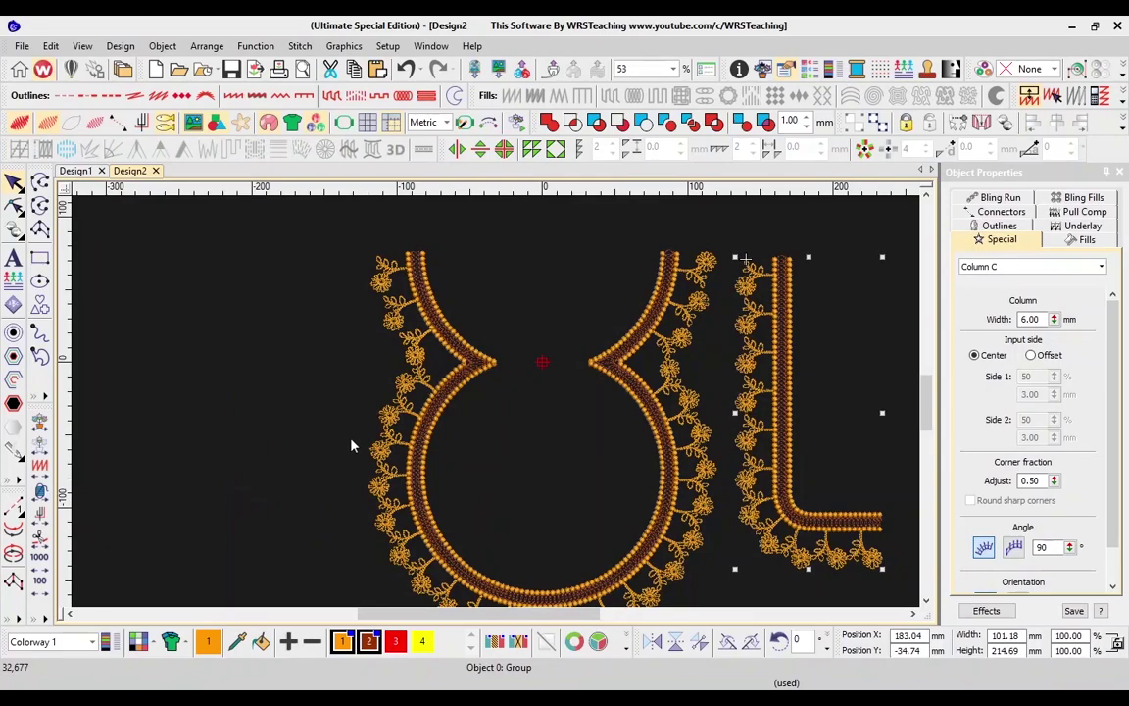
pyautogui.click(312, 423)
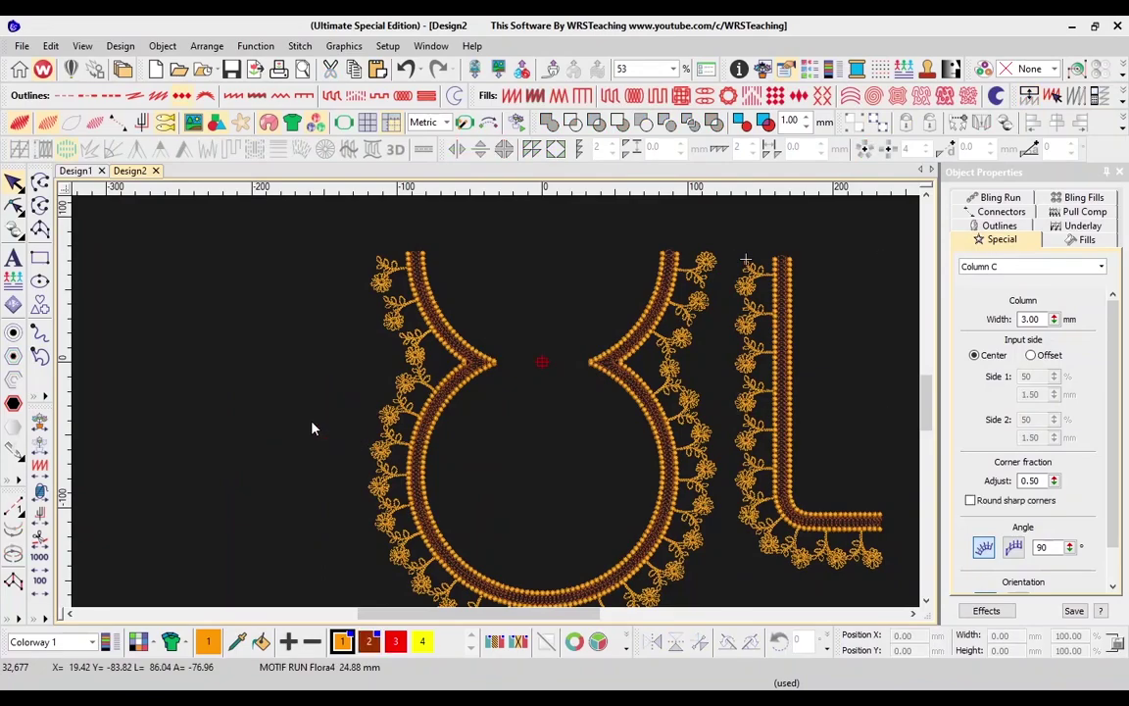
pyautogui.press('space')
pyautogui.click(835, 379)
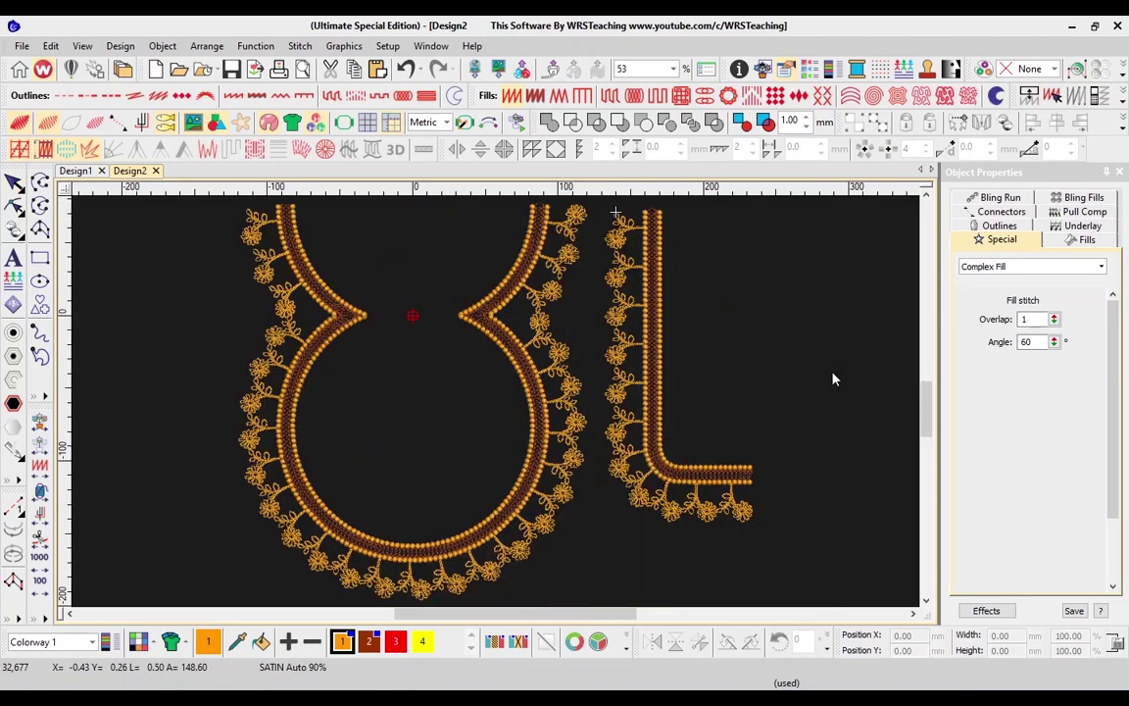
pyautogui.press('Left')
pyautogui.press('Up')
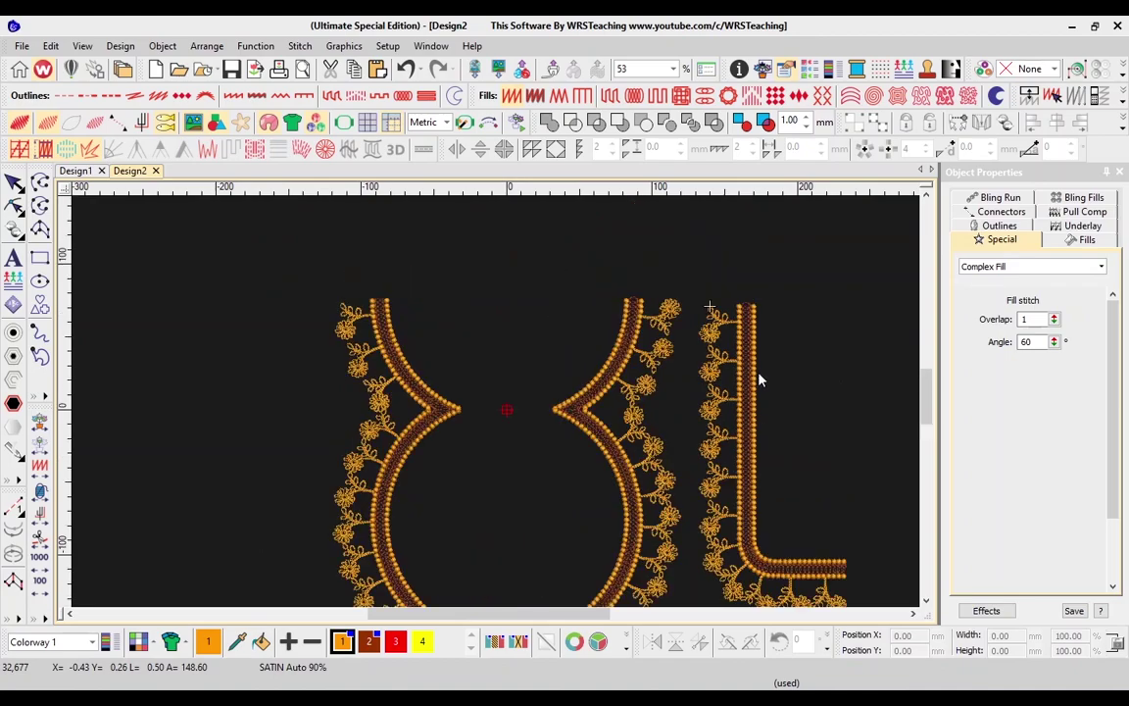
pyautogui.press('Down')
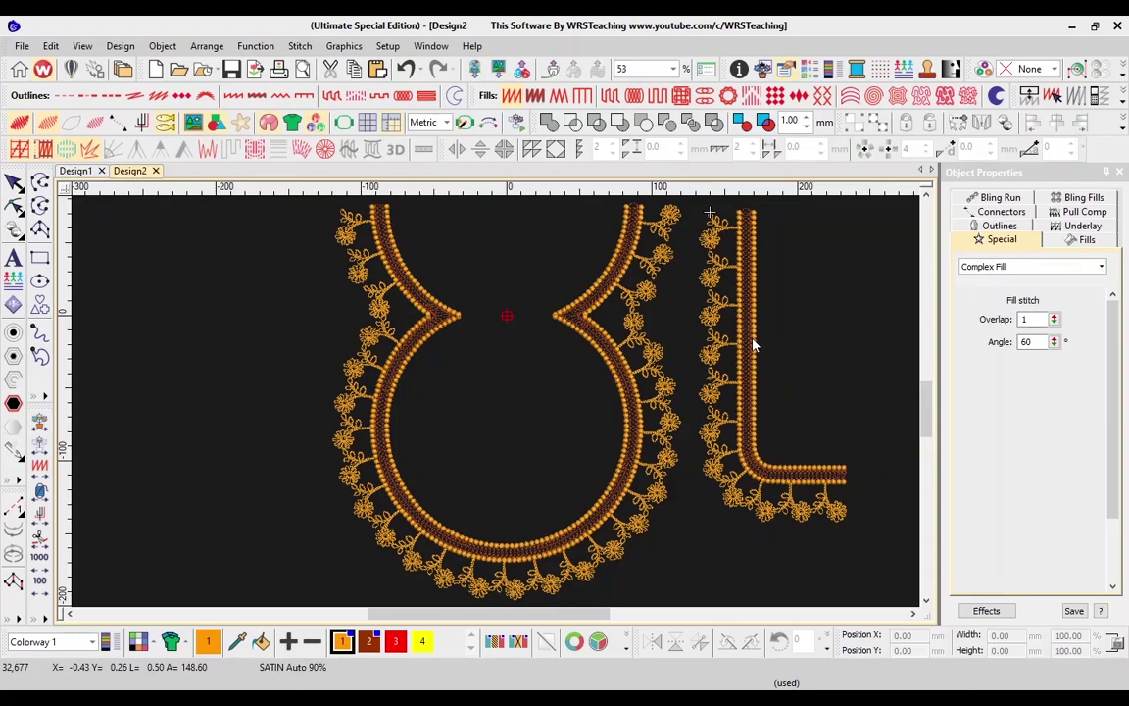
pyautogui.click(752, 343)
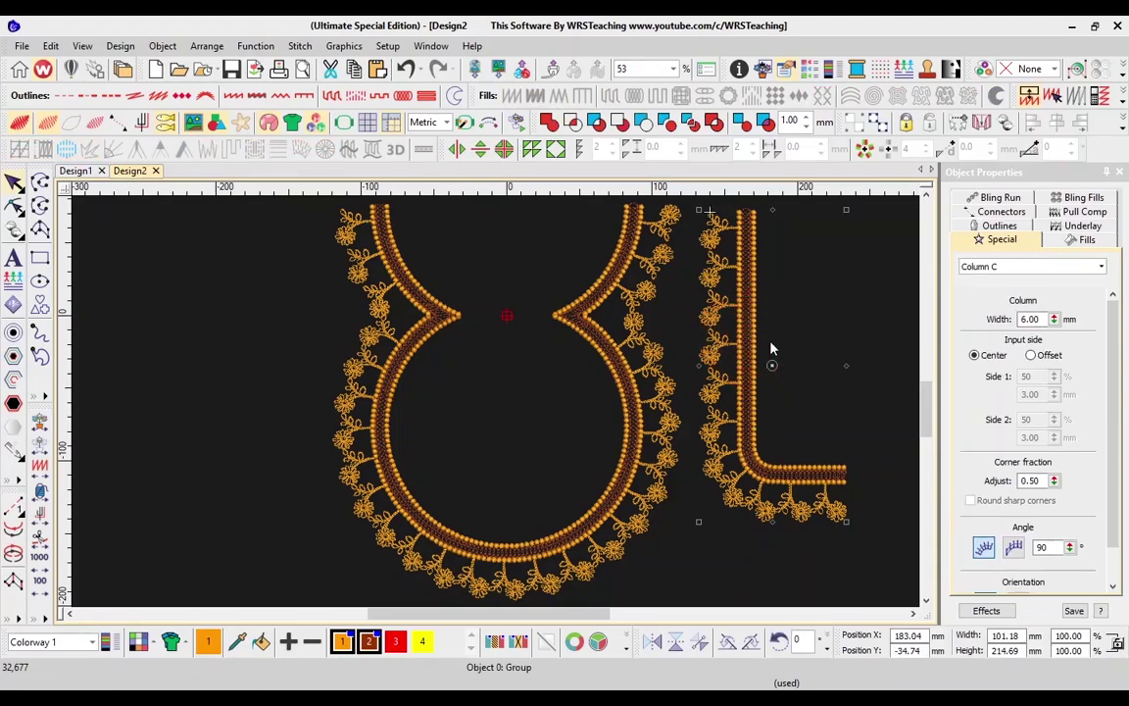
pyautogui.click(890, 333)
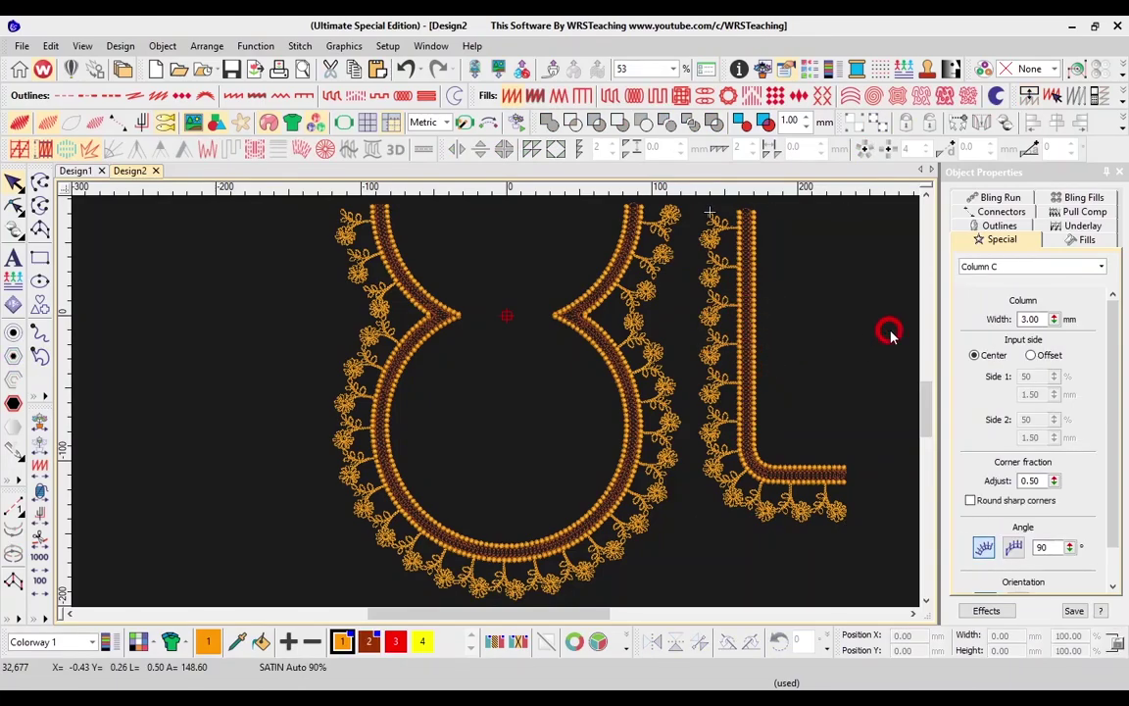
# - Mirror a copy of the L-shaped border group to the neckline's opposite side about a vertical reference line through the design's centre
pyautogui.click(753, 321)
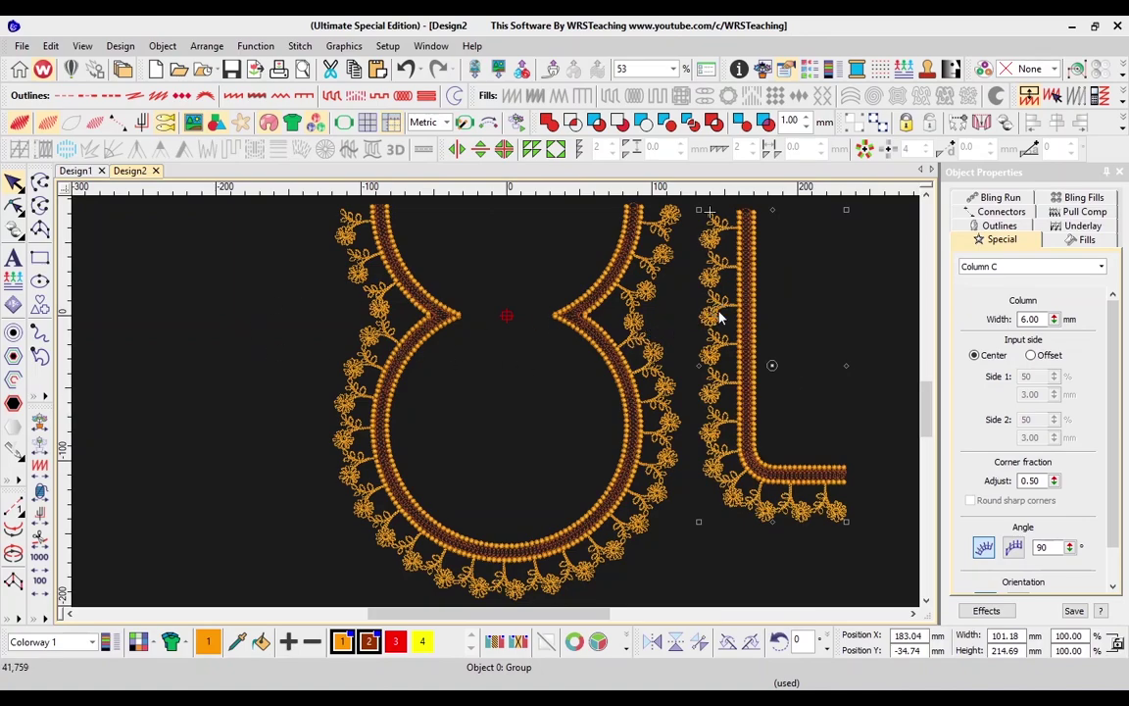
pyautogui.press('7')
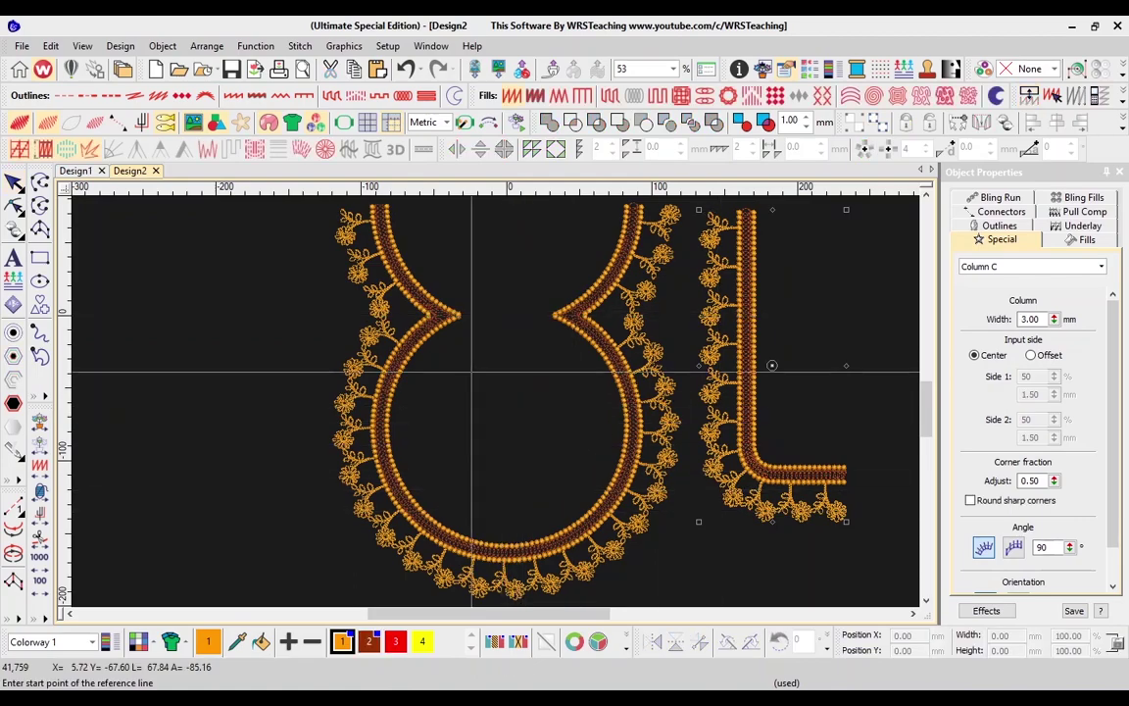
pyautogui.click(507, 316)
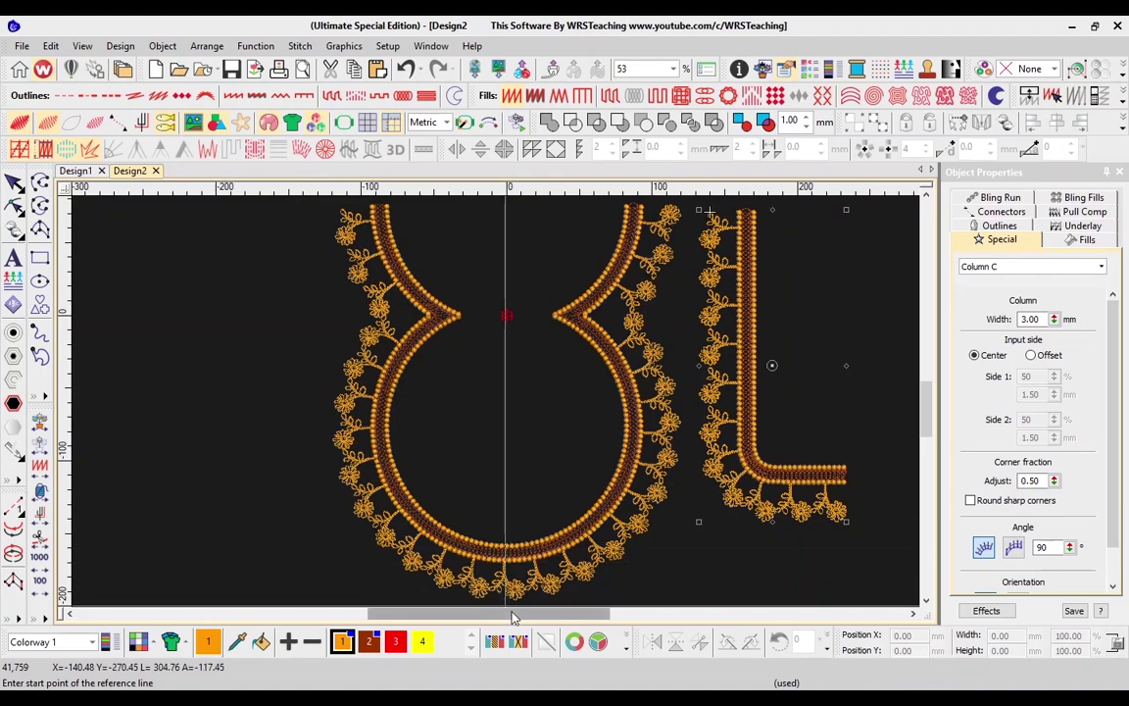
pyautogui.scroll(-3, 510, 549)
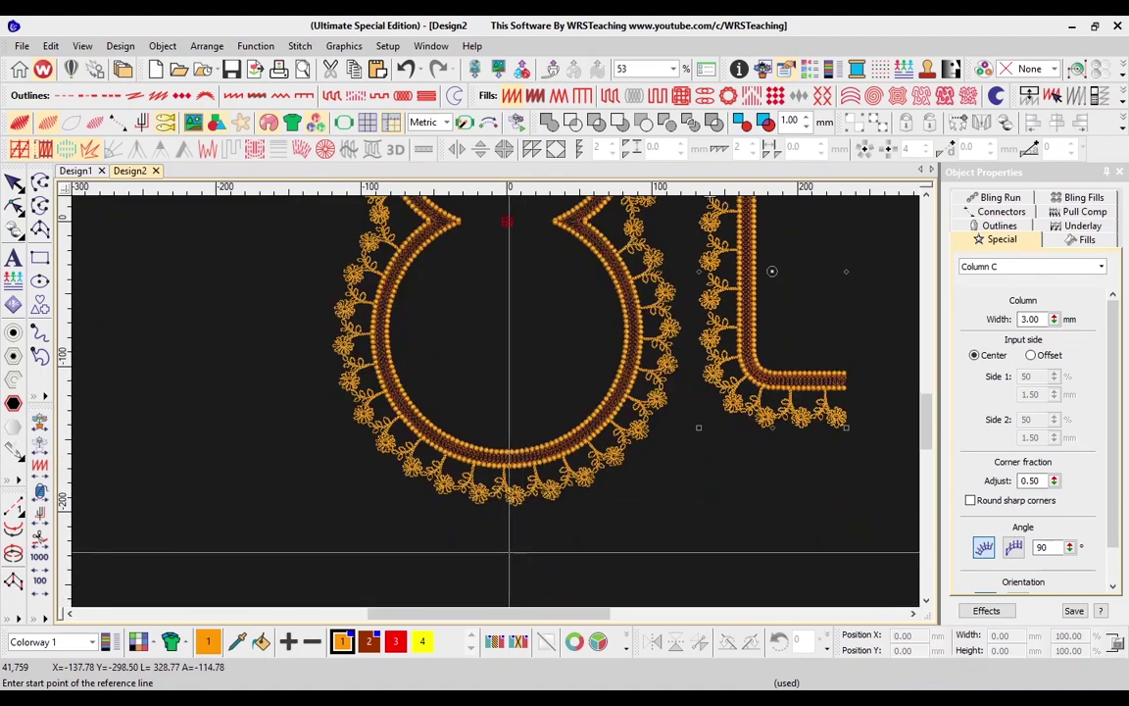
pyautogui.click(507, 551)
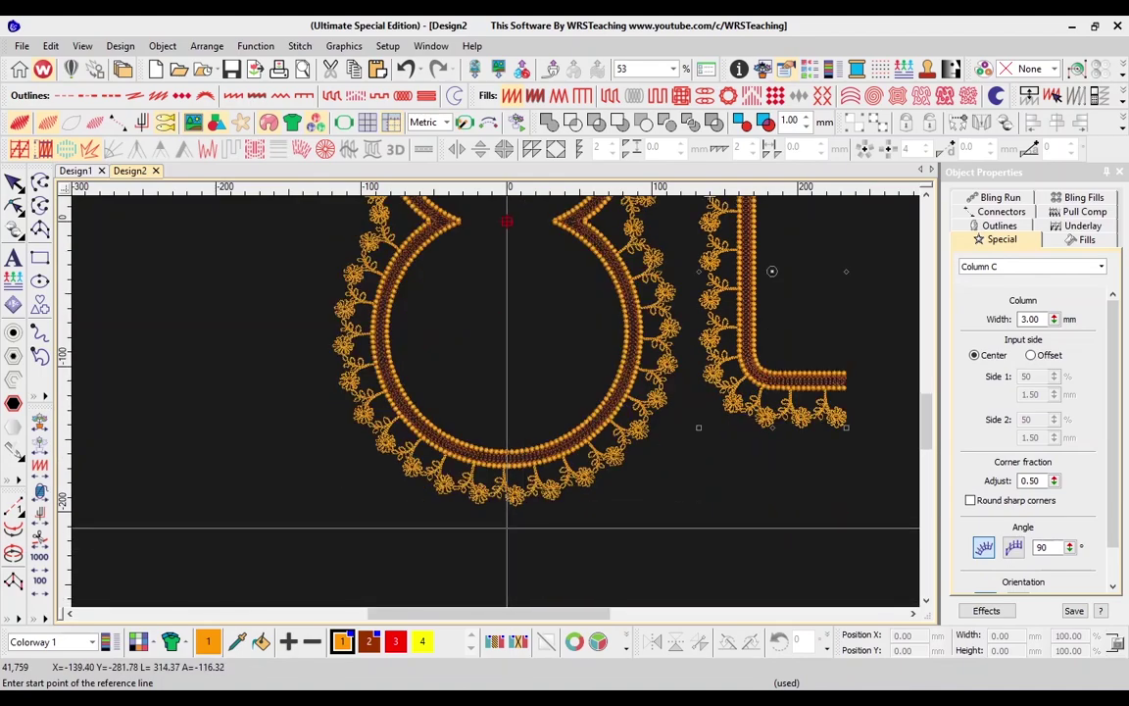
pyautogui.click(506, 527)
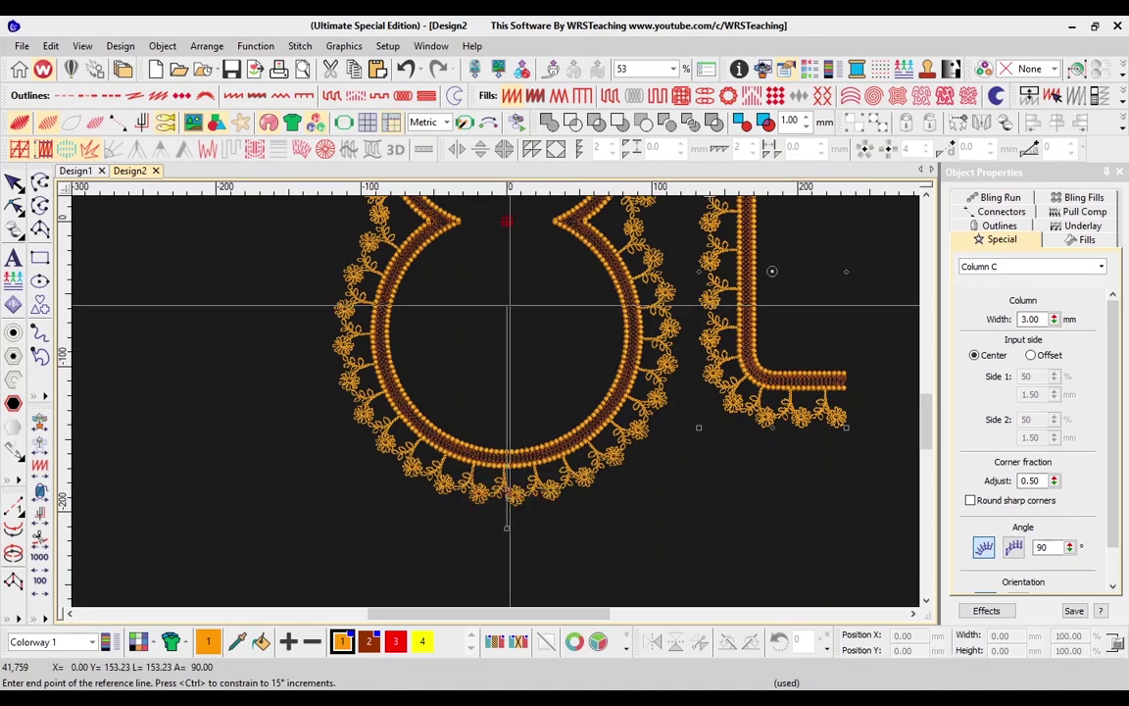
pyautogui.click(508, 306)
pyautogui.press('0')
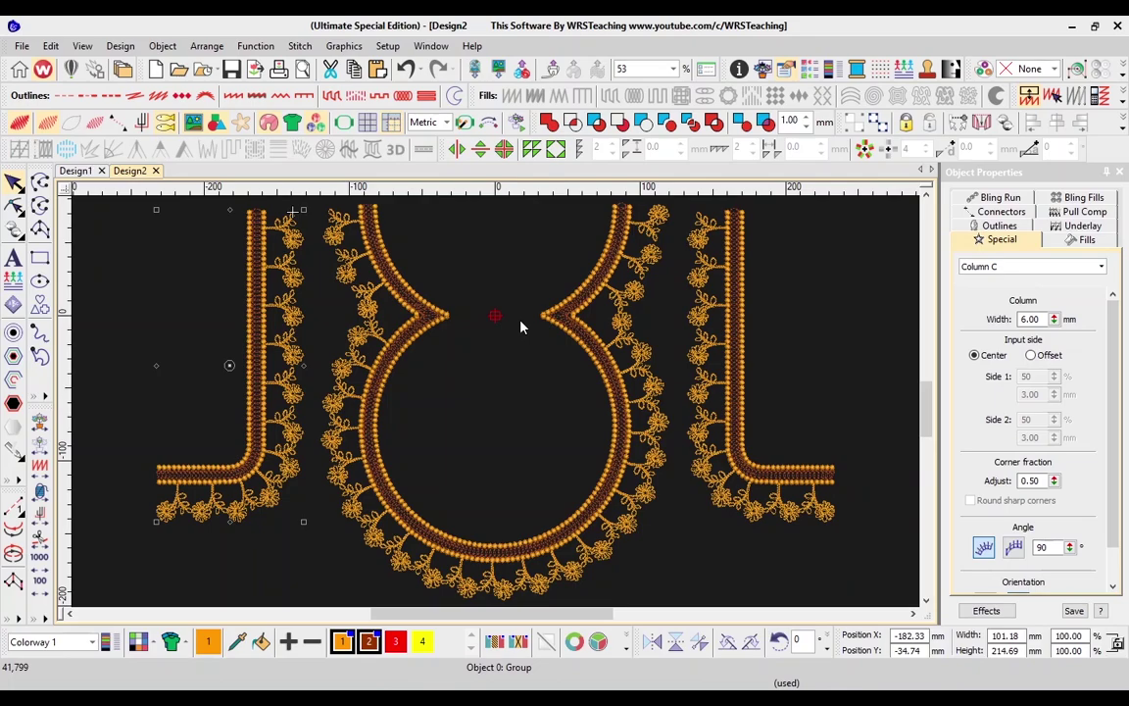
pyautogui.press('Escape')
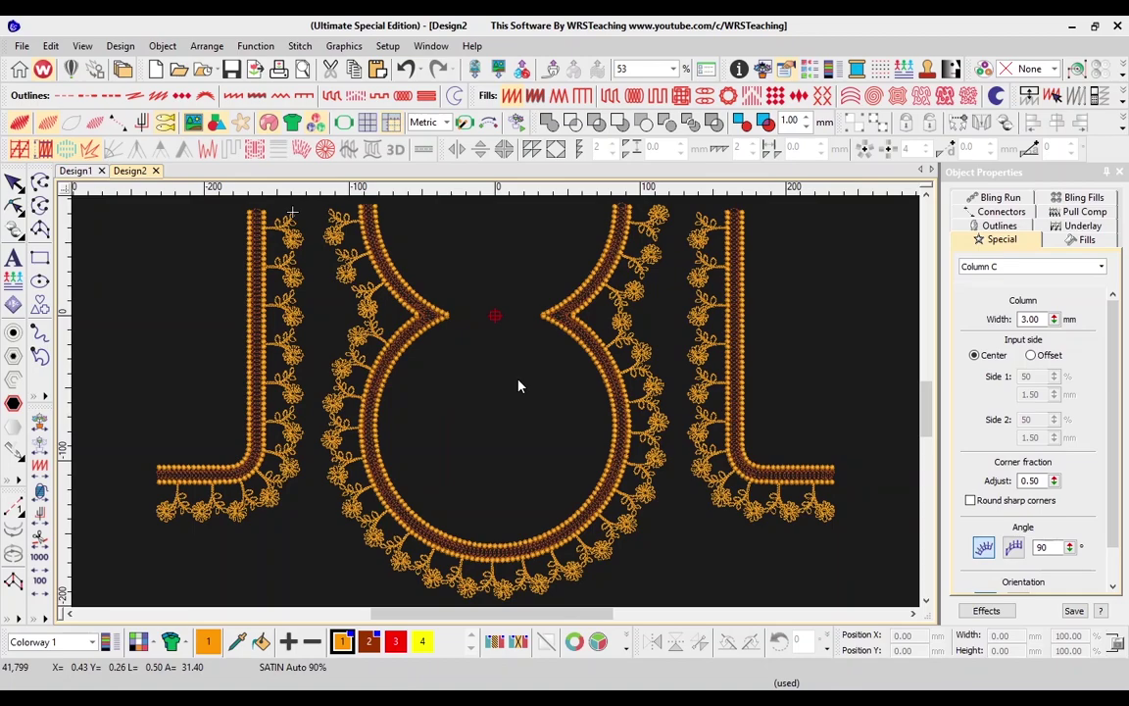
# - Examine the complete layout of the neckline border and the two mirrored L-shaped borders
pyautogui.hscroll(1, 402, 374)
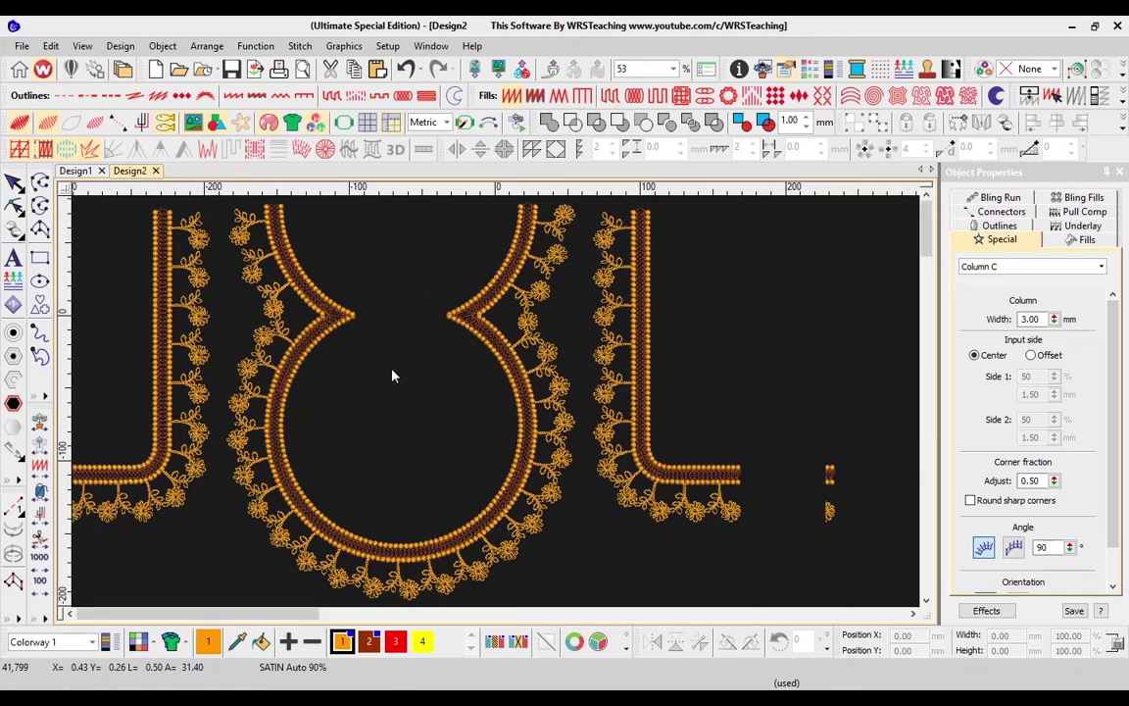
pyautogui.scroll(-1, 411, 370)
pyautogui.moveTo(591, 483); pyautogui.dragTo(504, 479)
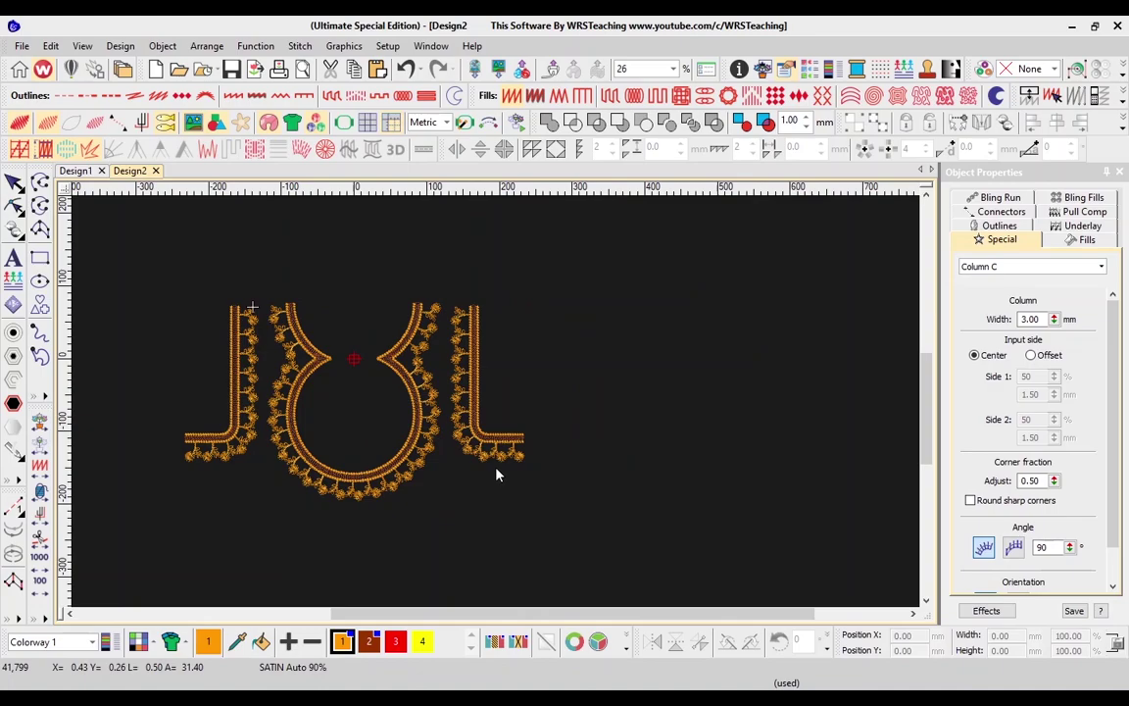
pyautogui.moveTo(457, 255); pyautogui.dragTo(259, 537)
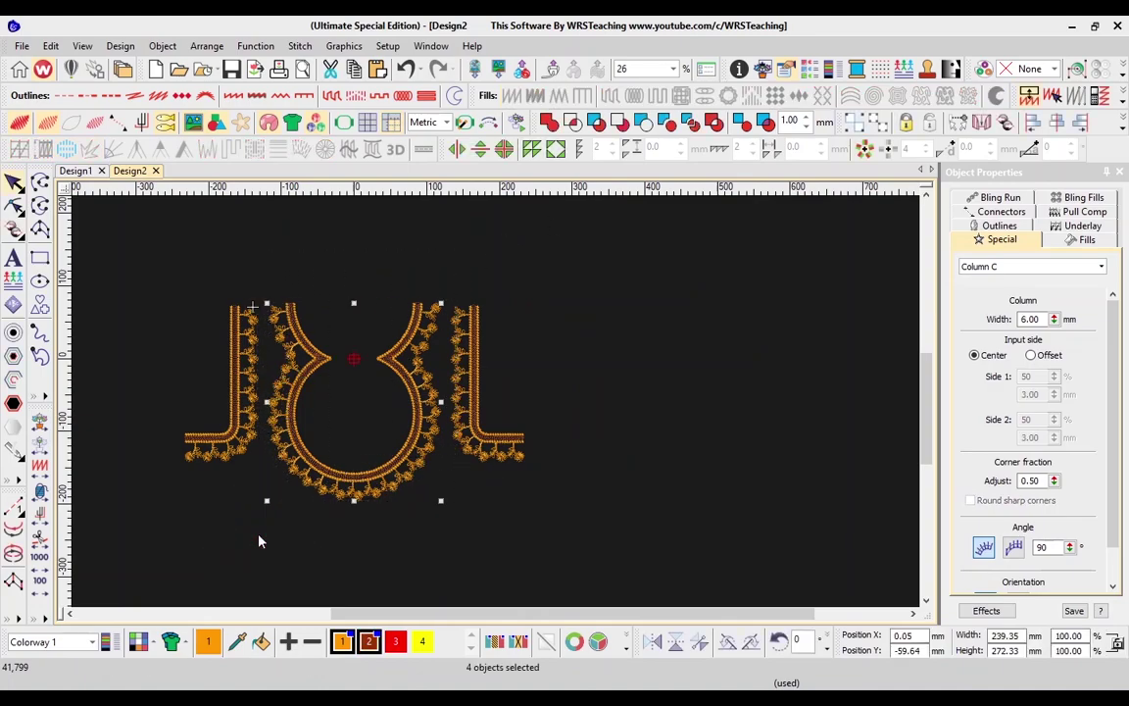
pyautogui.click(459, 370)
pyautogui.keyDown('ctrl'); pyautogui.click(388, 368); pyautogui.keyUp('ctrl')
pyautogui.keyDown('ctrl'); pyautogui.click(254, 358); pyautogui.keyUp('ctrl')
pyautogui.press('Escape')
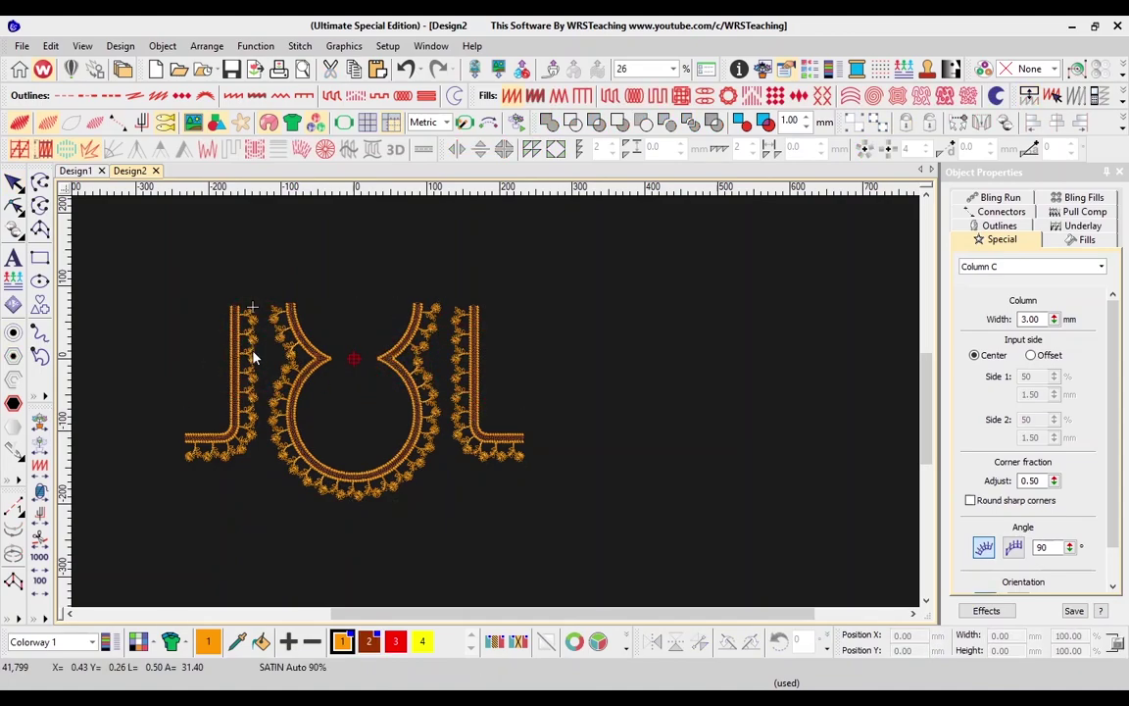
# - Centre the neckline and both L-shaped borders on the design origin by setting their X and Y position to 0
pyautogui.click(383, 362)
pyautogui.moveTo(544, 262); pyautogui.dragTo(165, 549)
pyautogui.middleClick(302, 486)
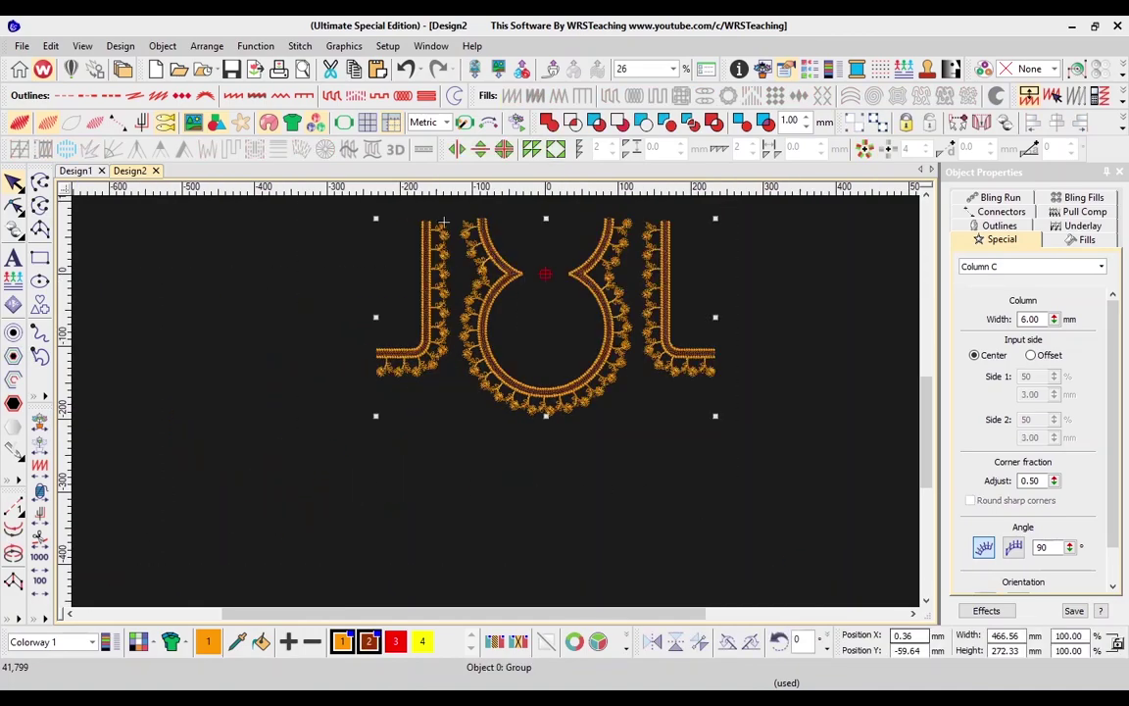
pyautogui.click(856, 636)
pyautogui.press('BackSpace')
pyautogui.moveTo(925, 652); pyautogui.dragTo(862, 648)
pyautogui.press('BackSpace')
pyautogui.write('0')
pyautogui.press('Return')
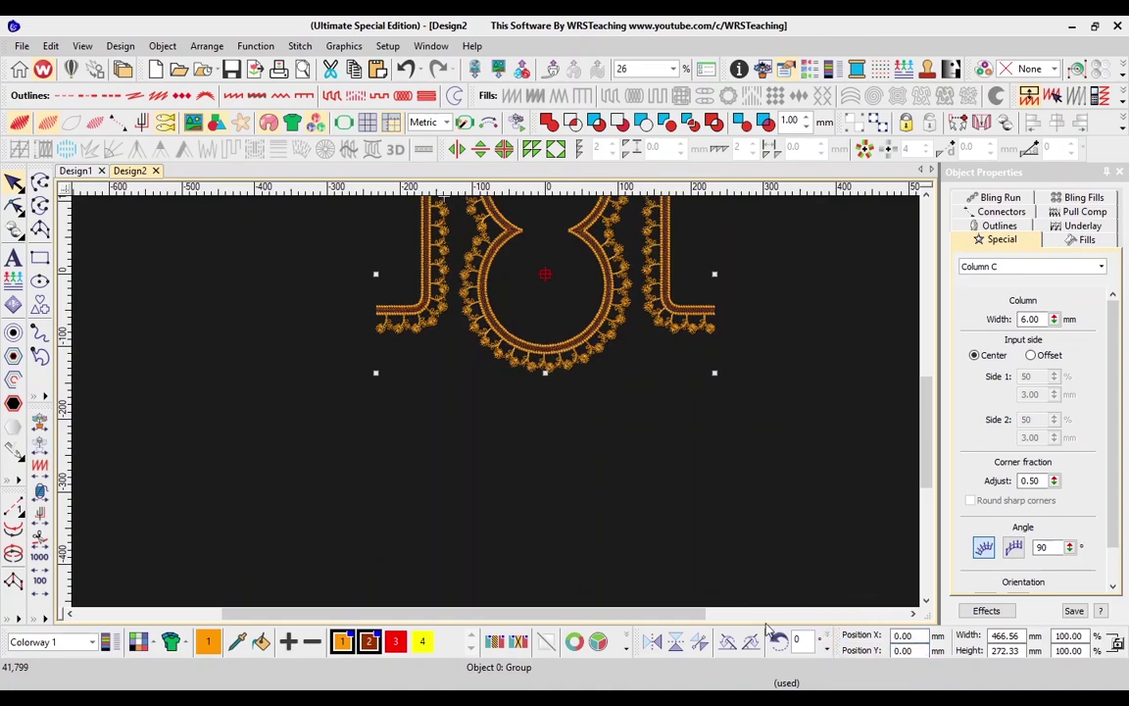
pyautogui.press('0')
pyautogui.click(848, 366)
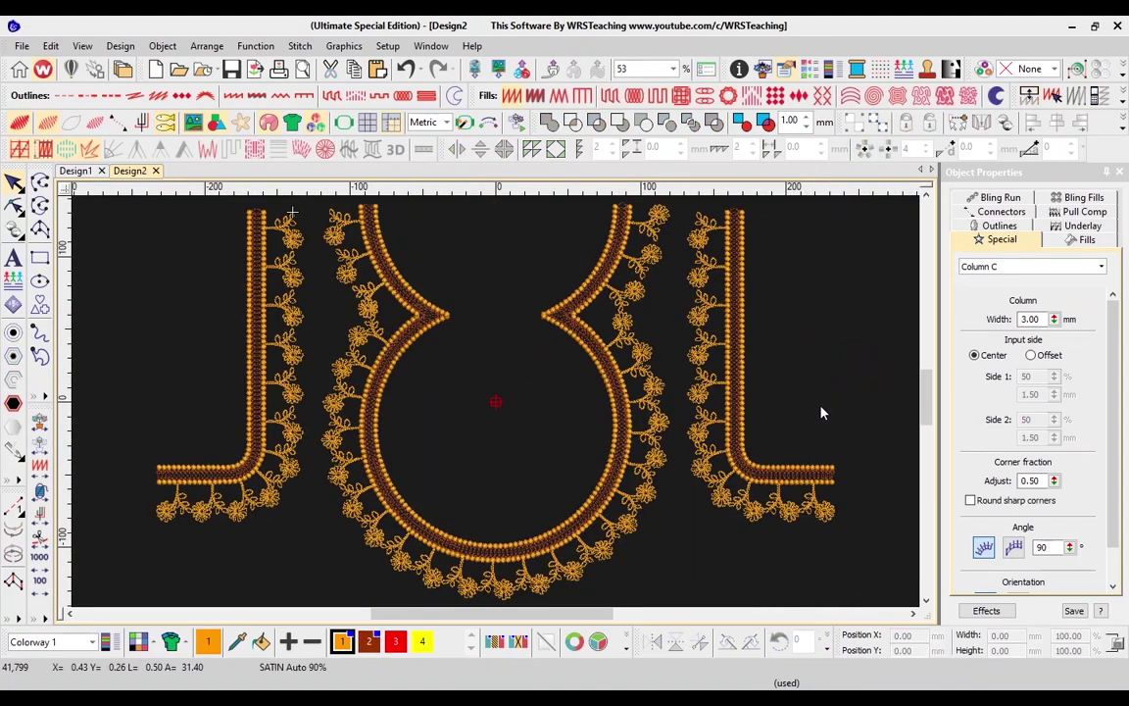
# - Draw a rectangle about 122 by 64 mm outside the L-shaped border and give it a Run outline
pyautogui.scroll(1, 680, 403)
pyautogui.hscroll(-1, 686, 409)
pyautogui.hscroll(1, 731, 407)
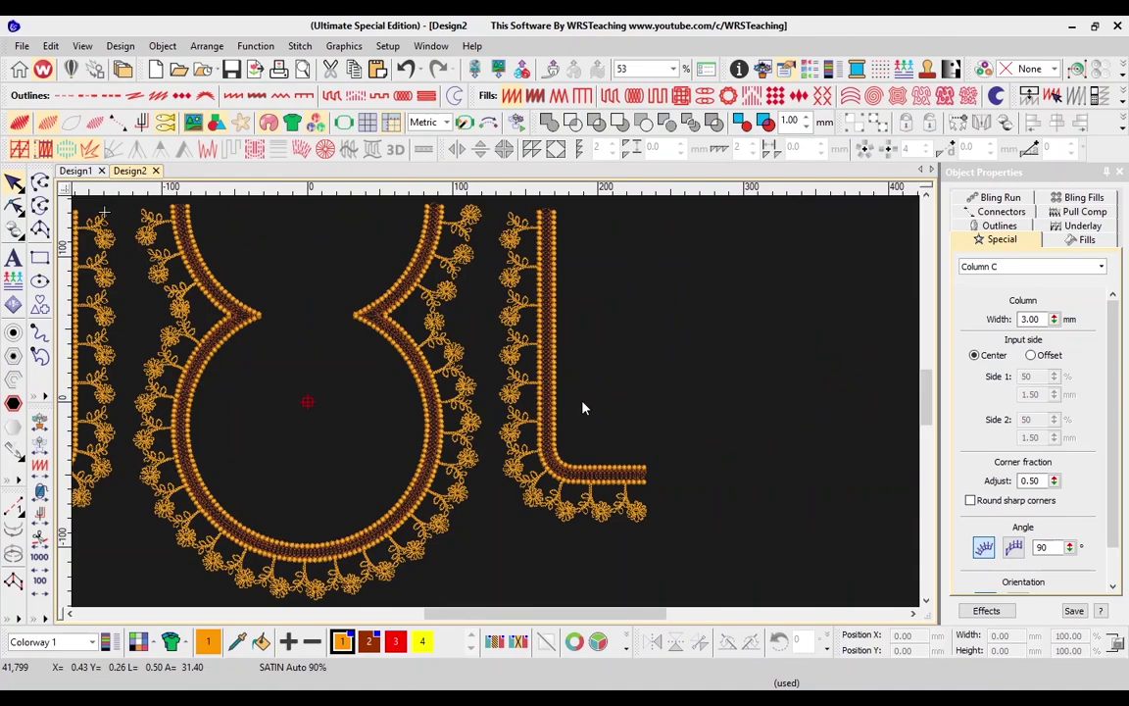
pyautogui.hscroll(1, 577, 409)
pyautogui.click(36, 229)
pyautogui.click(633, 391)
pyautogui.click(811, 482)
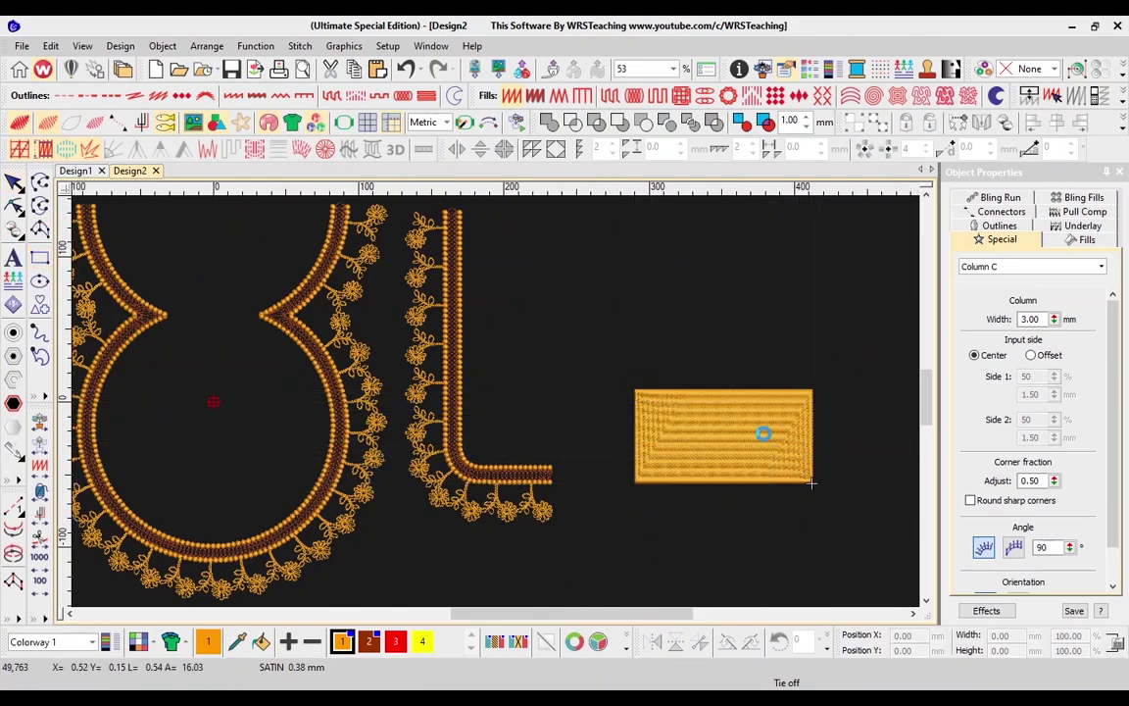
pyautogui.click(70, 96)
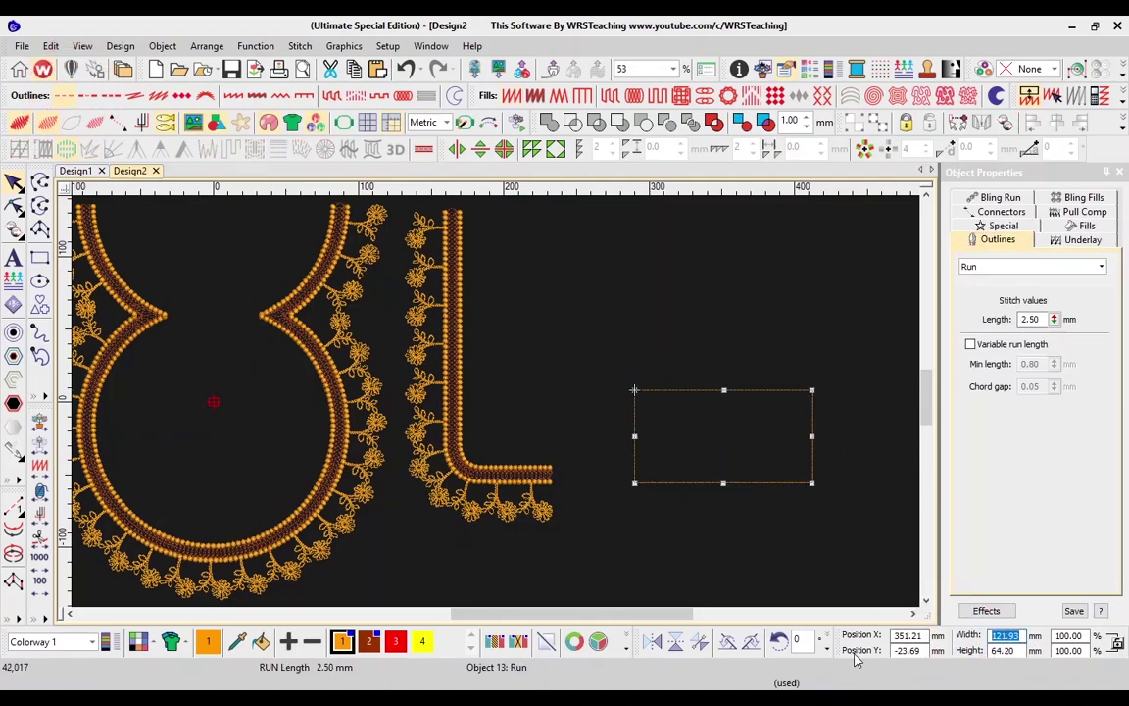
# - Set the rectangle's width to 12 in and its height to 18 in
pyautogui.write('12in')
pyautogui.press('Tab')
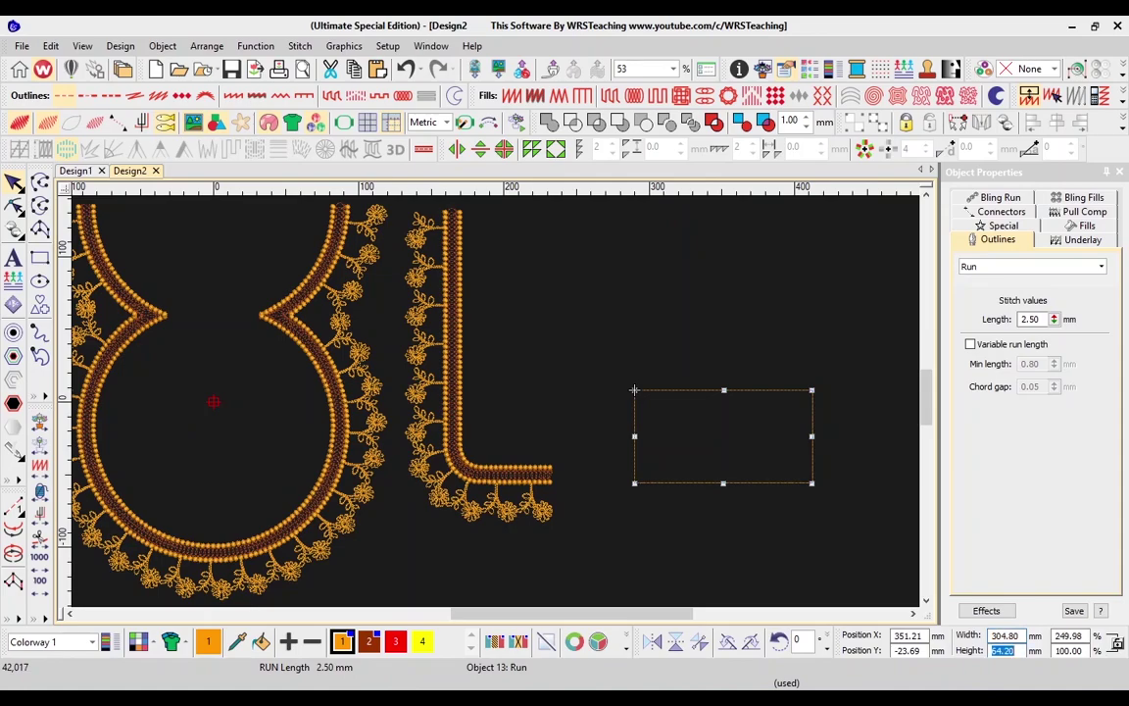
pyautogui.write('18in')
pyautogui.press('Return')
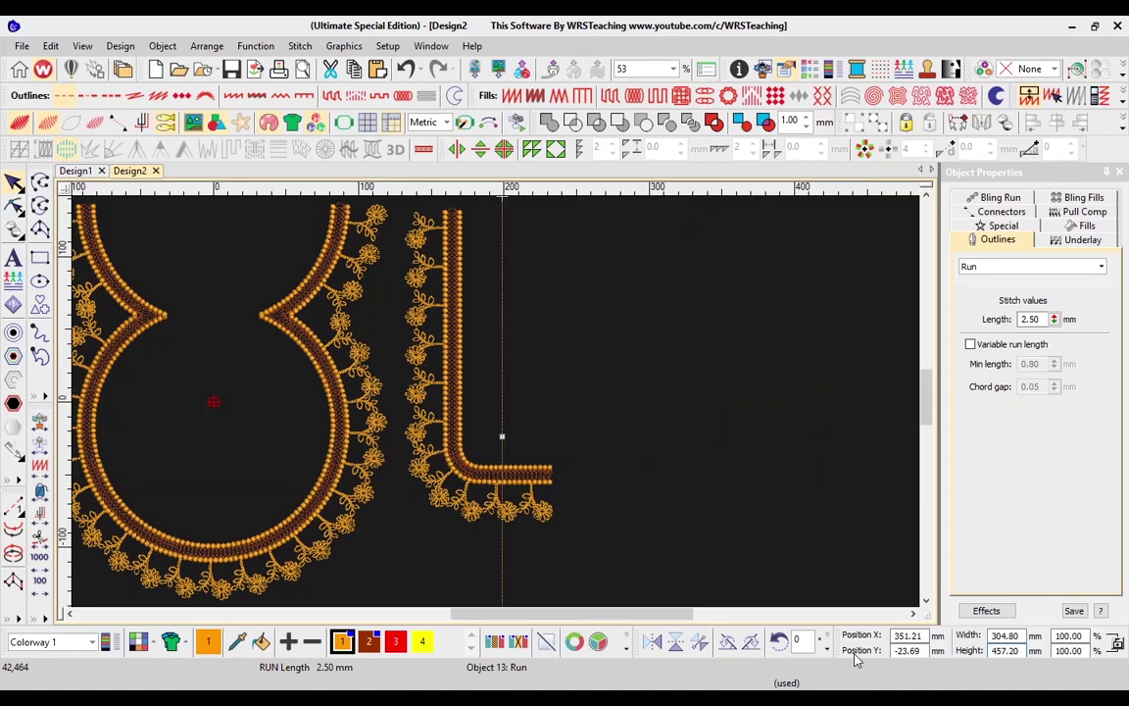
# - Set the rectangle's height to 12 in and shift it slightly upward beside the L-shaped border
pyautogui.press('0')
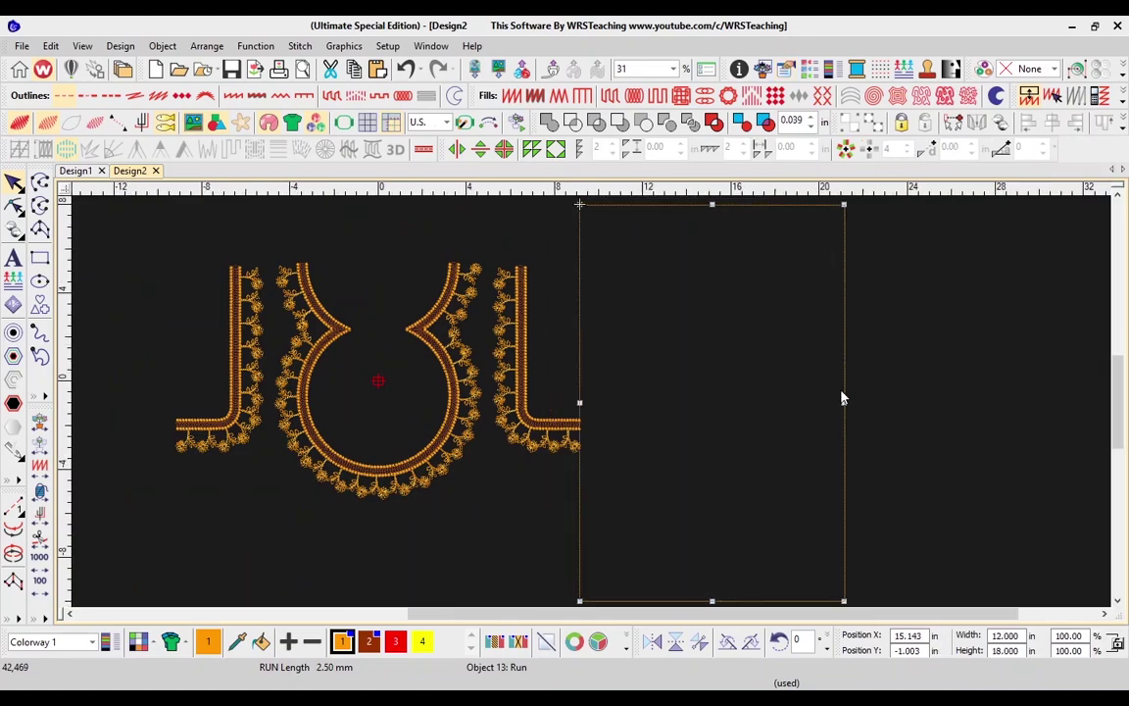
pyautogui.doubleClick(1002, 649)
pyautogui.write('12')
pyautogui.press('Return')
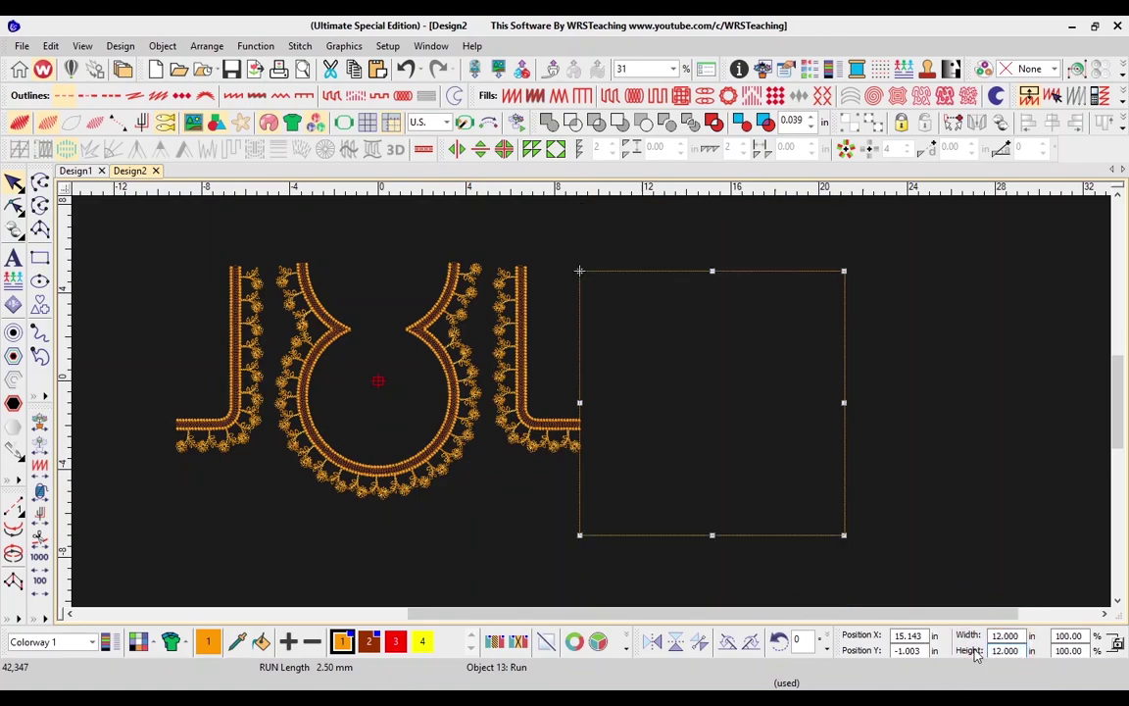
pyautogui.moveTo(755, 278); pyautogui.dragTo(760, 272)
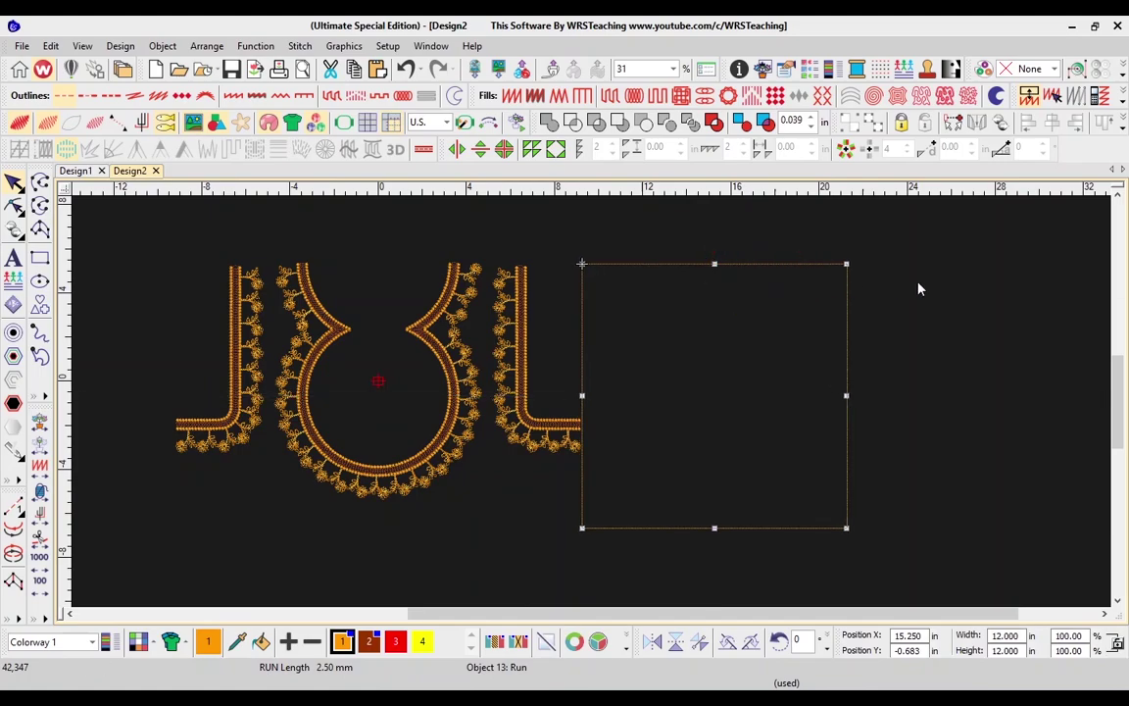
# - Delete the 12 in square outline beside the L-shaped border
pyautogui.scroll(3, 918, 288)
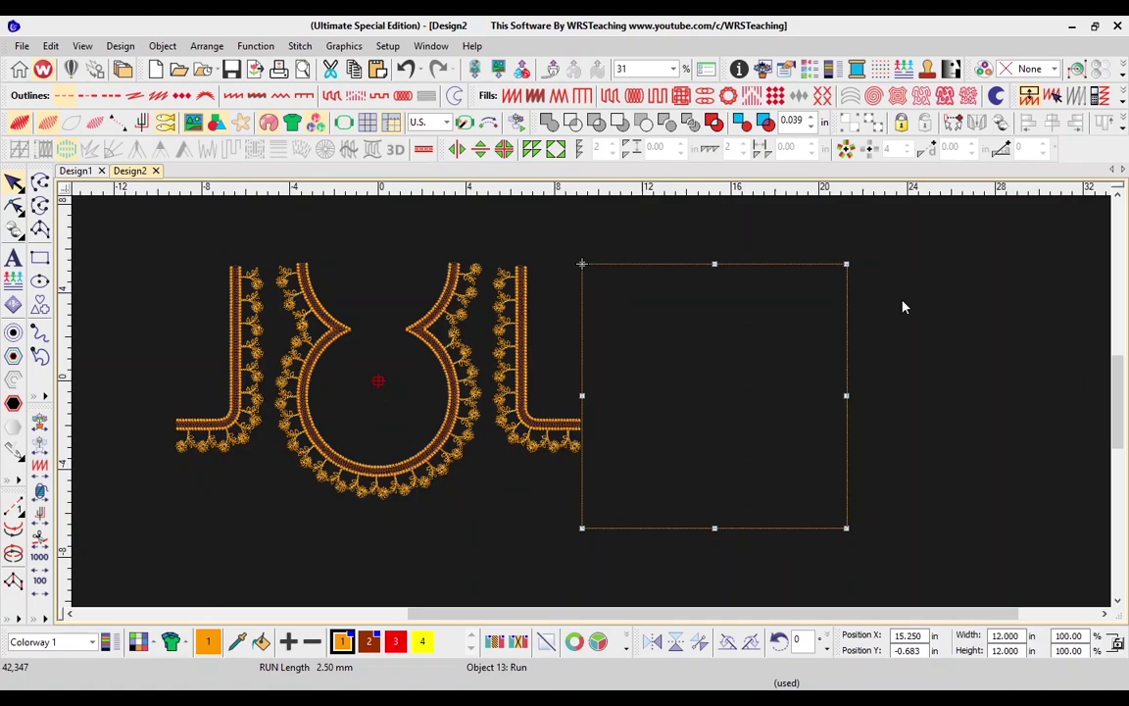
pyautogui.click(980, 455)
pyautogui.click(822, 411)
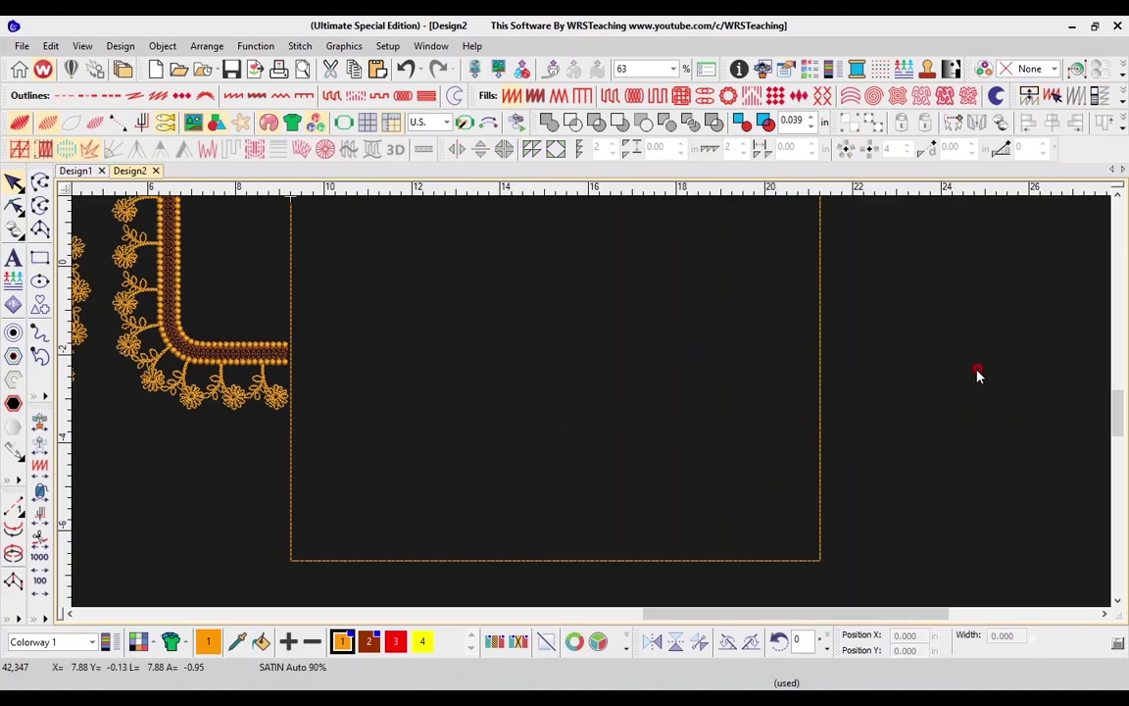
pyautogui.press('Delete')
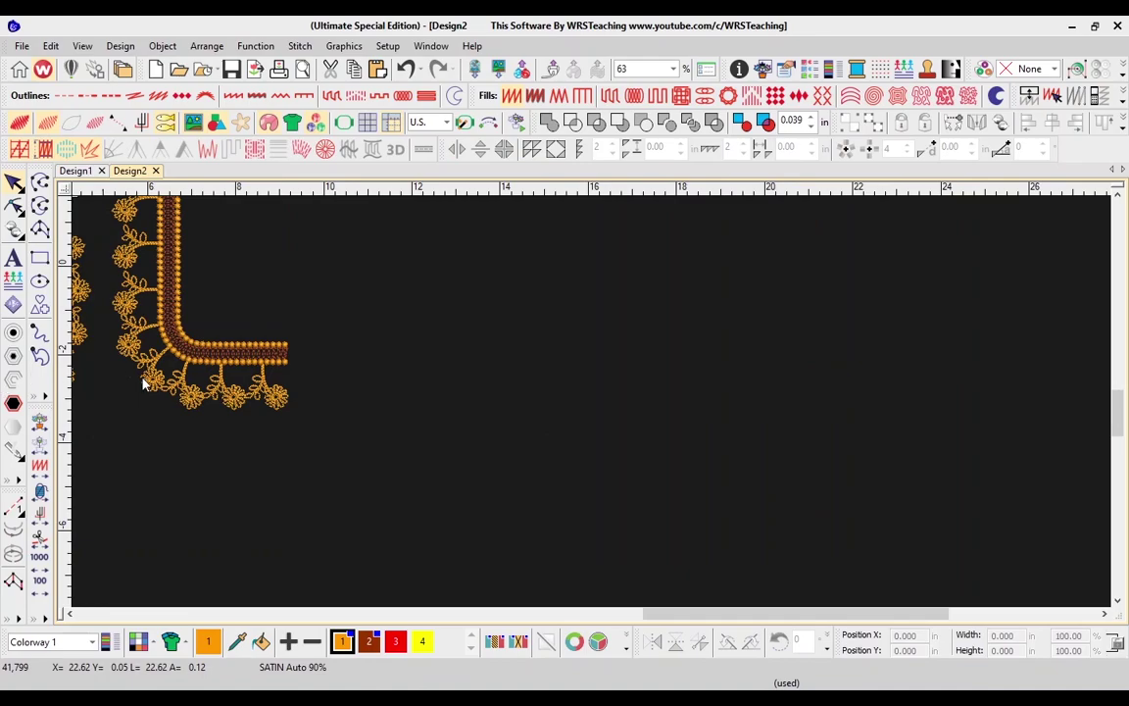
# - Draw a horizontal run line below the end of the L-shaped border and set its width to 12 in
pyautogui.press('space')
pyautogui.click(341, 437)
pyautogui.keyDown('ctrl'); pyautogui.click(717, 416); pyautogui.keyUp('ctrl')
pyautogui.press('Return')
pyautogui.press('Return')
pyautogui.doubleClick(1002, 636)
pyautogui.write('12')
pyautogui.press('Return')
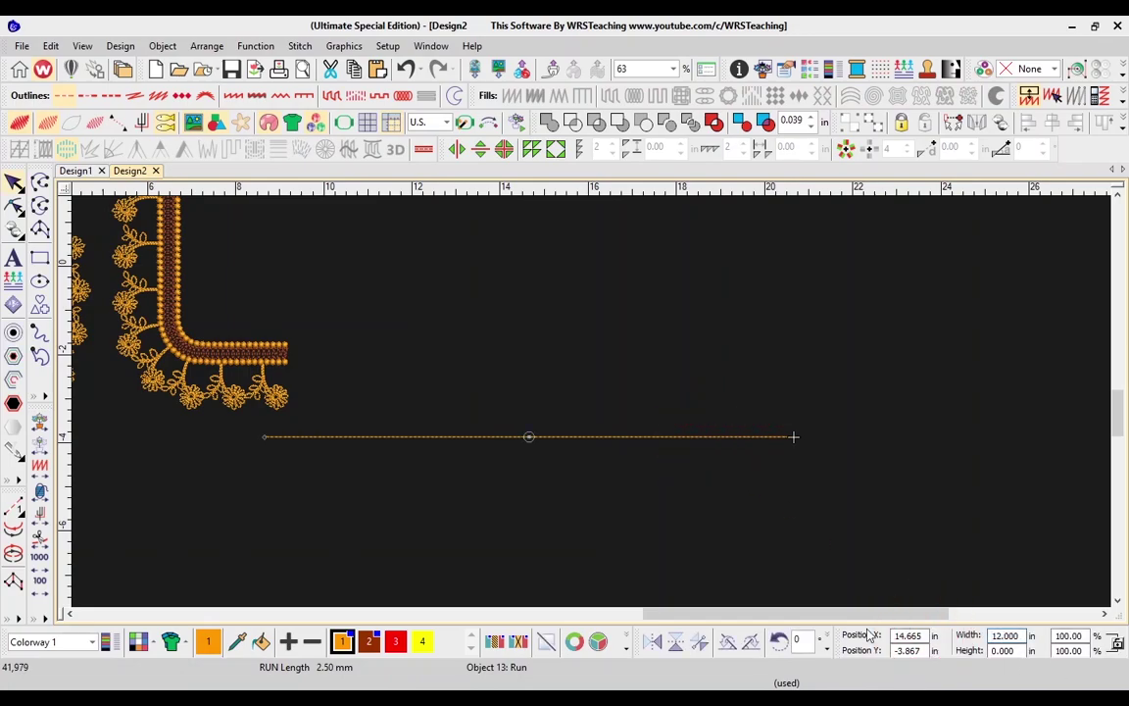
# - Move the 12 in line up so that it starts just beside the L-shaped border's horizontal end
pyautogui.click(585, 527)
pyautogui.moveTo(615, 446); pyautogui.dragTo(640, 368)
pyautogui.click(455, 351)
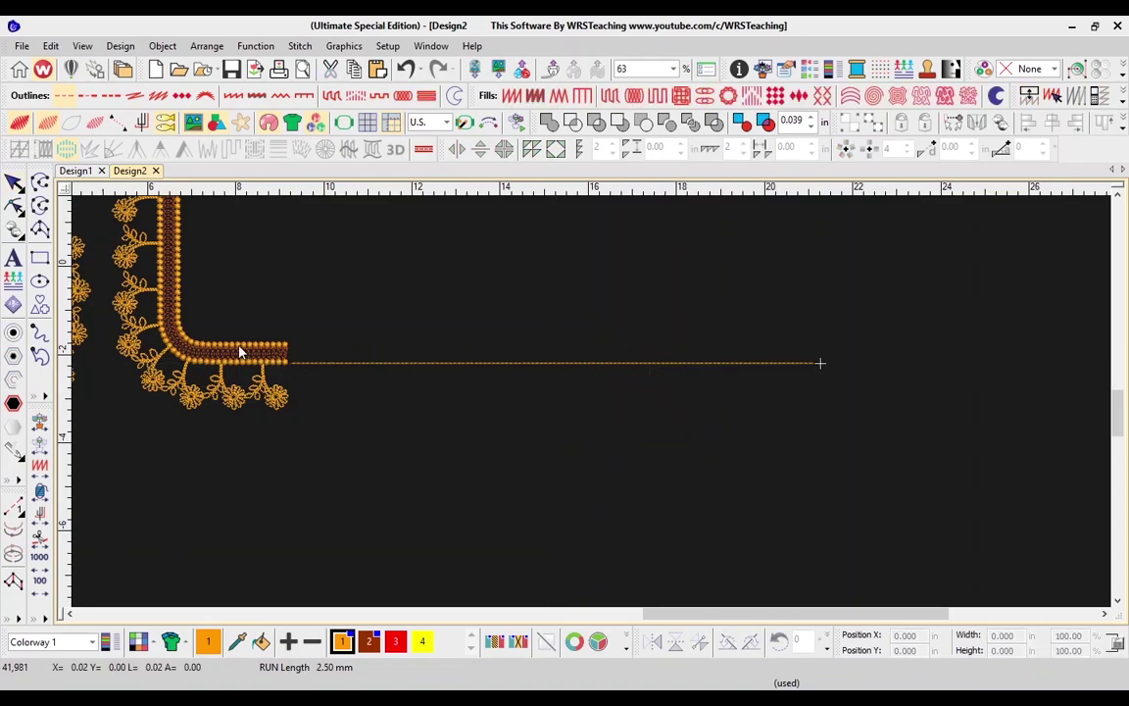
# - Apply the beaded motif-run properties of the L-shaped border's inner line to the 12 in line
pyautogui.rightClick(244, 348)
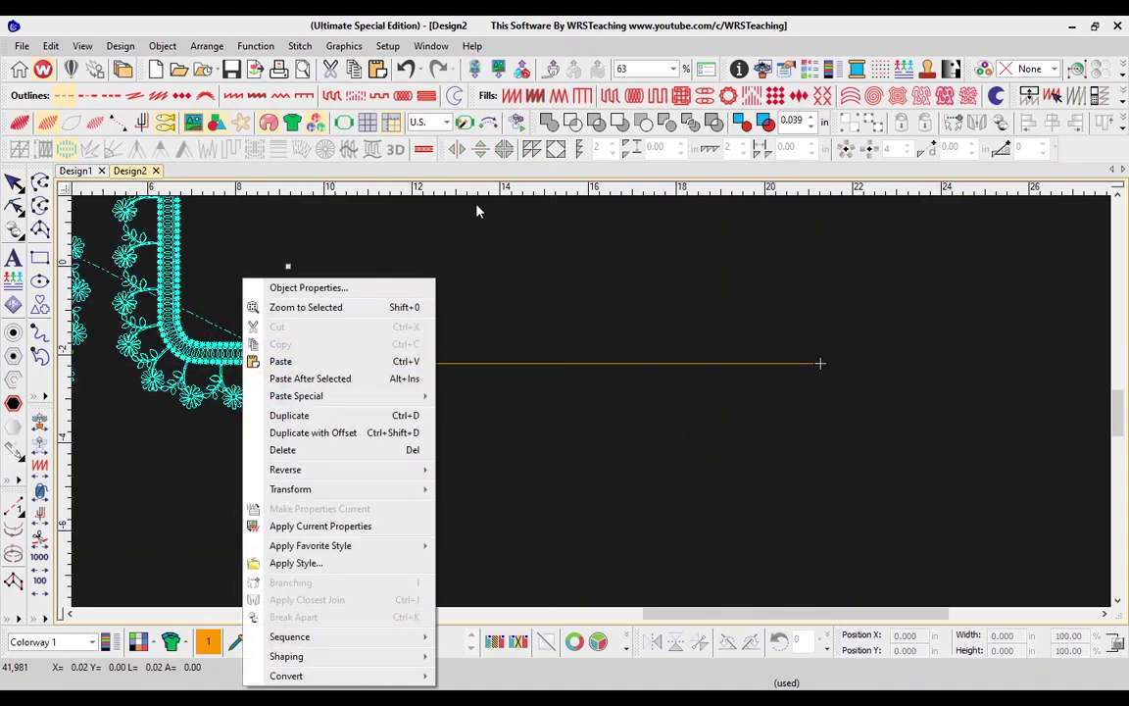
pyautogui.click(225, 329)
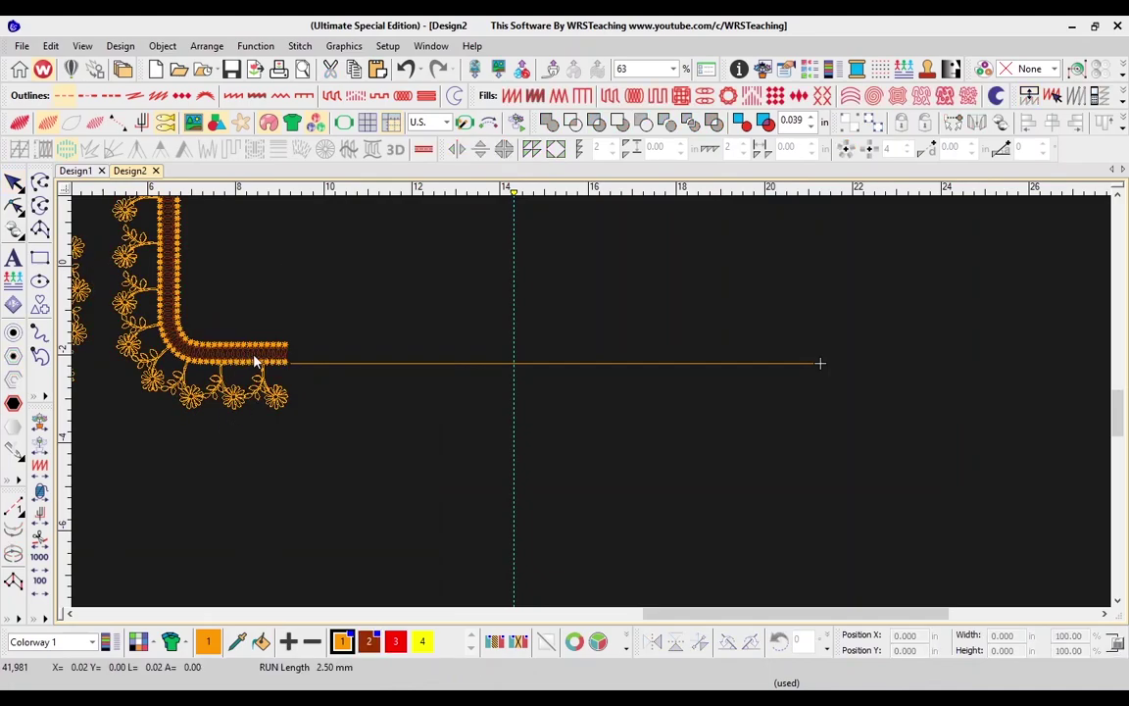
pyautogui.rightClick(250, 353)
pyautogui.click(184, 319)
pyautogui.click(209, 349)
pyautogui.rightClick(209, 349)
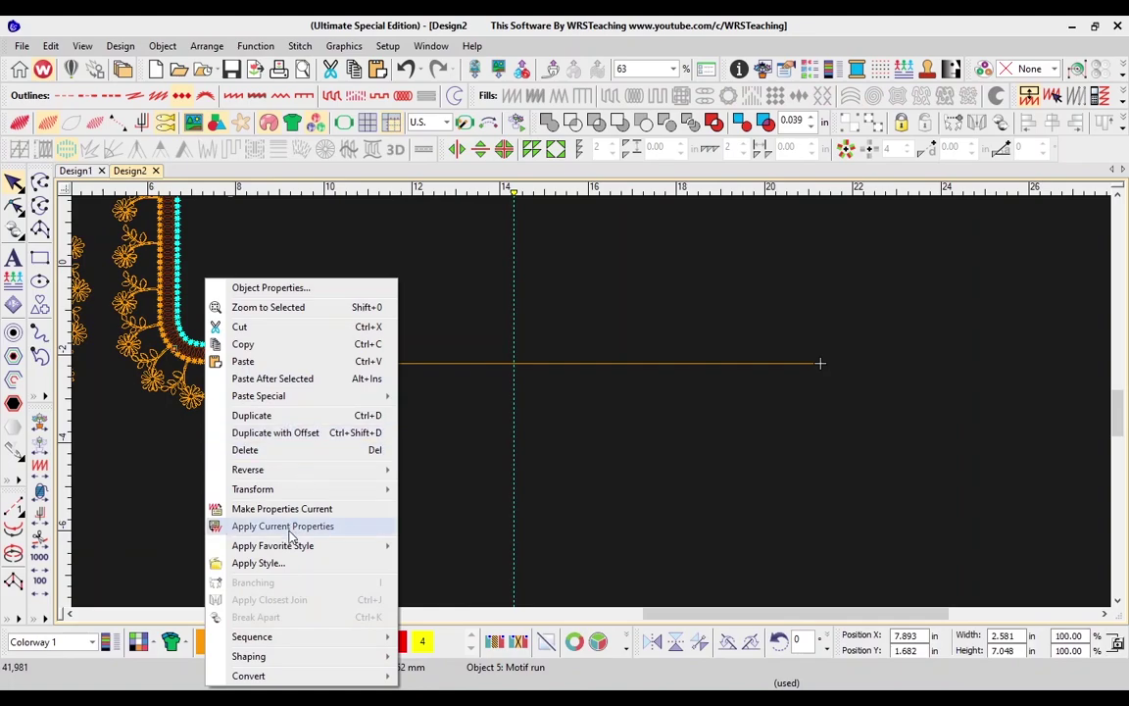
pyautogui.click(290, 509)
pyautogui.click(504, 364)
pyautogui.rightClick(504, 363)
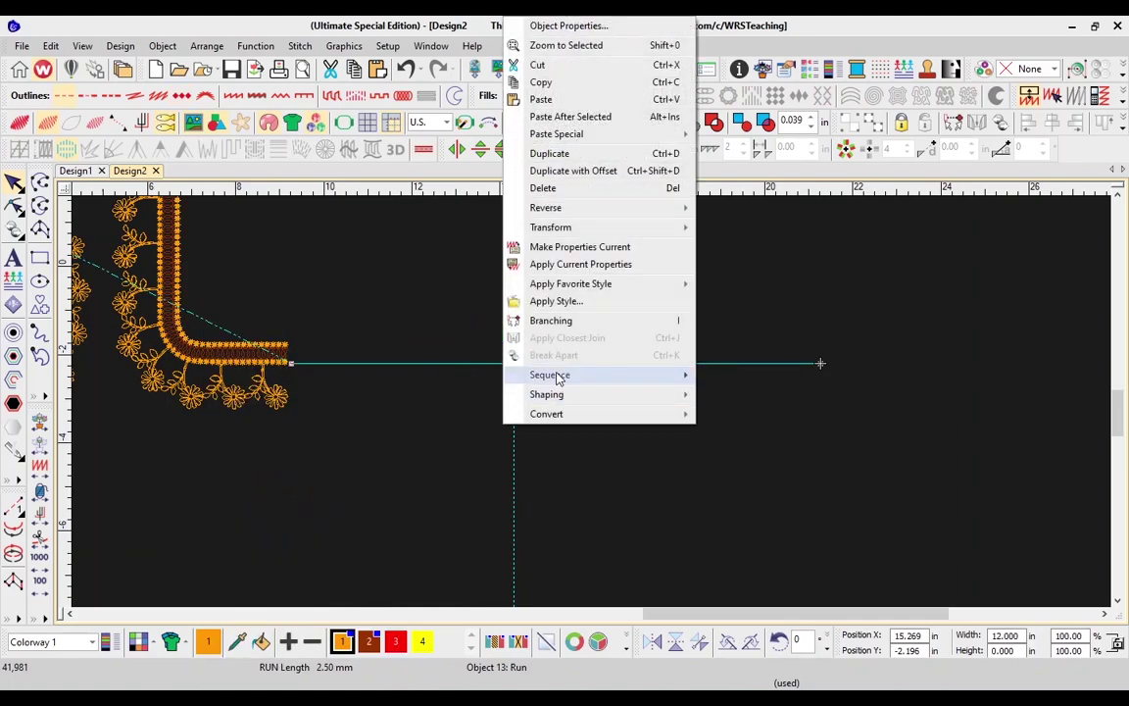
pyautogui.click(569, 263)
# - Shift the beaded line slightly away from the L-shaped border and remove the vertical guide
pyautogui.moveTo(630, 360); pyautogui.dragTo(637, 361)
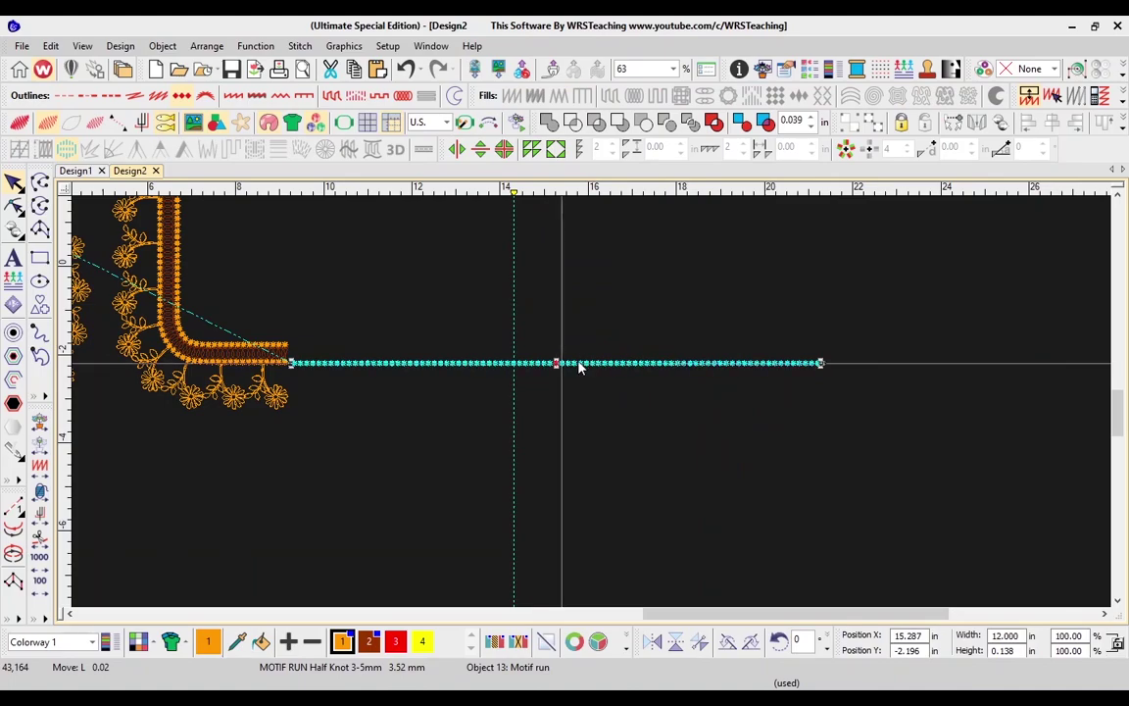
pyautogui.moveTo(512, 193); pyautogui.dragTo(399, 97)
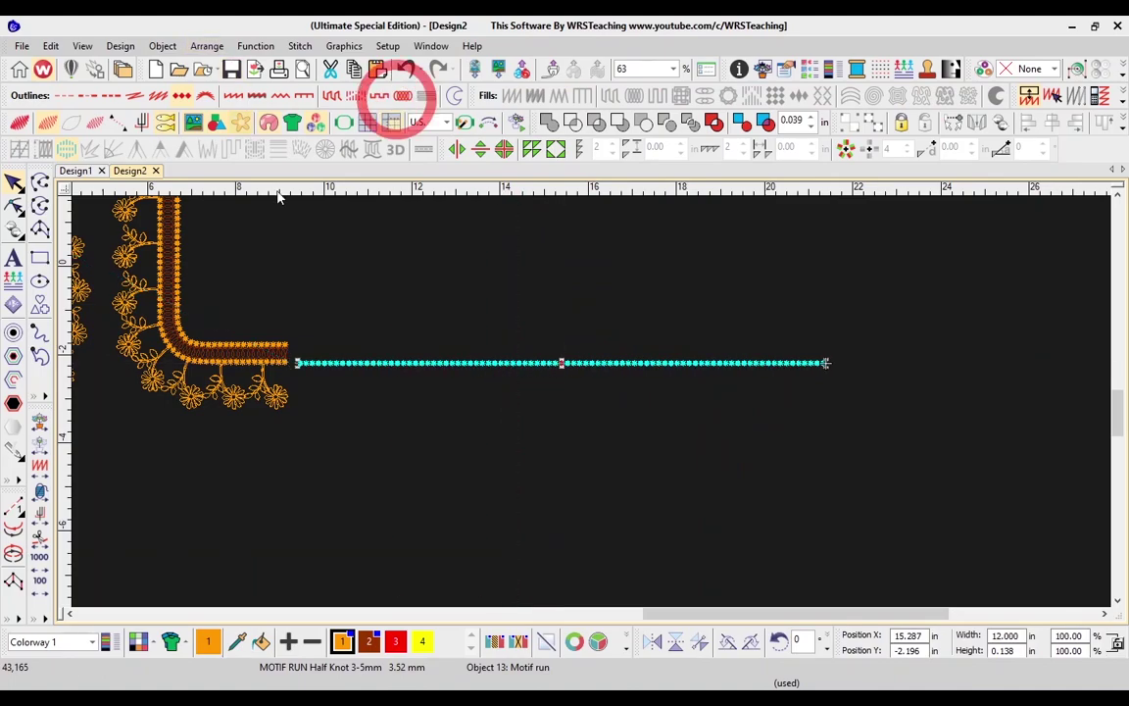
pyautogui.click(314, 477)
pyautogui.click(333, 363)
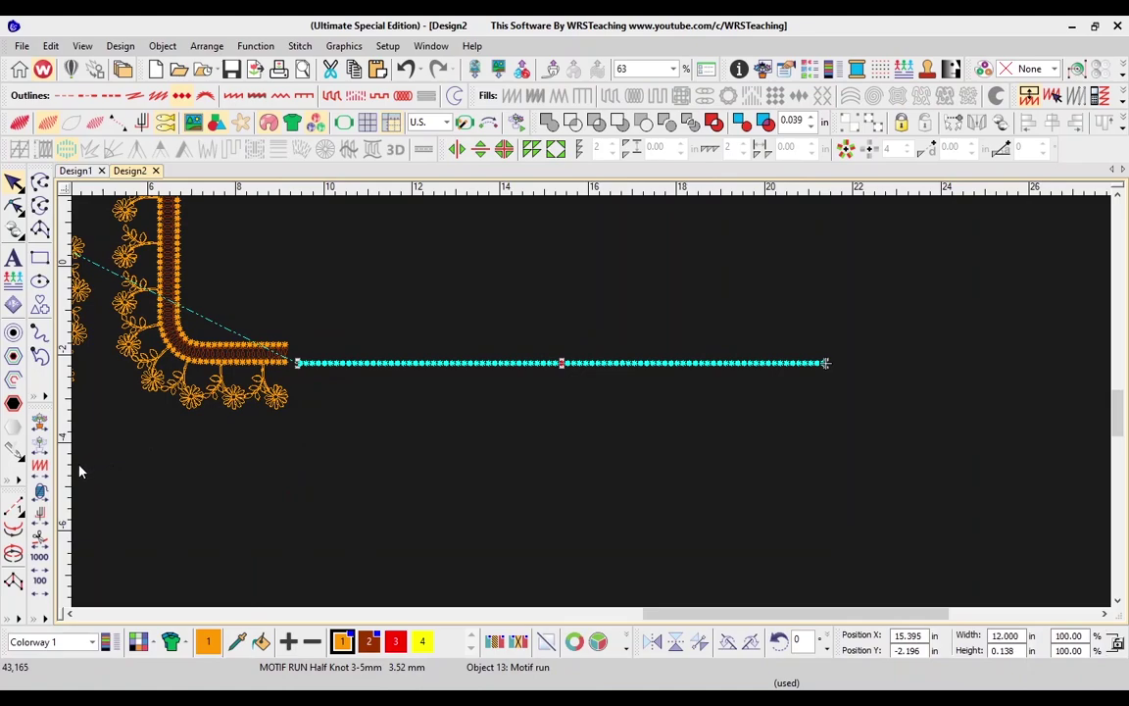
pyautogui.click(13, 378)
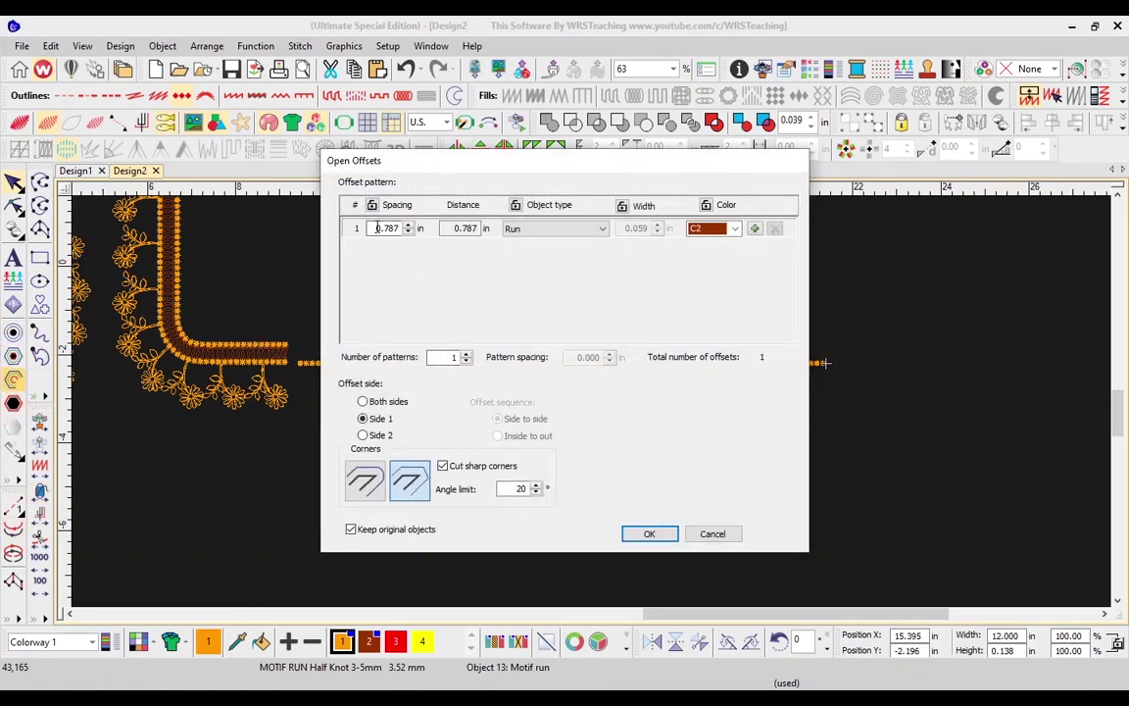
pyautogui.click(713, 533)
# - Switch the units to Metric and create two Run offsets of the beaded line on Side 1, spaced 5 mm apart
pyautogui.click(432, 122)
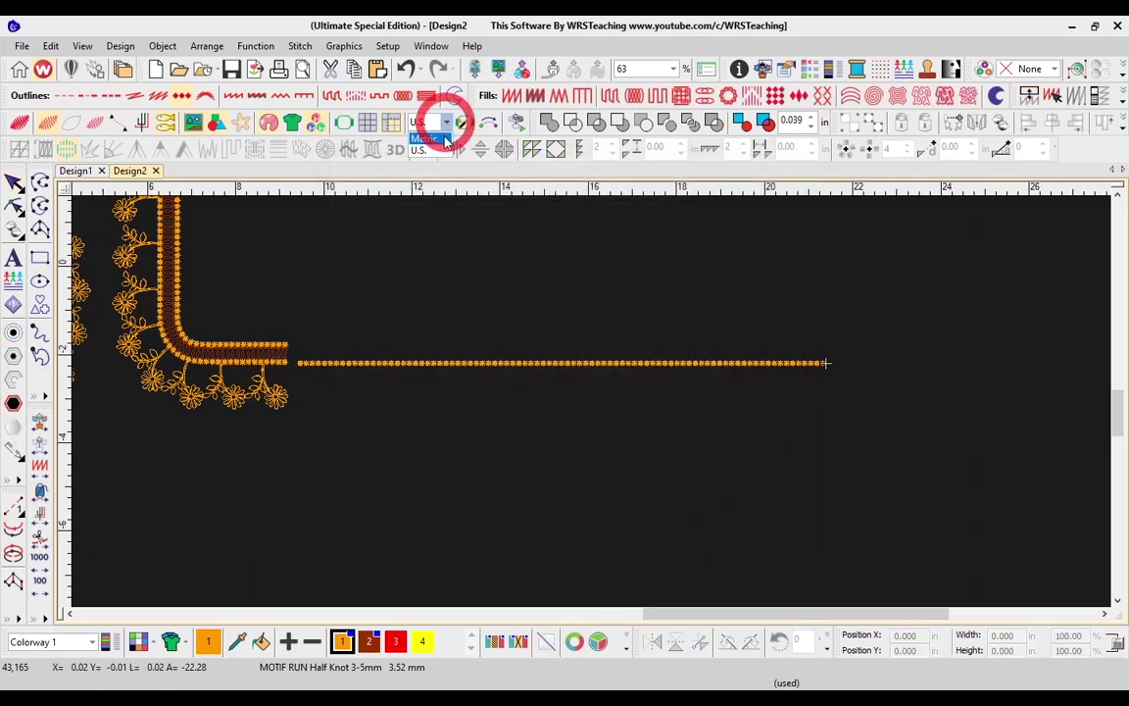
pyautogui.click(424, 362)
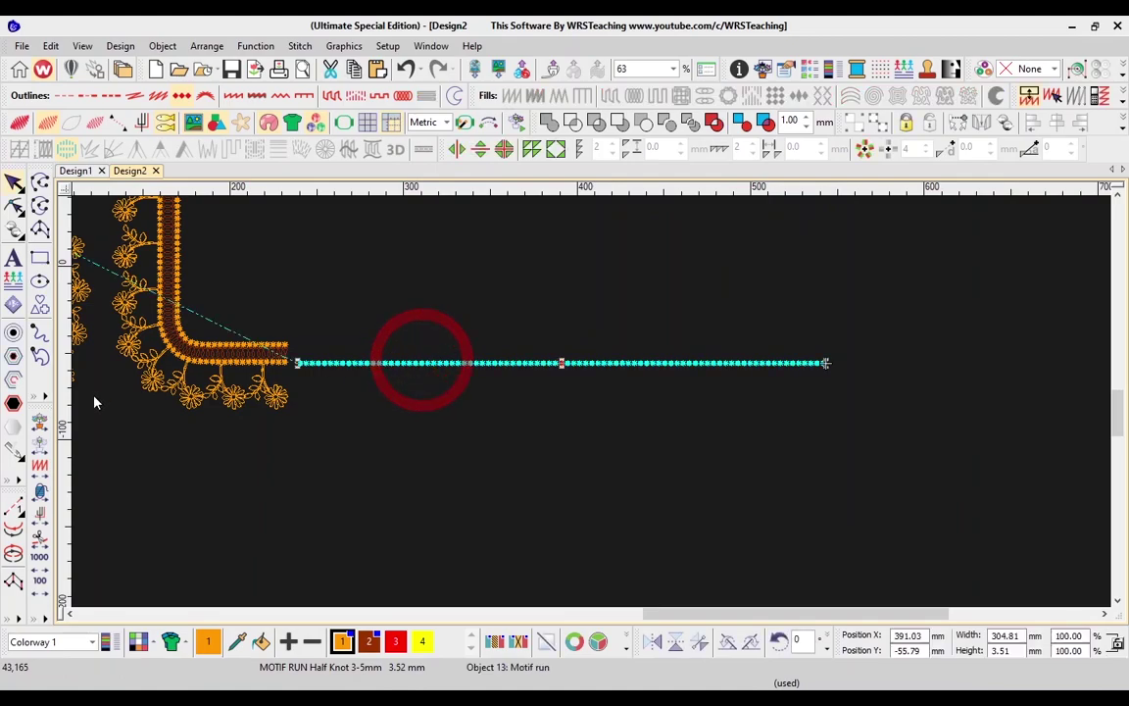
pyautogui.click(13, 378)
pyautogui.doubleClick(380, 228)
pyautogui.write('5')
pyautogui.click(466, 354)
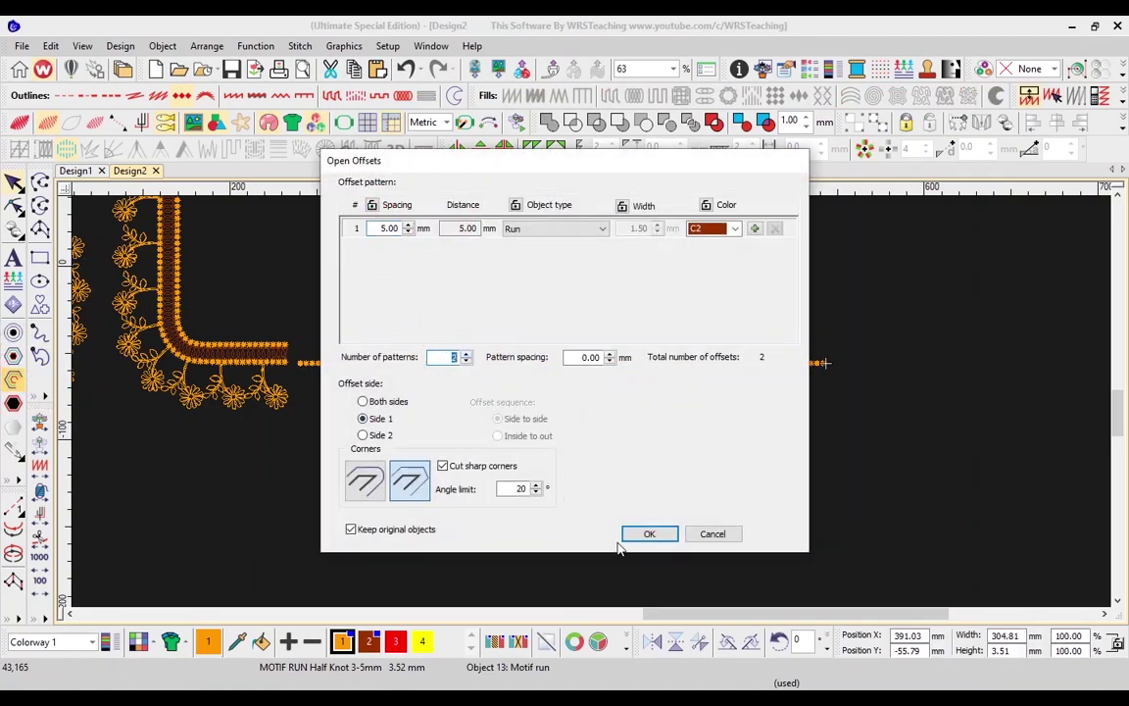
pyautogui.click(642, 533)
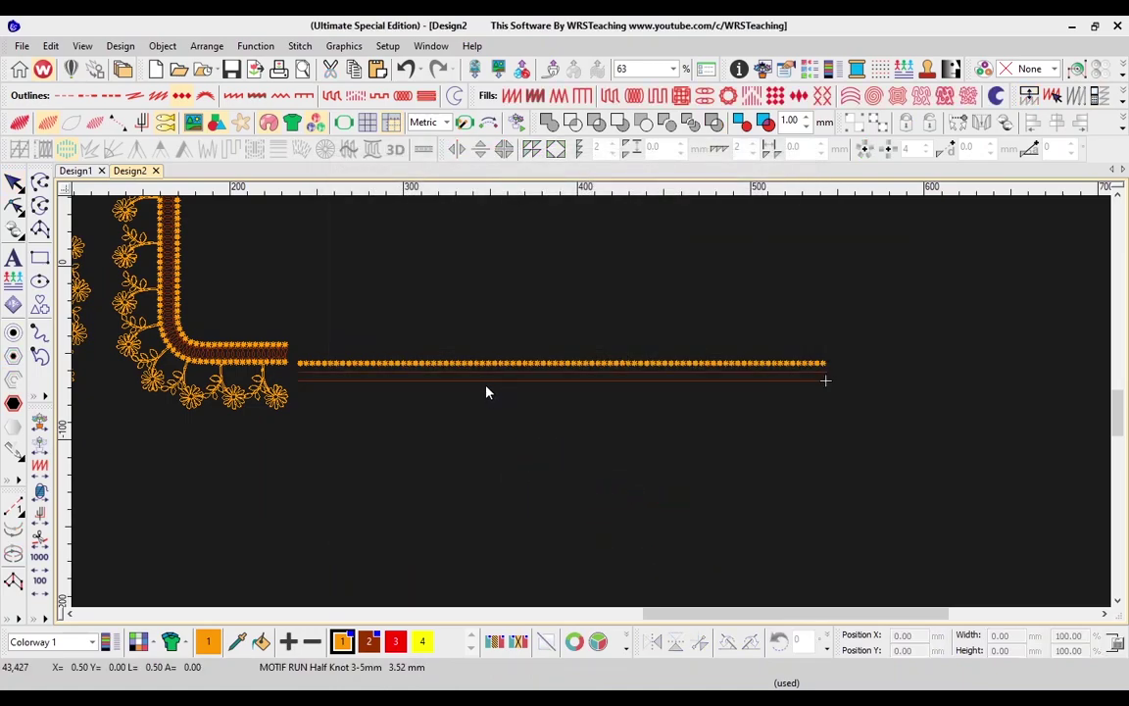
# - Apply the current beaded motif-run properties and colour 1 to the lower offset line
pyautogui.click(486, 383)
pyautogui.rightClick(487, 382)
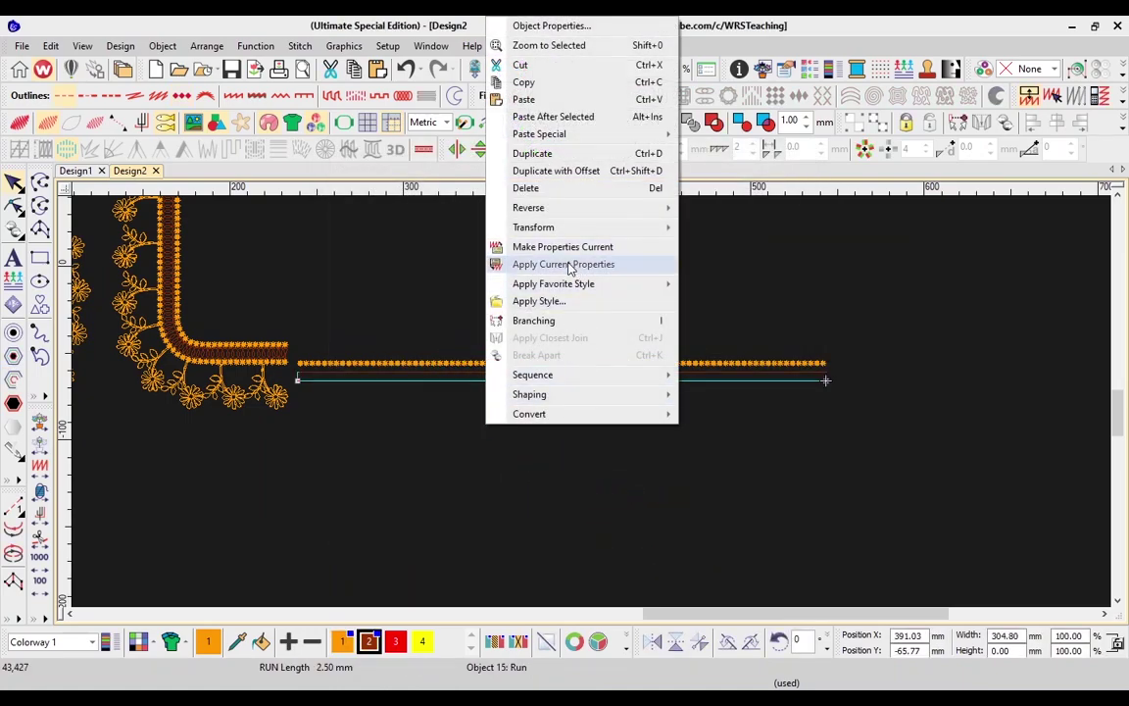
pyautogui.click(574, 264)
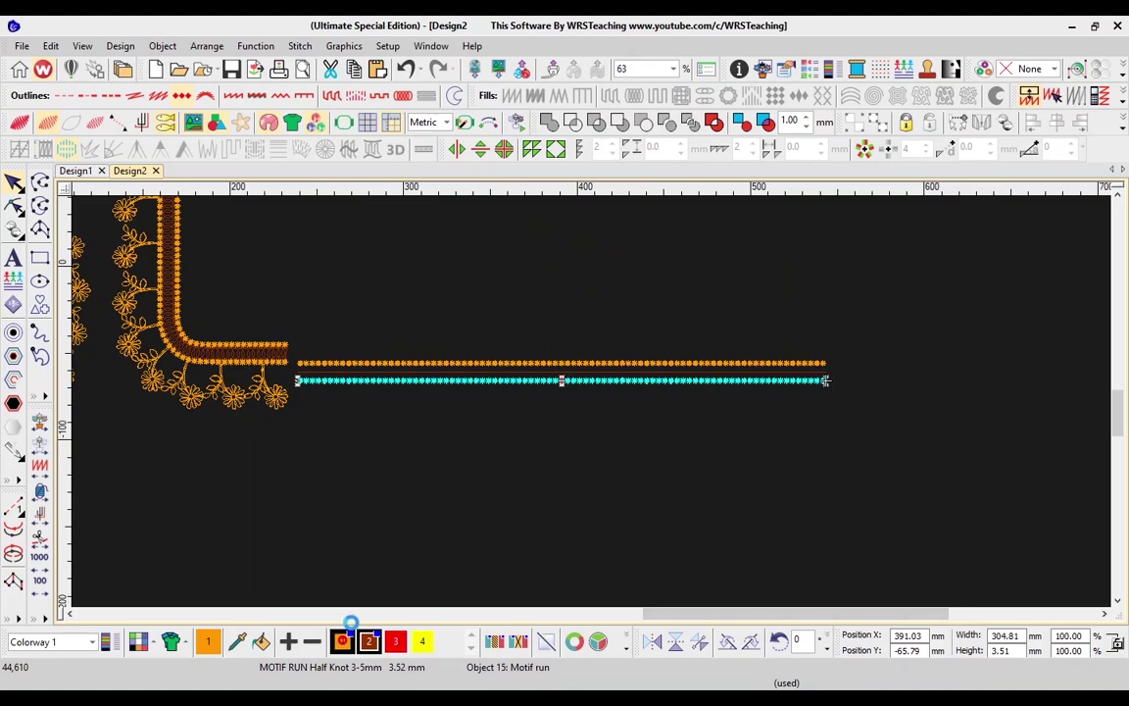
pyautogui.click(396, 461)
# - Convert the middle offset line to a Coil-stitched Column C with a width of 6 mm
pyautogui.doubleClick(411, 380)
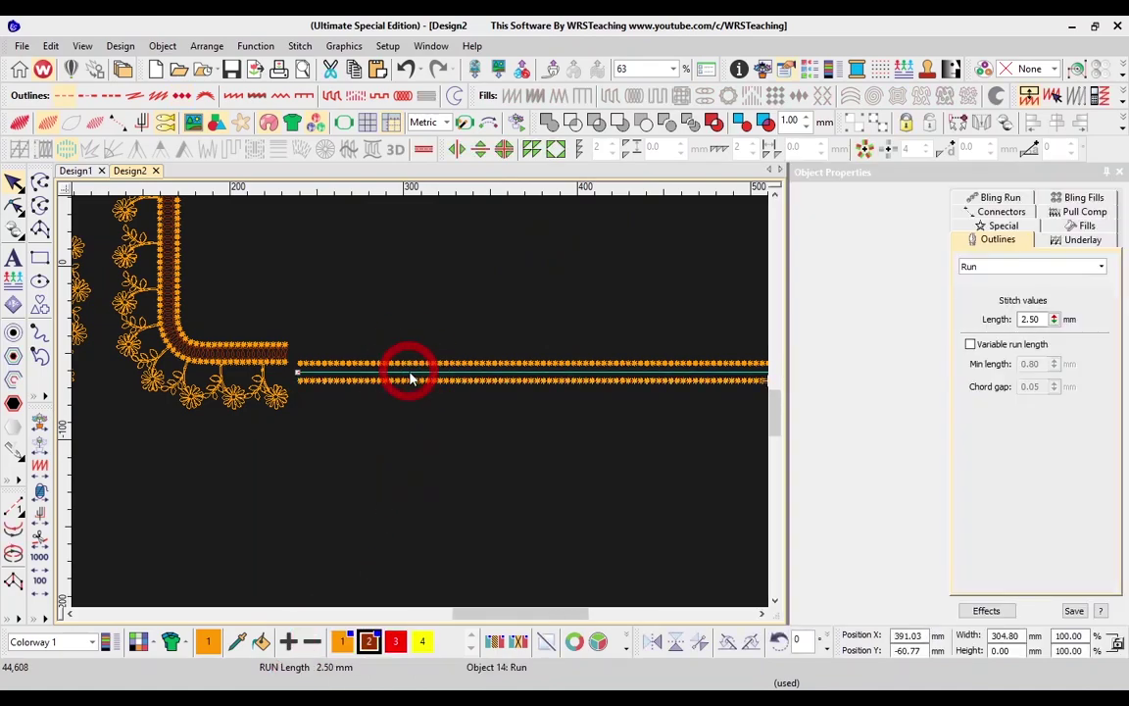
pyautogui.click(1039, 265)
pyautogui.click(1001, 425)
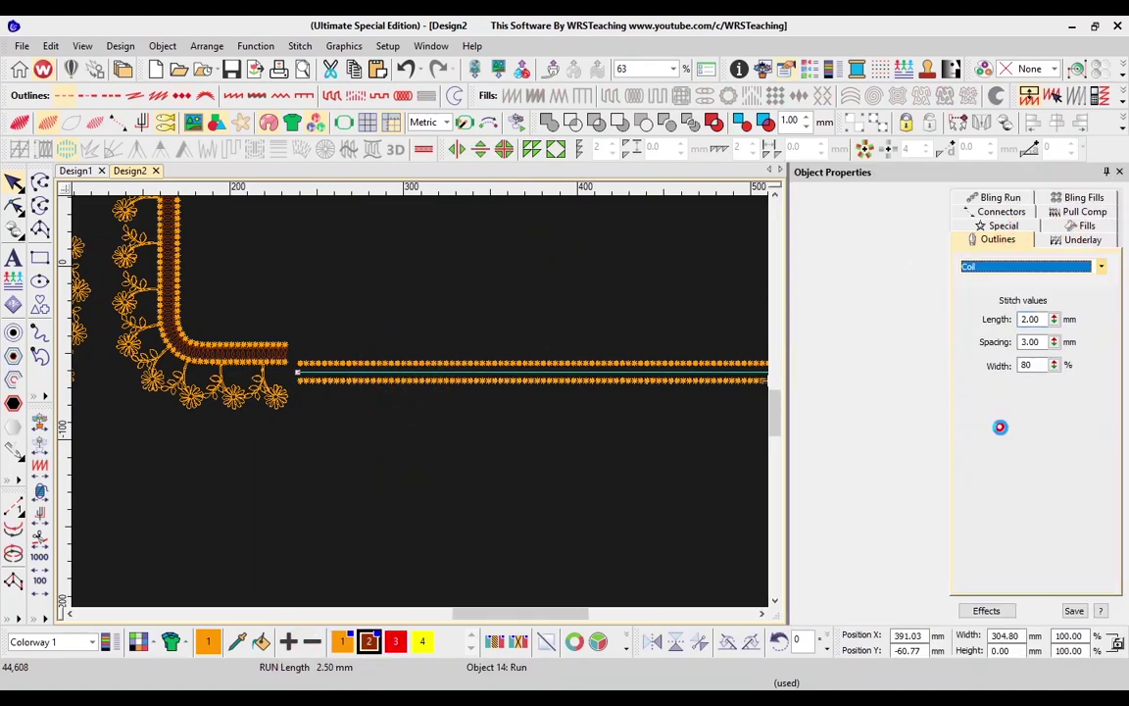
pyautogui.click(1085, 226)
pyautogui.click(997, 244)
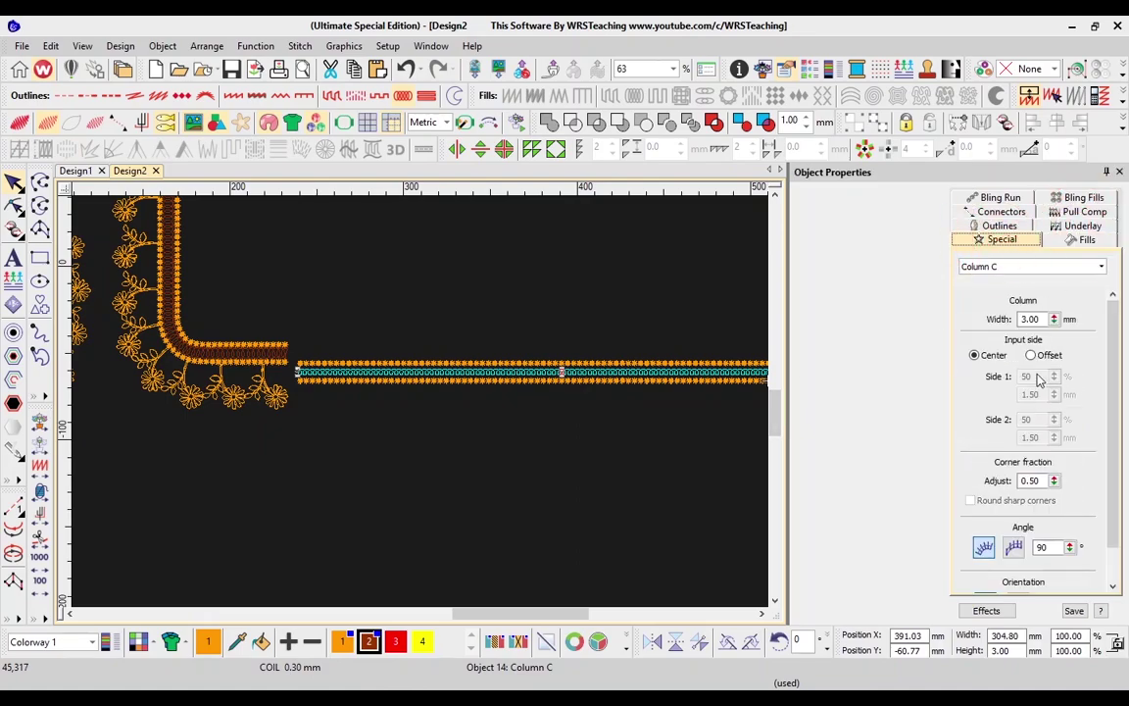
pyautogui.moveTo(1044, 319); pyautogui.dragTo(960, 319)
pyautogui.write('6')
pyautogui.press('Return')
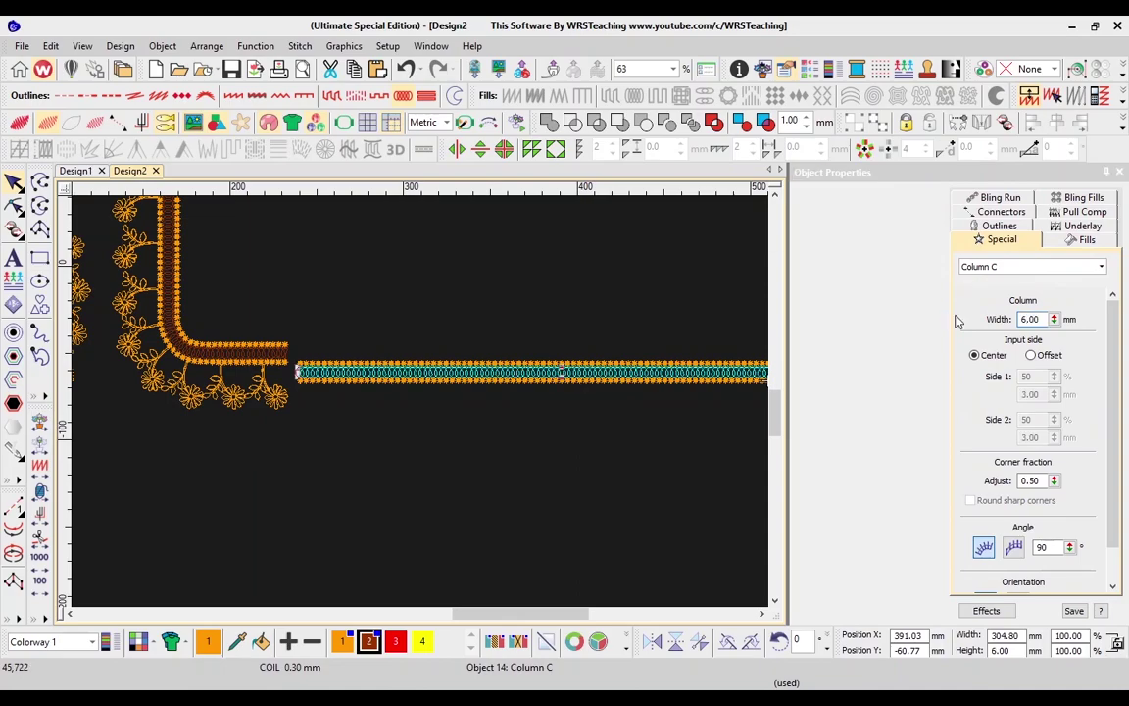
pyautogui.click(608, 436)
pyautogui.hscroll(2, 464, 367)
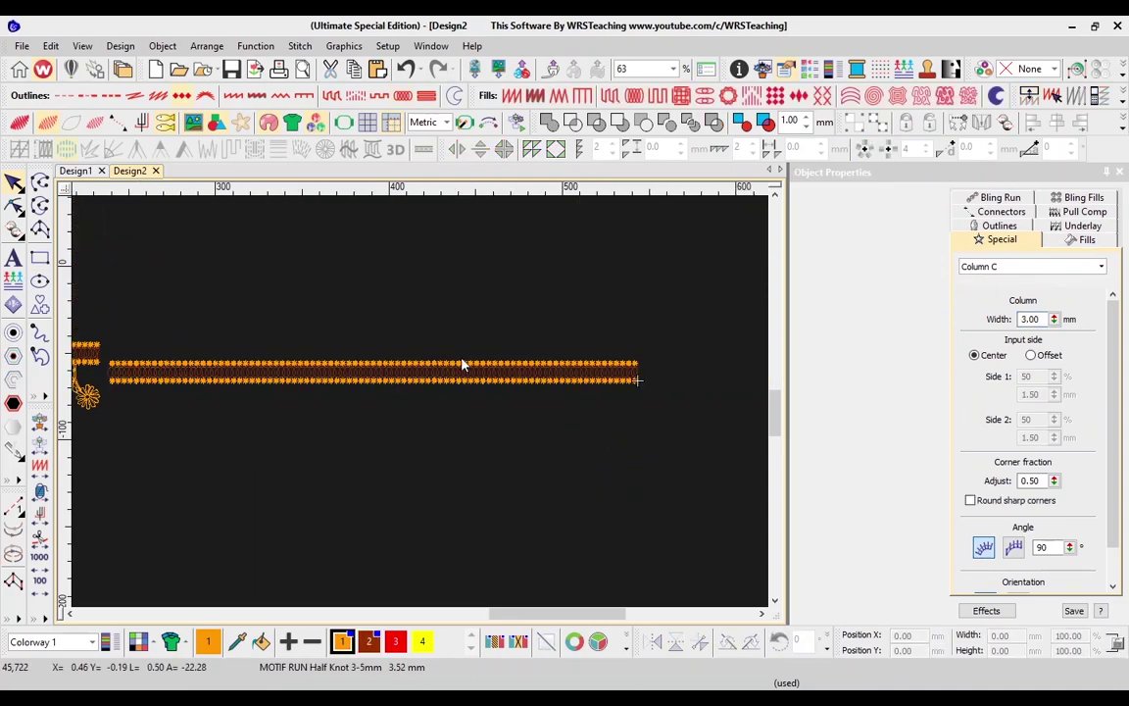
# - Offset the lower beaded line of the straight border on Side 1 with 20 mm spacing and delete the outermost offset
pyautogui.hscroll(-2, 457, 362)
pyautogui.click(391, 391)
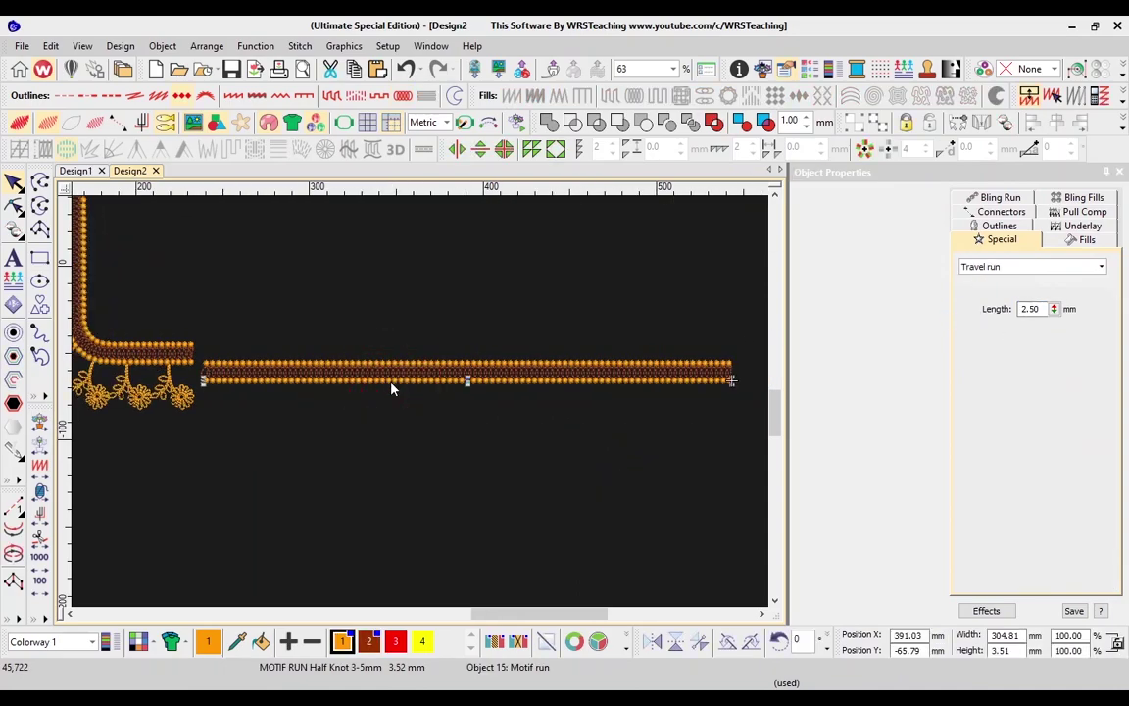
pyautogui.click(13, 379)
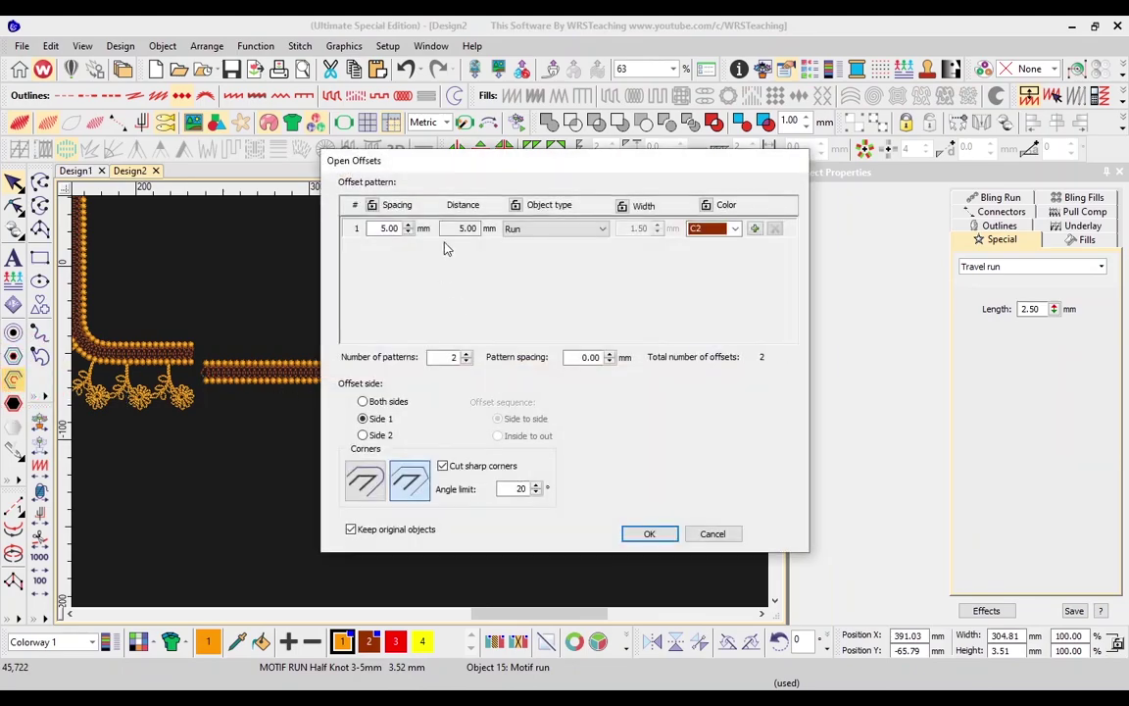
pyautogui.doubleClick(392, 228)
pyautogui.write('20')
pyautogui.click(624, 534)
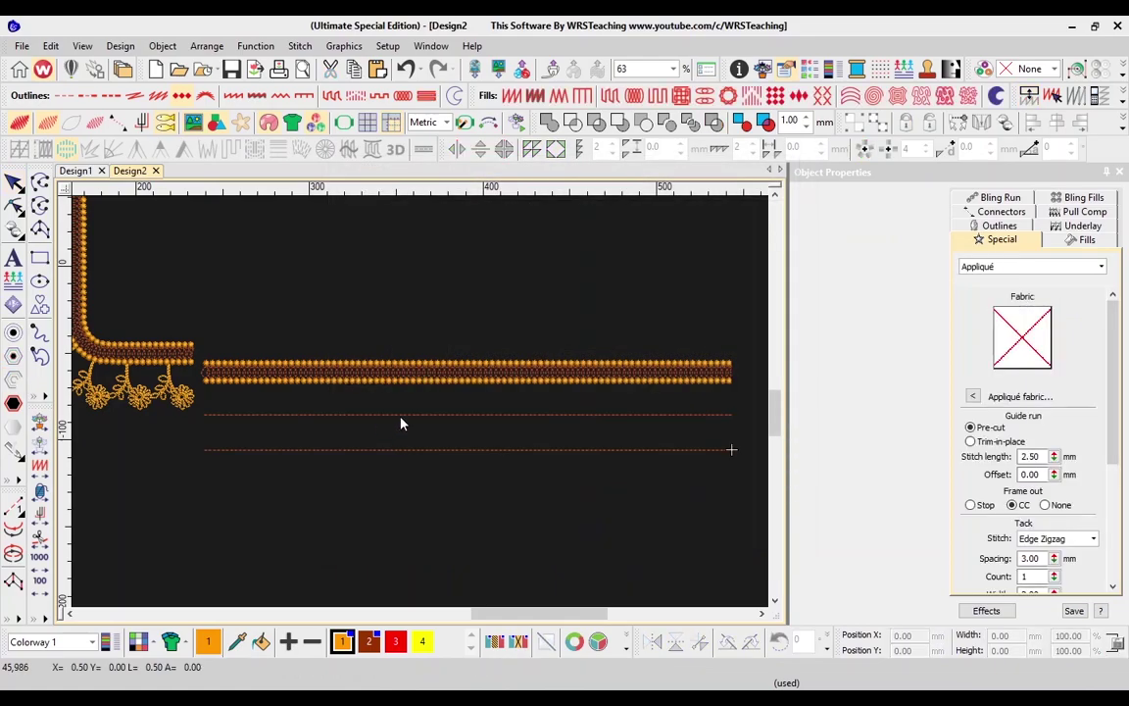
pyautogui.click(424, 452)
pyautogui.press('Delete')
# - Apply the L-shaped border's Flora4 motif-run properties and colour 1 to the remaining offset line below the straight border
pyautogui.click(381, 419)
pyautogui.rightClick(169, 400)
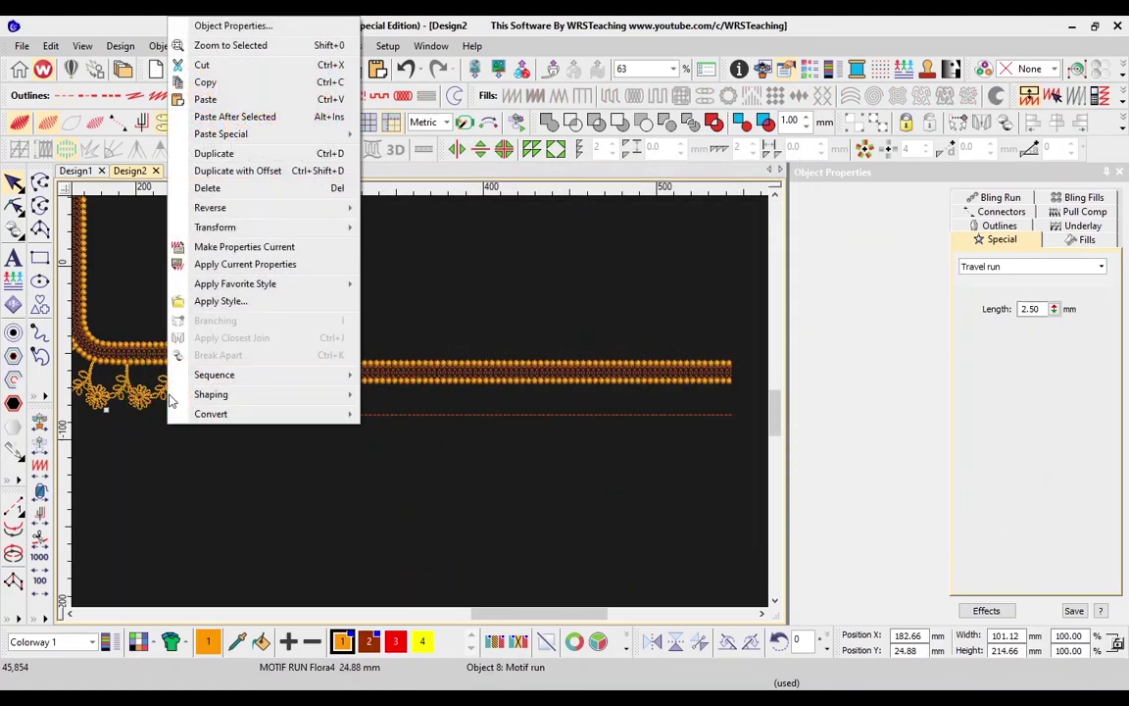
pyautogui.click(250, 247)
pyautogui.rightClick(294, 416)
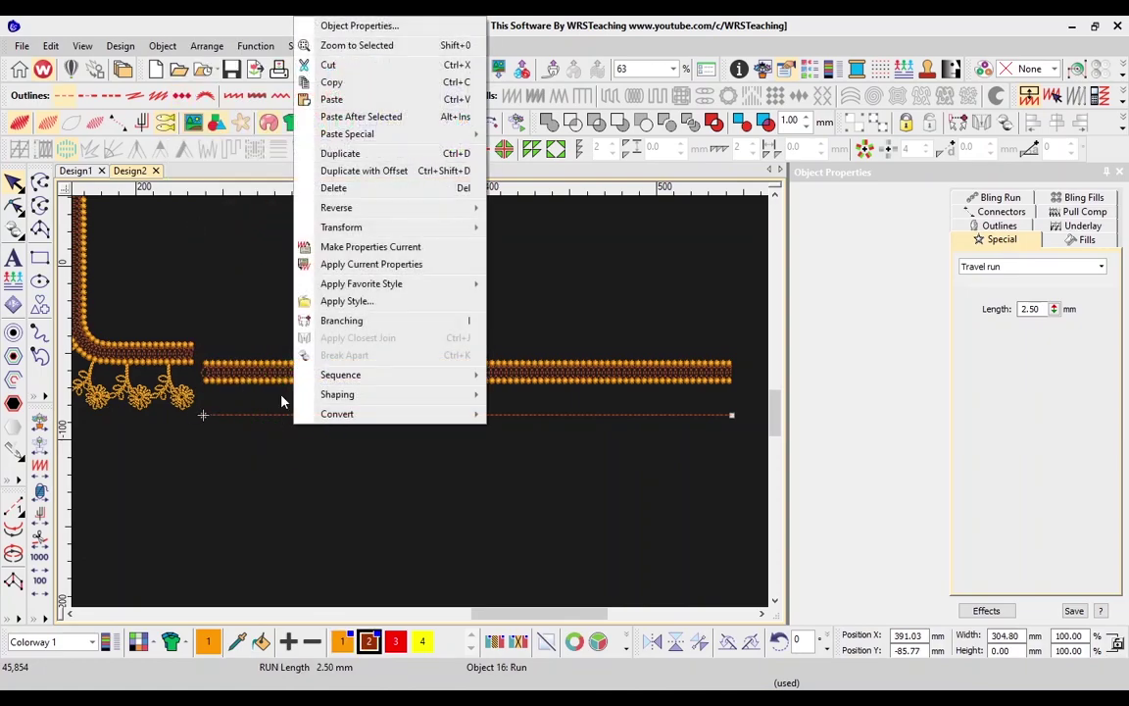
pyautogui.click(360, 264)
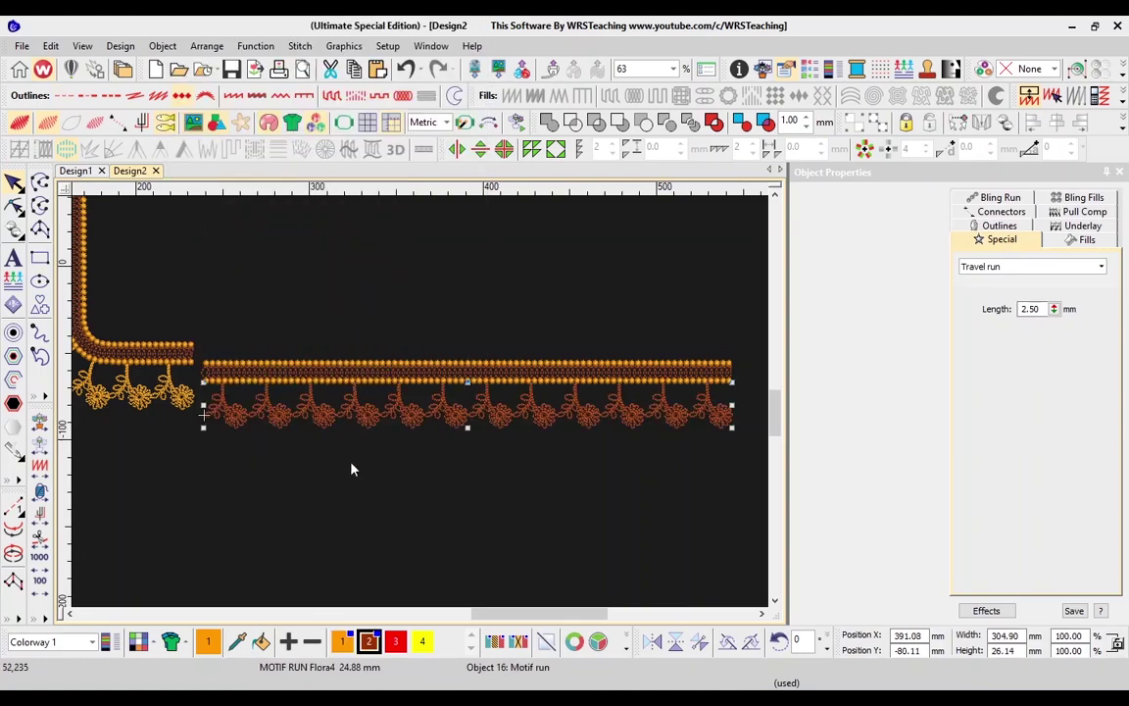
pyautogui.click(343, 642)
pyautogui.click(356, 560)
# - Move the complete straight floral border slightly away from the L-shaped border and mirror it so its flowers point upward
pyautogui.scroll(-1, 427, 445)
pyautogui.moveTo(632, 365); pyautogui.dragTo(310, 444)
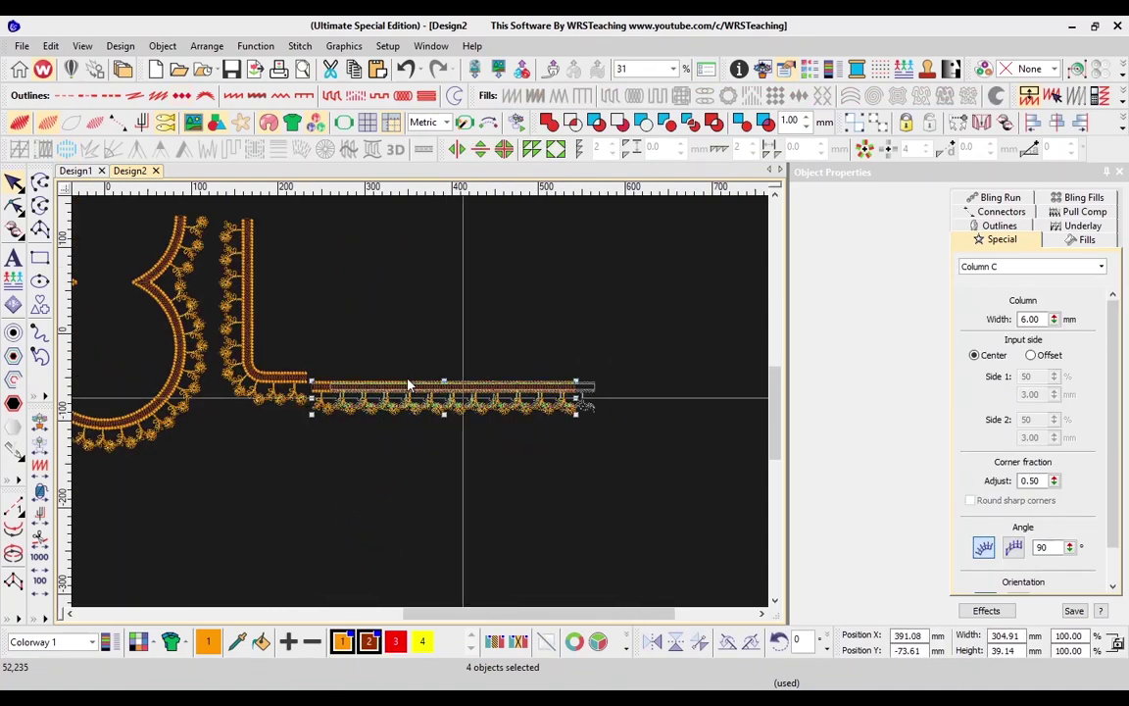
pyautogui.moveTo(408, 385); pyautogui.dragTo(438, 380)
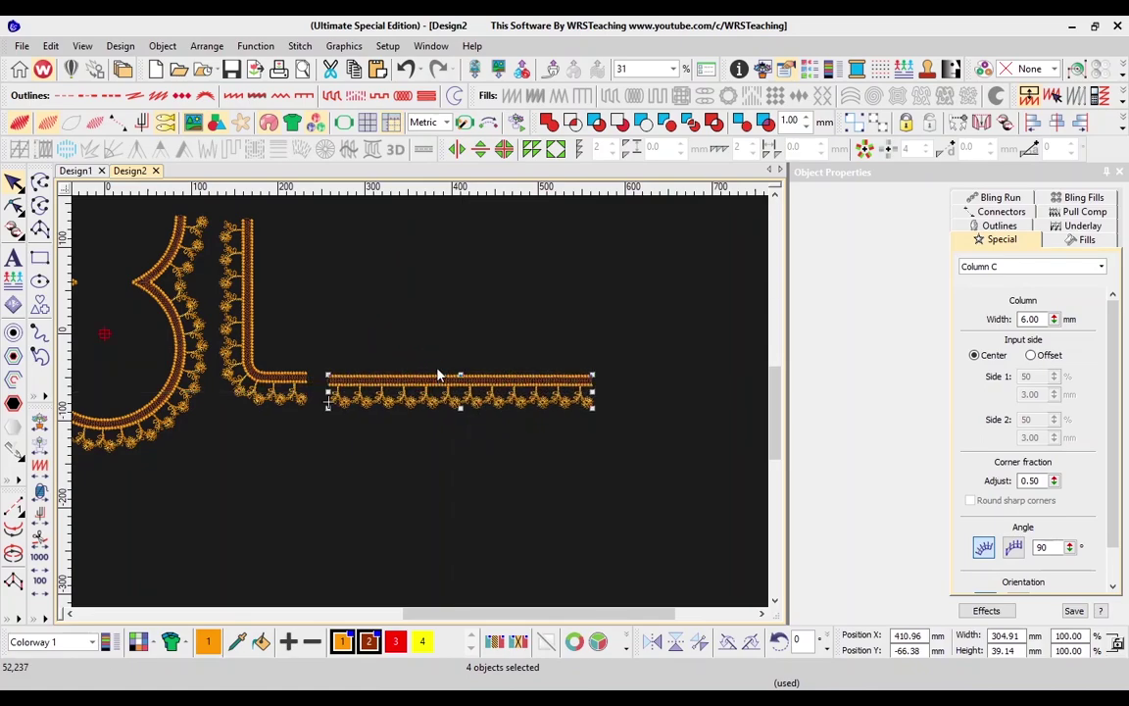
pyautogui.press('Left')
pyautogui.hotkey('alt', 'Up')
pyautogui.scroll(1, 430, 285)
pyautogui.moveTo(423, 487); pyautogui.dragTo(416, 460)
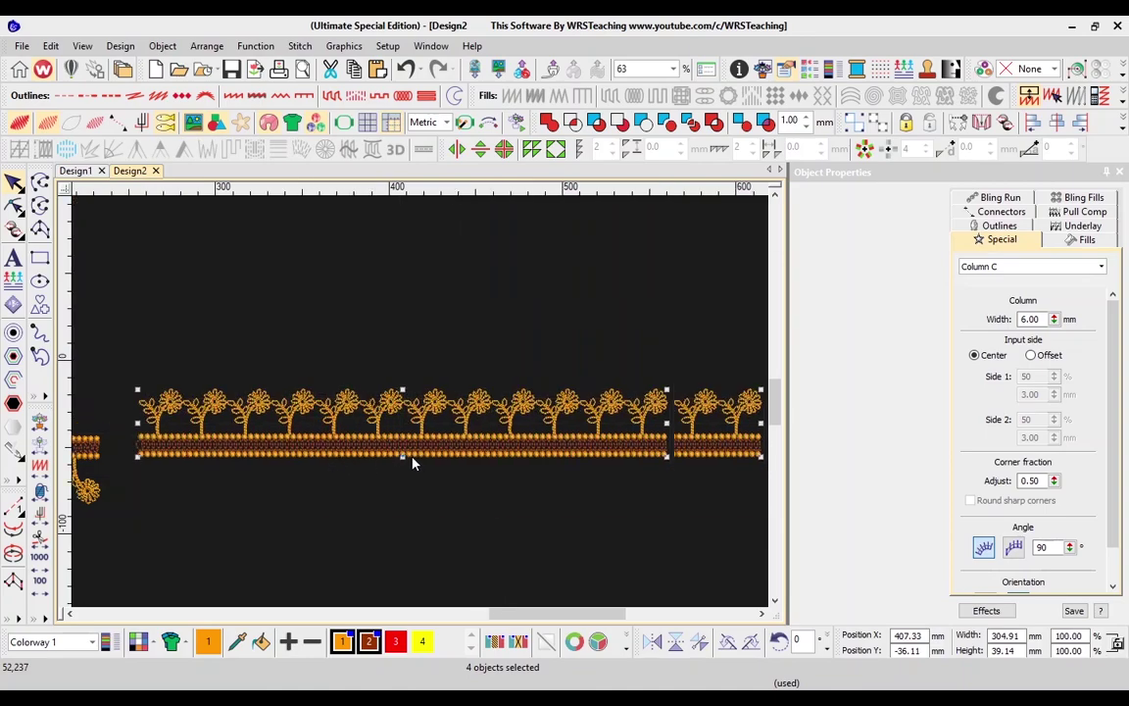
# - Place a copy of the straight floral border above the original and delete the floral motif run from the lower one
pyautogui.scroll(-1, 336, 432)
pyautogui.moveTo(321, 386); pyautogui.dragTo(333, 247)
pyautogui.click(338, 501)
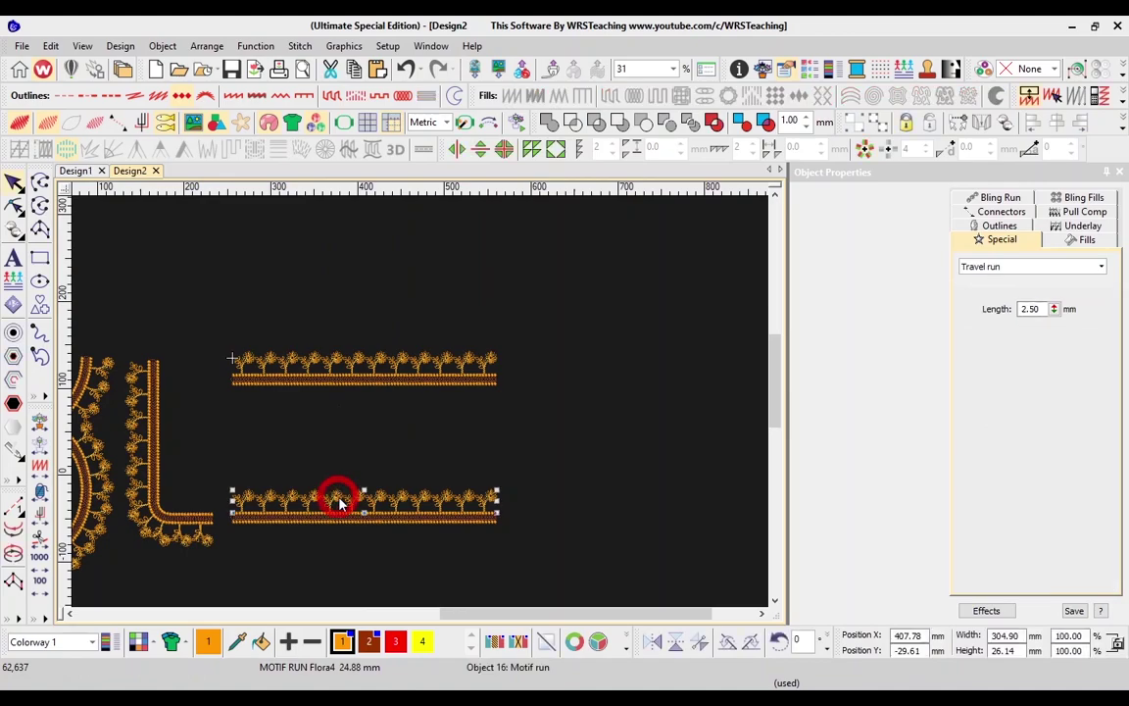
pyautogui.press('Delete')
pyautogui.scroll(-1, 392, 444)
pyautogui.hotkey('shift', 'z')
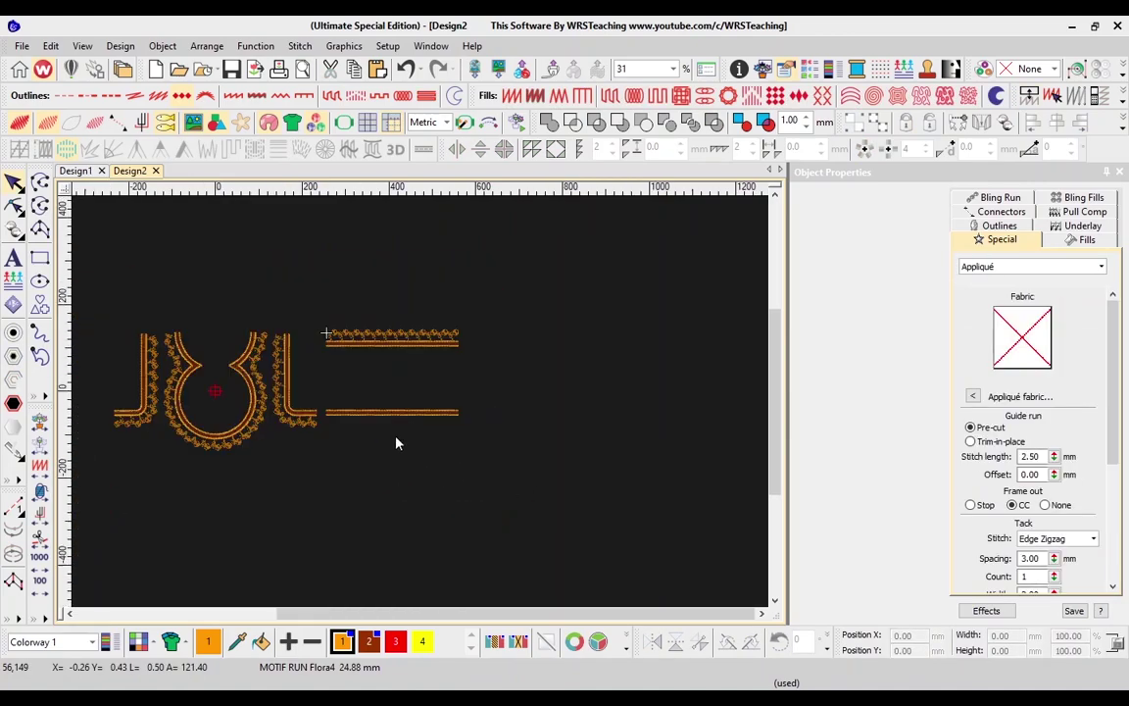
# - Group the parts of the lower and the upper straight border separately and move the upper border down closer to the lower one
pyautogui.scroll(1, 396, 444)
pyautogui.moveTo(675, 366); pyautogui.dragTo(315, 449)
pyautogui.moveTo(593, 231); pyautogui.dragTo(294, 340)
pyautogui.moveTo(391, 290); pyautogui.dragTo(381, 328)
pyautogui.keyDown('ctrl'); pyautogui.click(504, 426); pyautogui.keyUp('ctrl')
pyautogui.click(508, 444)
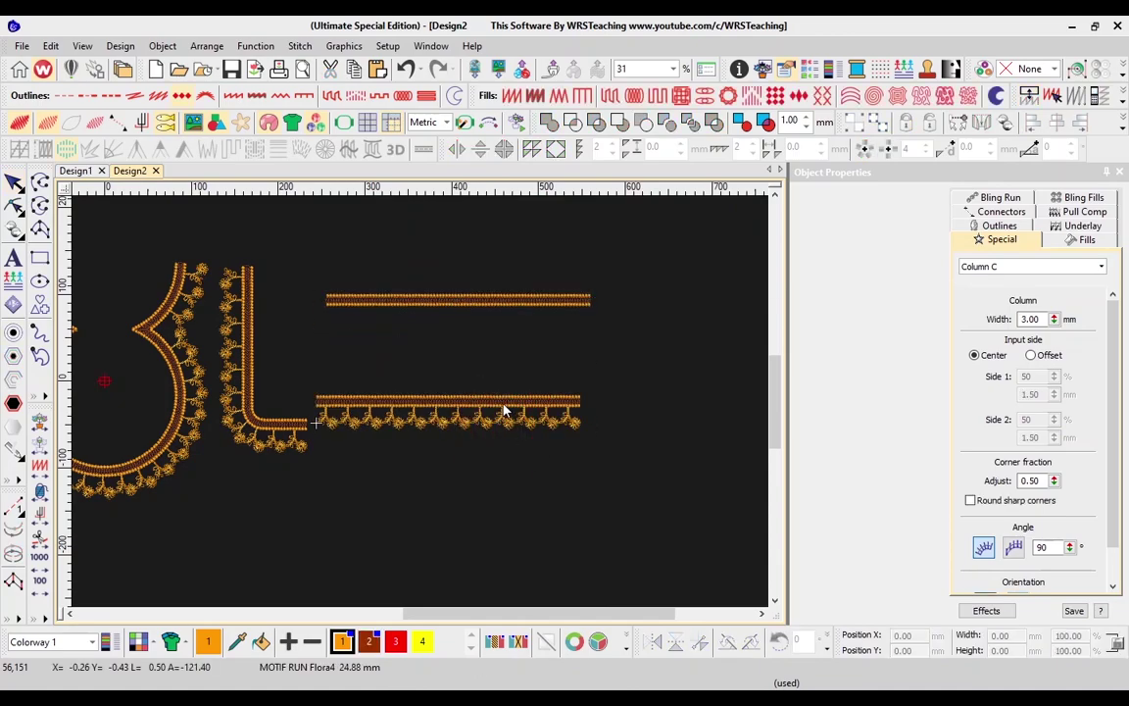
pyautogui.hotkey('ctrl', 'z')
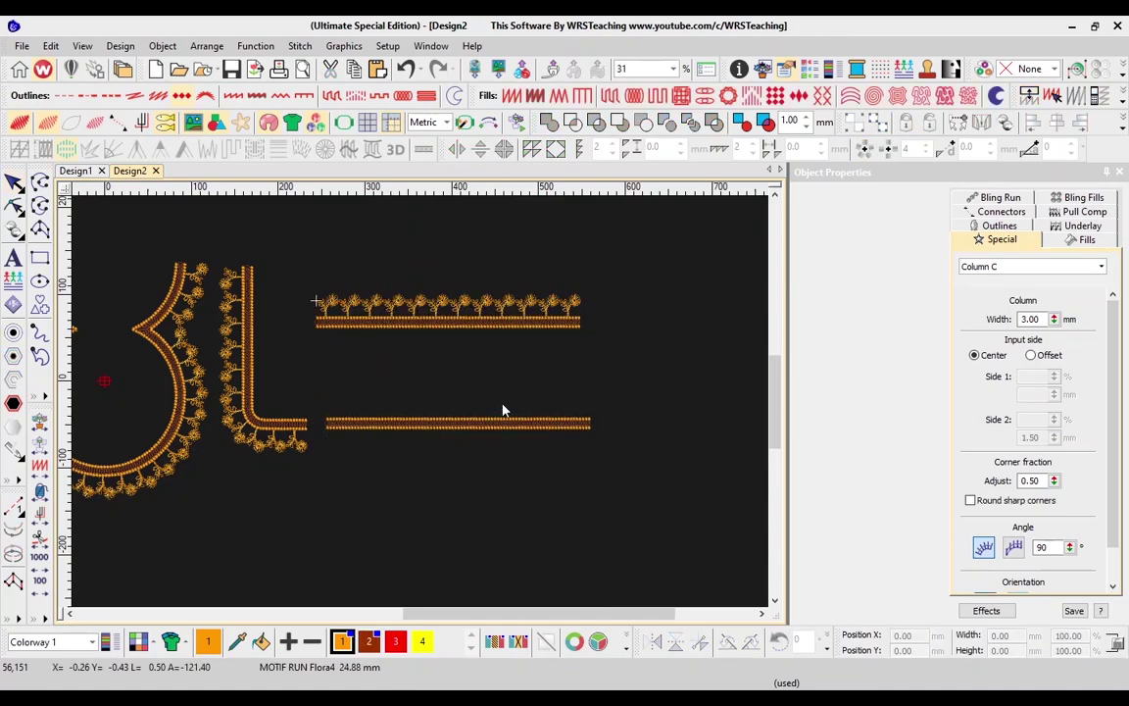
# - Align the upper floral border and the lower beaded border on a common vertical centreline
pyautogui.click(479, 324)
pyautogui.keyDown('ctrl'); pyautogui.click(472, 426); pyautogui.keyUp('ctrl')
pyautogui.press('c')
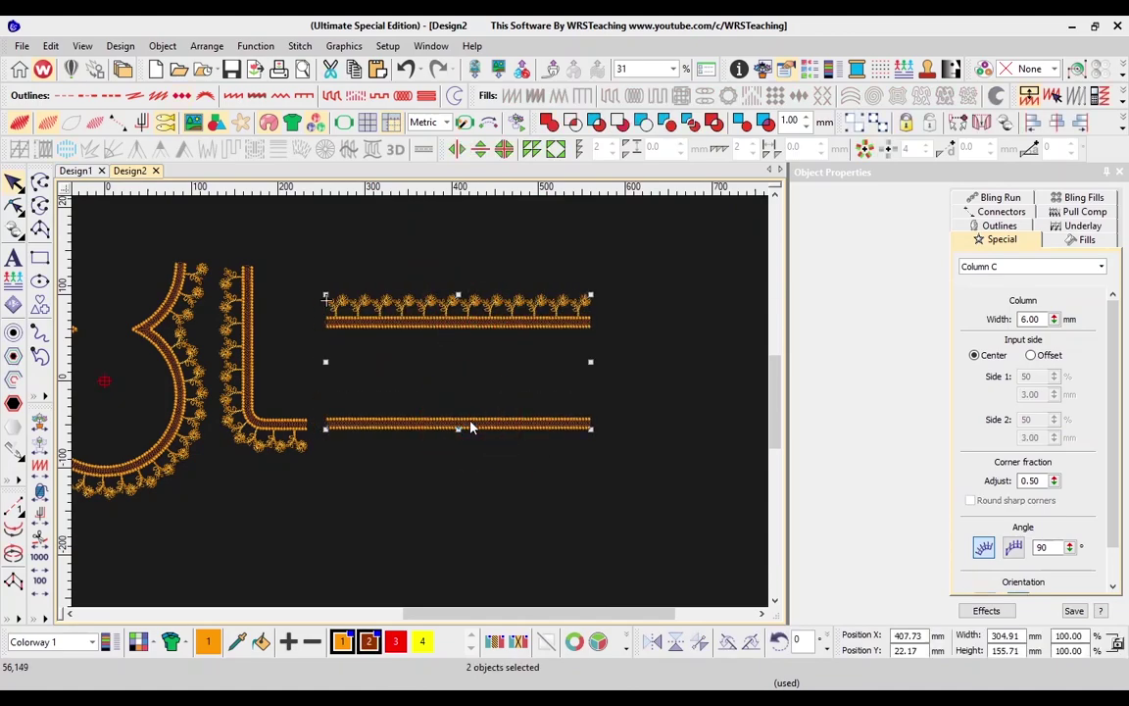
pyautogui.press('Escape')
pyautogui.click(458, 322)
pyautogui.scroll(1, 489, 390)
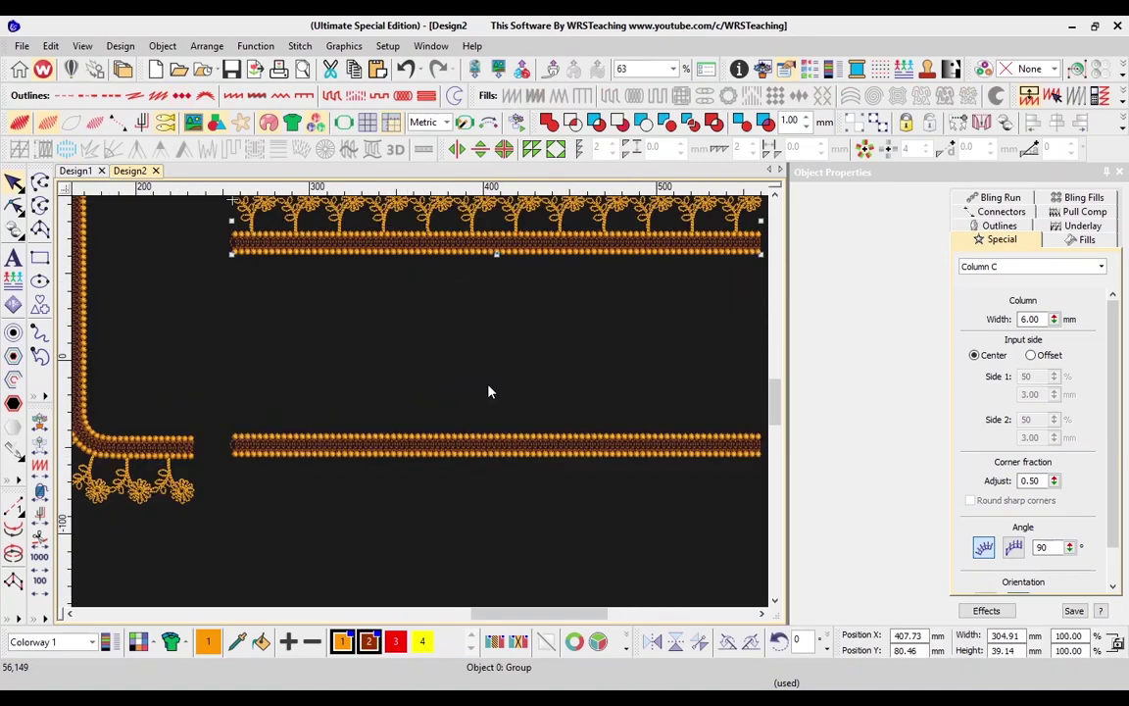
# - Examine the reference panel with its beaded grid in Design1 and compare it with the two straight borders in Design2
pyautogui.hscroll(1, 489, 391)
pyautogui.scroll(1, 482, 394)
pyautogui.click(83, 172)
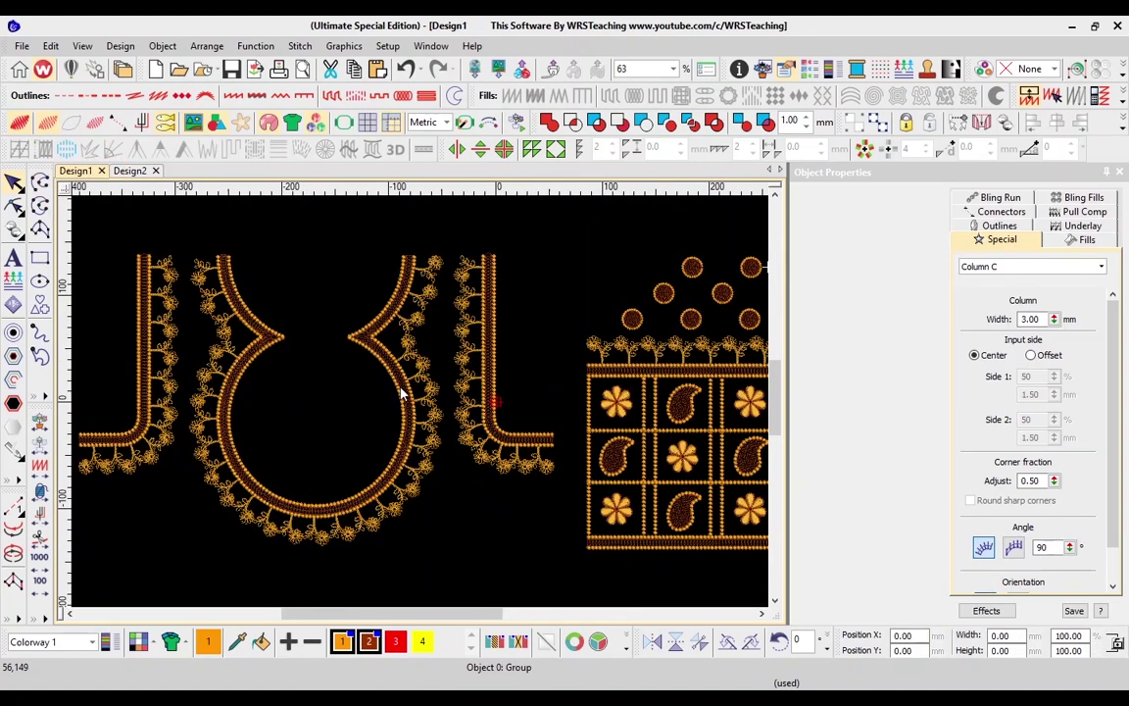
pyautogui.scroll(-2, 504, 446)
pyautogui.scroll(2, 594, 474)
pyautogui.scroll(-2, 549, 461)
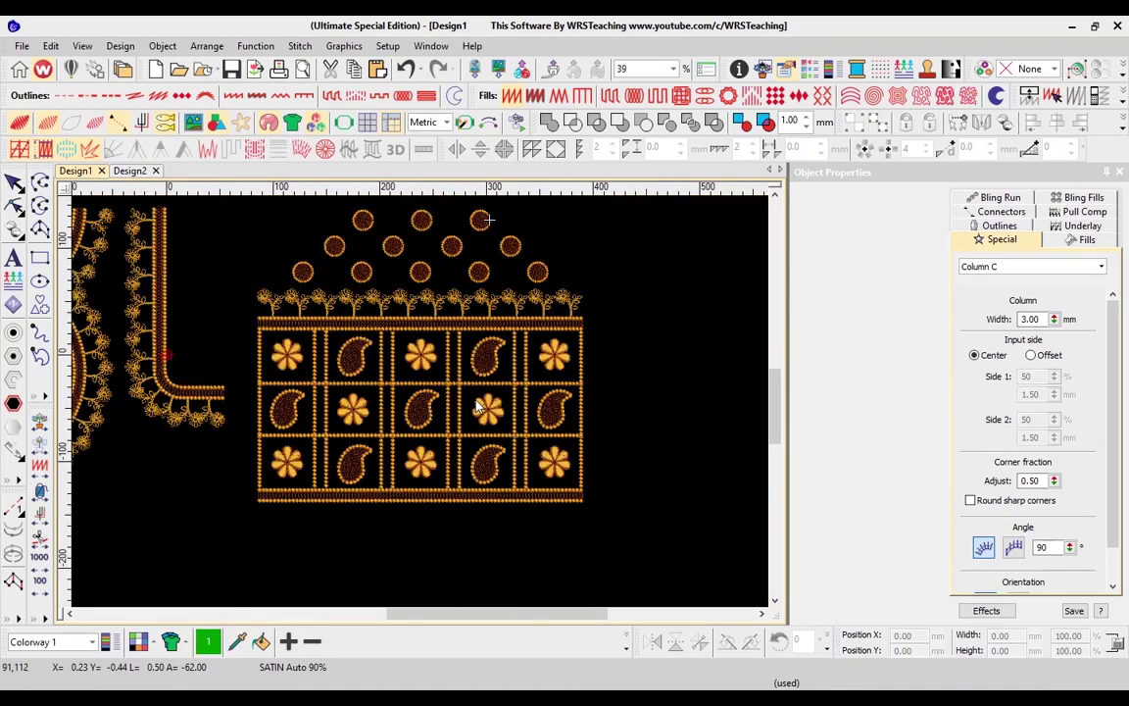
pyautogui.click(129, 170)
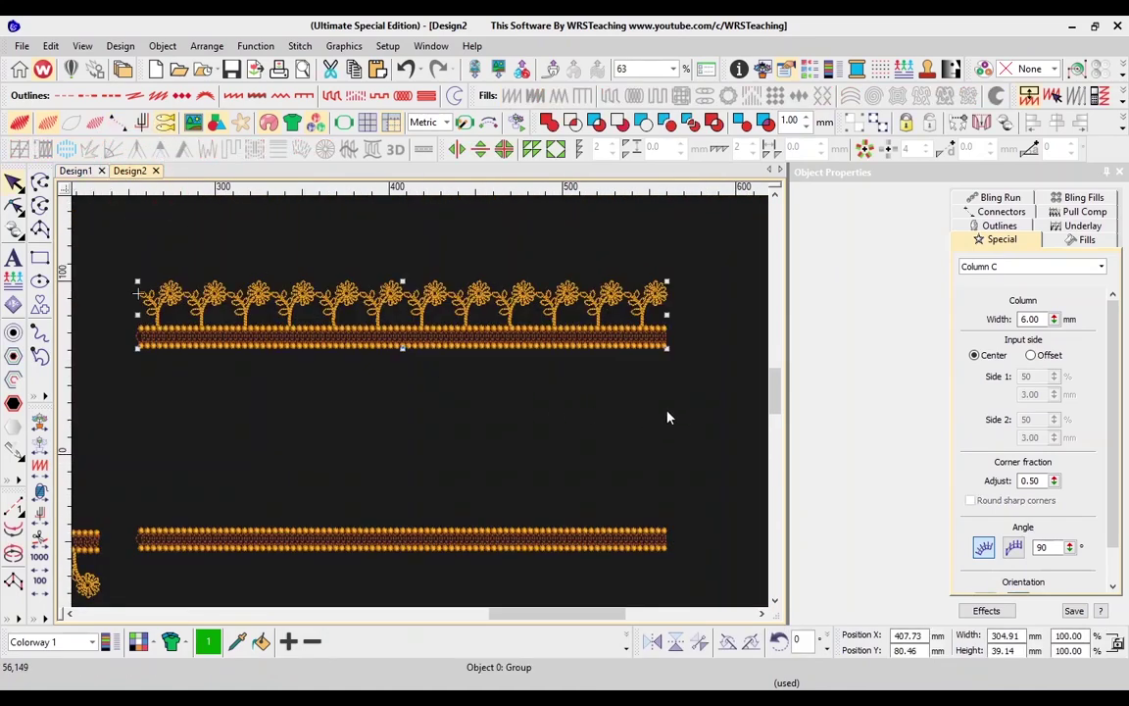
pyautogui.scroll(-3, 598, 392)
pyautogui.hscroll(-2, 530, 381)
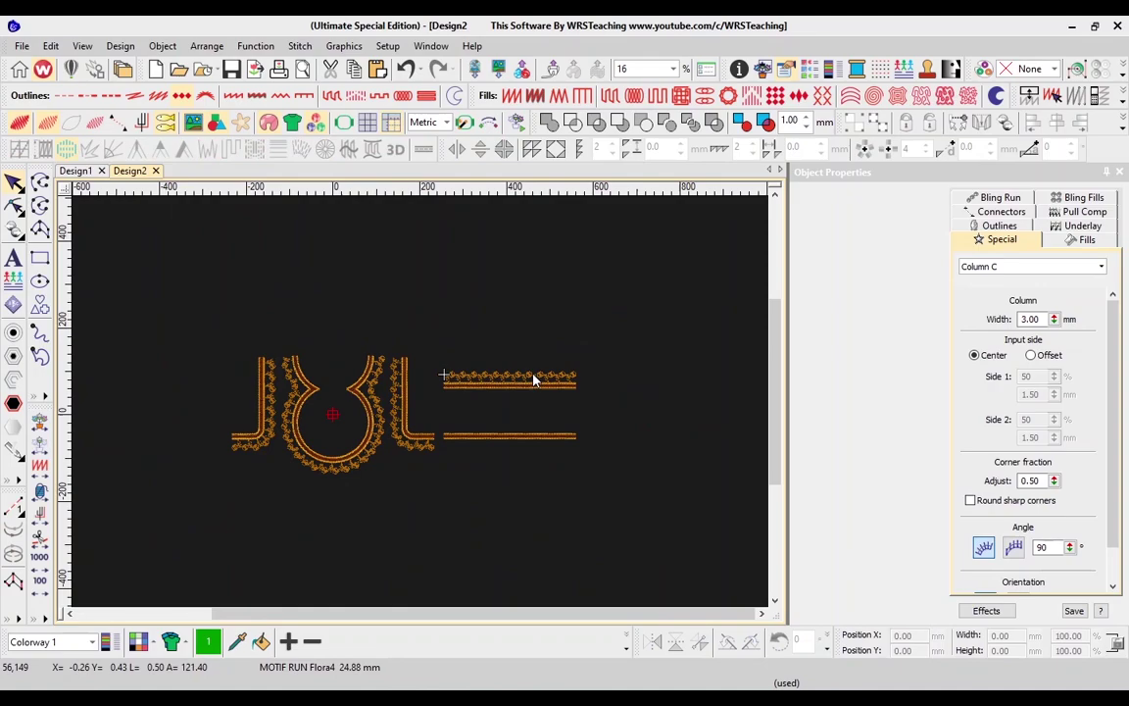
pyautogui.scroll(1, 534, 381)
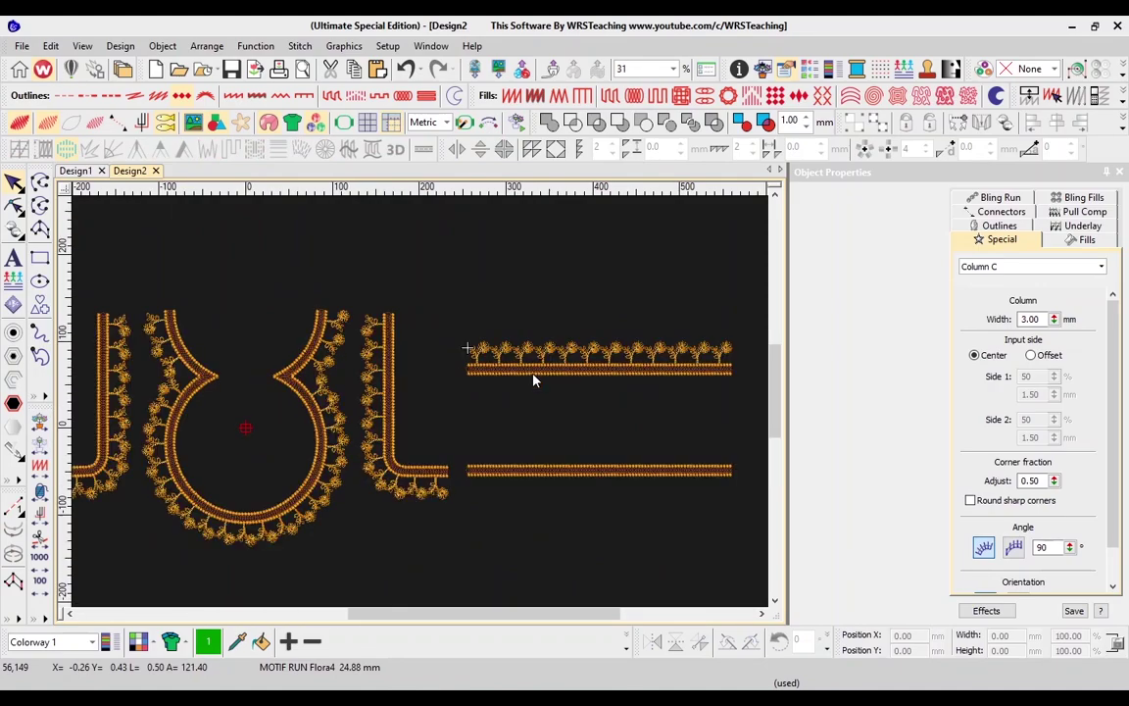
# - Close the Object Properties and place a copy of the lower border's beaded line in the space between the two borders
pyautogui.click(1119, 172)
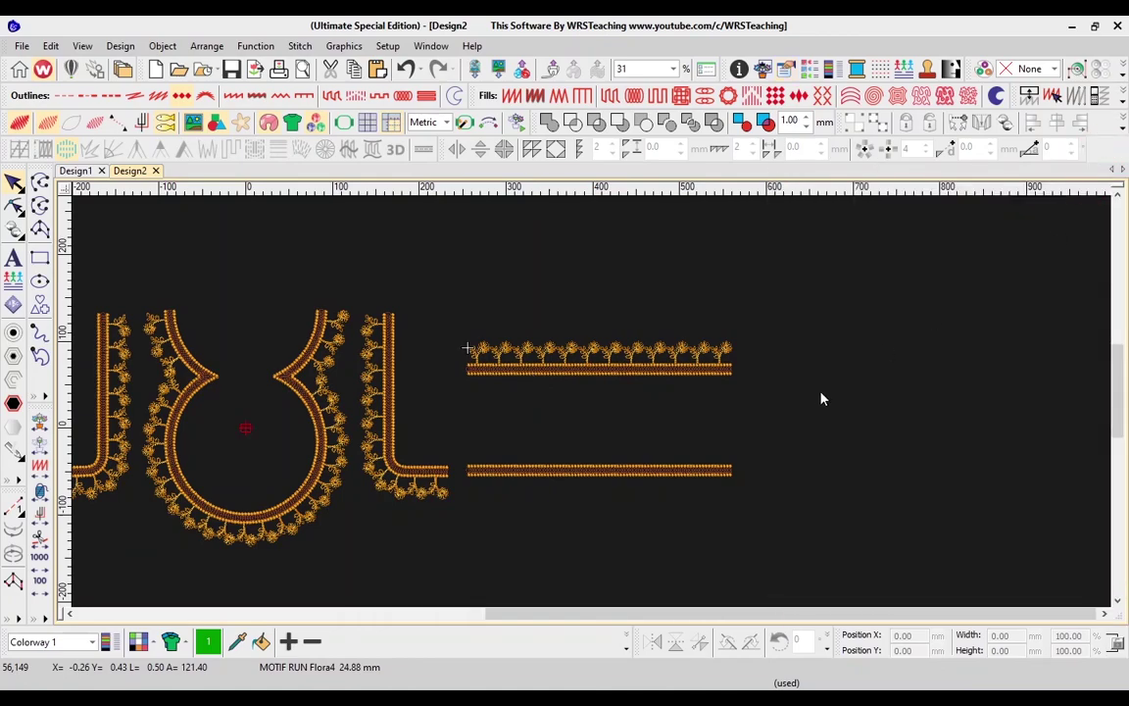
pyautogui.scroll(1, 821, 396)
pyautogui.click(692, 550)
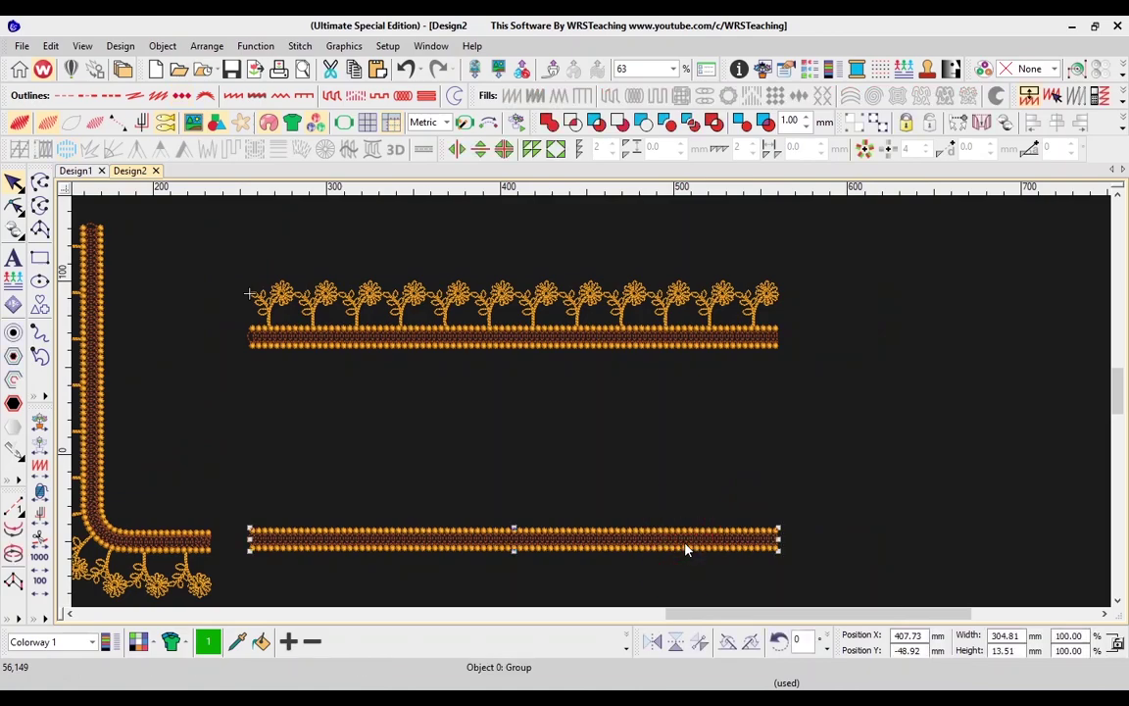
pyautogui.press('Escape')
pyautogui.moveTo(634, 536); pyautogui.dragTo(845, 416)
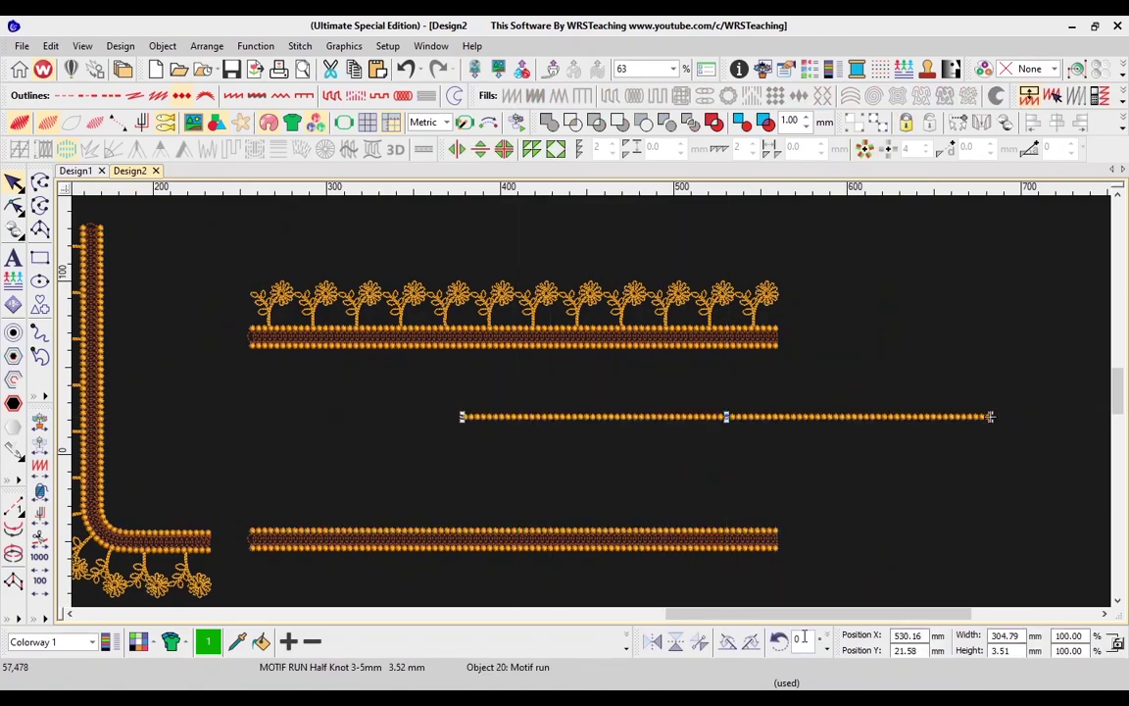
# - Rotate the copied beaded line to vertical and position it against the outer ends of both straight borders
pyautogui.click(779, 639)
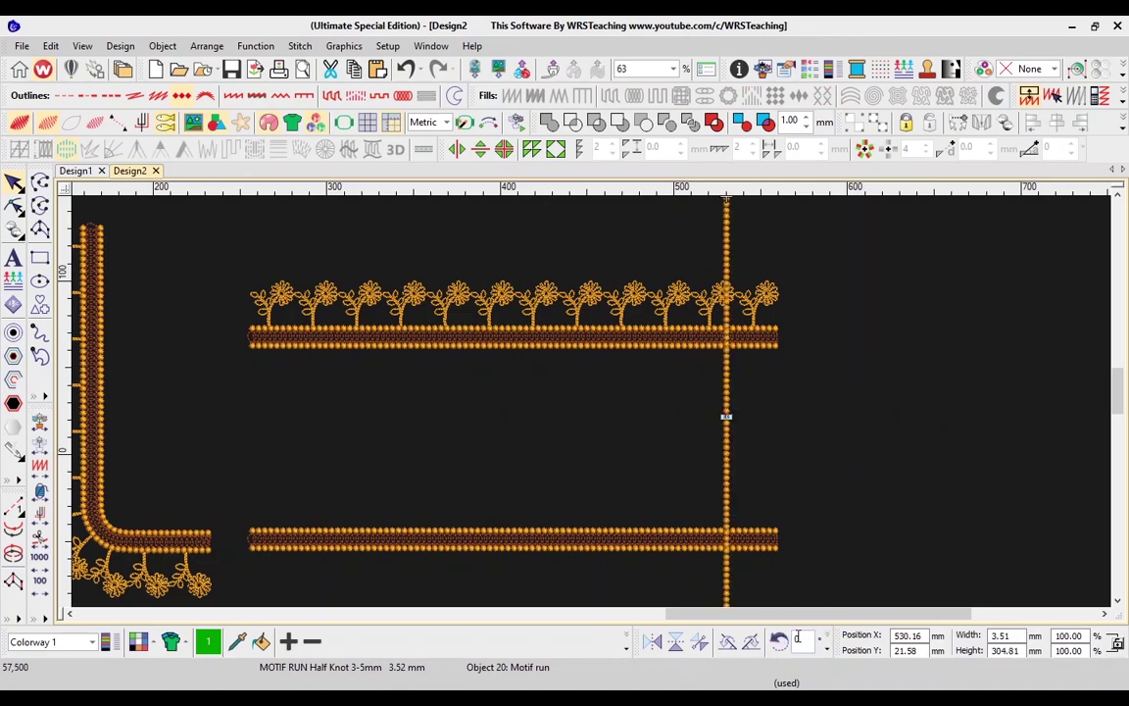
pyautogui.moveTo(736, 493); pyautogui.dragTo(782, 354)
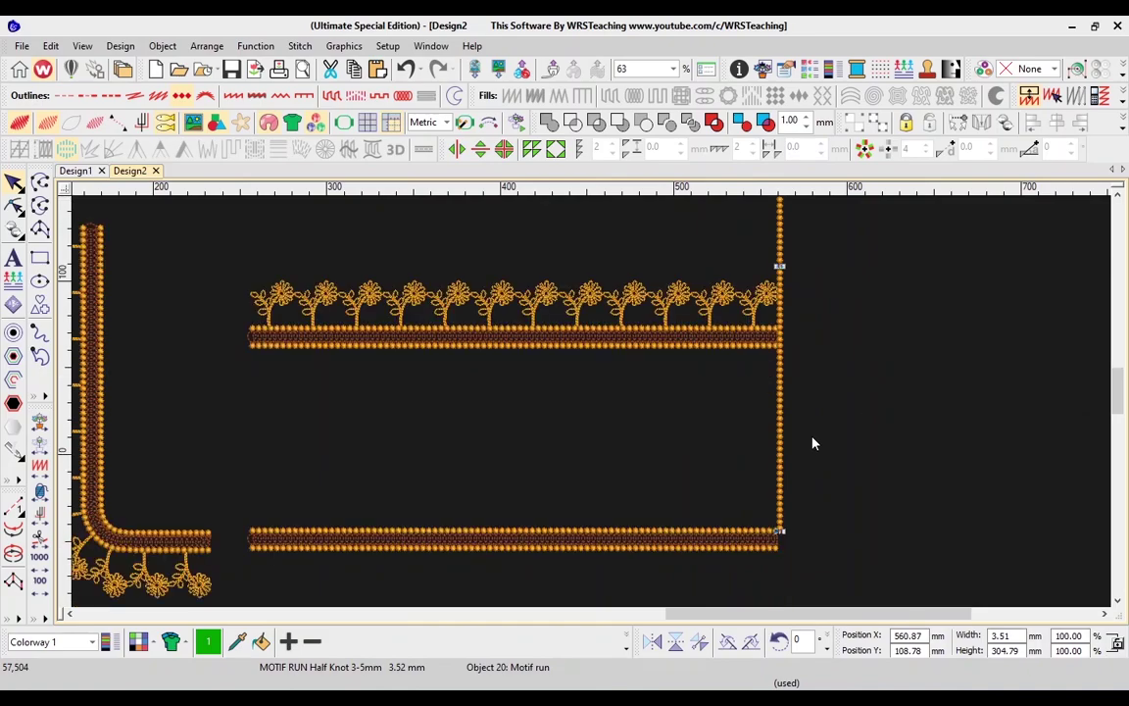
pyautogui.hscroll(2, 648, 429)
pyautogui.scroll(1, 481, 371)
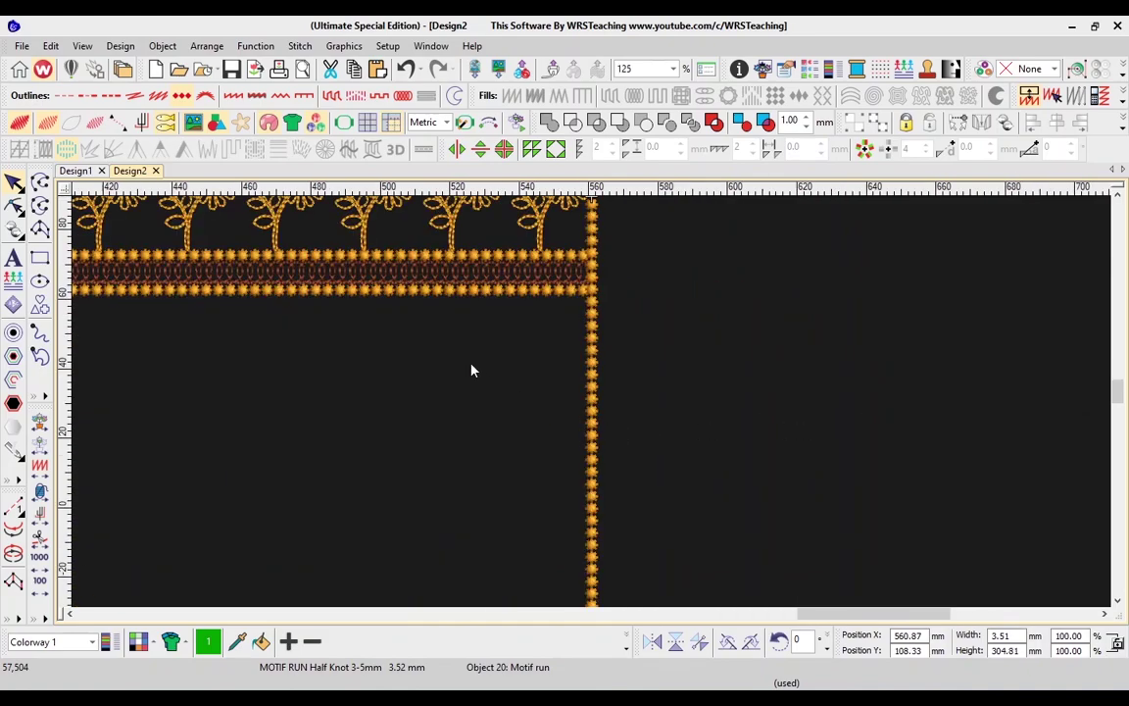
pyautogui.click(718, 396)
pyautogui.scroll(-1, 486, 410)
# - Make the vertical beaded line's properties current and digitize a vertical Run line about 43 mm long above the lower border
pyautogui.rightClick(588, 419)
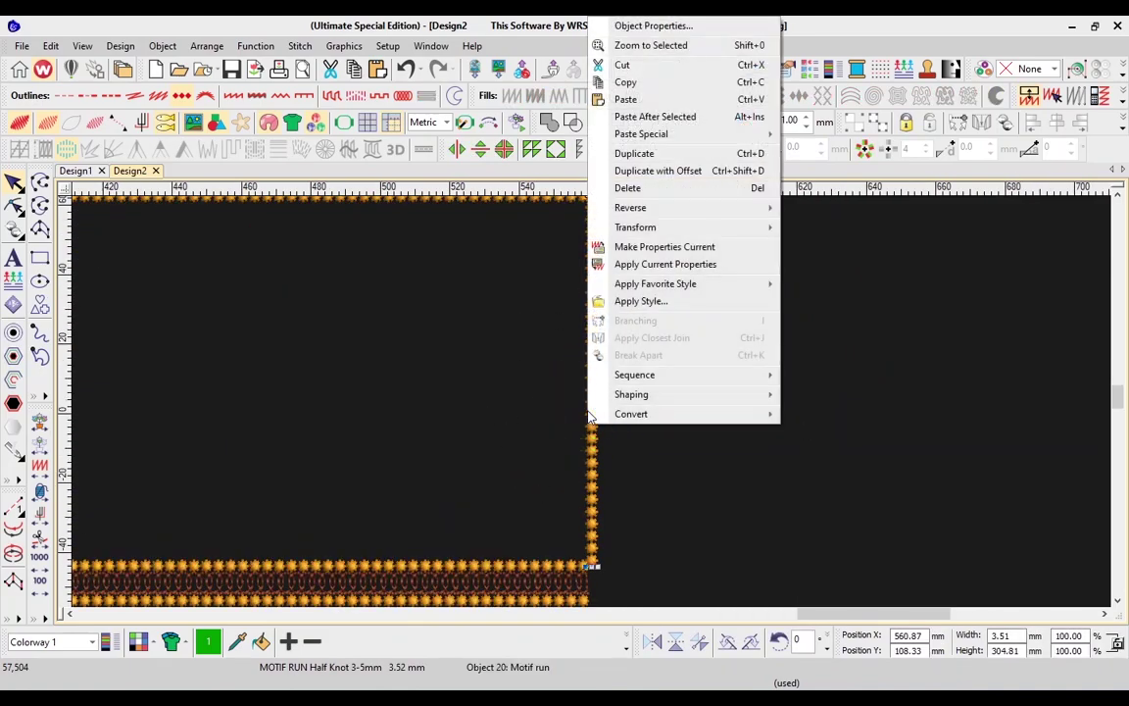
pyautogui.click(622, 245)
pyautogui.click(779, 355)
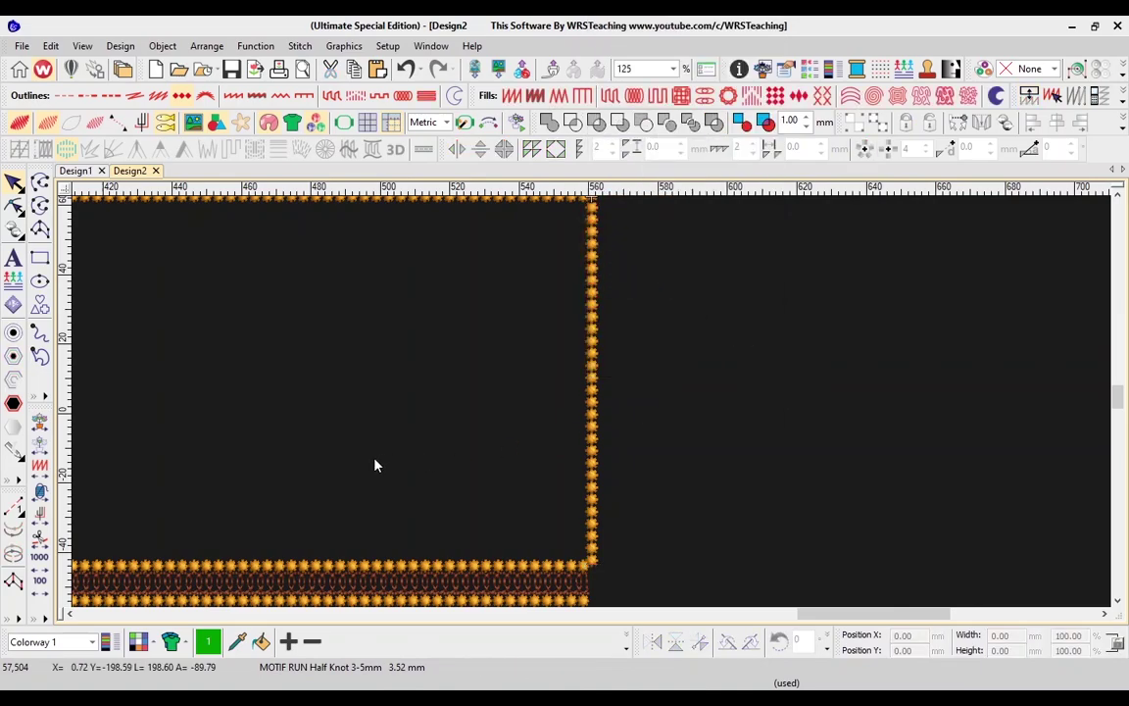
pyautogui.press('space')
pyautogui.click(381, 536)
pyautogui.click(384, 386)
pyautogui.press('Return')
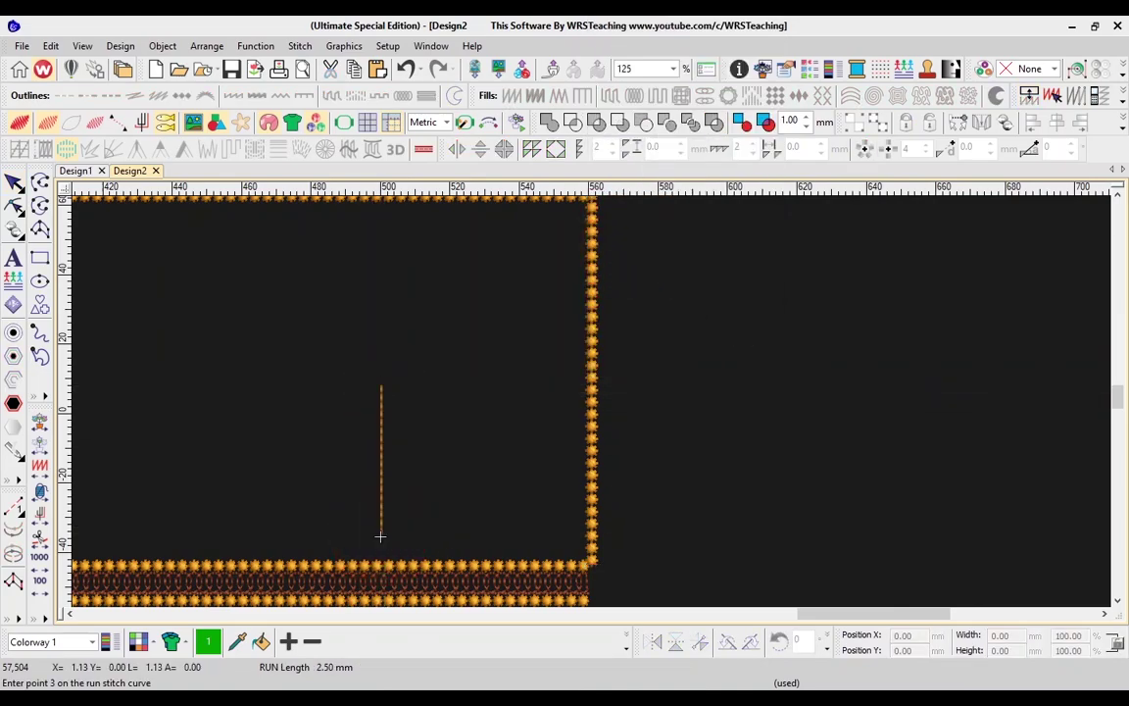
# - Set the short vertical line's height to 2 inches and convert it to a Half Knot 3-5mm motif run
pyautogui.click(381, 402)
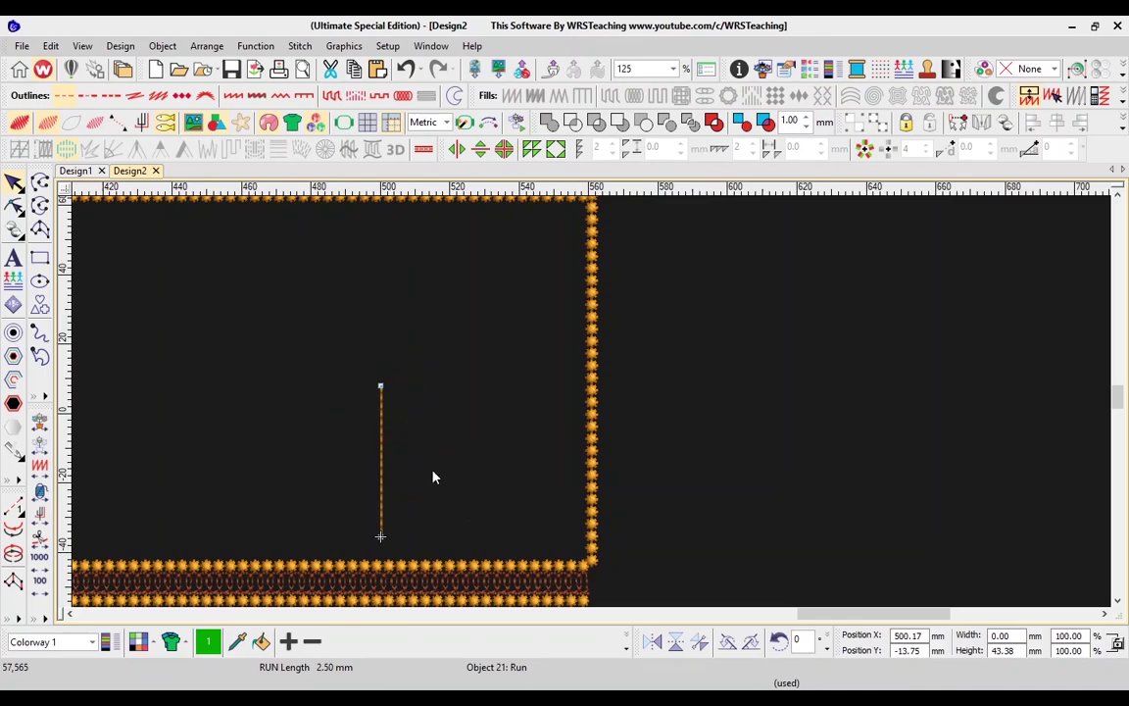
pyautogui.moveTo(1022, 649); pyautogui.dragTo(968, 657)
pyautogui.write('2')
pyautogui.click(181, 94)
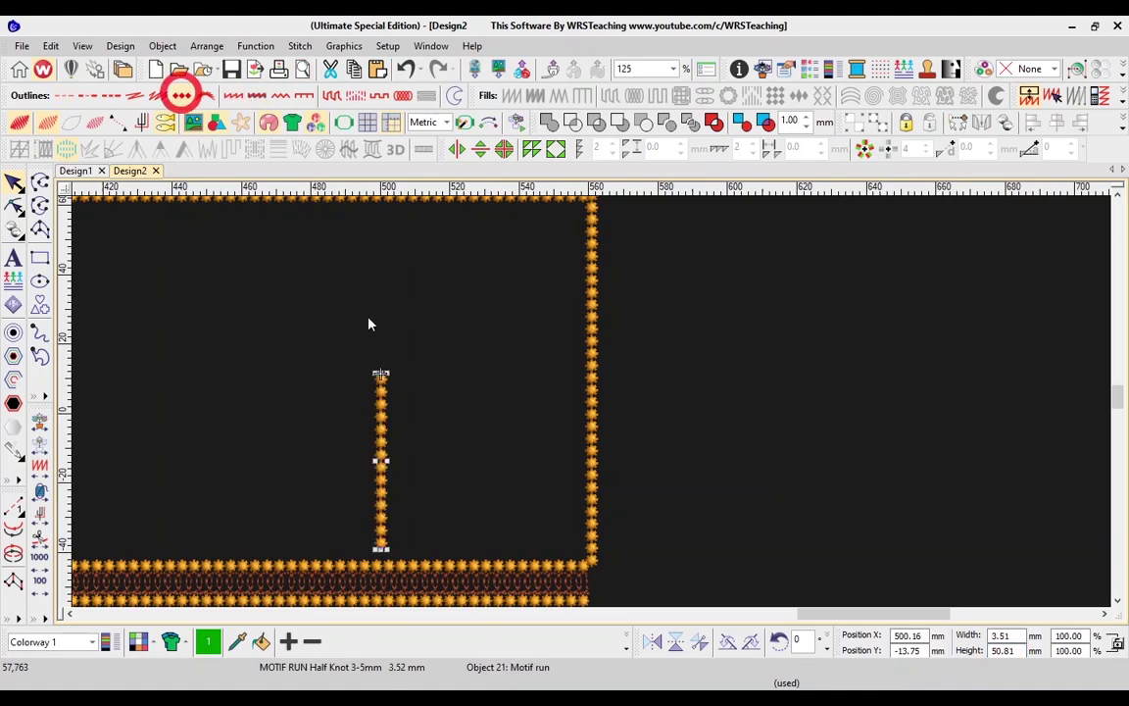
# - Shift the short beaded line towards the long vertical one and place a parallel copy about 9 mm beside it
pyautogui.moveTo(377, 449); pyautogui.dragTo(401, 448)
pyautogui.press('z')
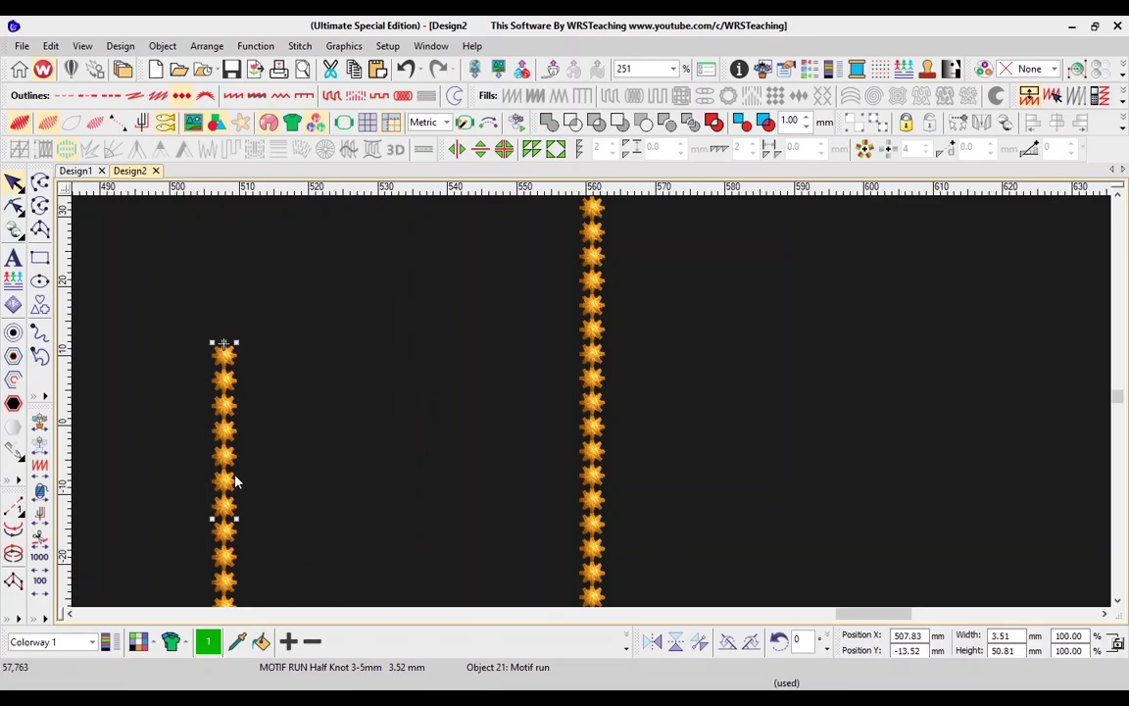
pyautogui.scroll(-1, 236, 478)
pyautogui.moveTo(223, 384); pyautogui.dragTo(304, 389)
pyautogui.press('-')
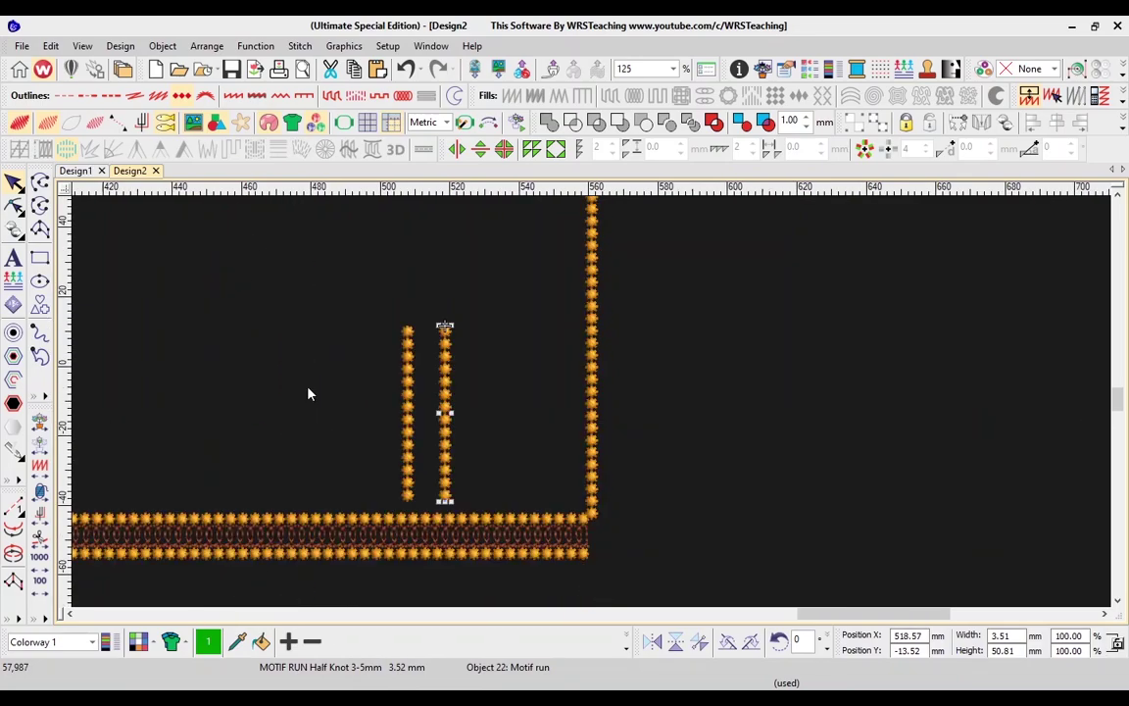
pyautogui.moveTo(447, 385); pyautogui.dragTo(442, 383)
# - Group the two short vertical beaded lines into one object
pyautogui.keyDown('ctrl'); pyautogui.click(407, 389); pyautogui.keyUp('ctrl')
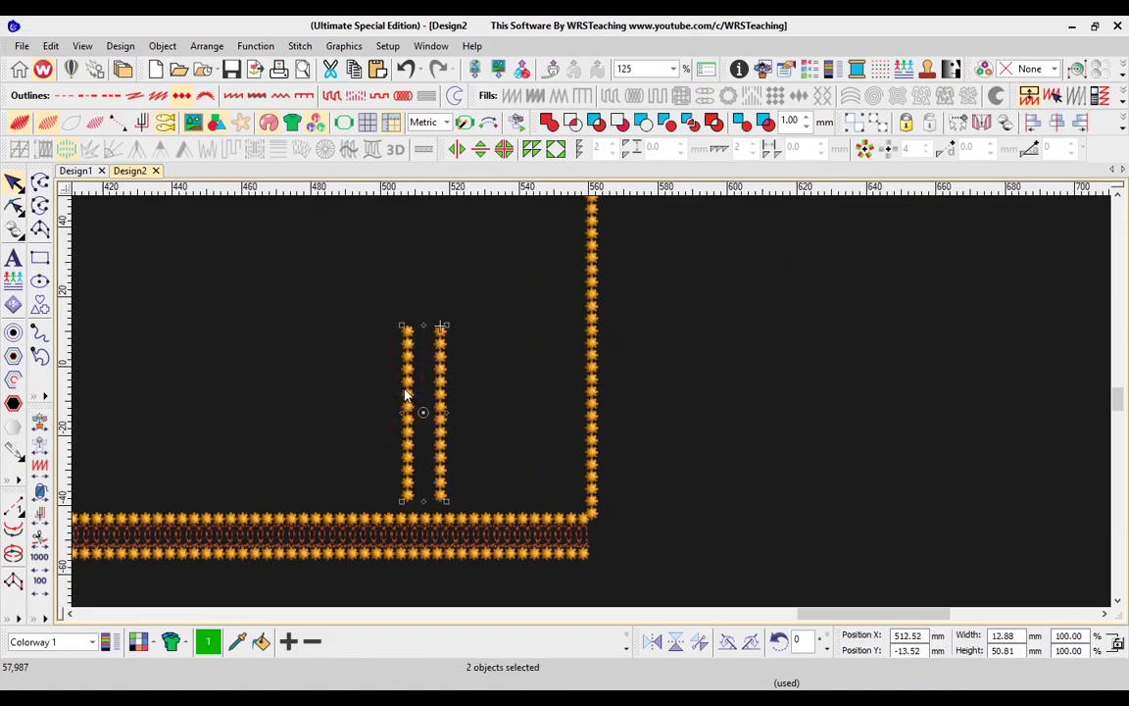
pyautogui.hotkey('ctrl', 'g')
pyautogui.press('-')
pyautogui.hscroll(-2, 736, 446)
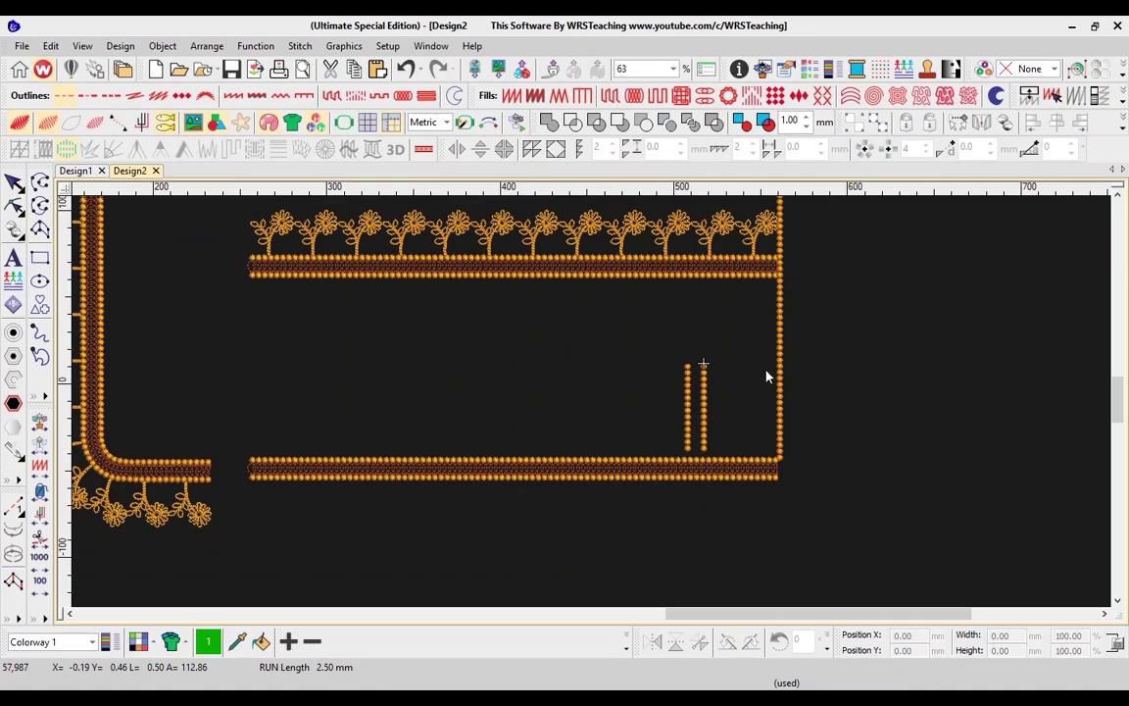
# - Shorten the long vertical beaded line by reshaping its top end down to the lower edge of the upper floral border
pyautogui.click(781, 367)
pyautogui.press('+')
pyautogui.hscroll(3, 841, 471)
pyautogui.press('Left')
pyautogui.press('Left')
pyautogui.press('Left')
pyautogui.press('Left')
pyautogui.press('Left')
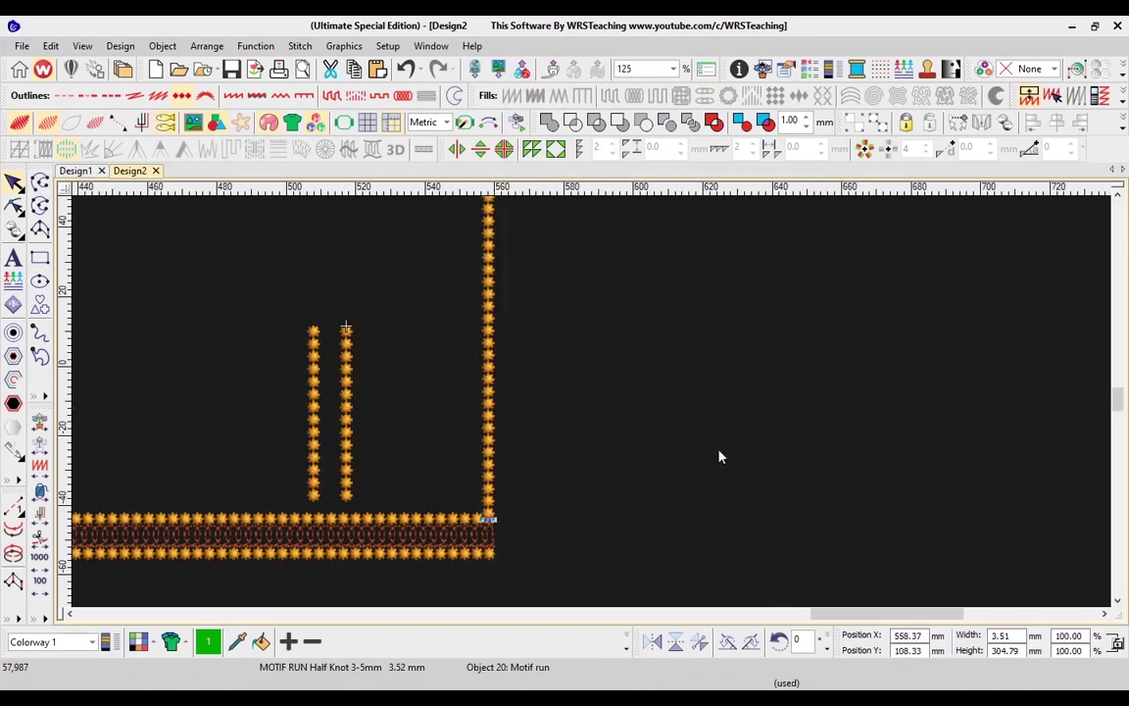
pyautogui.scroll(3, 718, 457)
pyautogui.press('h')
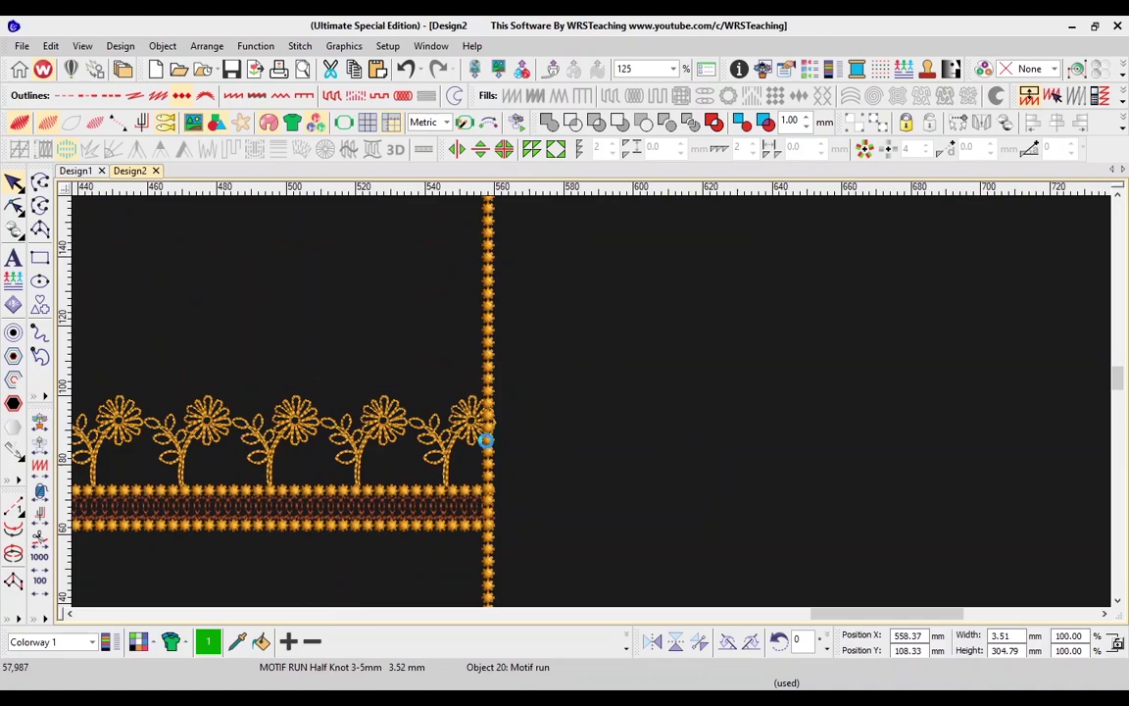
pyautogui.scroll(5, 510, 423)
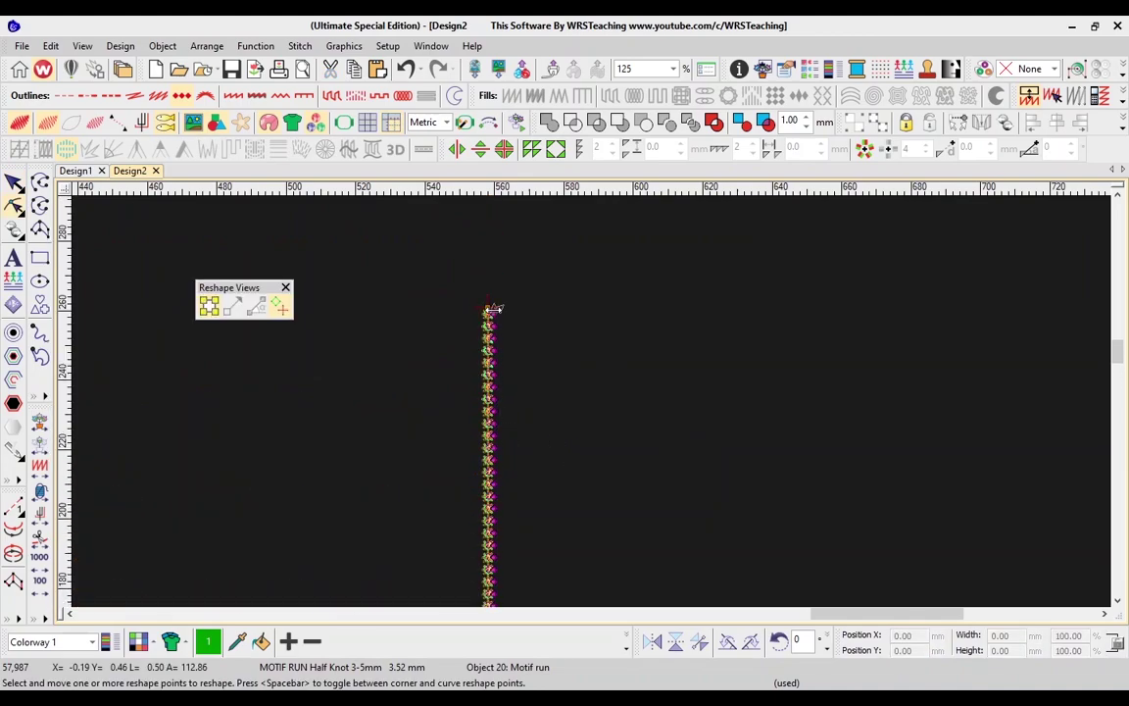
pyautogui.moveTo(487, 307); pyautogui.dragTo(583, 527)
pyautogui.press('Escape')
# - Copy the vertical side line to the panel's opposite side and left-align the copy with the lower border
pyautogui.scroll(-5, 628, 441)
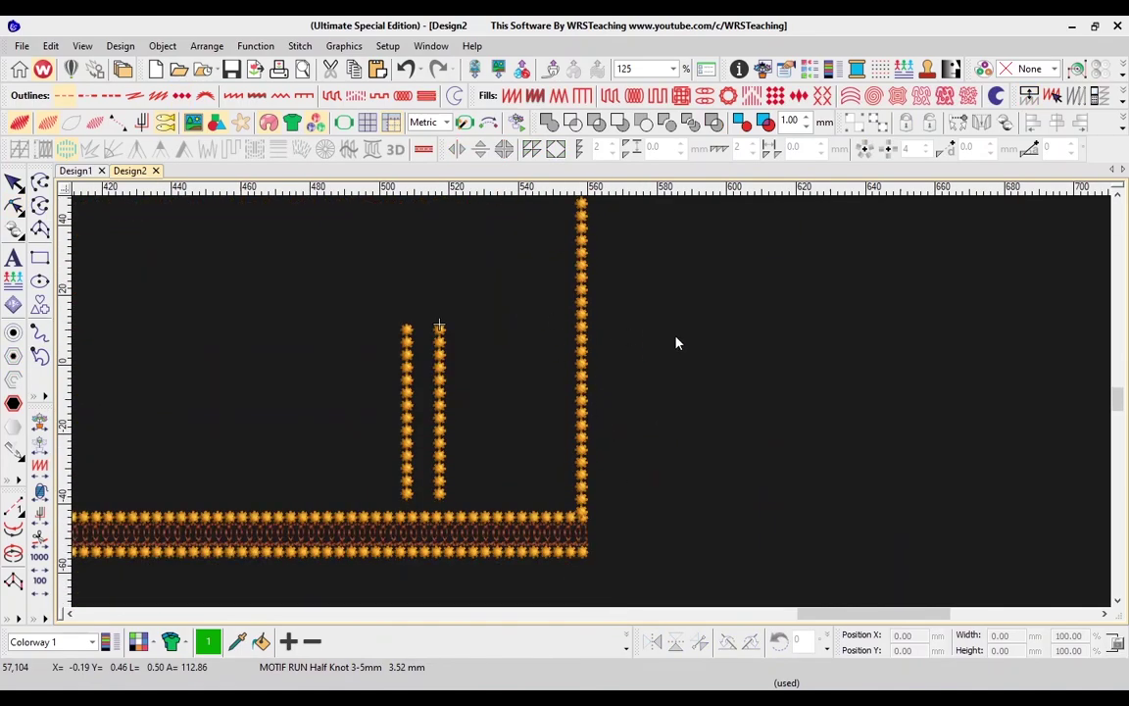
pyautogui.hscroll(-3, 730, 339)
pyautogui.scroll(-2, 721, 348)
pyautogui.click(725, 341)
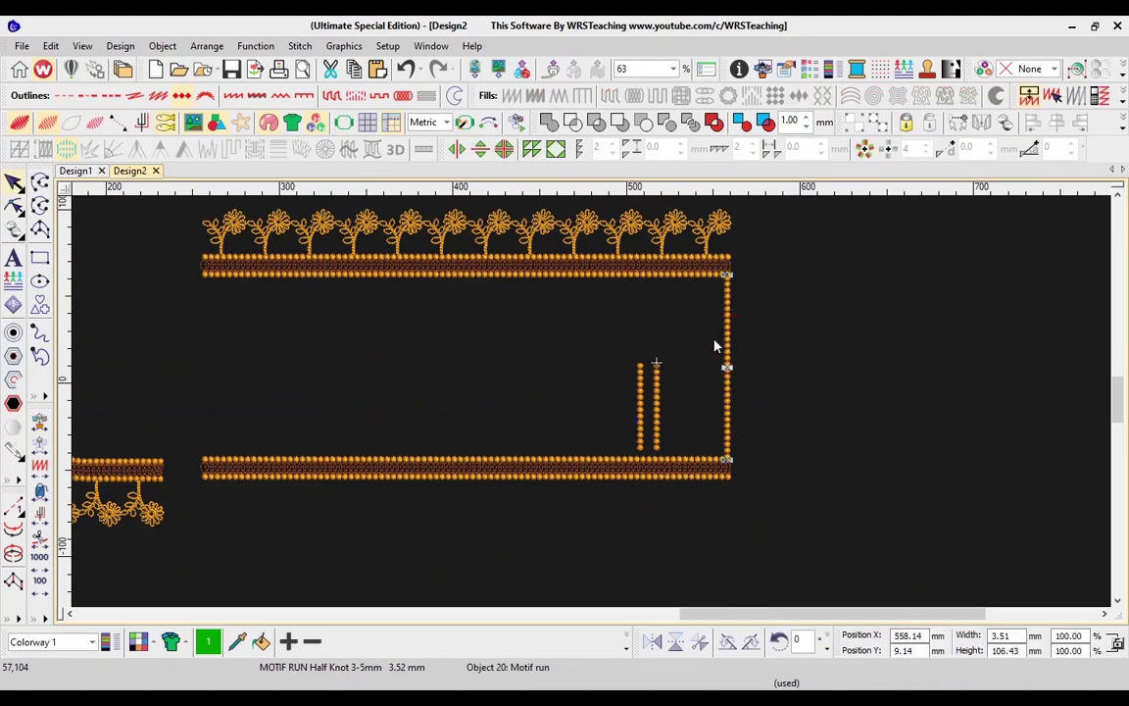
pyautogui.moveTo(726, 335); pyautogui.dragTo(568, 330)
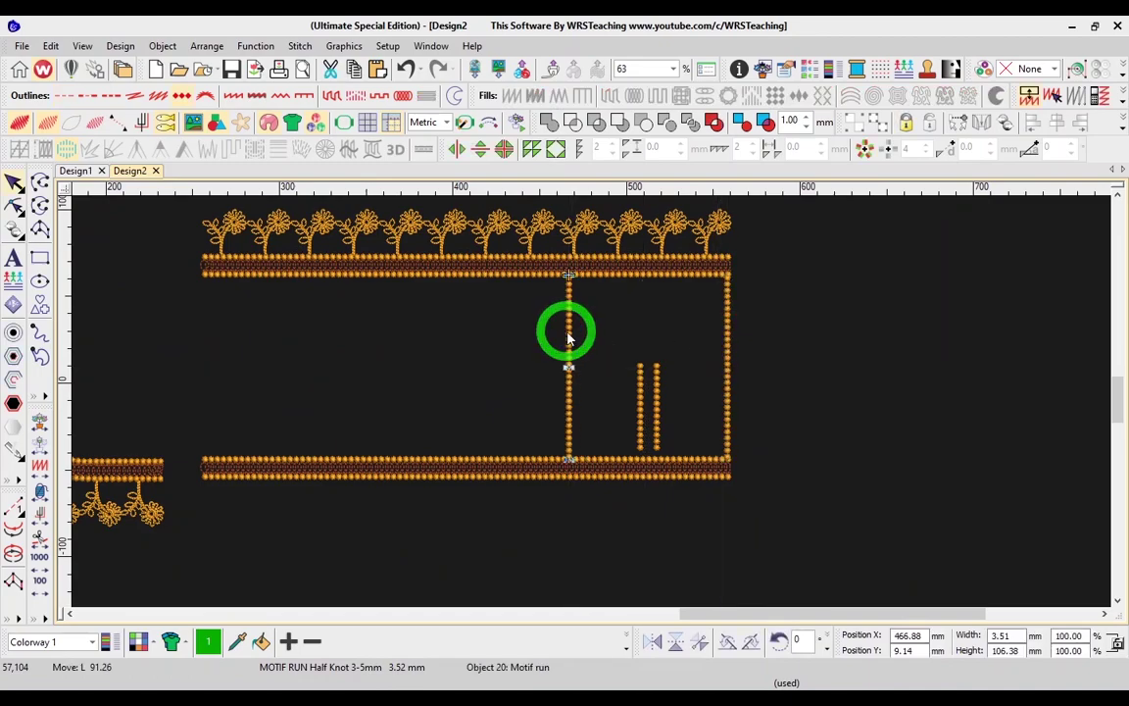
pyautogui.keyDown('ctrl'); pyautogui.click(441, 463); pyautogui.keyUp('ctrl')
pyautogui.press('l')
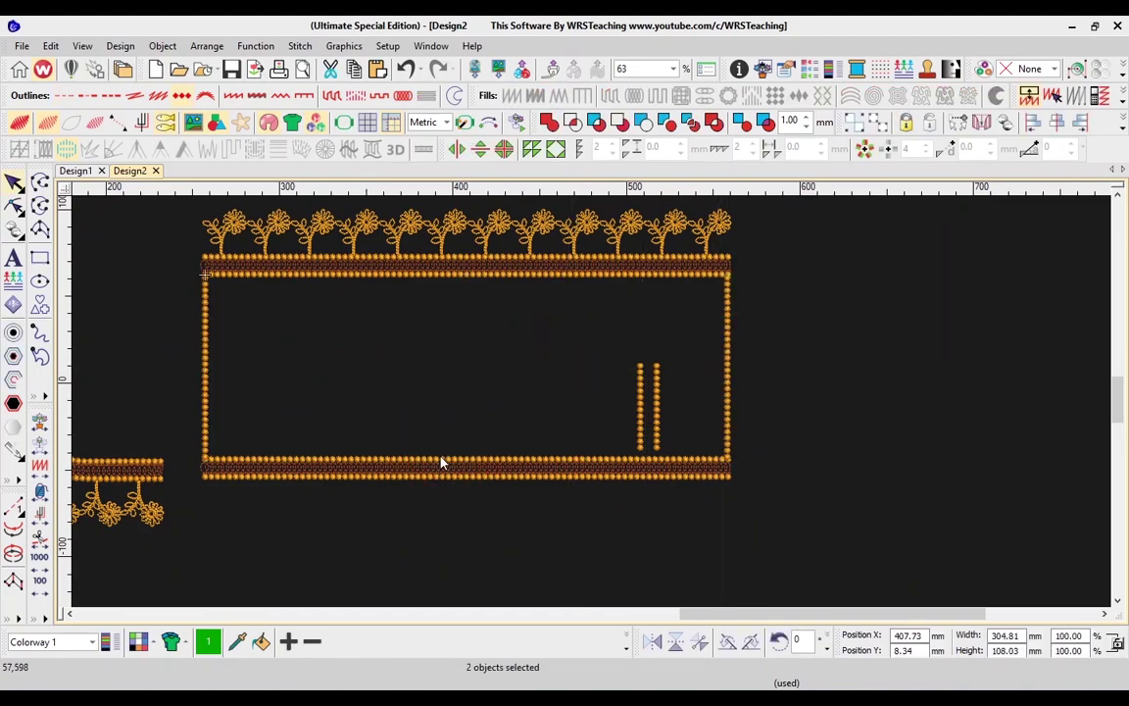
pyautogui.press('Escape')
# - Place three copies of the short beaded pair across the panel and space all four pairs evenly between the side lines
pyautogui.moveTo(637, 397)
pyautogui.mouseDown()
pyautogui.moveTo(409, 396)
pyautogui.moveTo(378, 385)
pyautogui.mouseUp()
pyautogui.click(465, 408)
pyautogui.keyDown('ctrl'); pyautogui.click(530, 409); pyautogui.keyUp('ctrl')
pyautogui.keyDown('ctrl'); pyautogui.click(547, 405); pyautogui.keyUp('ctrl')
pyautogui.keyDown('ctrl'); pyautogui.click(580, 397); pyautogui.keyUp('ctrl')
pyautogui.keyDown('ctrl'); pyautogui.click(639, 397); pyautogui.keyUp('ctrl')
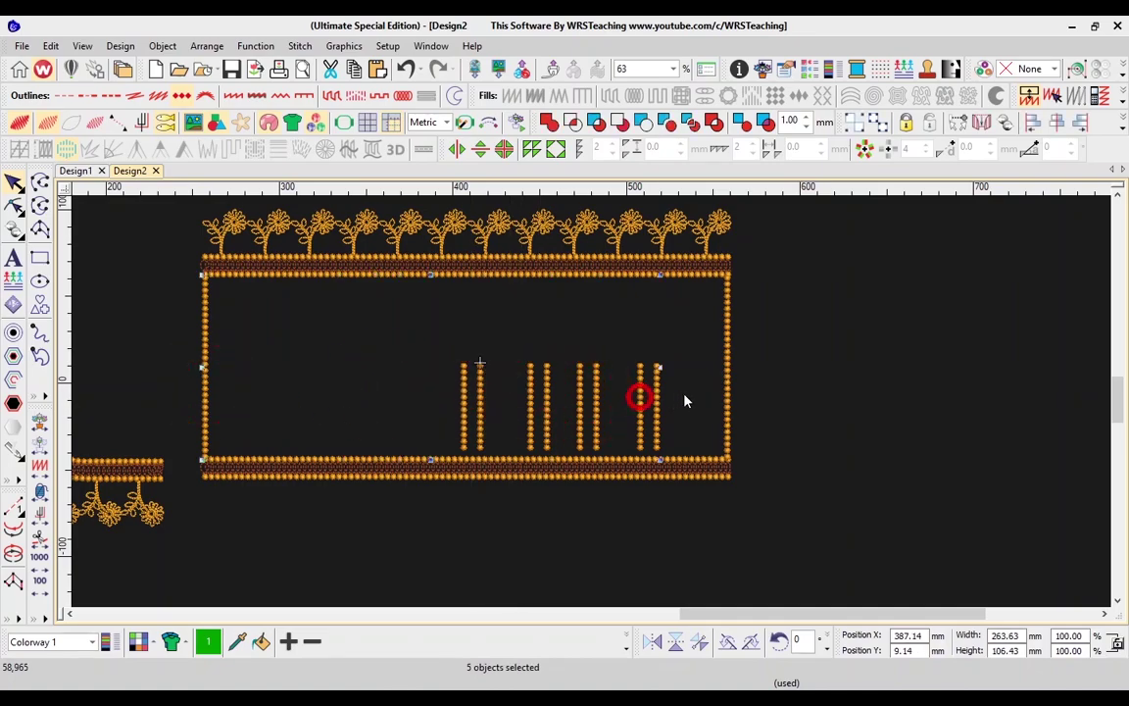
pyautogui.keyDown('ctrl'); pyautogui.click(728, 382); pyautogui.keyUp('ctrl')
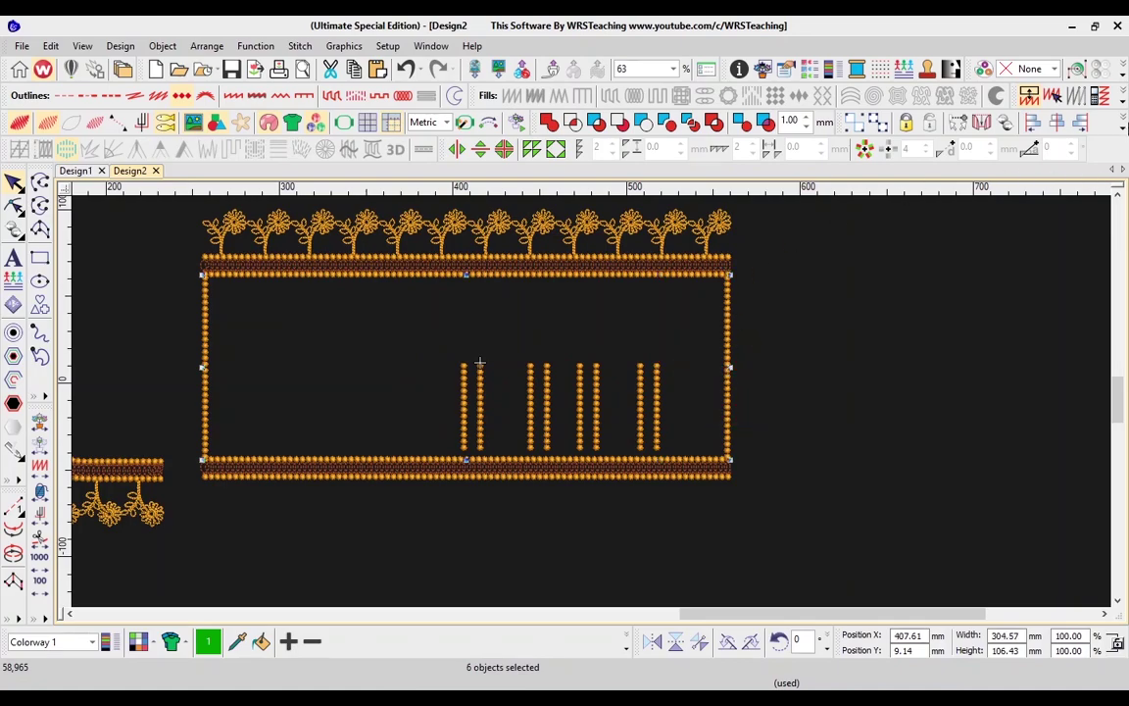
pyautogui.click(1123, 120)
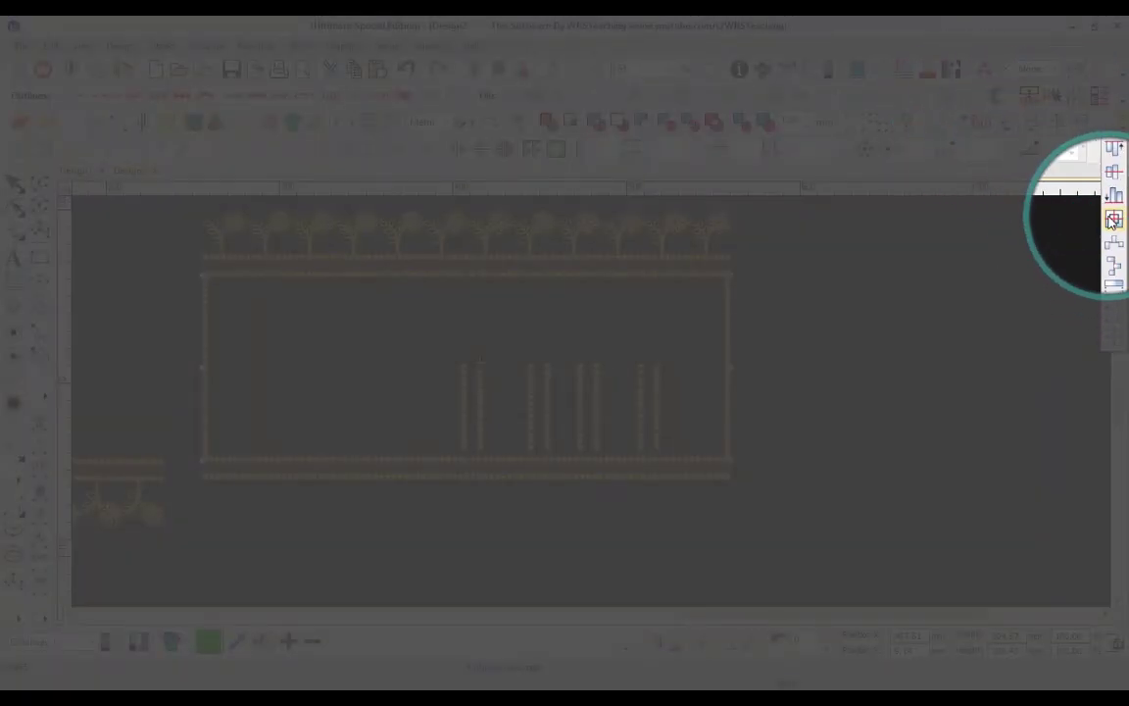
pyautogui.click(1115, 264)
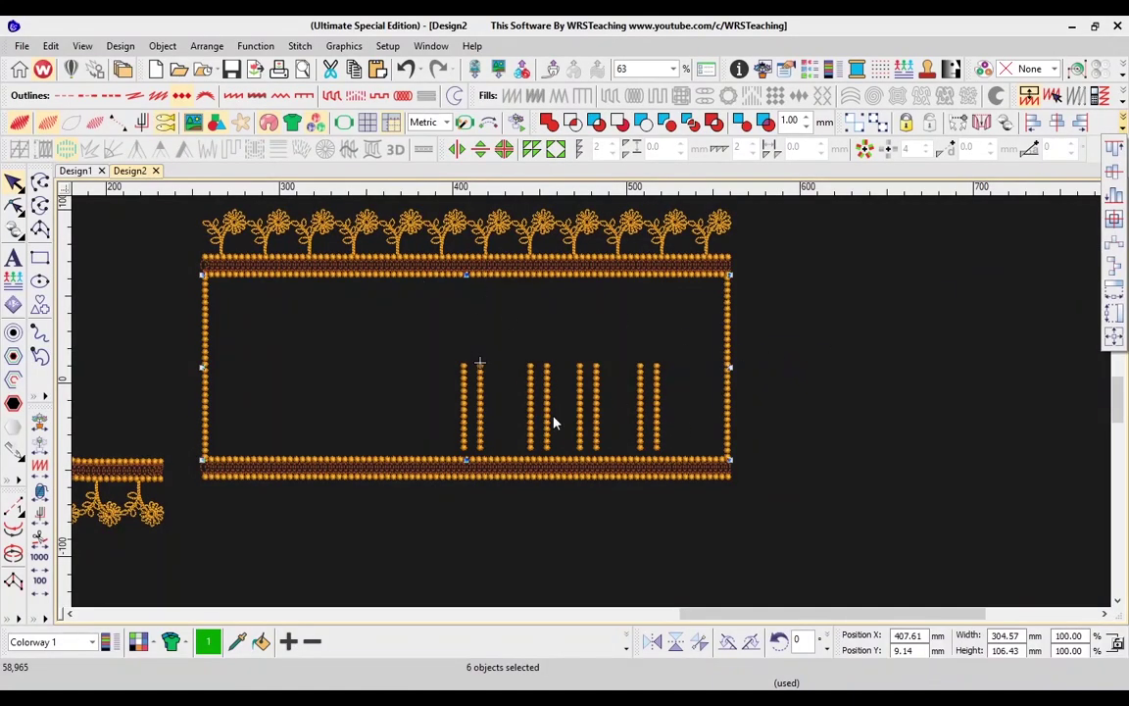
pyautogui.click(1114, 244)
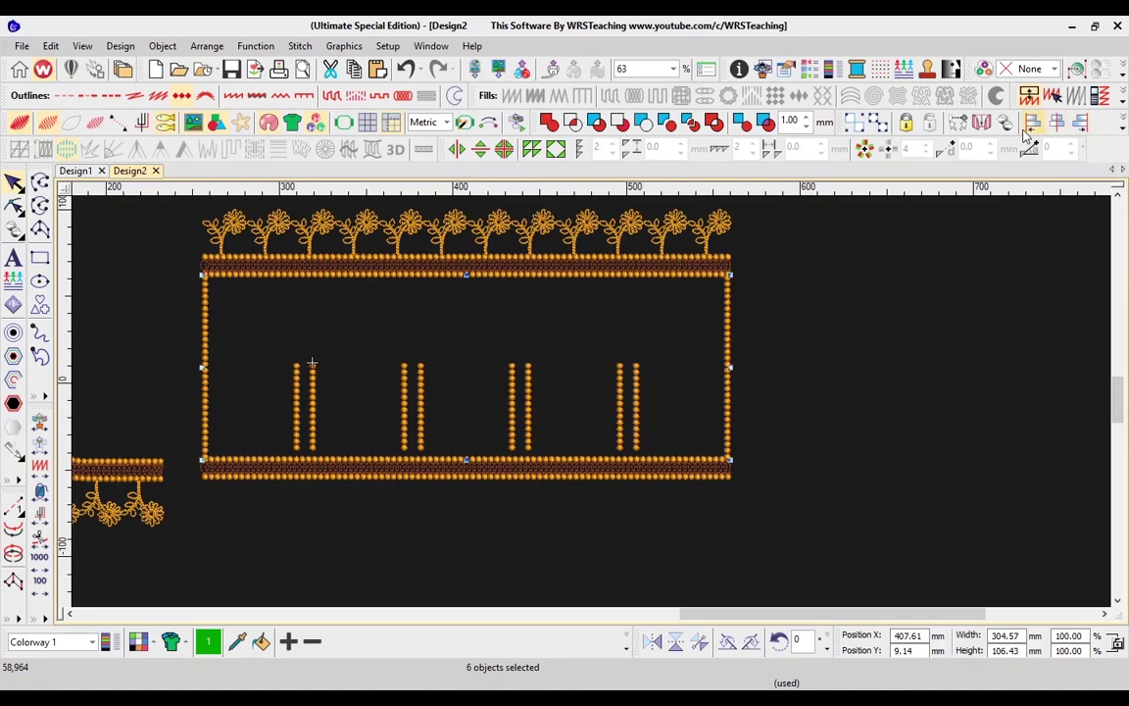
pyautogui.click(1122, 125)
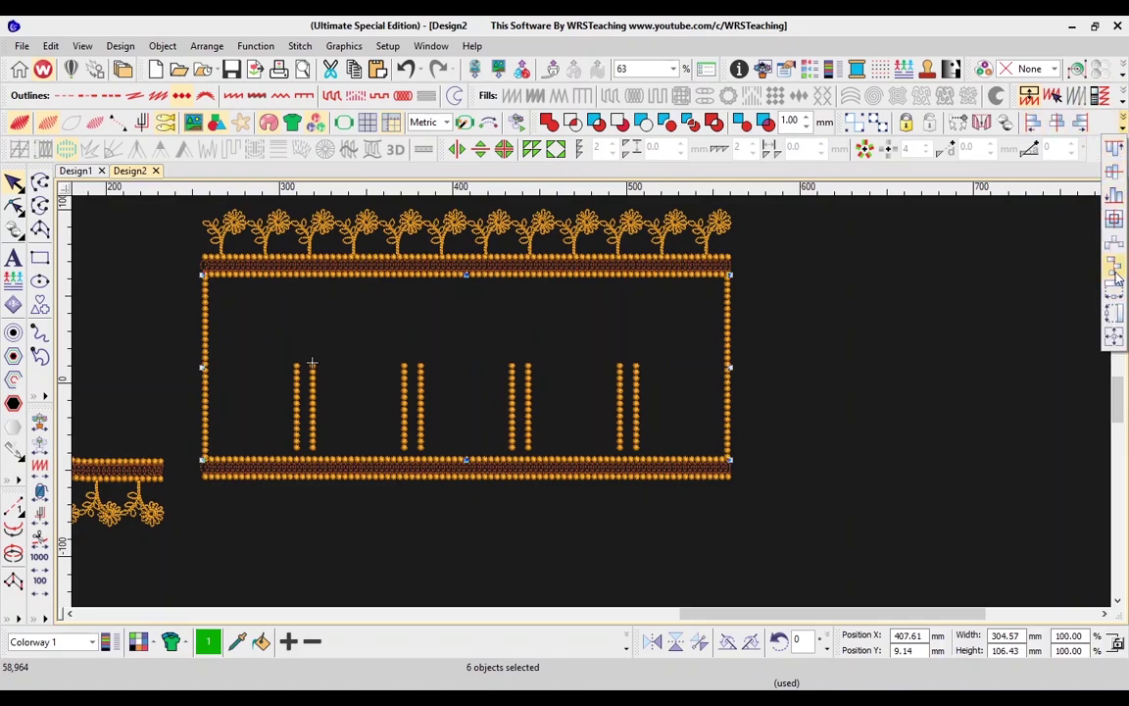
pyautogui.click(945, 374)
pyautogui.click(312, 412)
pyautogui.click(204, 410)
pyautogui.keyDown('ctrl'); pyautogui.click(311, 397); pyautogui.keyUp('ctrl')
pyautogui.keyDown('ctrl'); pyautogui.click(407, 397); pyautogui.keyUp('ctrl')
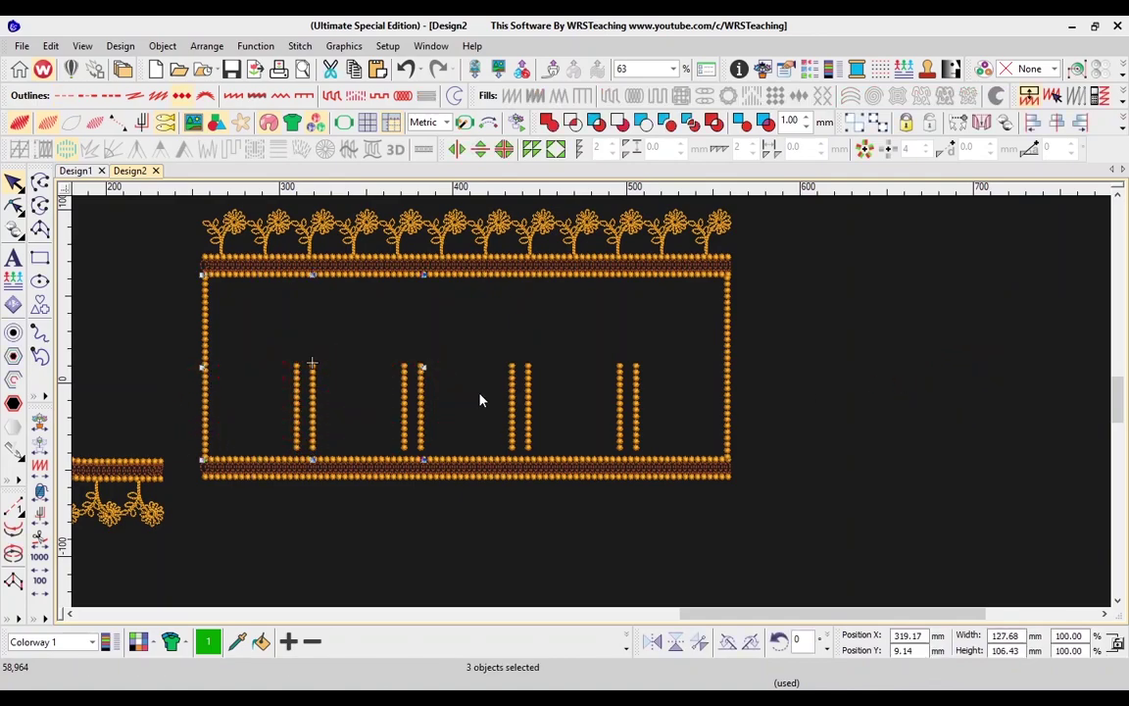
# - Align the bottoms of all four short beaded pairs with the lower border's upper beaded line
pyautogui.click(527, 403)
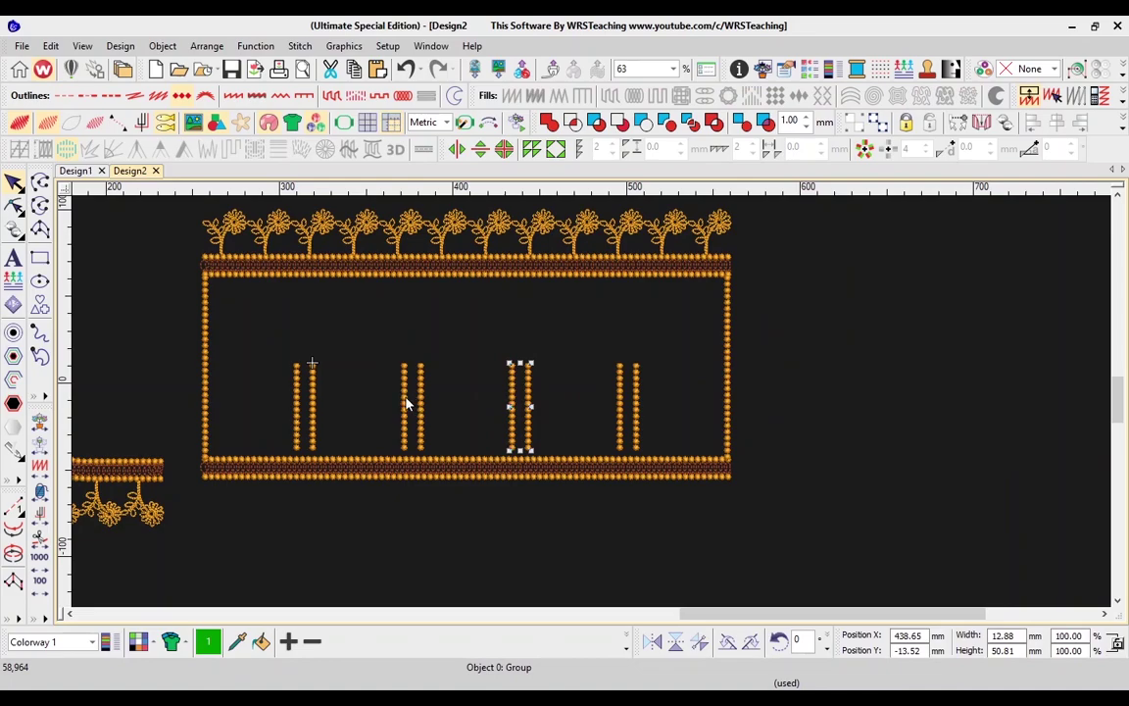
pyautogui.keyDown('ctrl'); pyautogui.click(408, 403); pyautogui.keyUp('ctrl')
pyautogui.keyDown('ctrl'); pyautogui.click(313, 403); pyautogui.keyUp('ctrl')
pyautogui.keyDown('ctrl'); pyautogui.click(618, 402); pyautogui.keyUp('ctrl')
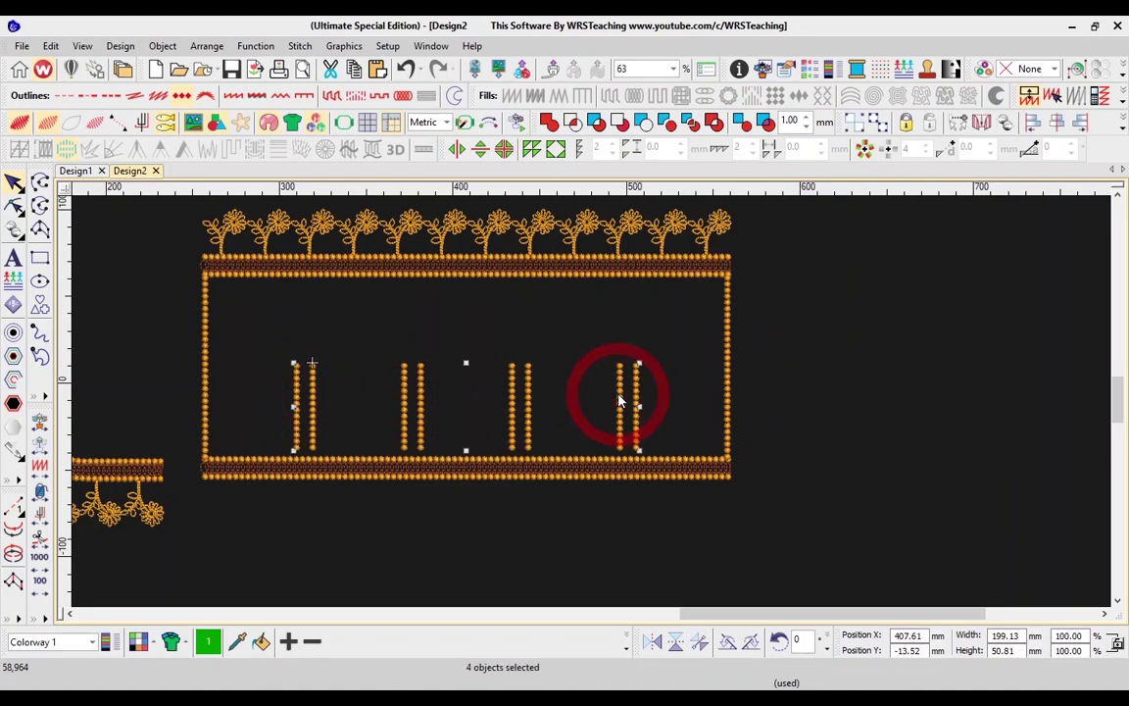
pyautogui.keyDown('ctrl'); pyautogui.click(573, 459); pyautogui.keyUp('ctrl')
pyautogui.press('t')
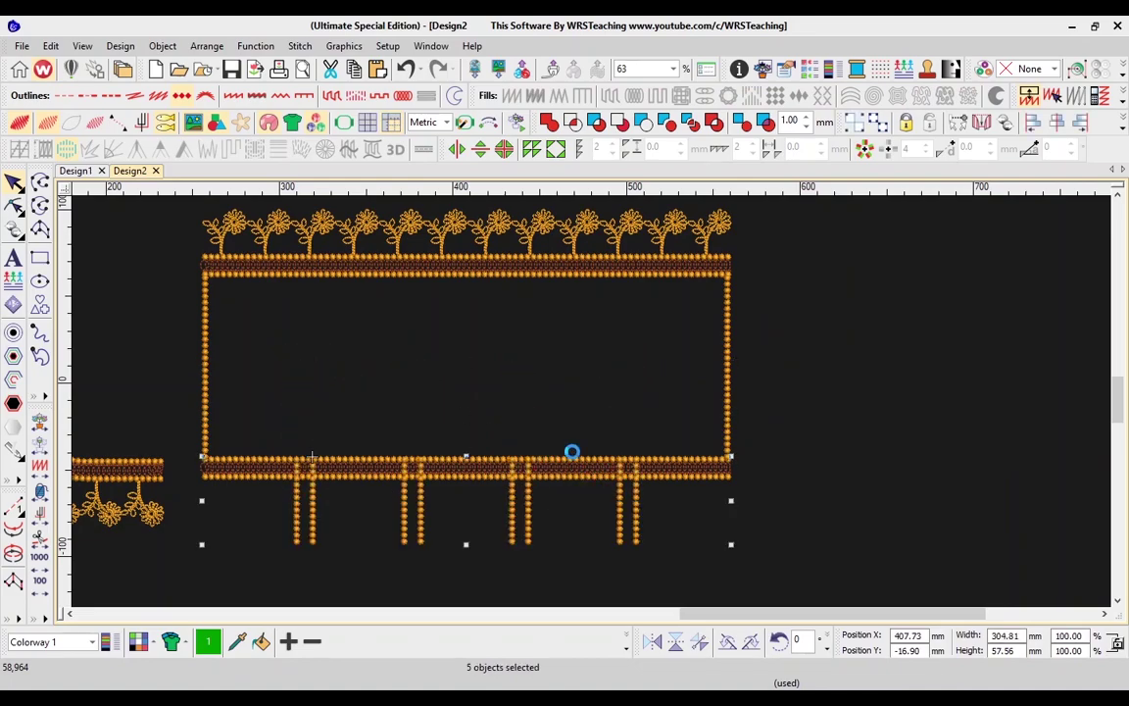
pyautogui.press('b')
pyautogui.click(562, 451)
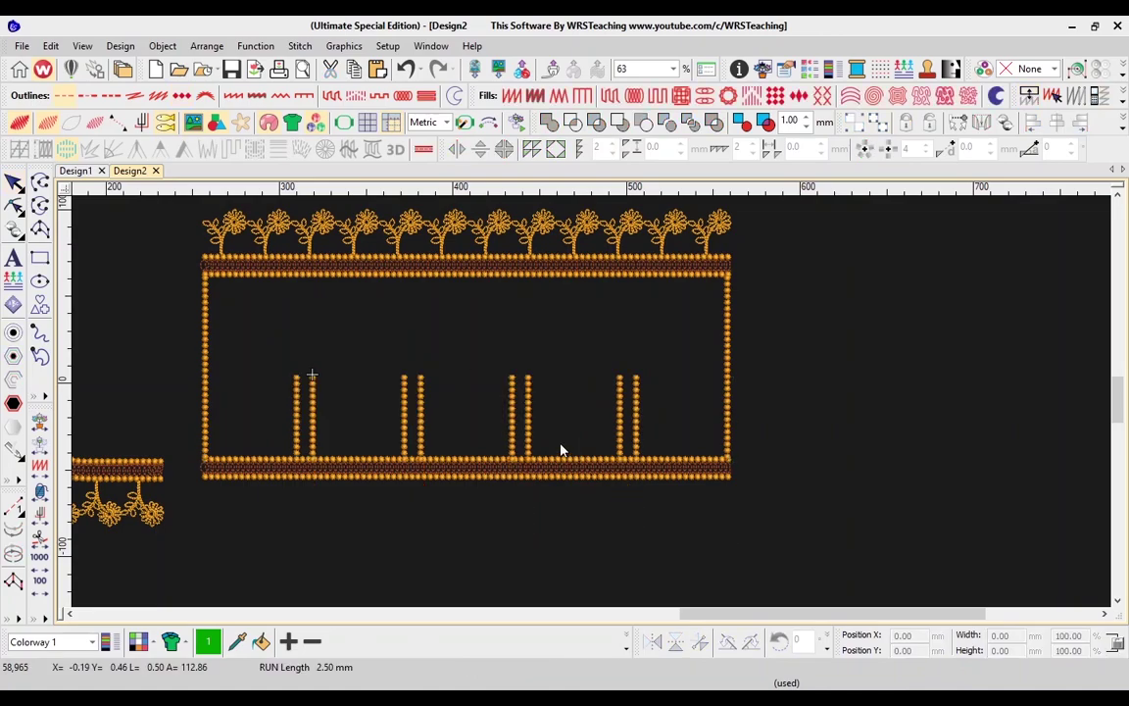
# - Duplicate the lower border's upper beaded line and align the copy with the top ends of the short pairs
pyautogui.click(671, 453)
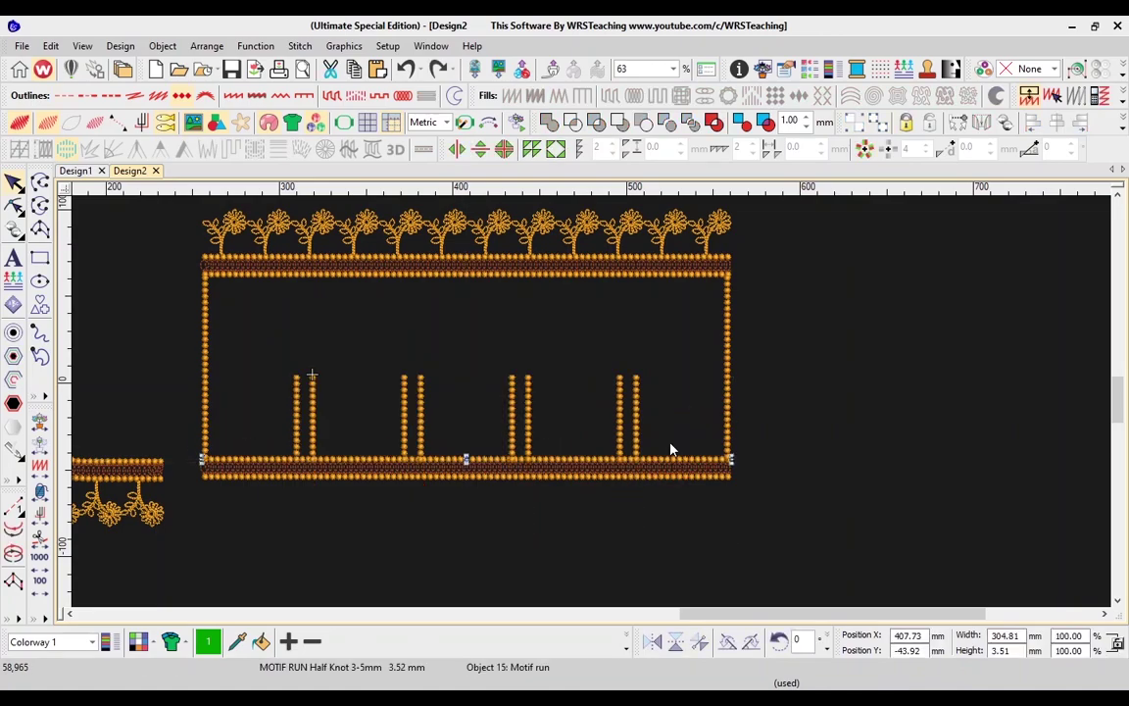
pyautogui.keyDown('ctrl'); pyautogui.click(516, 411); pyautogui.keyUp('ctrl')
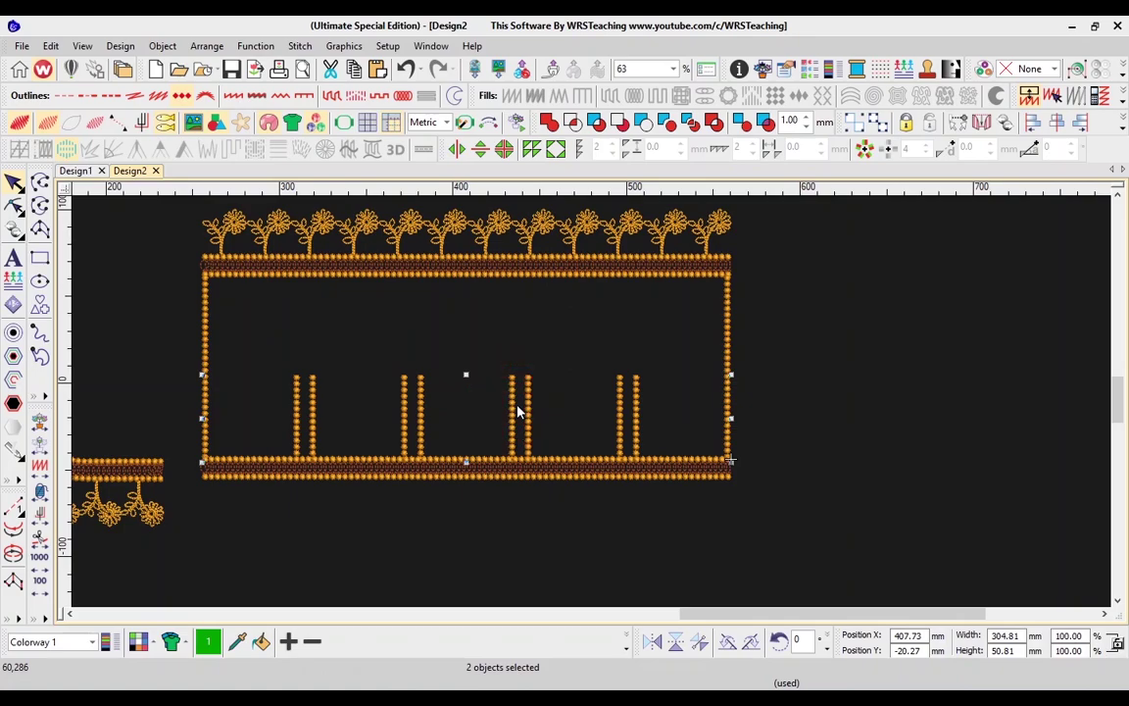
pyautogui.press('t')
pyautogui.press('Escape')
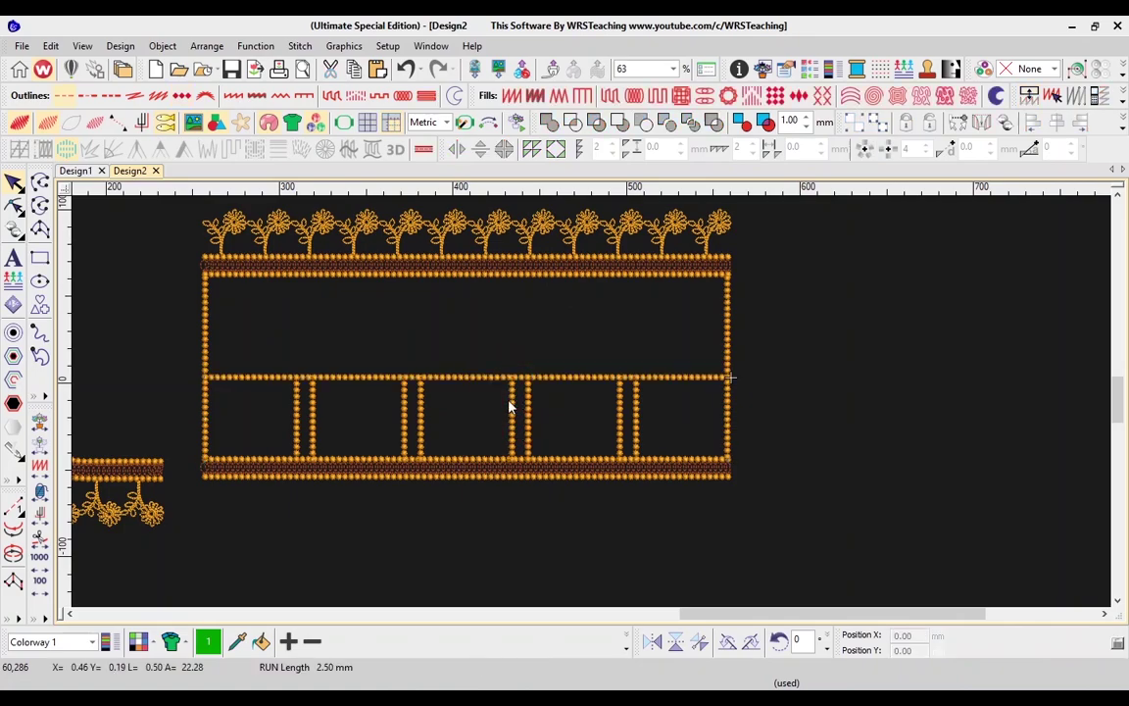
# - Group the four short beaded pairs into one object
pyautogui.click(511, 403)
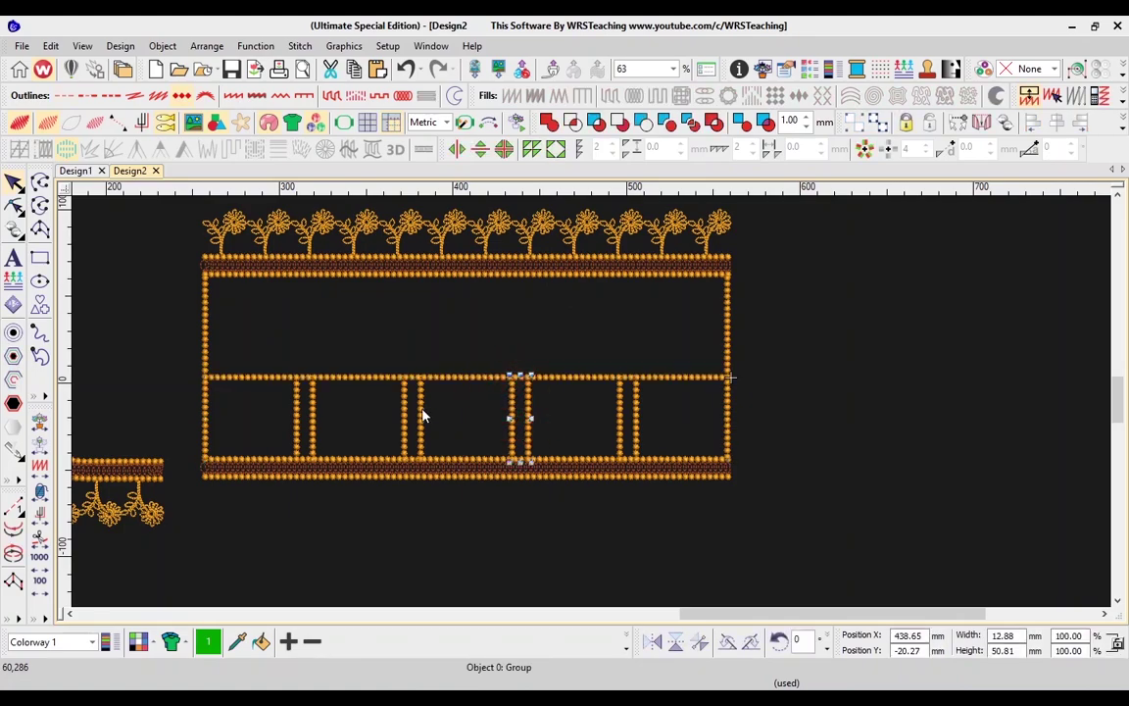
pyautogui.click(314, 417)
pyautogui.keyDown('ctrl'); pyautogui.click(419, 410); pyautogui.keyUp('ctrl')
pyautogui.keyDown('ctrl'); pyautogui.click(530, 416); pyautogui.keyUp('ctrl')
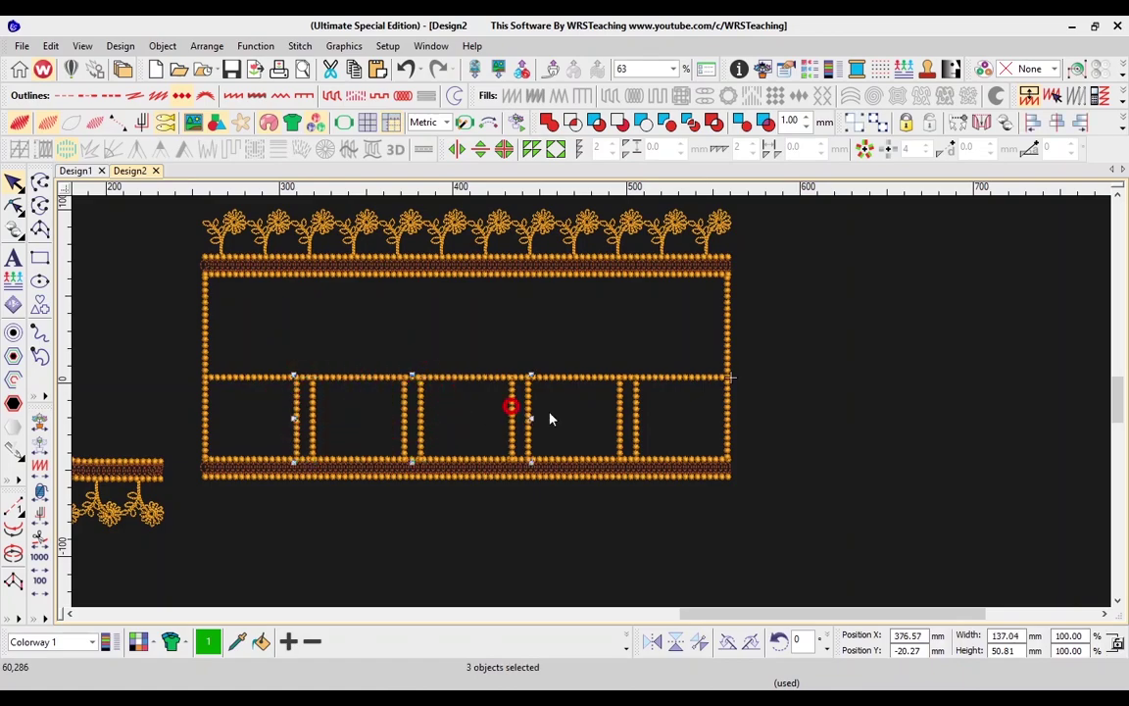
pyautogui.keyDown('ctrl'); pyautogui.click(618, 412); pyautogui.keyUp('ctrl')
pyautogui.hotkey('ctrl', 'g')
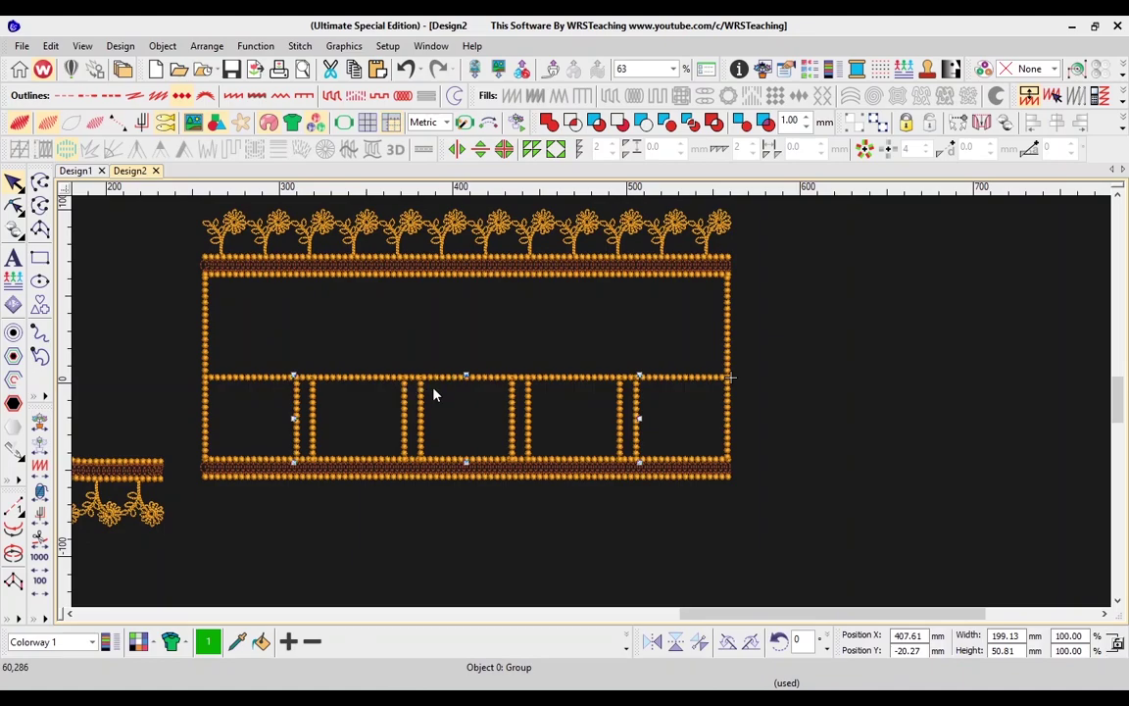
# - Duplicate the grouped row of pairs and stack the copy above the first row, its bottom on the horizontal beaded line
pyautogui.moveTo(421, 404); pyautogui.dragTo(466, 411)
pyautogui.hotkey('ctrl', 'z')
pyautogui.keyDown('ctrl'); pyautogui.click(448, 378); pyautogui.keyUp('ctrl')
pyautogui.hotkey('ctrl', 'd')
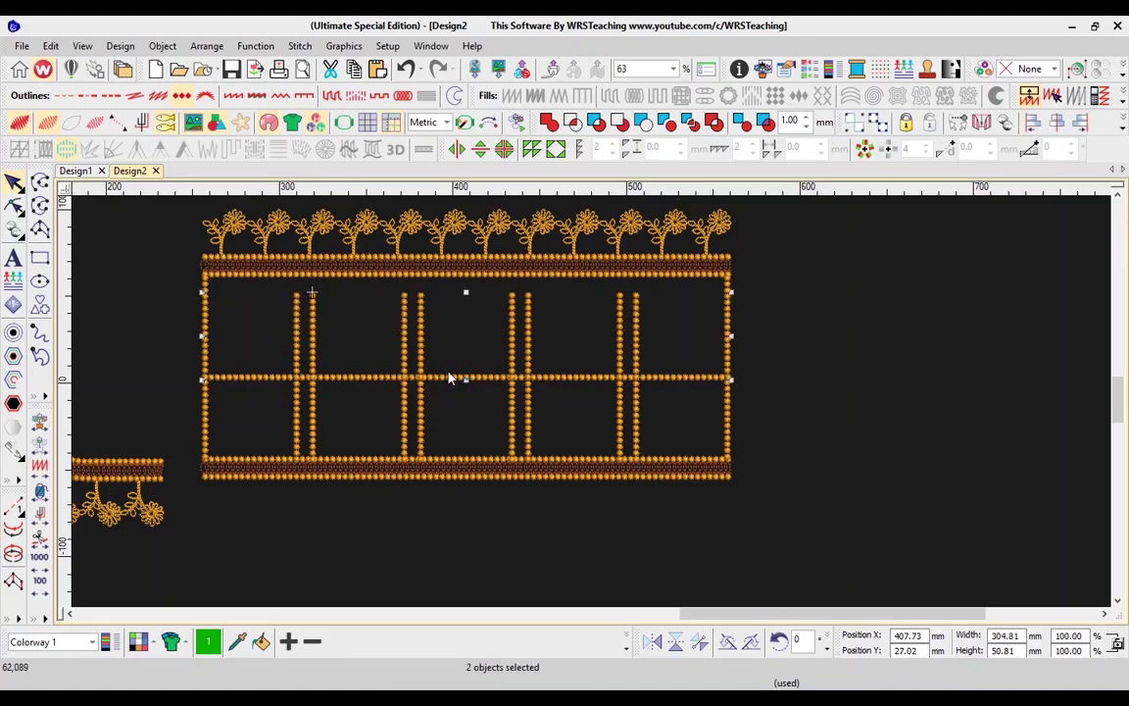
pyautogui.click(476, 361)
# - Move the upper floral border up about 60 mm to make room above the grid
pyautogui.scroll(3, 528, 340)
pyautogui.moveTo(842, 340); pyautogui.dragTo(137, 474)
pyautogui.moveTo(465, 452); pyautogui.dragTo(465, 320)
pyautogui.scroll(-2, 490, 450)
# - Duplicate the middle horizontal beaded line and align the copy with the top of the second row of pairs
pyautogui.click(466, 473)
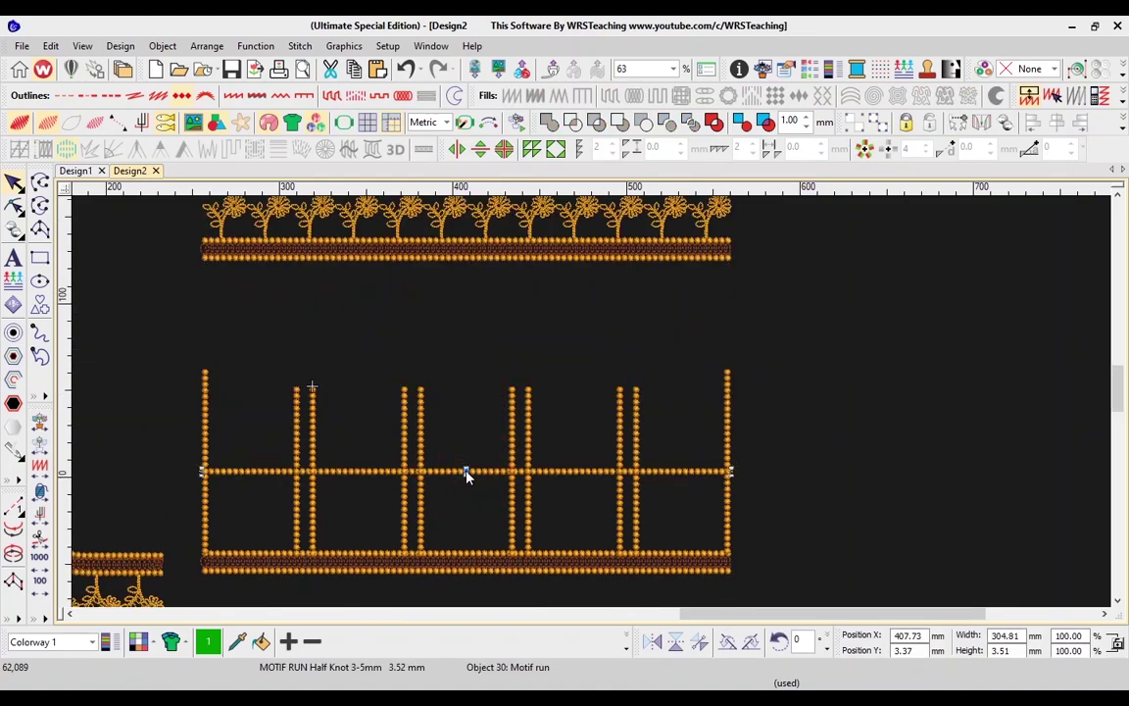
pyautogui.hotkey('ctrl', 'd')
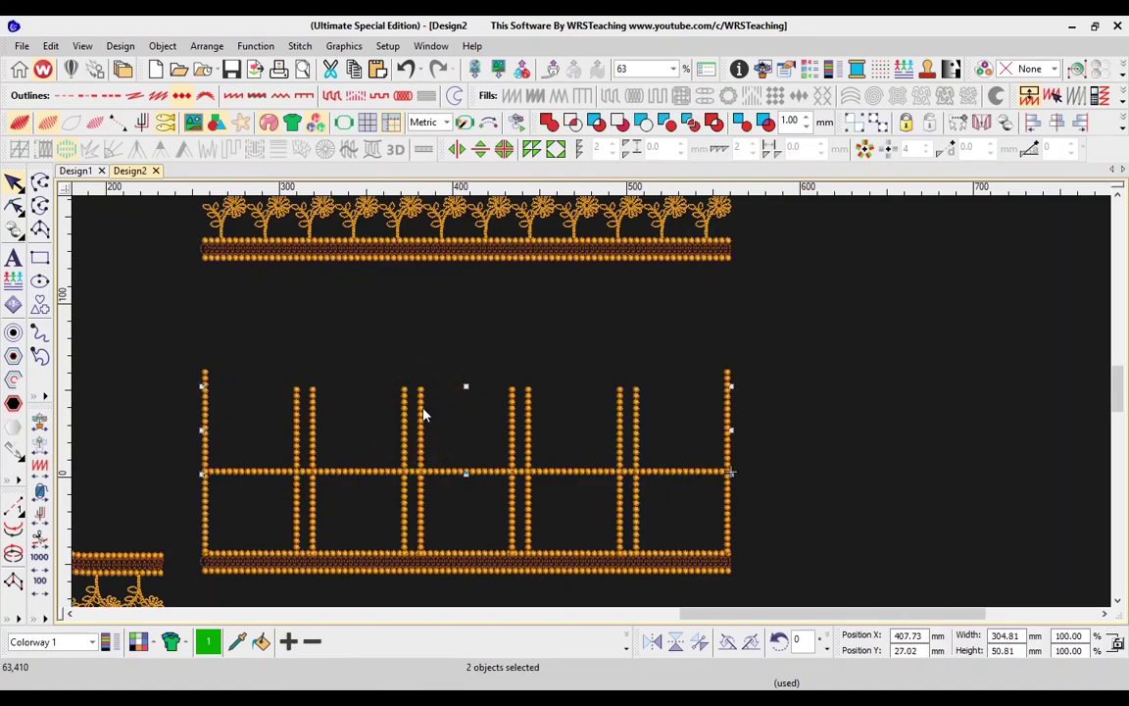
pyautogui.press('Escape')
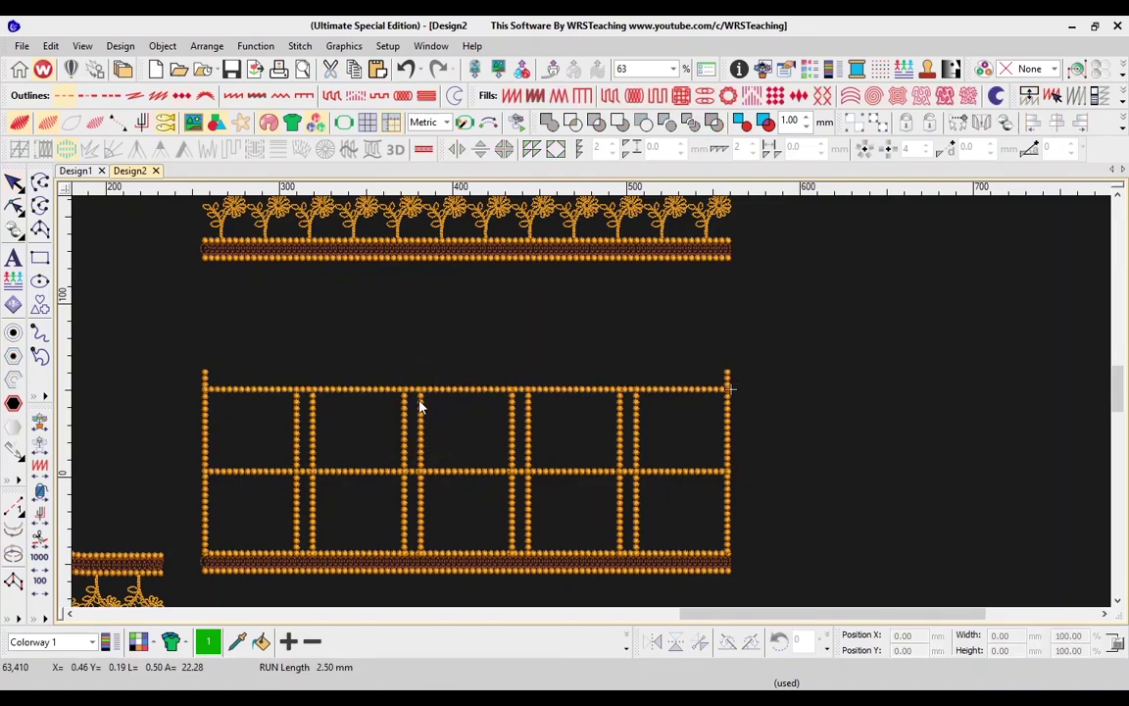
# - Duplicate the second row of pairs to form a third row standing on the upper horizontal beaded line
pyautogui.click(314, 431)
pyautogui.moveTo(313, 431); pyautogui.dragTo(350, 433)
pyautogui.hotkey('ctrl', 'z')
pyautogui.keyDown('ctrl'); pyautogui.click(349, 390); pyautogui.keyUp('ctrl')
pyautogui.hotkey('ctrl', 'd')
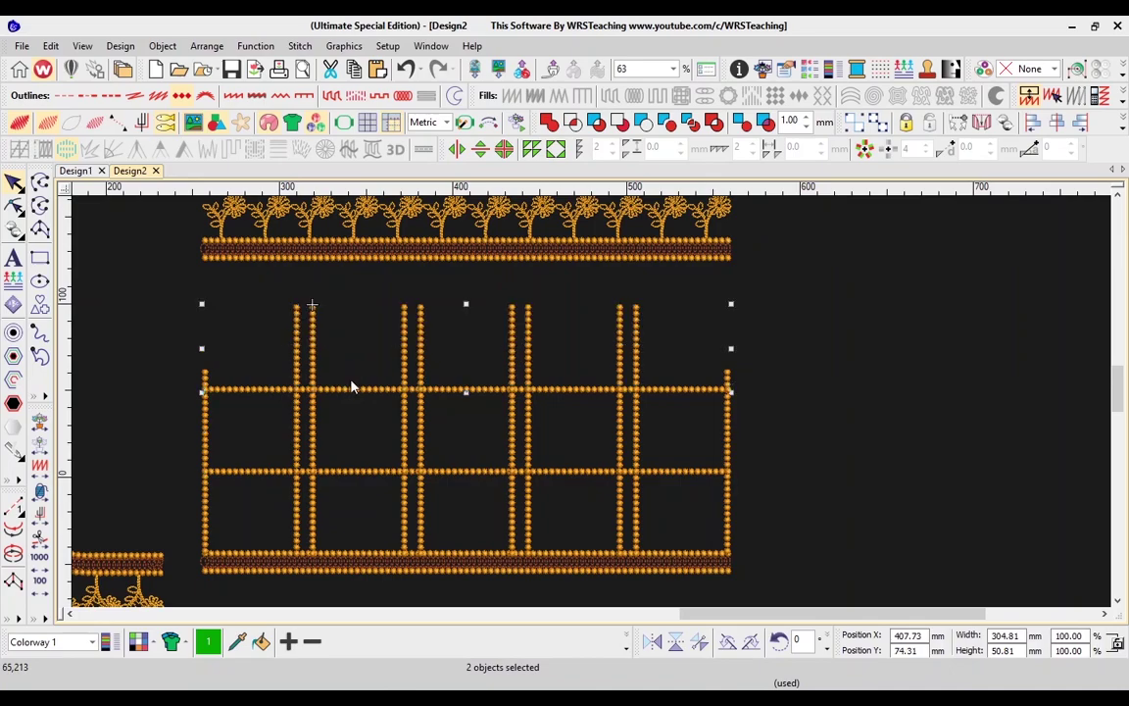
pyautogui.press('Escape')
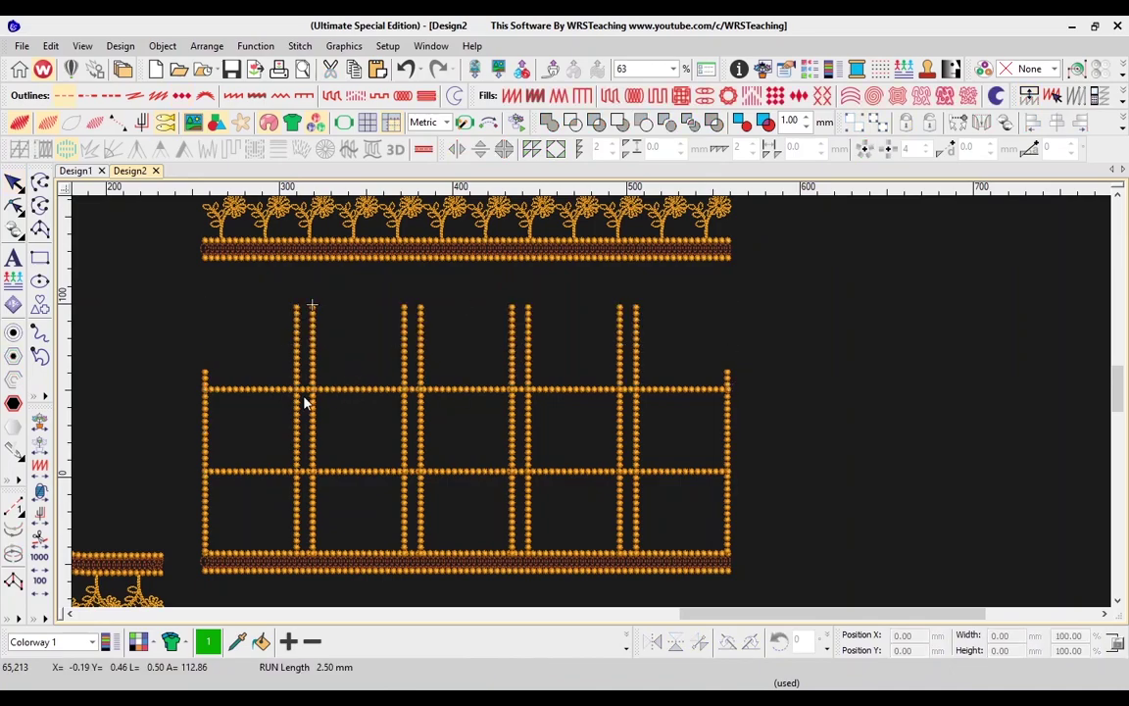
# - Move the upper floral border down about 25 mm so it rests on top of the third row of vertical beaded pairs
pyautogui.click(379, 253)
pyautogui.click(382, 560)
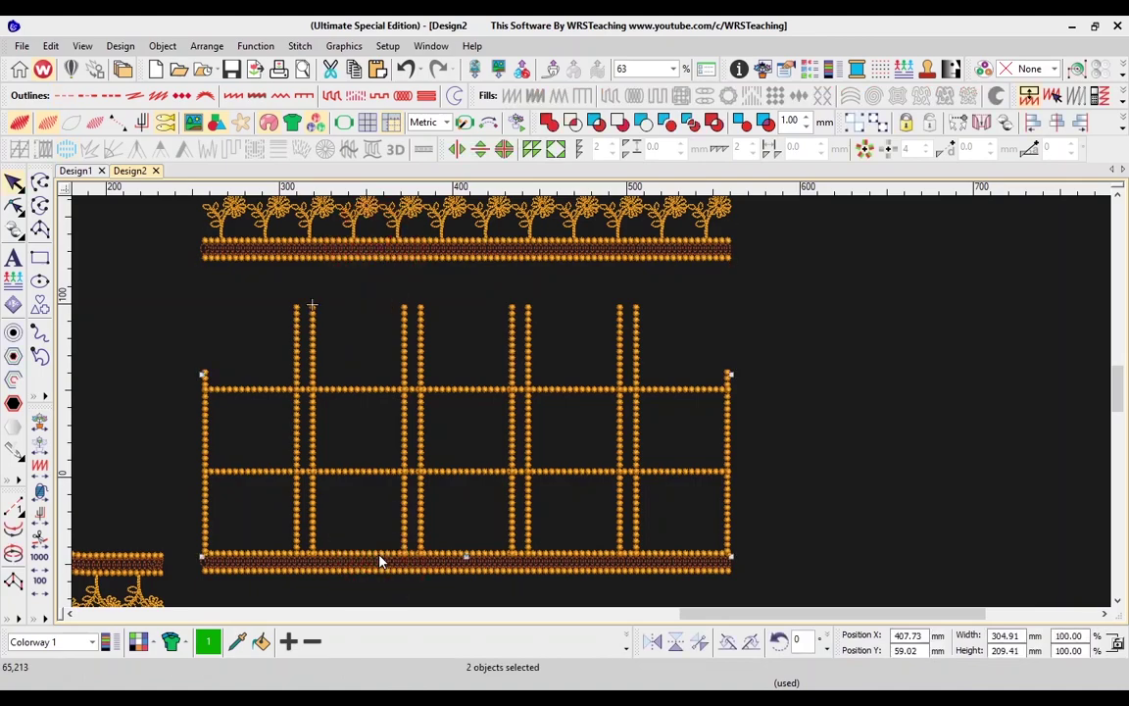
pyautogui.click(420, 245)
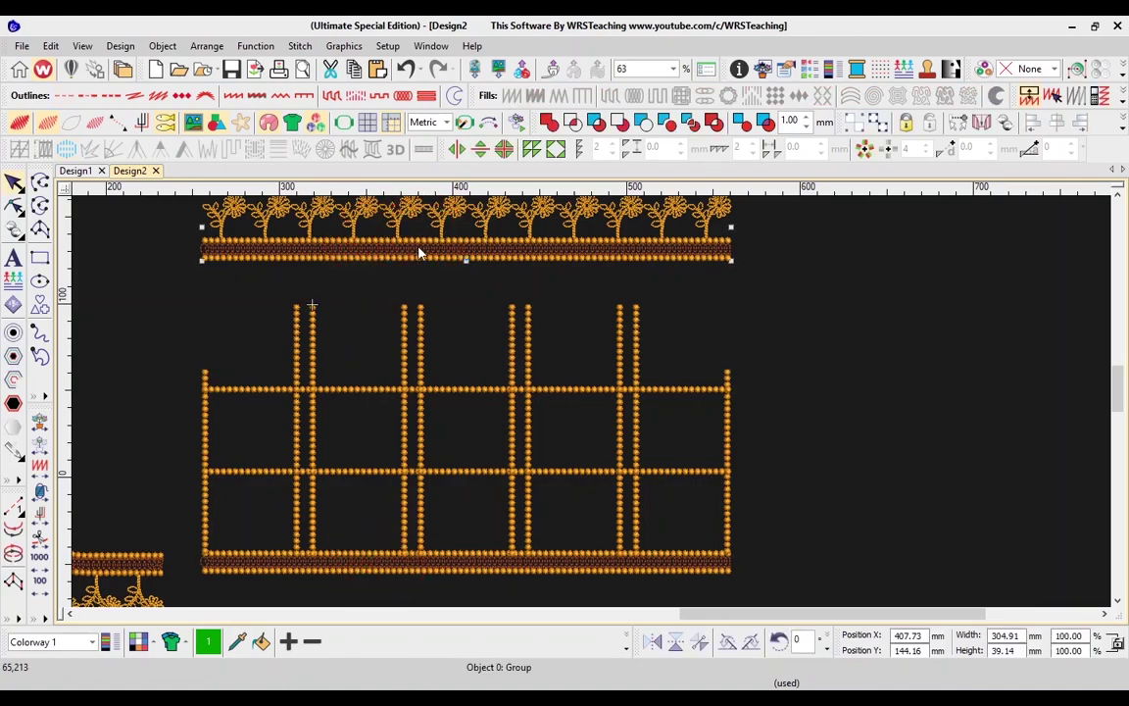
pyautogui.press('Down')
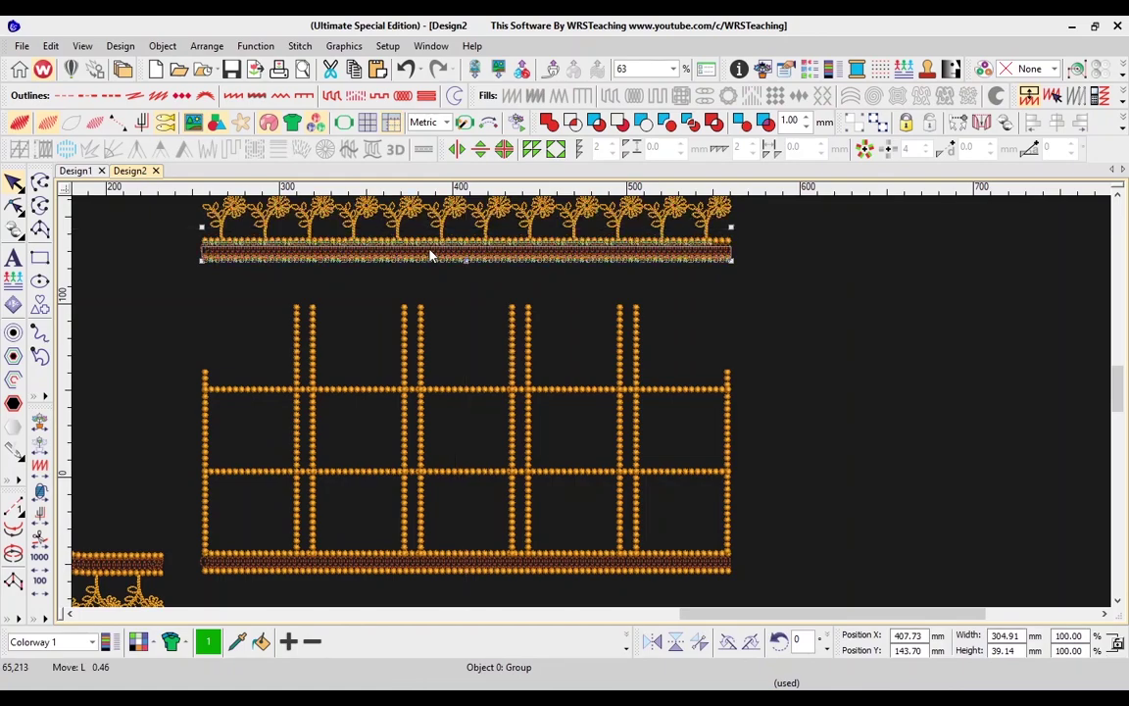
pyautogui.press('Down')
pyautogui.press('Down')
pyautogui.press('Down')
pyautogui.press('Down')
pyautogui.press('Down')
pyautogui.press('Down')
pyautogui.press('Down')
pyautogui.press('Down')
pyautogui.press('Down')
pyautogui.press('Down')
pyautogui.press('Down')
pyautogui.press('Down')
pyautogui.press('Down')
pyautogui.press('Down')
pyautogui.press('Down')
pyautogui.press('Down')
pyautogui.press('Down')
pyautogui.press('Down')
pyautogui.press('Down')
pyautogui.press('Down')
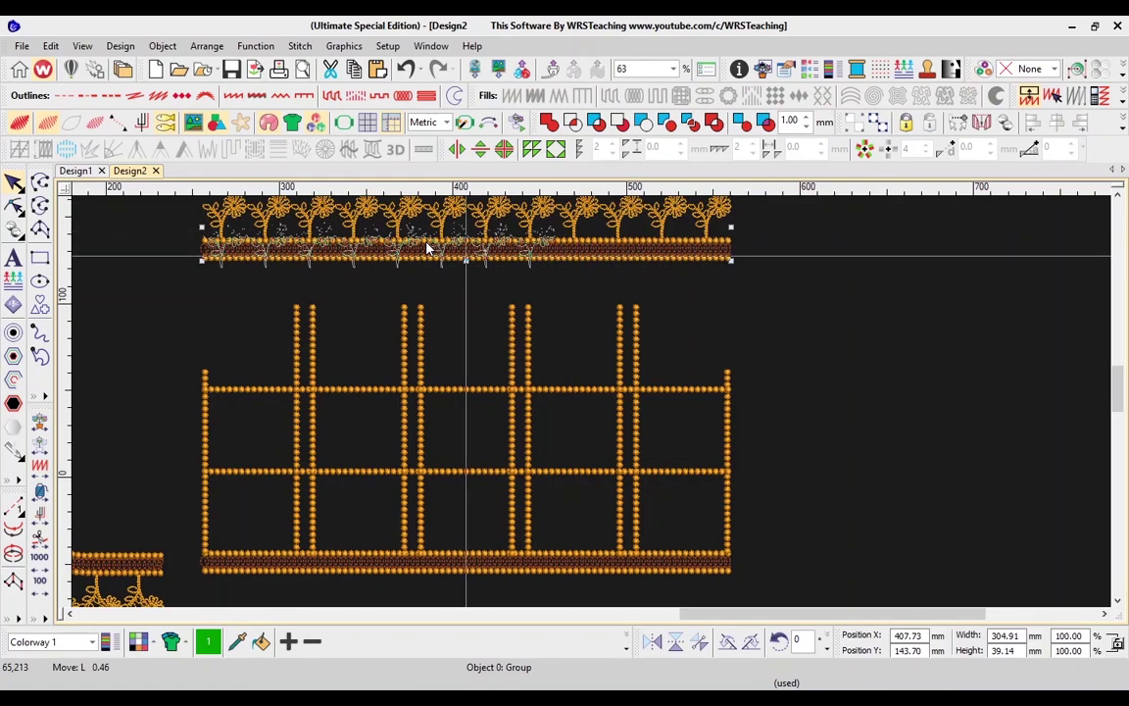
pyautogui.press('Down')
pyautogui.press('Down')
pyautogui.press('Down')
pyautogui.press('Down')
pyautogui.press('Down')
pyautogui.press('Down')
pyautogui.press('Down')
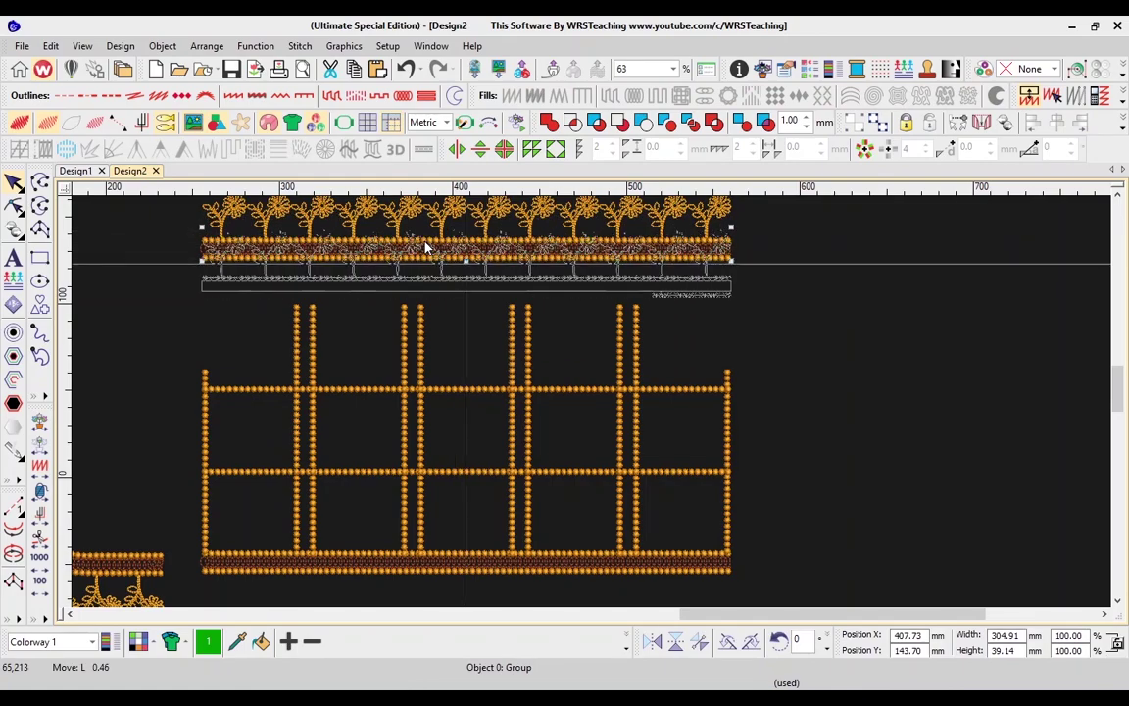
pyautogui.moveTo(425, 248); pyautogui.dragTo(426, 248)
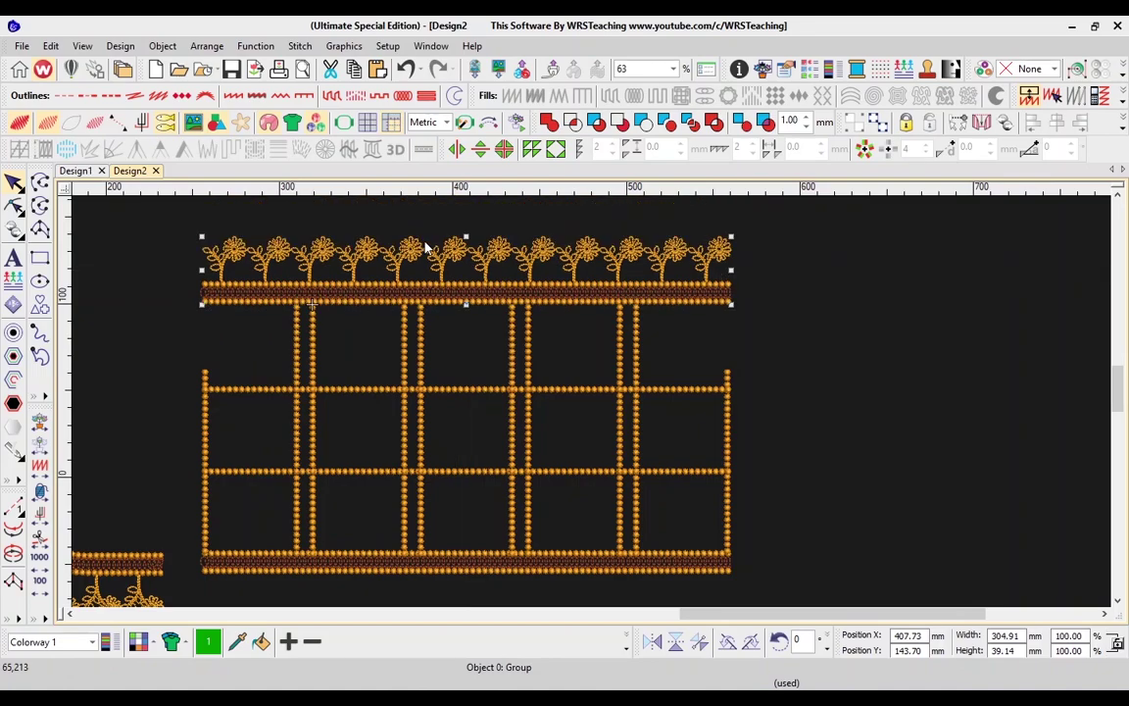
# - Reshape the grid's right vertical beaded side line, extending its upper end to the floral border
pyautogui.scroll(1, 345, 217)
pyautogui.hscroll(2, 504, 313)
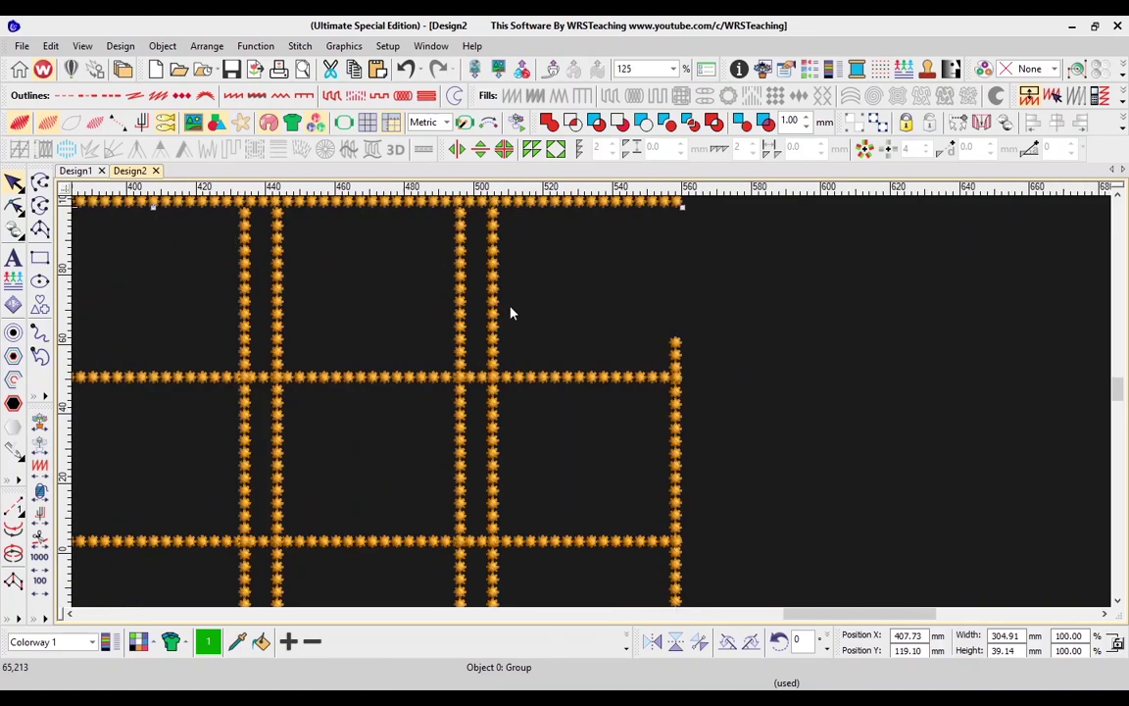
pyautogui.scroll(1, 794, 355)
pyautogui.click(675, 455)
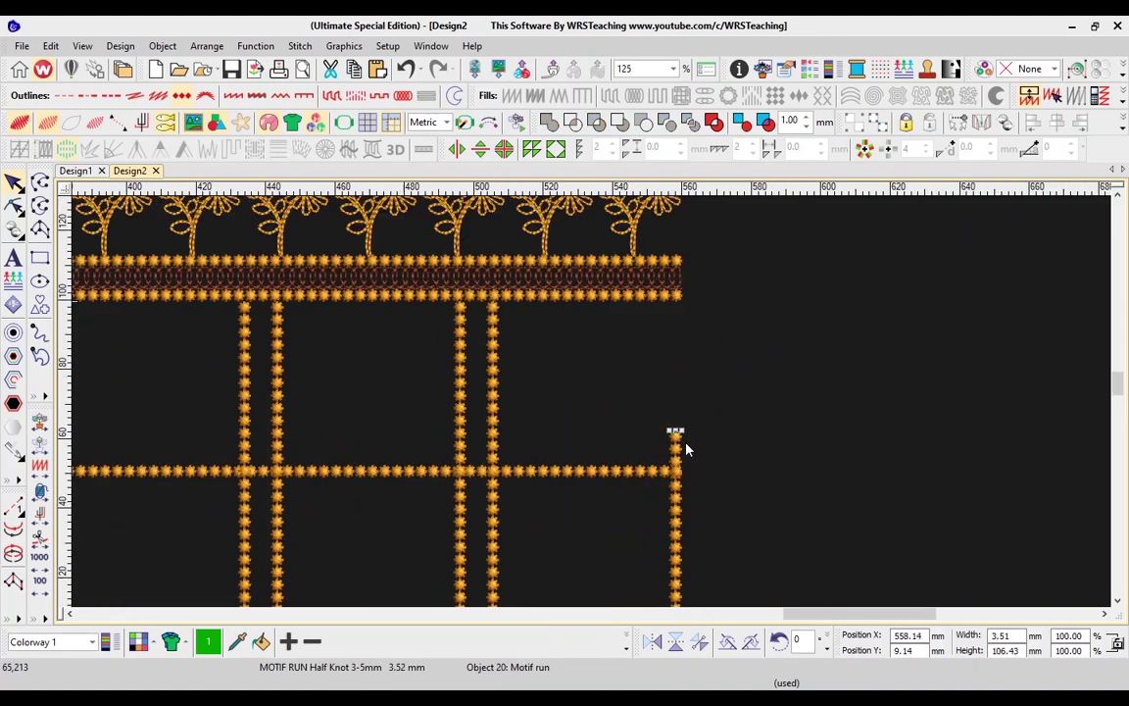
pyautogui.press('h')
pyautogui.moveTo(671, 427); pyautogui.dragTo(675, 297)
# - Extend the upper end of the grid's left vertical beaded side line to the floral border
pyautogui.hscroll(-5, 637, 422)
pyautogui.hscroll(-3, 637, 421)
pyautogui.click(573, 436)
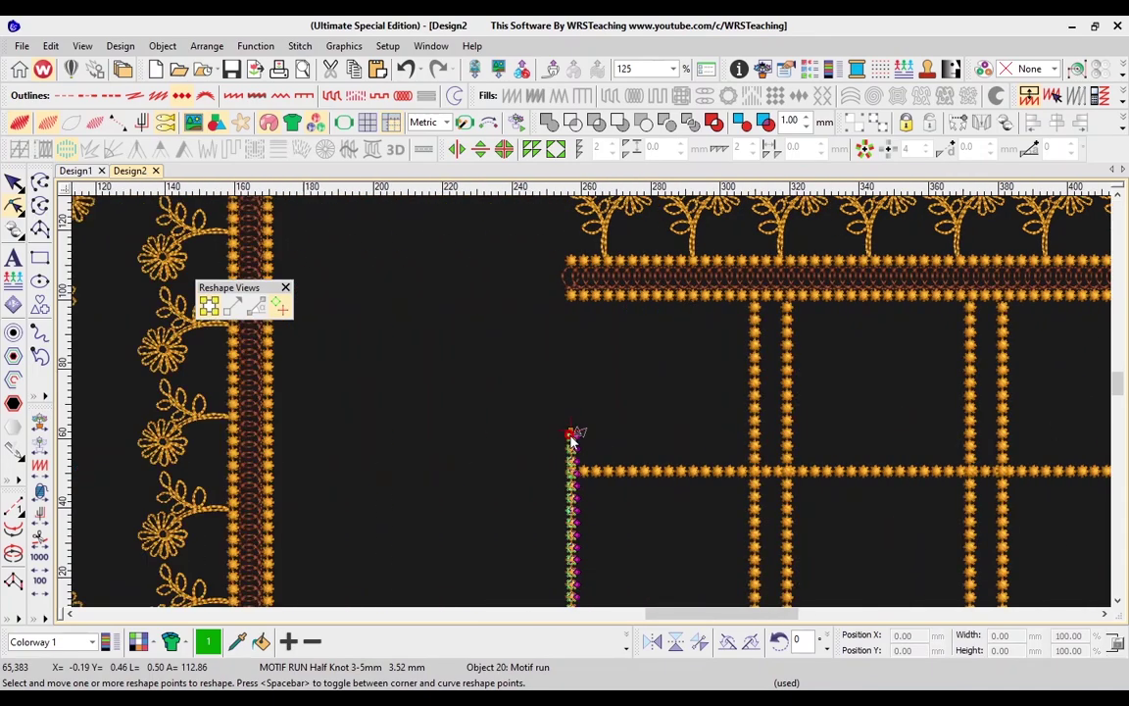
pyautogui.moveTo(570, 431); pyautogui.dragTo(574, 298)
pyautogui.press('Escape')
# - Review the three-row grid panel together with the neckline and the L-shaped borders
pyautogui.scroll(-2, 676, 395)
pyautogui.hscroll(2, 676, 403)
pyautogui.scroll(1, 643, 401)
pyautogui.scroll(-2, 633, 395)
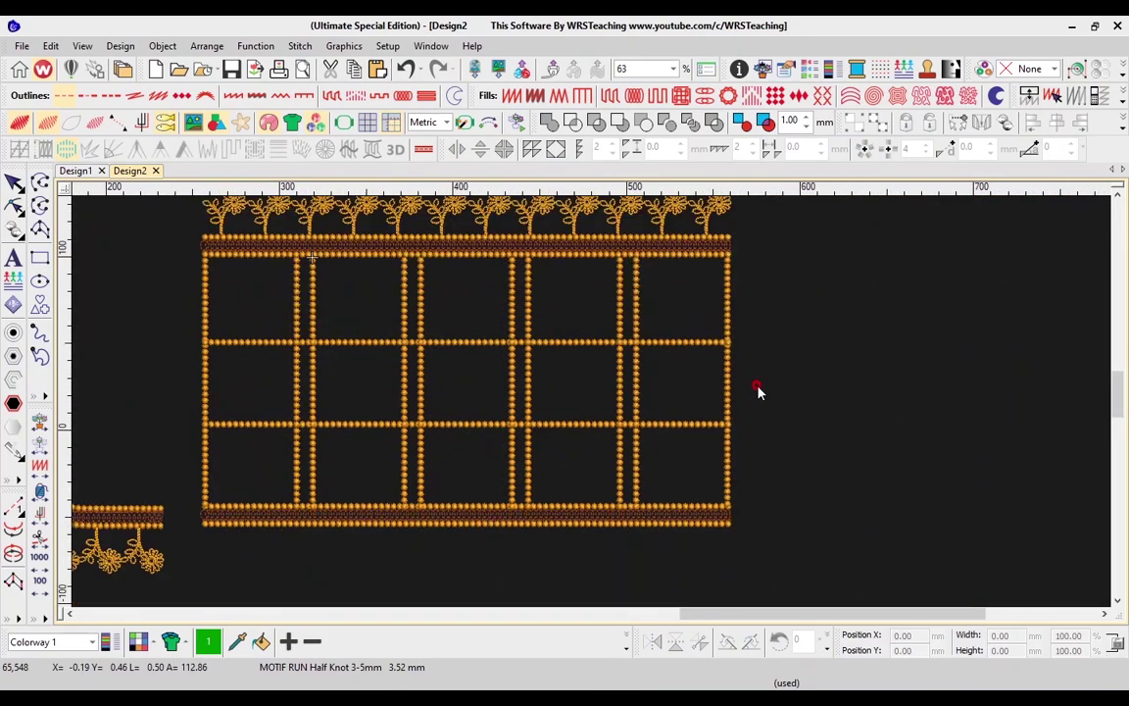
pyautogui.scroll(-1, 756, 391)
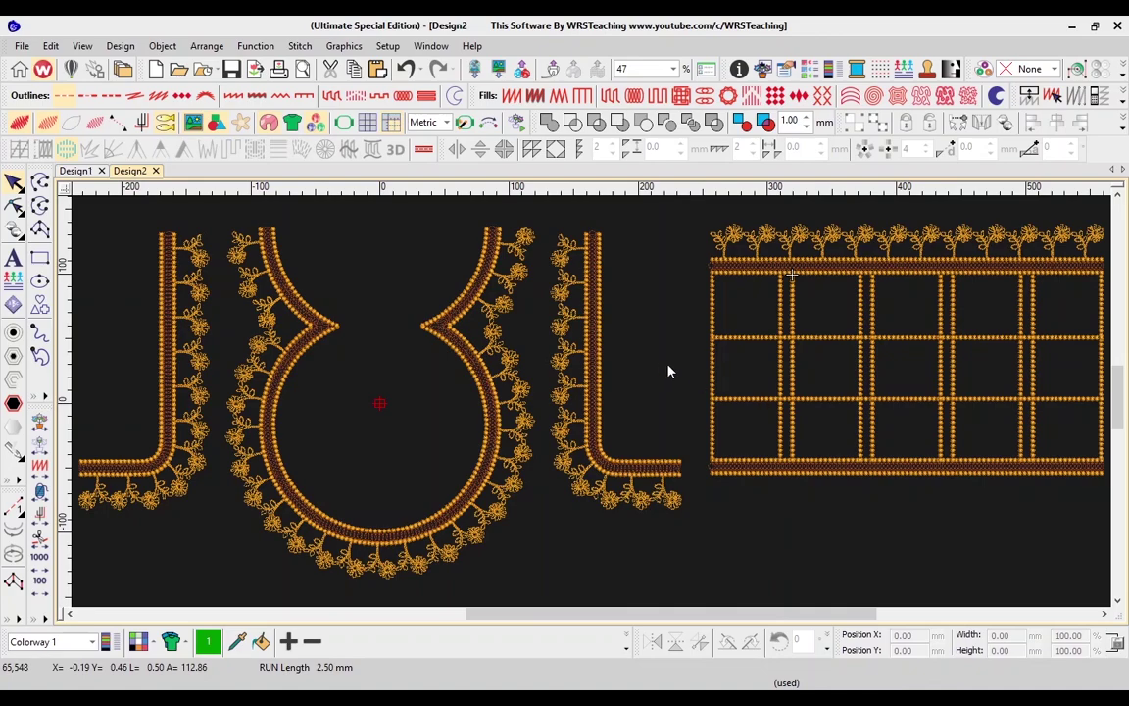
pyautogui.hscroll(3, 620, 367)
pyautogui.hscroll(3, 580, 373)
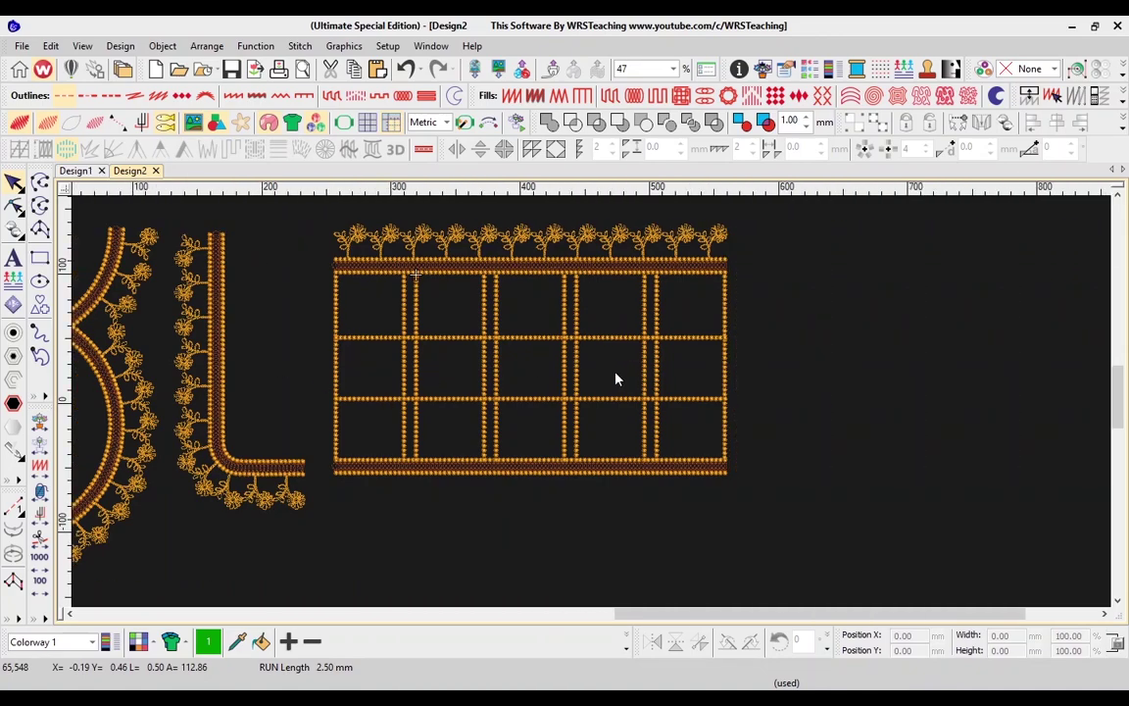
pyautogui.hscroll(2, 627, 379)
# - Draw a rectangle about 8 by 17 mm inside the grid's top-right cell and give it a Run outline
pyautogui.scroll(5, 588, 368)
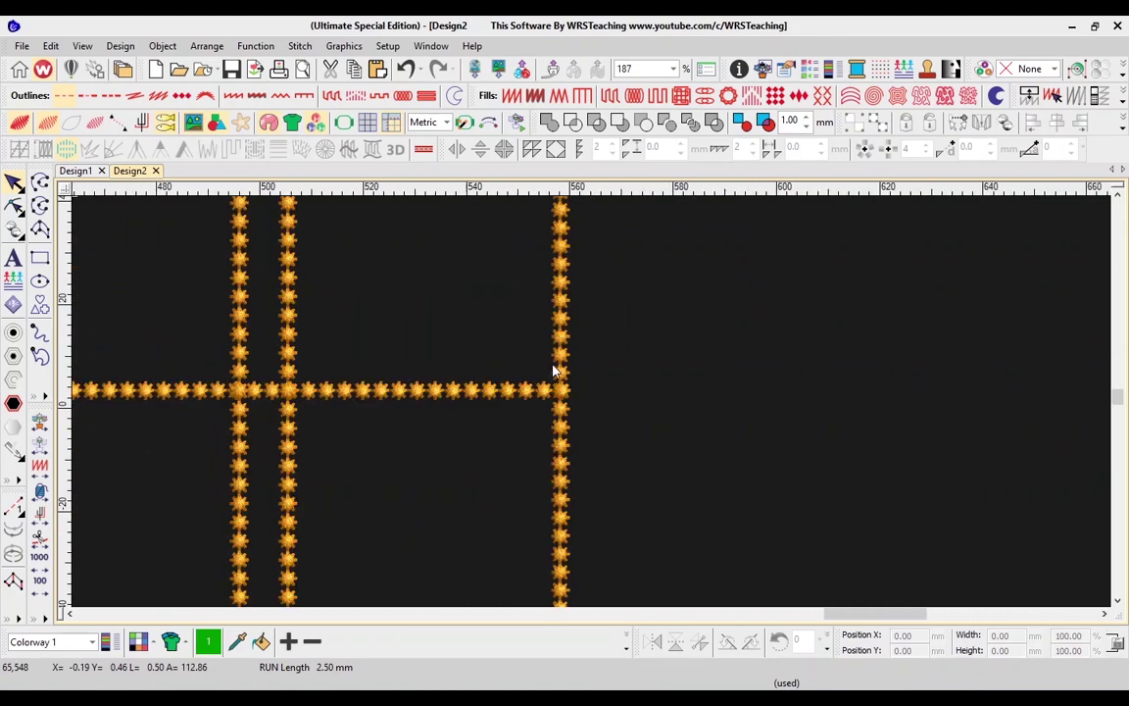
pyautogui.scroll(2, 519, 368)
pyautogui.scroll(-1, 597, 403)
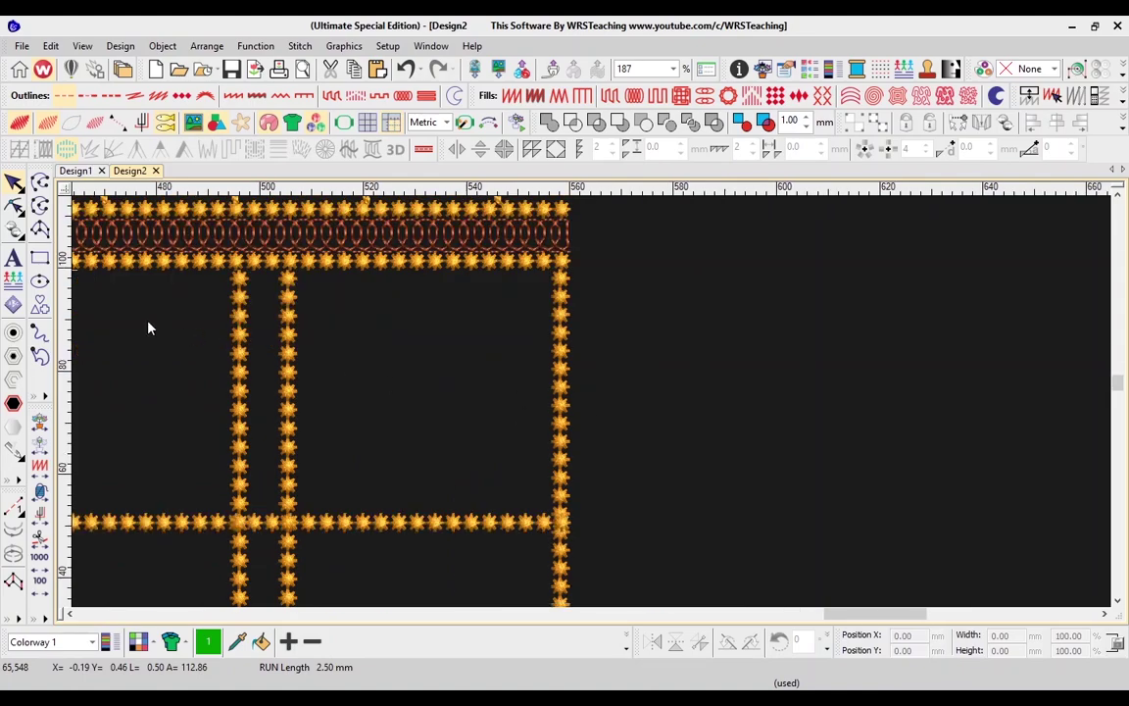
pyautogui.click(39, 257)
pyautogui.click(394, 315)
pyautogui.click(440, 402)
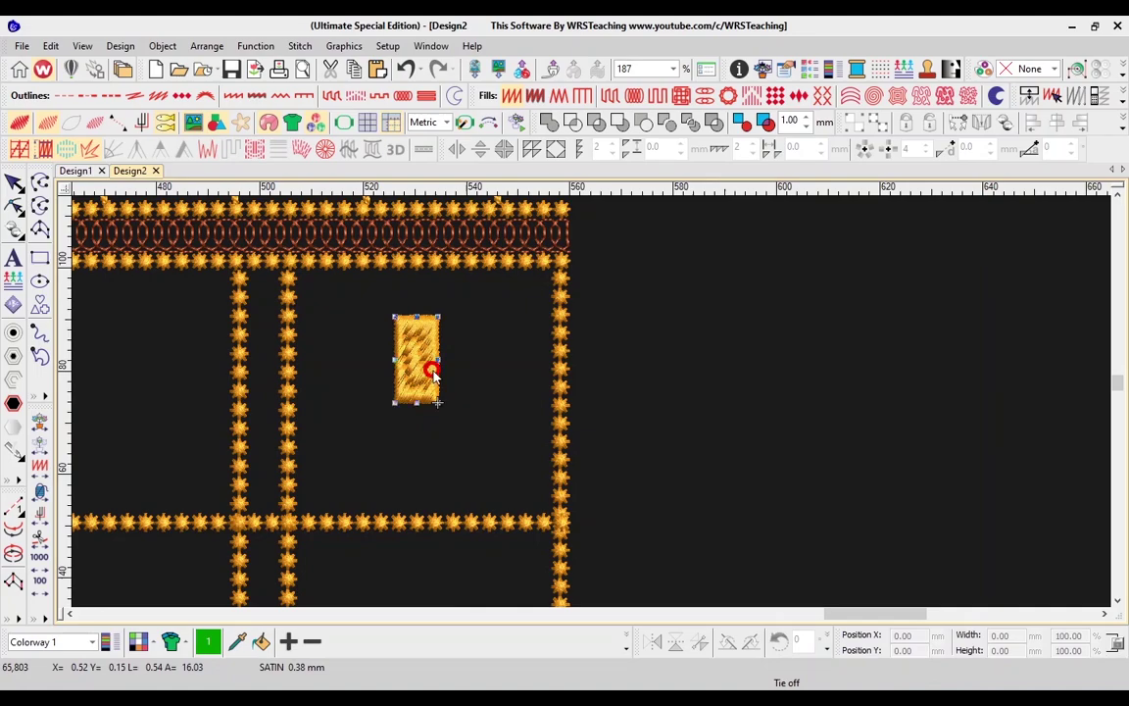
pyautogui.click(63, 95)
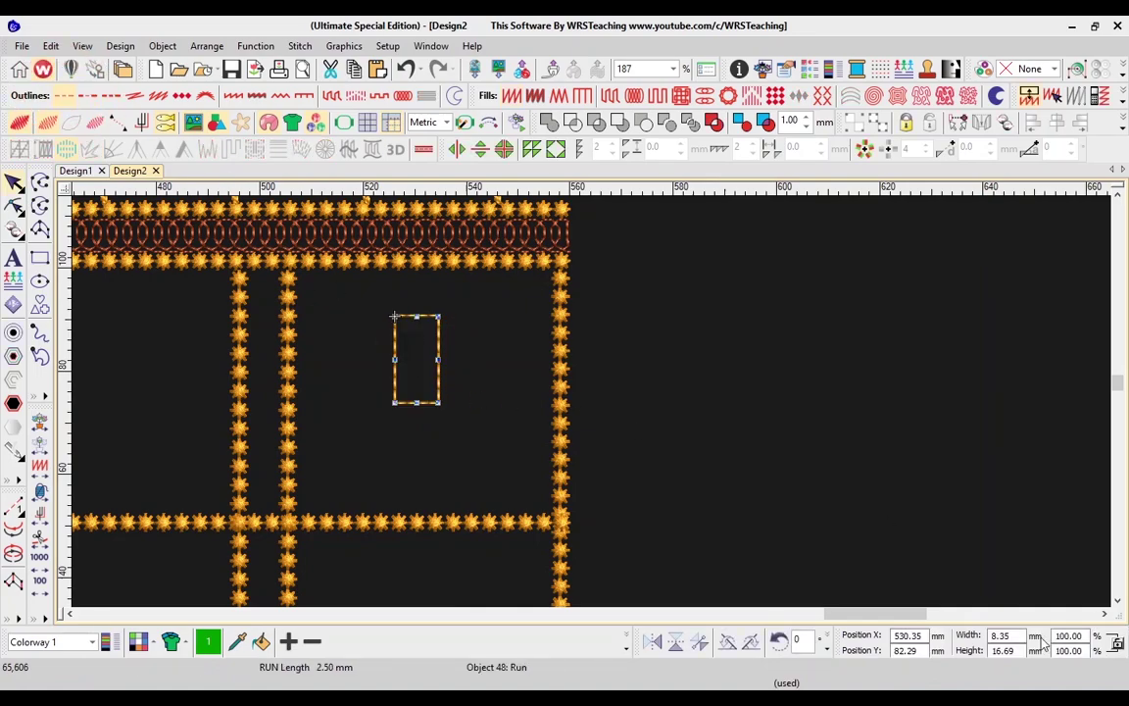
# - Set the small rectangle's width to 6 mm and its height to 12 mm
pyautogui.moveTo(1019, 637); pyautogui.dragTo(959, 628)
pyautogui.write('zz')
pyautogui.doubleClick(998, 637)
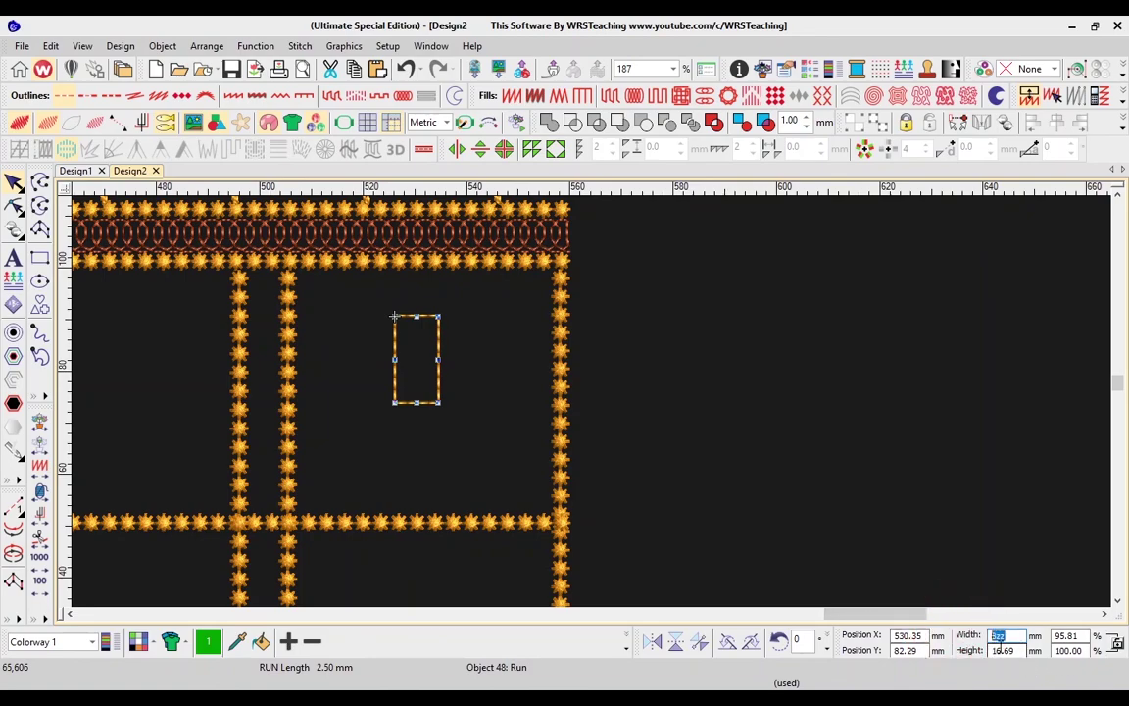
pyautogui.write('6')
pyautogui.press('Tab')
pyautogui.write('12')
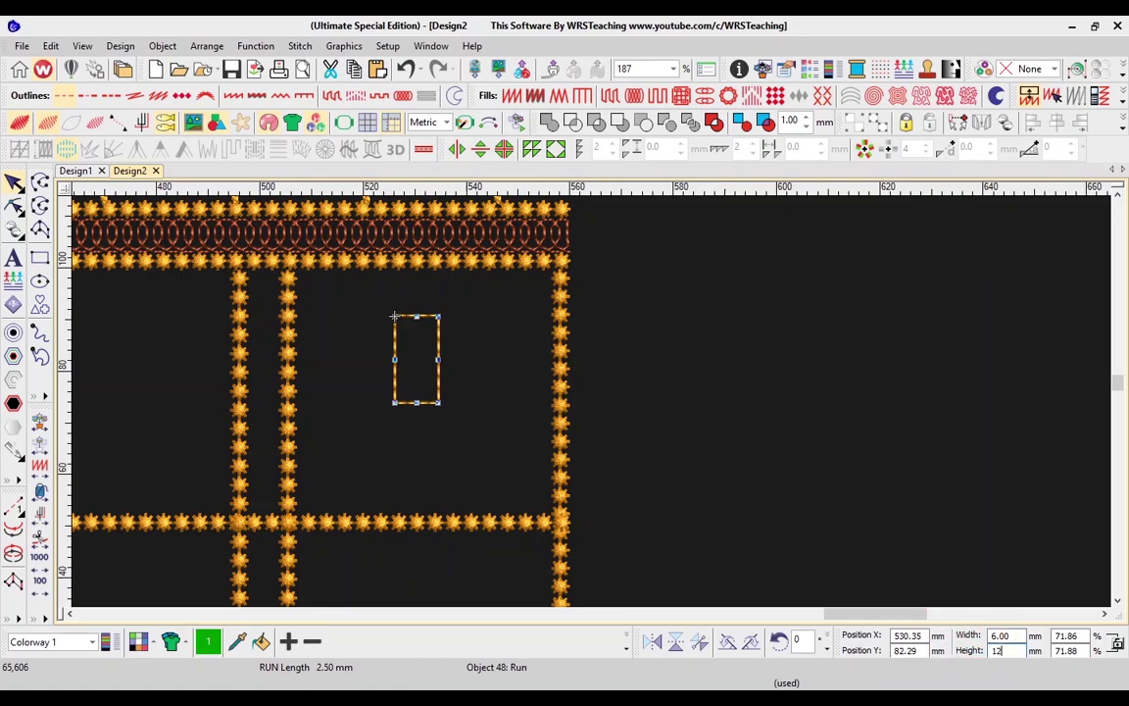
pyautogui.press('Return')
# - Add reshape points at the midpoints of the rectangle's right, left and bottom edges
pyautogui.press('z')
pyautogui.scroll(1, 384, 265)
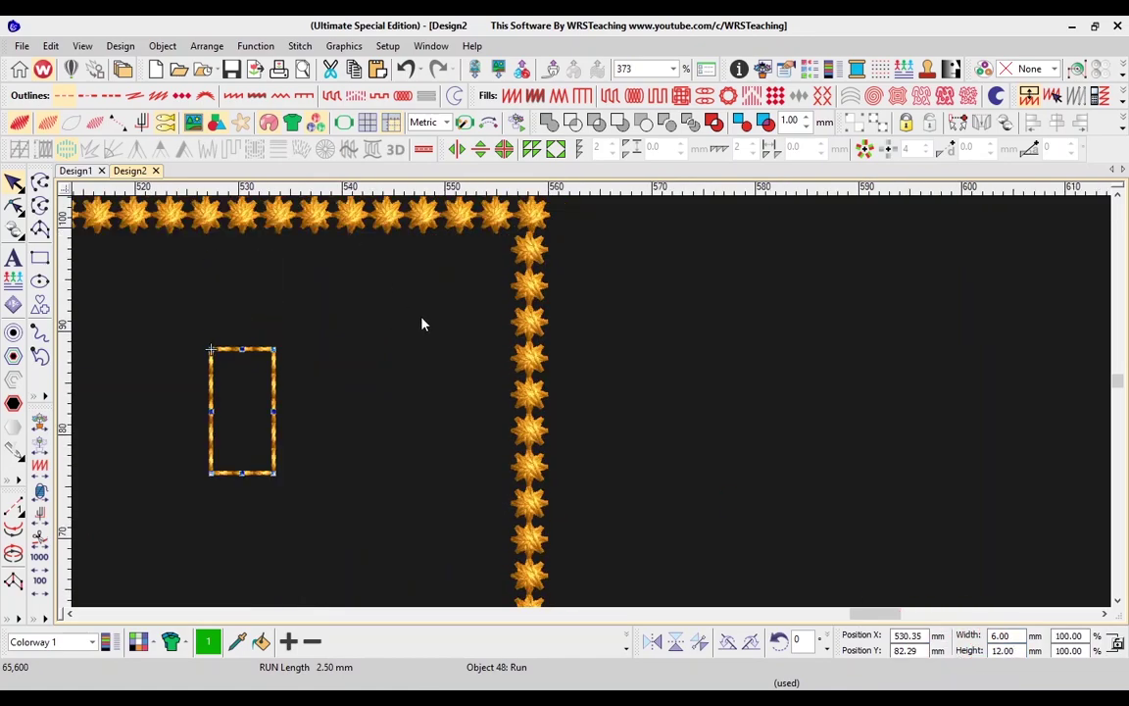
pyautogui.hscroll(-1, 394, 324)
pyautogui.hscroll(-2, 479, 423)
pyautogui.scroll(1, 473, 423)
pyautogui.hscroll(-2, 428, 403)
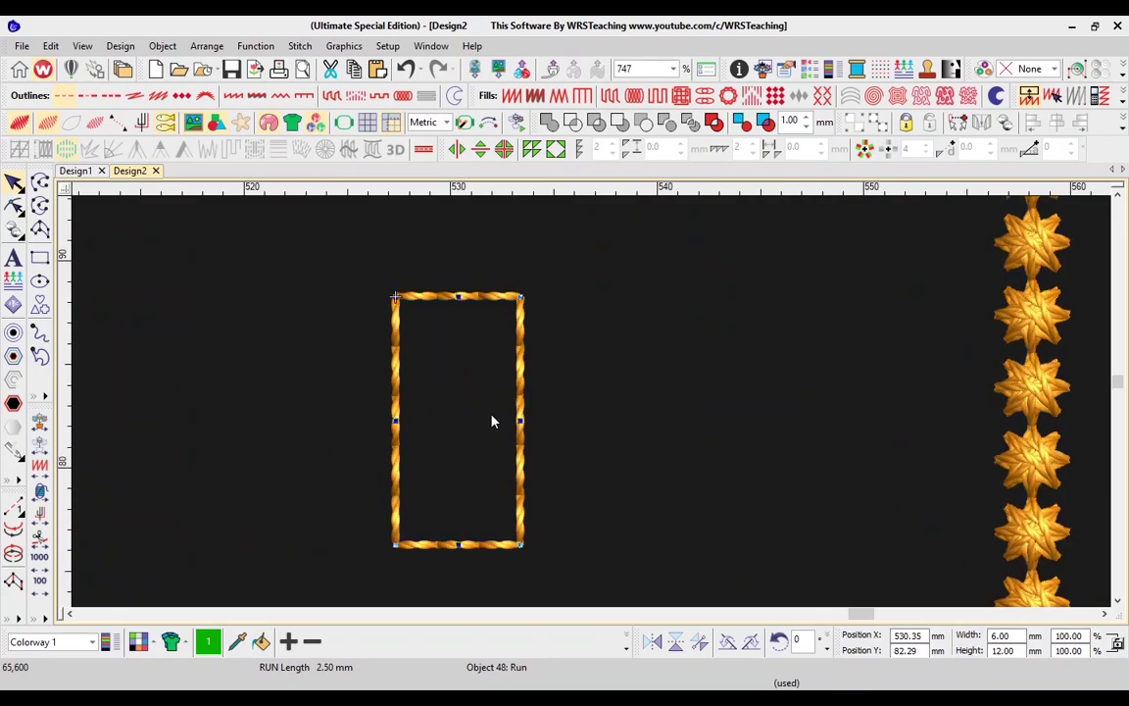
pyautogui.press('h')
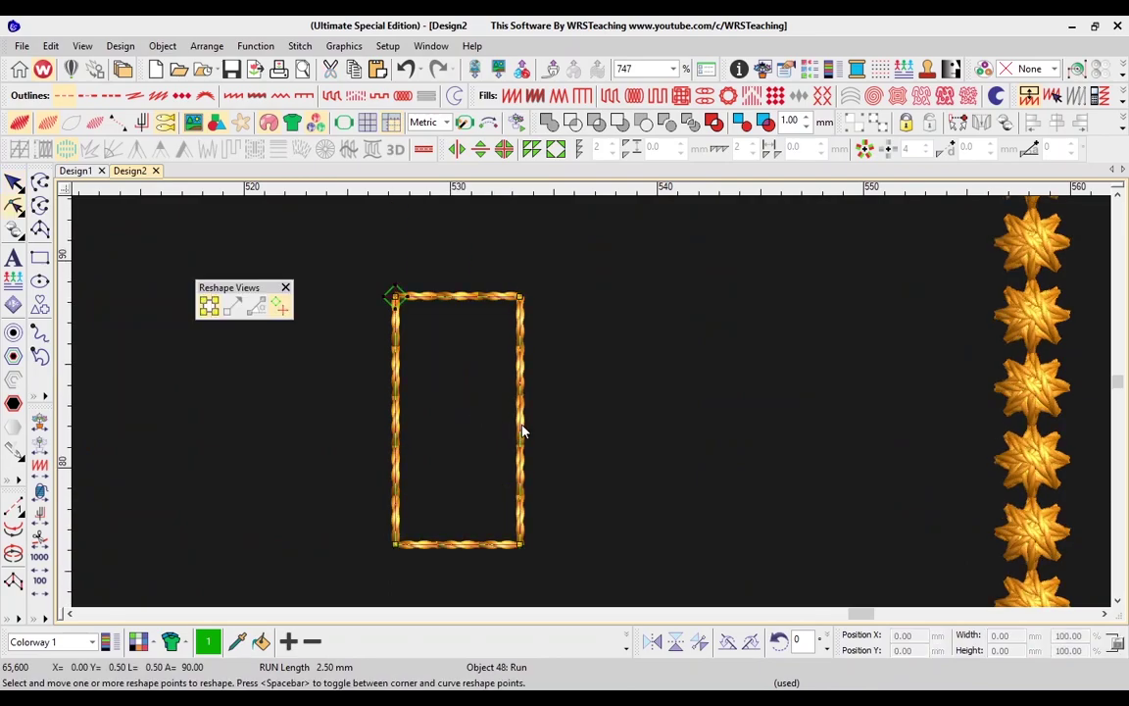
pyautogui.click(521, 426)
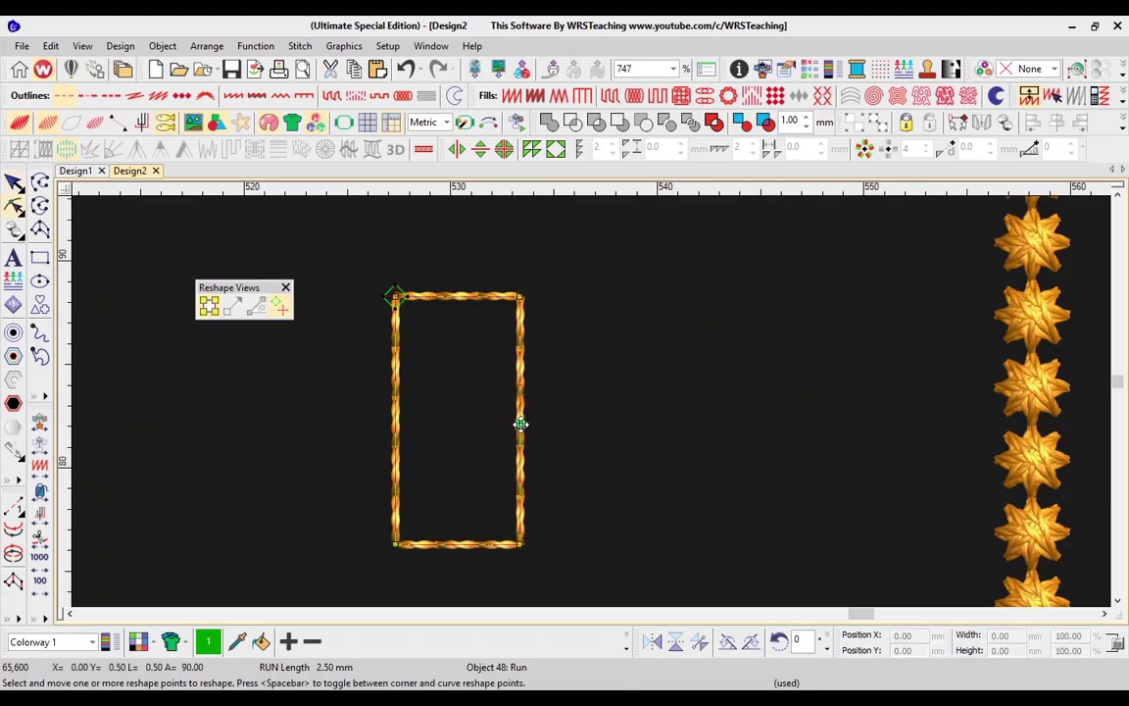
pyautogui.click(396, 425)
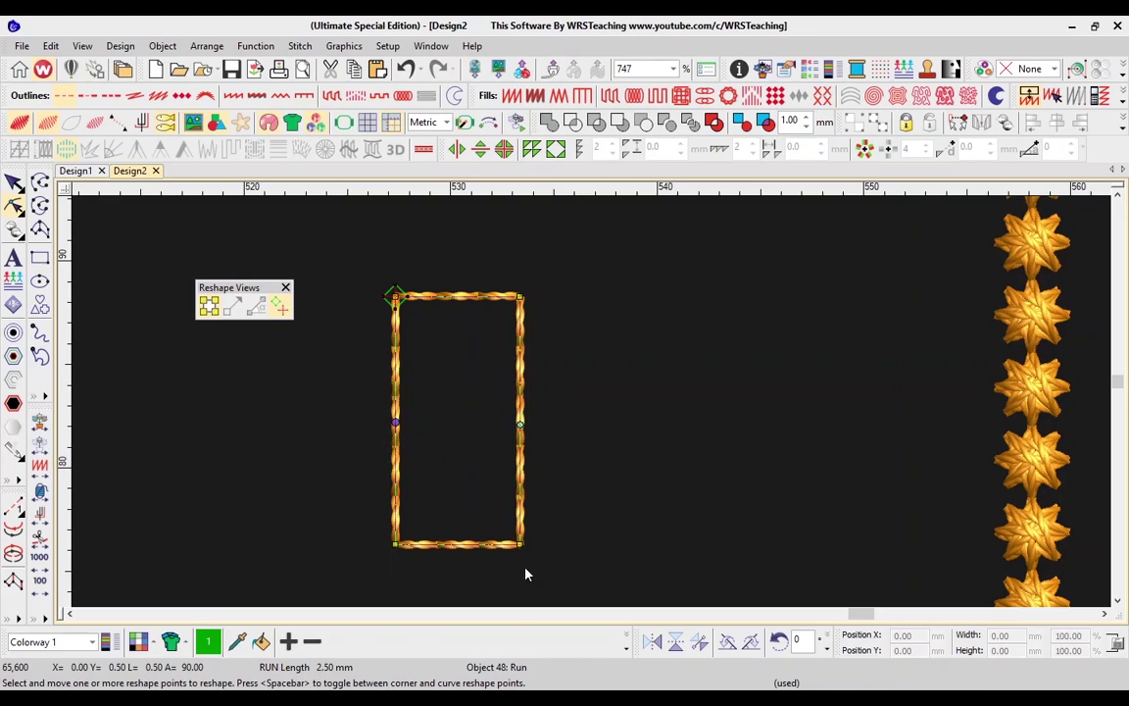
pyautogui.click(457, 545)
# - Delete the rectangle's two bottom corner points and convert the two top corners to curves, forming a teardrop petal
pyautogui.moveTo(550, 527); pyautogui.dragTo(510, 579)
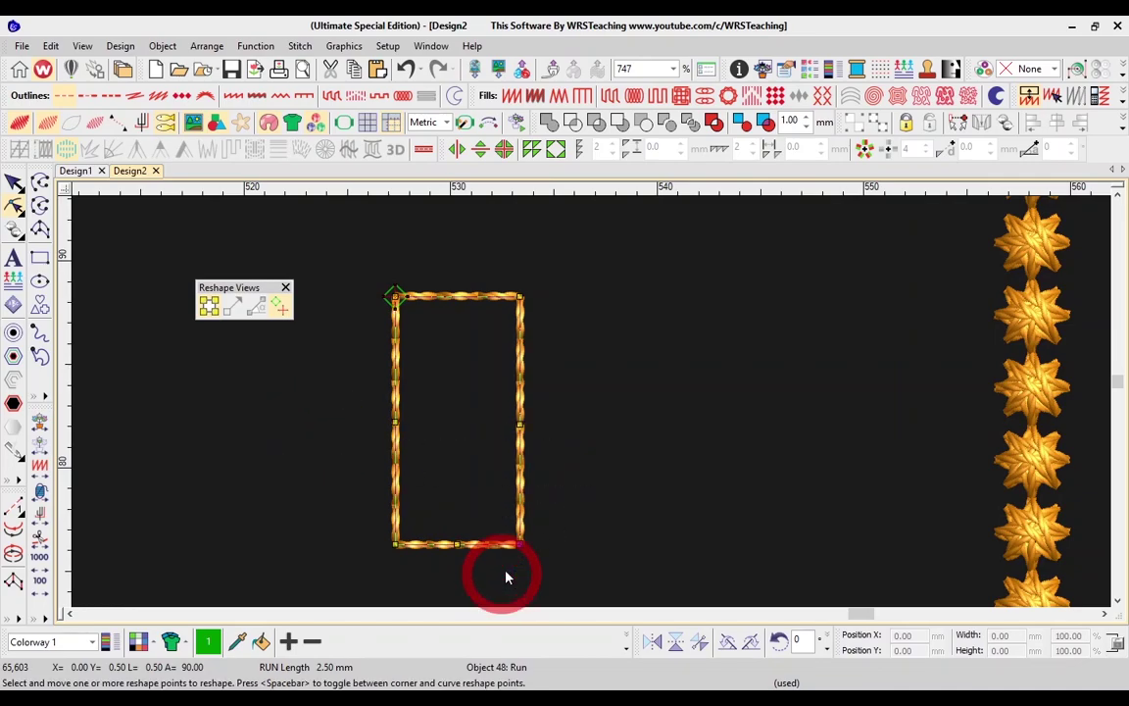
pyautogui.press('Delete')
pyautogui.moveTo(366, 540); pyautogui.dragTo(402, 578)
pyautogui.press('Delete')
pyautogui.moveTo(567, 251); pyautogui.dragTo(369, 332)
pyautogui.press('space')
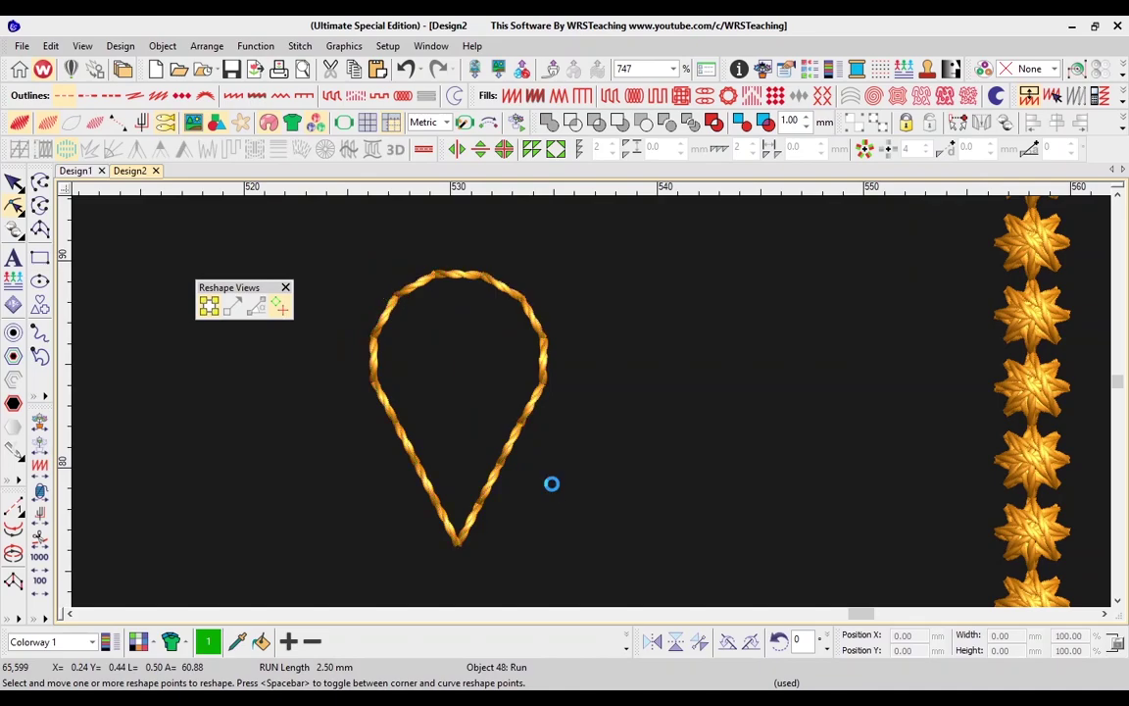
pyautogui.press('Escape')
# - Move the teardrop up toward the cell's top border and relocate its stitch start point to the lower tip
pyautogui.hotkey('shift', 'z')
pyautogui.hotkey('shift', 'z')
pyautogui.press('z')
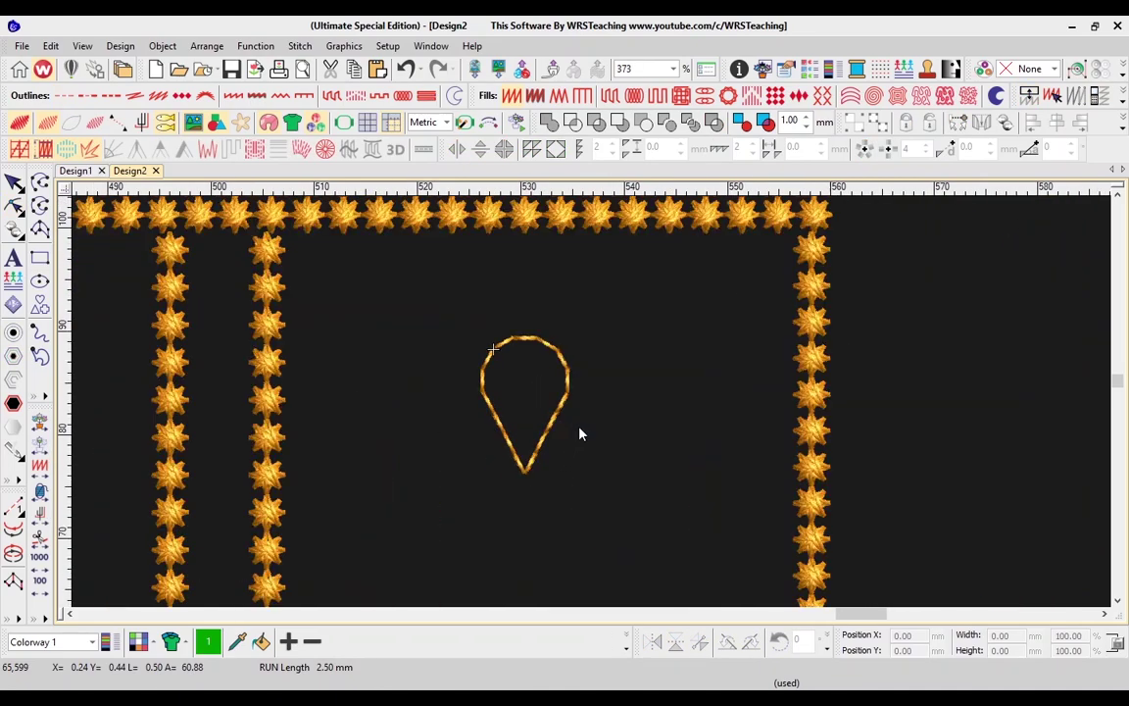
pyautogui.moveTo(565, 398); pyautogui.dragTo(573, 328)
pyautogui.press('z')
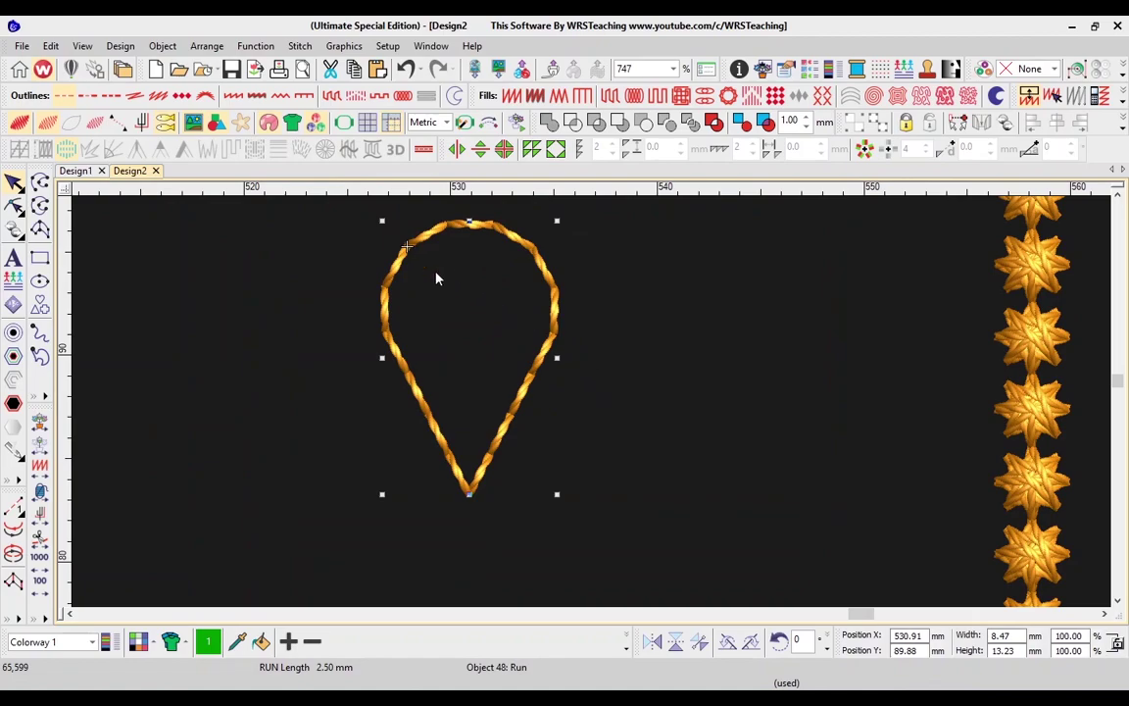
pyautogui.press('h')
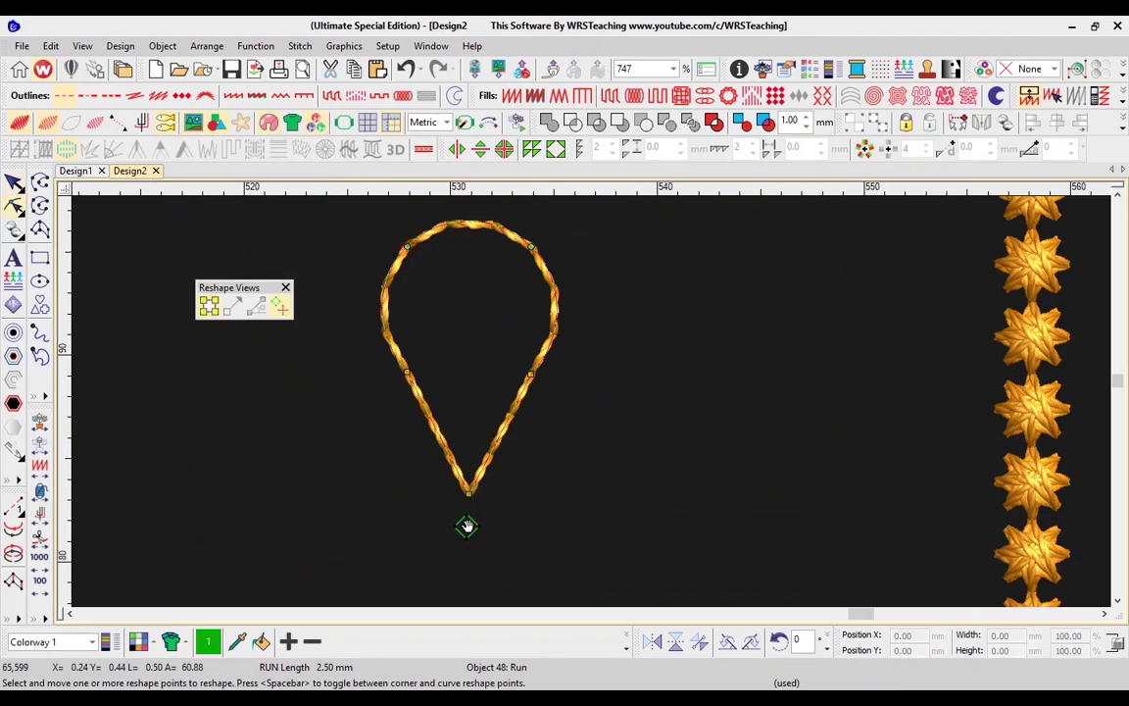
pyautogui.press('Escape')
pyautogui.hotkey('shift', 'z')
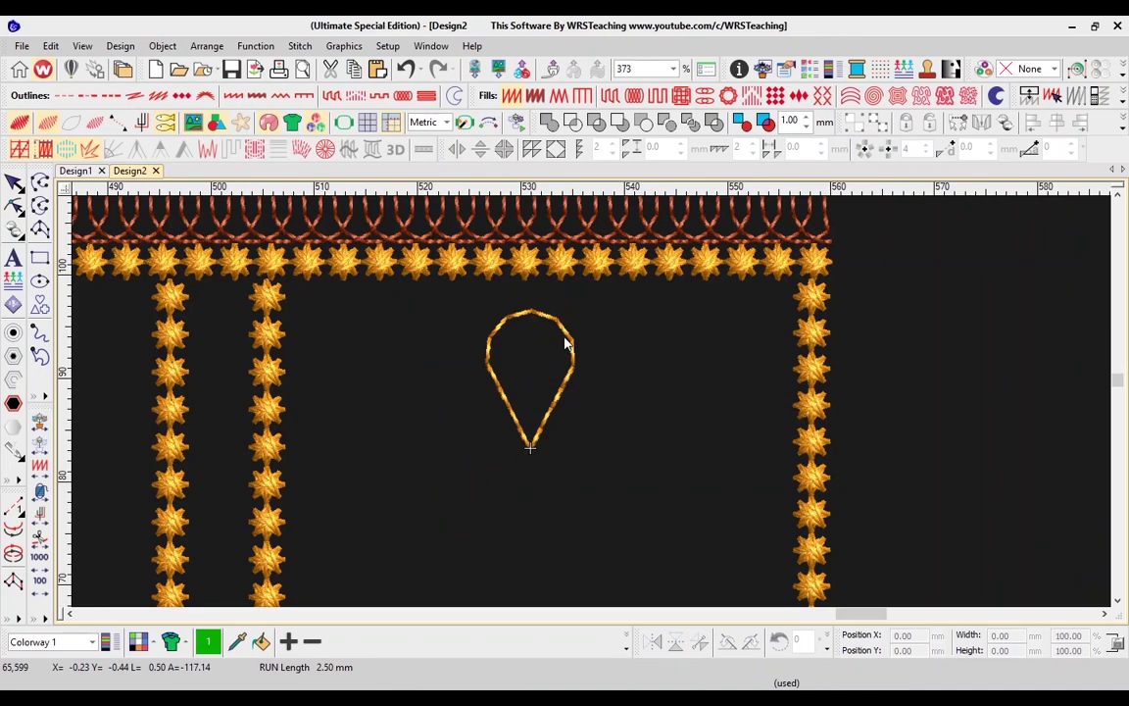
# - Convert the teardrop outline to a Satin Raised fill
pyautogui.click(566, 345)
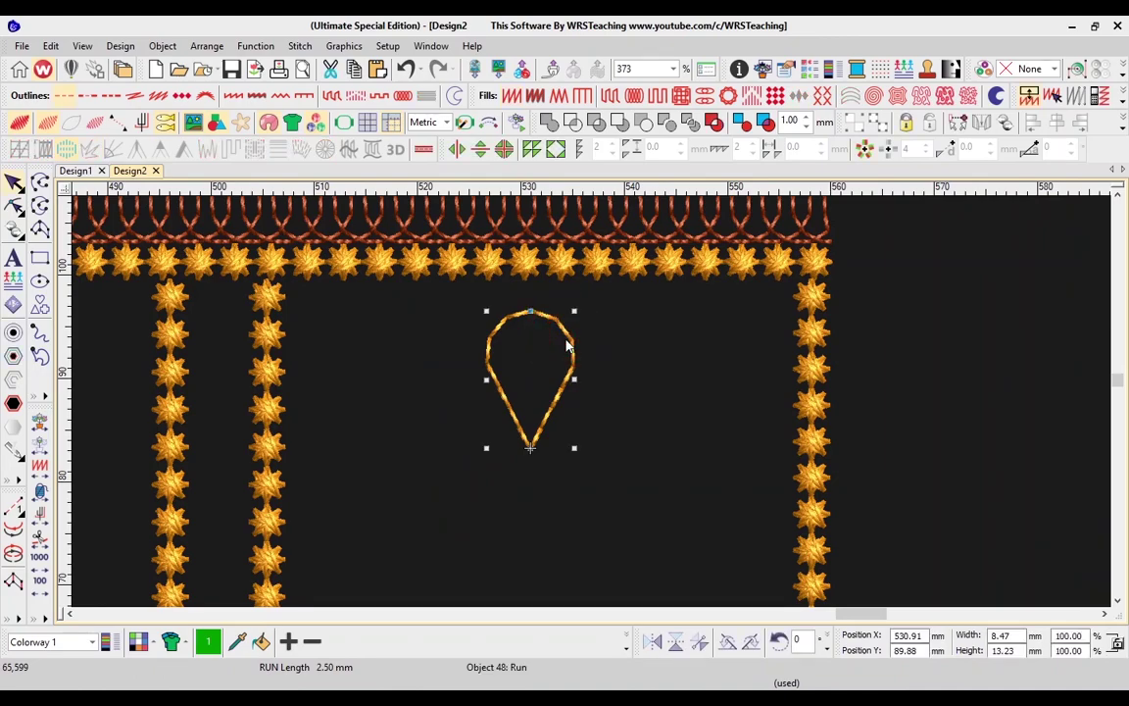
pyautogui.click(511, 97)
pyautogui.click(530, 96)
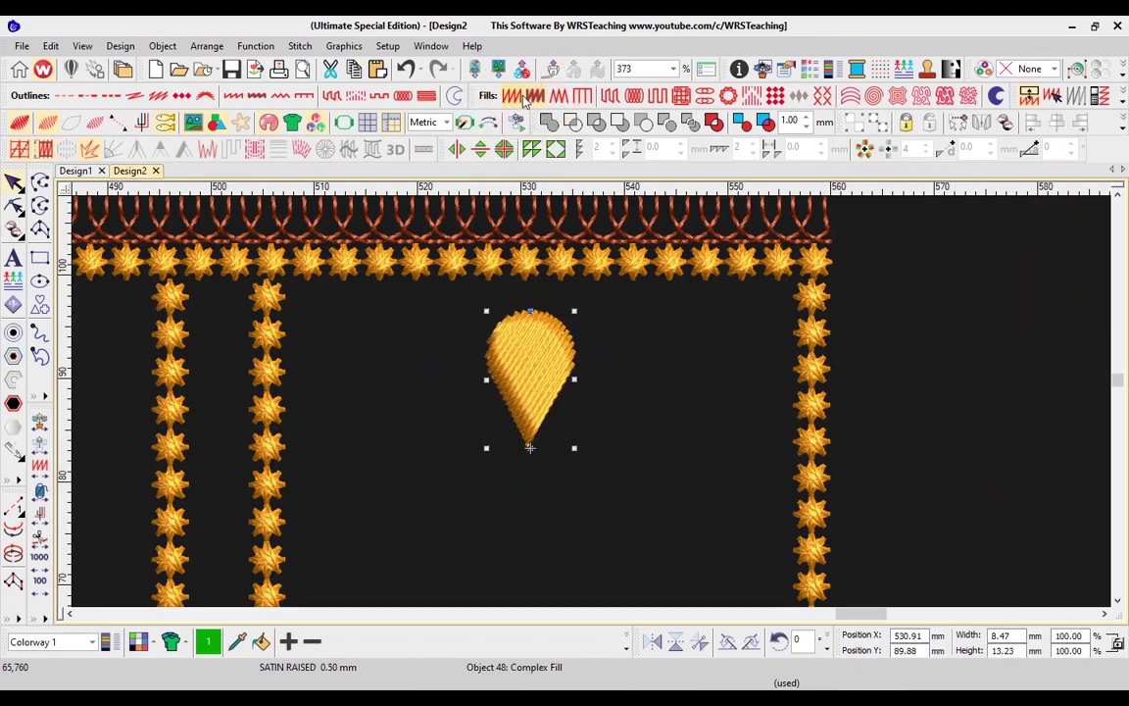
pyautogui.click(510, 96)
pyautogui.click(534, 96)
# - Rotate the teardrop's stitch angle line to horizontal and apply the change
pyautogui.press('h')
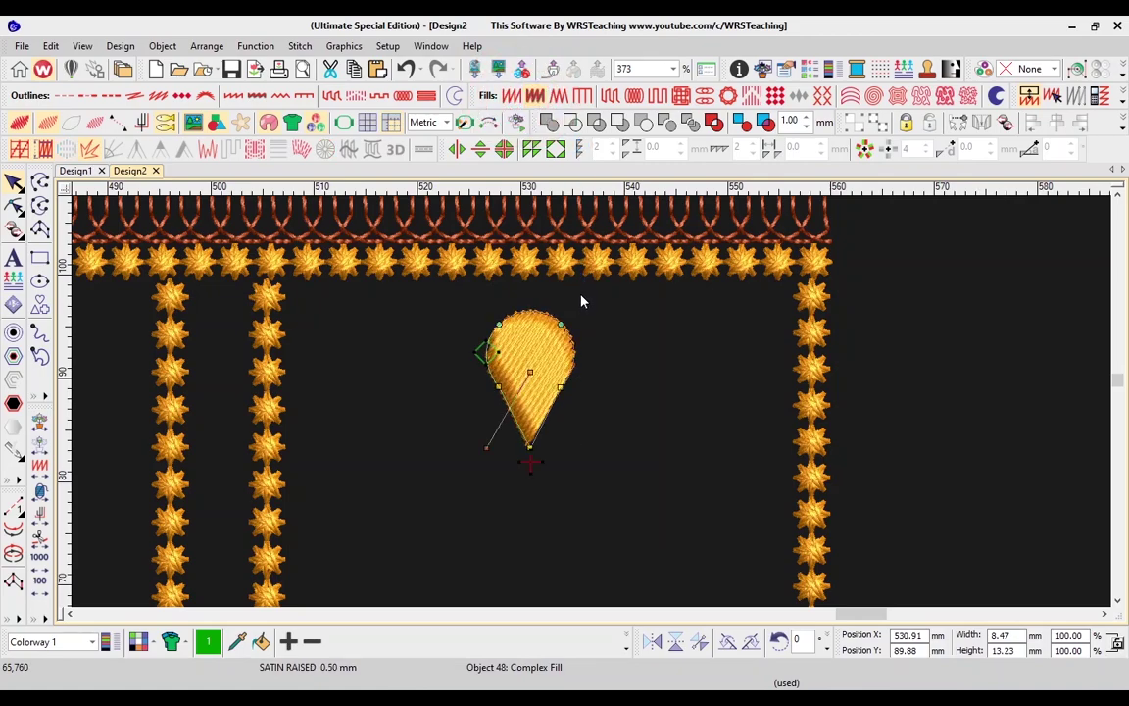
pyautogui.moveTo(531, 372); pyautogui.dragTo(543, 448)
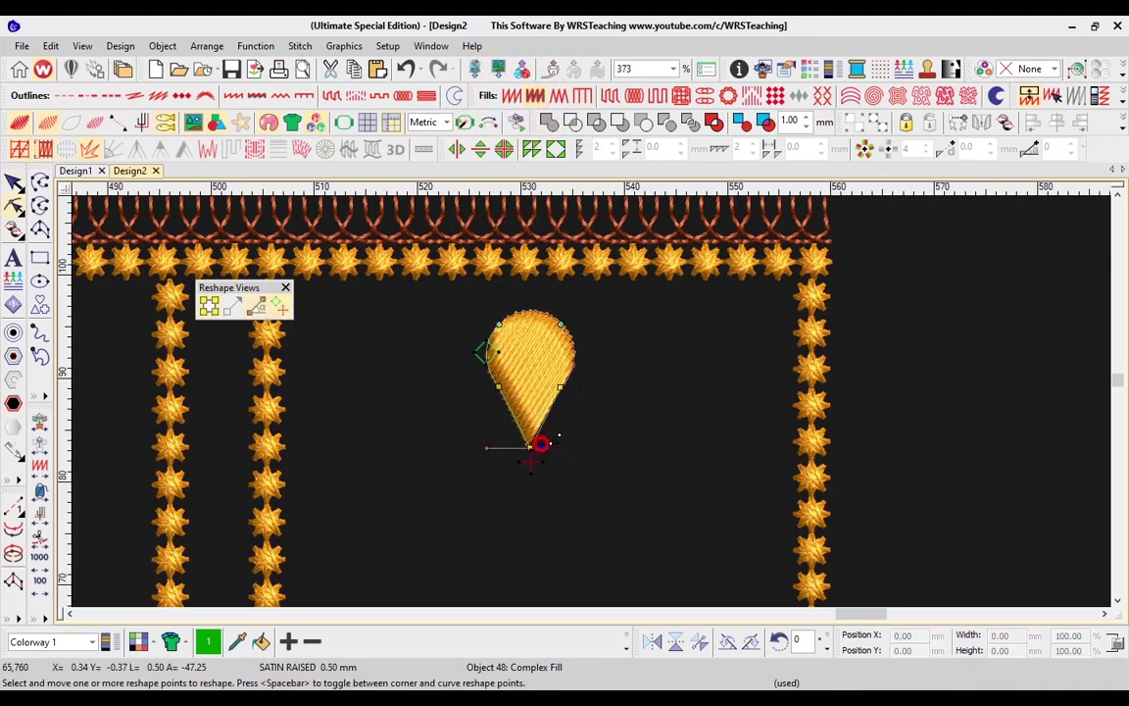
pyautogui.press('Return')
pyautogui.press('Escape')
# - Build a seven-petal wreath from the teardrop around a point just below its tip, and move the flower down within its cell
pyautogui.click(550, 368)
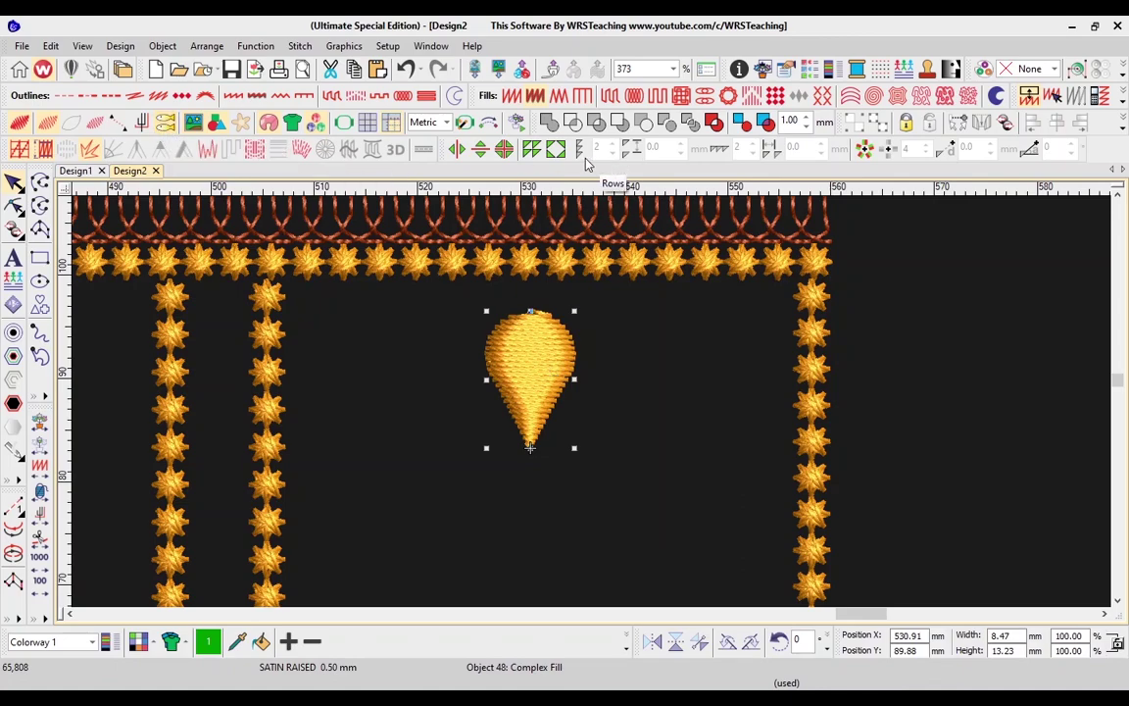
pyautogui.click(863, 145)
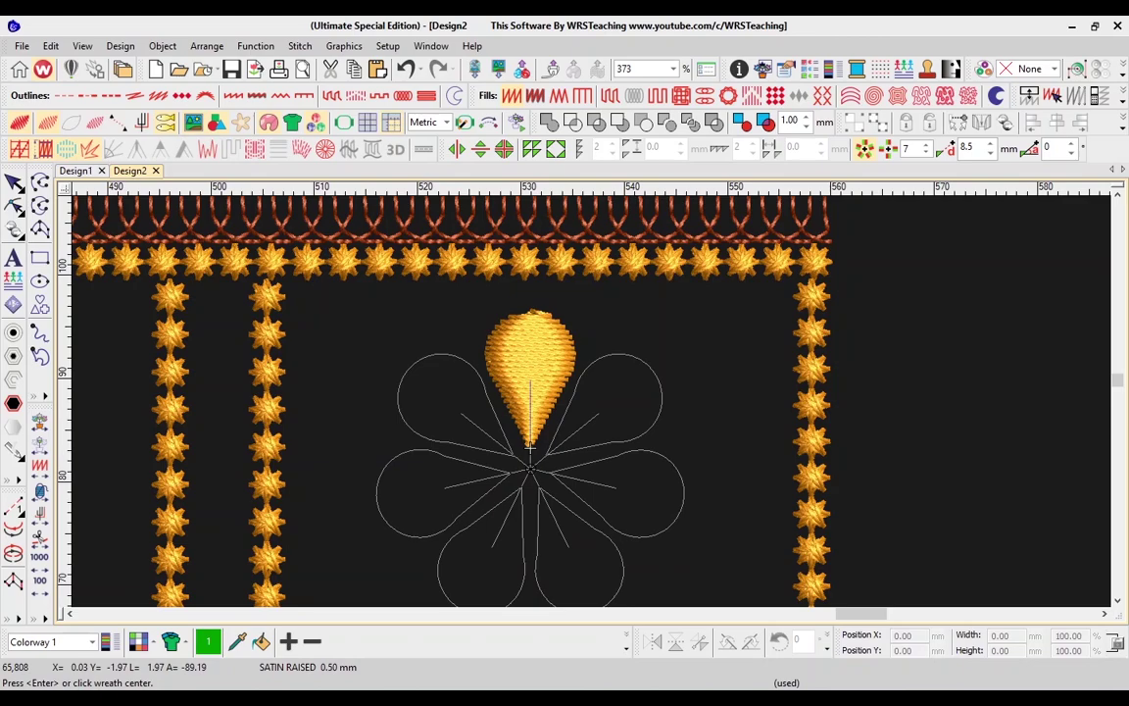
pyautogui.click(529, 469)
pyautogui.hotkey('shift', 'z')
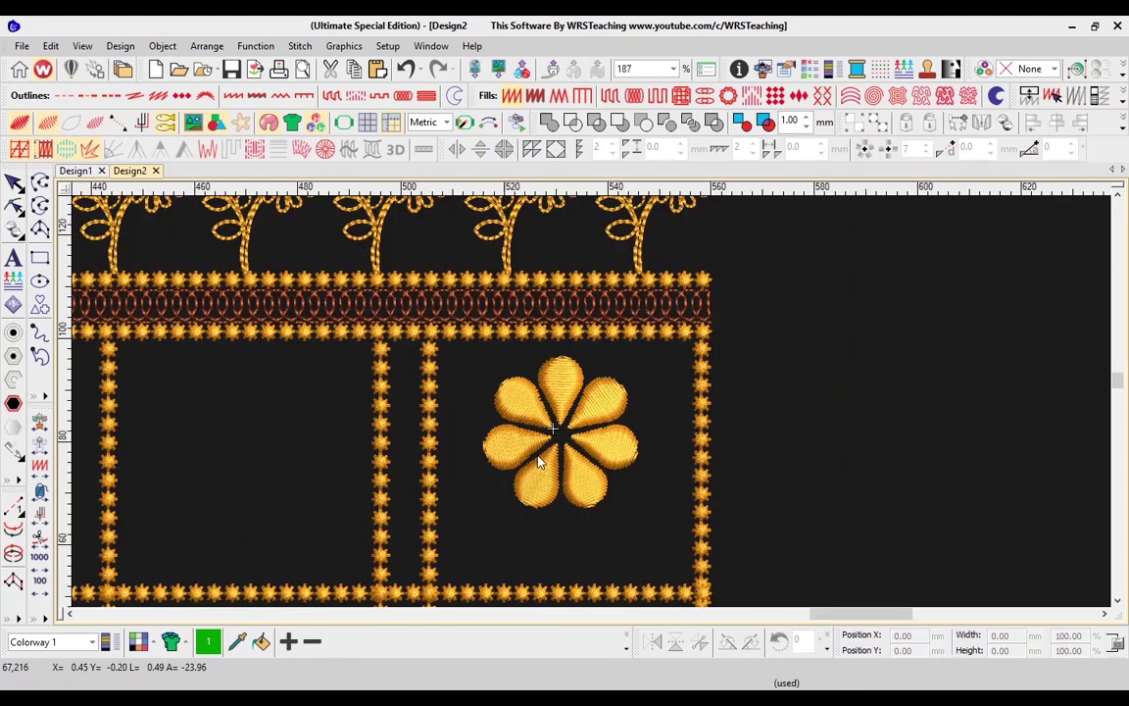
pyautogui.press('Escape')
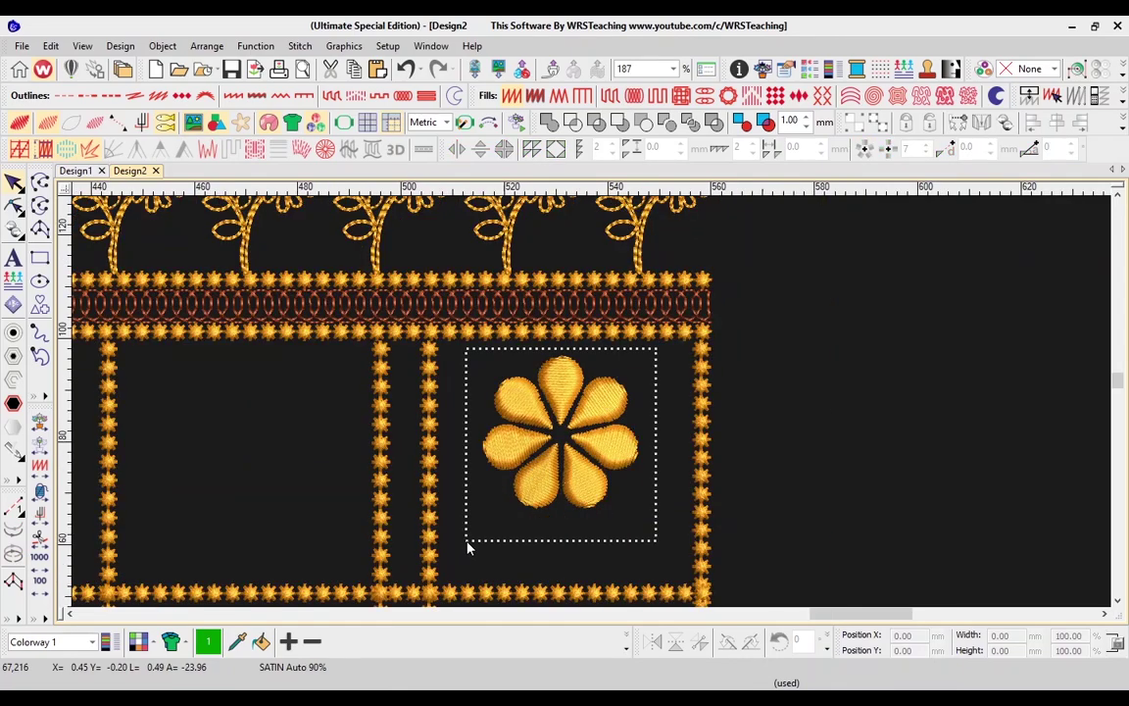
pyautogui.moveTo(468, 549); pyautogui.dragTo(468, 547)
pyautogui.moveTo(516, 442); pyautogui.dragTo(516, 467)
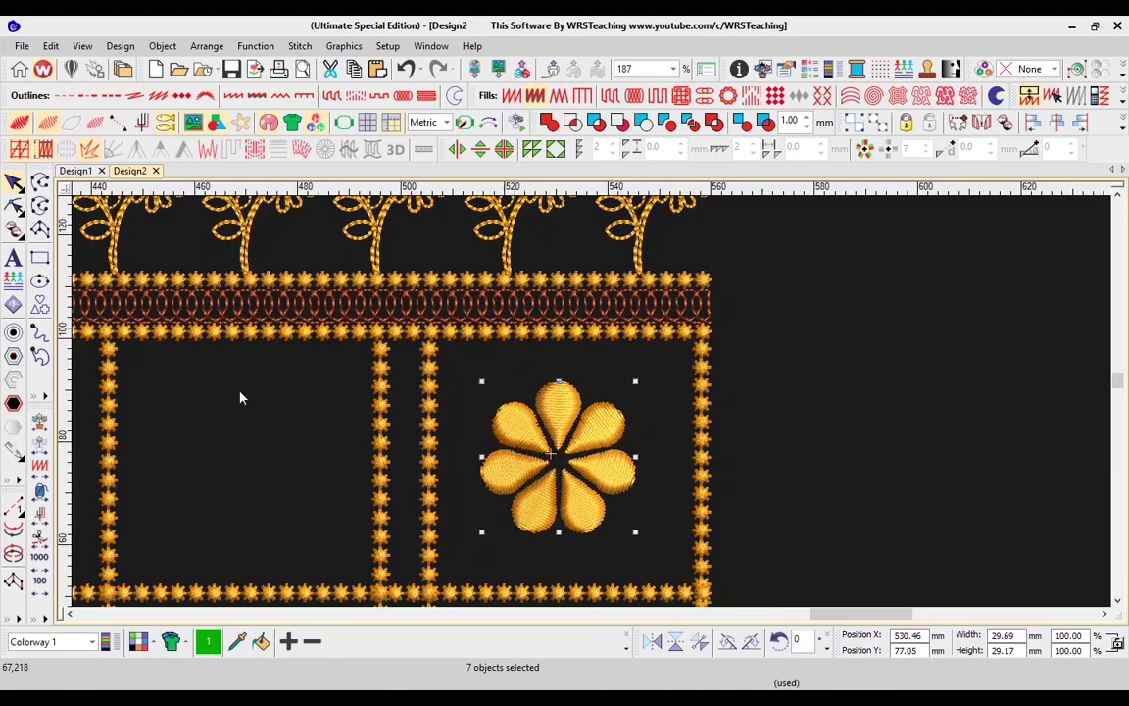
# - Create a 0.30 mm offset around the flower's seven petals as a Triple Run in colour C2, keeping the original objects
pyautogui.click(13, 329)
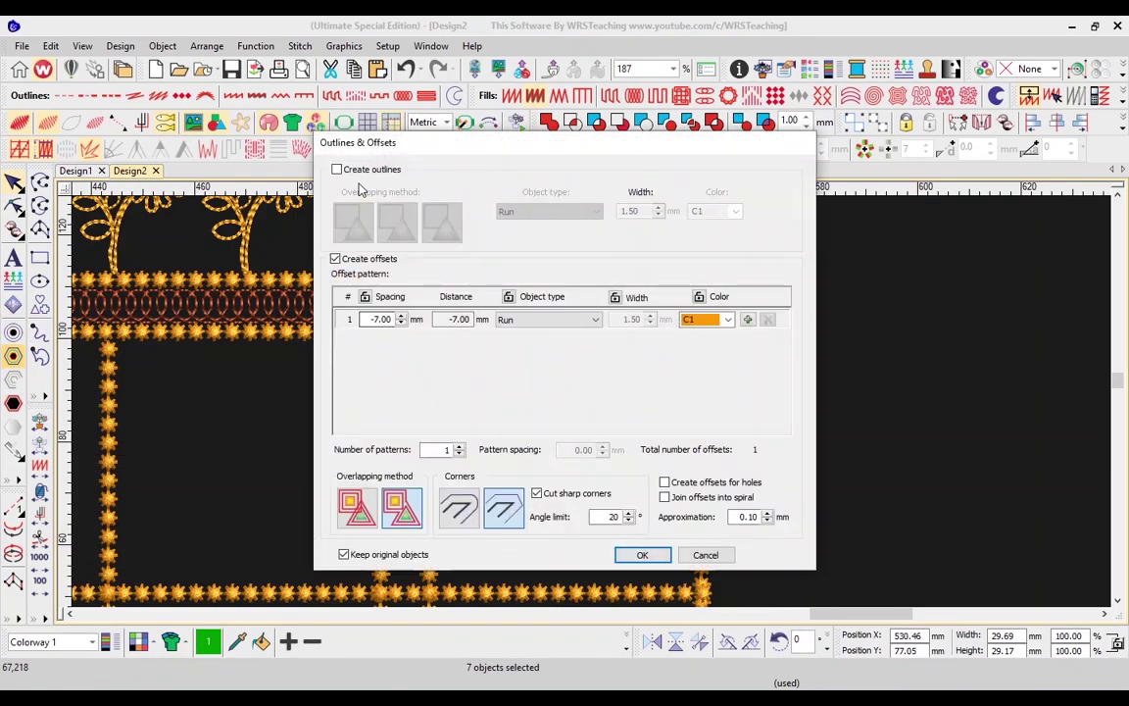
pyautogui.doubleClick(369, 319)
pyautogui.press('BackSpace')
pyautogui.write('.3')
pyautogui.press('Tab')
pyautogui.click(708, 322)
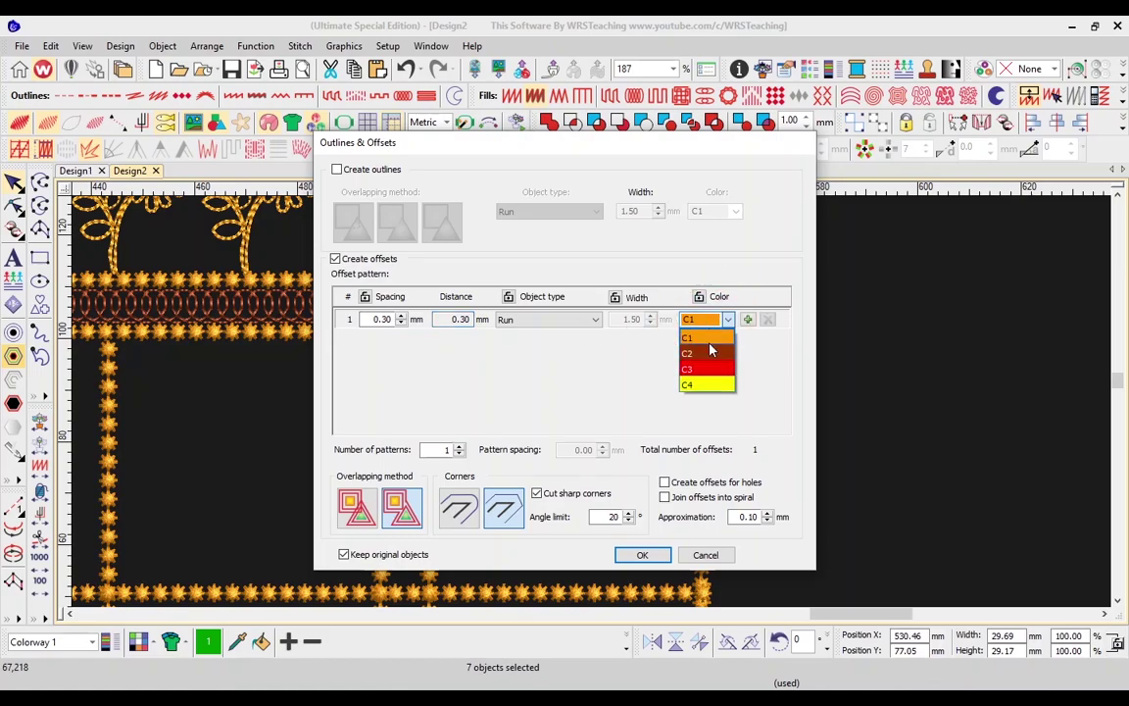
pyautogui.click(527, 319)
pyautogui.click(528, 323)
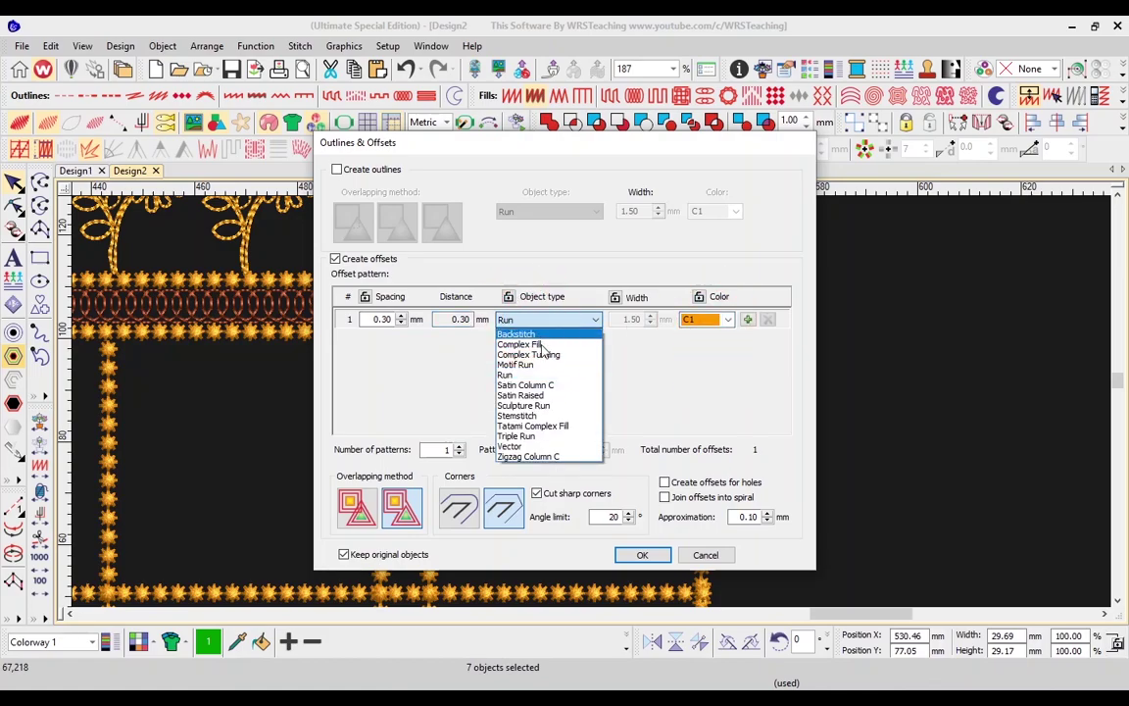
pyautogui.click(509, 435)
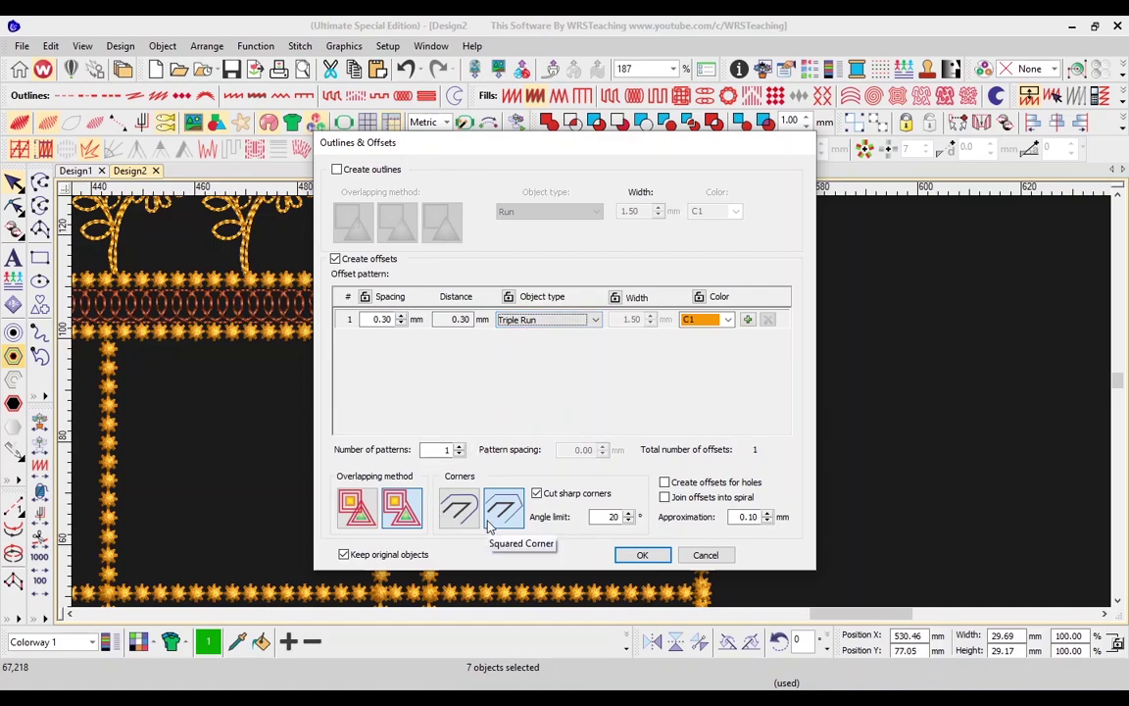
pyautogui.click(714, 319)
pyautogui.click(715, 354)
pyautogui.click(642, 555)
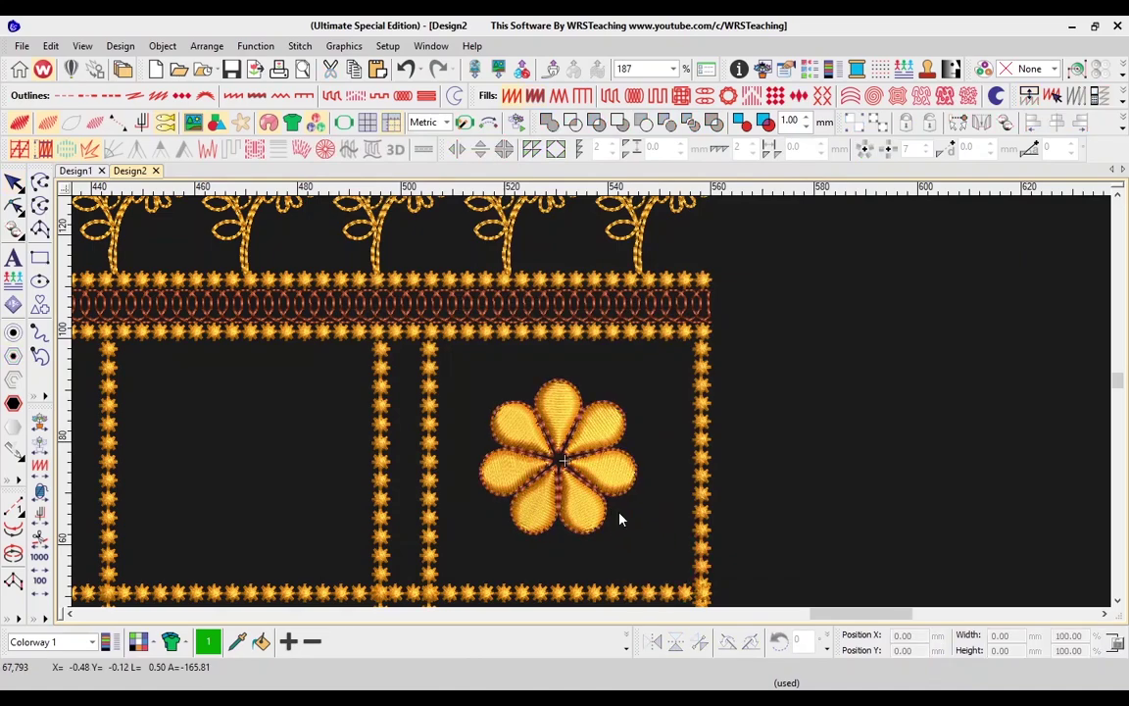
# - Group the flower's petals with their outlines and centre the group in the top row's last cell
pyautogui.scroll(5, 636, 497)
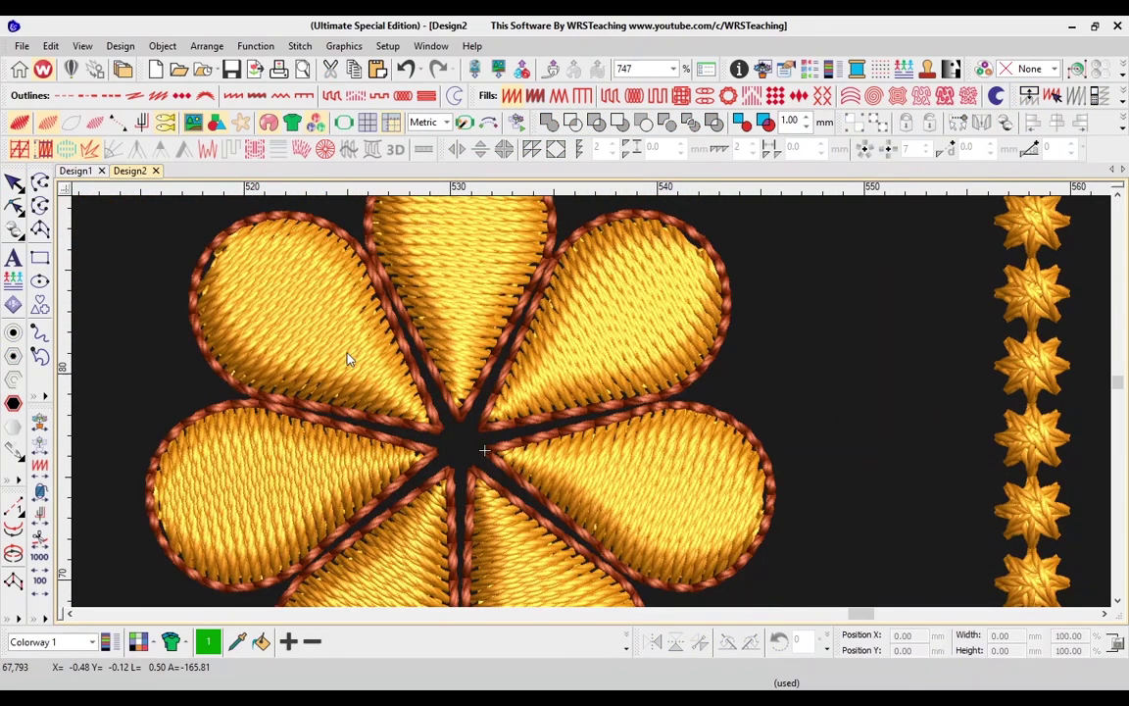
pyautogui.scroll(-5, 345, 355)
pyautogui.scroll(-2, 617, 380)
pyautogui.moveTo(617, 361); pyautogui.dragTo(524, 460)
pyautogui.hotkey('ctrl', 'g')
pyautogui.scroll(1, 589, 403)
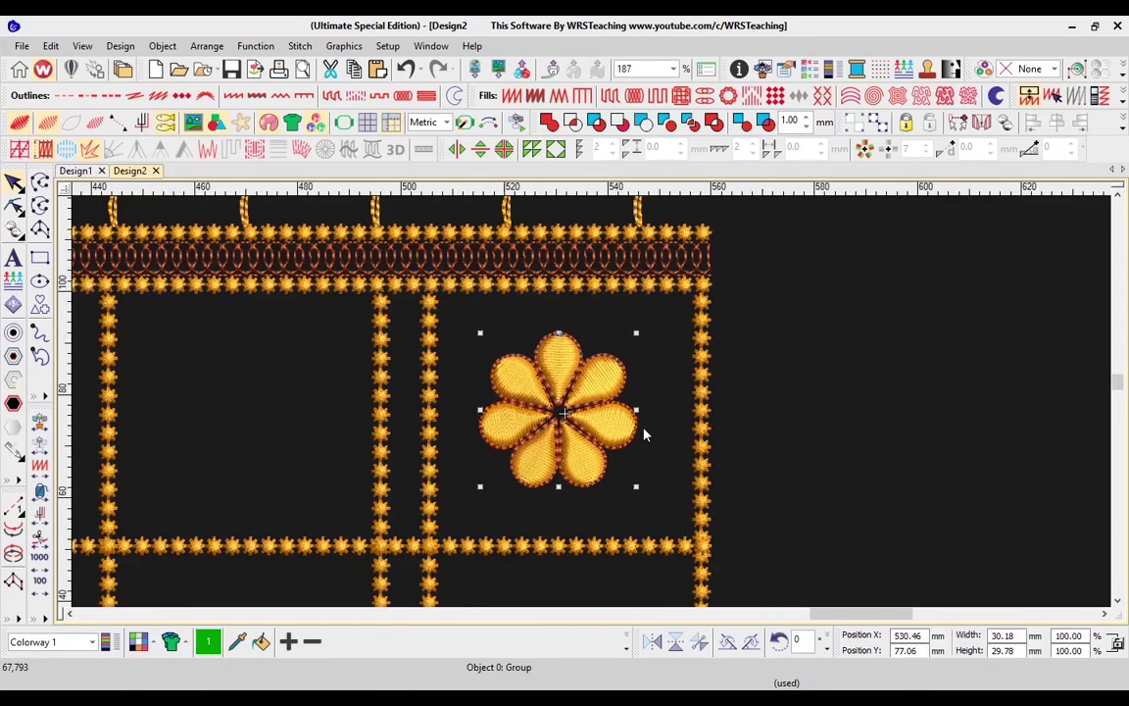
pyautogui.hscroll(1, 628, 427)
pyautogui.moveTo(503, 409); pyautogui.dragTo(515, 416)
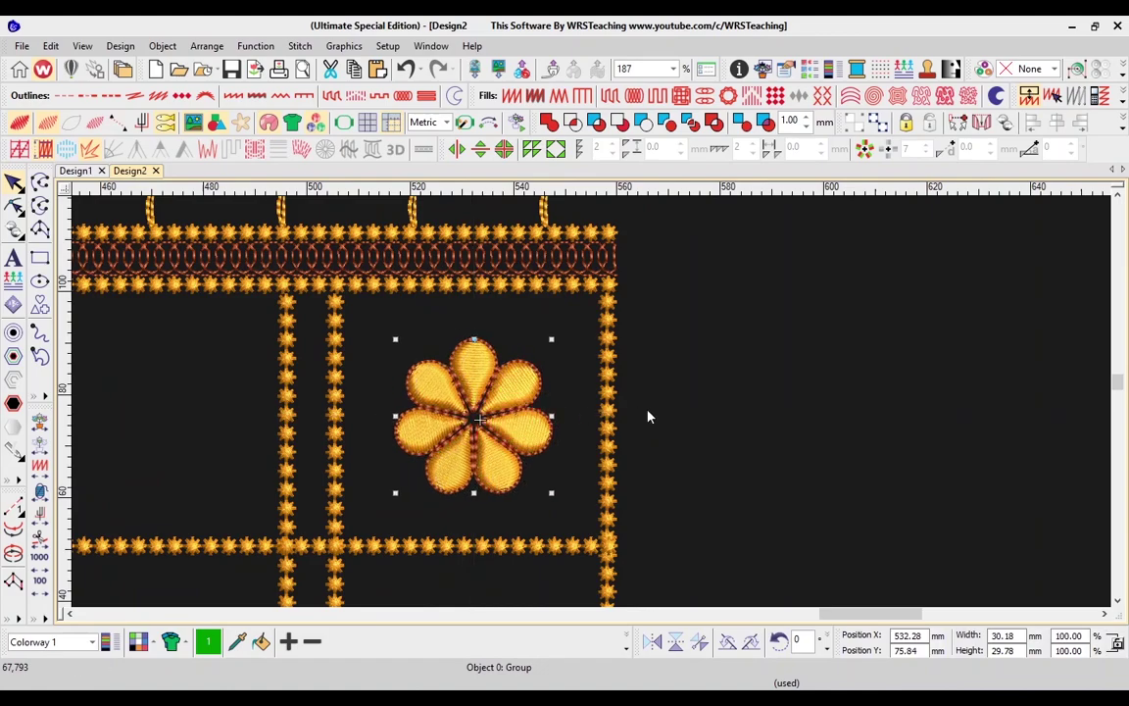
# - Copy the flower into the top row's first and third cells and space the three flowers evenly across the row
pyautogui.scroll(-3, 648, 416)
pyautogui.moveTo(883, 424); pyautogui.dragTo(239, 416)
pyautogui.press('Escape')
pyautogui.click(260, 407)
pyautogui.keyDown('ctrl'); pyautogui.click(588, 406); pyautogui.keyUp('ctrl')
pyautogui.keyDown('ctrl'); pyautogui.click(894, 397); pyautogui.keyUp('ctrl')
pyautogui.hotkey('shift', 'e')
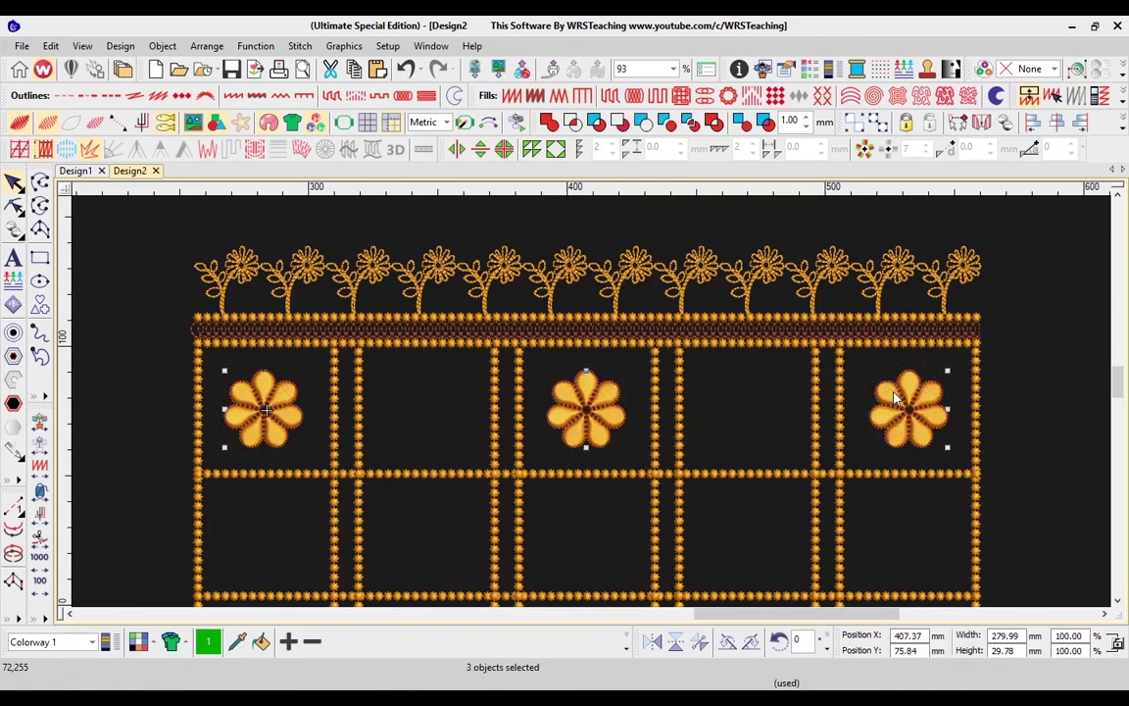
pyautogui.press('Escape')
# - Copy the top row's three flowers straight down into the matching cells of the bottom row
pyautogui.hotkey('shift', 'z')
pyautogui.scroll(-1, 675, 387)
pyautogui.click(431, 313)
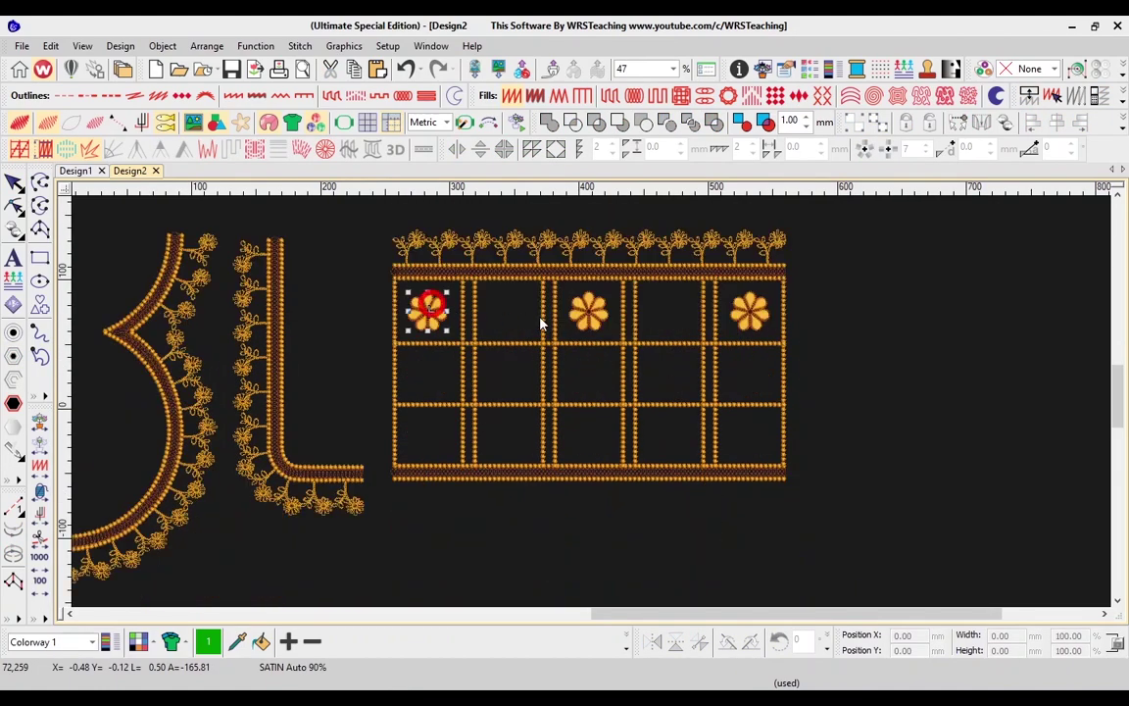
pyautogui.keyDown('ctrl'); pyautogui.click(590, 311); pyautogui.keyUp('ctrl')
pyautogui.keyDown('ctrl'); pyautogui.click(751, 309); pyautogui.keyUp('ctrl')
pyautogui.moveTo(751, 310); pyautogui.dragTo(734, 423)
pyautogui.press('Escape')
pyautogui.scroll(1, 701, 388)
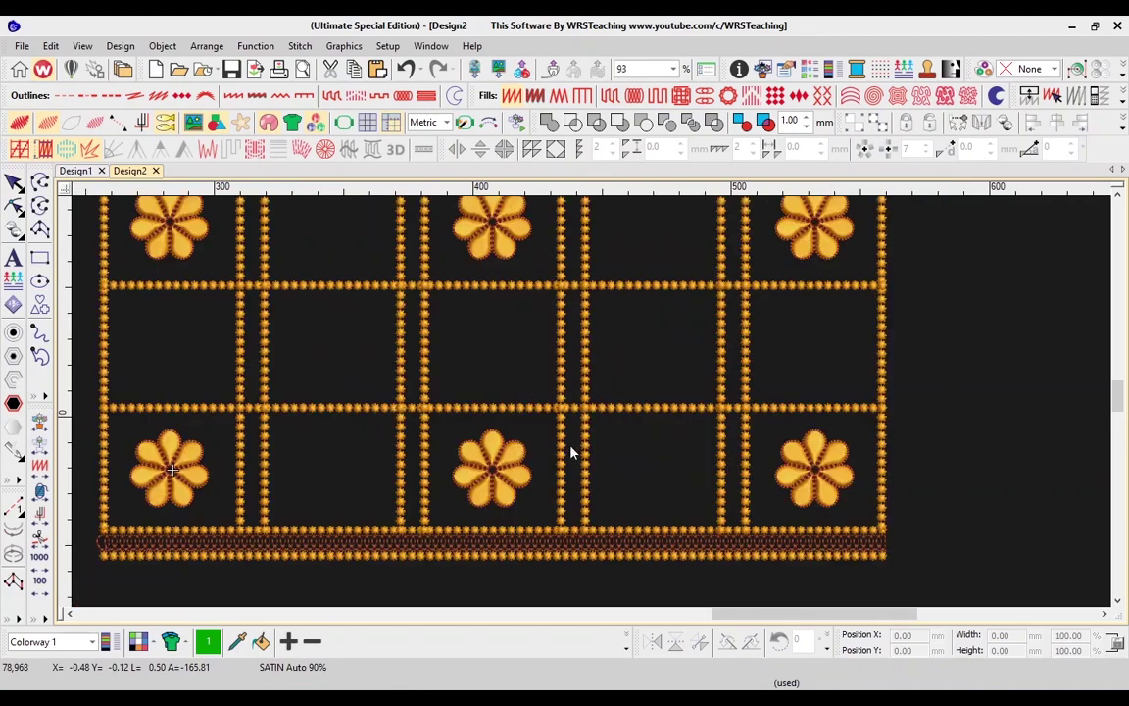
# - Place copies of the flower in the second and fourth cells of the middle row
pyautogui.moveTo(512, 472); pyautogui.dragTo(320, 350)
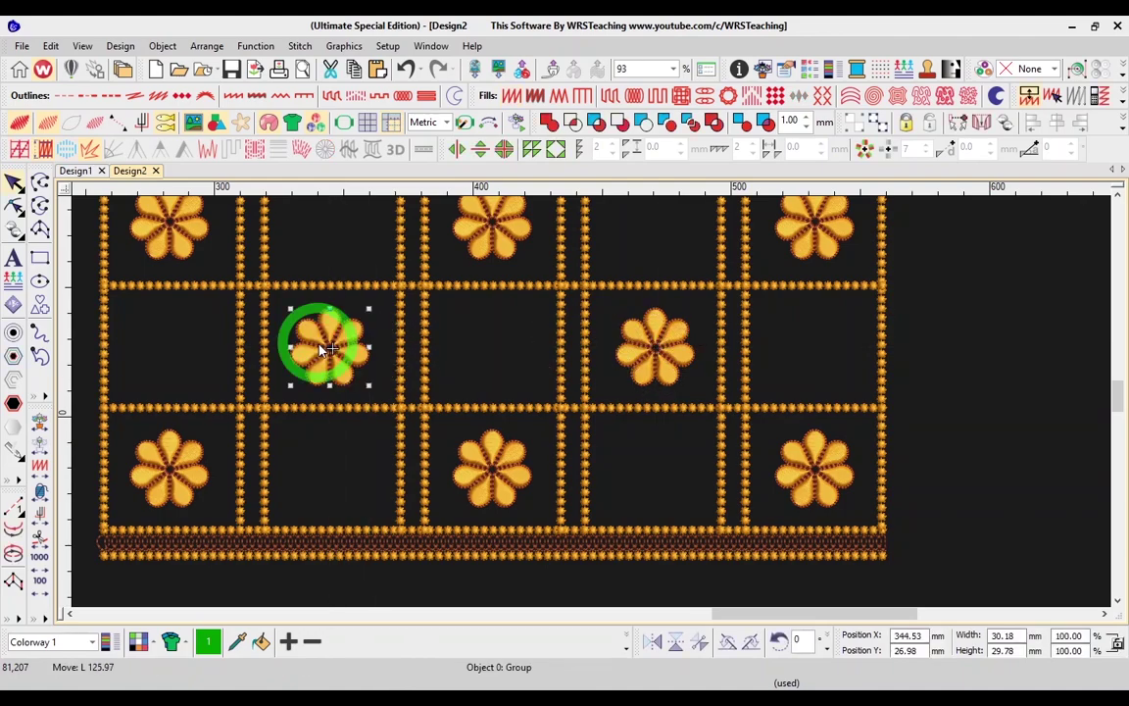
pyautogui.press('Escape')
pyautogui.press('0')
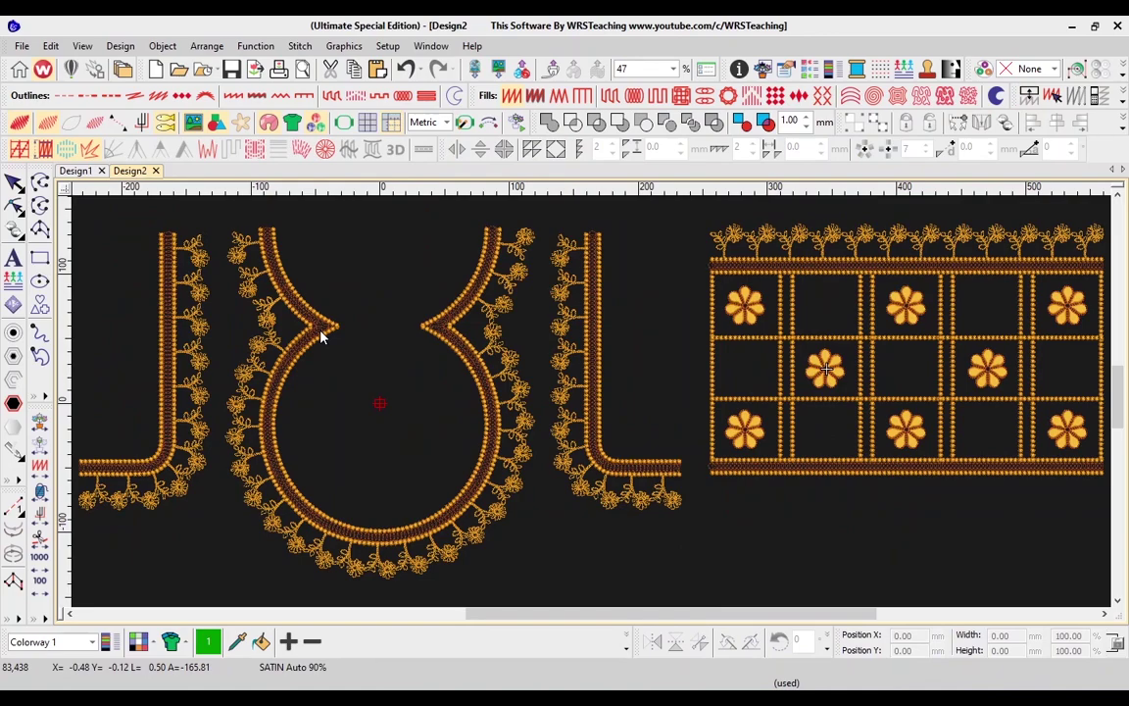
# - Draw a rectangle about 25 by 34 mm in the top row's fourth cell, centre it and convert it to a Run outline
pyautogui.hscroll(3, 706, 334)
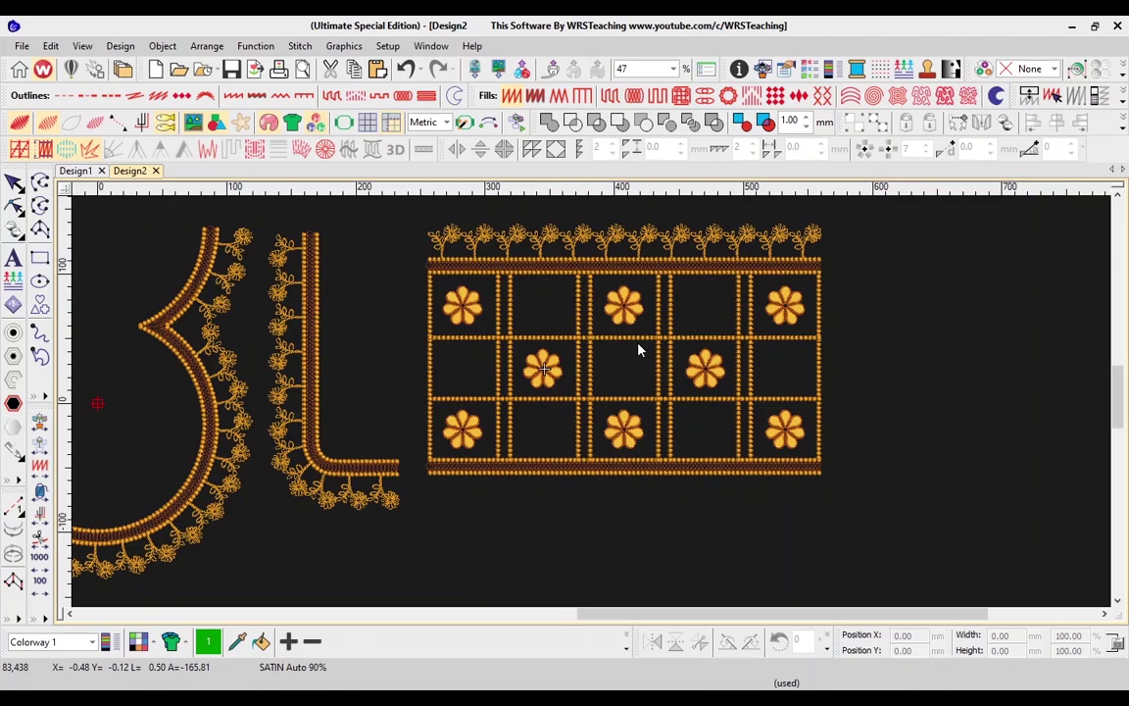
pyautogui.scroll(4, 638, 350)
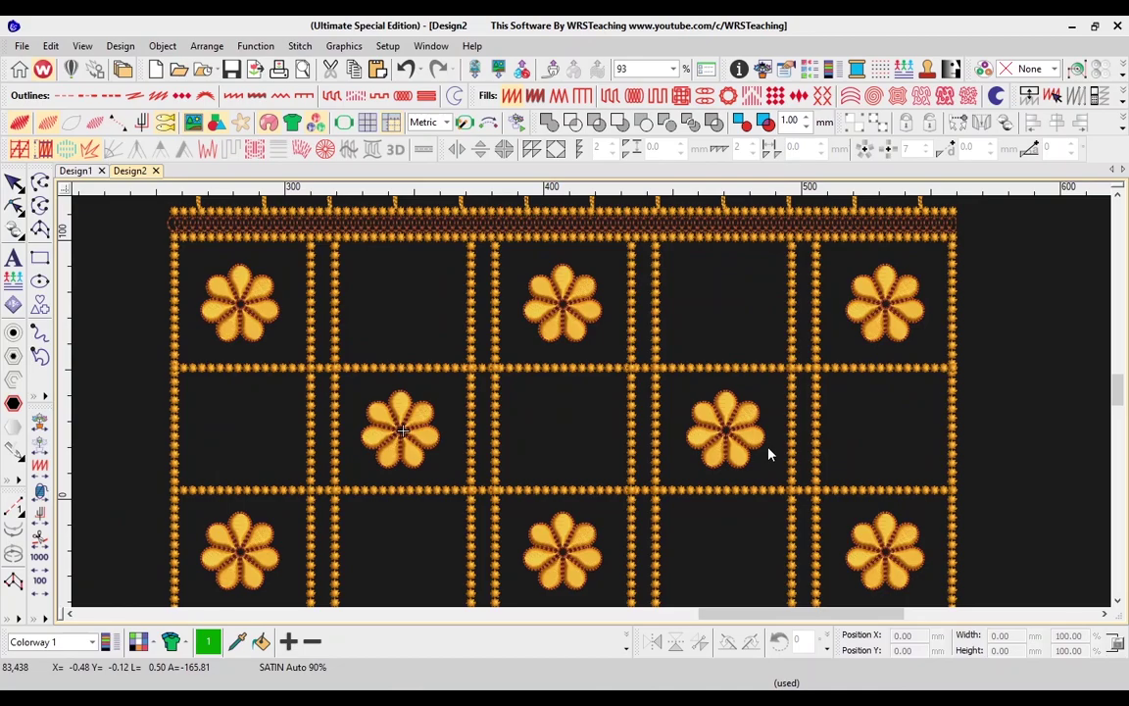
pyautogui.scroll(3, 605, 372)
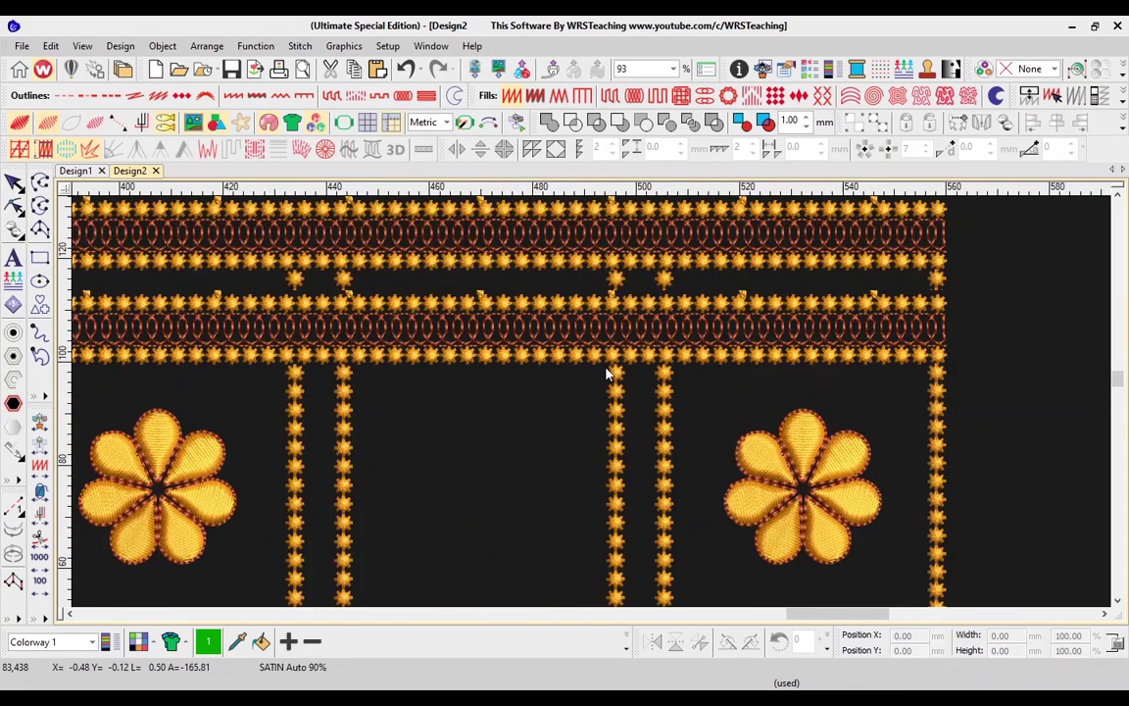
pyautogui.scroll(-1, 606, 373)
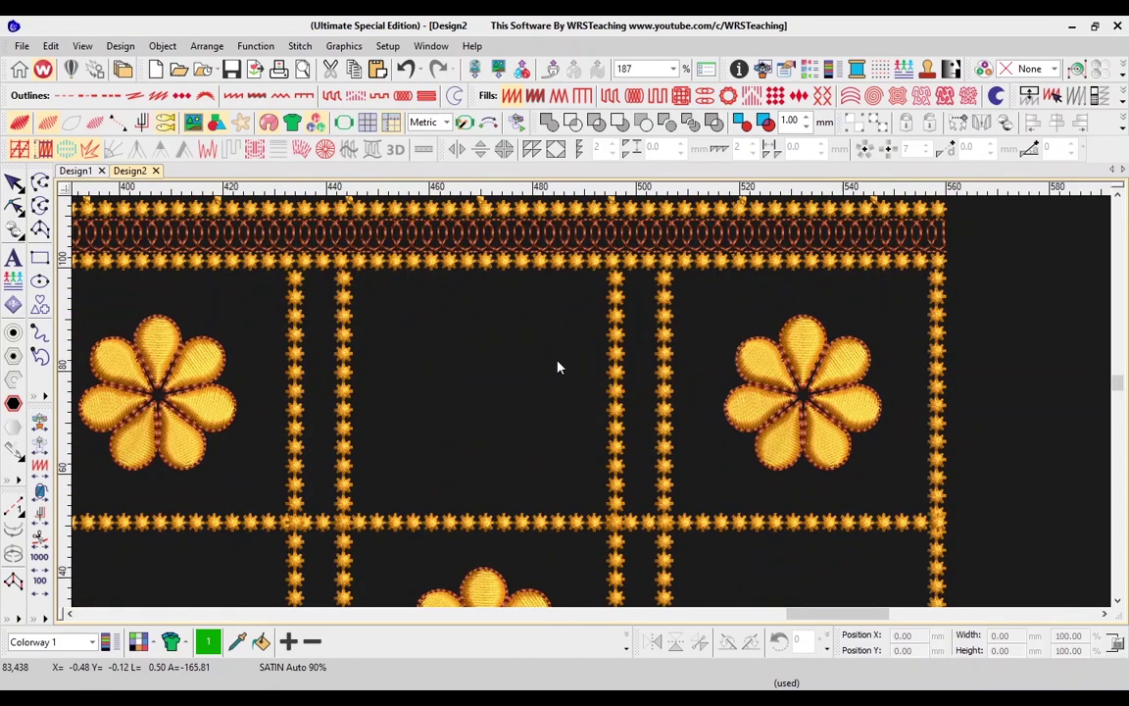
pyautogui.scroll(-1, 559, 367)
pyautogui.scroll(1, 552, 431)
pyautogui.click(39, 257)
pyautogui.click(409, 320)
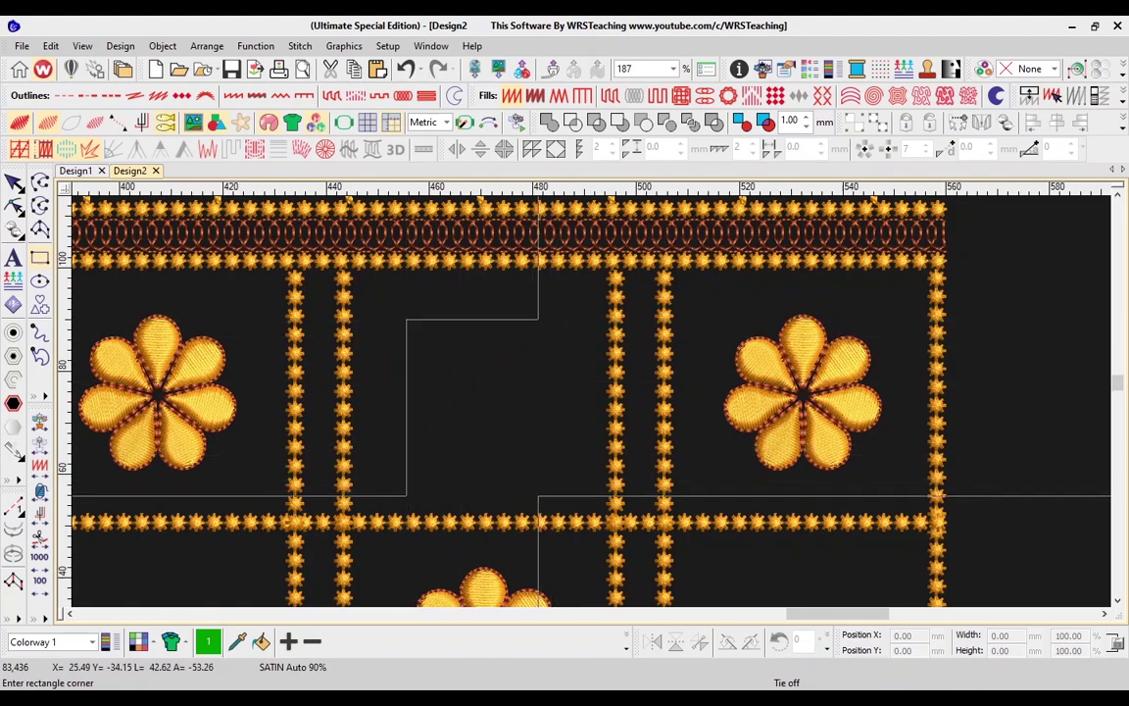
pyautogui.click(538, 495)
pyautogui.moveTo(501, 408)
pyautogui.mouseDown()
pyautogui.moveTo(505, 377)
pyautogui.moveTo(511, 392)
pyautogui.mouseUp()
pyautogui.click(65, 95)
# - Convert the rectangle's corner points to curves, leaving only the upper-right corner sharp
pyautogui.press('h')
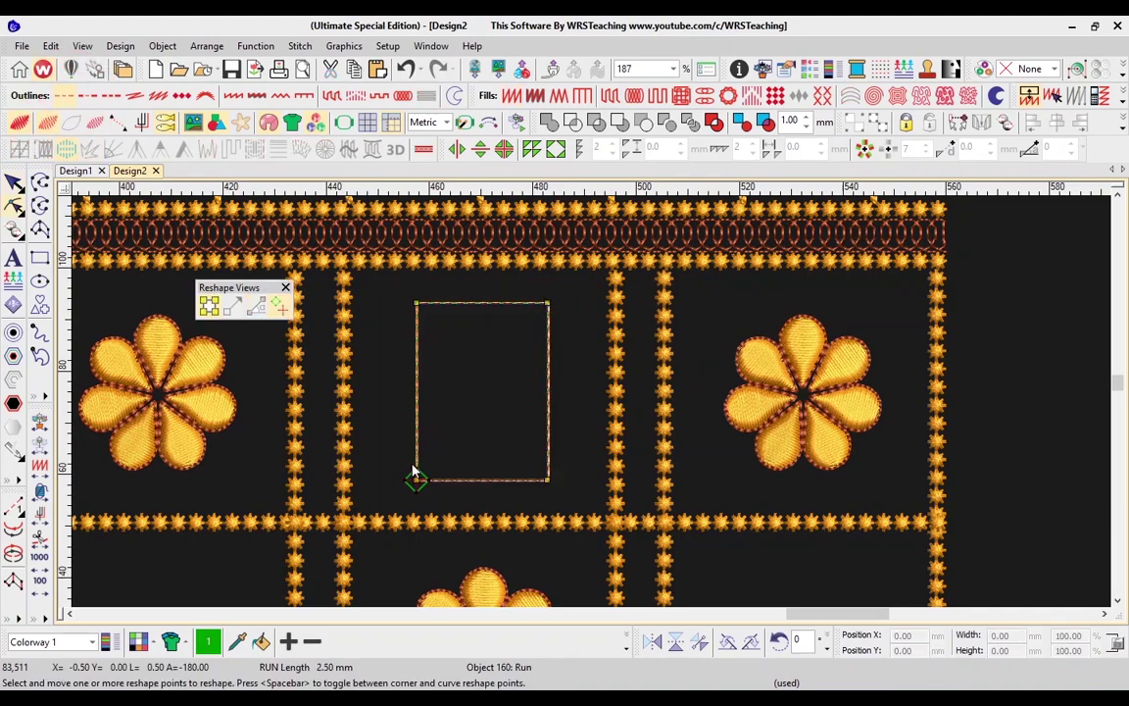
pyautogui.click(414, 478)
pyautogui.press('space')
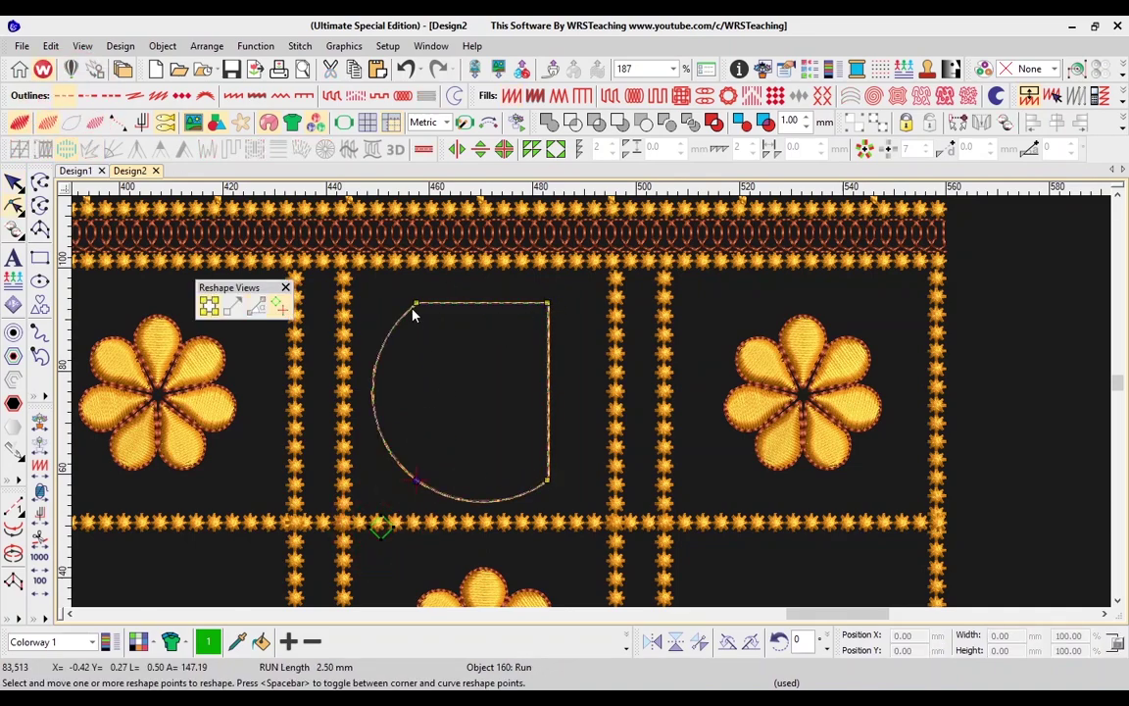
pyautogui.click(416, 304)
pyautogui.press('space')
pyautogui.click(546, 480)
pyautogui.press('space')
# - Add a point on the outline's right side, pull it inward and adjust the surrounding points to form a paisley with an upper-right tip
pyautogui.click(588, 354)
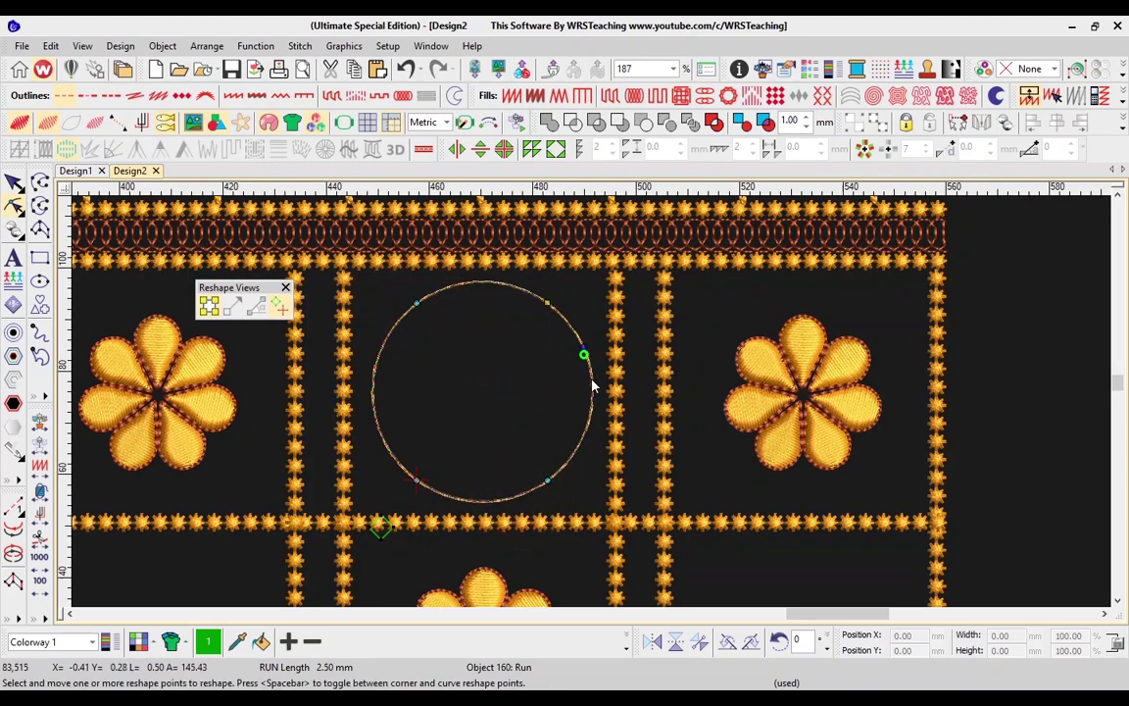
pyautogui.moveTo(586, 353); pyautogui.dragTo(526, 356)
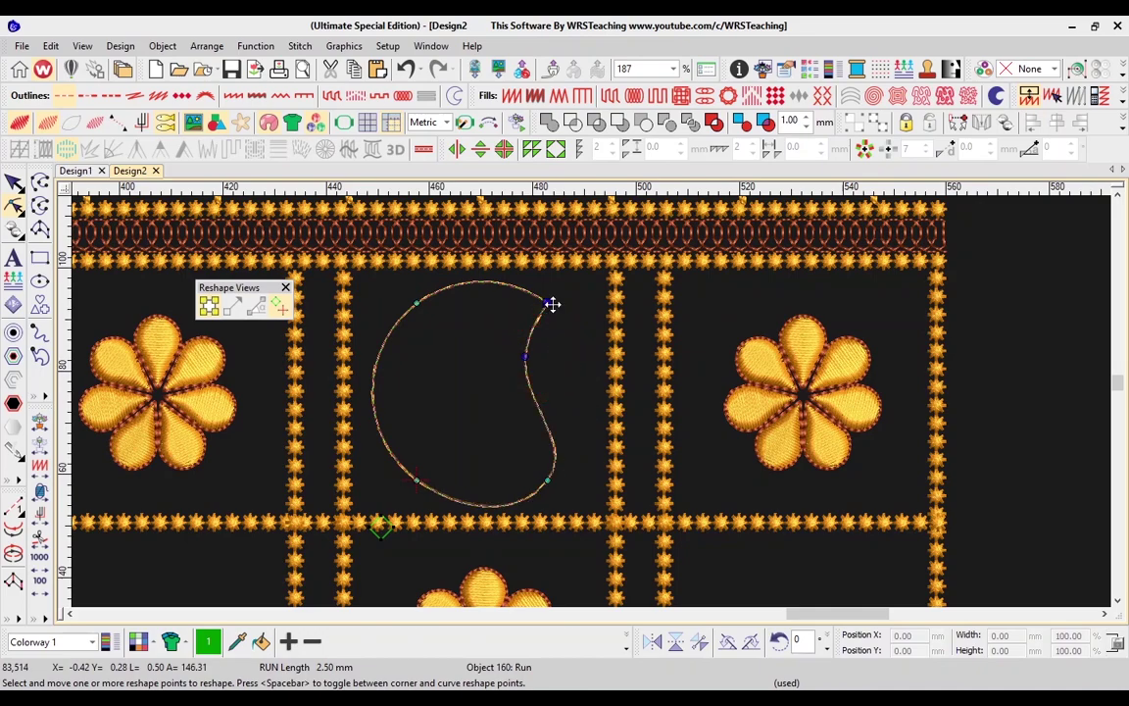
pyautogui.moveTo(552, 302); pyautogui.dragTo(566, 303)
pyautogui.moveTo(545, 479); pyautogui.dragTo(516, 447)
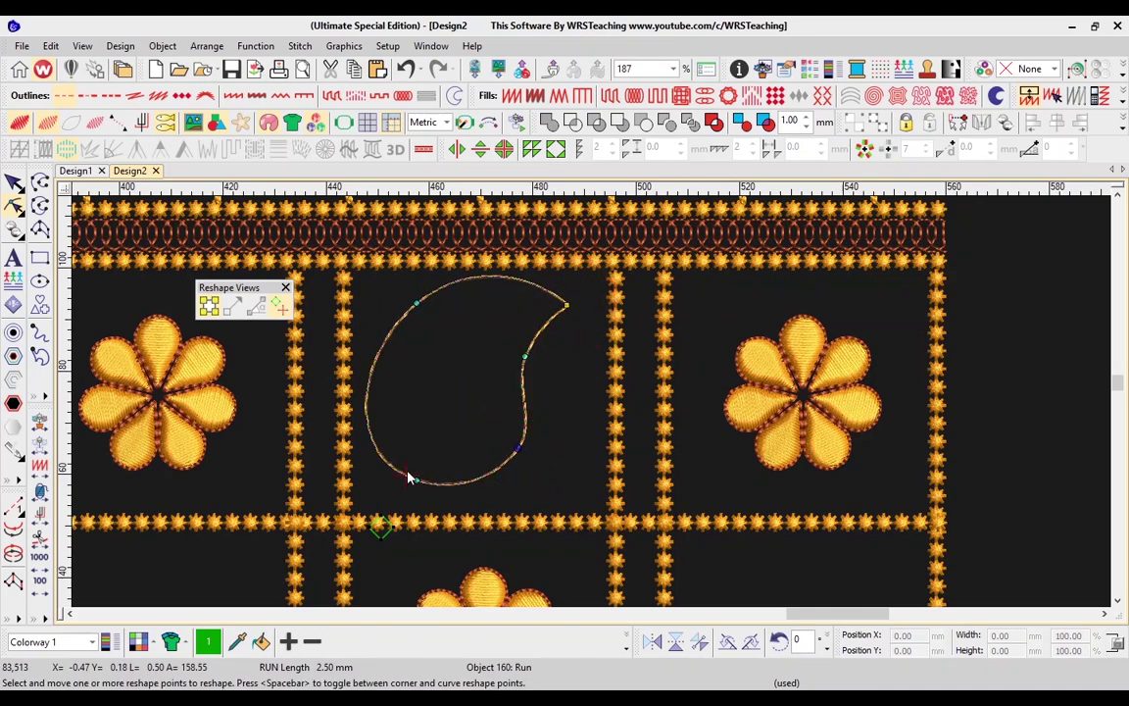
pyautogui.moveTo(525, 356); pyautogui.dragTo(521, 351)
pyautogui.moveTo(417, 304); pyautogui.dragTo(418, 312)
pyautogui.moveTo(516, 449); pyautogui.dragTo(496, 467)
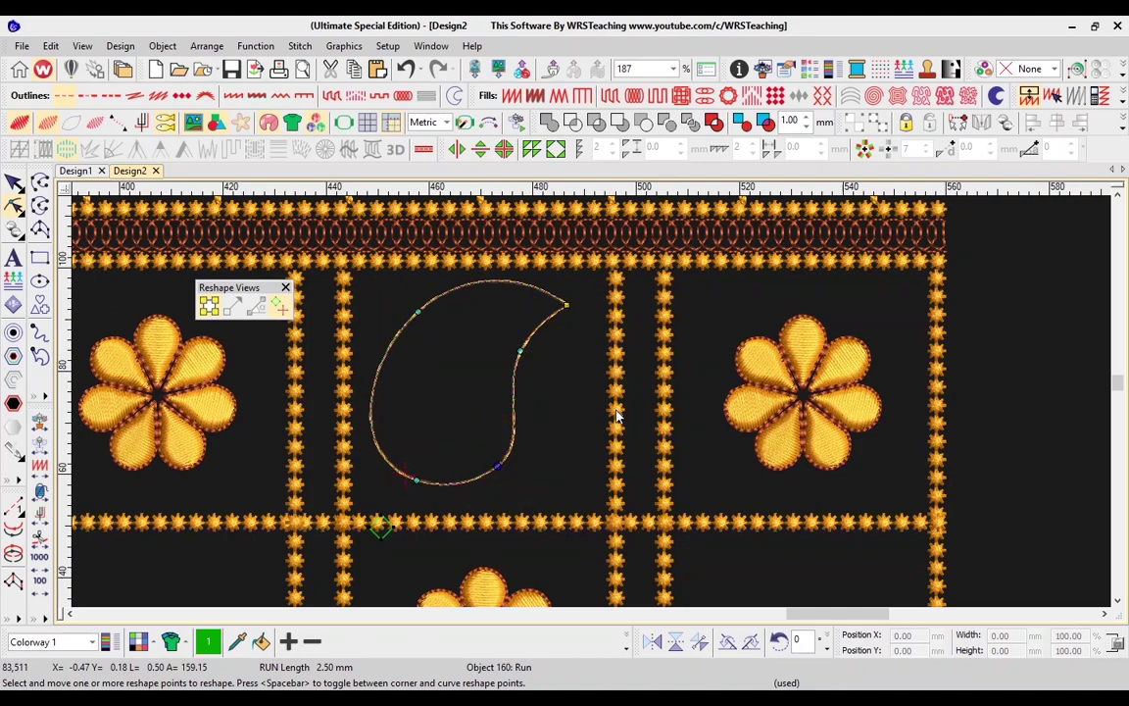
pyautogui.press('Escape')
# - Move the paisley outline to the middle of its cell and scale it down to about 34 by 35 mm
pyautogui.moveTo(518, 393); pyautogui.dragTo(534, 408)
pyautogui.moveTo(583, 295); pyautogui.dragTo(579, 297)
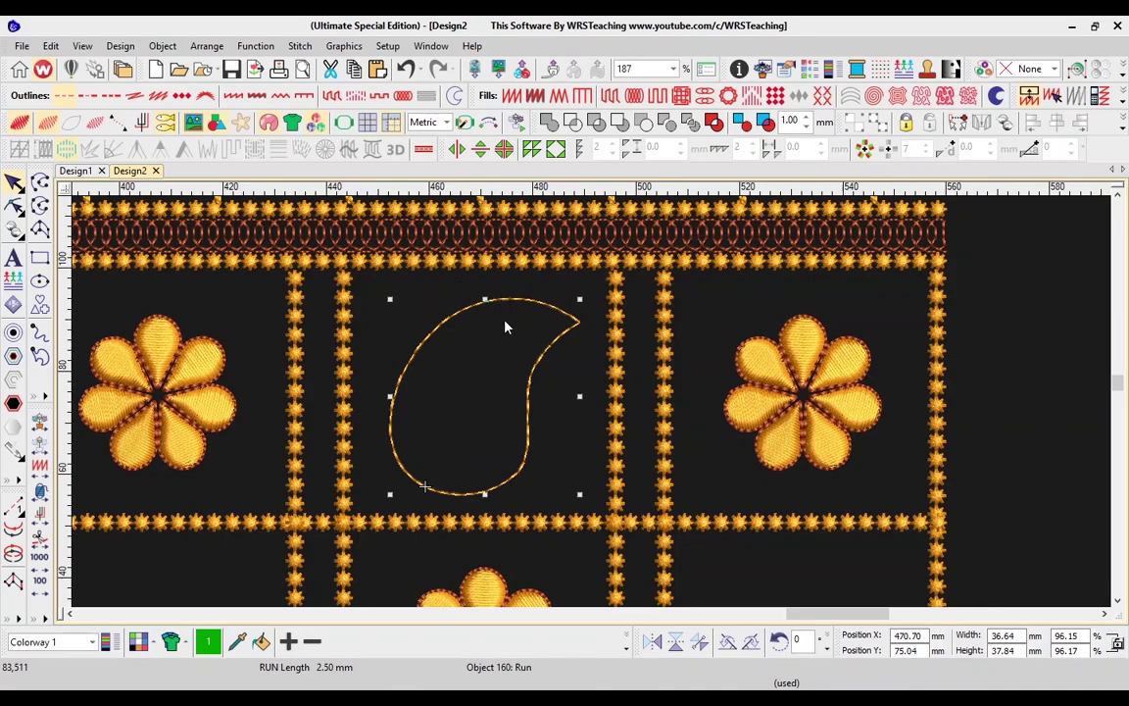
pyautogui.hotkey('shift', 'z')
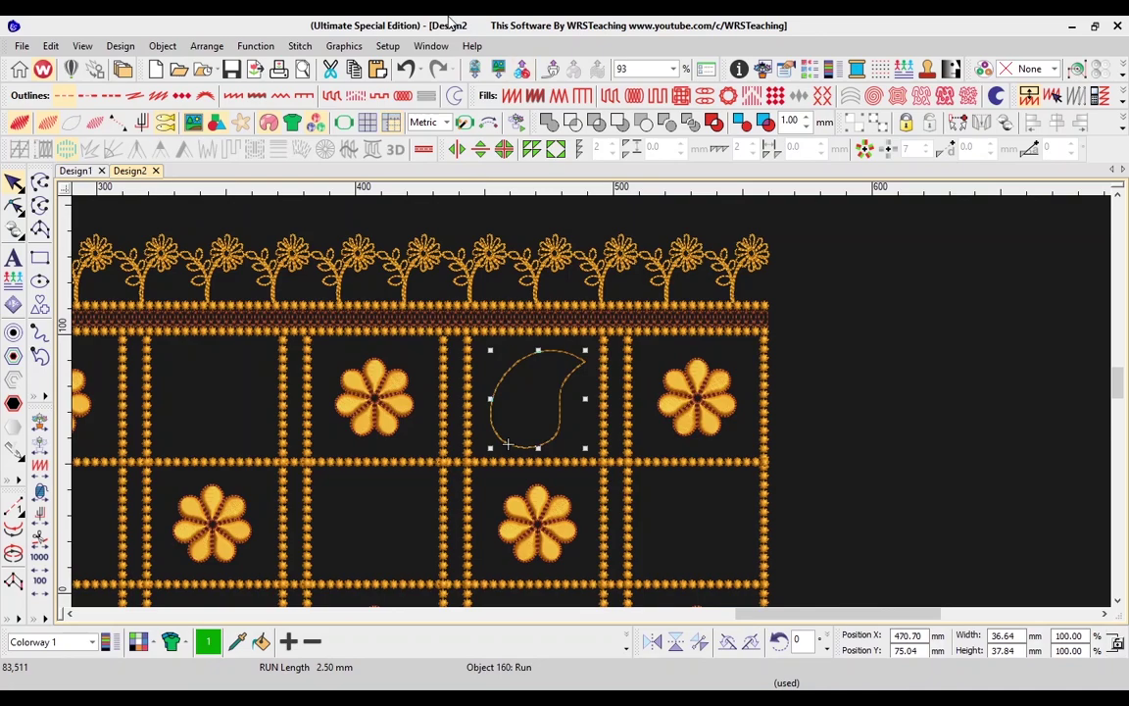
pyautogui.press('z')
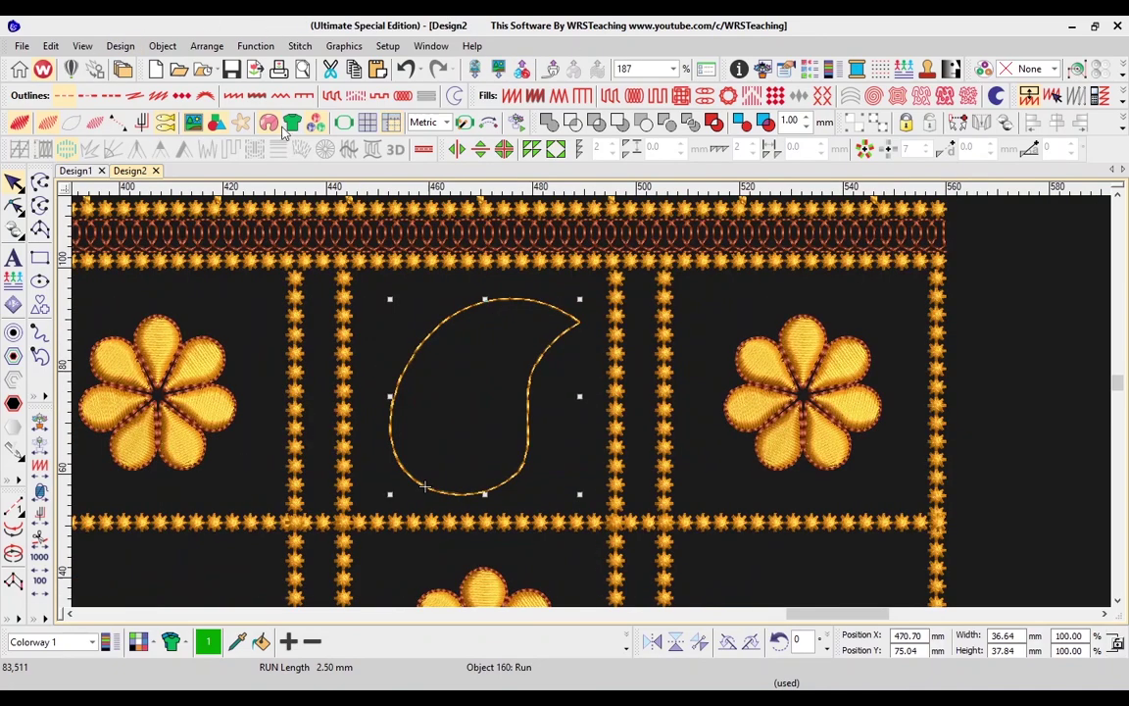
pyautogui.moveTo(579, 299); pyautogui.dragTo(573, 307)
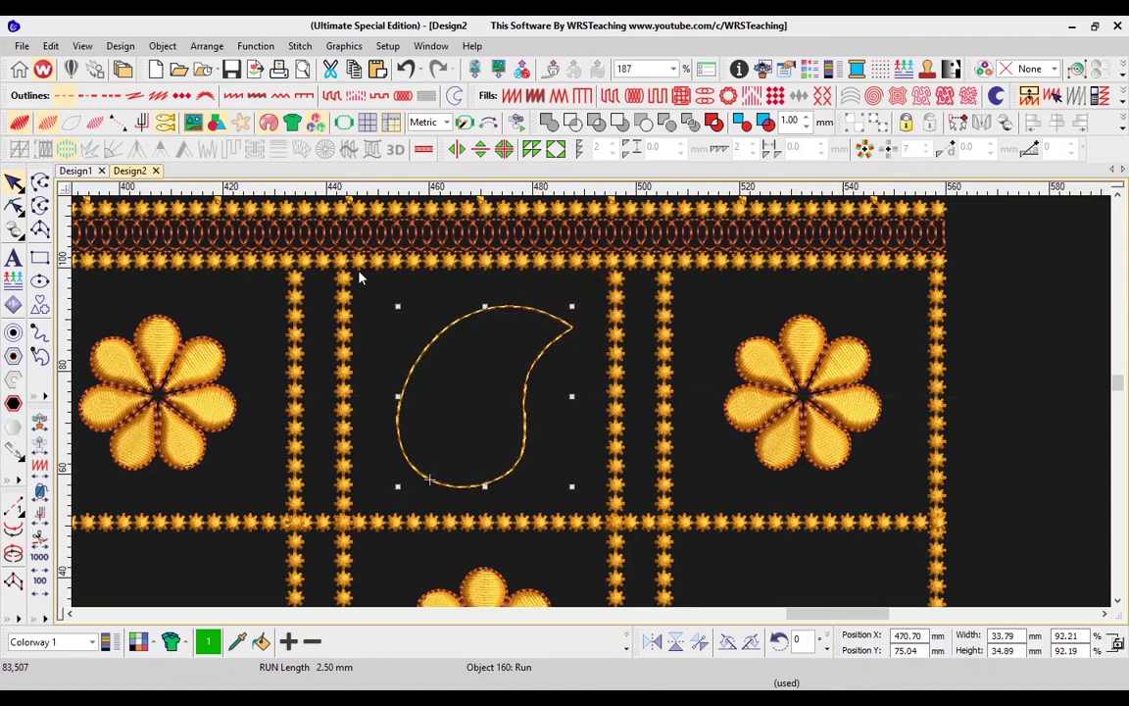
# - Apply the current properties to the paisley outline
pyautogui.rightClick(498, 314)
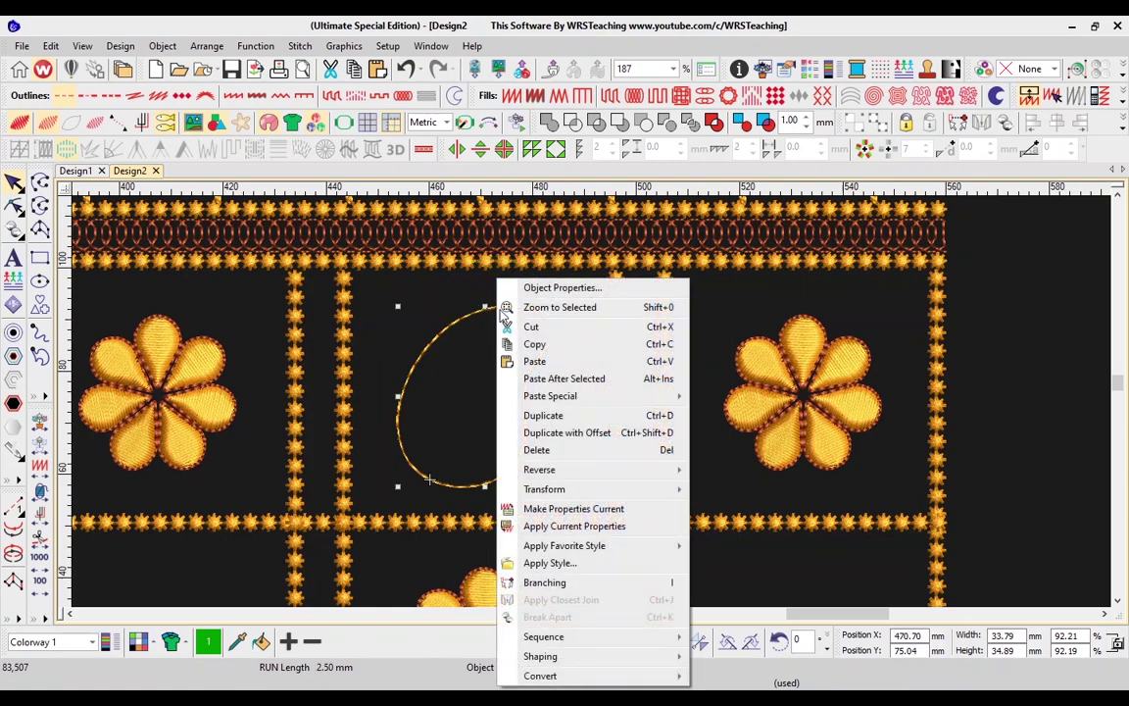
pyautogui.click(529, 523)
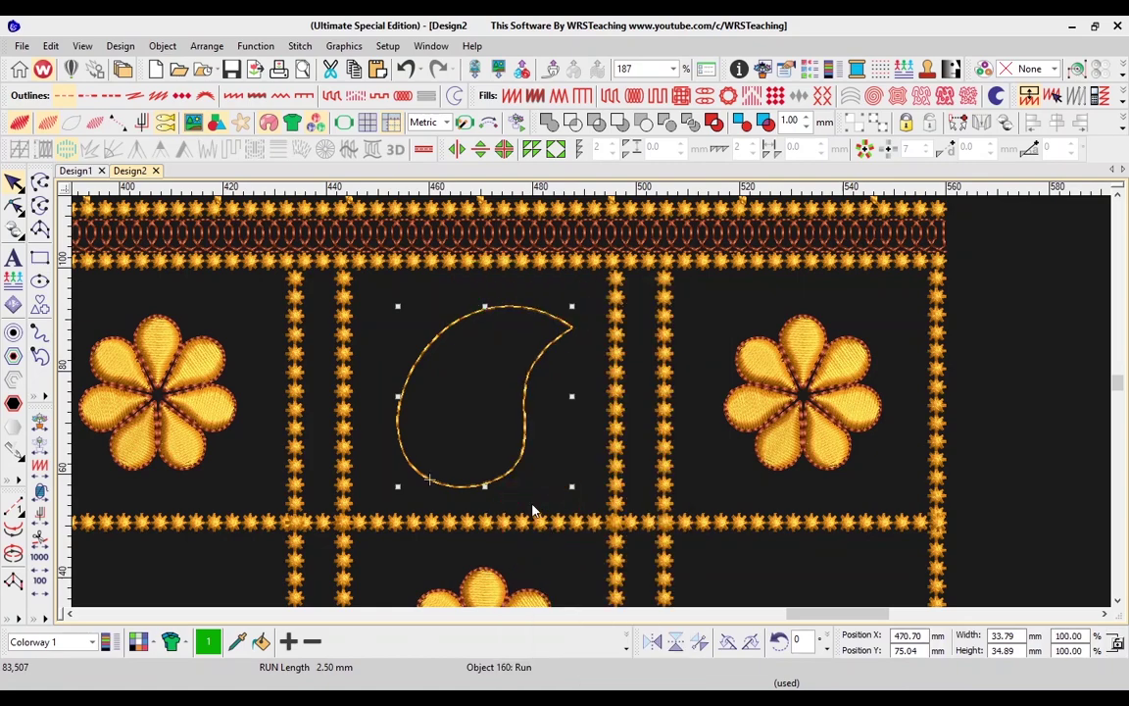
# - Change the paisley outline to a beaded motif run and apply a stipple fill to a copy of the shape
pyautogui.click(181, 95)
pyautogui.click(507, 372)
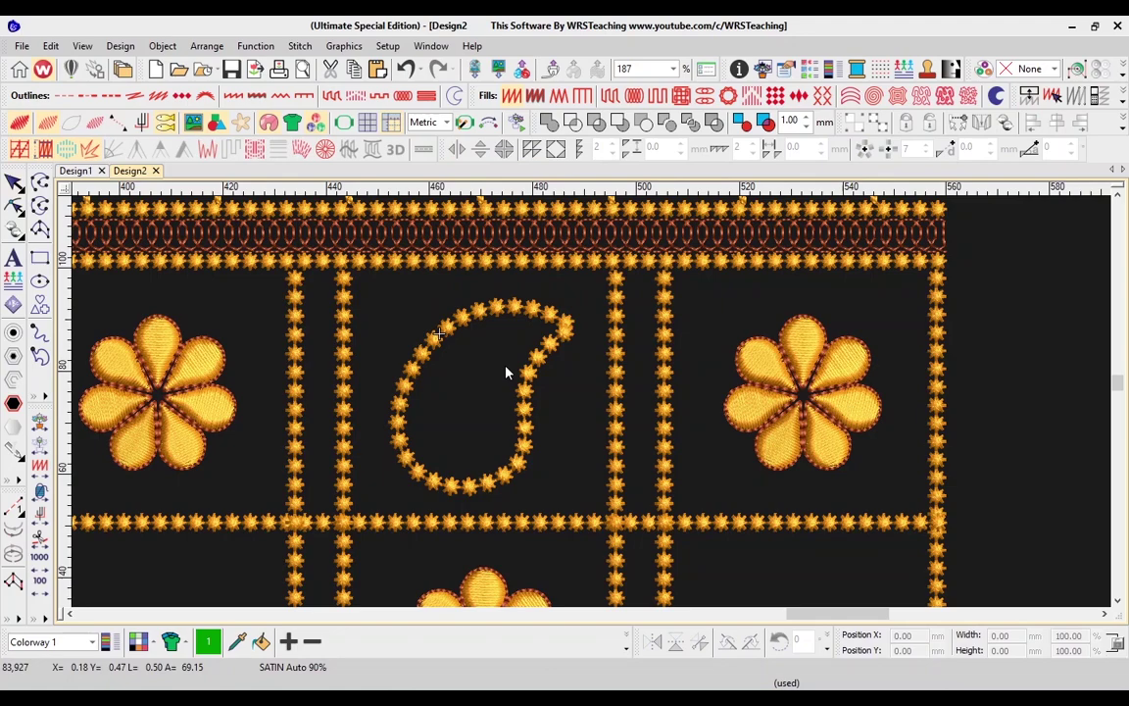
pyautogui.click(456, 327)
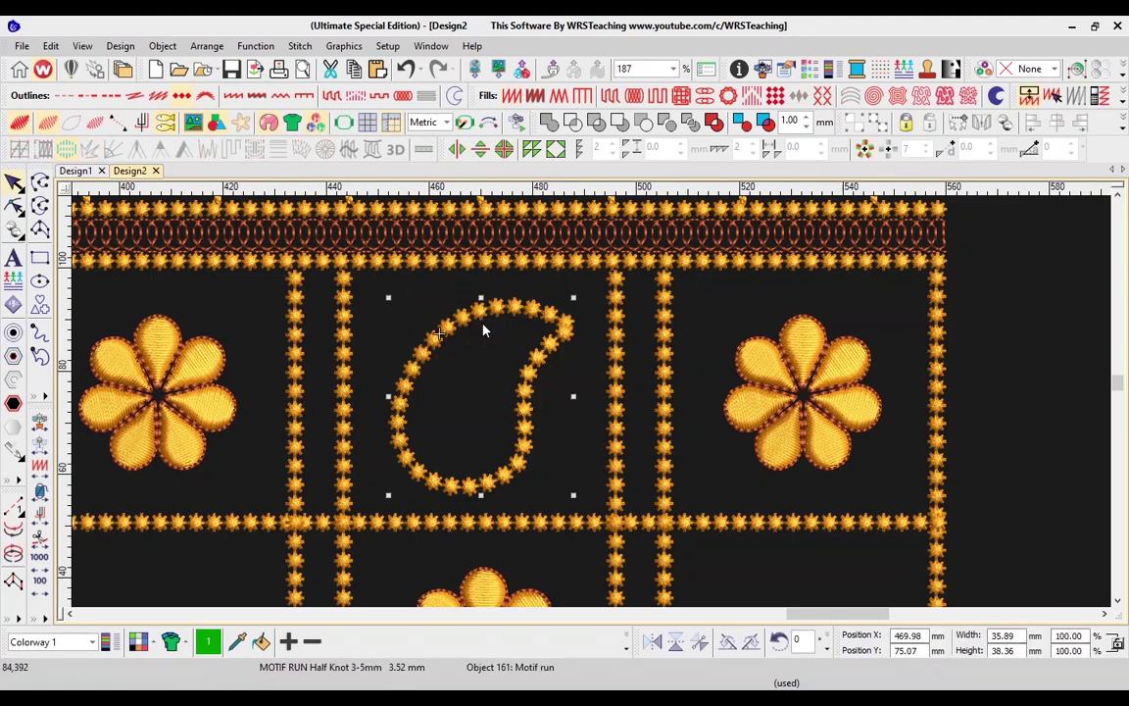
pyautogui.click(921, 98)
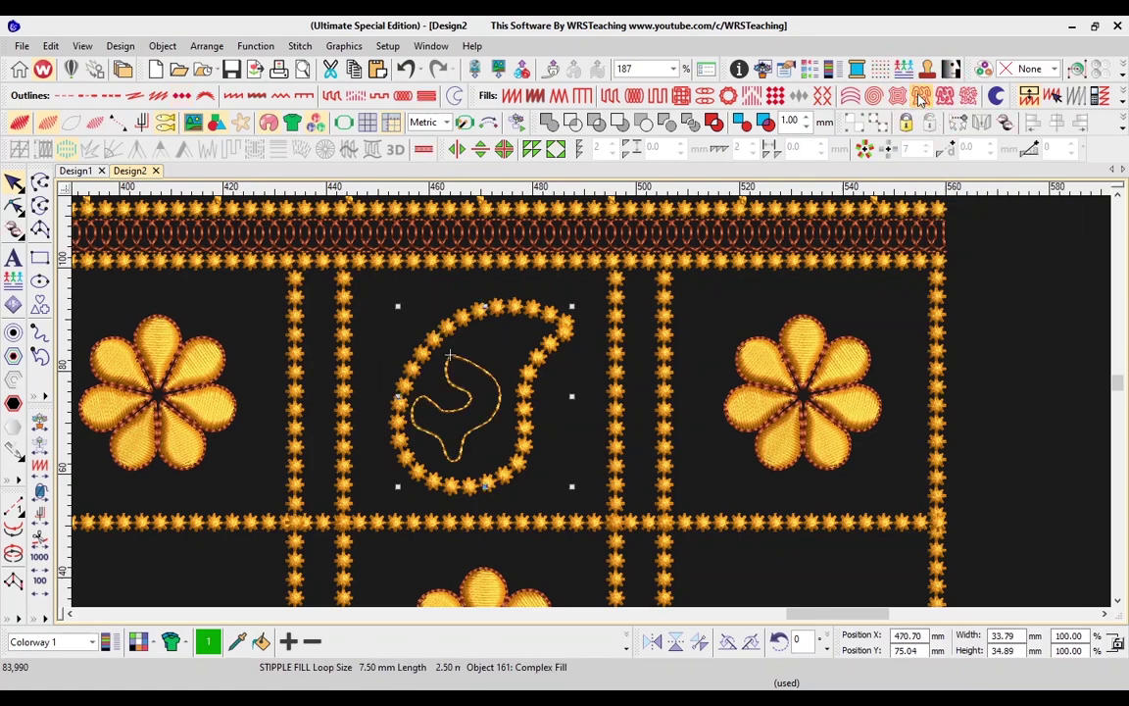
# - Set the loop spacing of the paisley's stipple fill to 1.50 mm
pyautogui.doubleClick(454, 398)
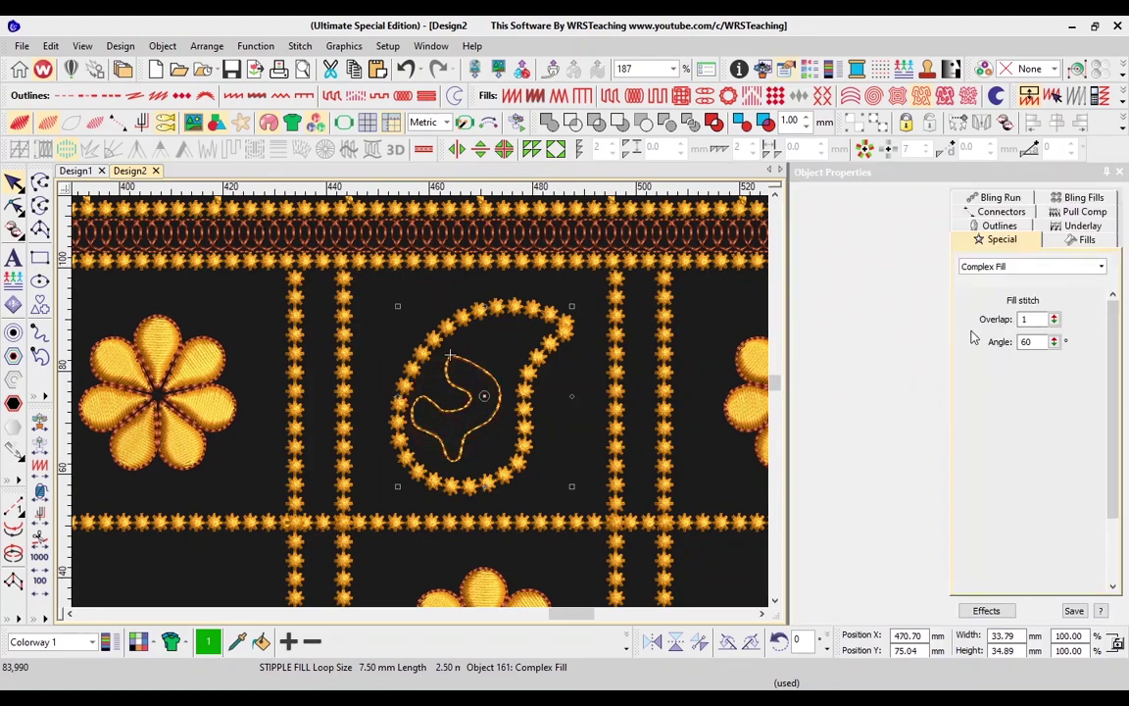
pyautogui.click(1071, 240)
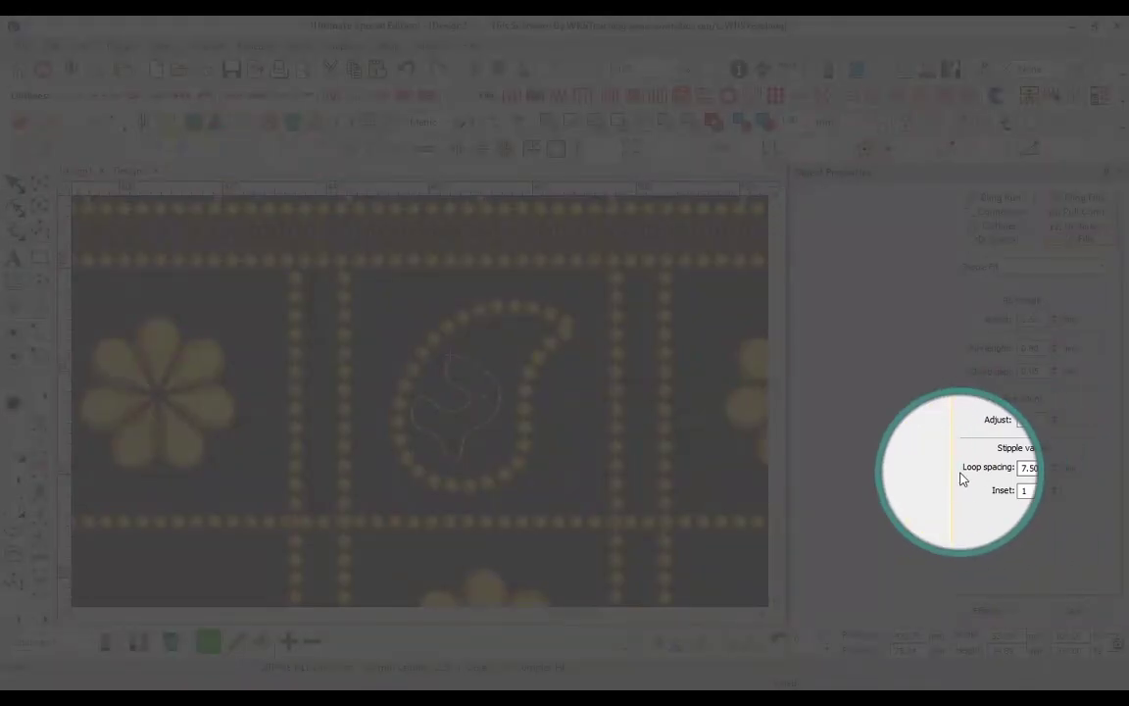
pyautogui.moveTo(1042, 470); pyautogui.dragTo(1022, 472)
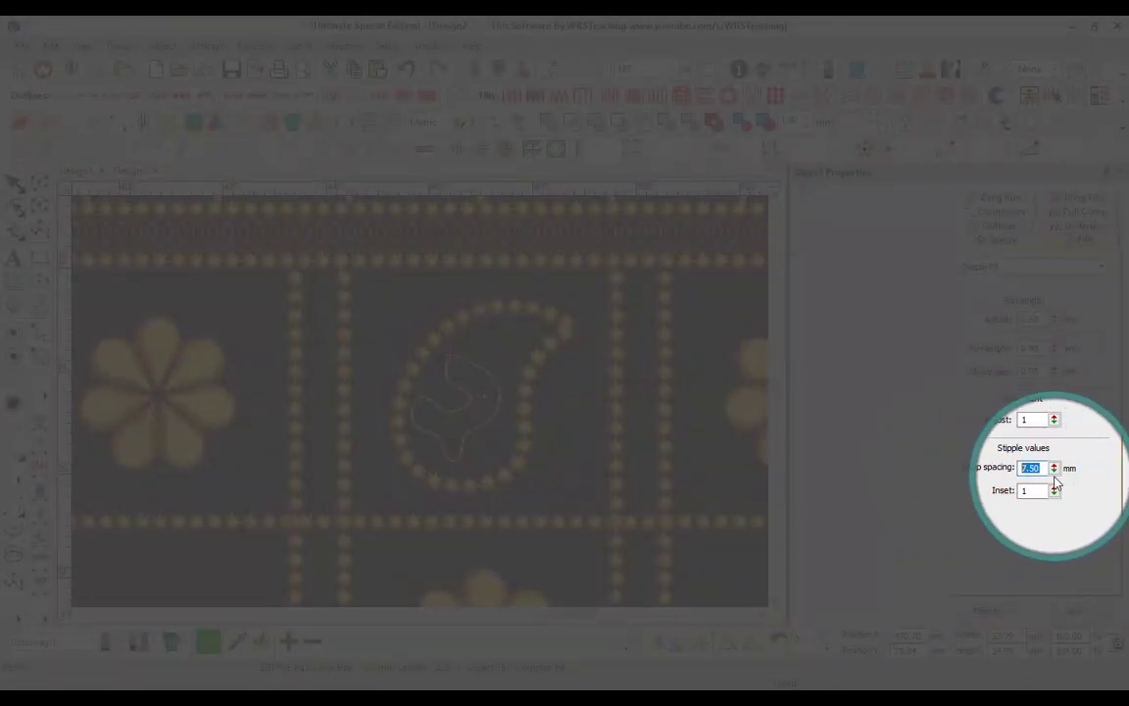
pyautogui.write('1.5')
pyautogui.press('Return')
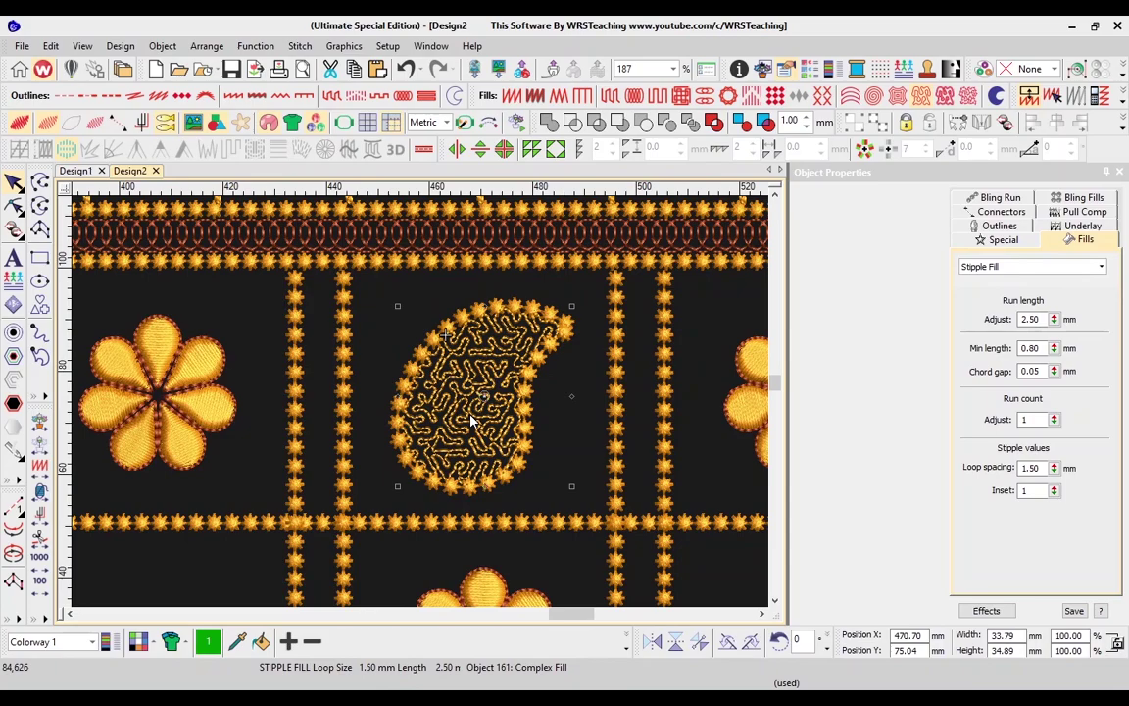
pyautogui.scroll(-2, 471, 418)
pyautogui.click(653, 419)
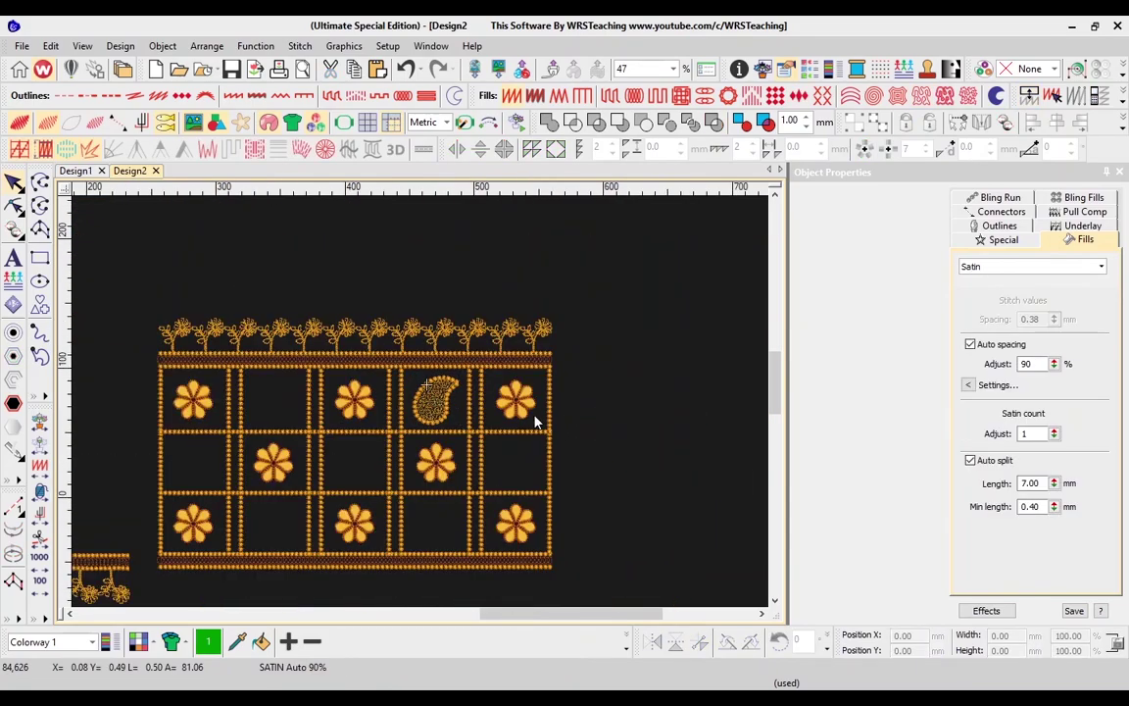
pyautogui.scroll(2, 510, 417)
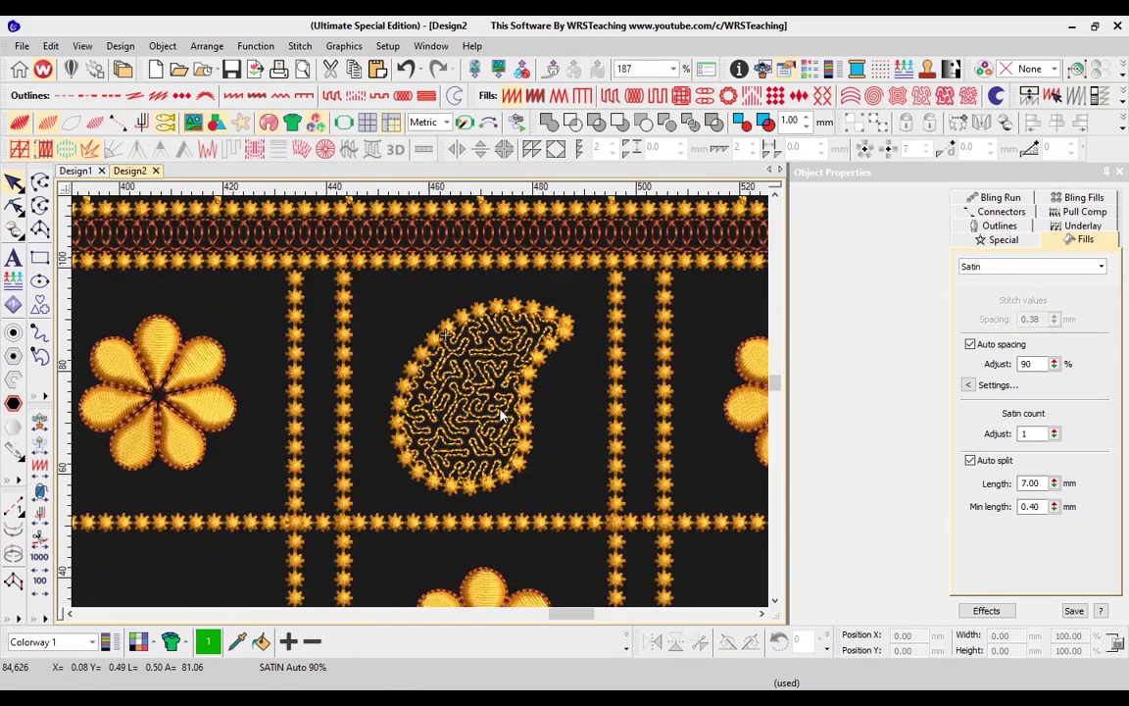
# - Recolour the paisley's stipple fill with dark brown thread colour 2
pyautogui.click(391, 486)
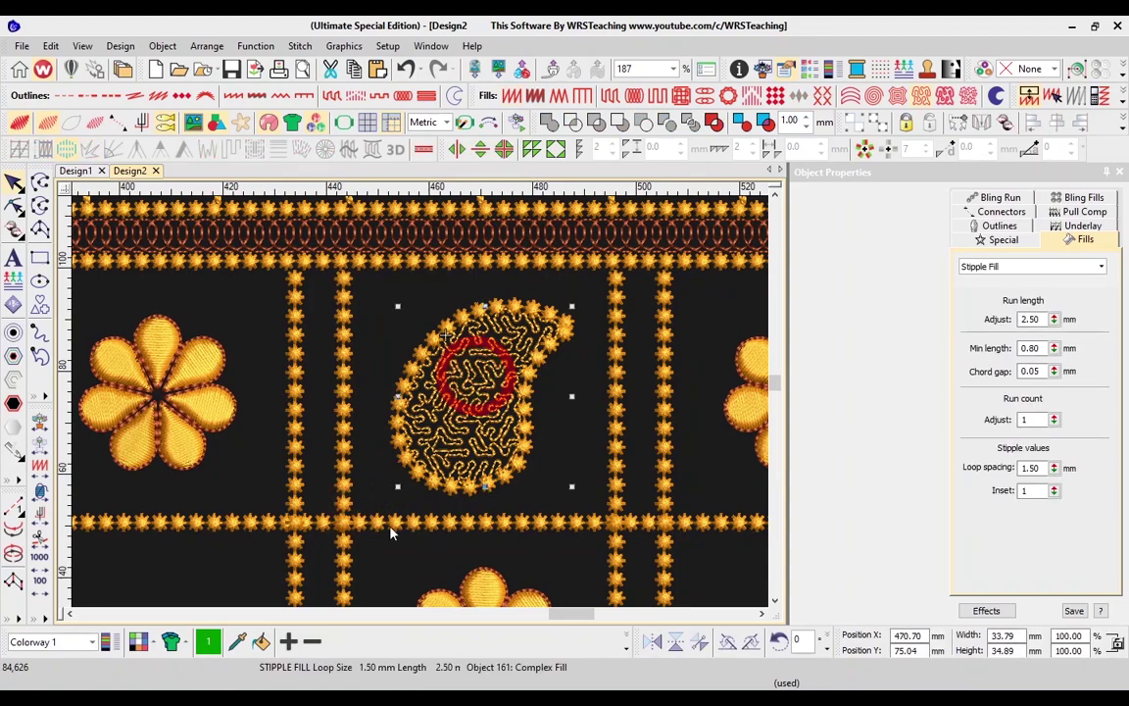
pyautogui.click(626, 643)
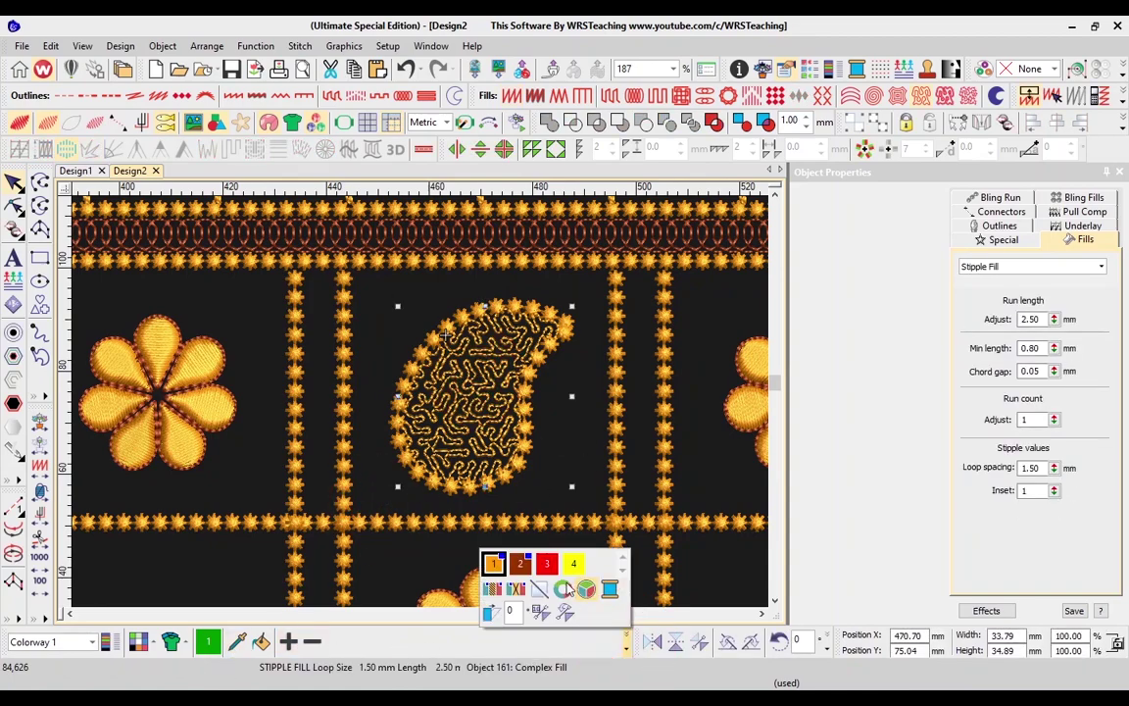
pyautogui.click(343, 642)
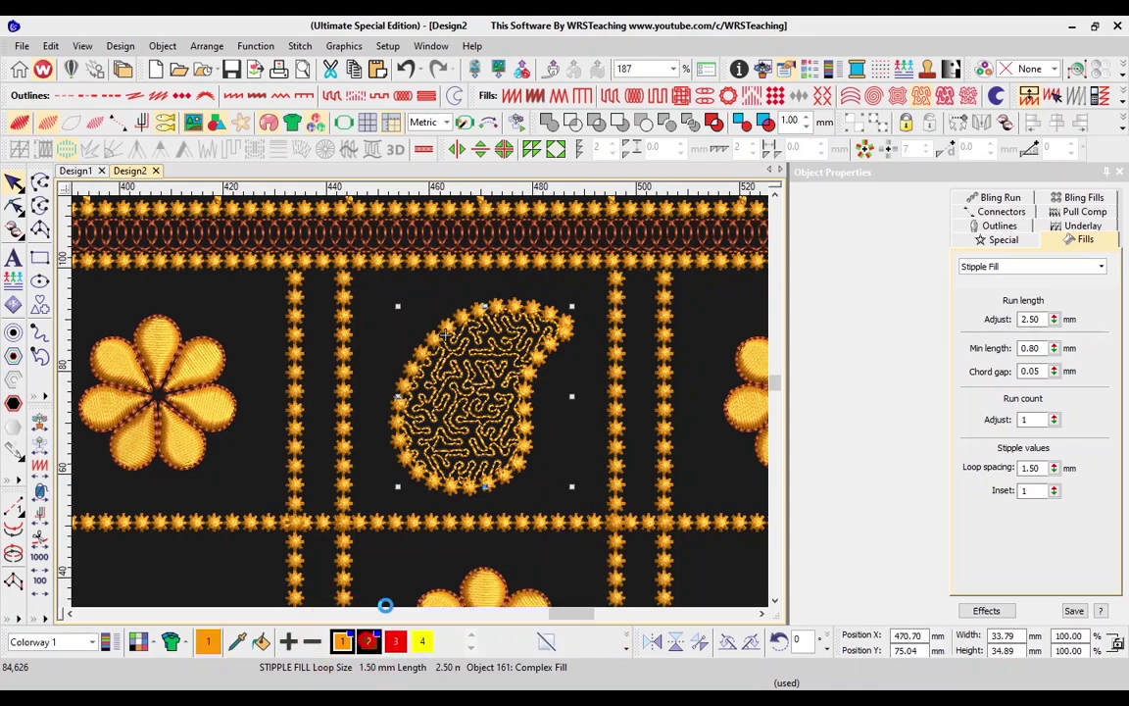
pyautogui.click(594, 330)
# - Group the beaded outline with its stipple fill and shift the paisley slightly to centre it in its cell
pyautogui.moveTo(583, 287); pyautogui.dragTo(379, 508)
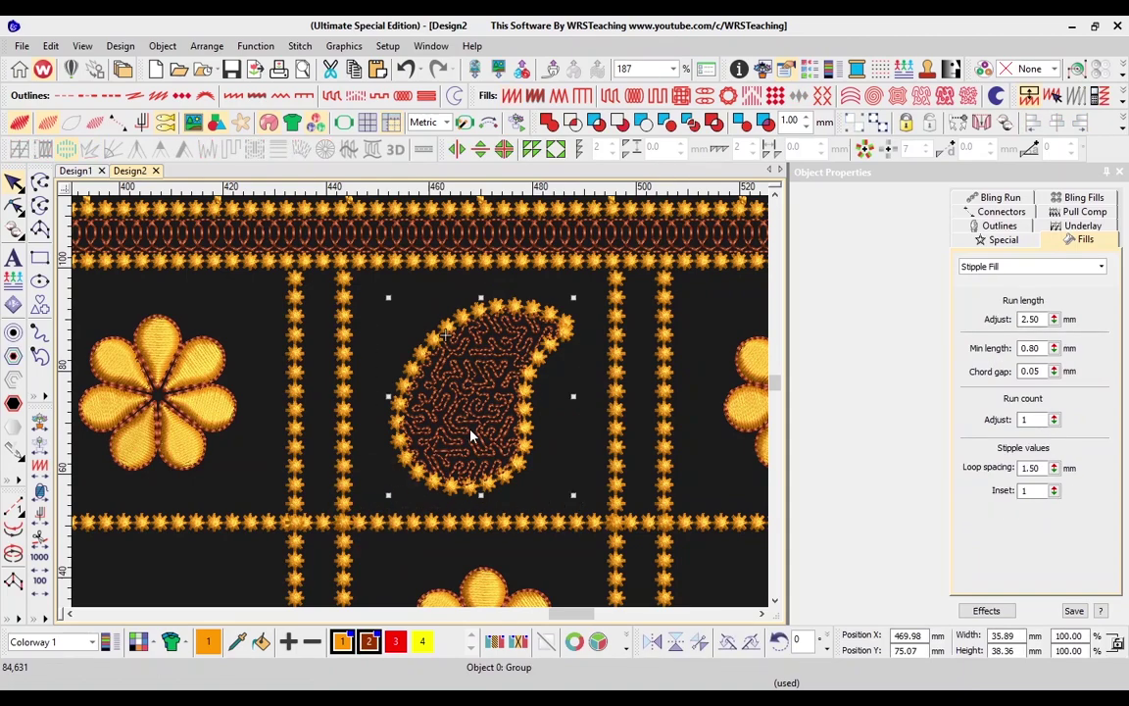
pyautogui.moveTo(472, 427); pyautogui.dragTo(475, 423)
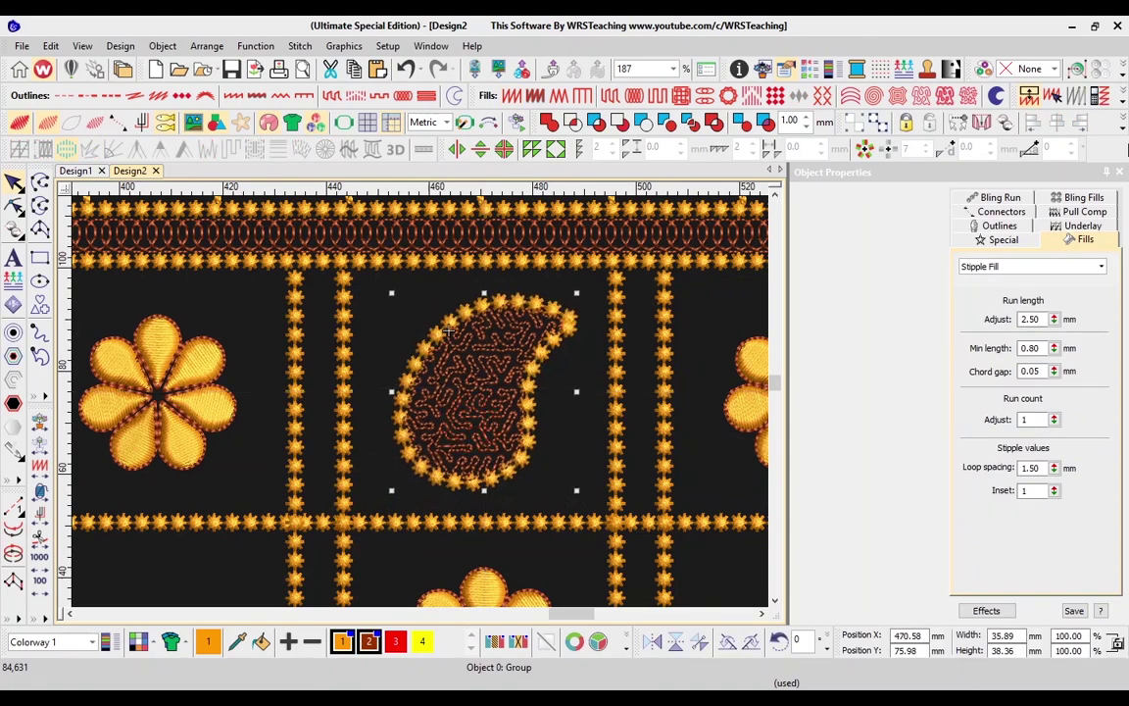
pyautogui.click(1119, 171)
# - Copy the grouped paisley into every remaining empty cell across the three rows of the grid panel
pyautogui.scroll(-1, 691, 394)
pyautogui.click(995, 385)
pyautogui.click(623, 400)
pyautogui.moveTo(624, 404); pyautogui.dragTo(302, 399)
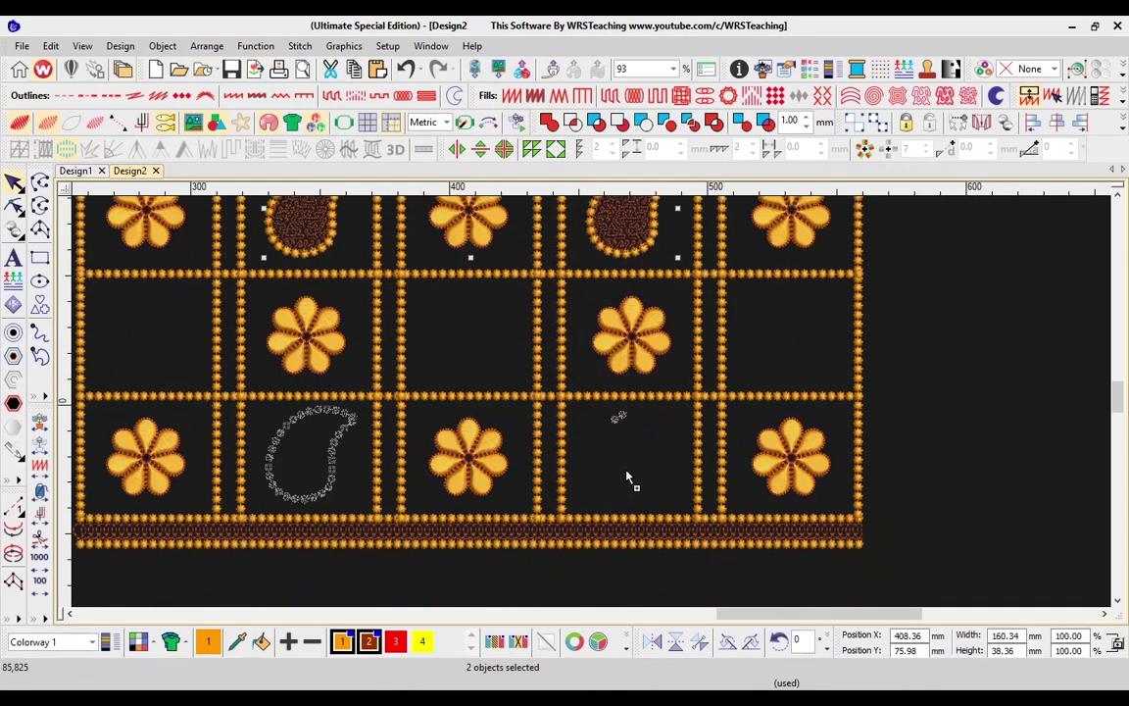
pyautogui.moveTo(630, 477); pyautogui.dragTo(627, 475)
pyautogui.click(625, 476)
pyautogui.moveTo(625, 476); pyautogui.dragTo(781, 351)
pyautogui.moveTo(772, 360); pyautogui.dragTo(452, 360)
pyautogui.scroll(-1, 454, 372)
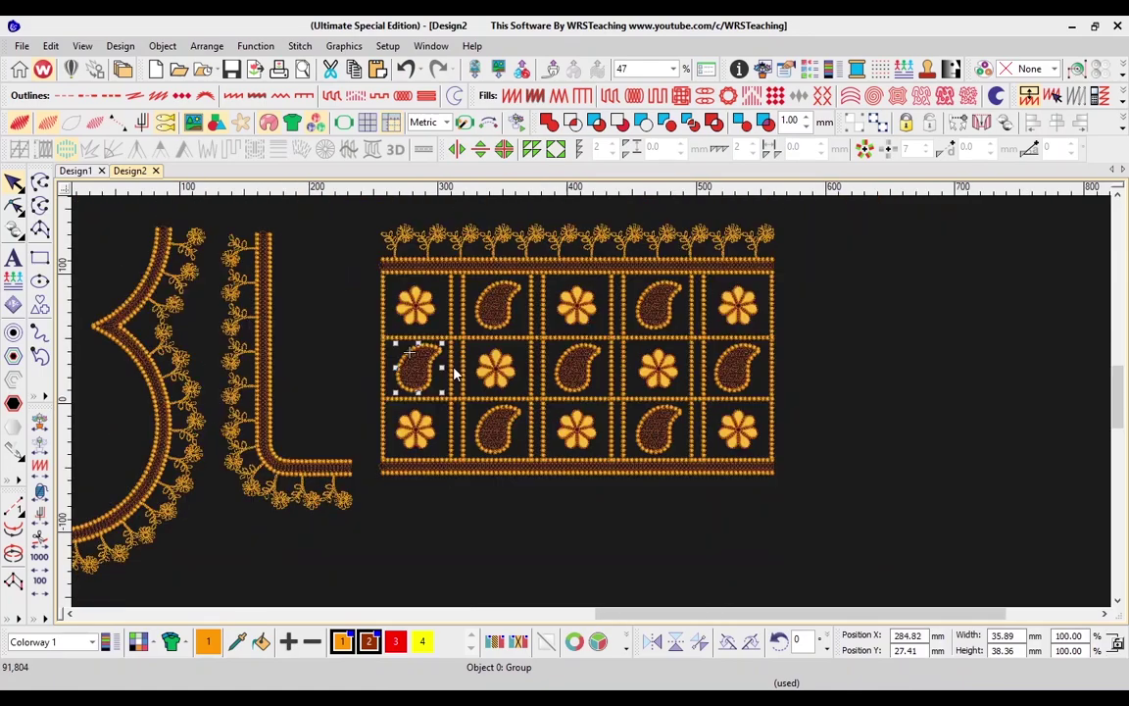
# - Place a horizontal guide at the neckline's lowest edge and move the whole grid panel down so its base rests on it
pyautogui.click(864, 333)
pyautogui.hscroll(-3, 863, 334)
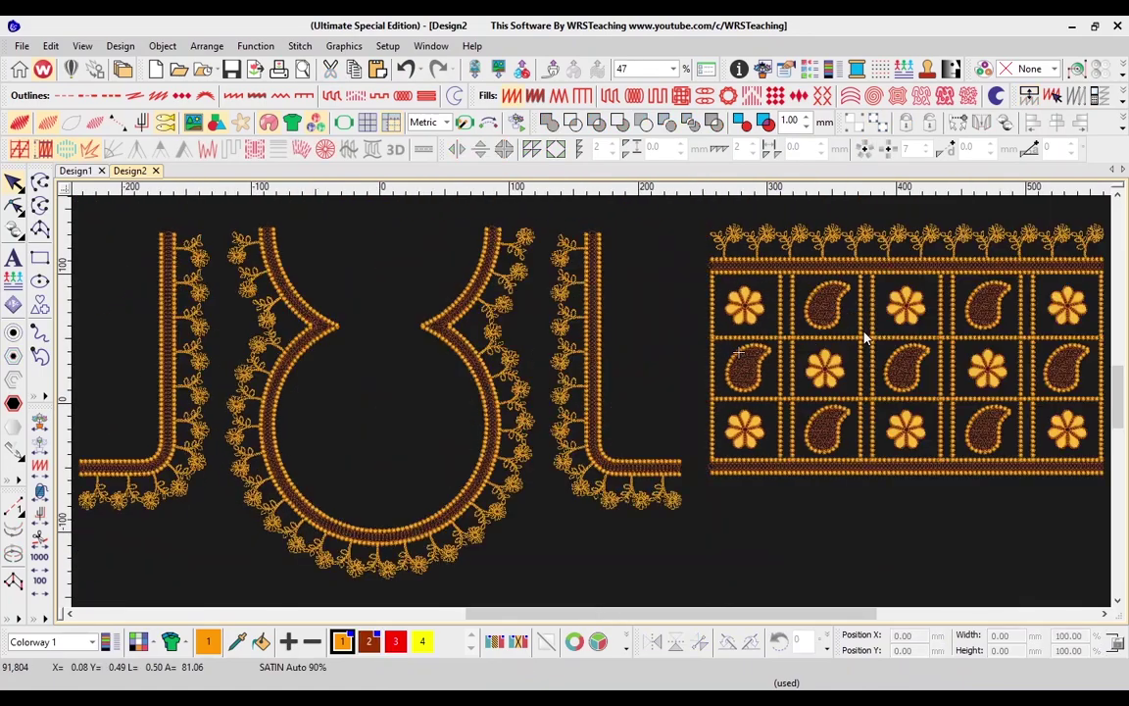
pyautogui.scroll(-1, 860, 355)
pyautogui.hscroll(1, 597, 348)
pyautogui.moveTo(823, 270); pyautogui.dragTo(554, 459)
pyautogui.scroll(2, 592, 403)
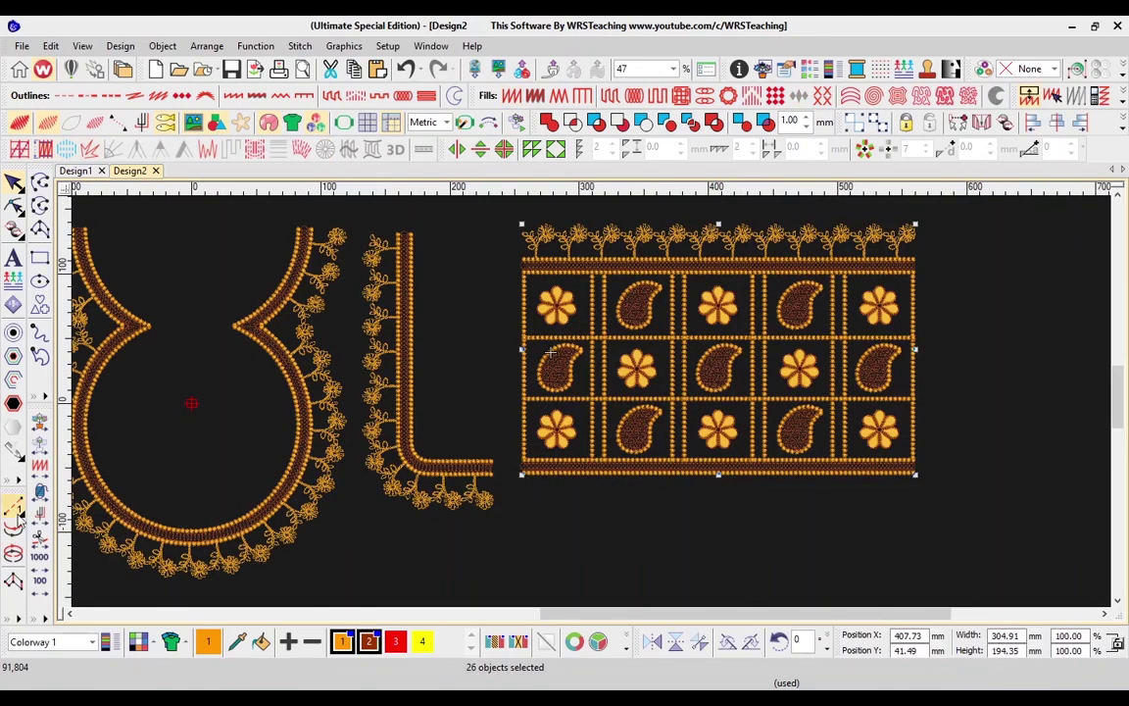
pyautogui.click(69, 566)
pyautogui.moveTo(69, 567); pyautogui.dragTo(68, 580)
pyautogui.moveTo(716, 475); pyautogui.dragTo(710, 574)
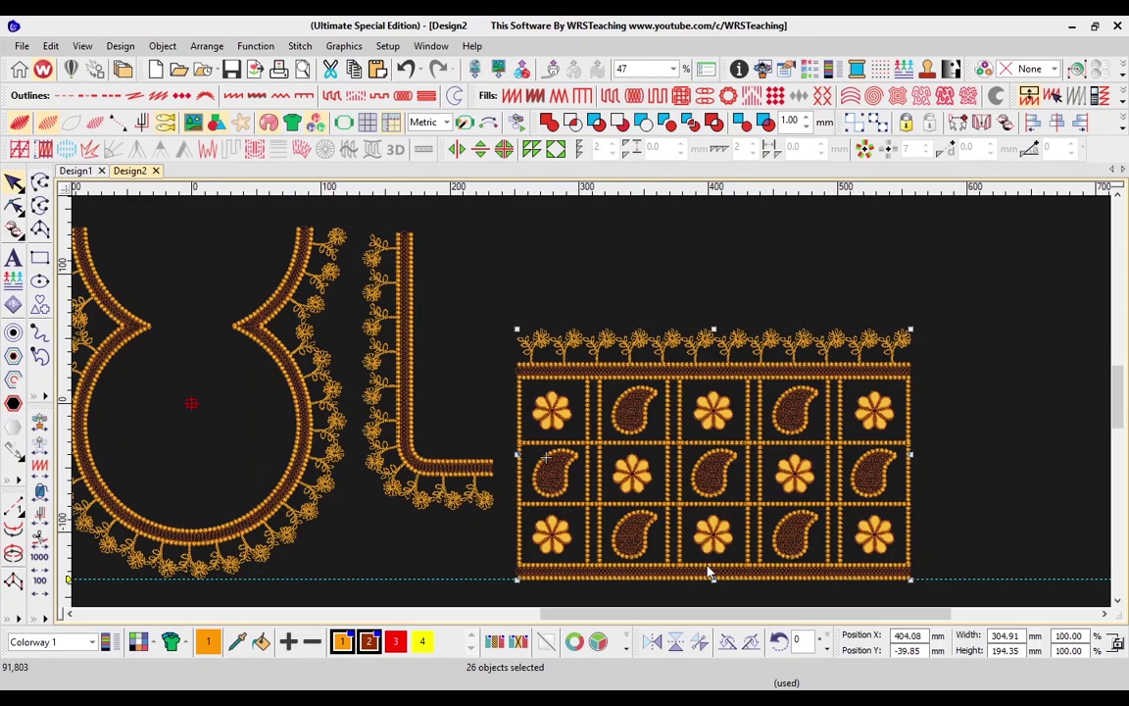
pyautogui.click(978, 322)
# - Draw a slanted run line about 116 mm long at 60° from the grid panel's upper-left corner
pyautogui.scroll(1, 782, 305)
pyautogui.hscroll(1, 691, 362)
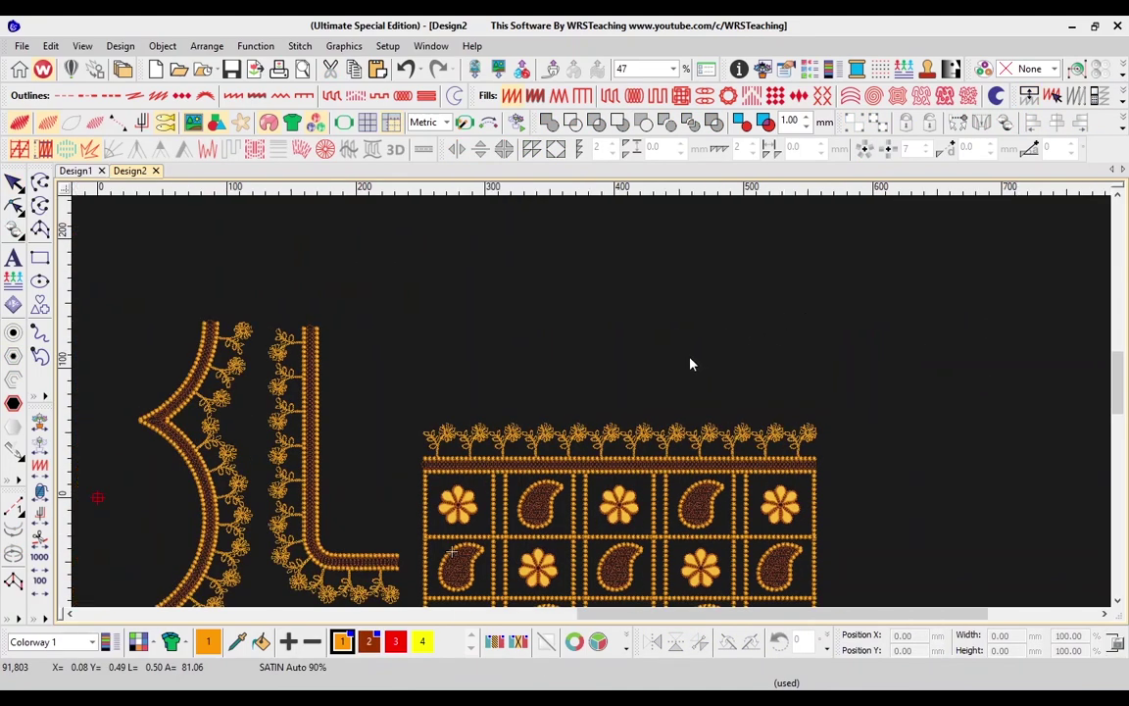
pyautogui.scroll(-1, 681, 356)
pyautogui.press('space')
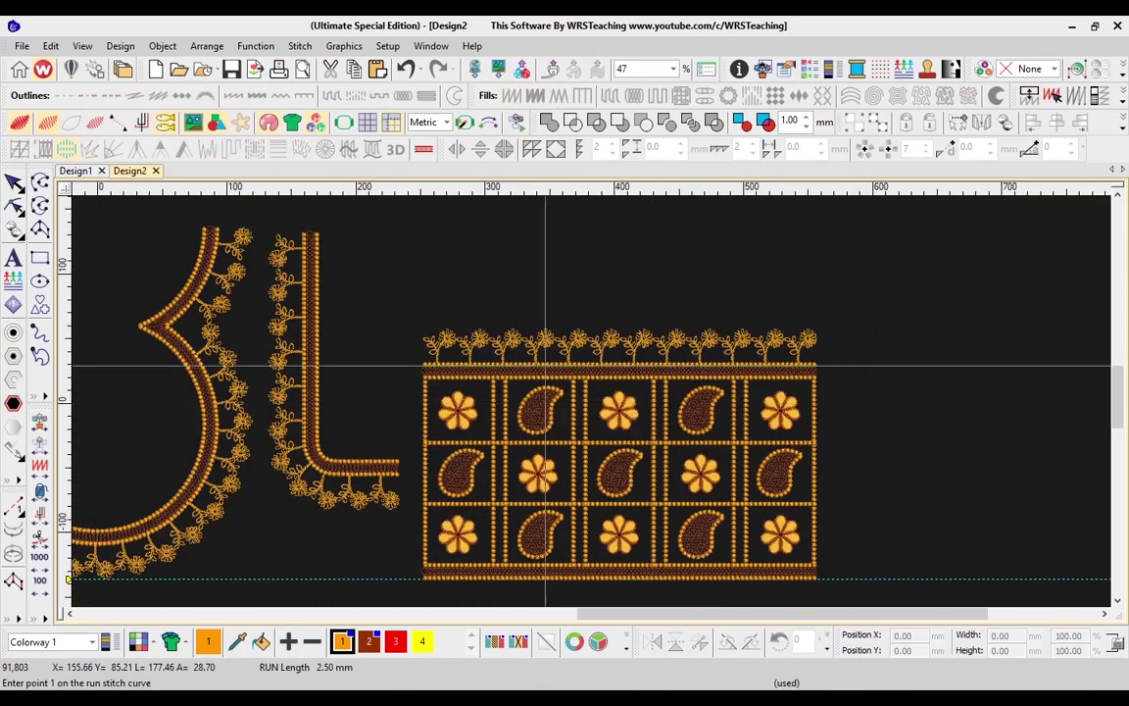
pyautogui.click(423, 364)
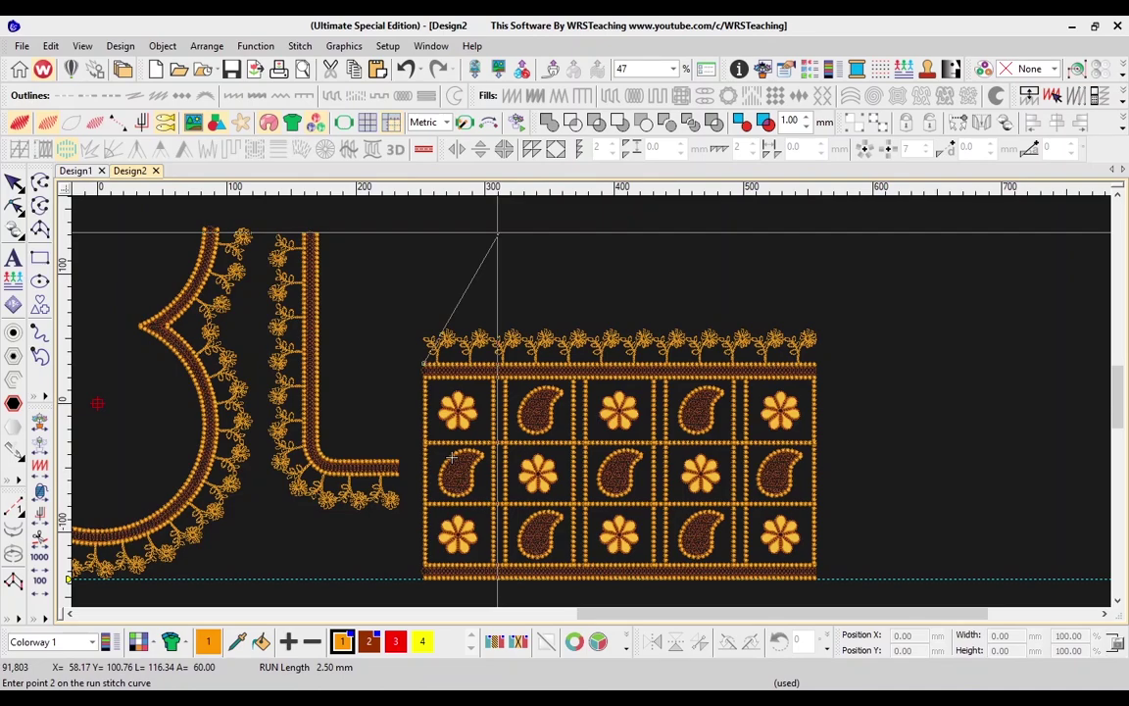
pyautogui.click(498, 233)
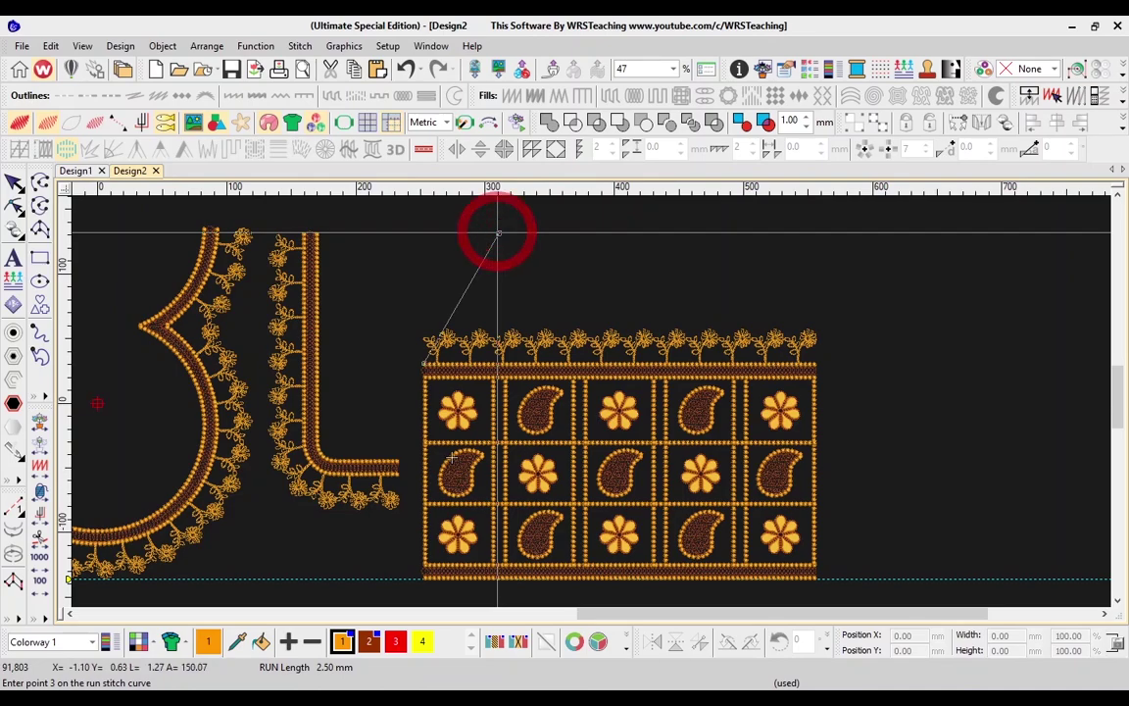
pyautogui.press('Return')
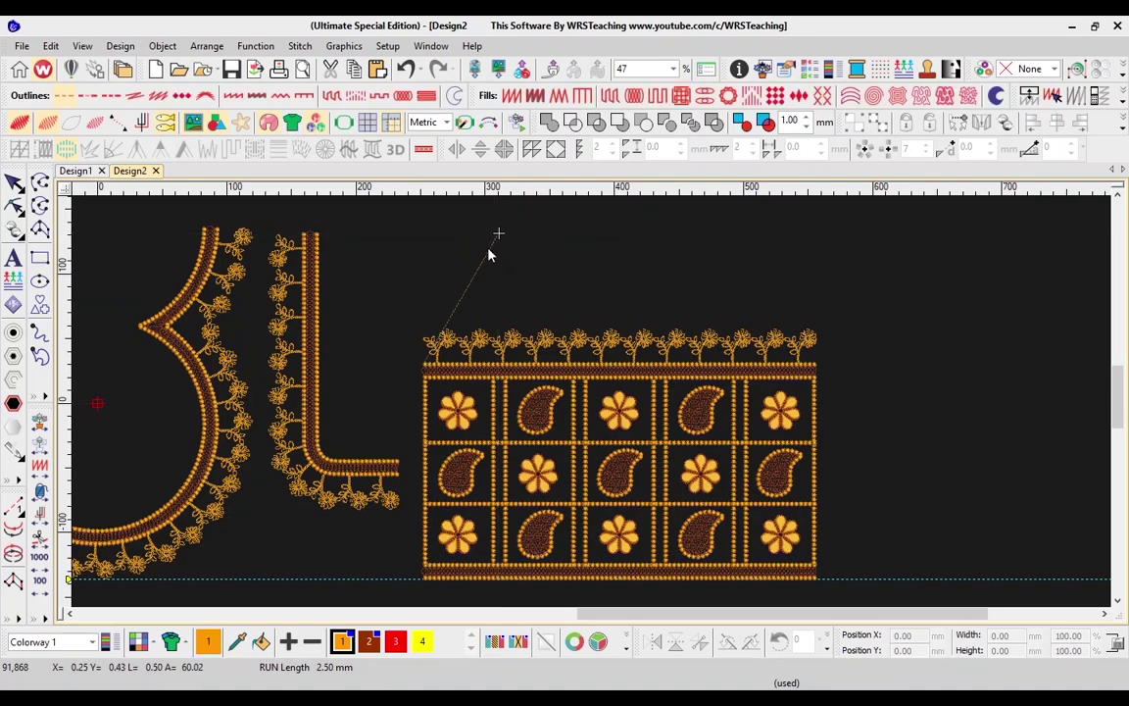
# - Mirror a copy of the slanted line onto the panel's upper-right corner and add a horizontal guide at the tops of both lines
pyautogui.click(488, 247)
pyautogui.moveTo(490, 255); pyautogui.dragTo(814, 251)
pyautogui.press('x')
pyautogui.press('Left')
pyautogui.press('Left')
pyautogui.press('Left')
pyautogui.press('Left')
pyautogui.click(67, 233)
pyautogui.click(432, 241)
pyautogui.press('z')
# - Draw a circle about 26 mm in diameter near the left slanted line and change it to a beaded motif run outline
pyautogui.scroll(3, 503, 402)
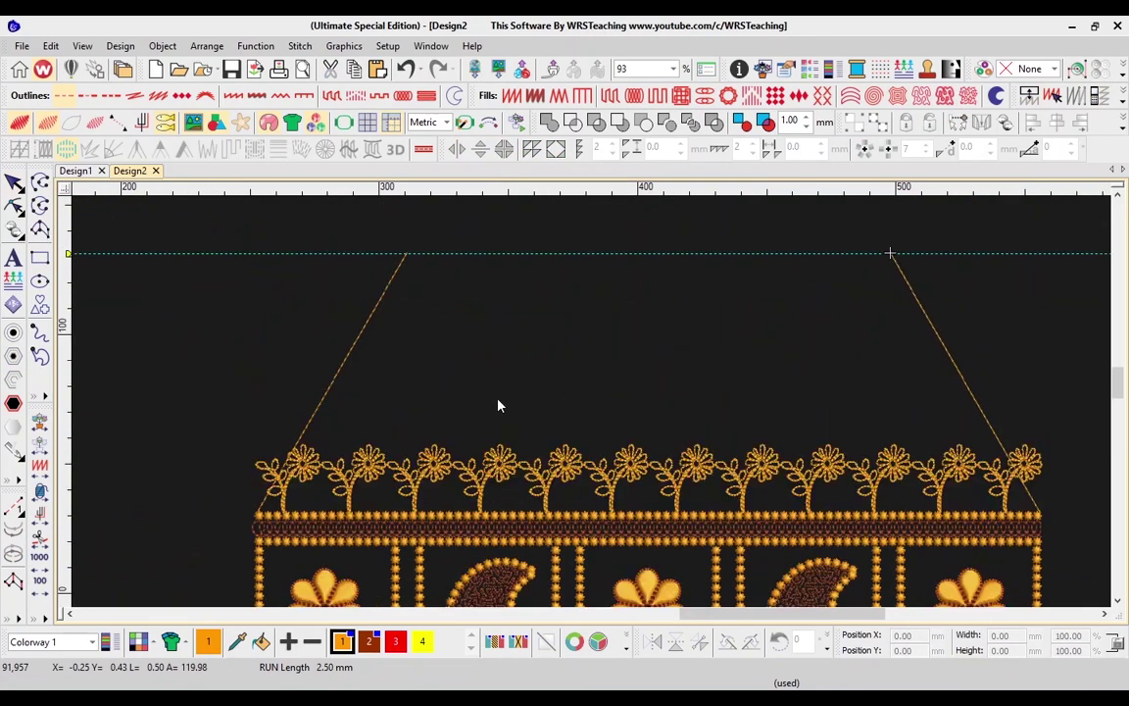
pyautogui.scroll(2, 361, 403)
pyautogui.click(39, 280)
pyautogui.click(415, 476)
pyautogui.click(433, 505)
pyautogui.press('Return')
pyautogui.press('Escape')
pyautogui.click(429, 503)
pyautogui.click(63, 94)
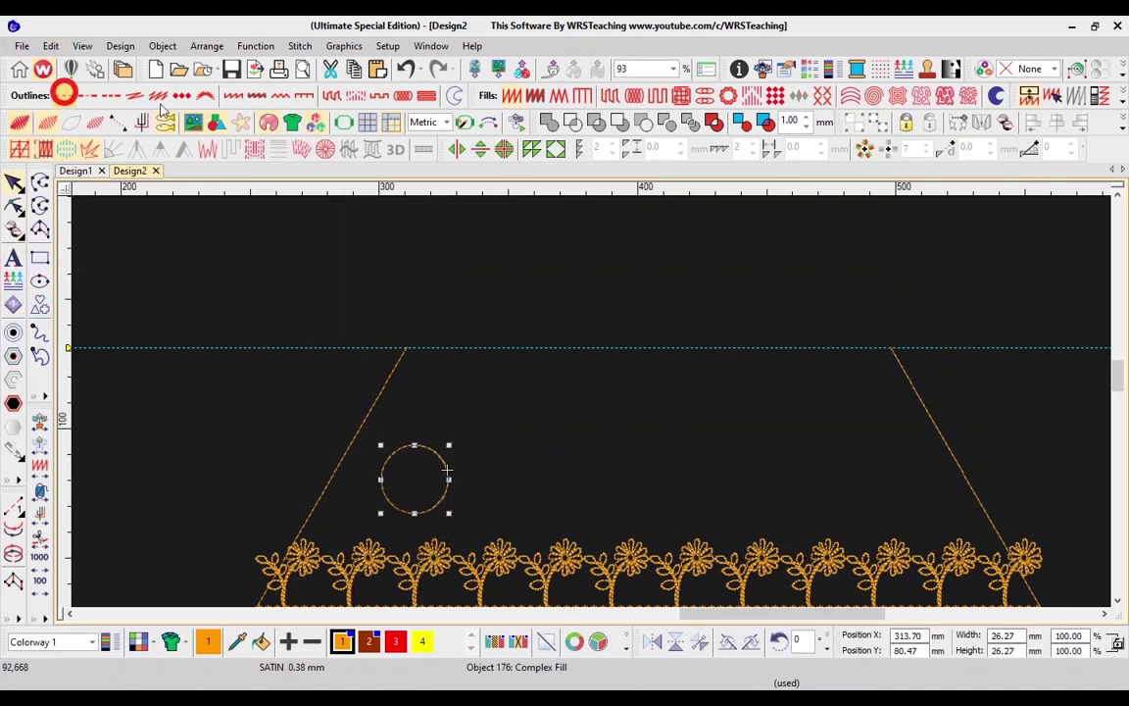
pyautogui.click(181, 95)
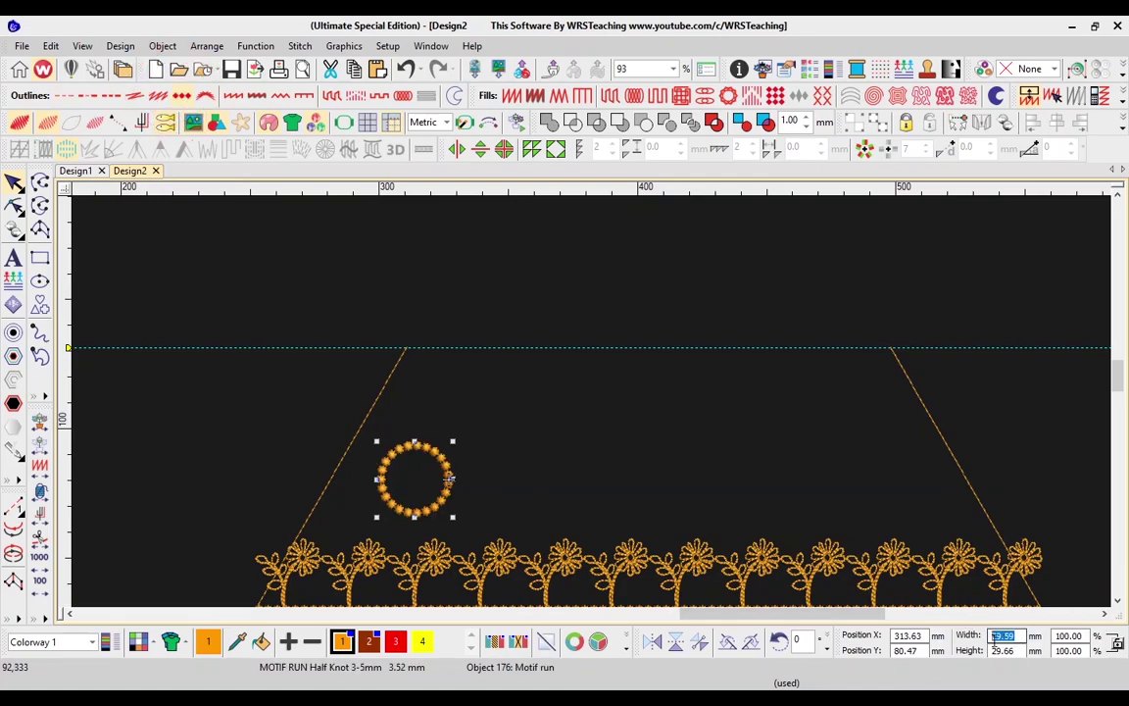
# - Set the beaded circle's width and height to 20 mm
pyautogui.write('20')
pyautogui.press('Return')
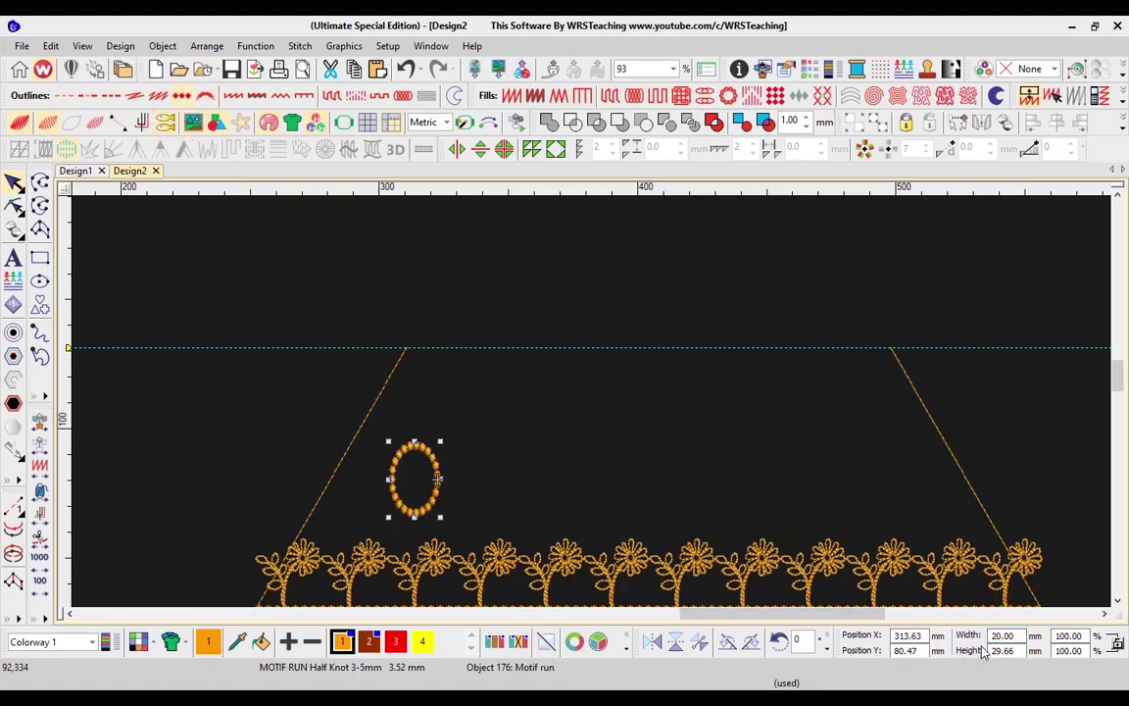
pyautogui.moveTo(1019, 651); pyautogui.dragTo(959, 652)
pyautogui.write('20')
pyautogui.press('Return')
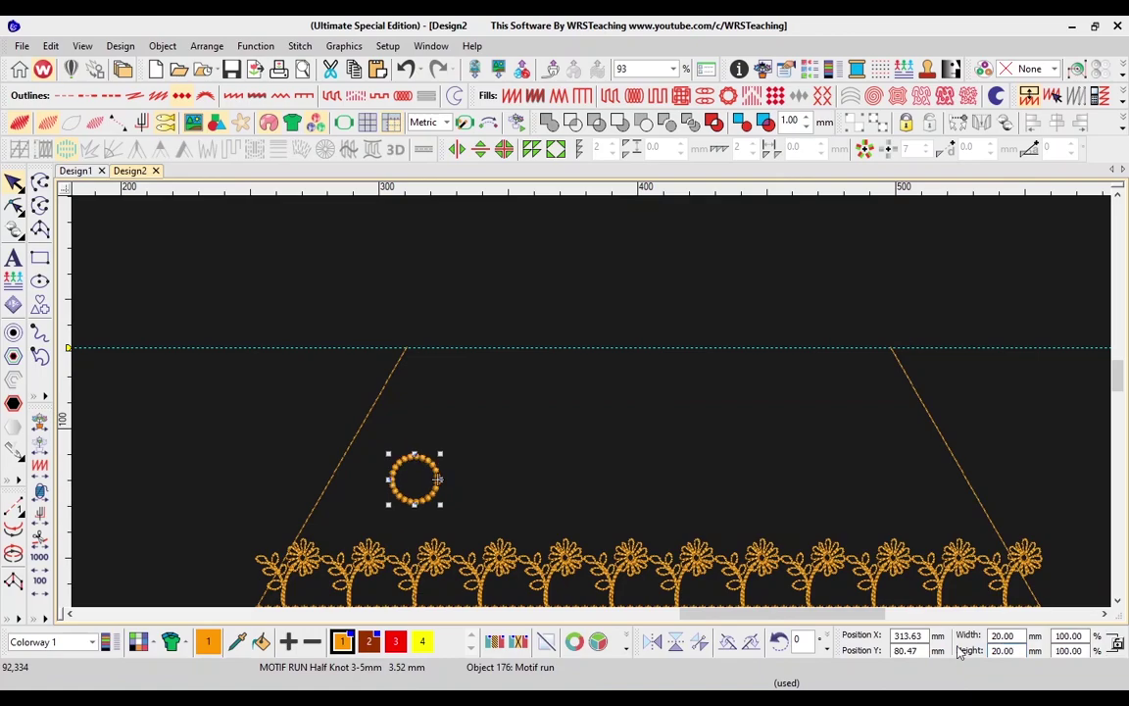
# - Move the beaded circle down toward the left slanted line and apply a stipple fill to a copy of it
pyautogui.scroll(1, 574, 463)
pyautogui.hscroll(-1, 578, 462)
pyautogui.scroll(-1, 669, 457)
pyautogui.scroll(1, 437, 423)
pyautogui.hscroll(-1, 508, 418)
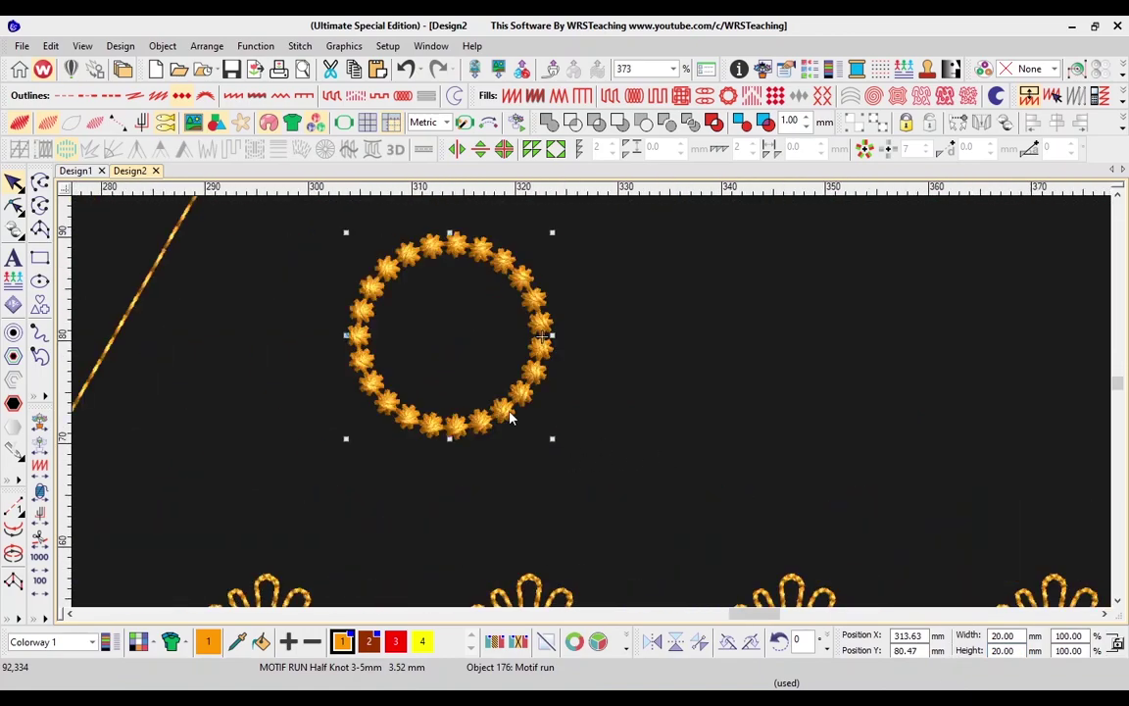
pyautogui.moveTo(436, 414); pyautogui.dragTo(360, 465)
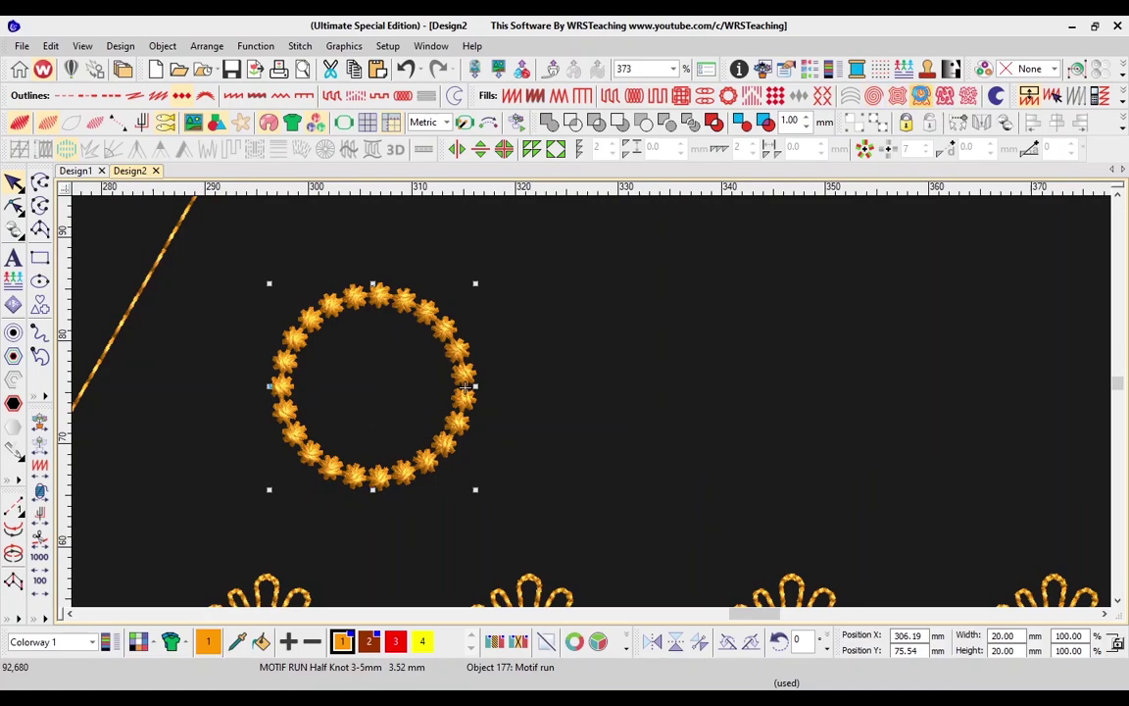
pyautogui.click(919, 95)
# - Set the loop spacing of the circle's stipple fill to 1.50 mm
pyautogui.doubleClick(359, 384)
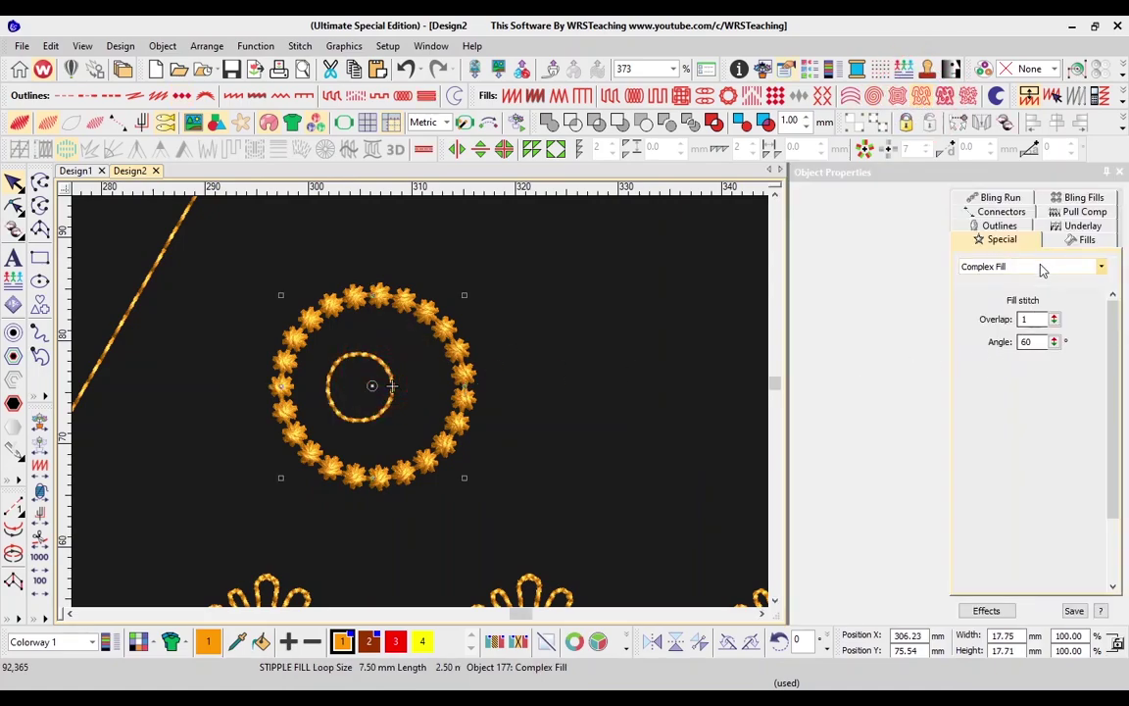
pyautogui.click(1065, 245)
pyautogui.doubleClick(1028, 467)
pyautogui.write('1.5')
pyautogui.press('Return')
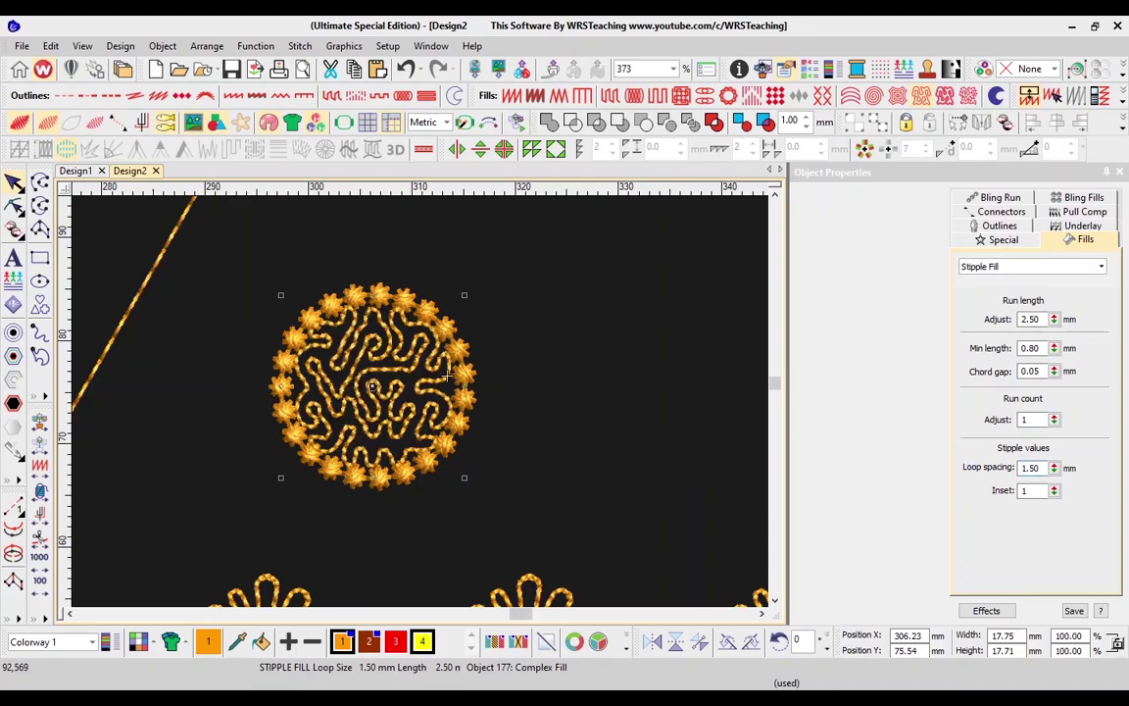
# - Recolour the circle's stipple fill with dark brown thread colour 2 and close its object properties
pyautogui.click(379, 651)
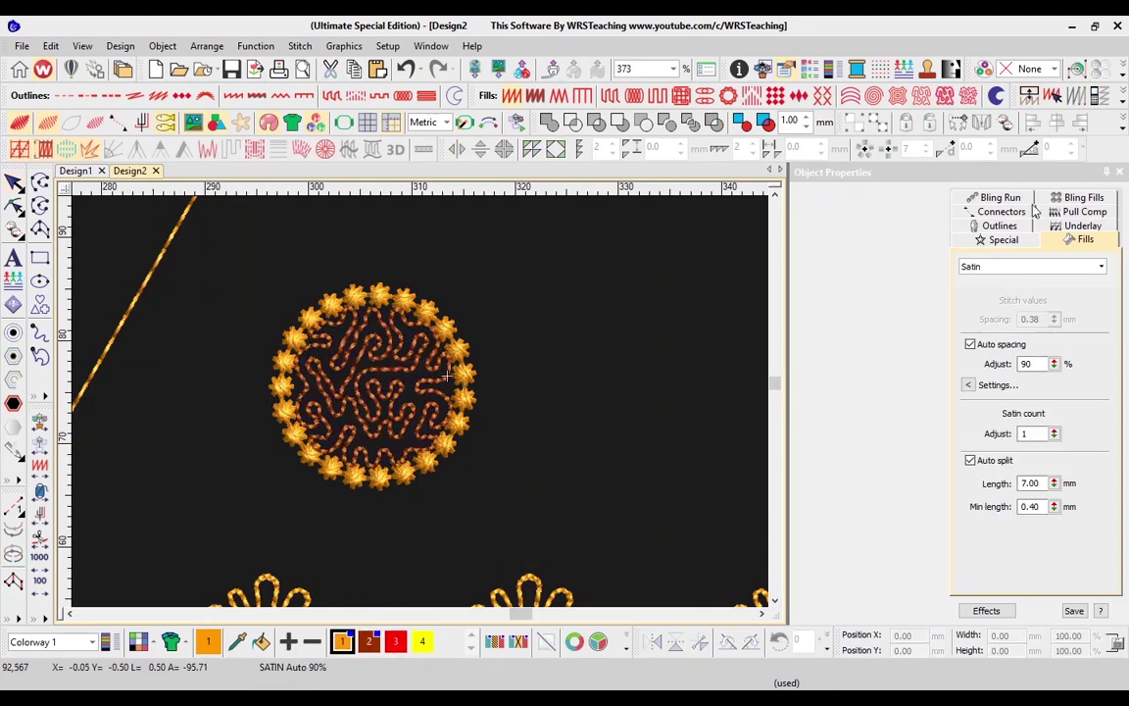
pyautogui.click(1120, 171)
pyautogui.scroll(-4, 654, 362)
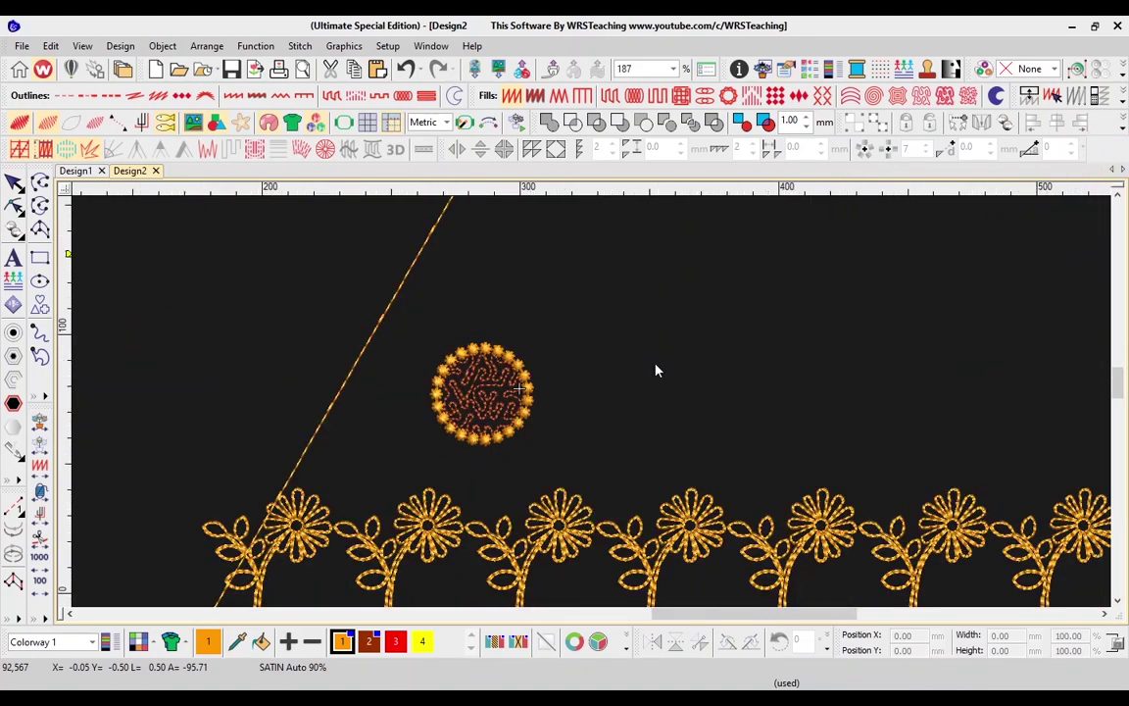
# - Copy the filled beaded circle into a row of five between the slanted lines, and shift the leftmost one toward its slanted line
pyautogui.click(500, 428)
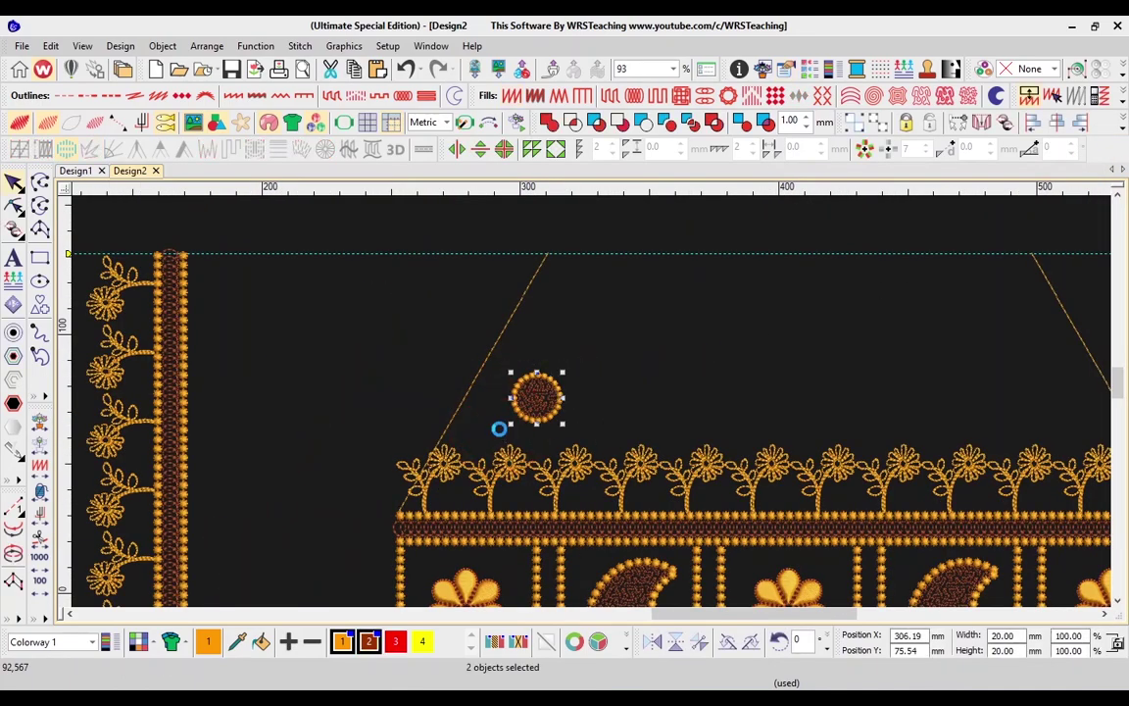
pyautogui.moveTo(544, 417); pyautogui.dragTo(838, 412)
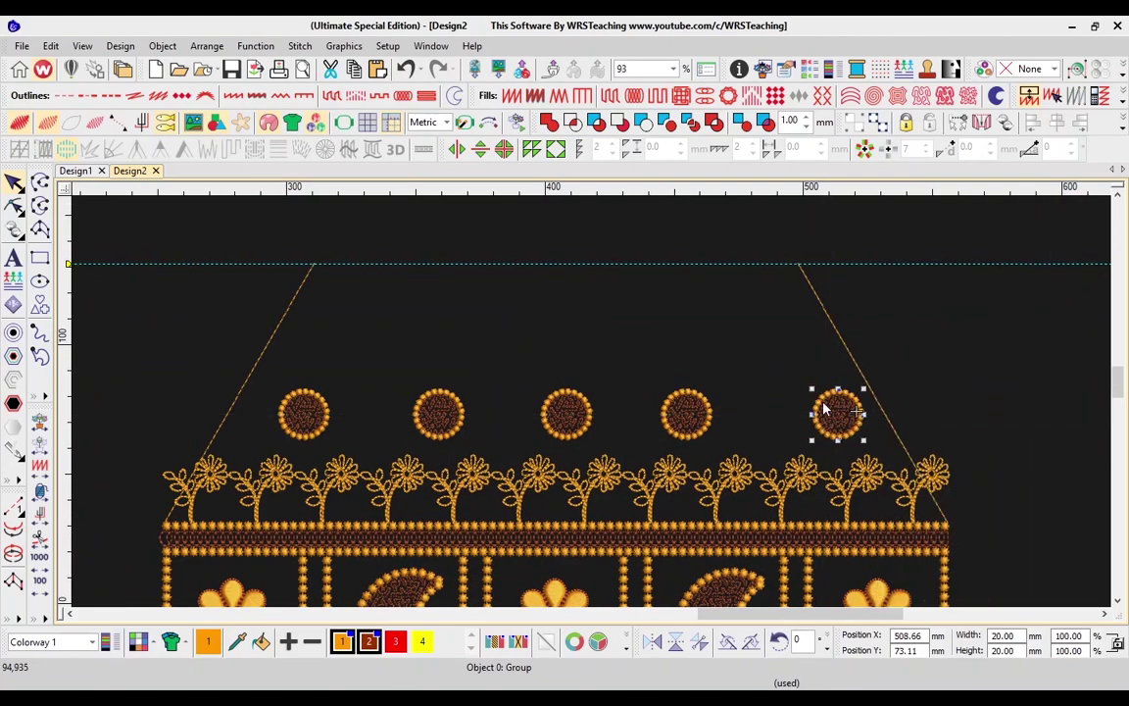
pyautogui.click(305, 419)
pyautogui.moveTo(305, 418); pyautogui.dragTo(307, 422)
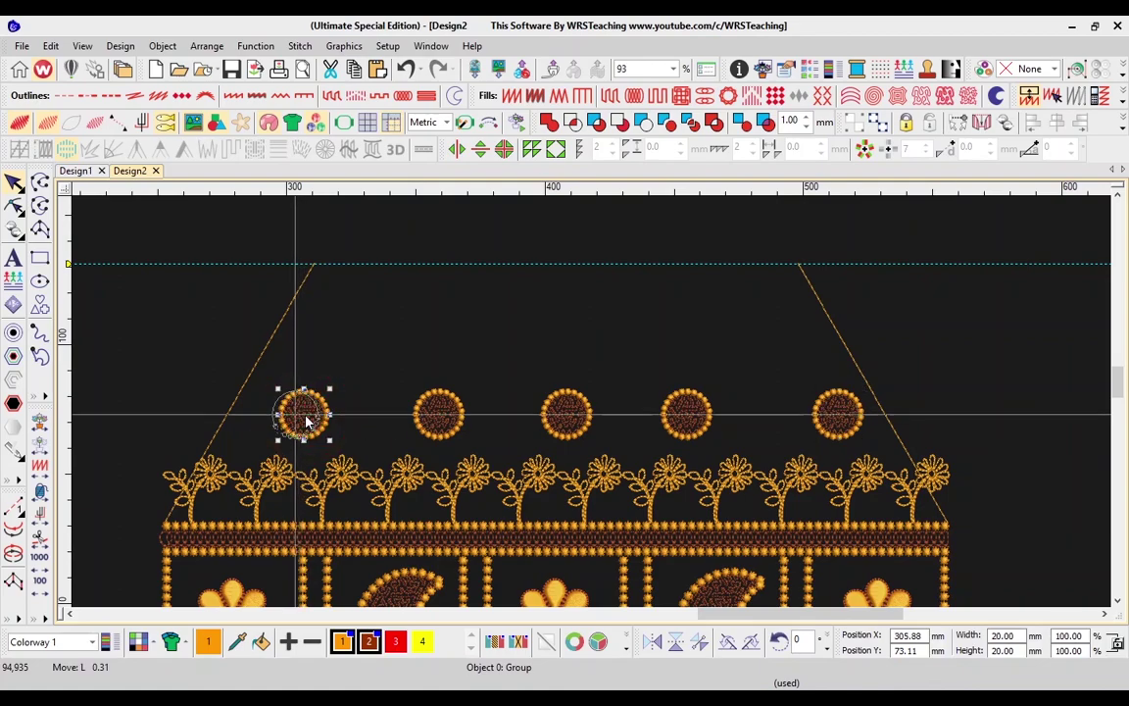
pyautogui.press('Left')
pyautogui.press('Left')
pyautogui.press('Left')
pyautogui.press('Left')
pyautogui.press('Left')
pyautogui.press('Left')
pyautogui.press('Left')
pyautogui.press('Left')
pyautogui.press('Left')
pyautogui.press('Left')
pyautogui.press('Left')
pyautogui.press('Left')
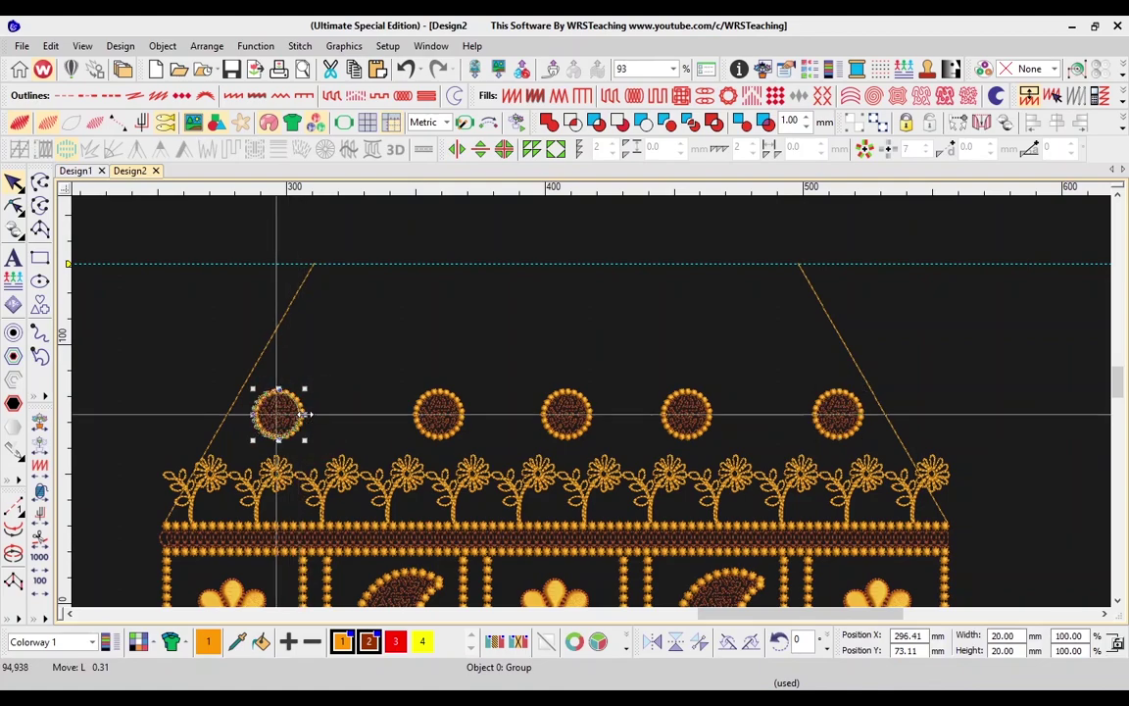
# - Space the five beaded circles in the row evenly across horizontally
pyautogui.keyDown('ctrl'); pyautogui.click(438, 412); pyautogui.keyUp('ctrl')
pyautogui.keyDown('ctrl'); pyautogui.click(578, 420); pyautogui.keyUp('ctrl')
pyautogui.keyDown('ctrl'); pyautogui.click(711, 428); pyautogui.keyUp('ctrl')
pyautogui.keyDown('ctrl'); pyautogui.click(840, 422); pyautogui.keyUp('ctrl')
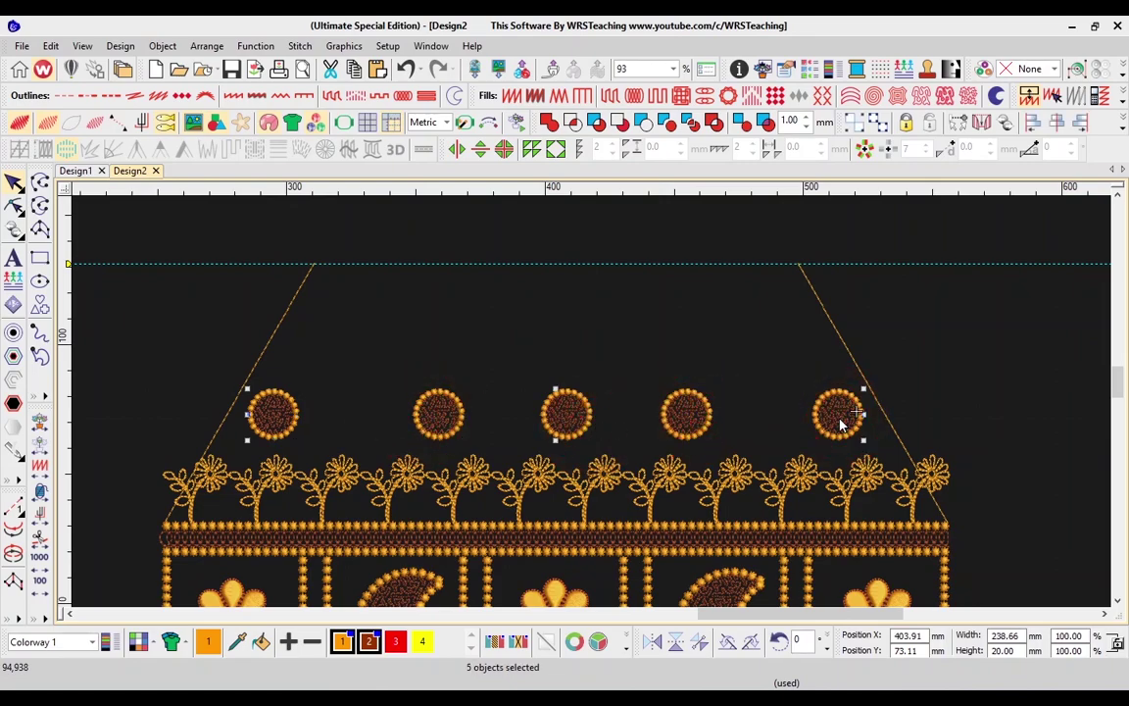
pyautogui.hotkey('shift', 'h')
pyautogui.press('Escape')
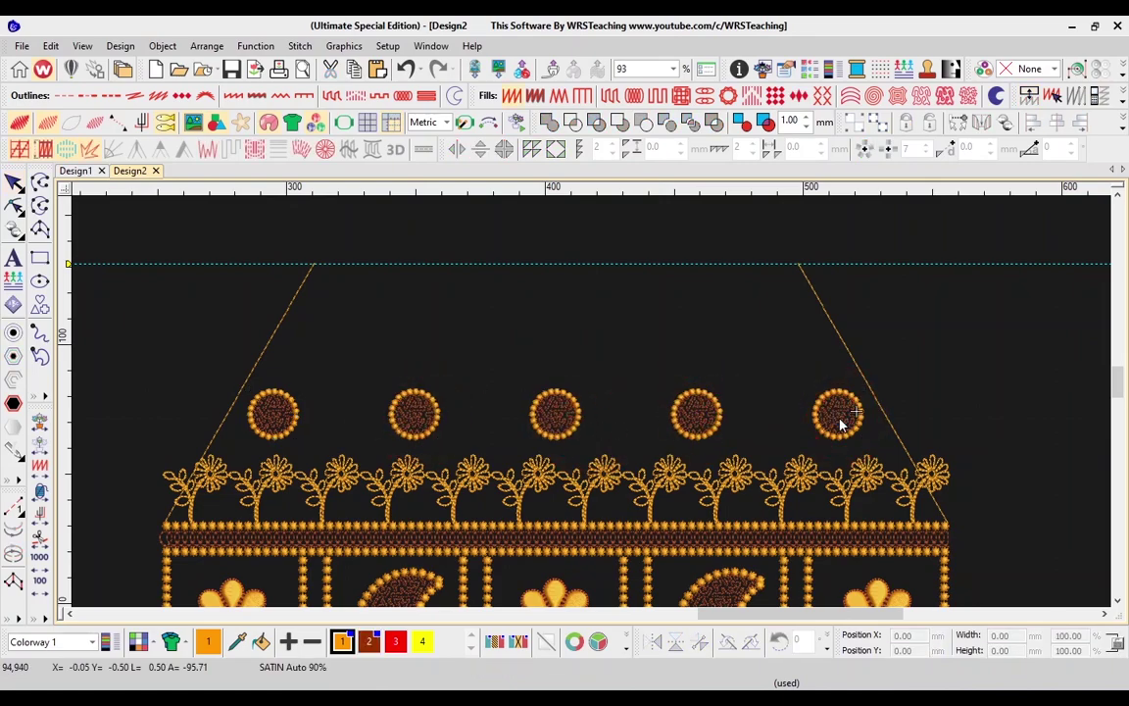
# - Place a copy of the row's four rightmost circles above it as a second row and group that new row
pyautogui.hotkey('shift', 'z')
pyautogui.click(438, 358)
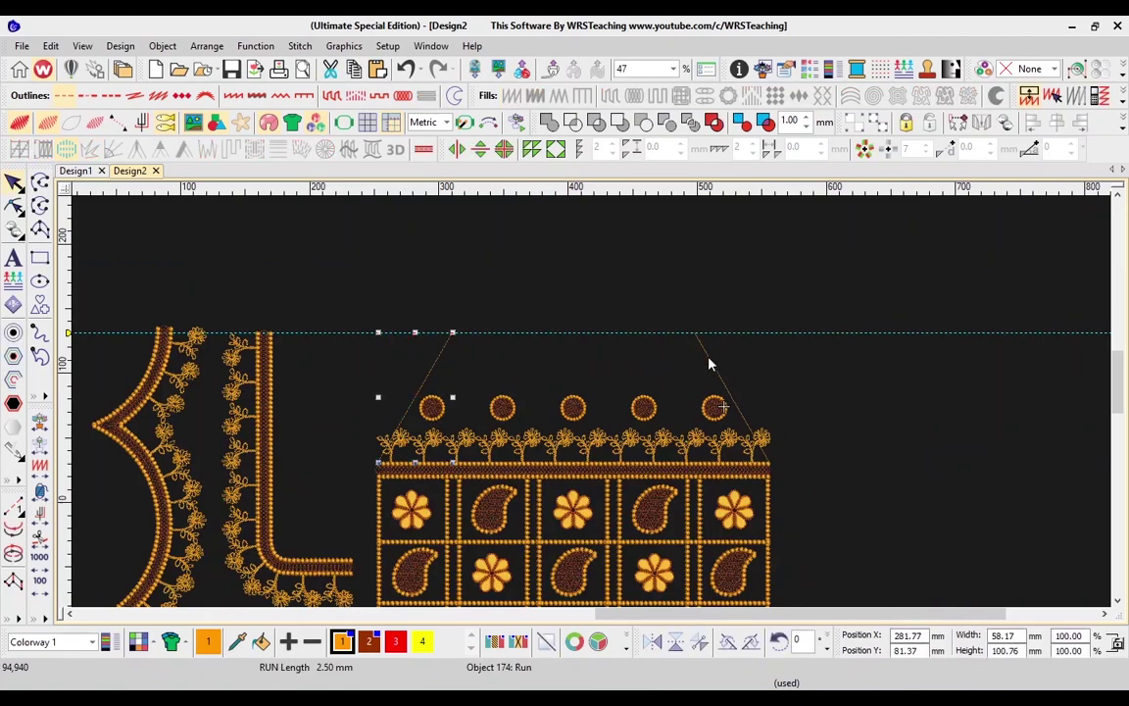
pyautogui.press('Escape')
pyautogui.scroll(2, 600, 449)
pyautogui.click(416, 411)
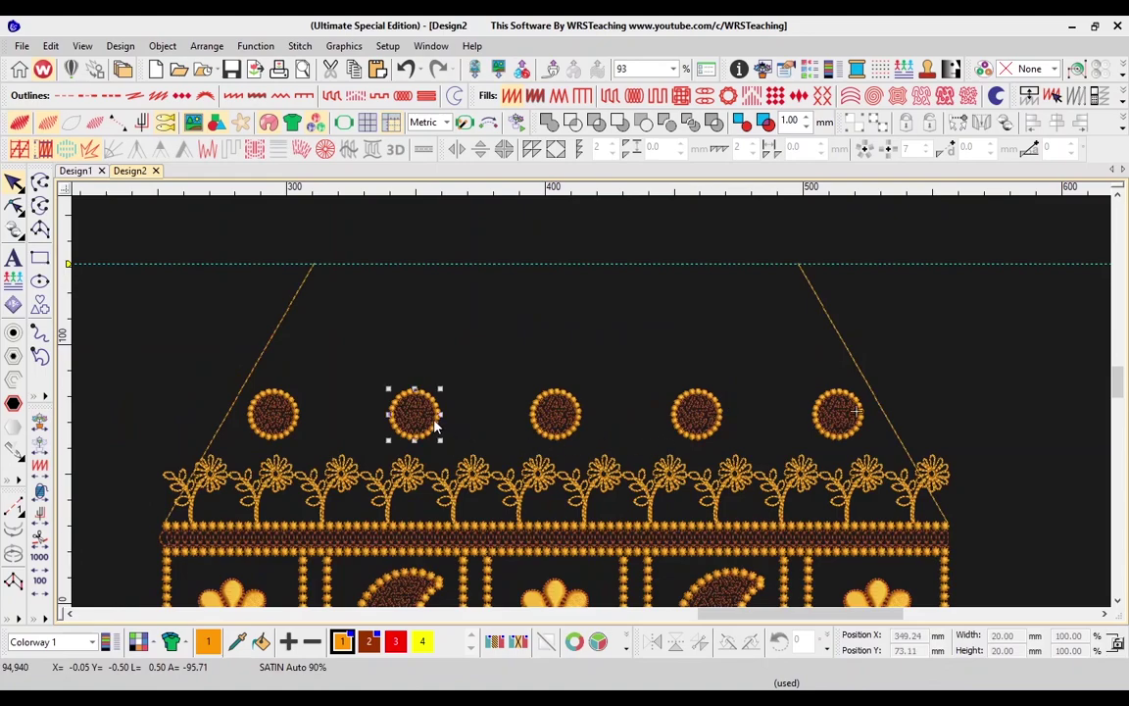
pyautogui.keyDown('ctrl'); pyautogui.click(542, 402); pyautogui.keyUp('ctrl')
pyautogui.keyDown('ctrl'); pyautogui.click(688, 403); pyautogui.keyUp('ctrl')
pyautogui.keyDown('ctrl'); pyautogui.click(833, 417); pyautogui.keyUp('ctrl')
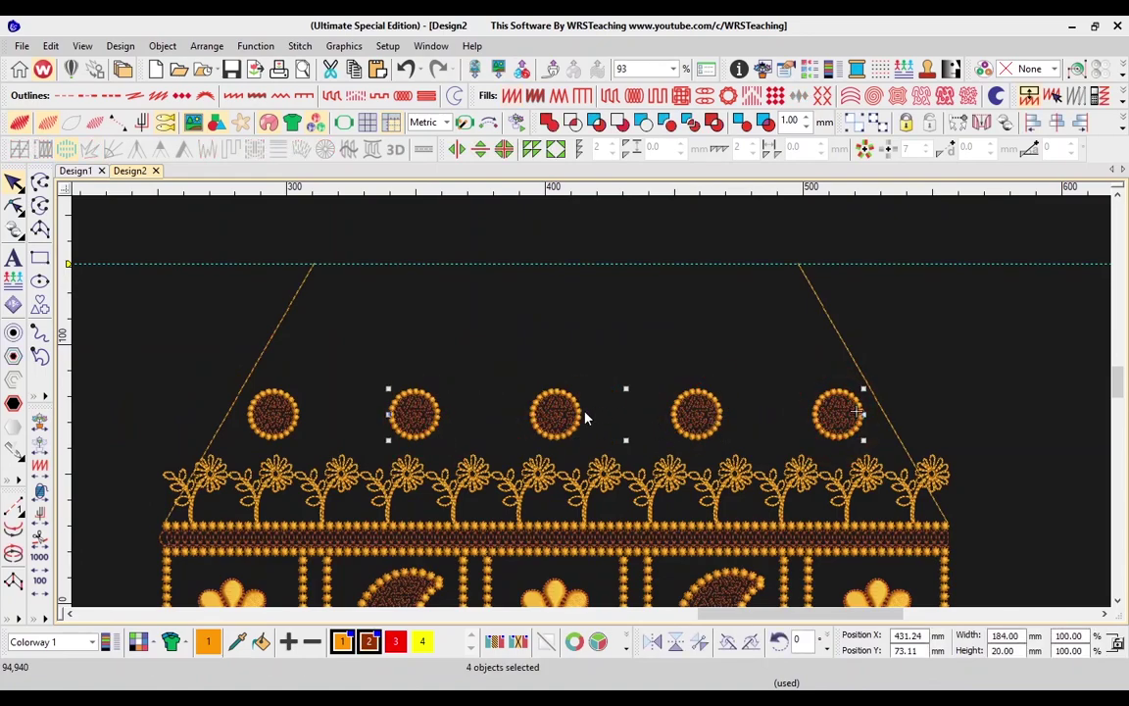
pyautogui.moveTo(555, 407); pyautogui.dragTo(536, 338)
pyautogui.hotkey('ctrl', 'g')
# - Group the lower row of five circles and centre the four-circle row over it
pyautogui.moveTo(892, 377); pyautogui.dragTo(136, 448)
pyautogui.hotkey('ctrl', 'g')
pyautogui.click(392, 335)
pyautogui.keyDown('ctrl'); pyautogui.click(428, 401); pyautogui.keyUp('ctrl')
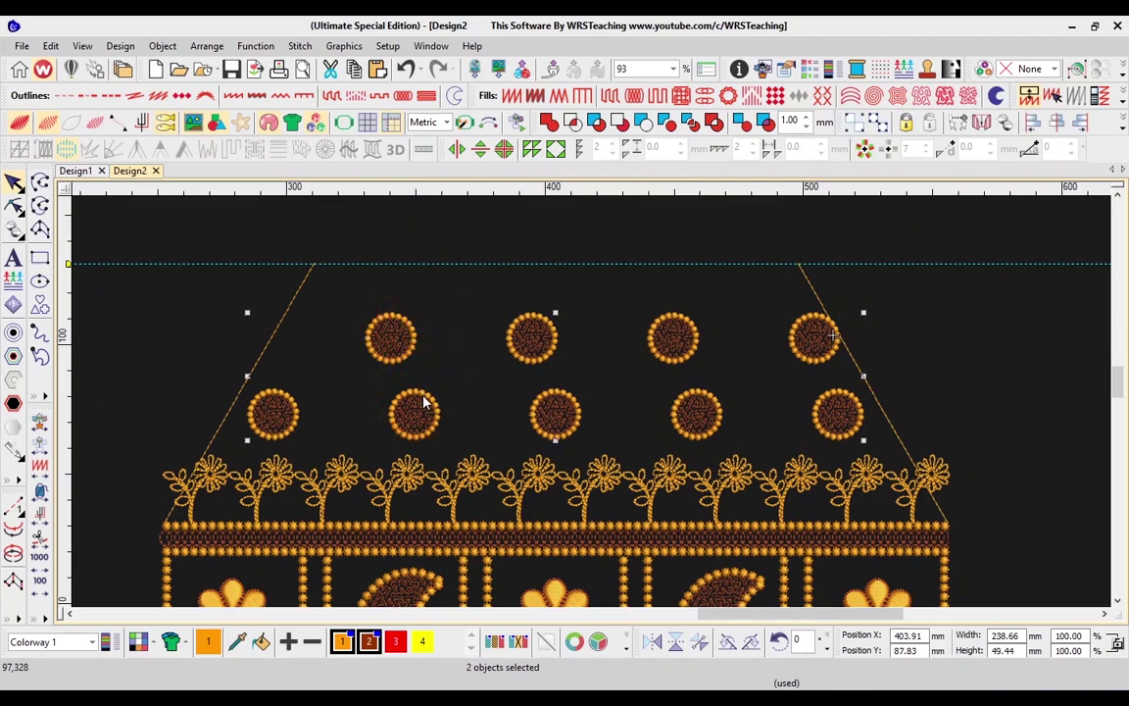
pyautogui.press('c')
pyautogui.click(449, 395)
pyautogui.click(484, 361)
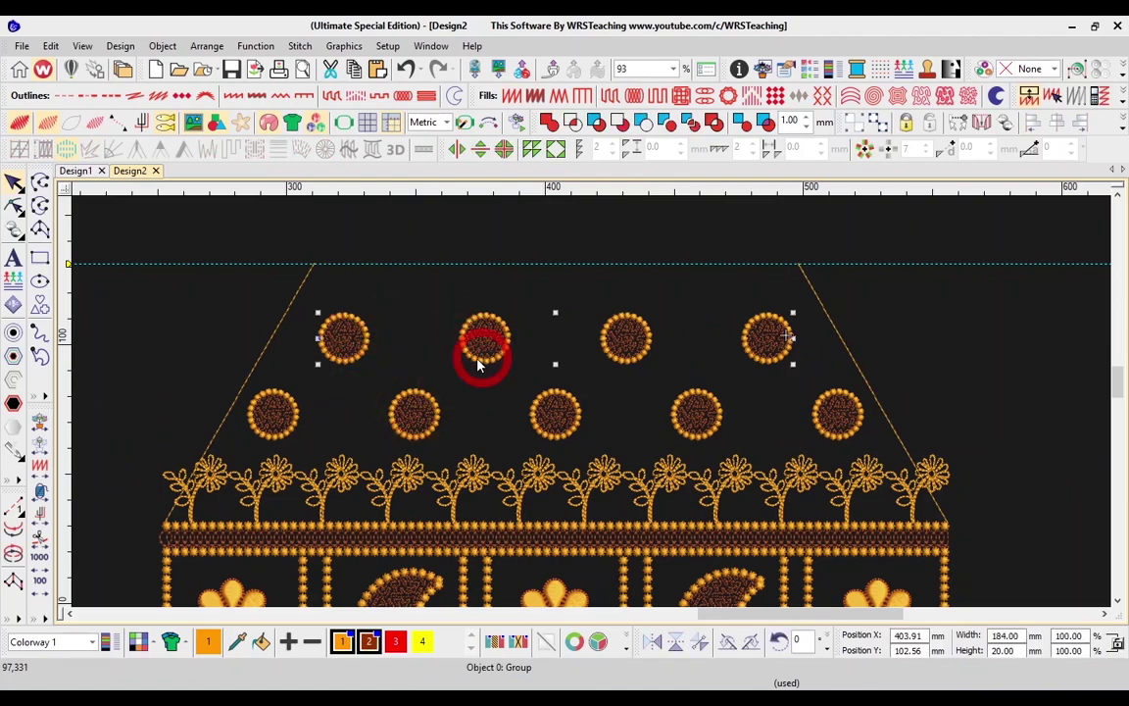
# - Copy the four-circle row up to the horizontal guide and delete the copy's rightmost circle
pyautogui.moveTo(503, 327); pyautogui.dragTo(503, 281)
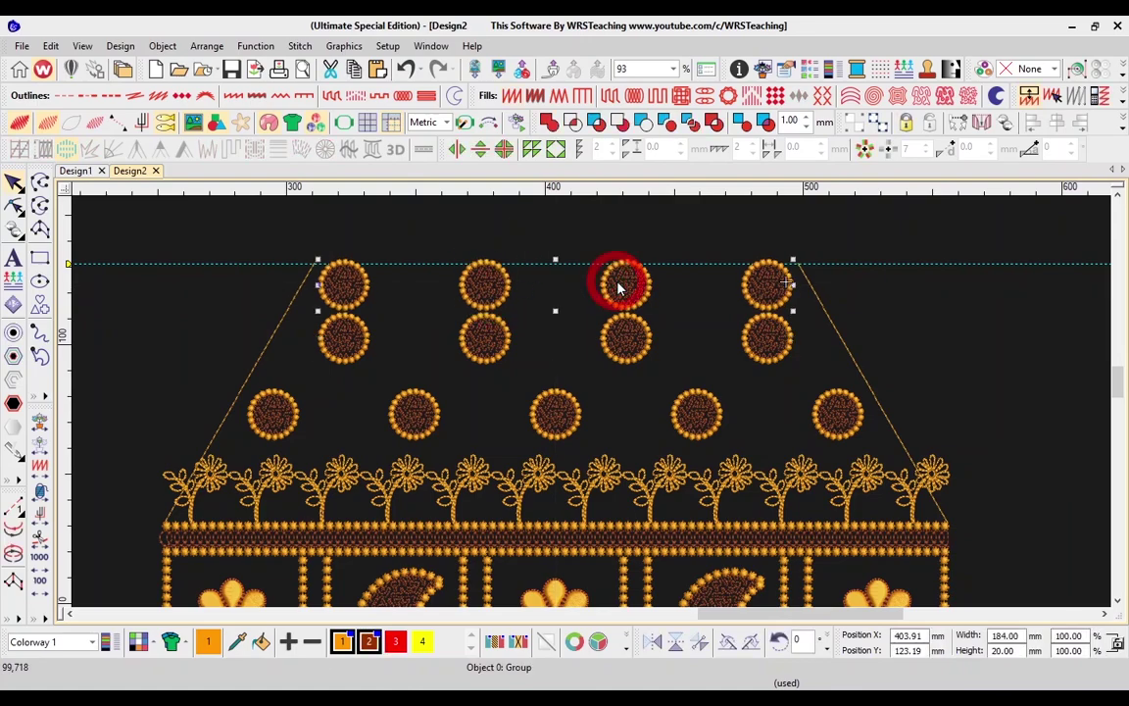
pyautogui.click(753, 284)
pyautogui.press('Delete')
# - Group the three top circles and centre them over the four-circle row
pyautogui.moveTo(703, 237)
pyautogui.mouseDown()
pyautogui.moveTo(214, 321)
pyautogui.moveTo(222, 315)
pyautogui.mouseUp()
pyautogui.hotkey('ctrl', 'g')
pyautogui.keyDown('ctrl'); pyautogui.click(496, 342); pyautogui.keyUp('ctrl')
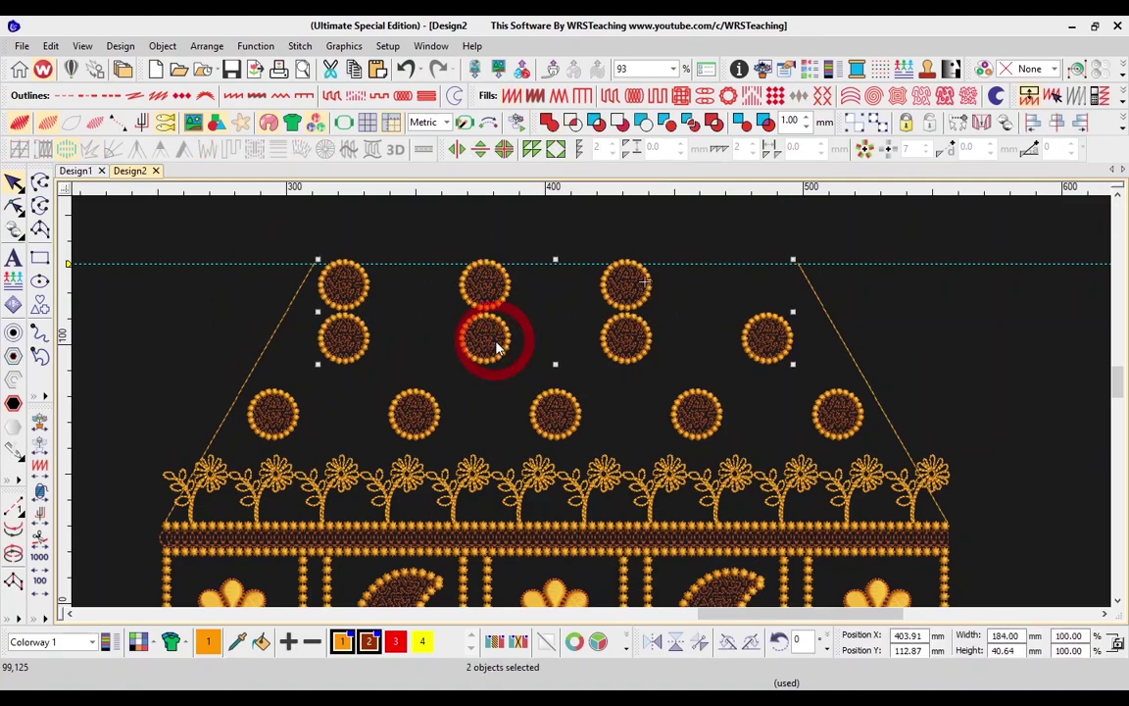
pyautogui.press('c')
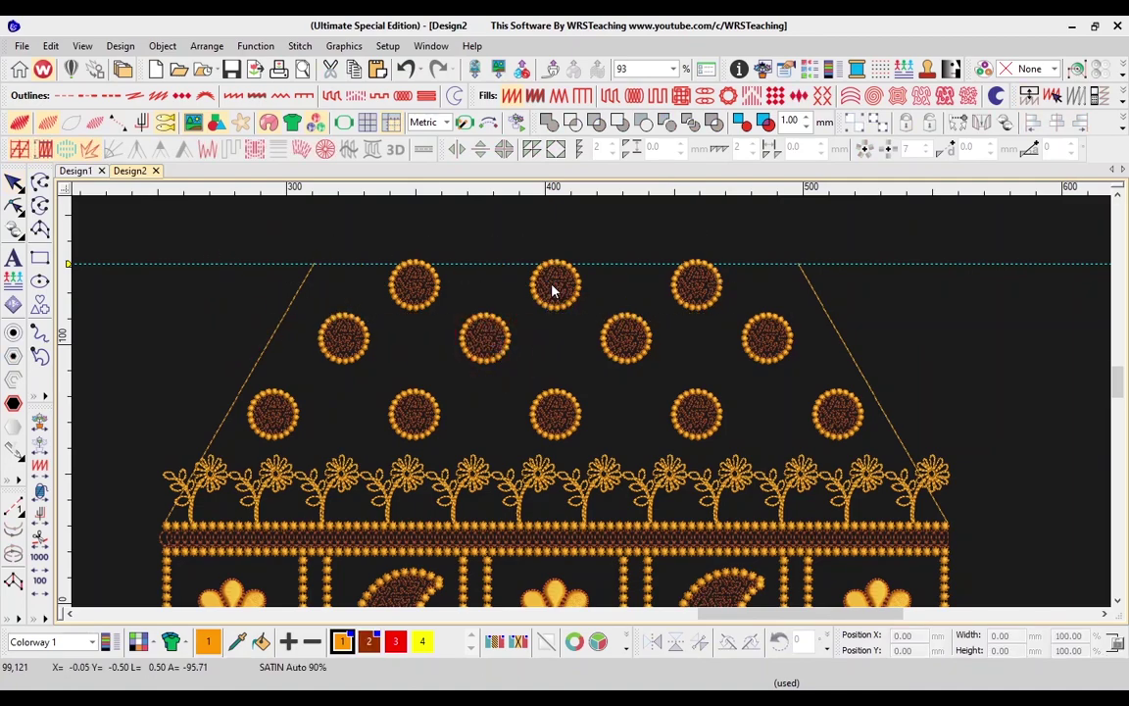
# - Lower the top circle row to sit just under the horizontal guide and space the three rows evenly in height
pyautogui.click(553, 289)
pyautogui.moveTo(552, 290); pyautogui.dragTo(552, 293)
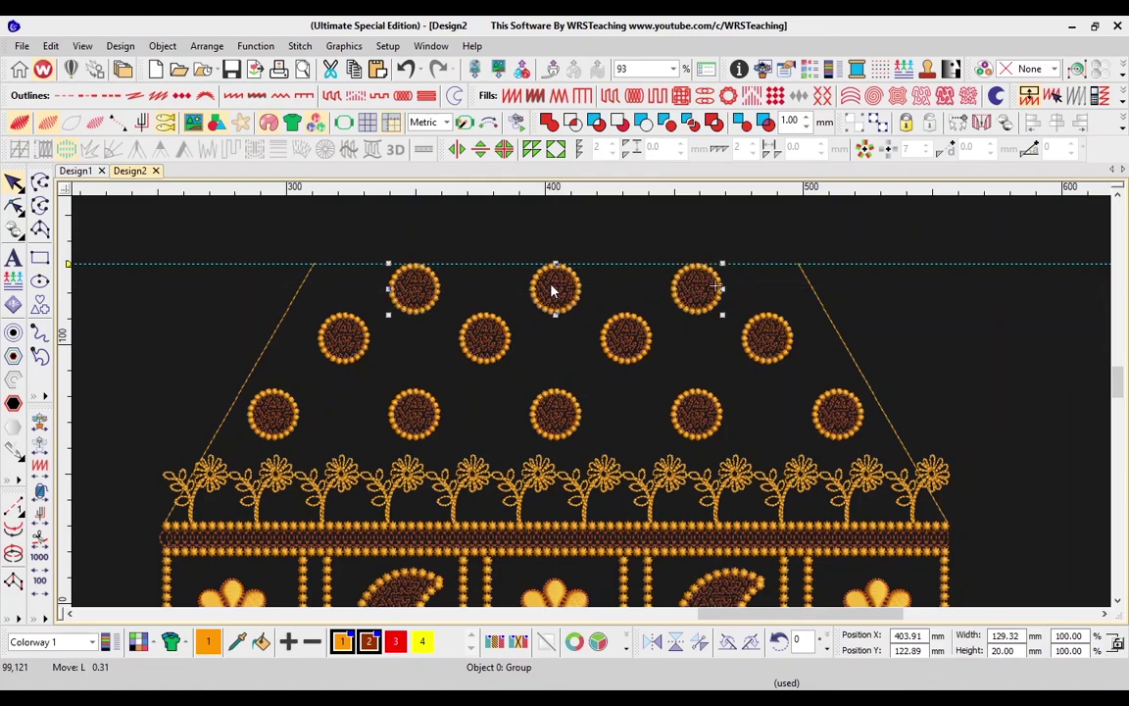
pyautogui.keyDown('ctrl'); pyautogui.click(481, 344); pyautogui.keyUp('ctrl')
pyautogui.keyDown('ctrl'); pyautogui.click(429, 429); pyautogui.keyUp('ctrl')
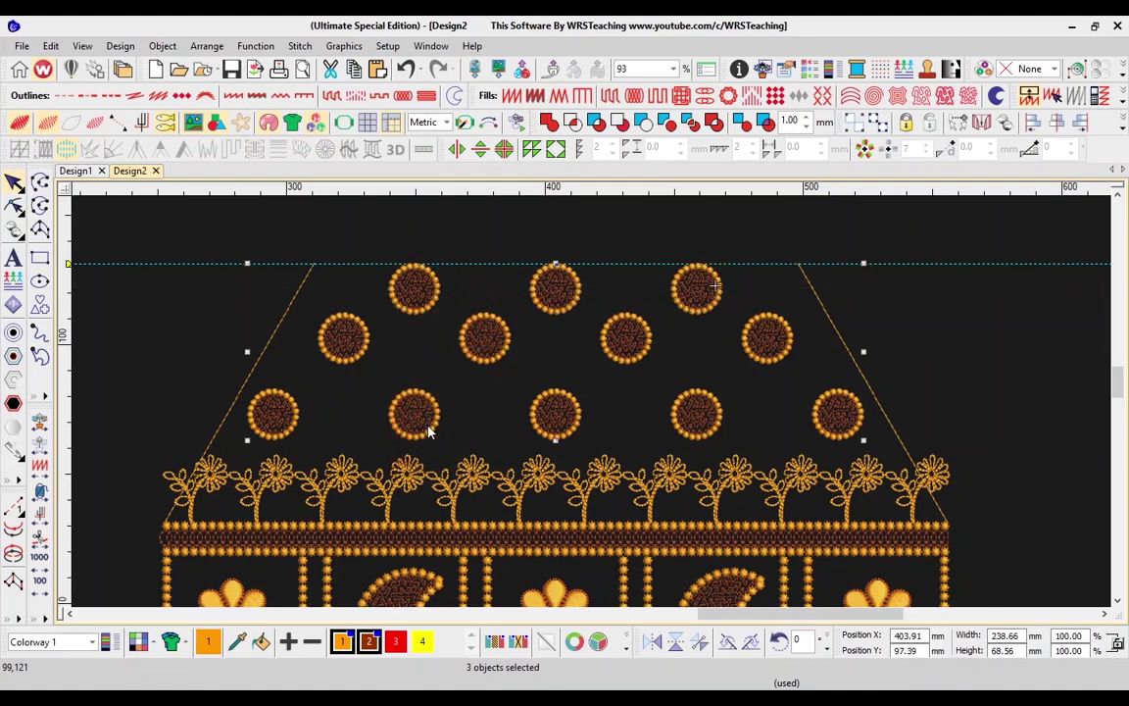
pyautogui.hotkey('shift', 'c')
pyautogui.press('Escape')
pyautogui.hotkey('shift', 'z')
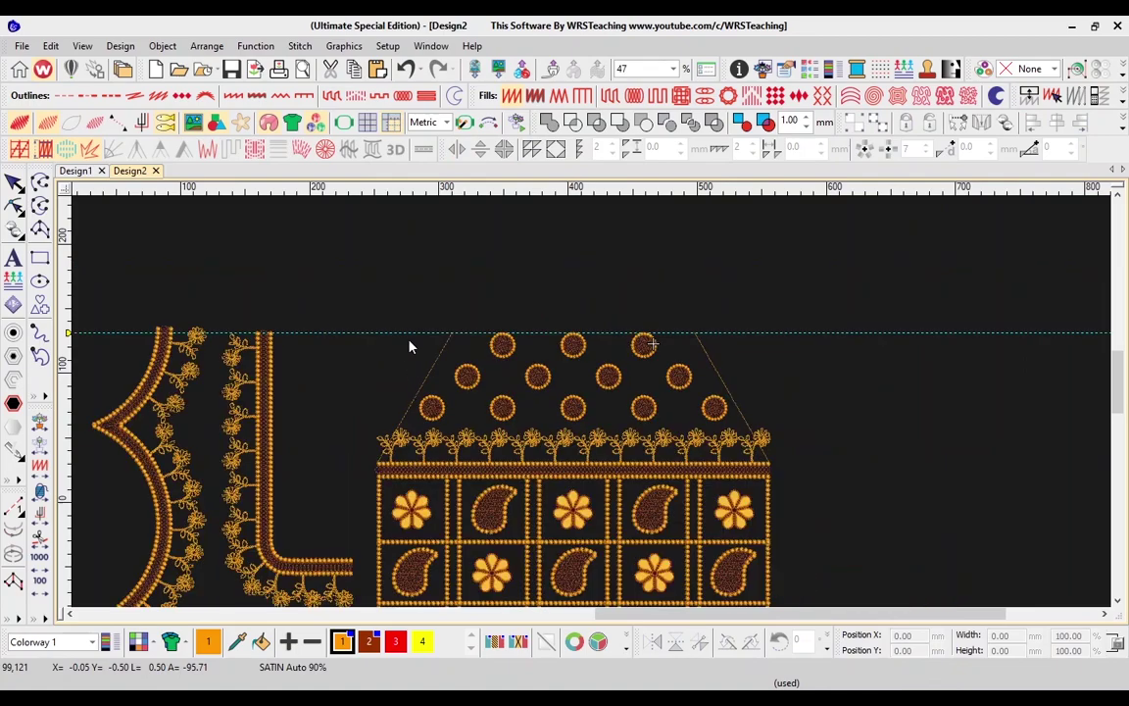
# - Remove the horizontal guide above the circles and delete both slanted construction lines
pyautogui.moveTo(70, 334); pyautogui.dragTo(16, 333)
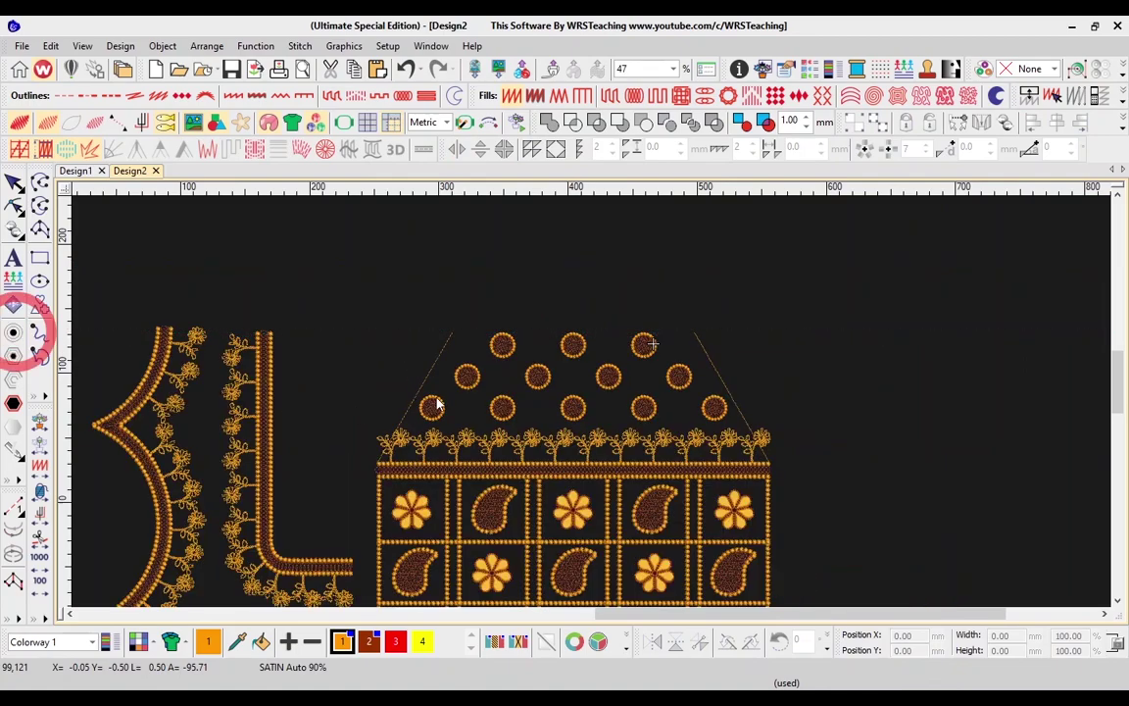
pyautogui.click(451, 337)
pyautogui.press('Delete')
pyautogui.click(701, 344)
pyautogui.press('Delete')
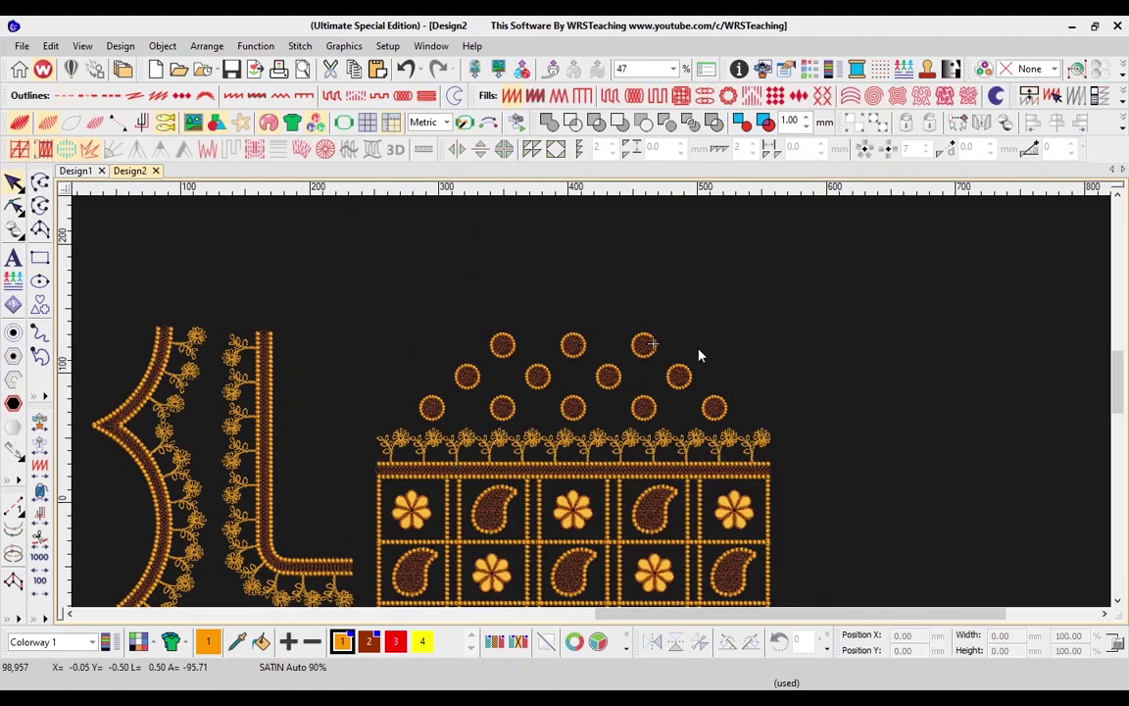
# - Remove the remaining horizontal guide below the panel and group the neckline, L-borders, panel and circles into one object
pyautogui.press('0')
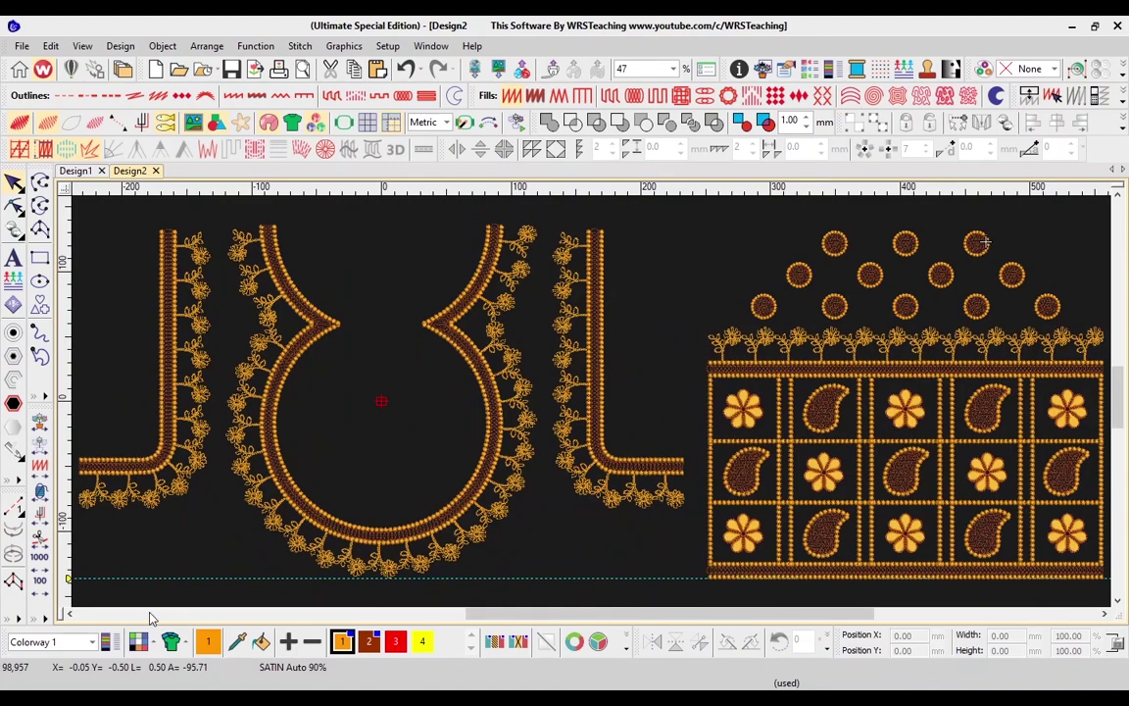
pyautogui.moveTo(68, 579); pyautogui.dragTo(4, 568)
pyautogui.hotkey('ctrl', 'n')
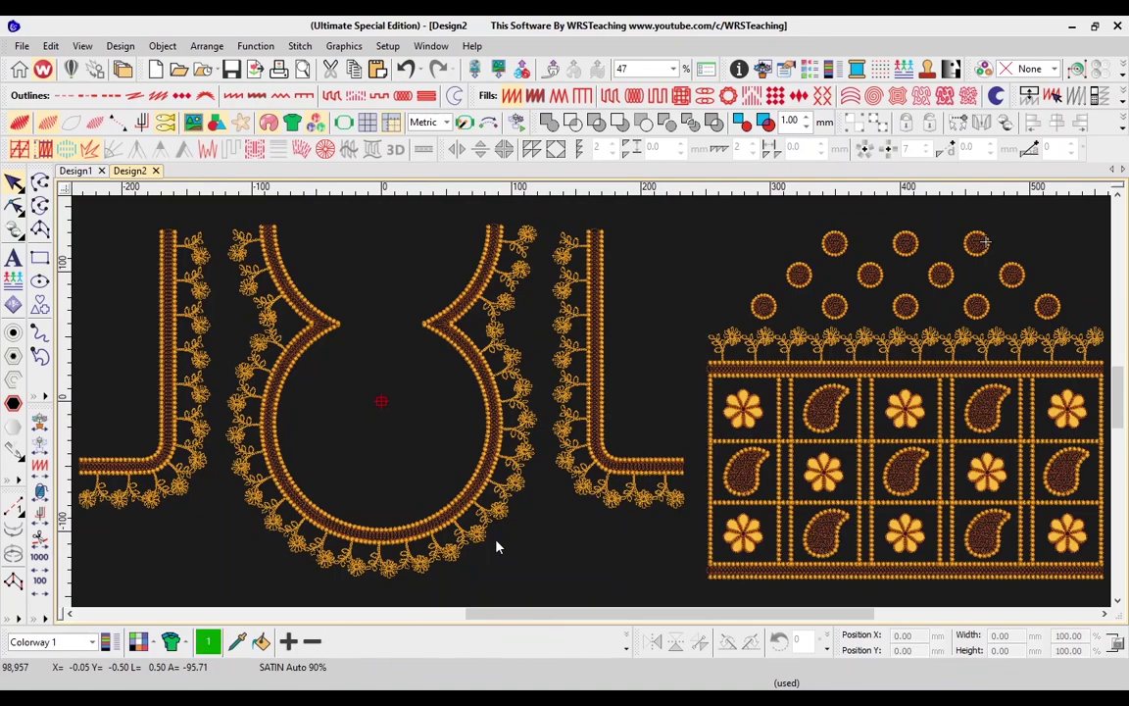
pyautogui.scroll(-1, 496, 540)
pyautogui.moveTo(988, 254); pyautogui.dragTo(381, 512)
pyautogui.hotkey('ctrl', 'g')
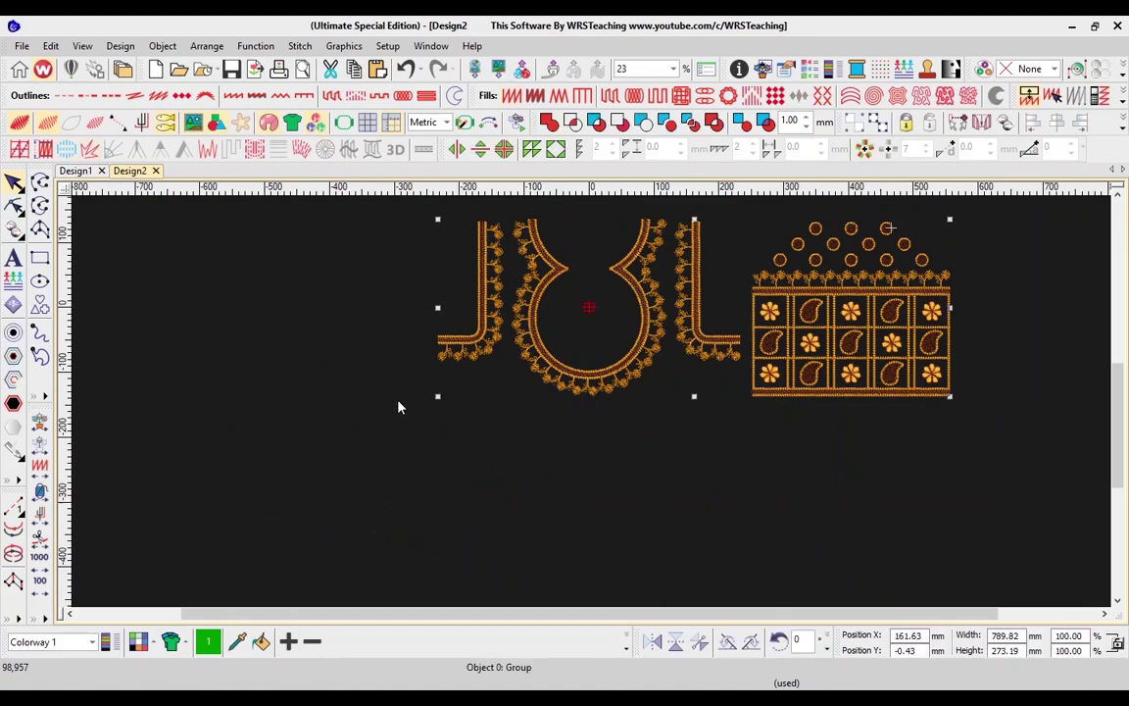
# - Paste the grouped design into Design1 and place it directly below the existing design there
pyautogui.click(75, 170)
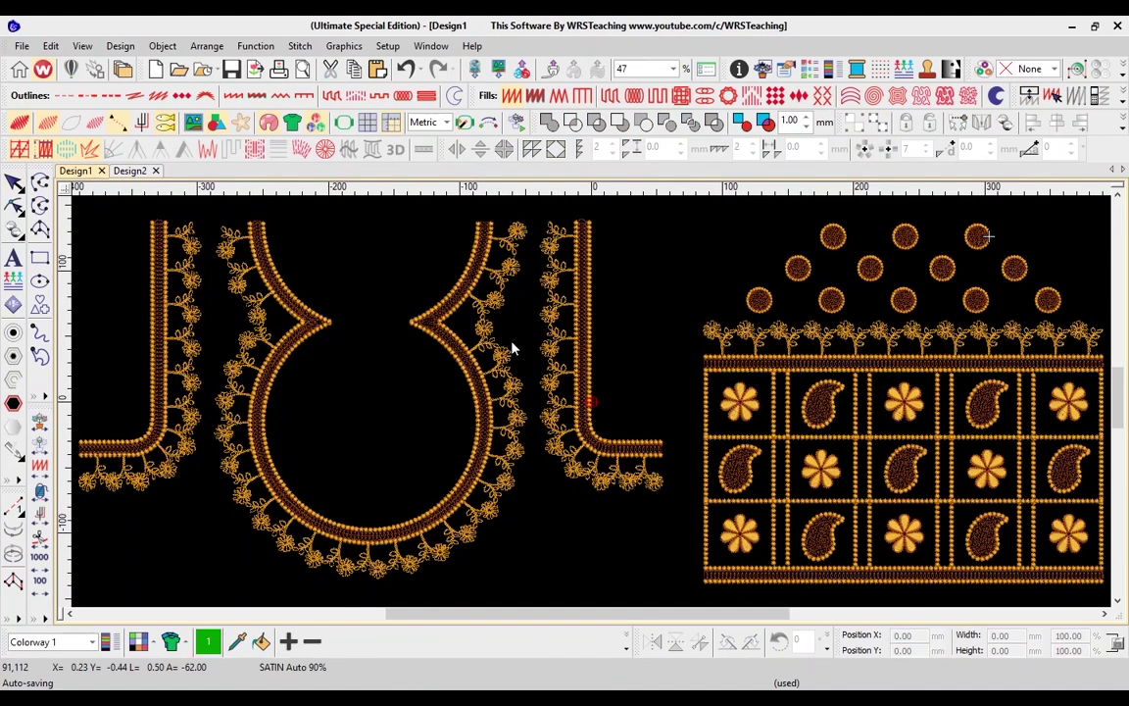
pyautogui.hotkey('shift', 'z')
pyautogui.scroll(-3, 552, 361)
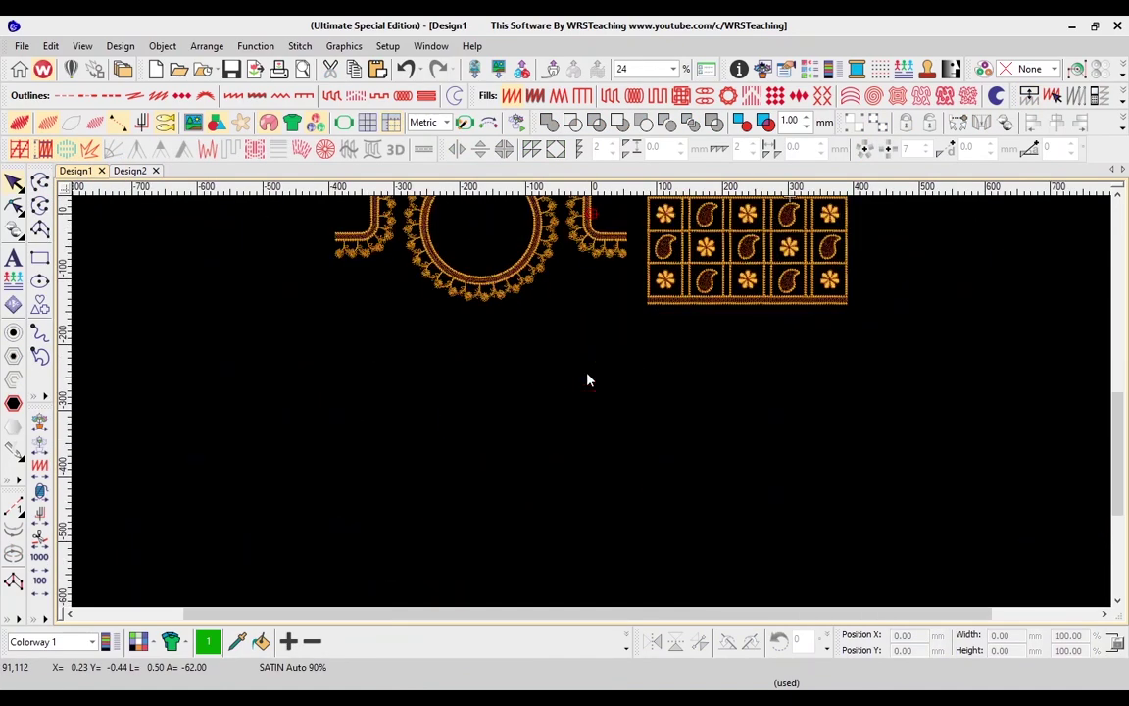
pyautogui.hotkey('ctrl', 'v')
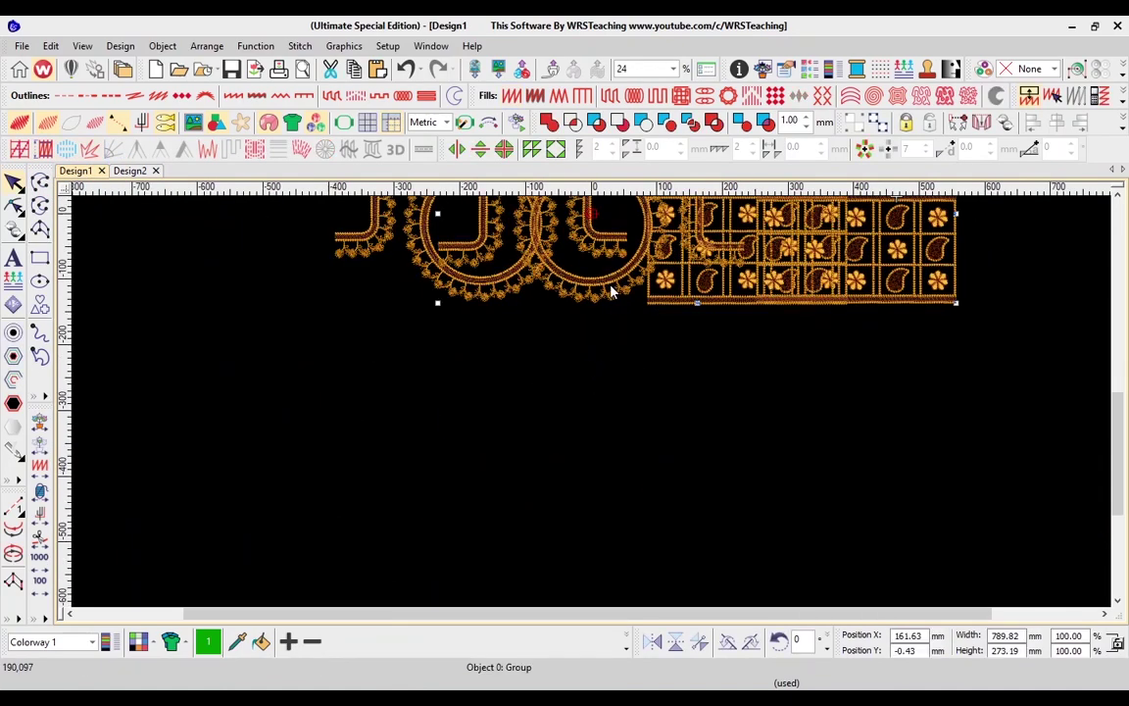
pyautogui.moveTo(526, 471); pyautogui.dragTo(566, 431)
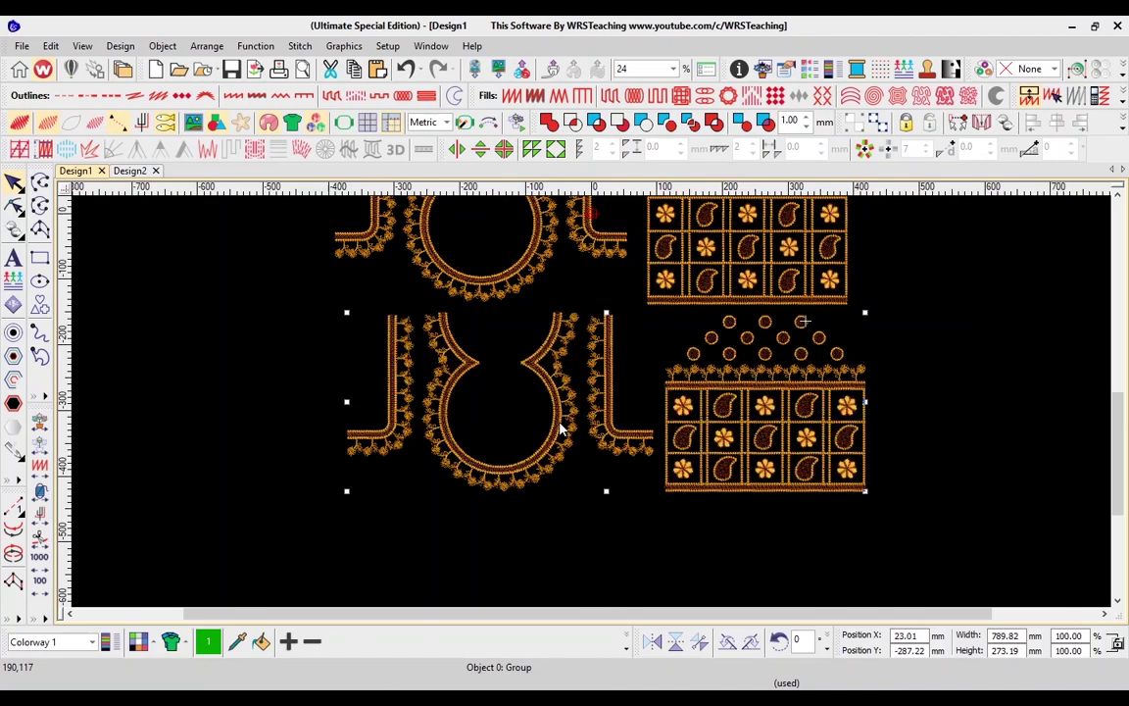
pyautogui.click(877, 398)
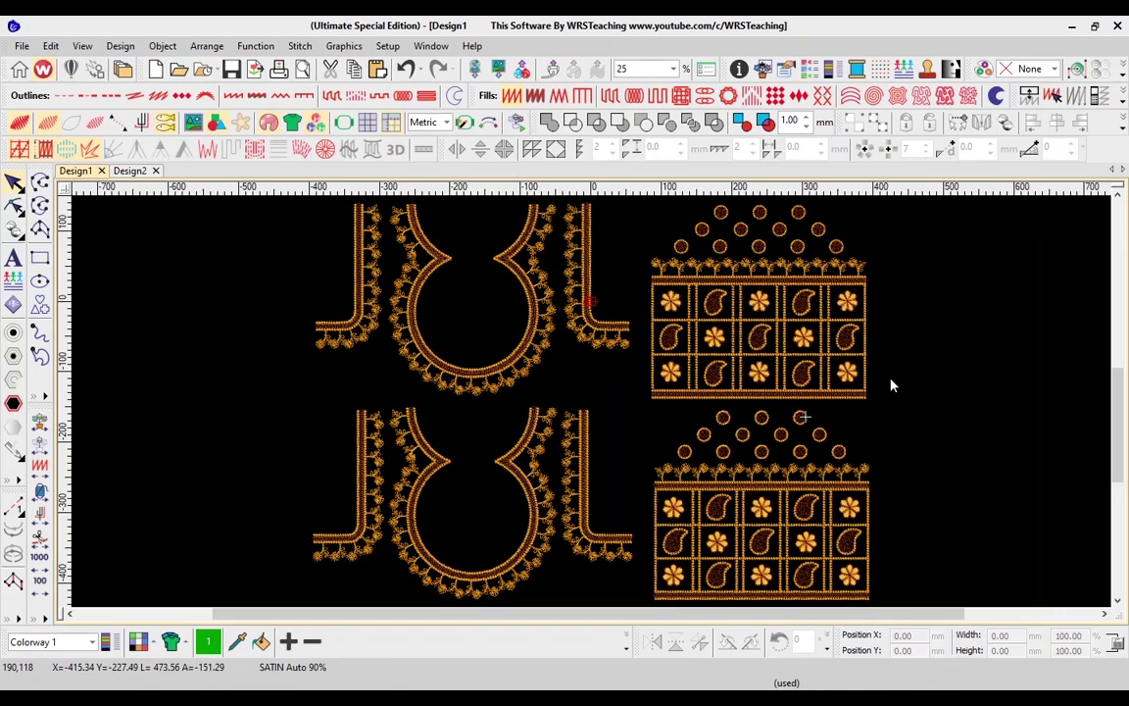
# - Compare the pasted neckline, borders, panel and circles with the original design above them in Design1
pyautogui.press('z')
pyautogui.moveTo(1119, 439)
pyautogui.mouseDown()
pyautogui.moveTo(1119, 369)
pyautogui.moveTo(1119, 429)
pyautogui.mouseUp()
pyautogui.scroll(-3, 1120, 434)
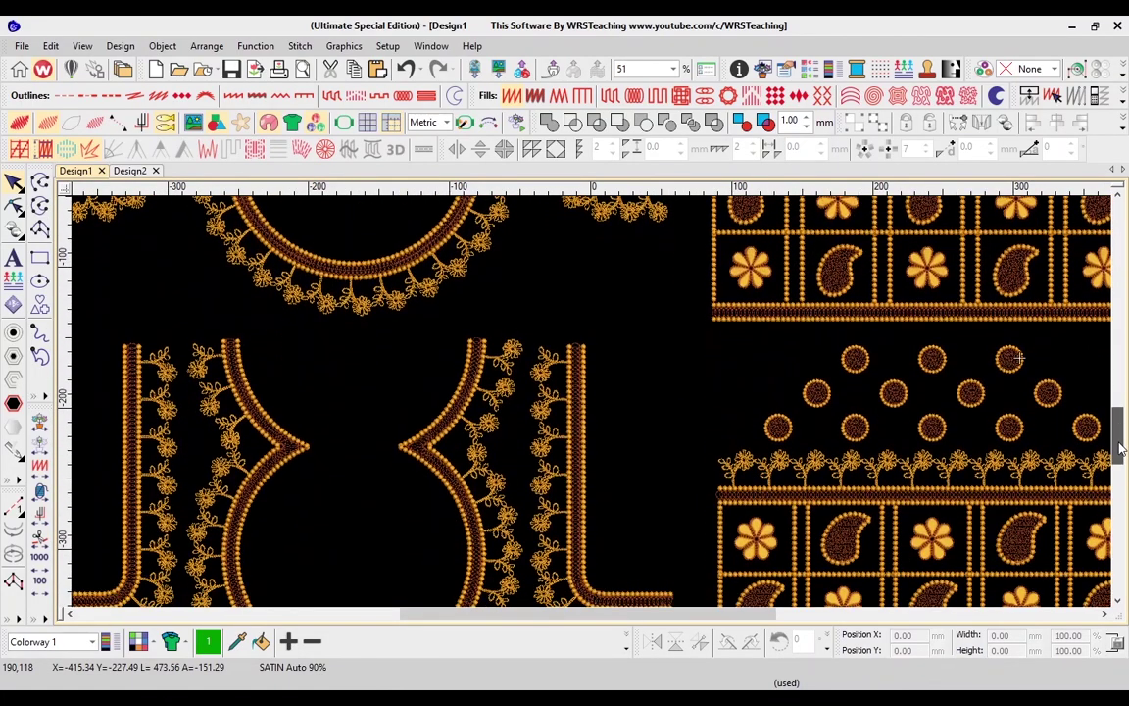
pyautogui.scroll(-1, 1120, 441)
pyautogui.hotkey('shift', 'z')
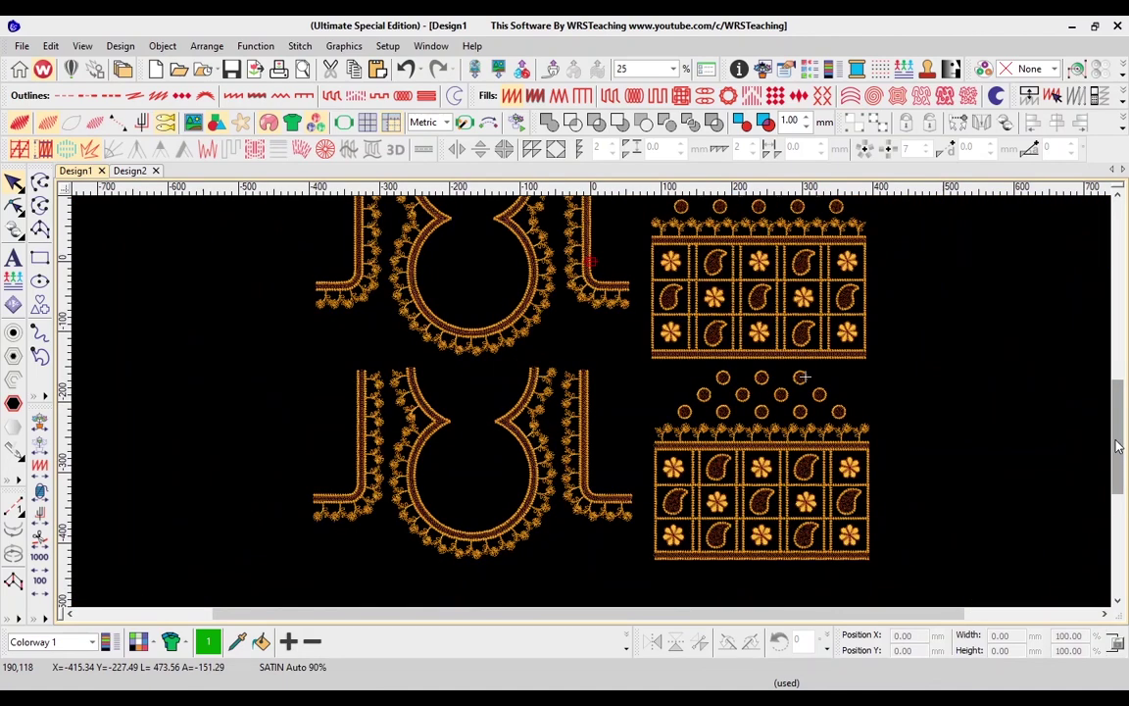
pyautogui.scroll(1, 1119, 447)
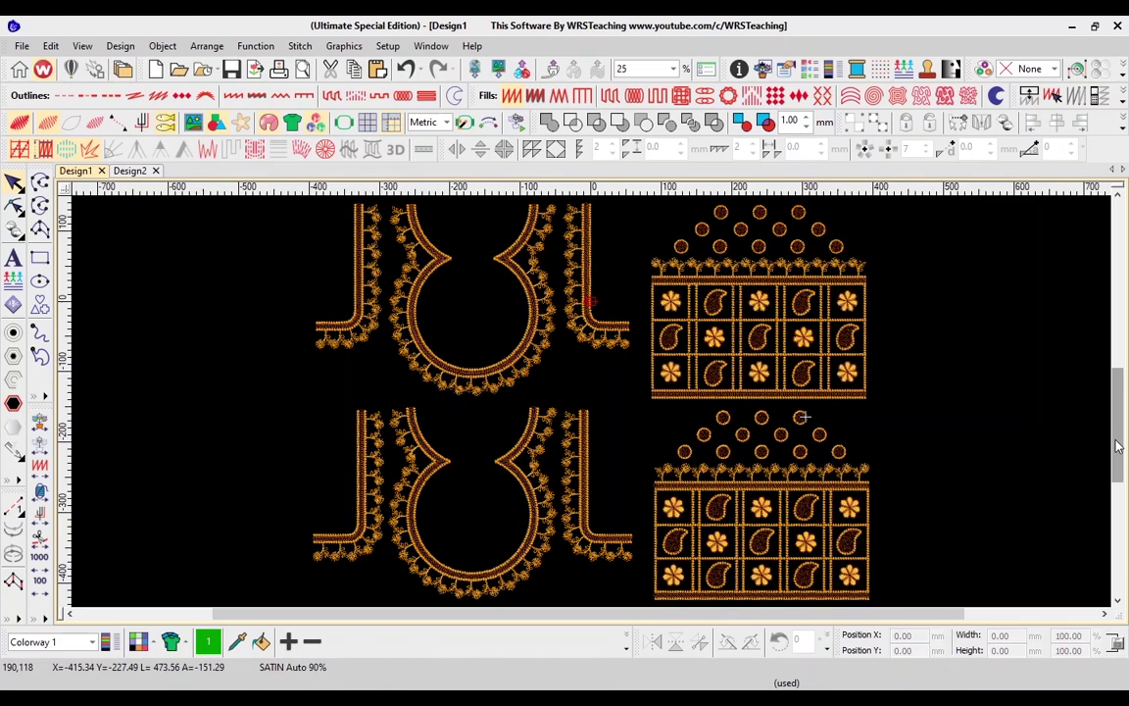
pyautogui.press('z')
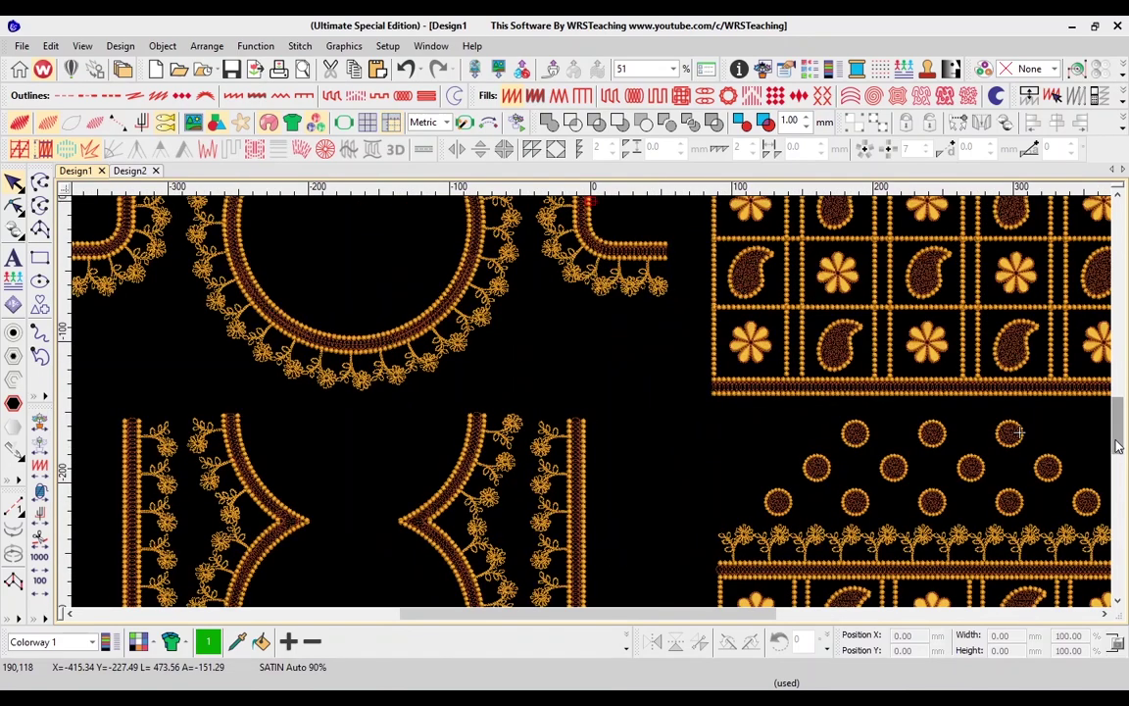
pyautogui.scroll(3, 966, 466)
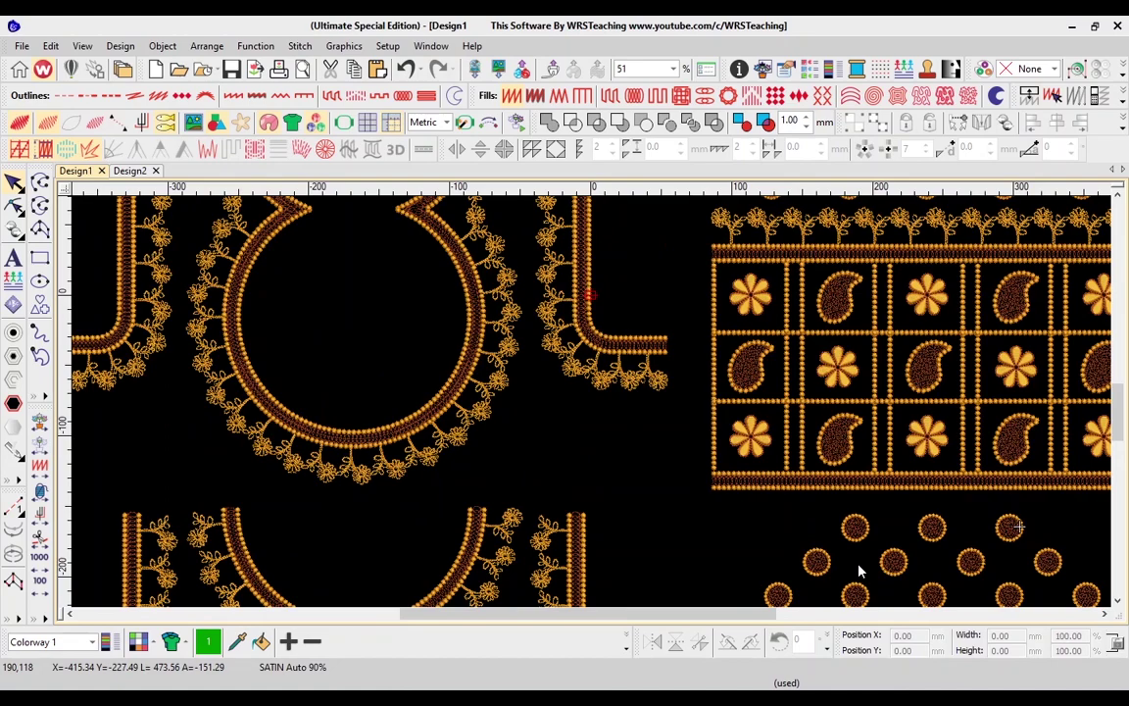
pyautogui.scroll(1, 858, 571)
pyautogui.moveTo(746, 614)
pyautogui.mouseDown()
pyautogui.moveTo(801, 628)
pyautogui.moveTo(755, 634)
pyautogui.mouseUp()
pyautogui.scroll(-1, 736, 480)
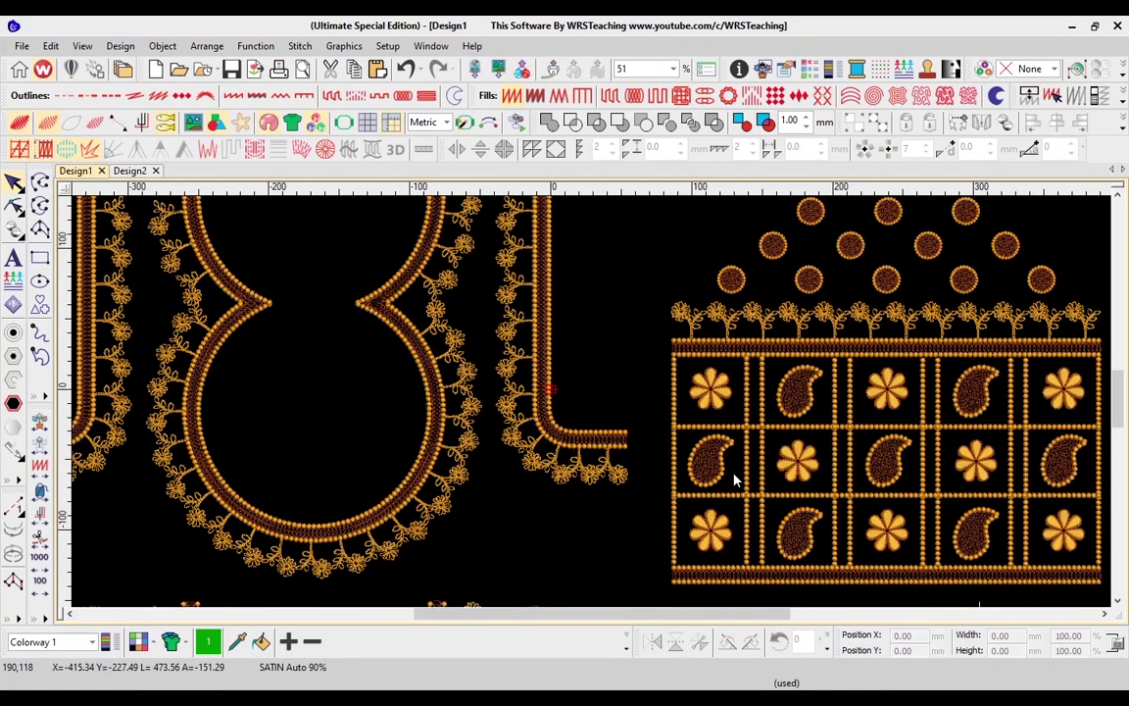
pyautogui.scroll(-1, 727, 491)
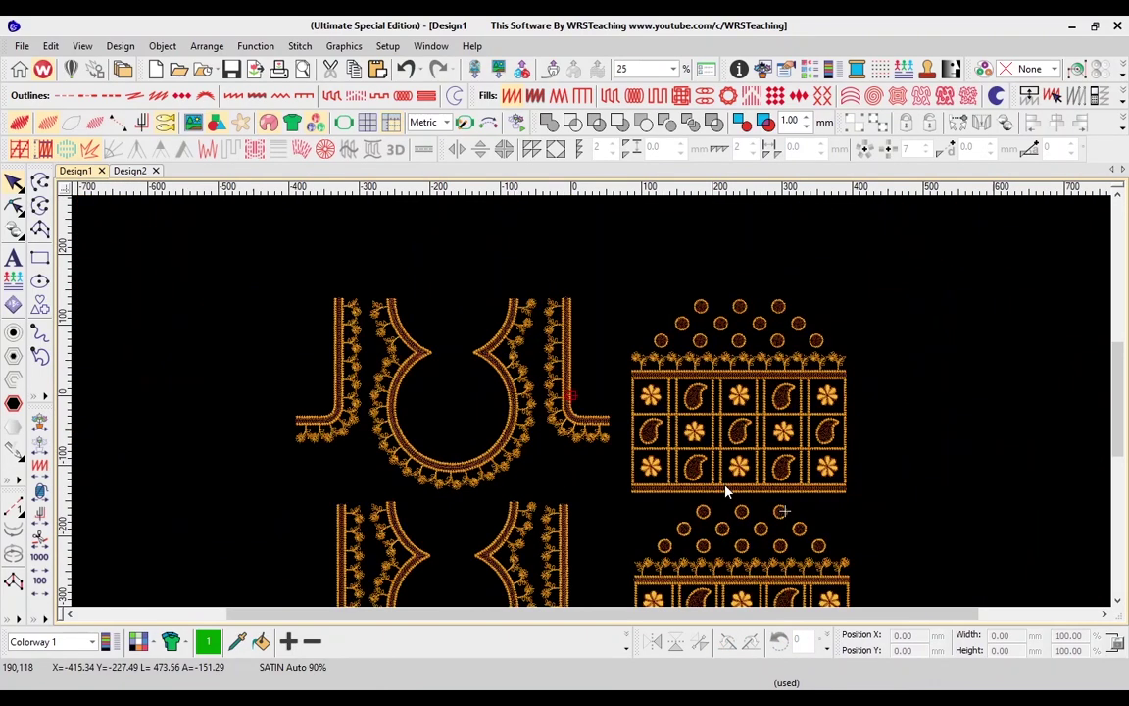
pyautogui.scroll(-1, 726, 496)
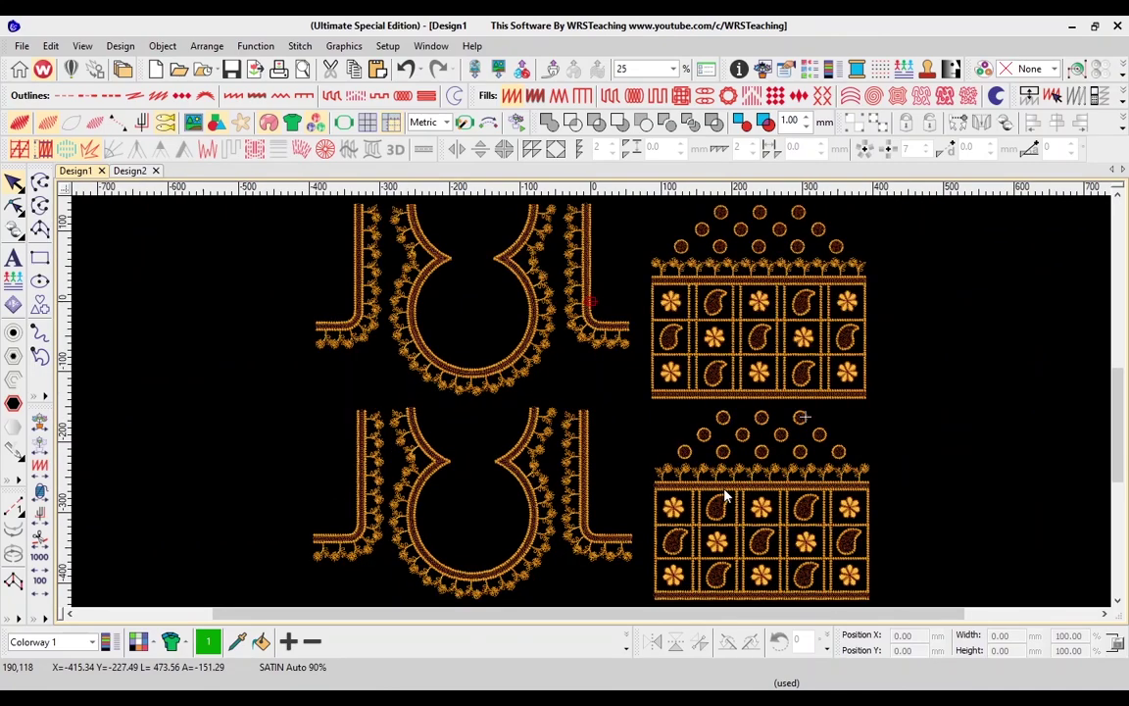
pyautogui.scroll(1, 726, 496)
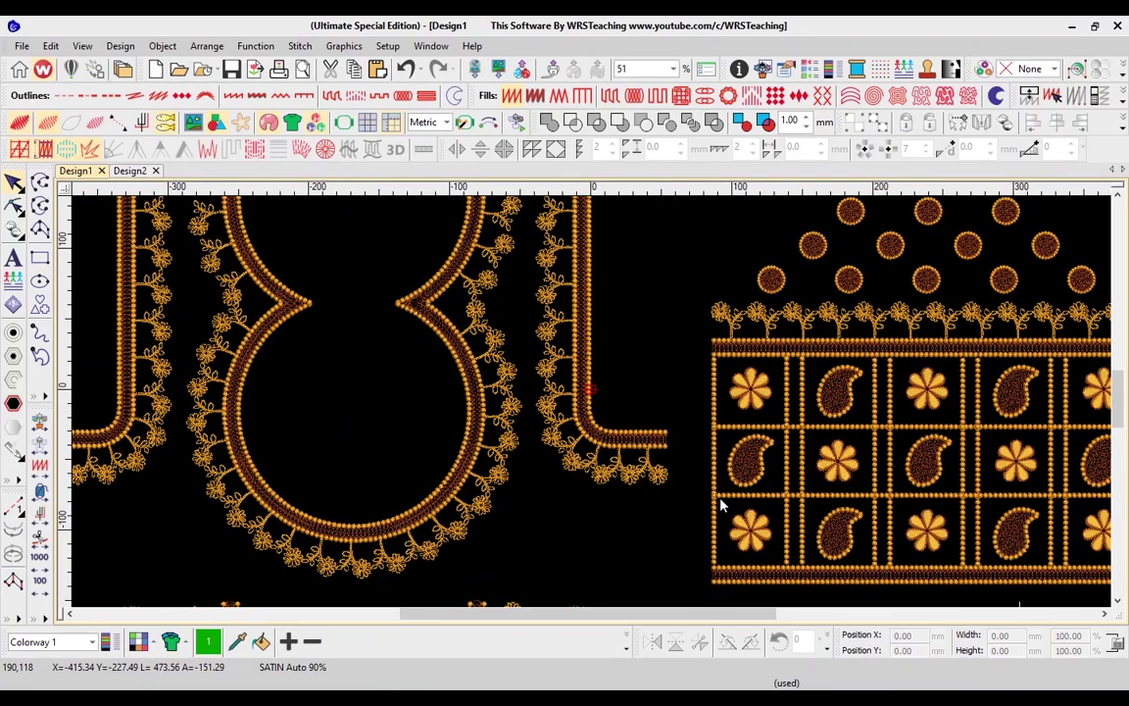
pyautogui.scroll(-1, 720, 505)
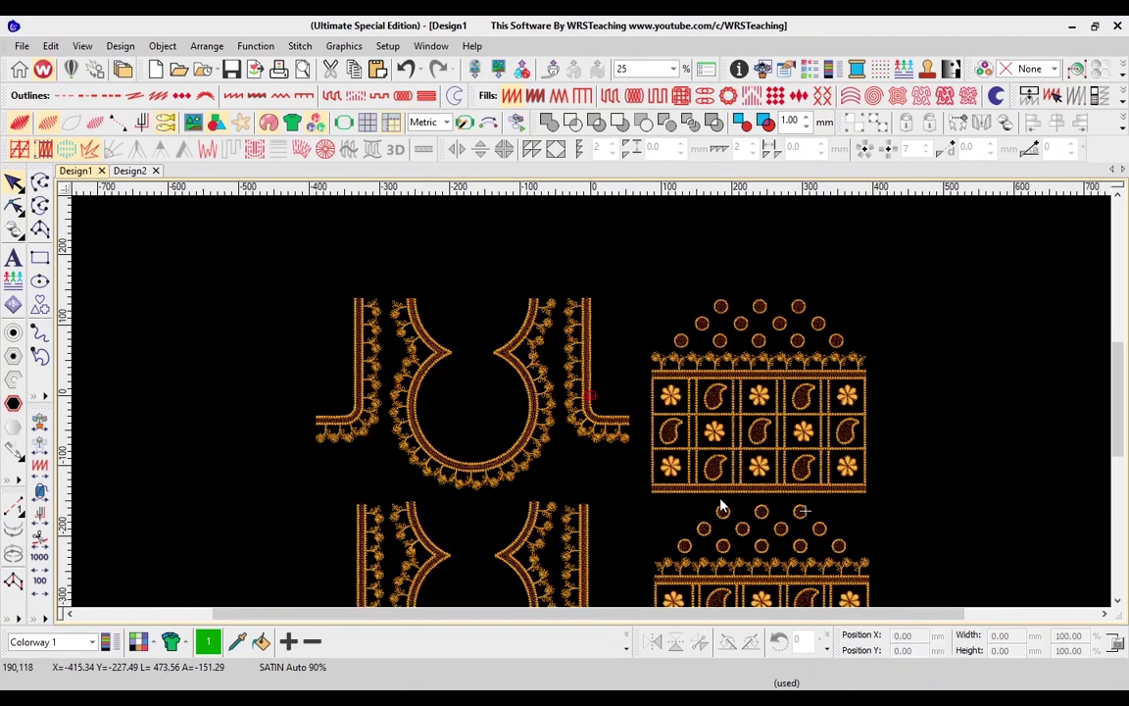